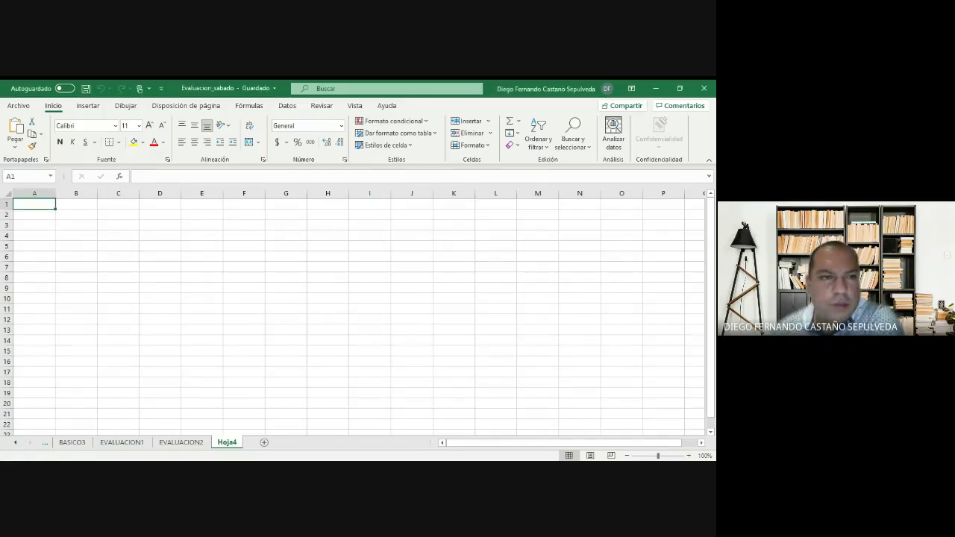
click(161, 288)
click(52, 216)
click(36, 204)
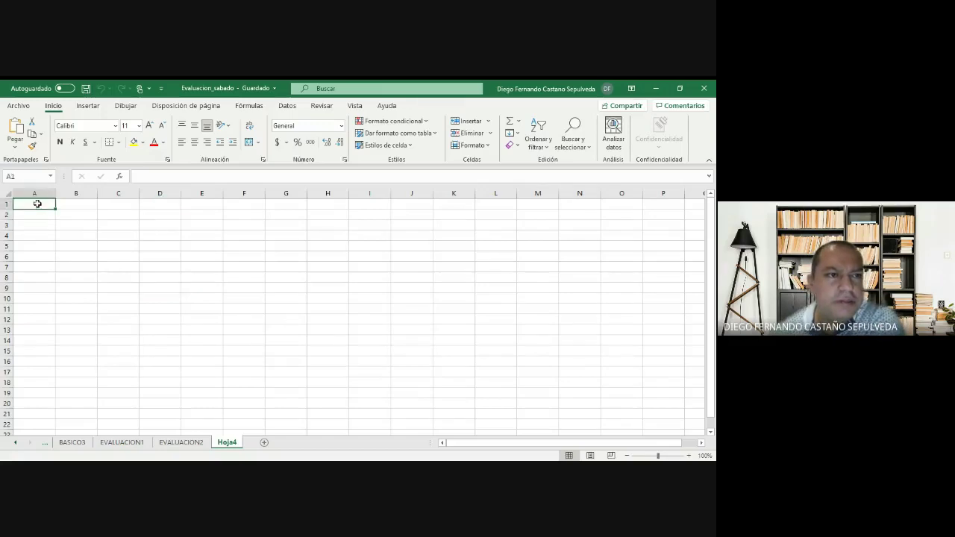
key(alt+Tab)
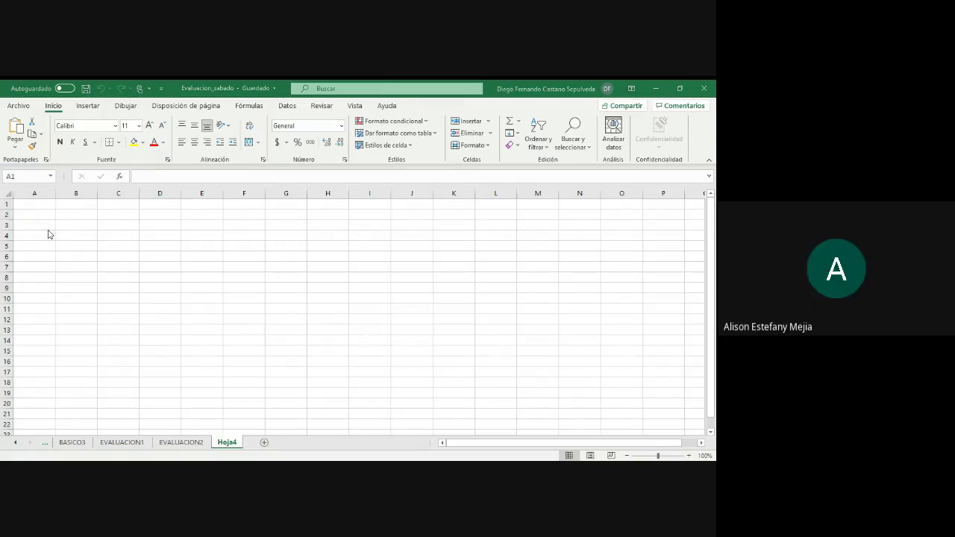
click(43, 204)
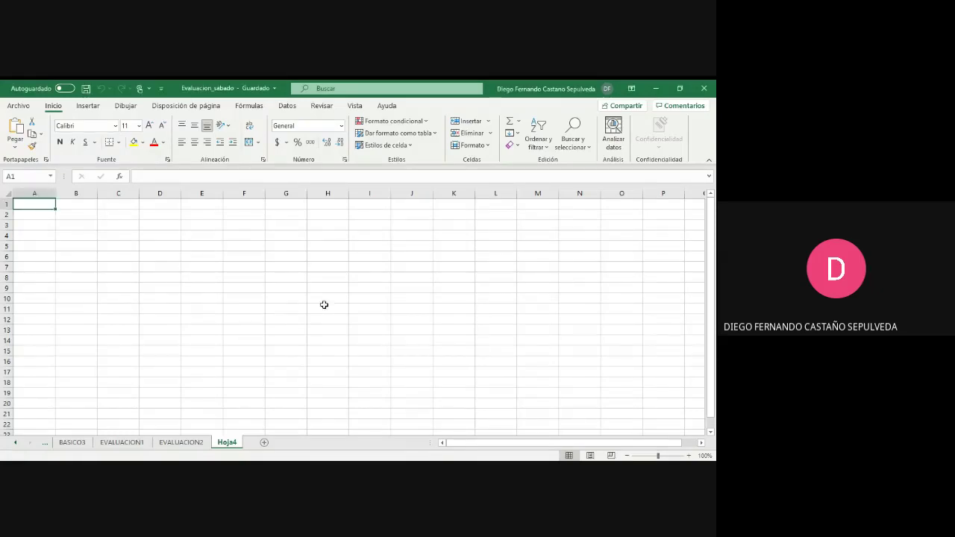
click(122, 247)
click(40, 202)
key(alt+Tab)
Look through the EVALUACION1, BASICO3 and BASICO2 sheets and copy the month entries in E2:E9 of BASICO2
click(136, 441)
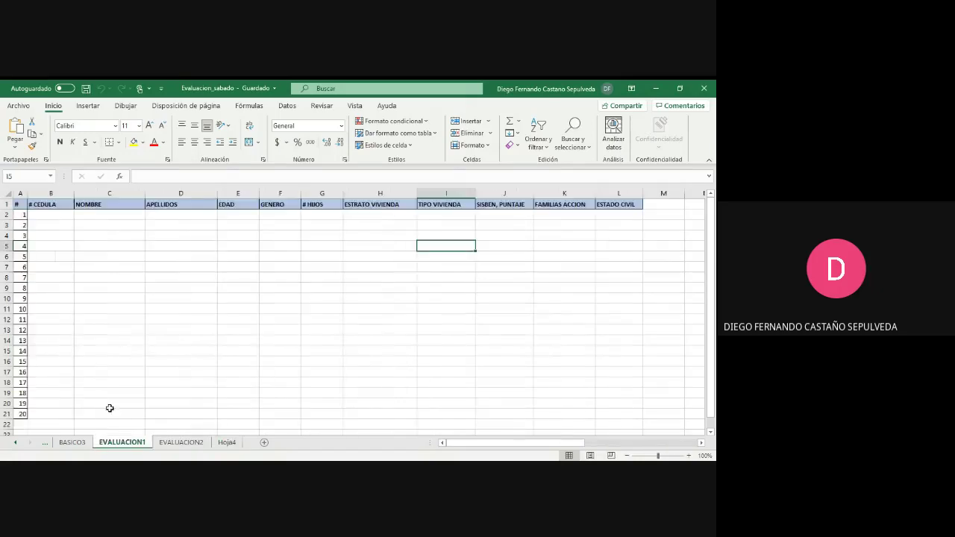
click(72, 442)
click(469, 444)
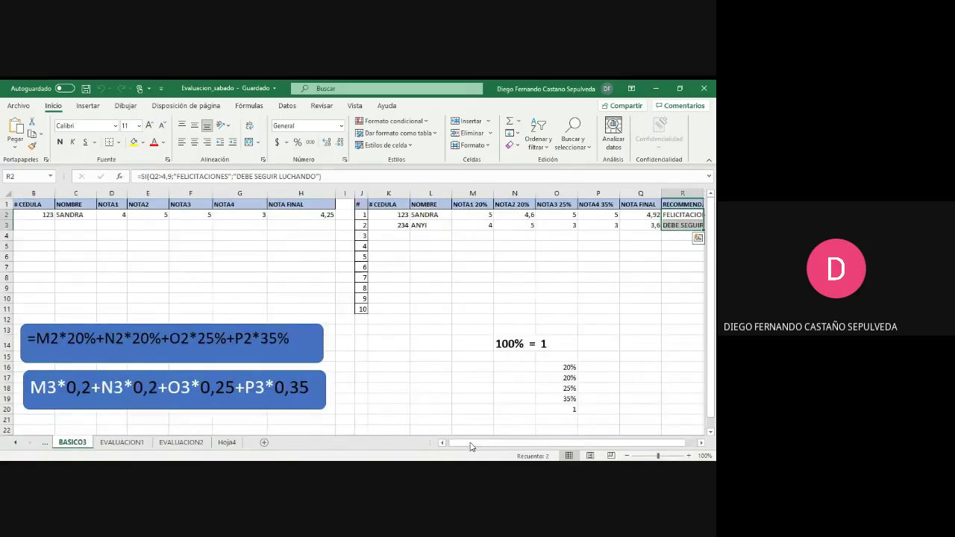
click(442, 443)
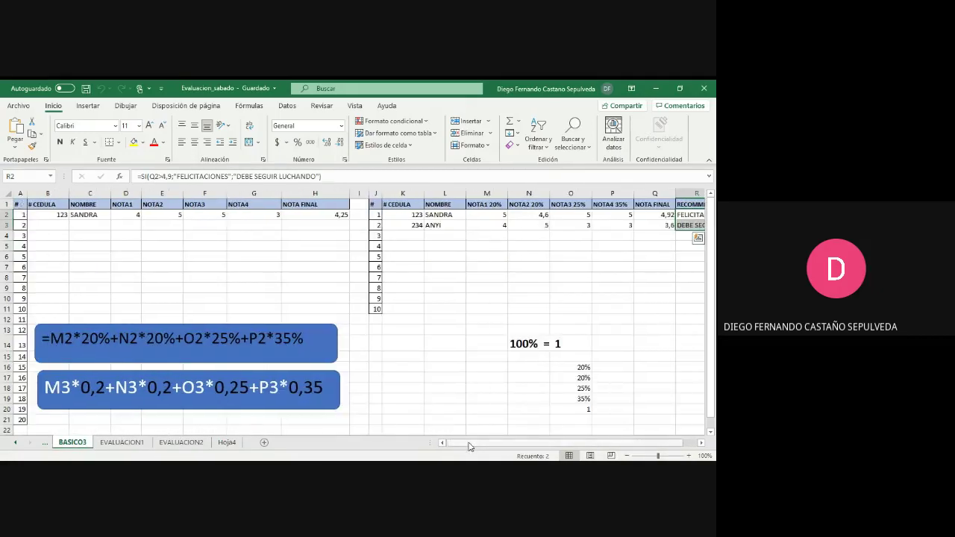
click(47, 445)
click(51, 443)
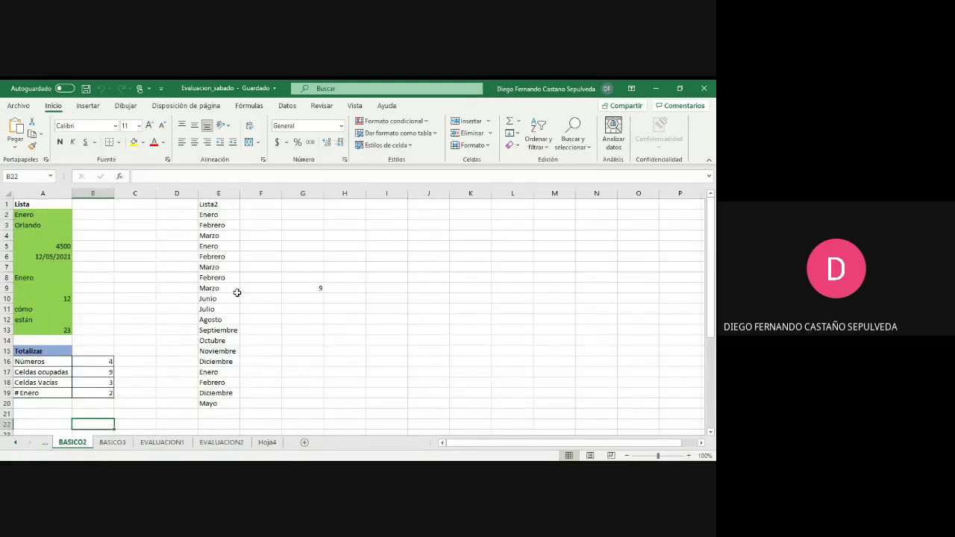
drag(215, 217, 217, 288)
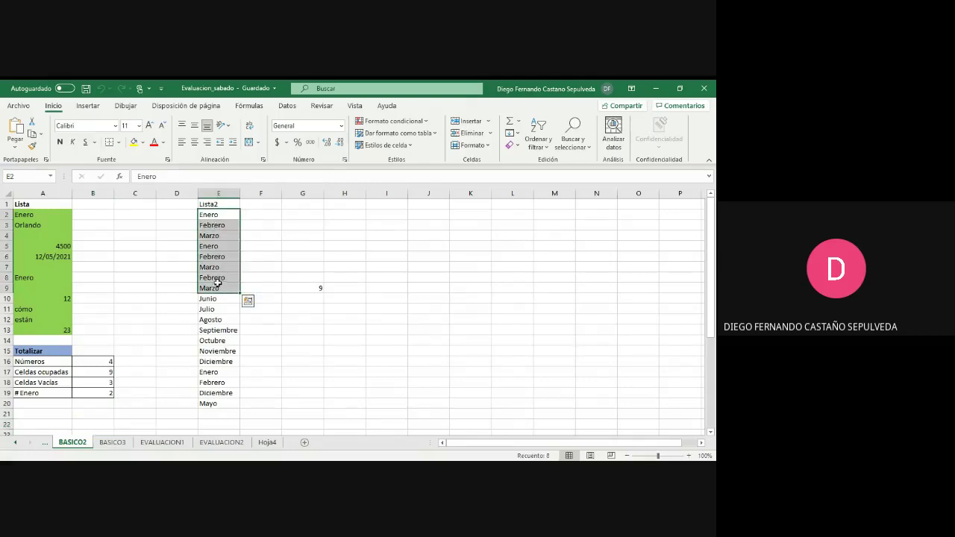
key(ctrl+c)
On sheet Hoja4, enter the heading Mes in A1 and fill A2:A6 with the months Enero to Mayo
click(267, 442)
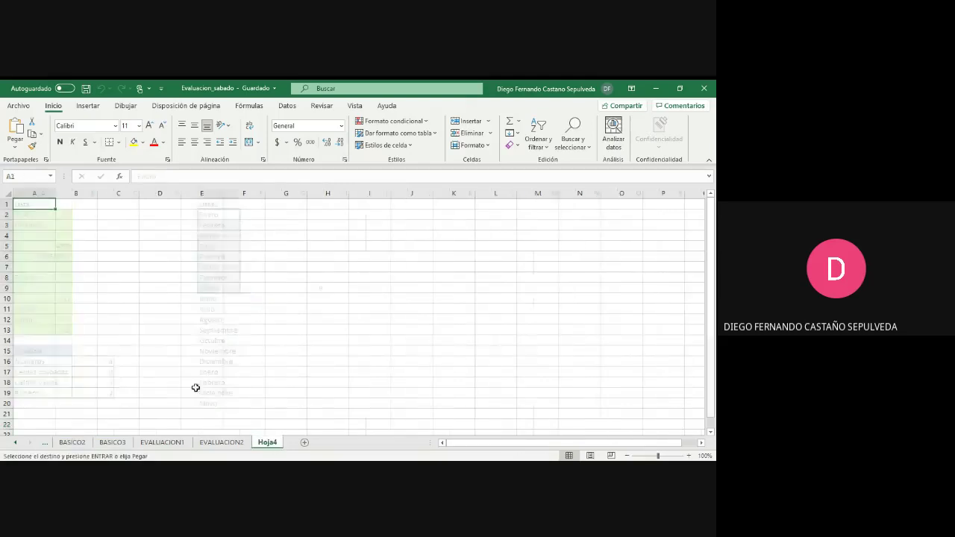
text(Mes)
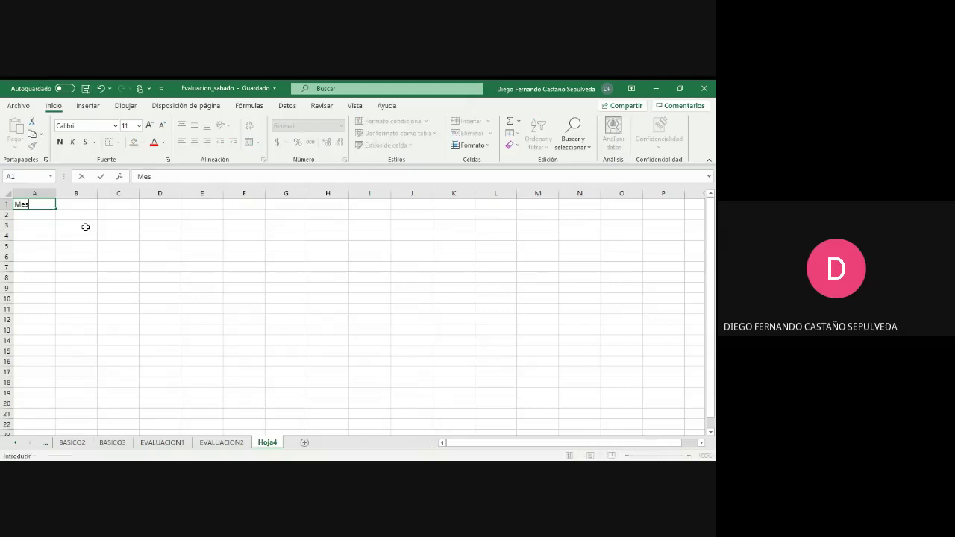
key(Tab)
key(Return)
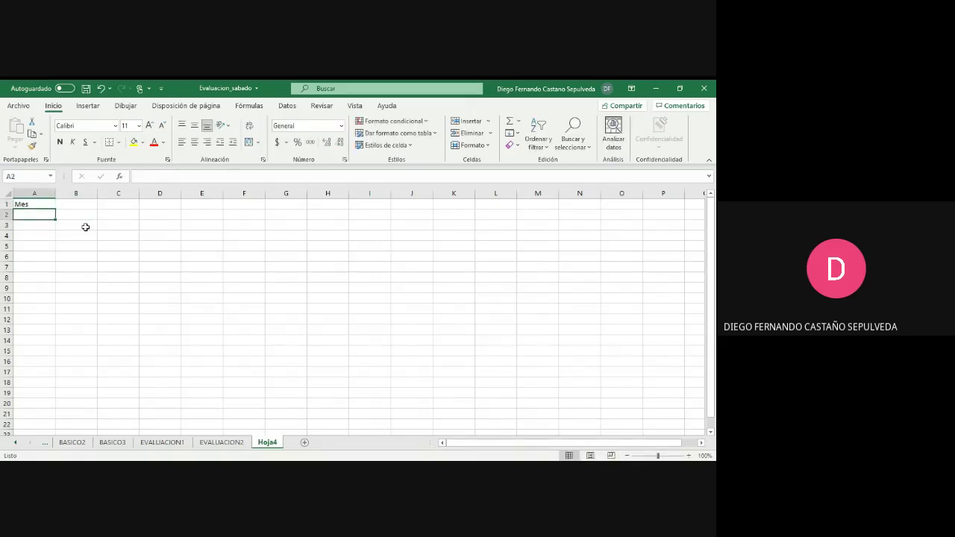
text(Enero)
key(Return)
key(Up)
drag(55, 219, 55, 258)
Enter the heading Género in cell B1
click(94, 206)
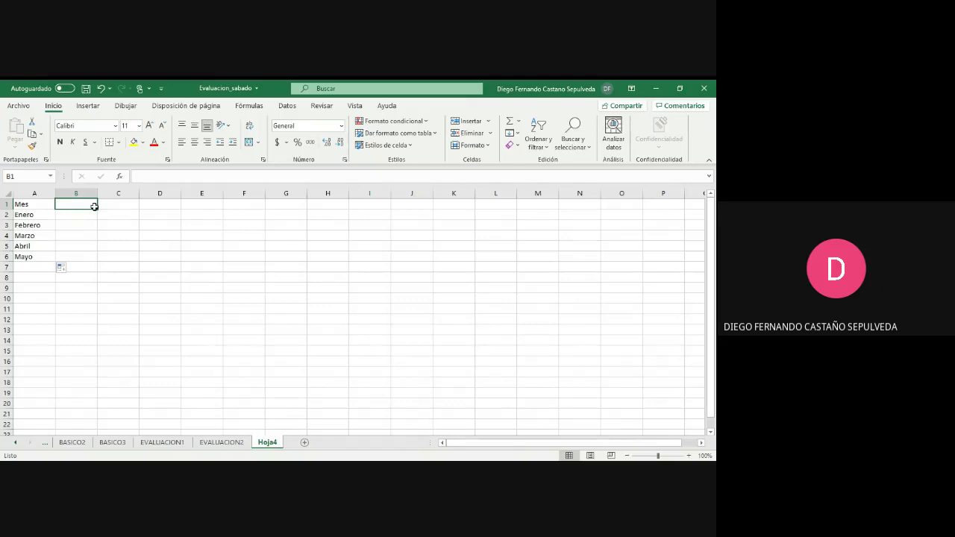
text(Gene)
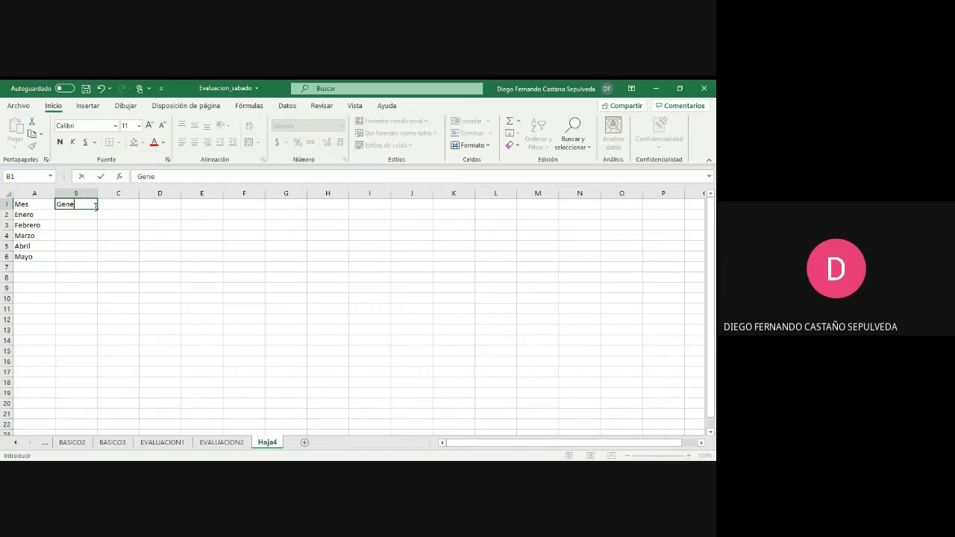
key(BackSpace)
key(BackSpace)
key(BackSpace)
text(énero)
key(Tab)
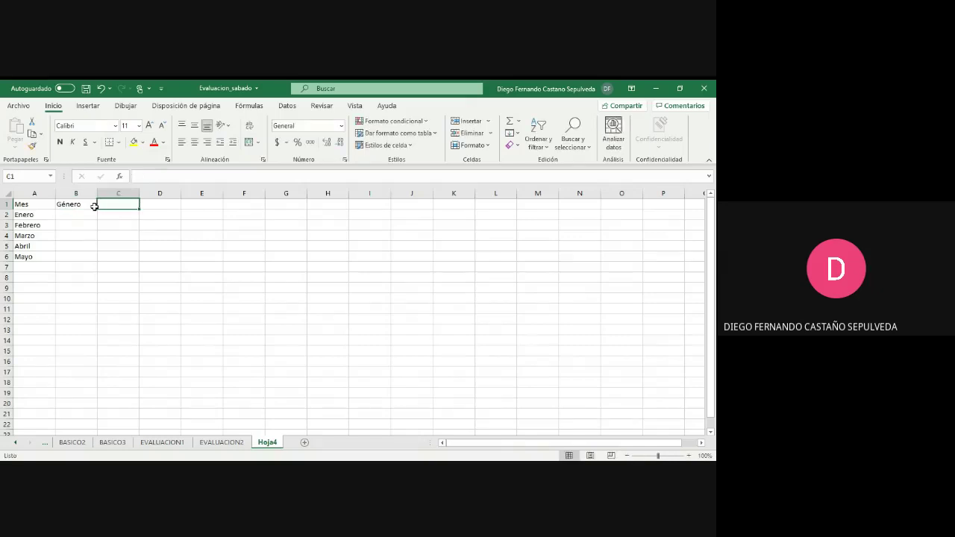
Enter Nota1 in C1 and extend the series across to F1 for the headings Nota1 to Nota4
text(Nota1)
key(Right)
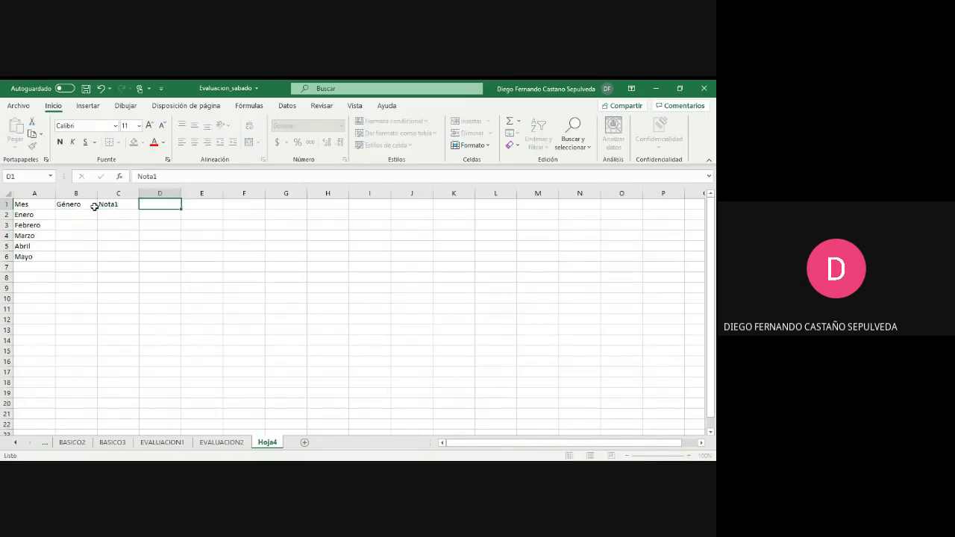
key(Left)
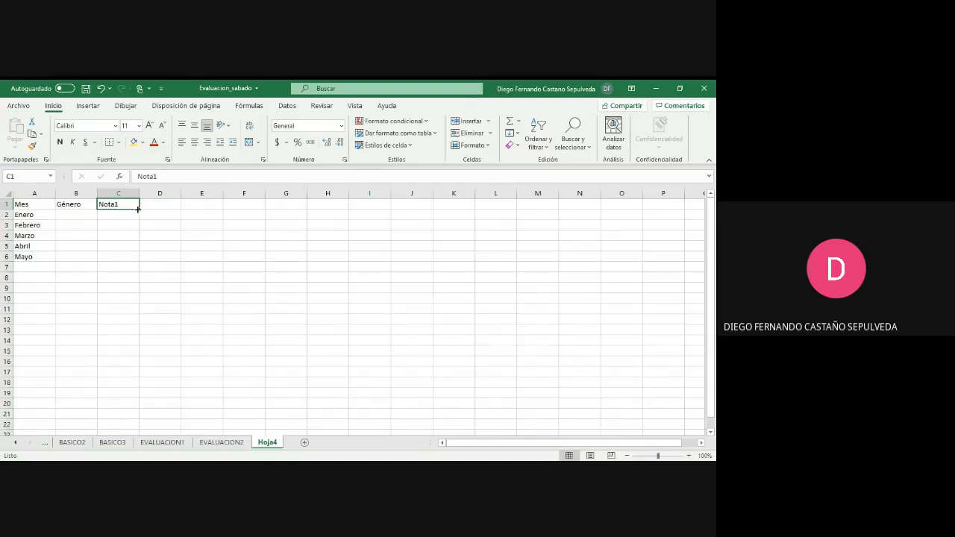
drag(139, 209, 250, 210)
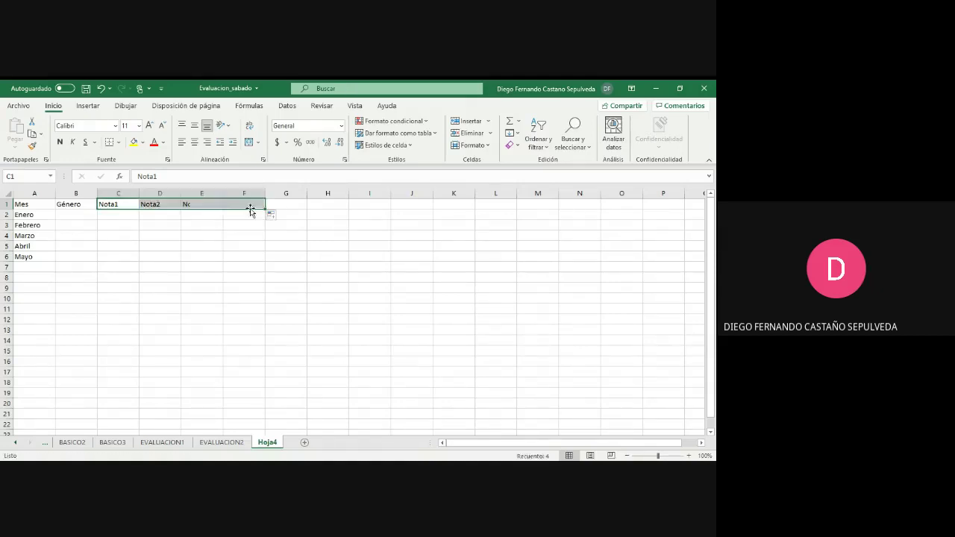
click(230, 235)
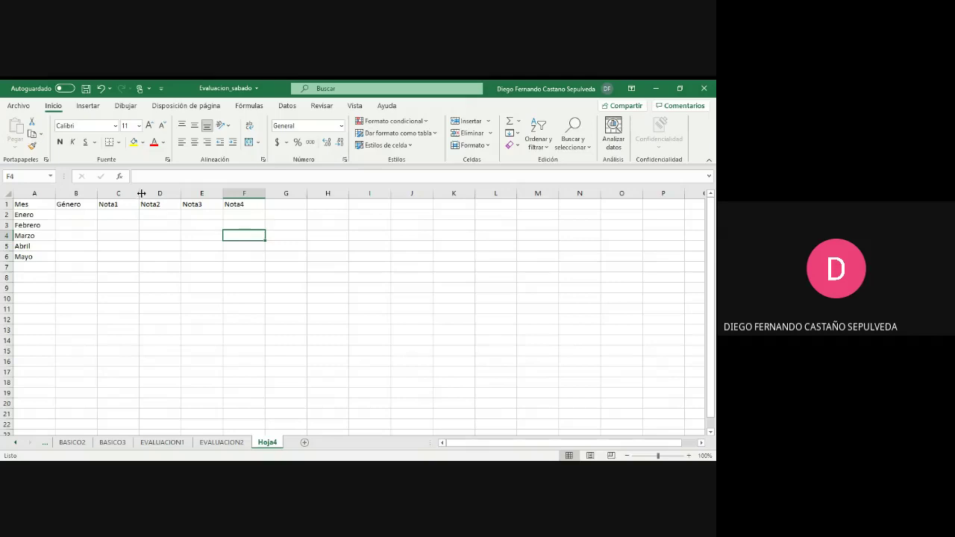
Narrow columns C to F to one equal width slightly wider than the Nota1 to Nota4 headings
double_click(138, 196)
double_click(163, 194)
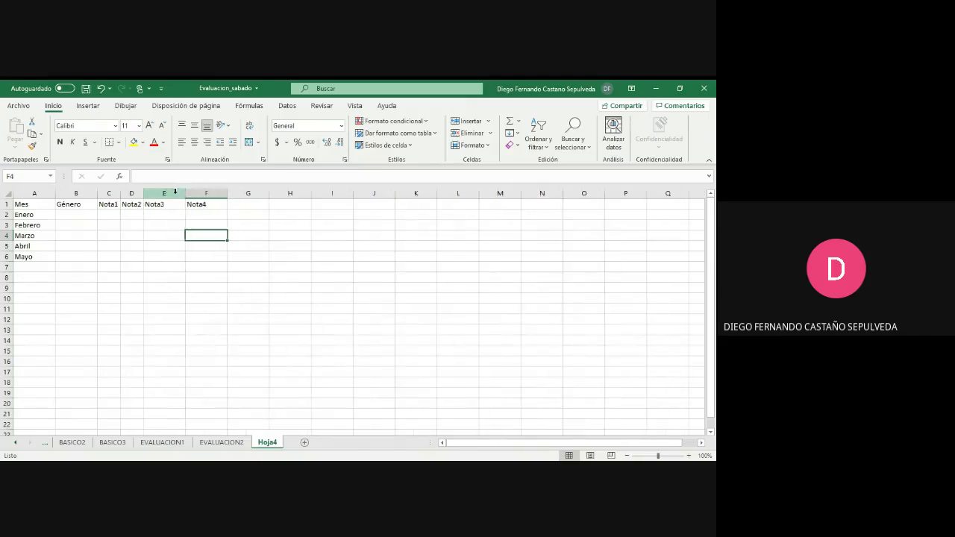
click(186, 193)
double_click(185, 194)
double_click(207, 195)
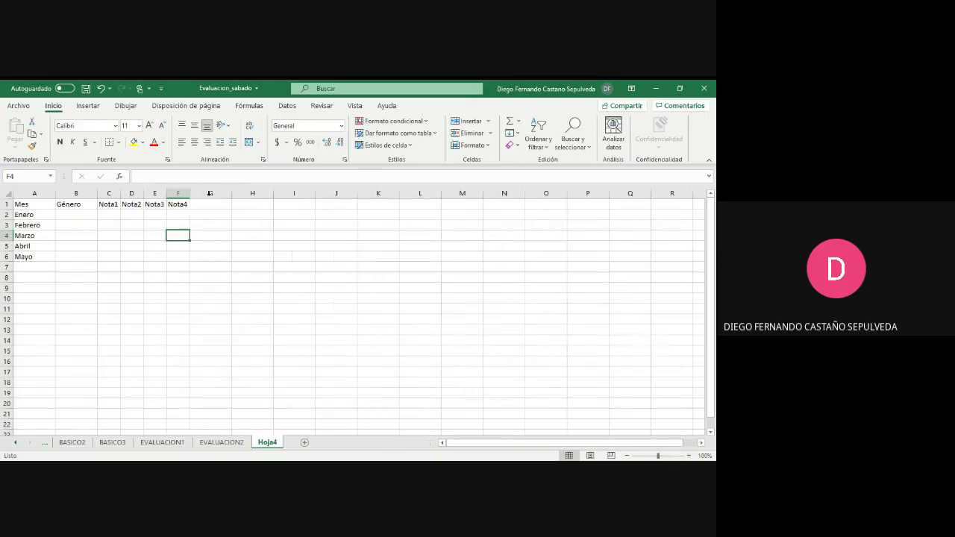
drag(107, 194, 200, 193)
click(153, 204)
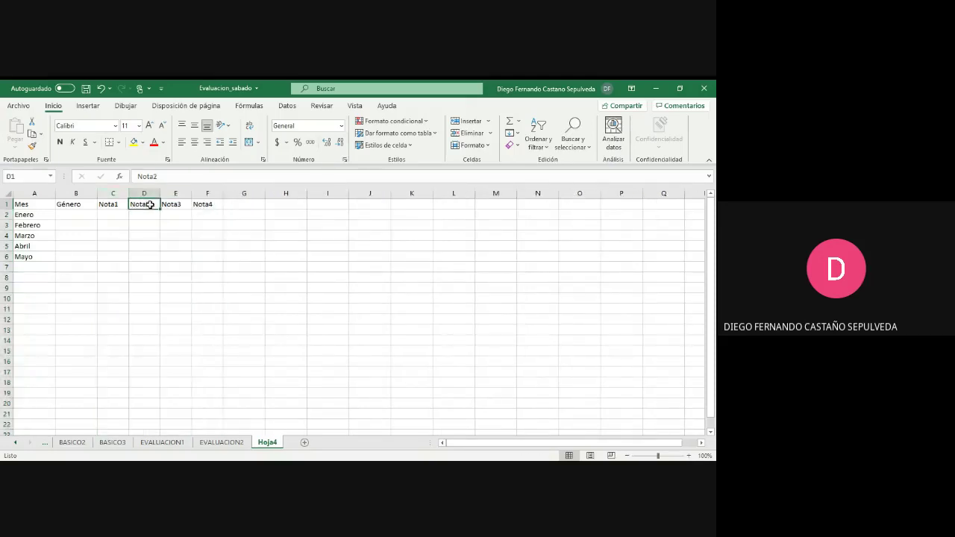
click(120, 205)
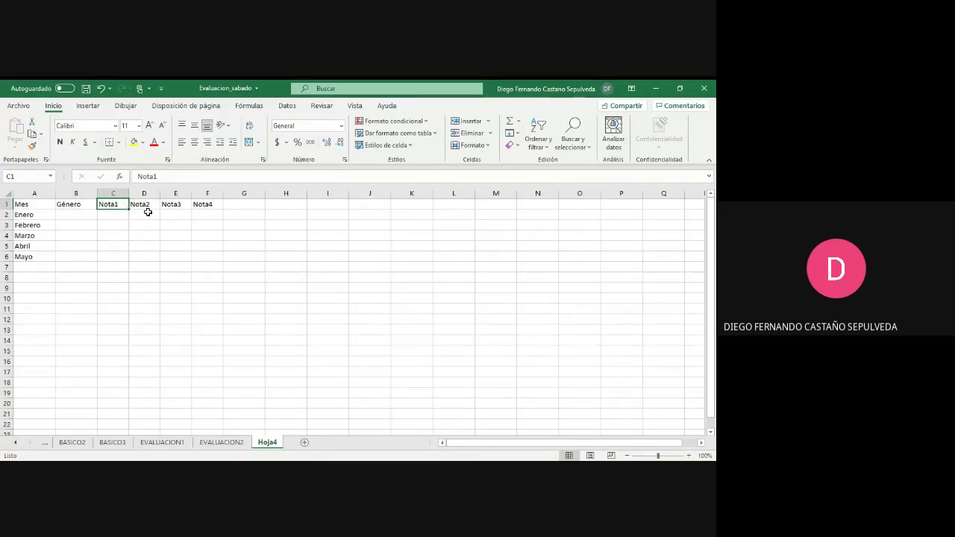
click(93, 249)
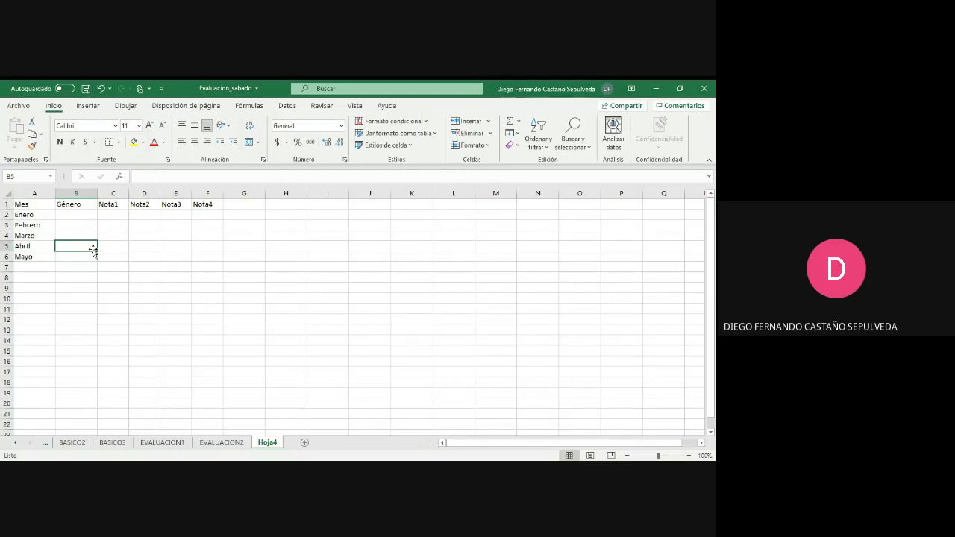
Rename the sheet Hoja4 as EVALUACIÓN3
double_click(266, 443)
text(E)
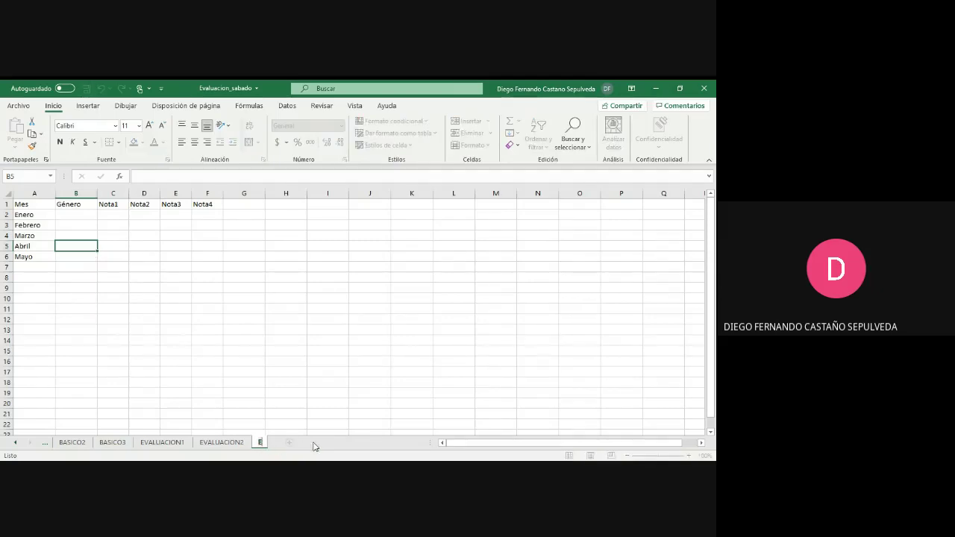
text(VALUACIÓN3)
key(Return)
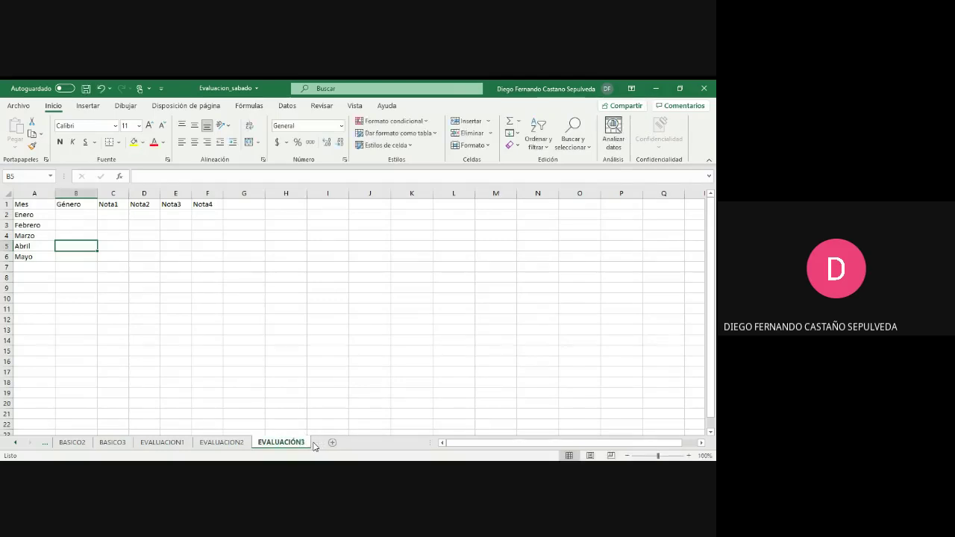
Fill the Género column for Enero to Mayo in B2:B6 with F, M, F, F and M
click(180, 296)
click(73, 221)
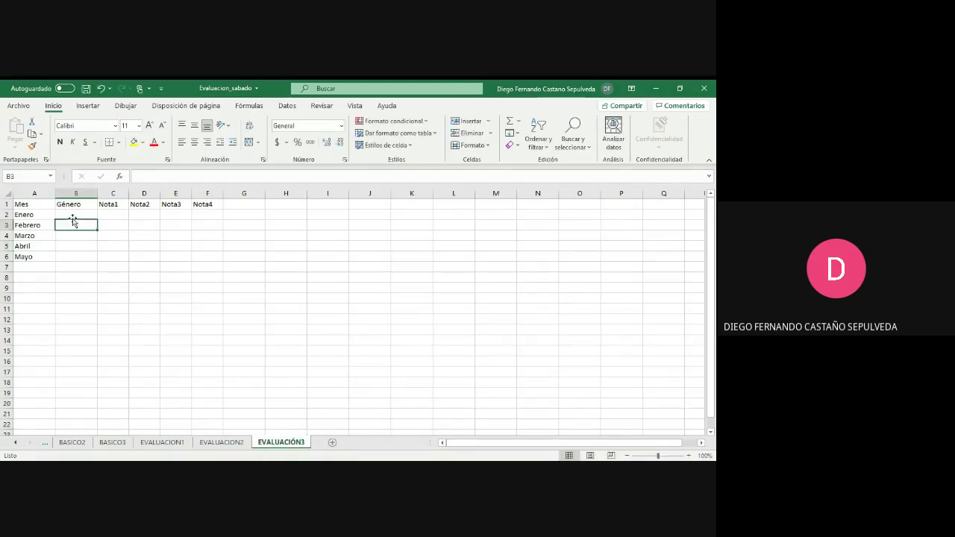
click(73, 215)
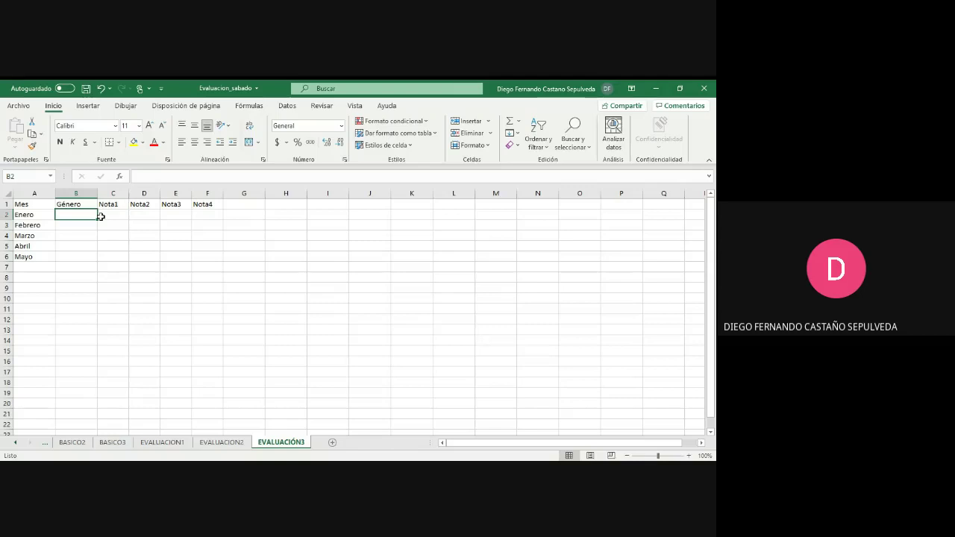
text(F)
key(Return)
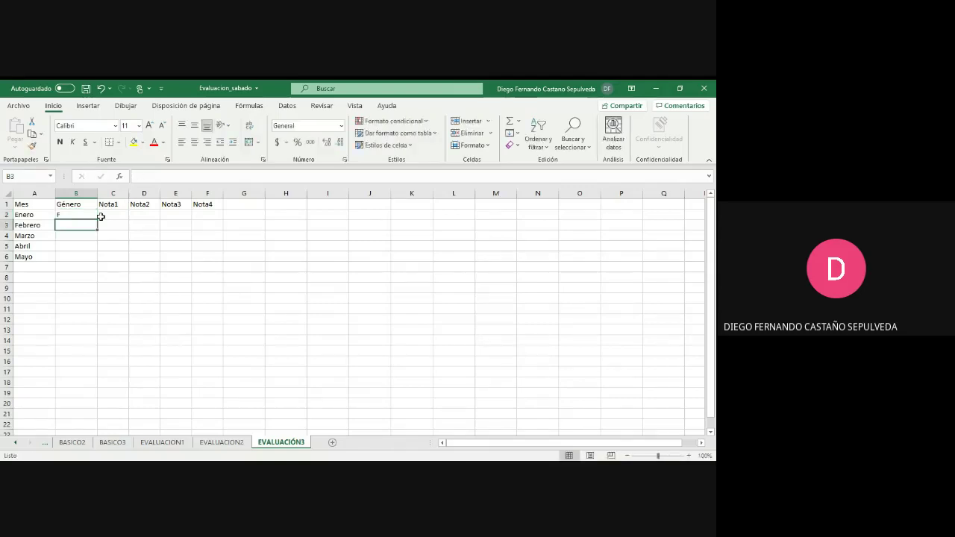
text(M)
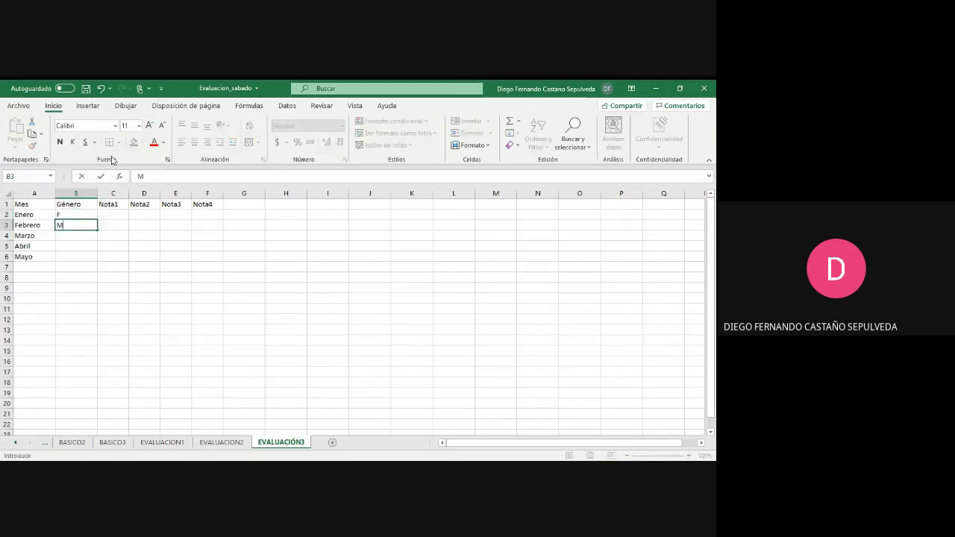
key(Return)
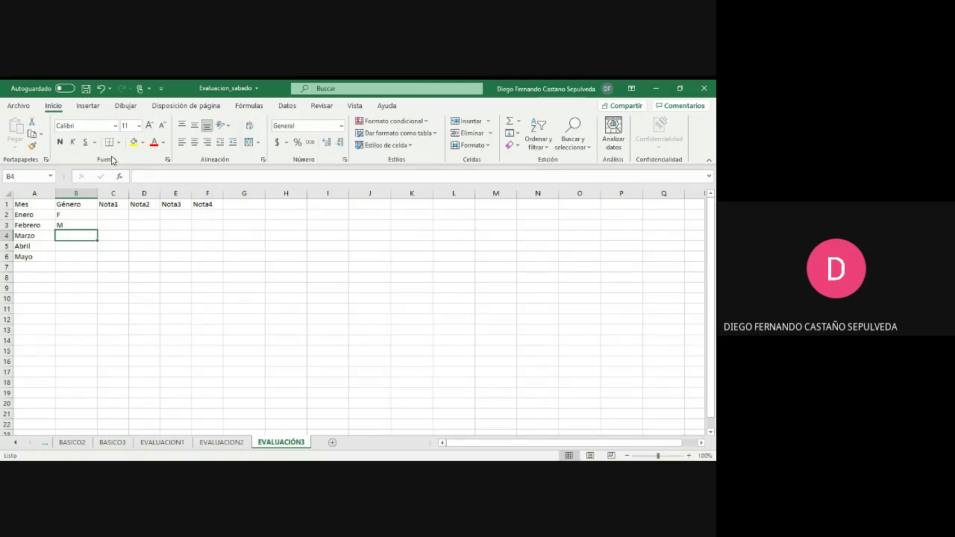
text(F)
key(Return)
text(F)
key(Return)
text(M)
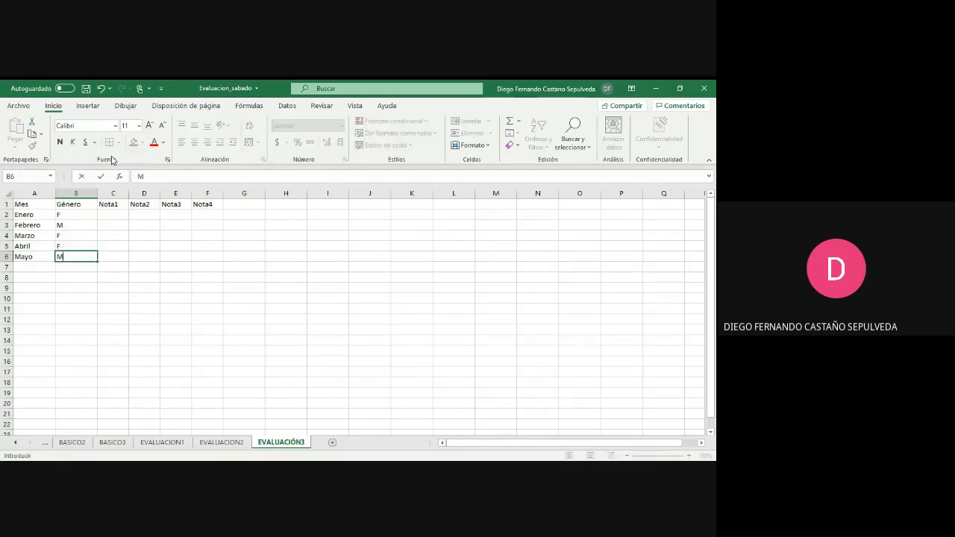
key(Return)
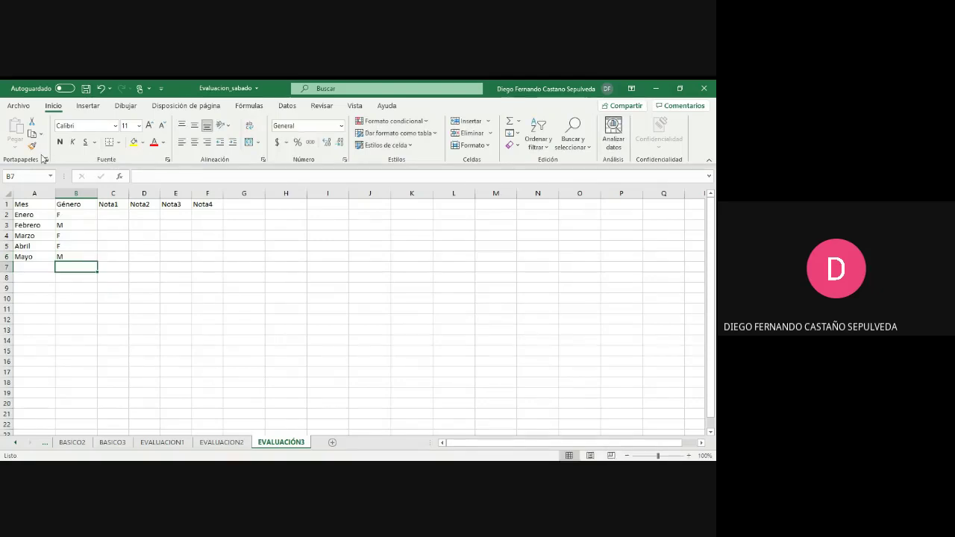
drag(27, 203, 74, 282)
click(76, 257)
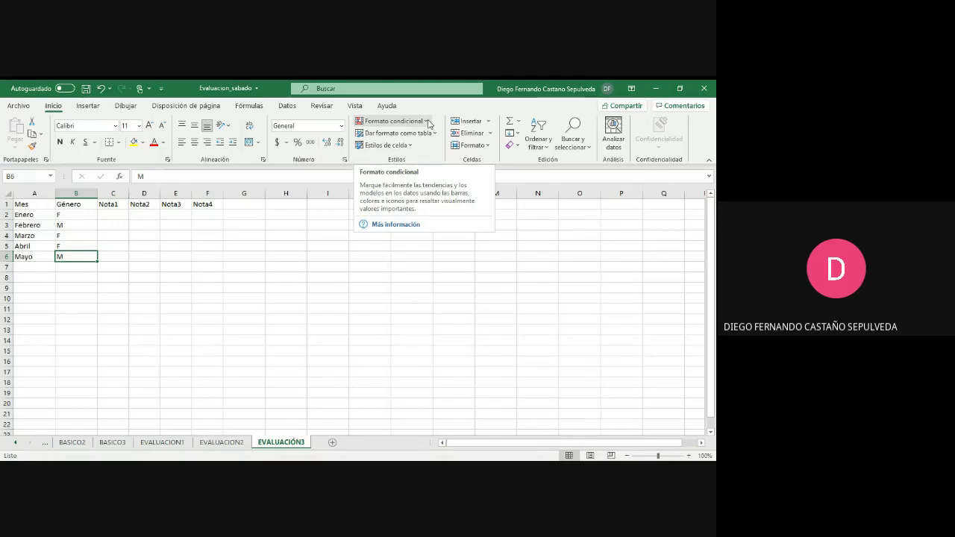
Enter SI in cell H9 and enlarge its font size to 28
click(297, 287)
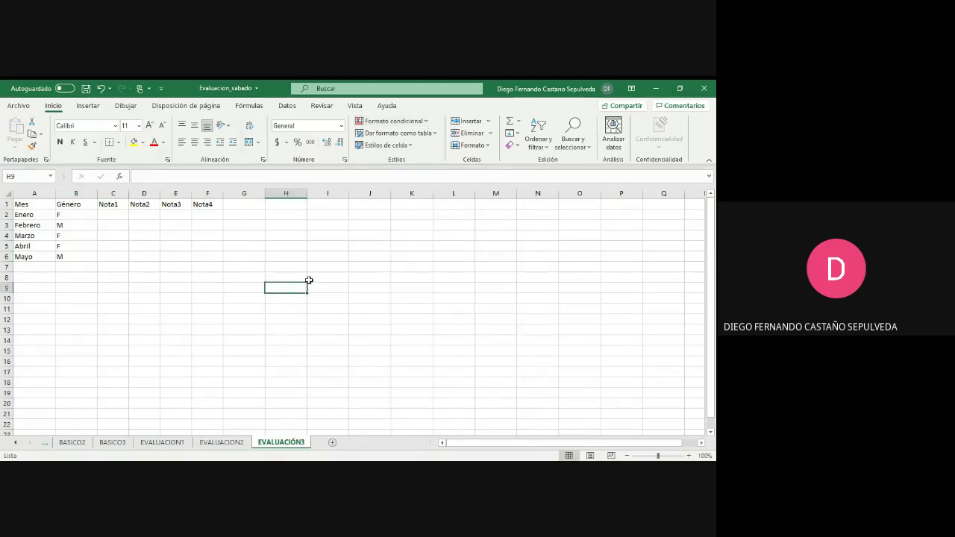
text(SI)
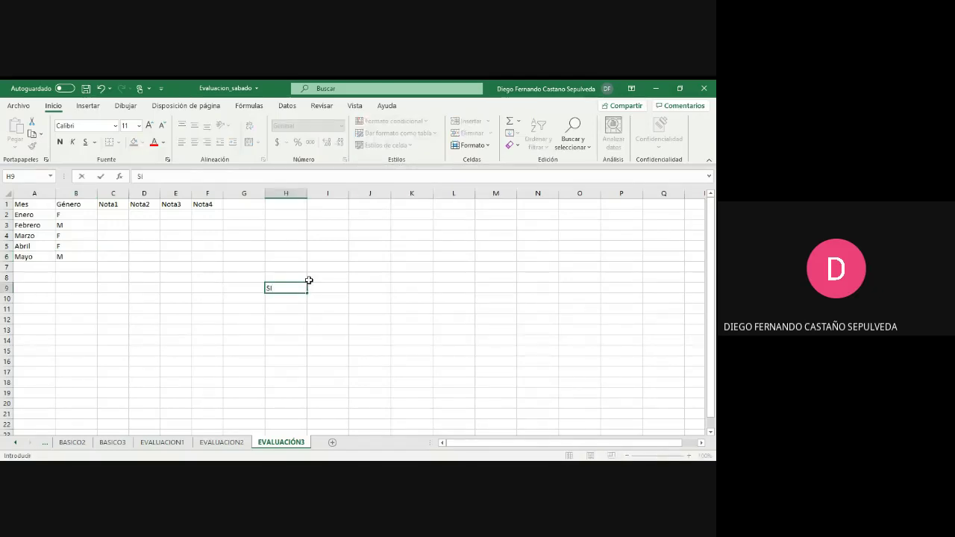
key(shift+Left)
key(shift+Left)
click(305, 289)
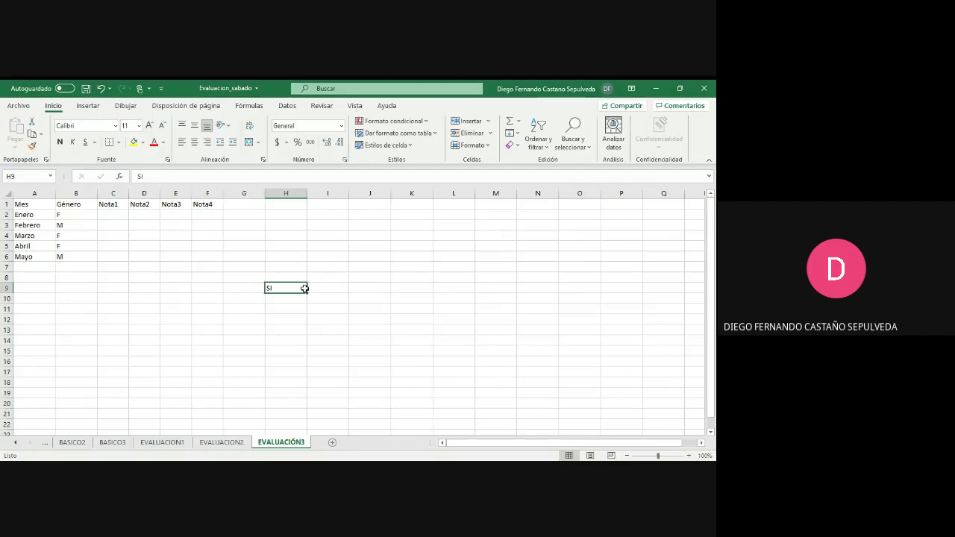
click(150, 125)
click(150, 125)
click(150, 125)
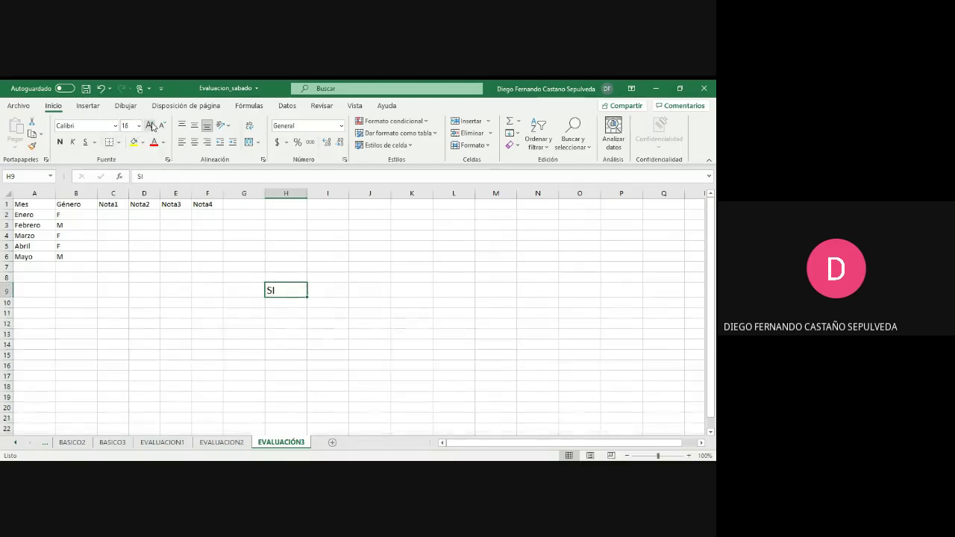
click(150, 125)
click(150, 125)
click(150, 125)
click(150, 125)
click(150, 125)
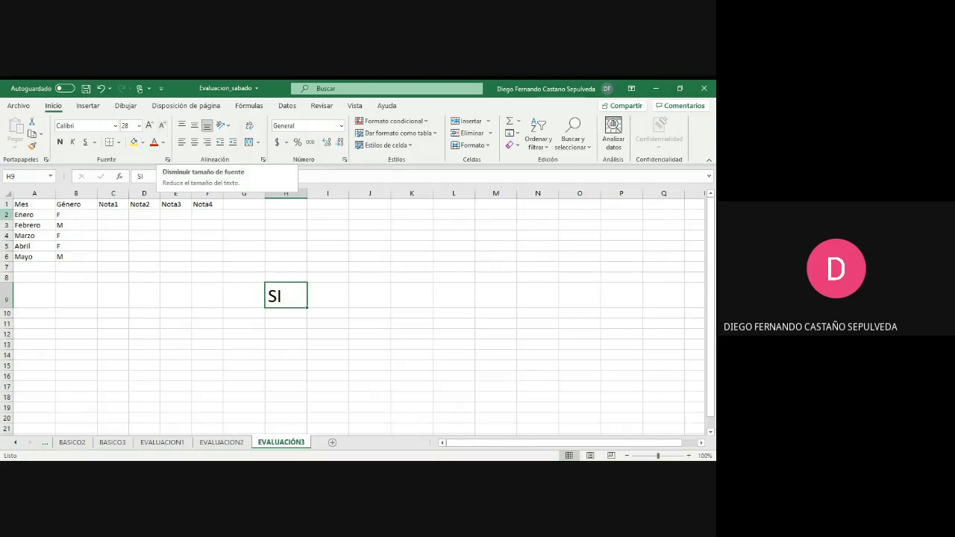
Delete row 9, which holds the enlarged SI text
click(6, 295)
right_click(6, 296)
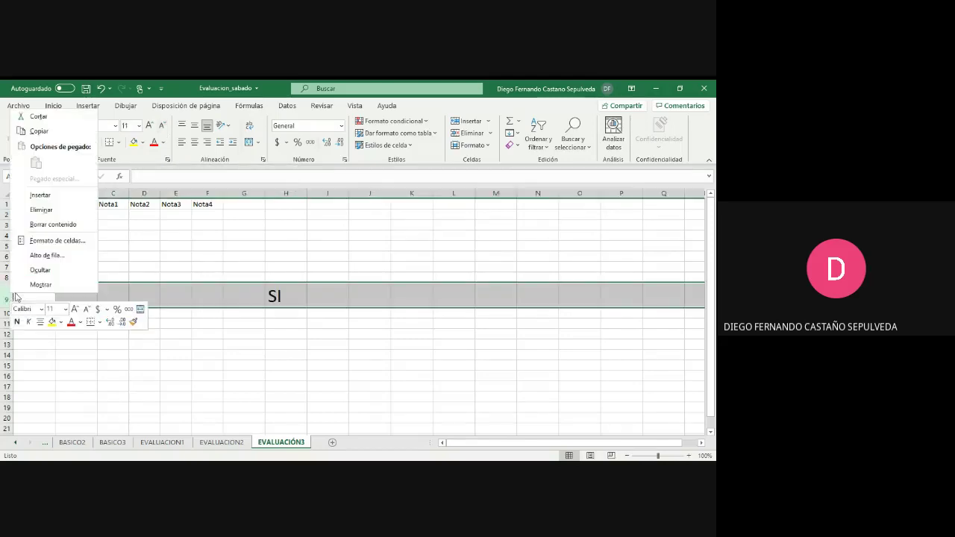
click(56, 210)
click(195, 267)
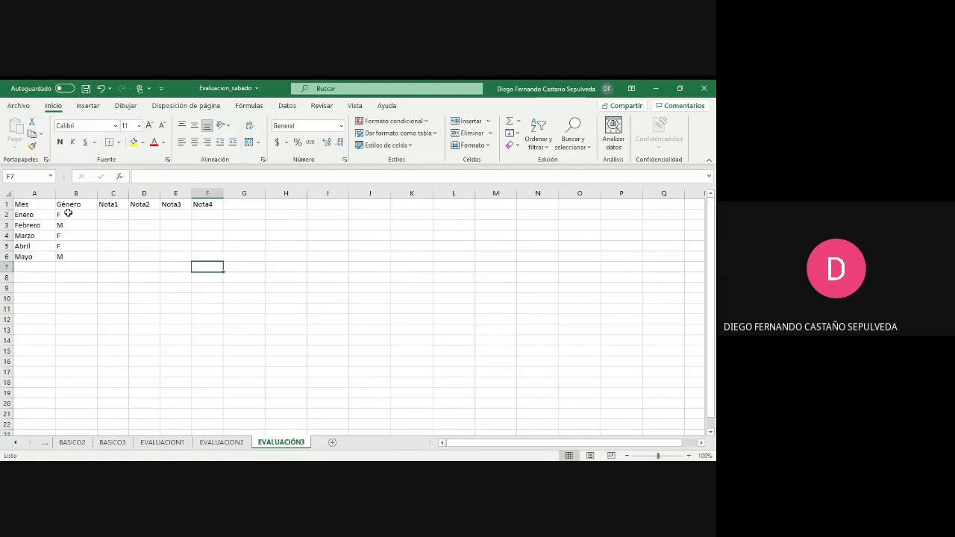
Magnify the EVALUACIÓN3 worksheet view to 200%
drag(68, 212, 71, 254)
click(72, 246)
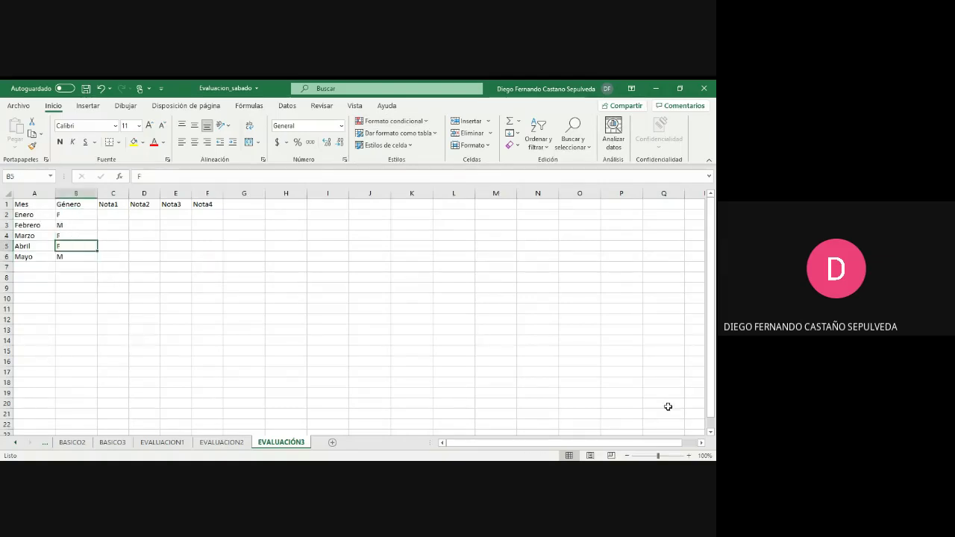
click(689, 455)
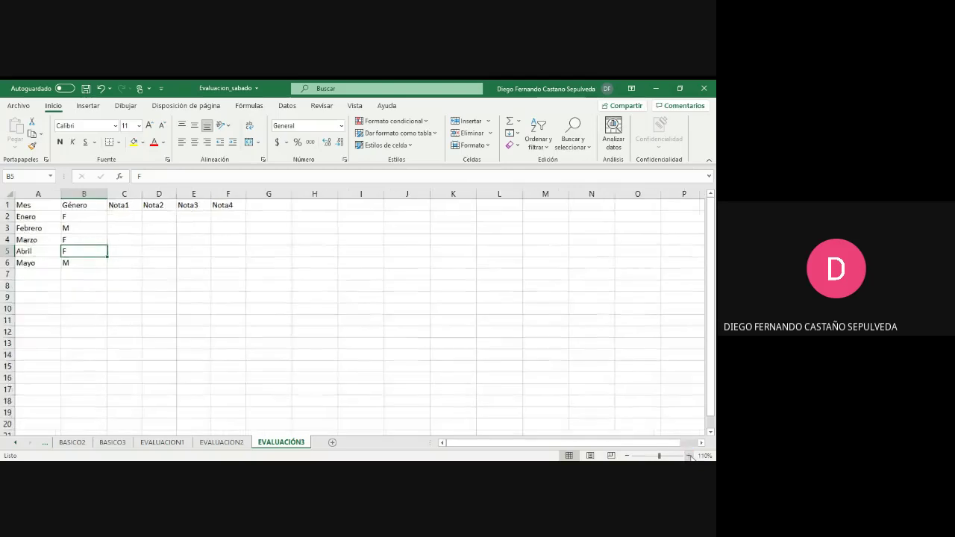
click(689, 455)
click(688, 455)
click(688, 456)
click(689, 455)
click(688, 455)
click(688, 455)
click(688, 455)
click(688, 455)
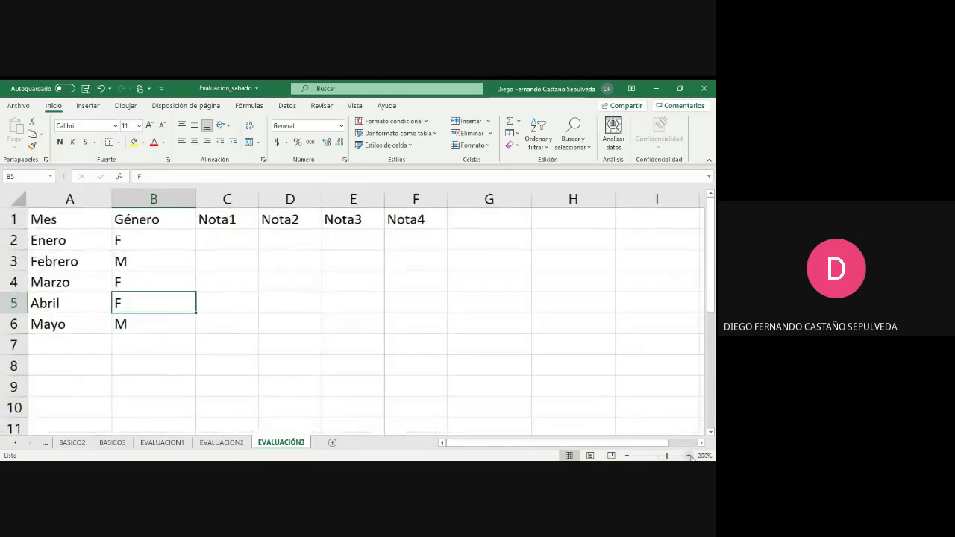
click(147, 236)
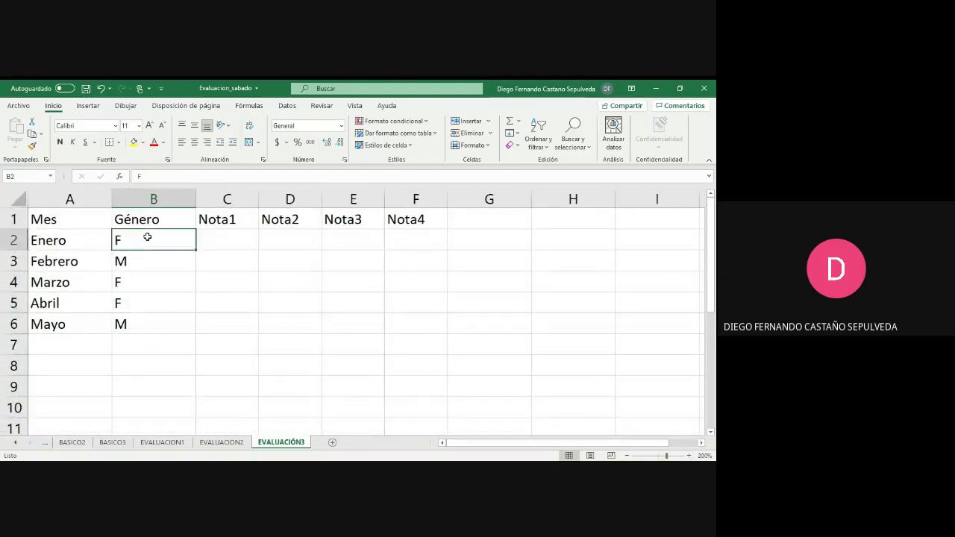
drag(147, 236, 150, 324)
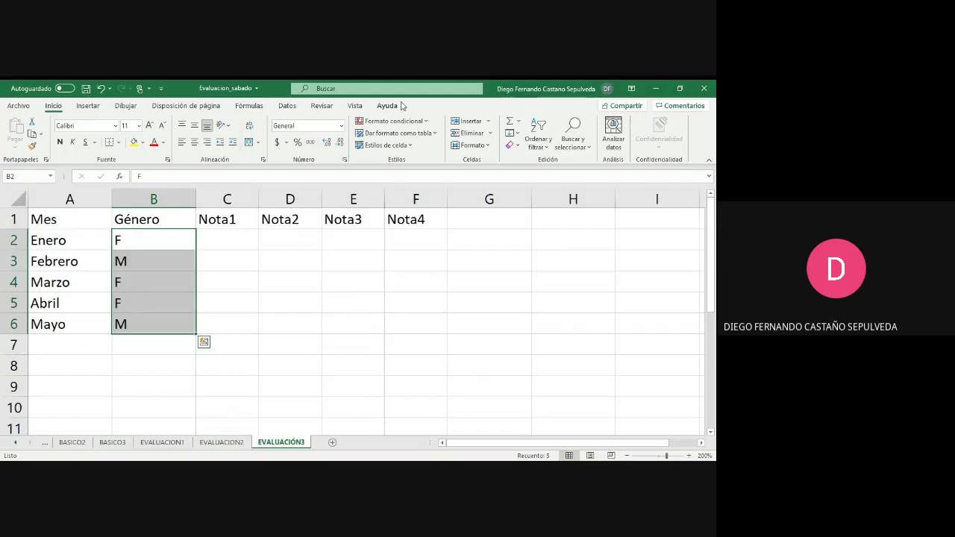
click(426, 122)
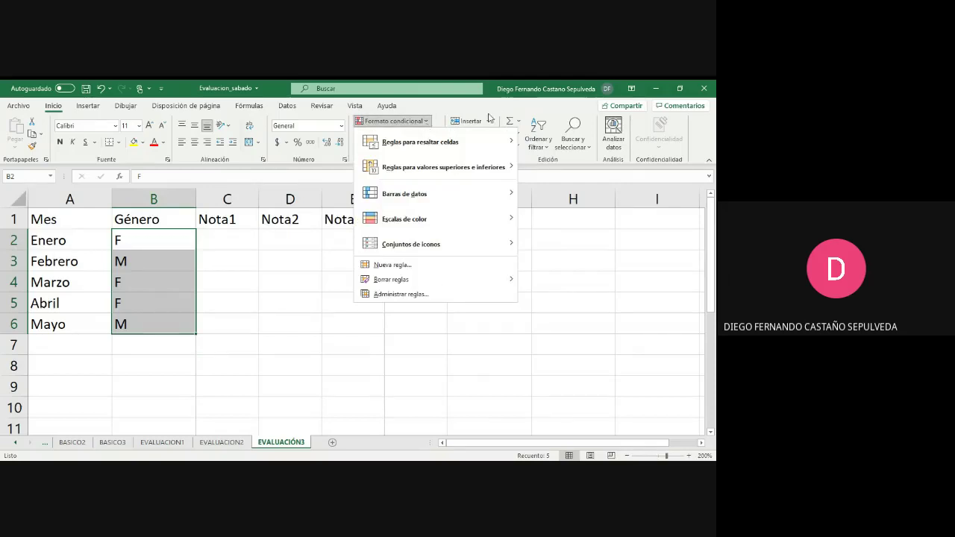
mouse_move(471, 143)
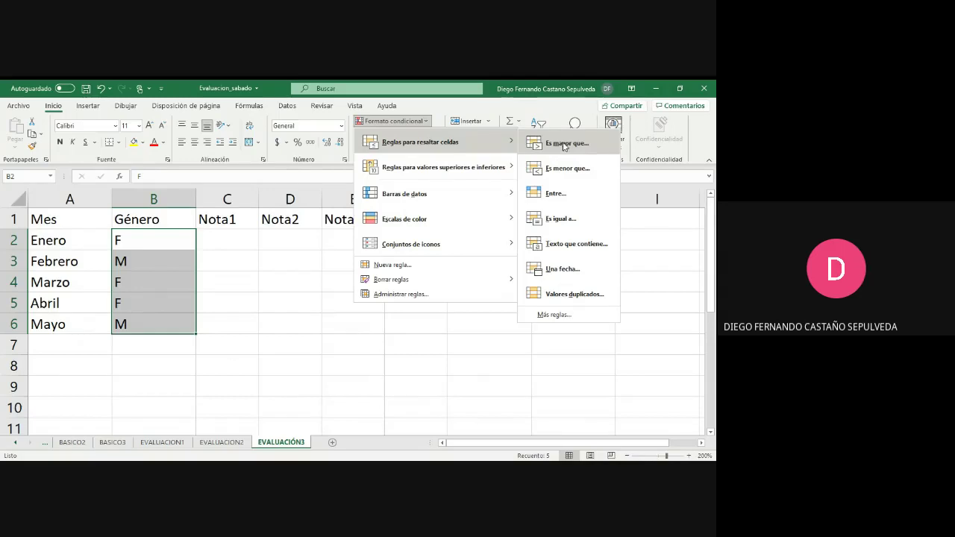
click(572, 222)
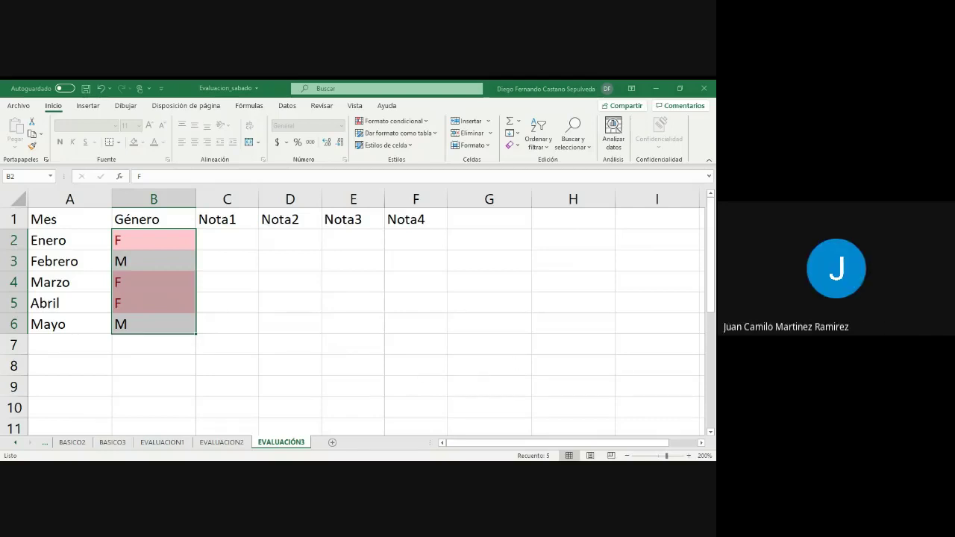
click(522, 306)
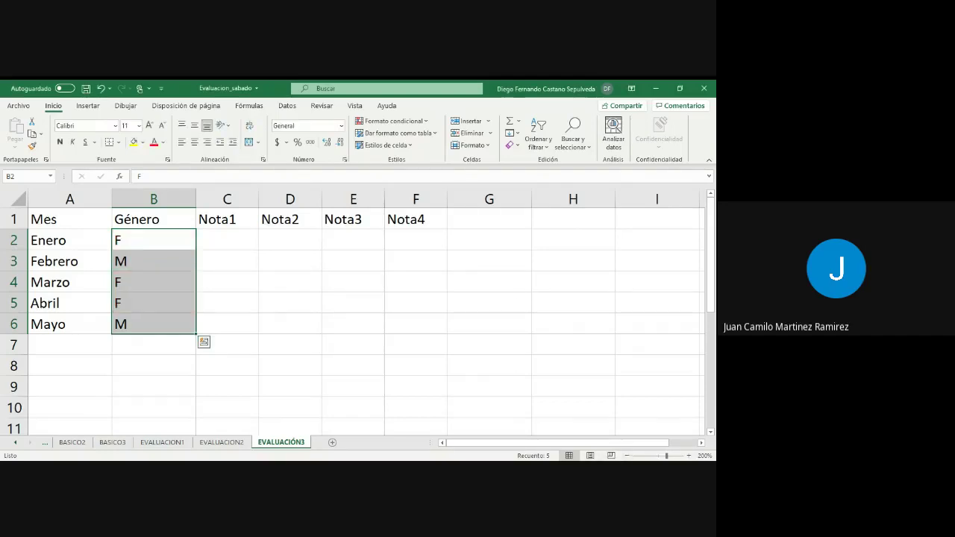
key(alt+Tab)
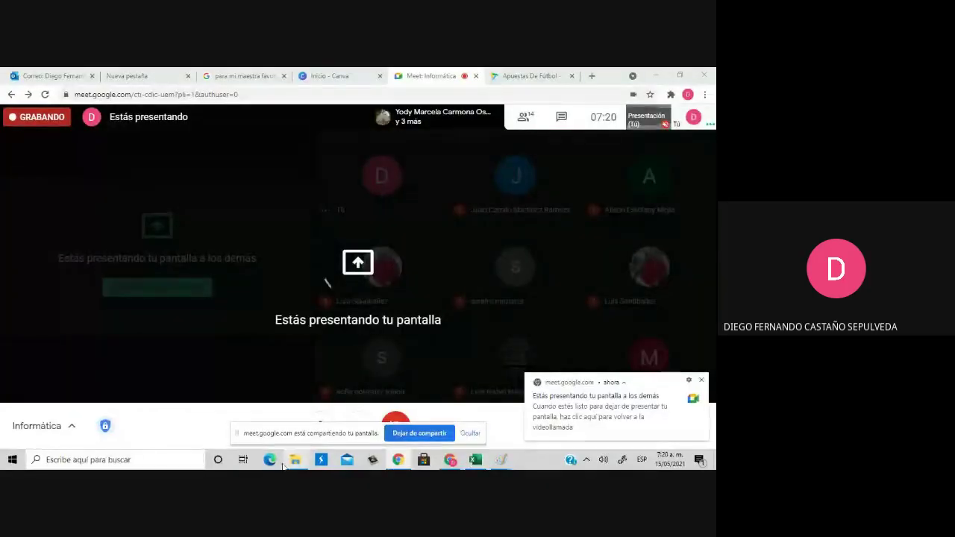
click(475, 459)
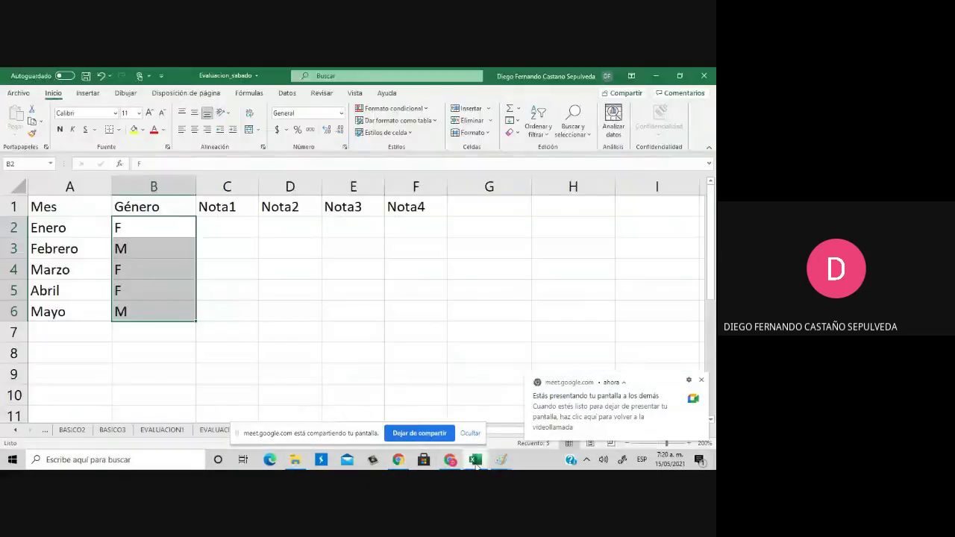
Create an Es igual a conditional formatting rule on the Género values B2:B6 with F as the comparison value
click(356, 330)
click(227, 240)
click(132, 228)
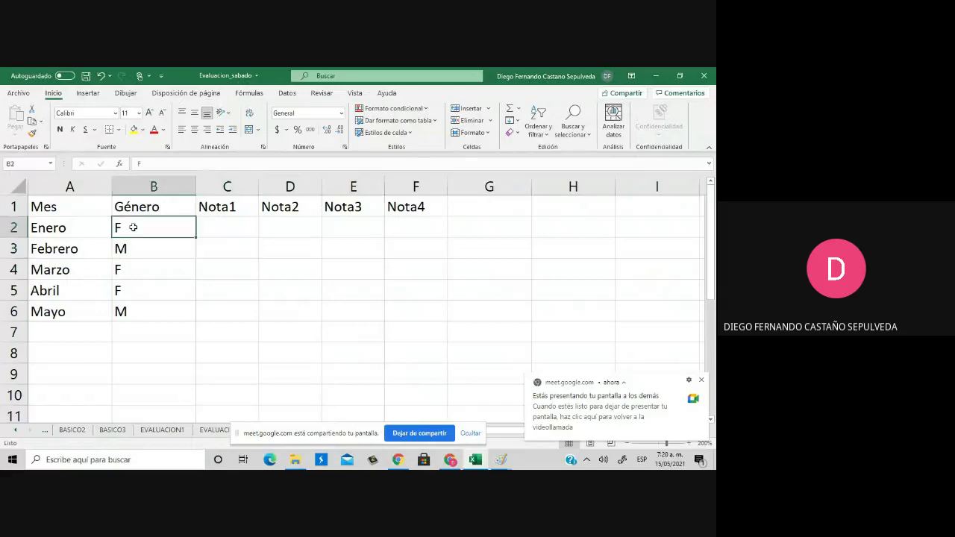
drag(132, 228, 137, 312)
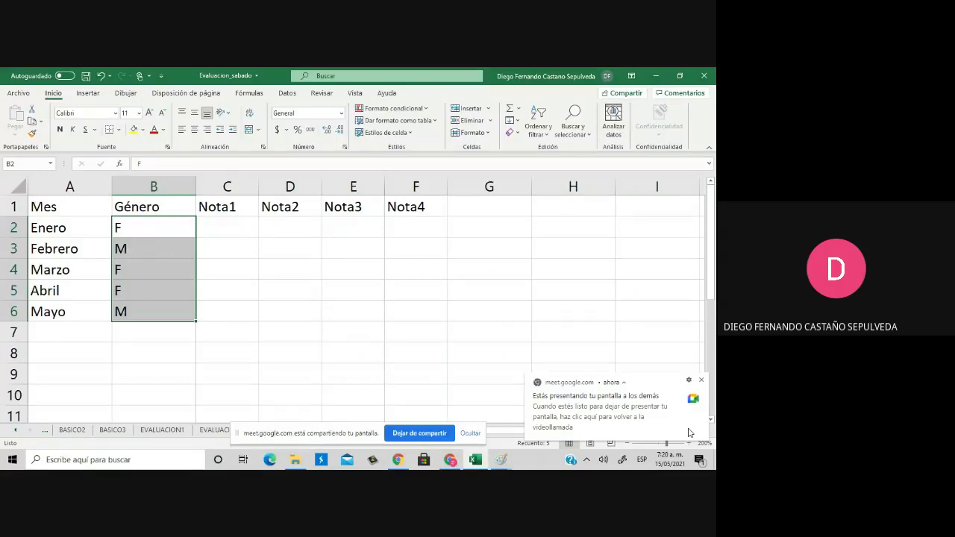
click(704, 382)
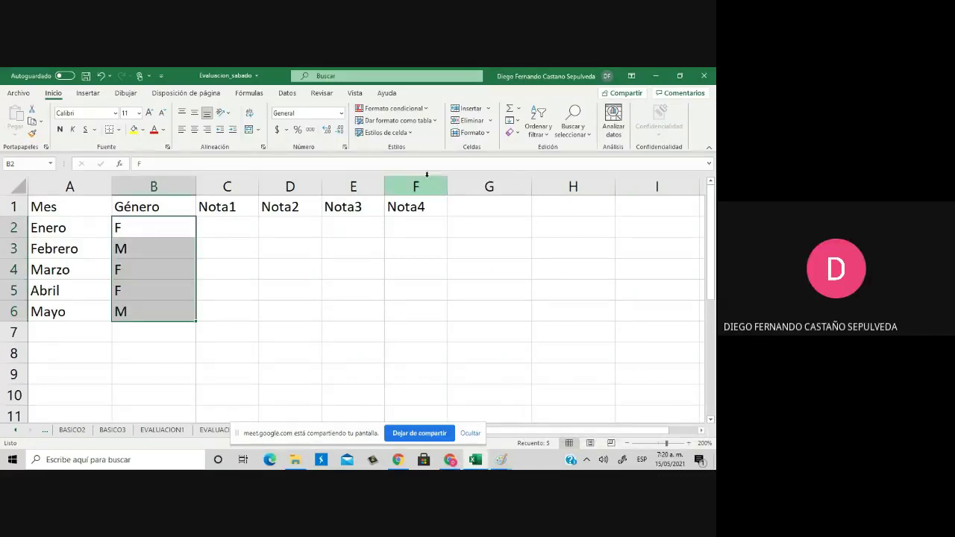
click(427, 109)
mouse_move(430, 133)
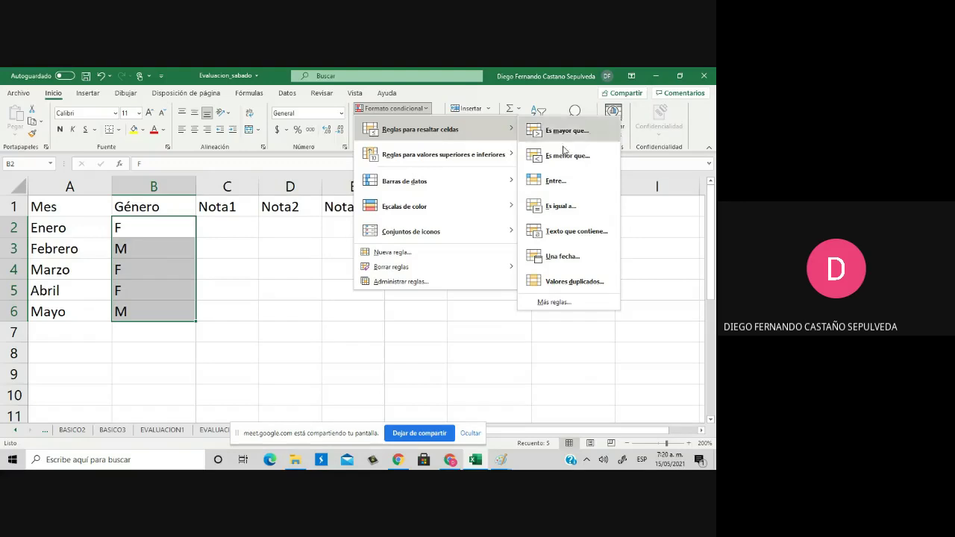
click(577, 212)
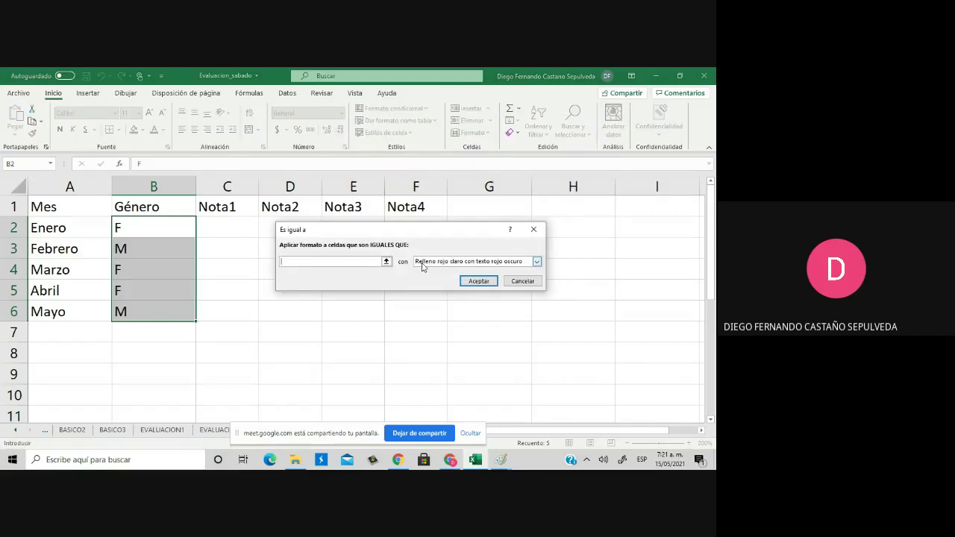
text(F)
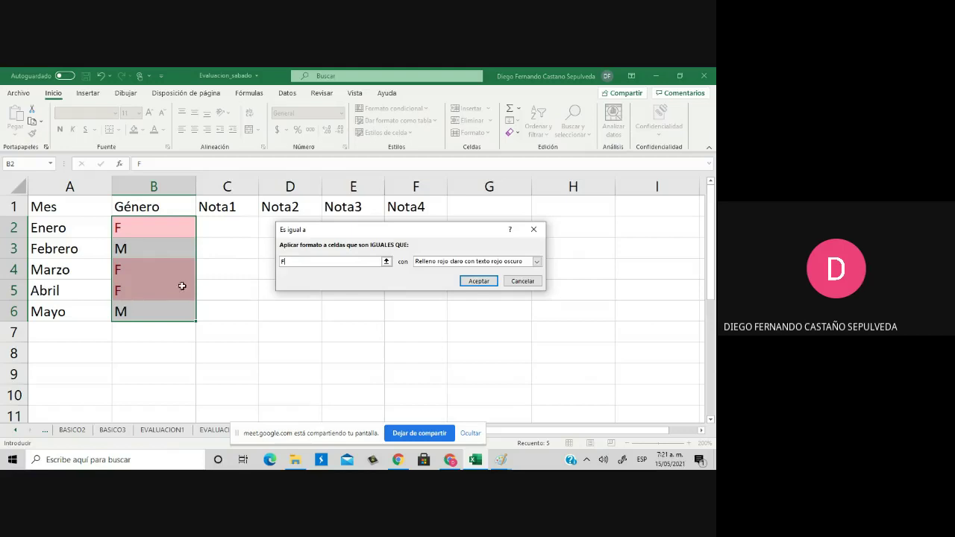
Give the F rule a custom format with a dark blue background fill
click(536, 262)
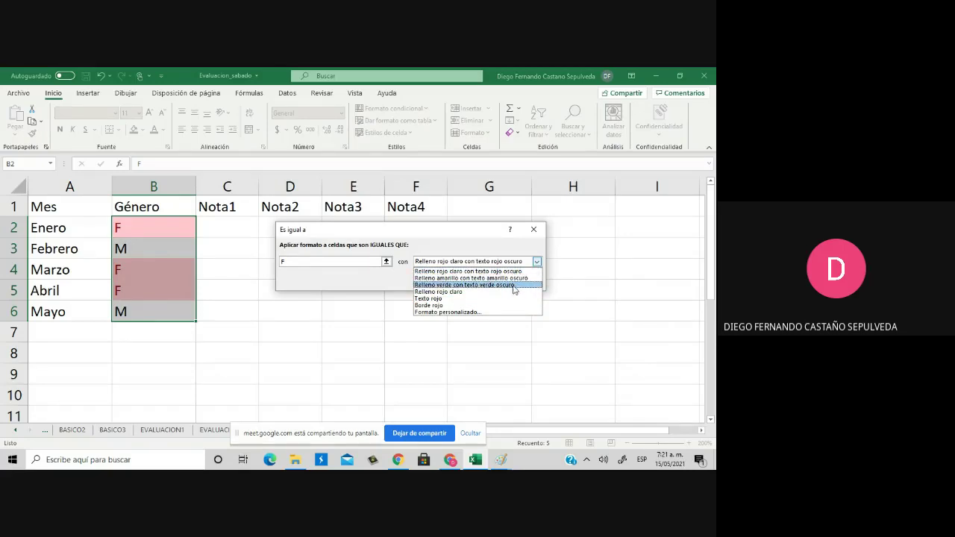
click(496, 312)
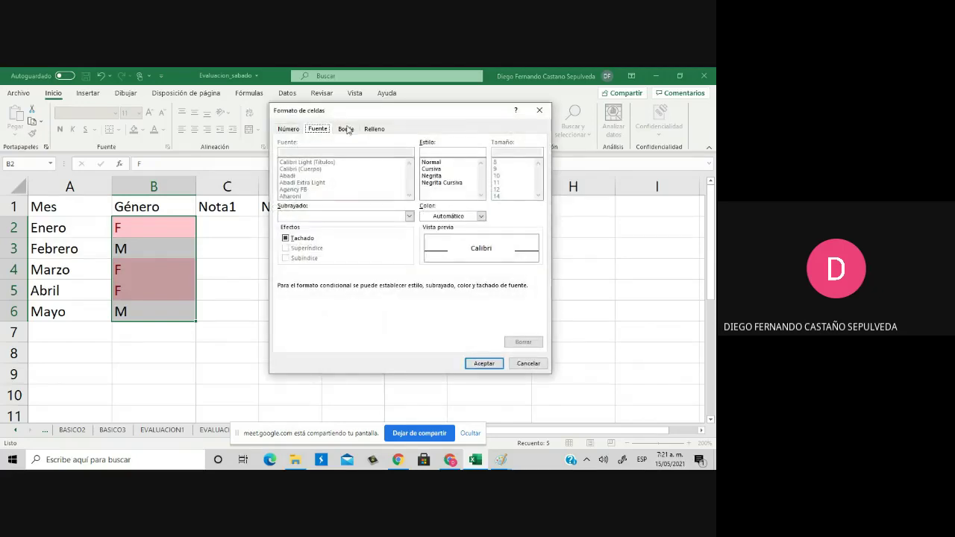
click(371, 130)
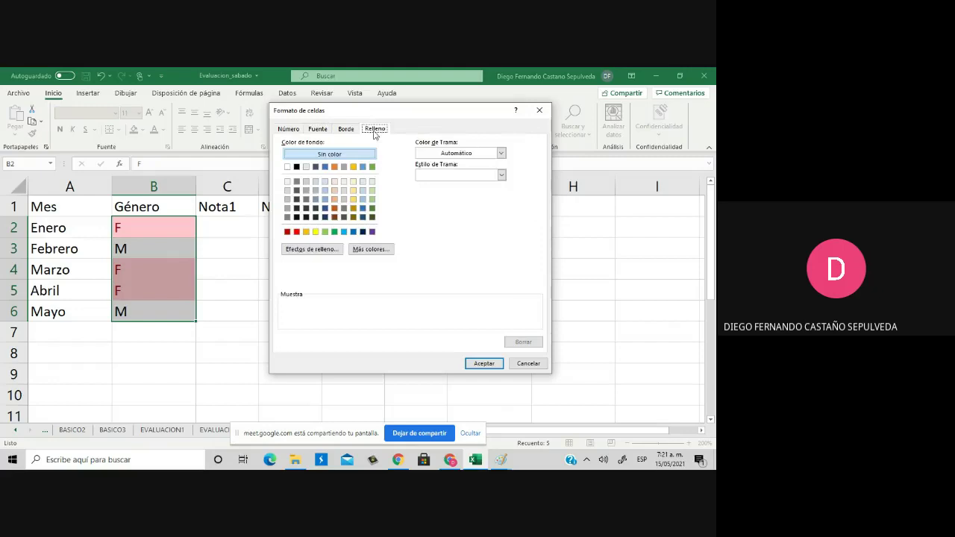
click(327, 209)
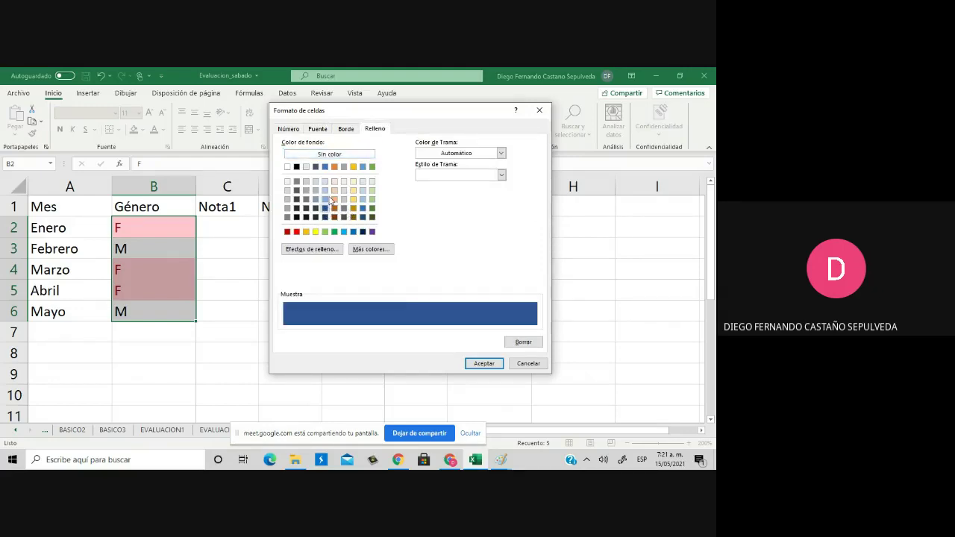
Set the F rule's font colour to standard light blue and apply the rule to the Género cells
click(319, 131)
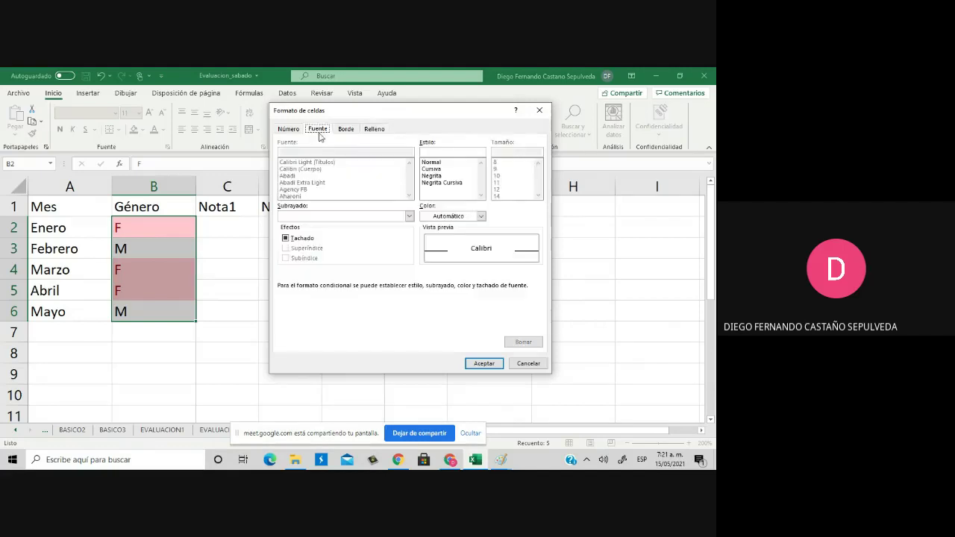
click(481, 215)
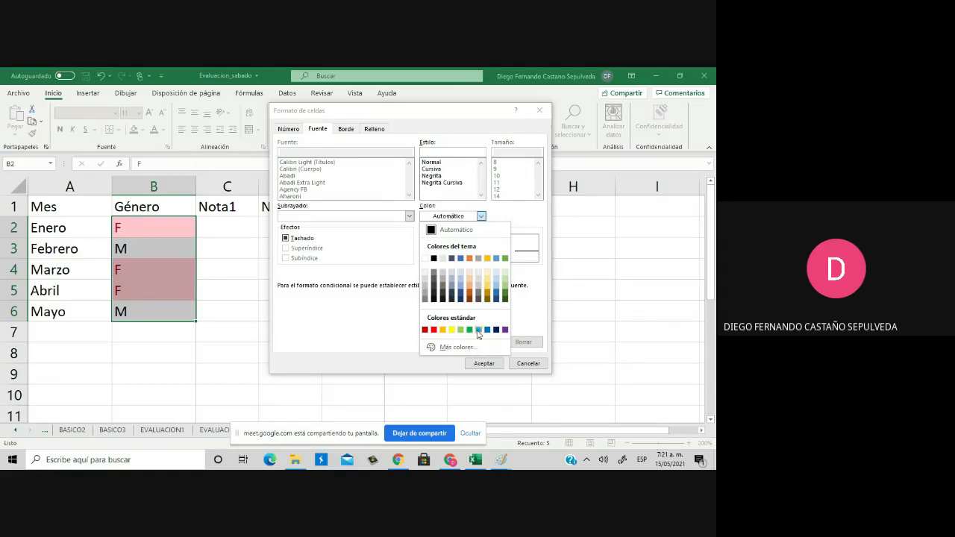
click(478, 329)
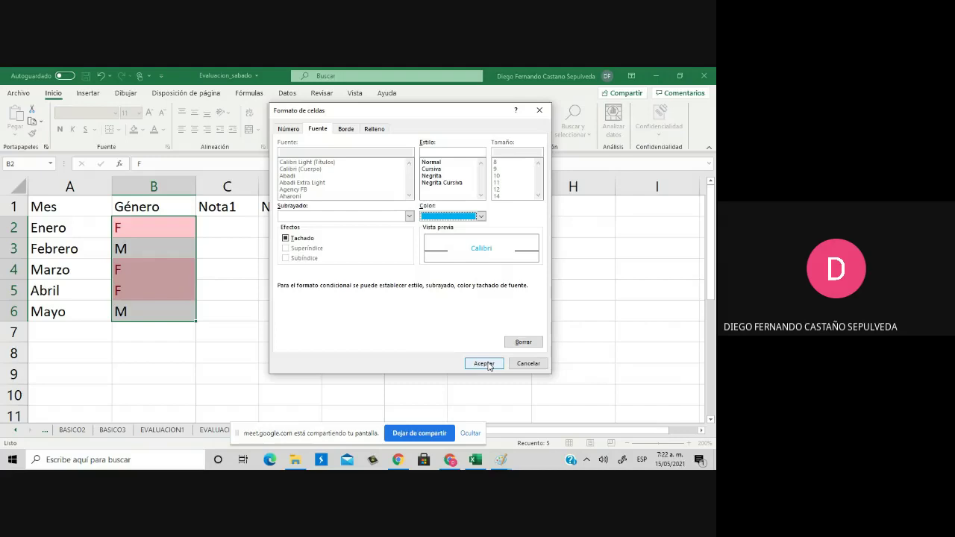
click(485, 363)
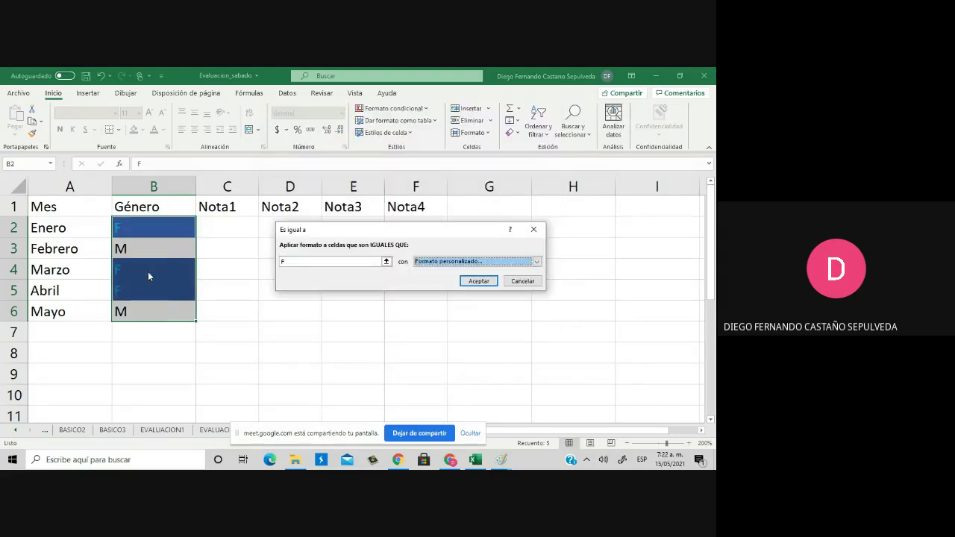
click(479, 282)
click(358, 333)
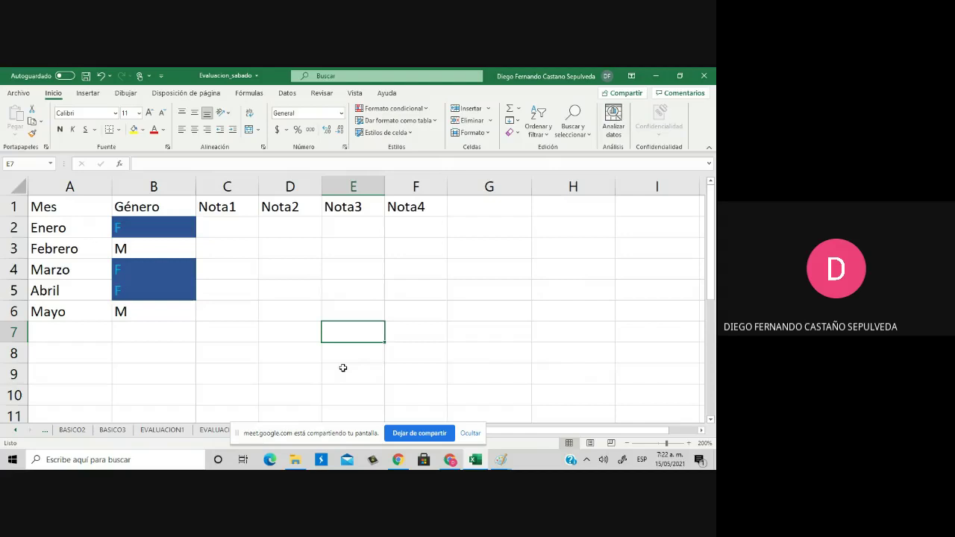
Change the Género value for Febrero in B3 to F
click(139, 251)
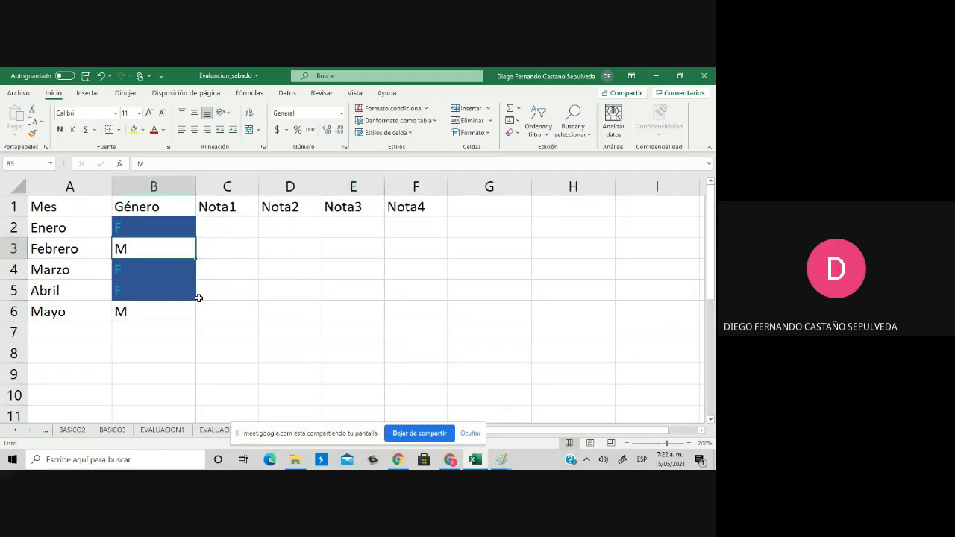
text(F)
key(Return)
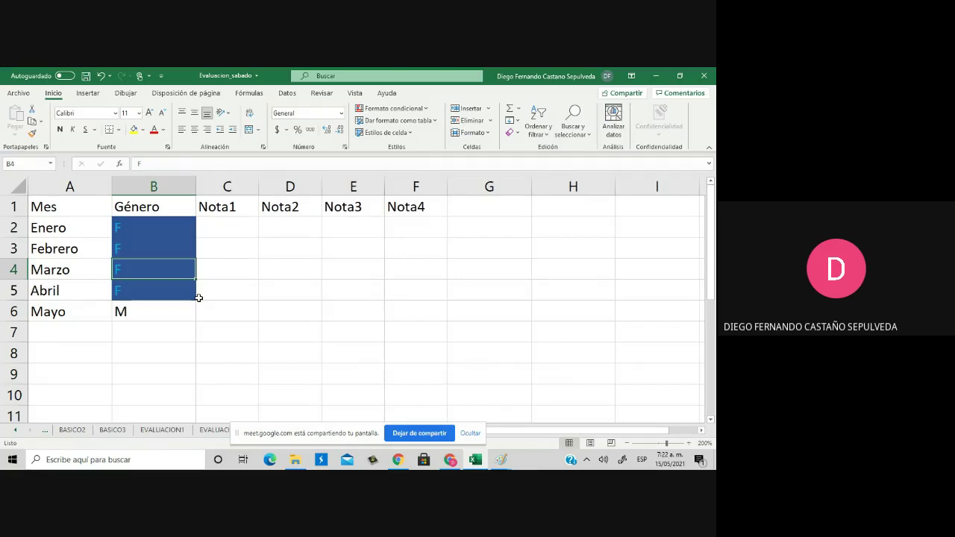
Change the Género values for Enero, Febrero and Marzo in B2:B4 to M
text(M)
key(Up)
text(M)
key(Up)
text(M)
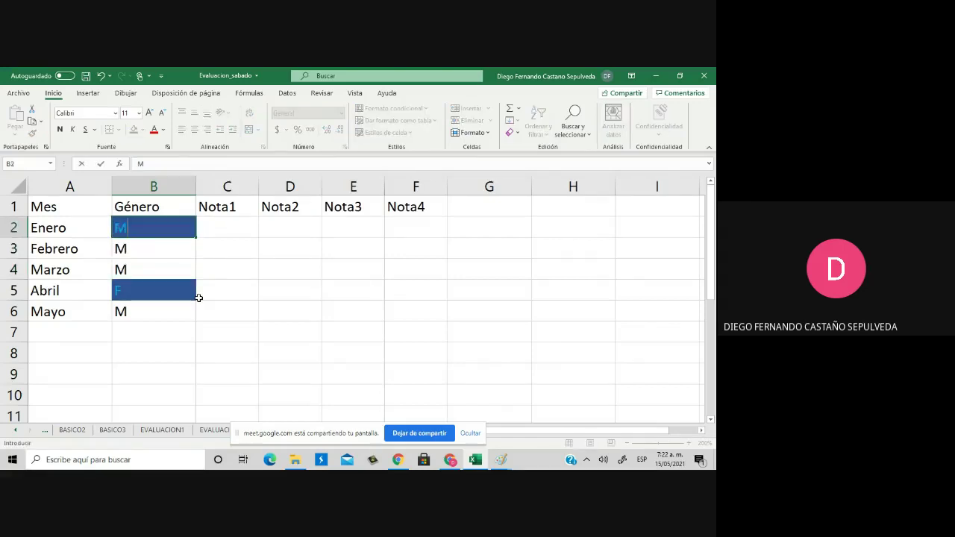
key(Return)
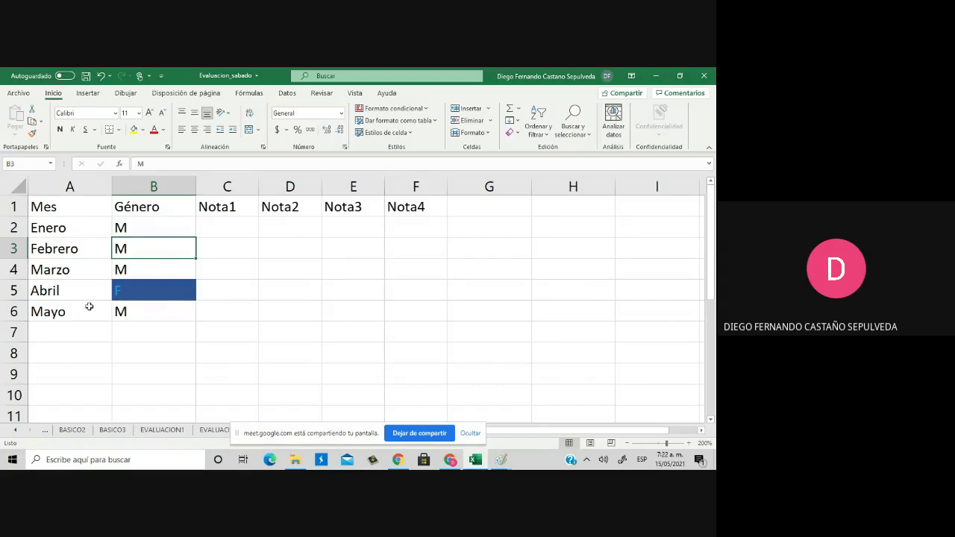
Apply an Es igual a conditional formatting rule for M to B2:B6, using light red fill with dark red text
drag(136, 230, 141, 315)
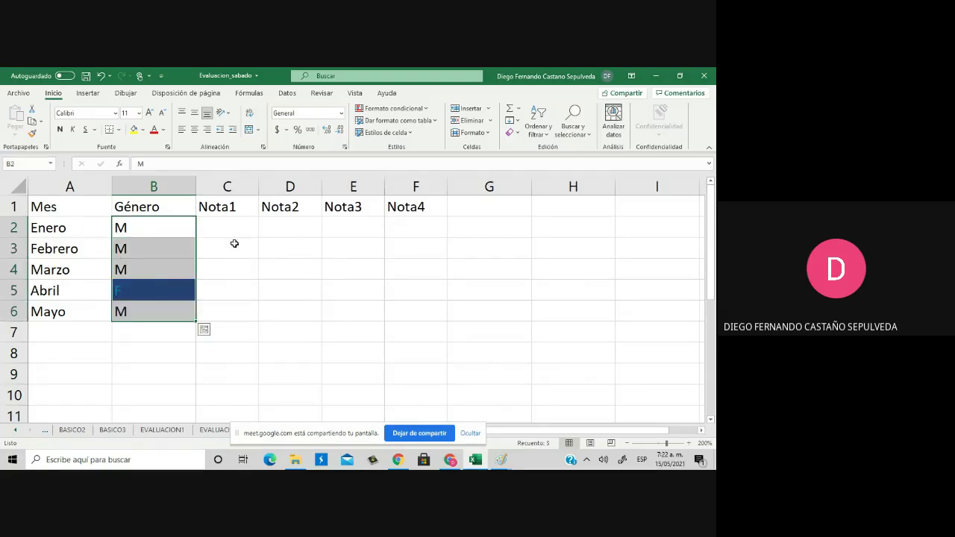
click(394, 108)
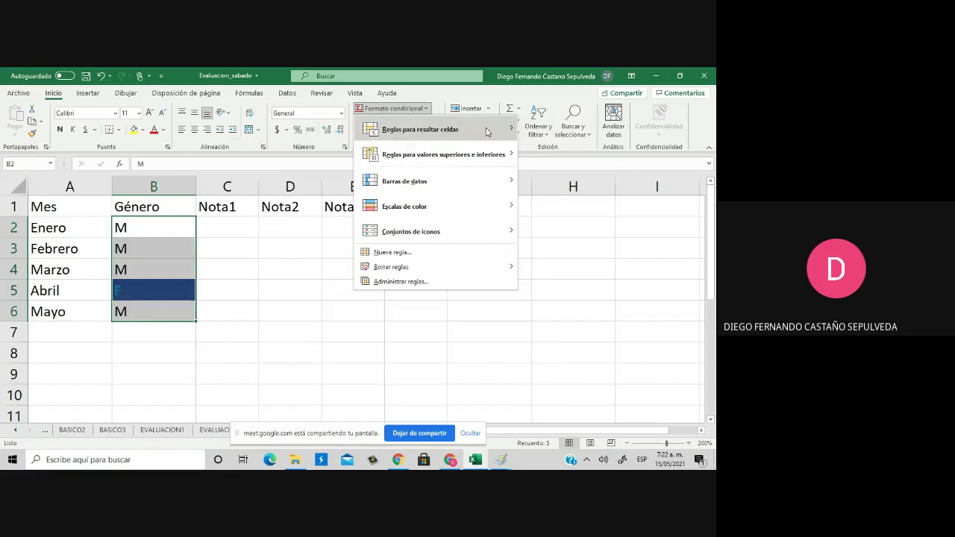
mouse_move(487, 130)
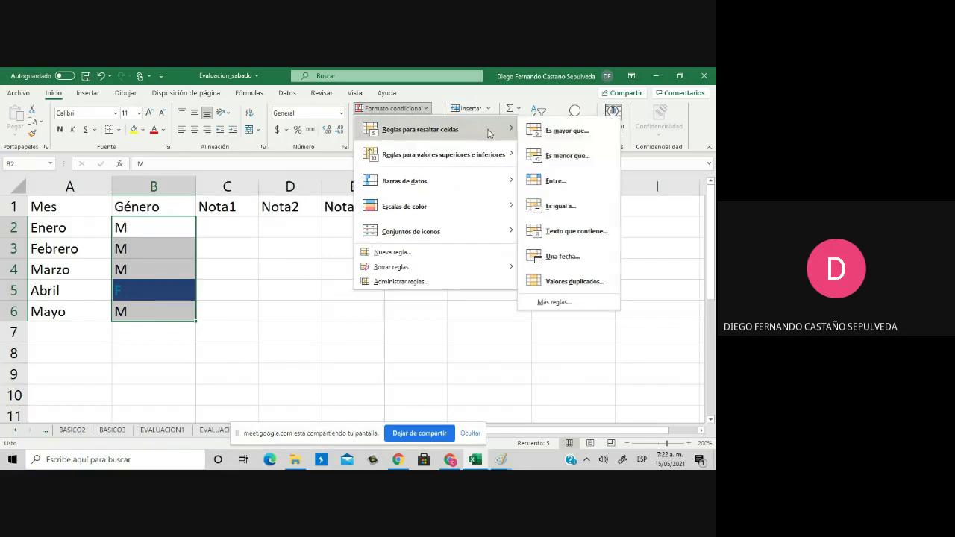
click(562, 207)
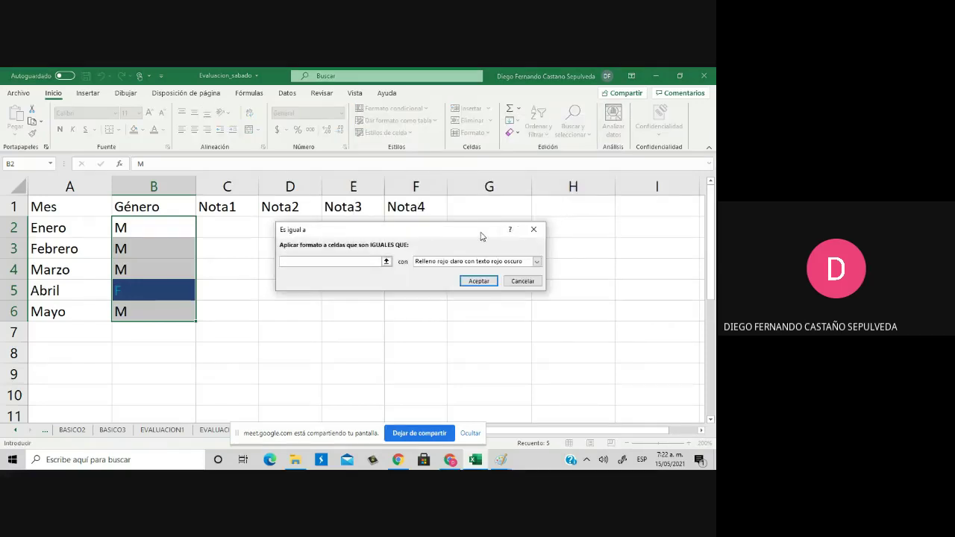
drag(460, 233, 447, 268)
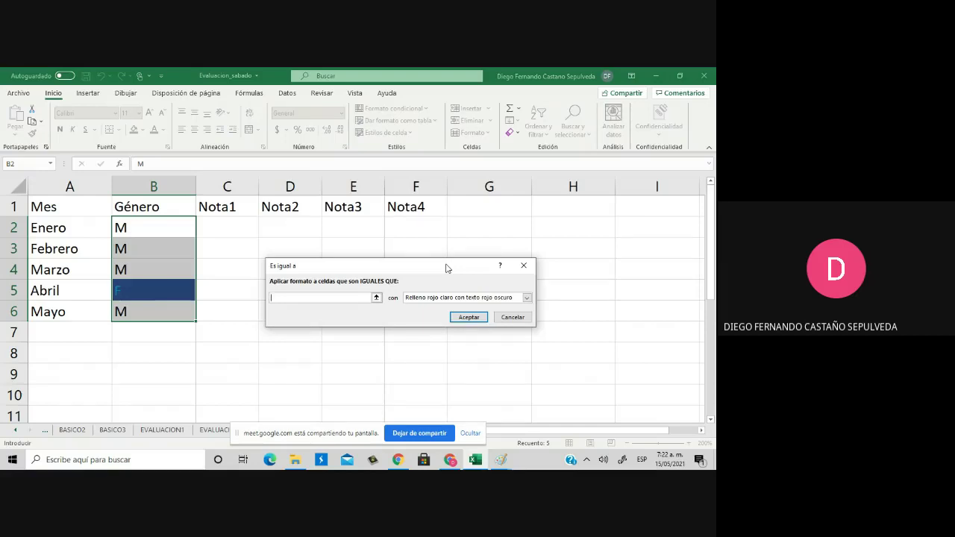
text(M)
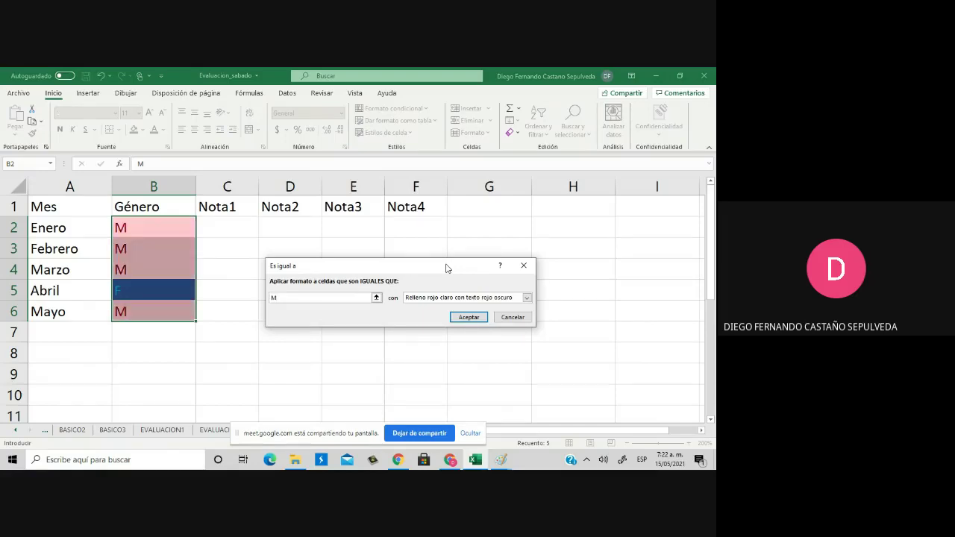
click(468, 317)
click(406, 356)
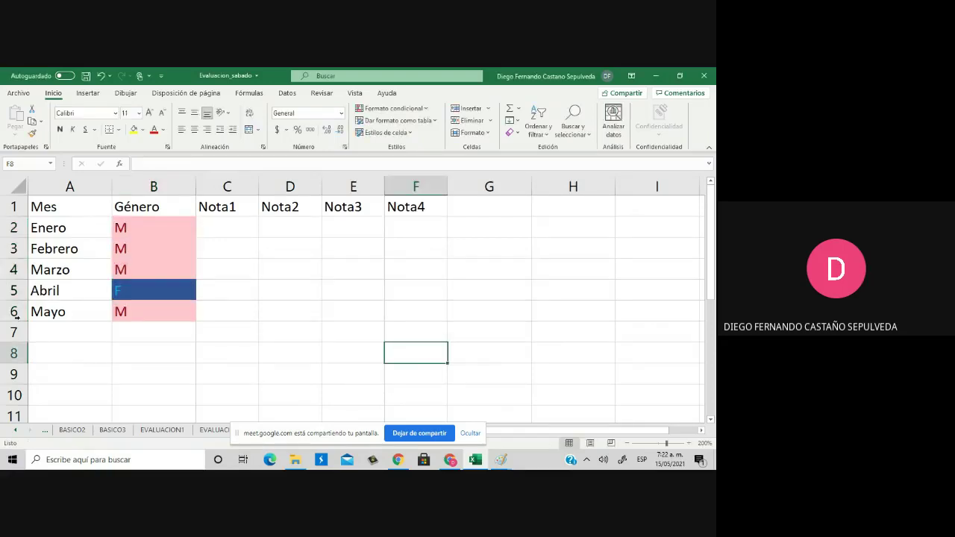
Change the Género values for Enero in B2 and Marzo in B4 to F
click(120, 270)
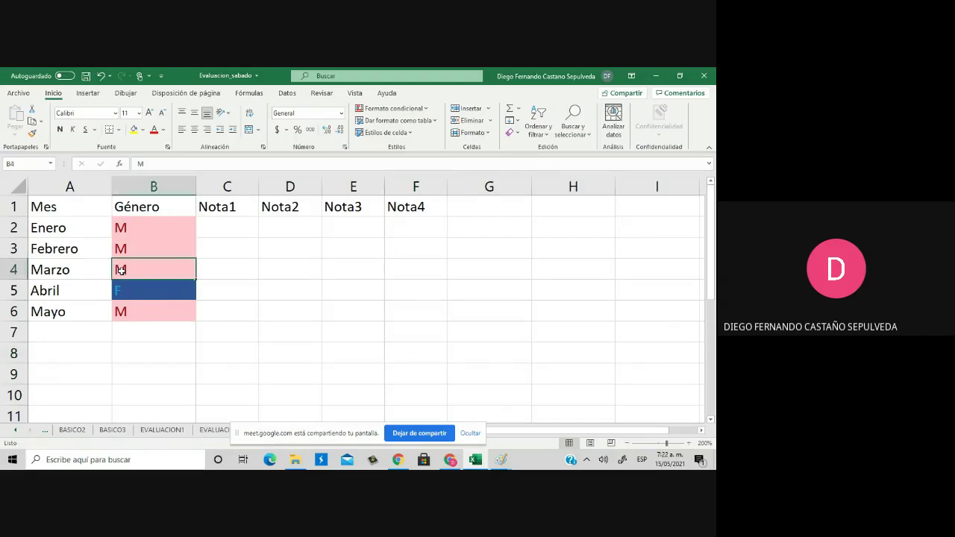
click(139, 289)
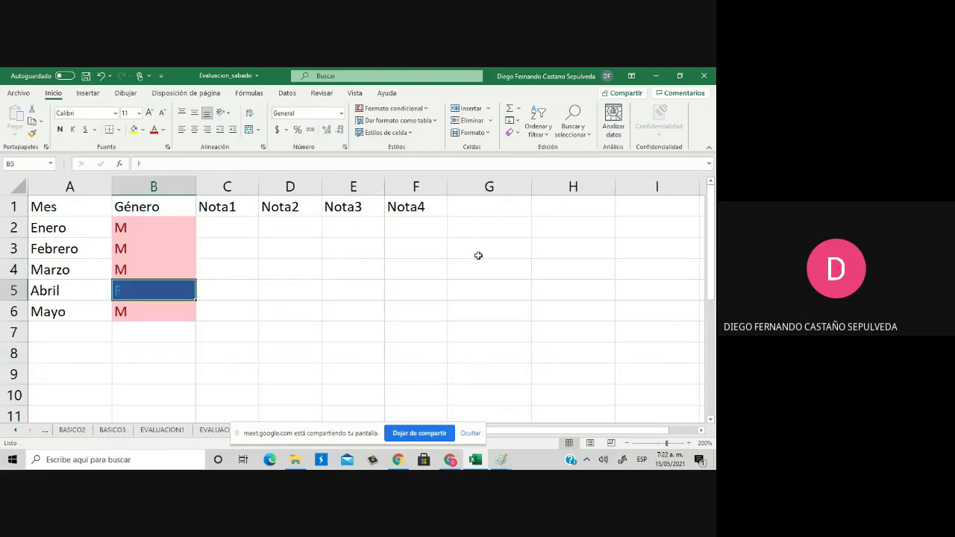
click(162, 236)
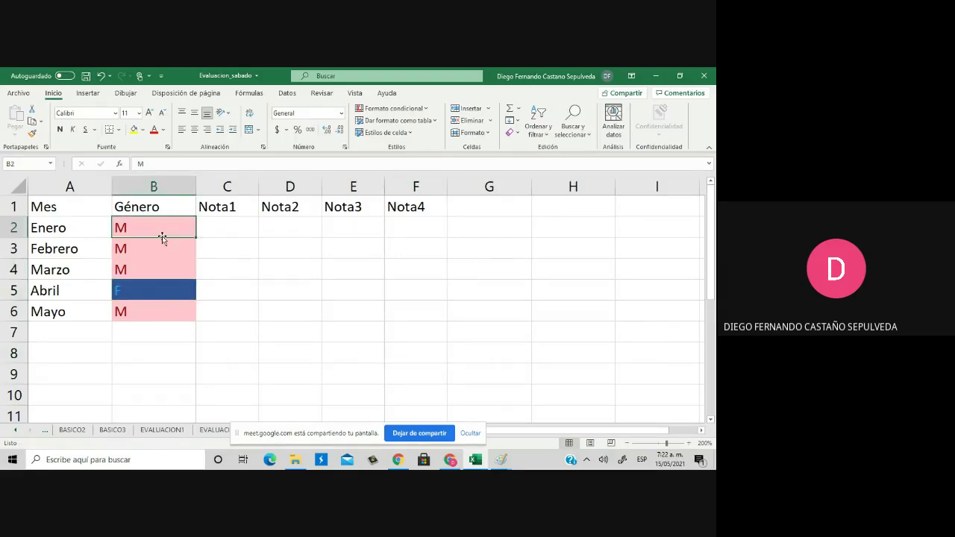
text(F)
key(Return)
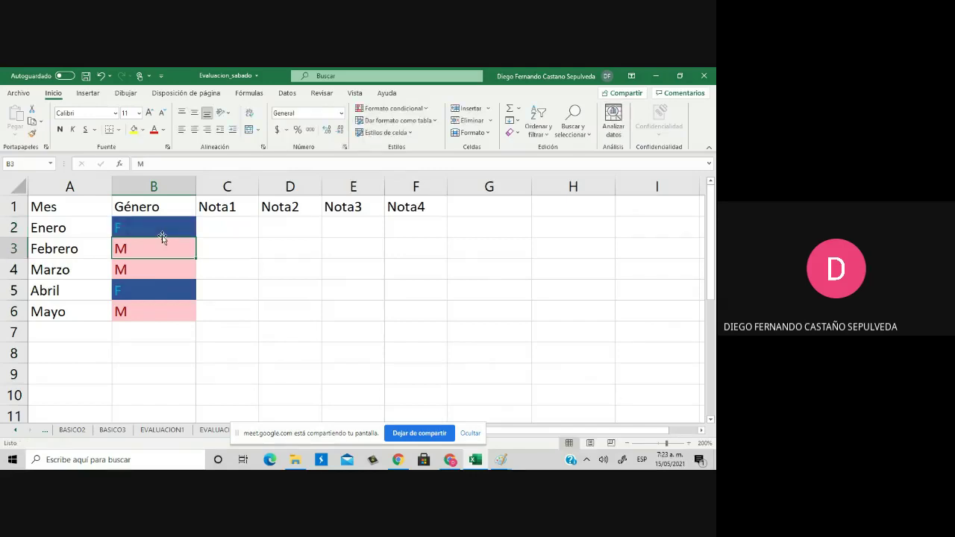
key(Return)
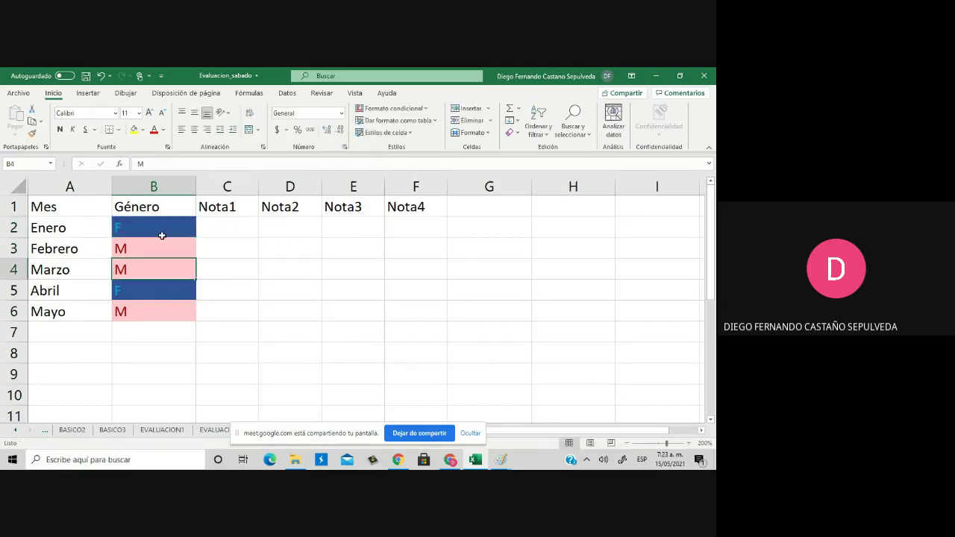
text(F)
key(Return)
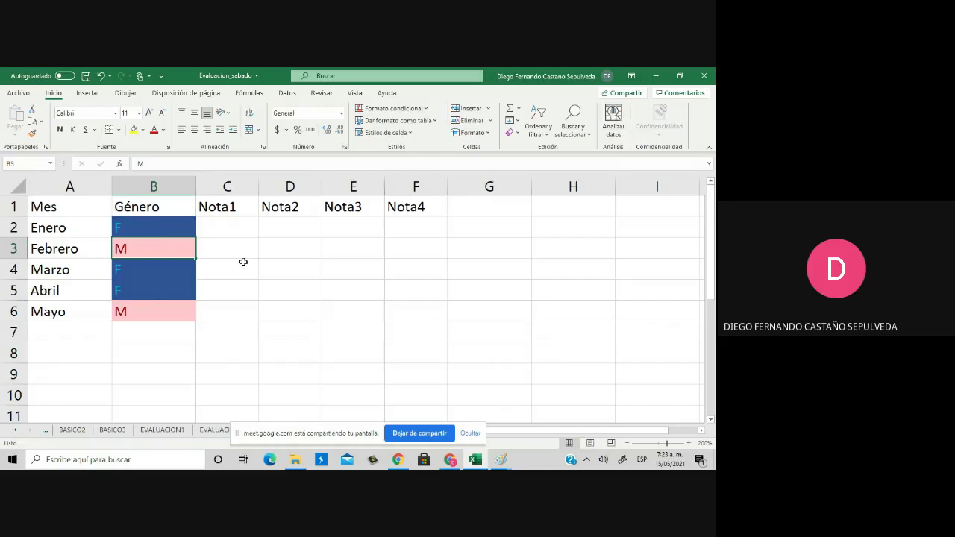
Create another Es igual a conditional formatting rule on the Género values B2:B6 with I as the comparison value
click(243, 262)
drag(159, 226, 142, 309)
click(426, 112)
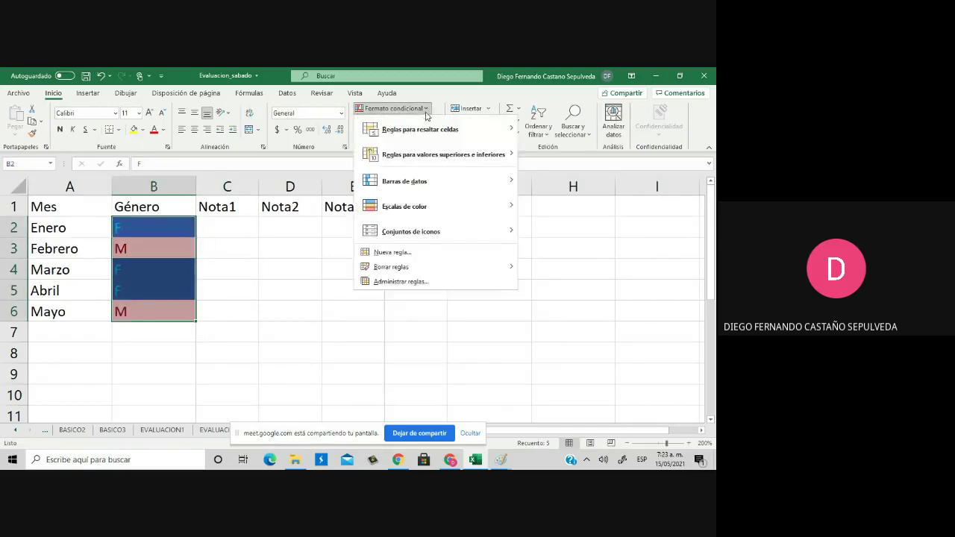
mouse_move(424, 131)
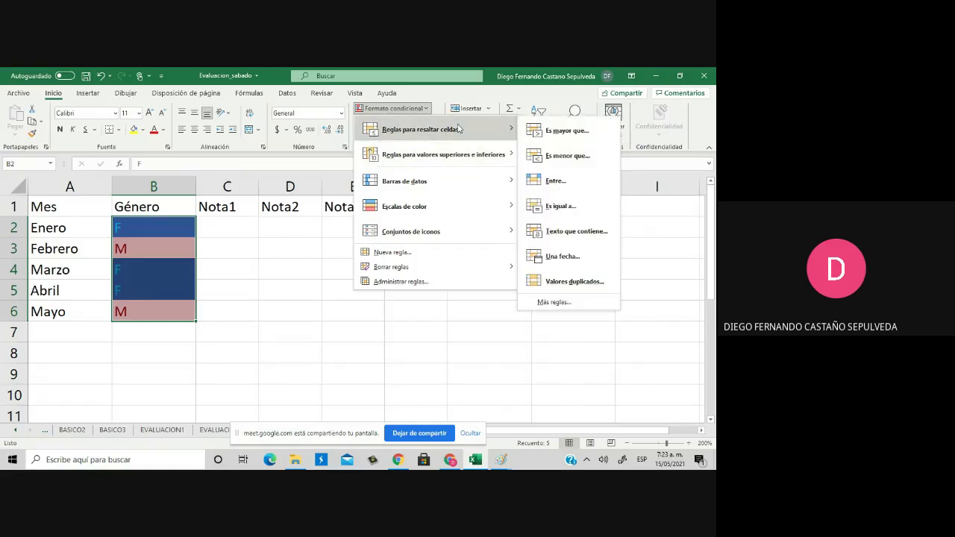
click(561, 207)
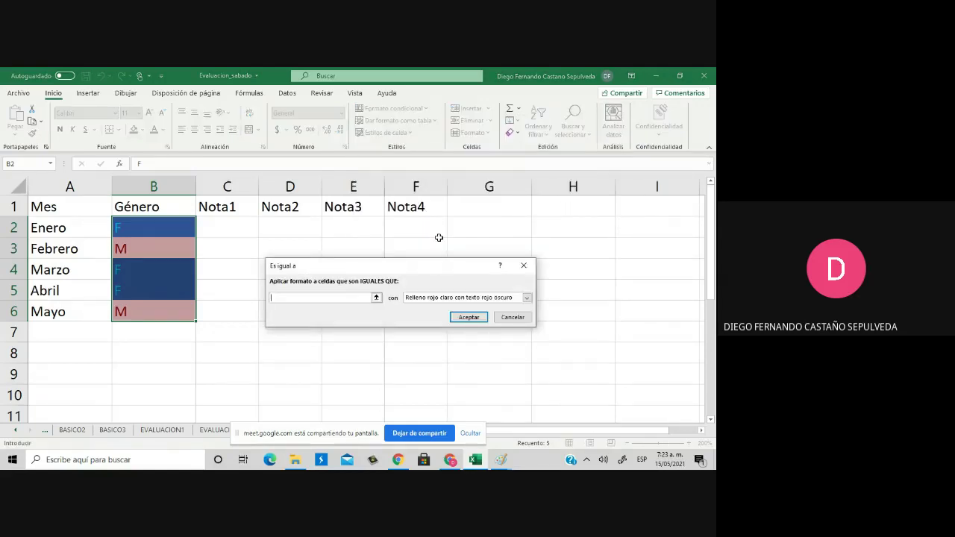
text(()
Give the I rule a custom format with the darkest theme green as background fill
click(428, 298)
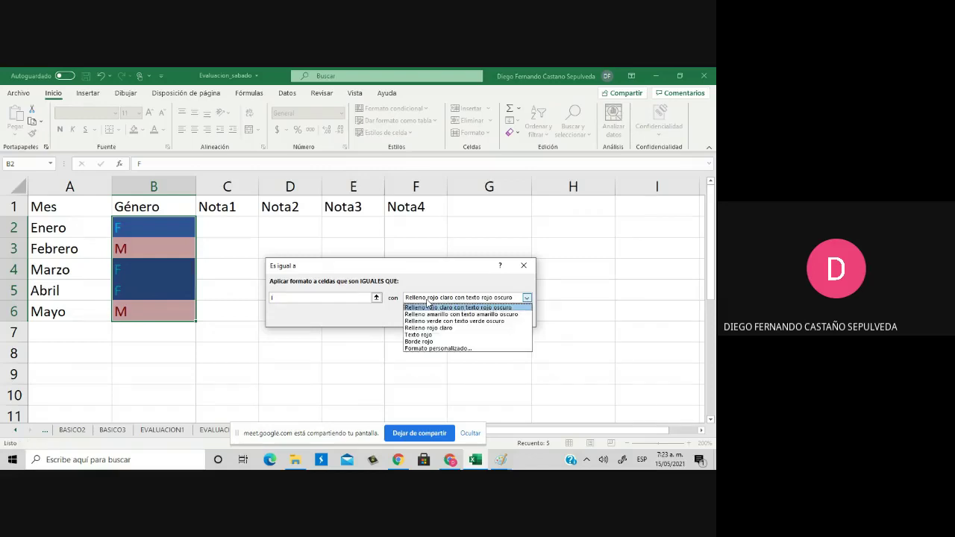
click(439, 348)
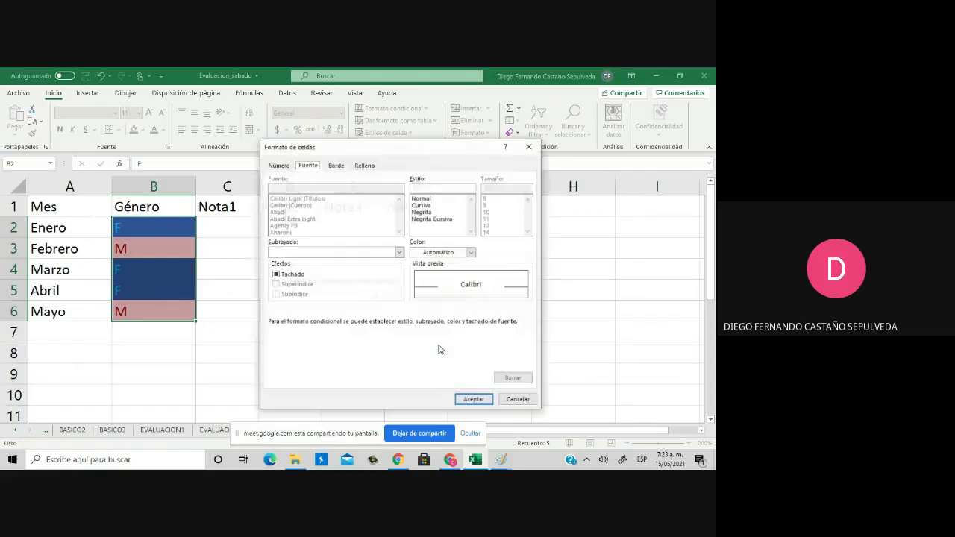
click(363, 164)
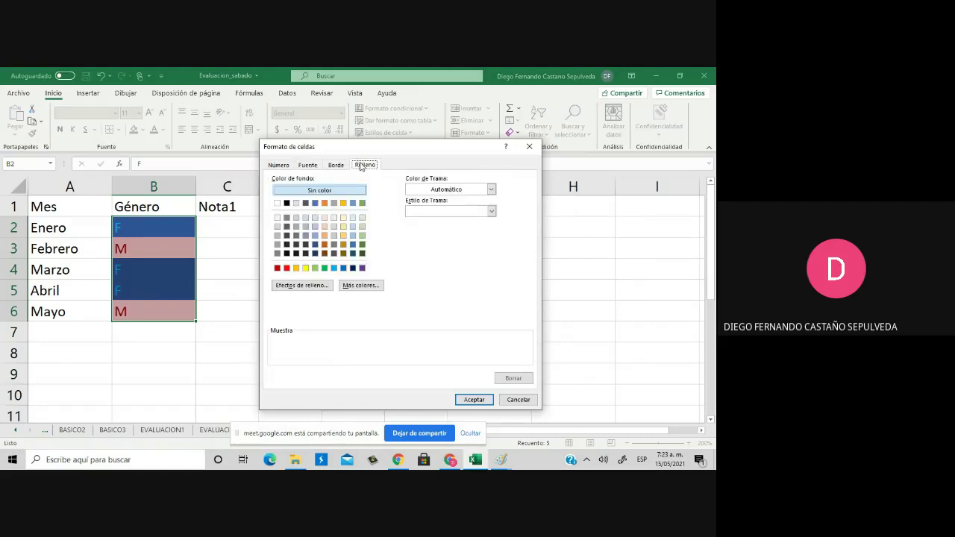
click(363, 254)
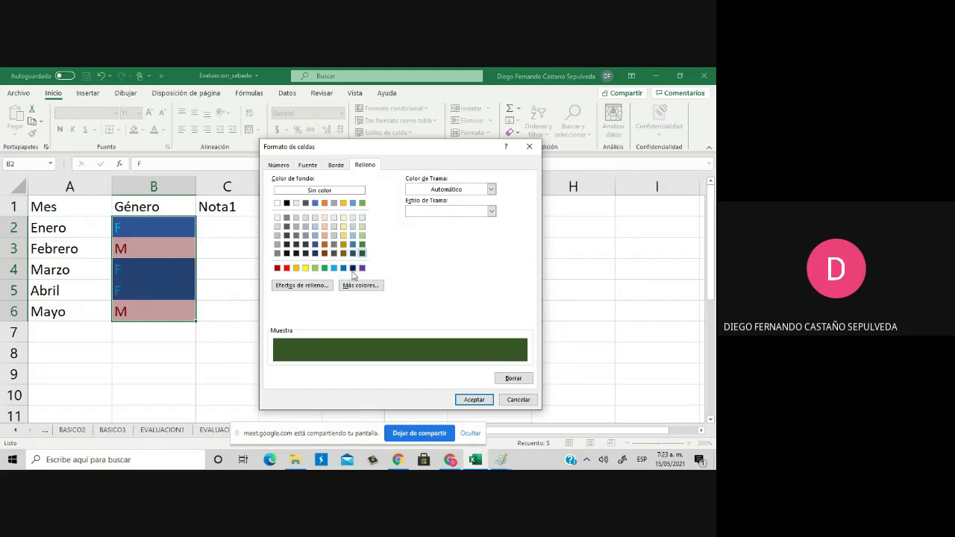
Set the I rule's font colour to light theme green and apply the rule to the Género cells
click(314, 166)
click(450, 258)
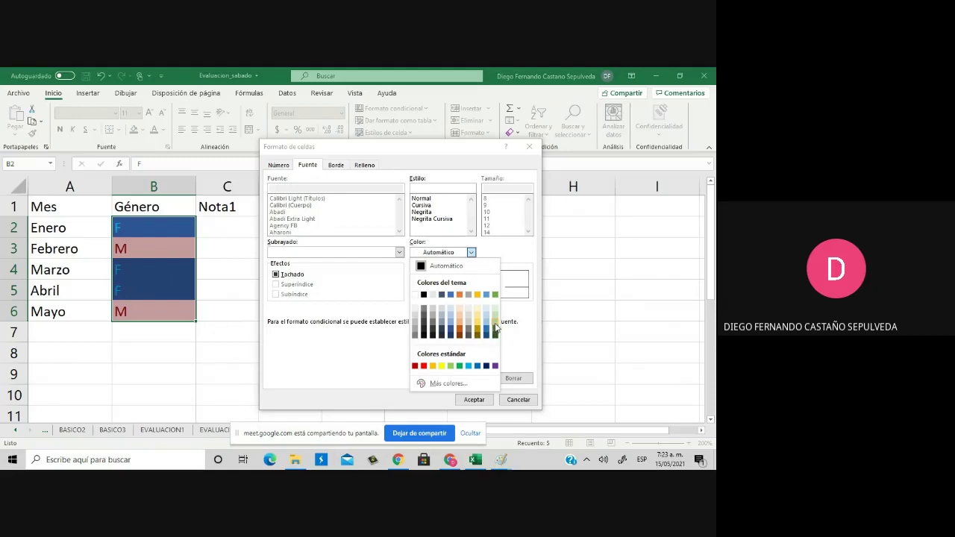
click(496, 326)
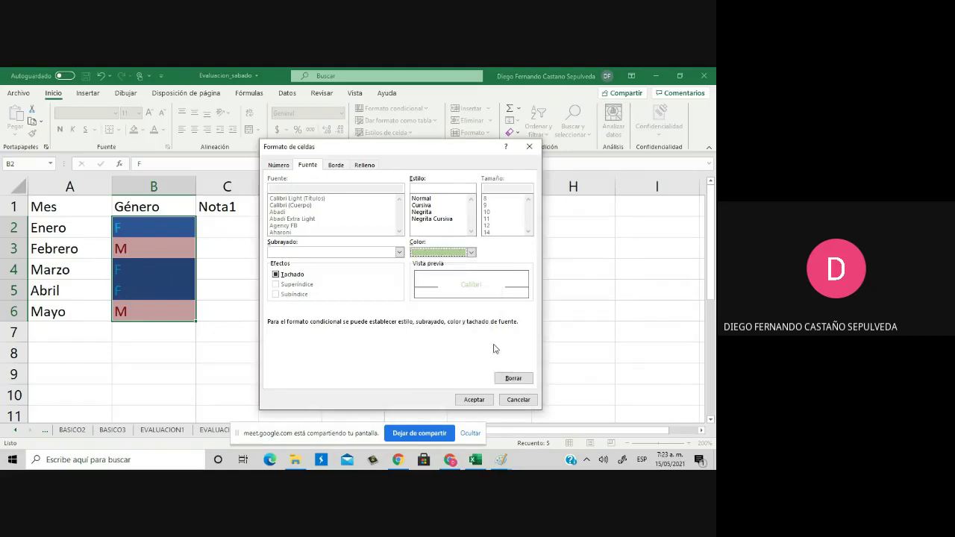
click(484, 400)
click(468, 317)
click(360, 356)
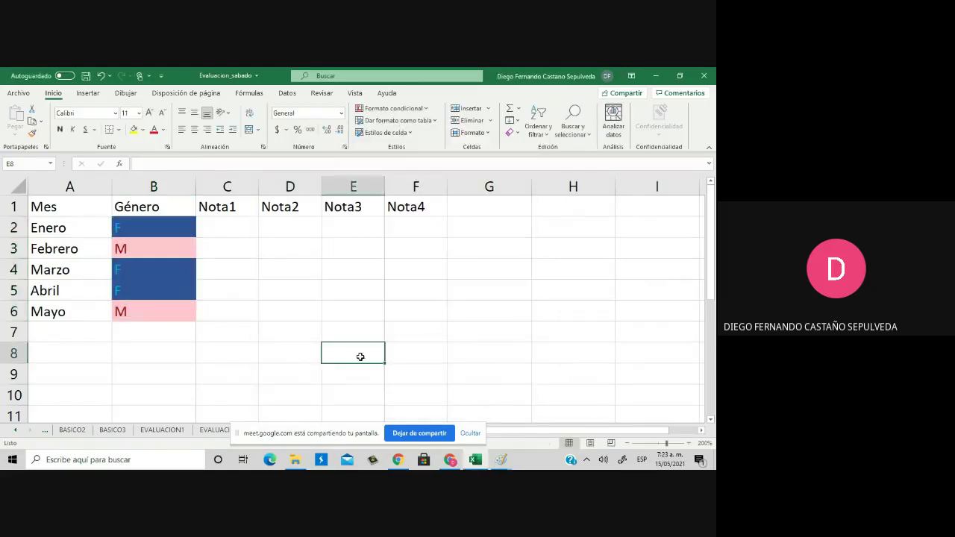
Change the Género value for Marzo in B4 to I
click(171, 276)
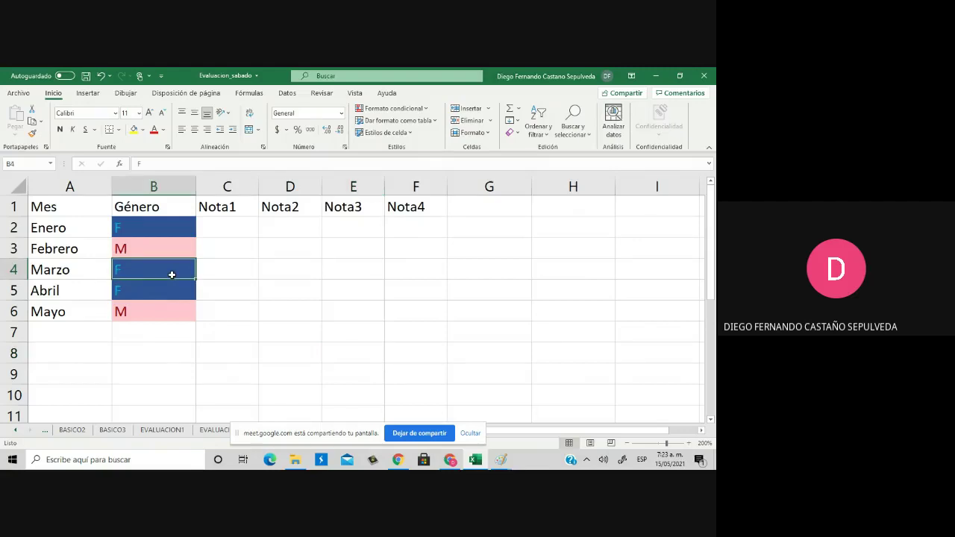
click(154, 293)
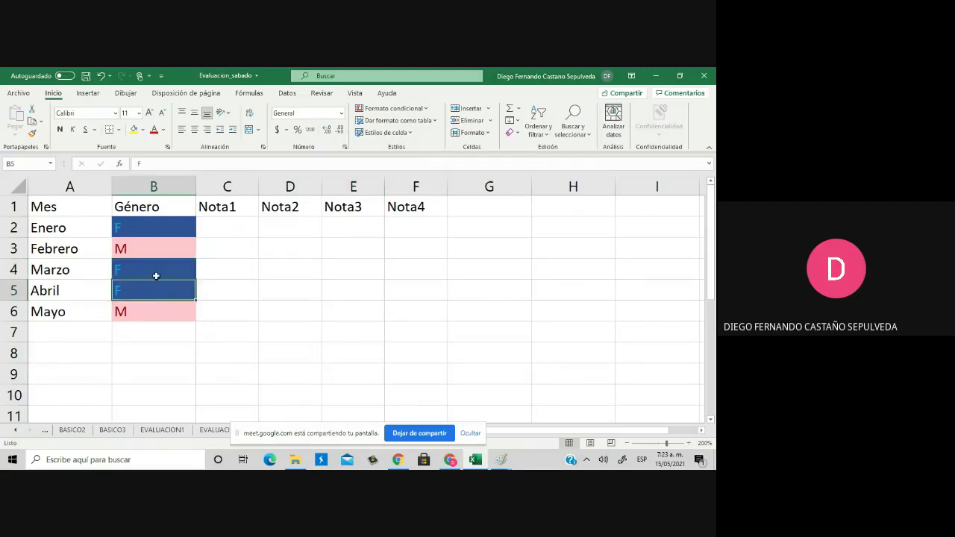
click(156, 274)
text(I)
key(Return)
key(Return)
key(Return)
key(Return)
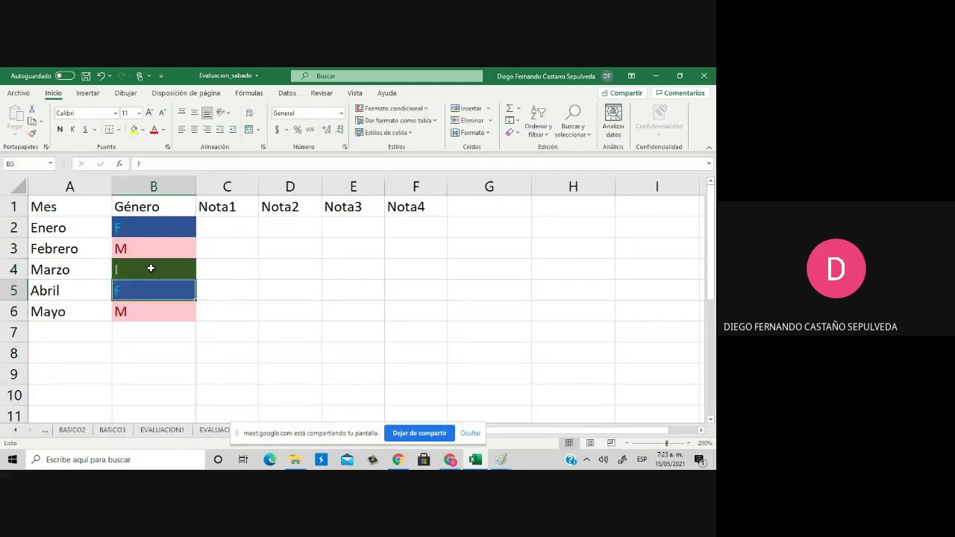
click(229, 291)
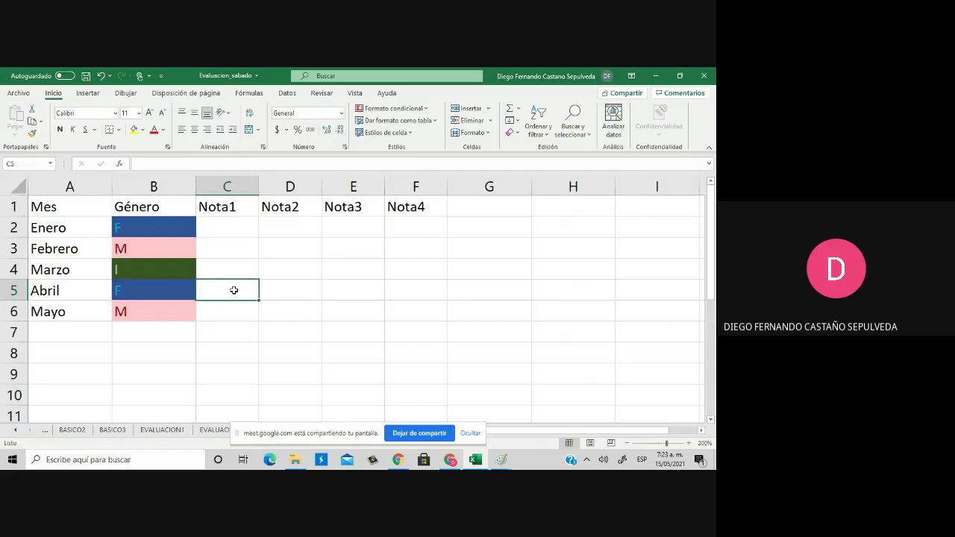
Create an Es igual a conditional formatting rule on B2:B6 with L as the comparison value
drag(115, 228, 128, 317)
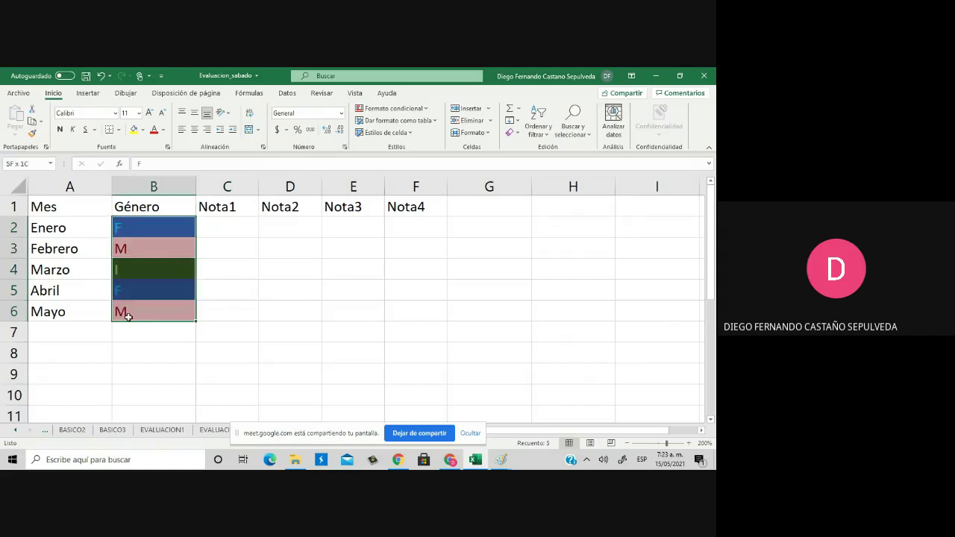
click(413, 108)
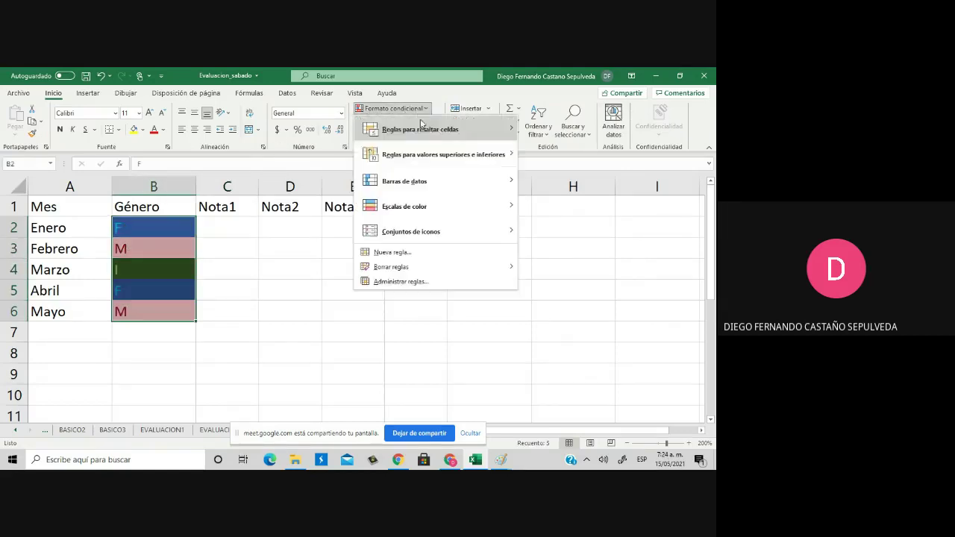
mouse_move(488, 130)
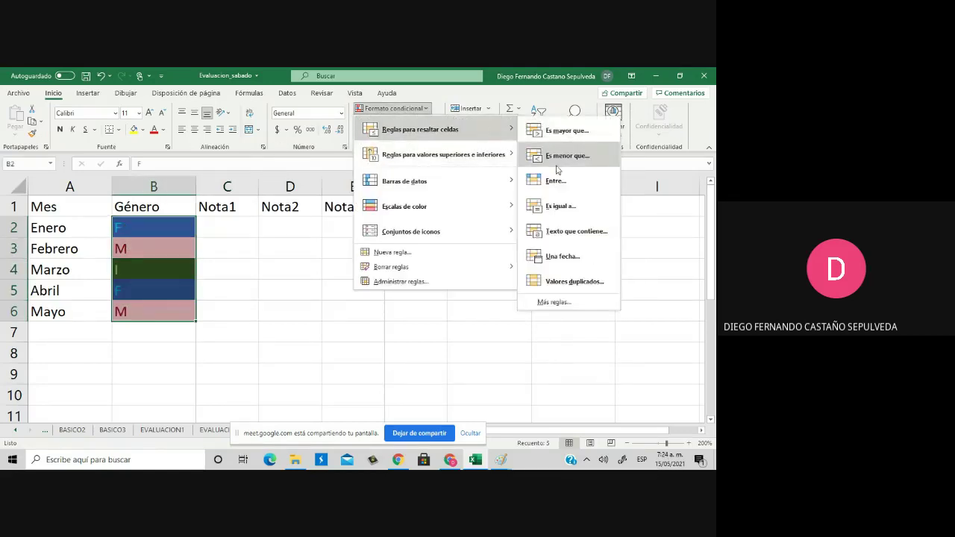
click(552, 207)
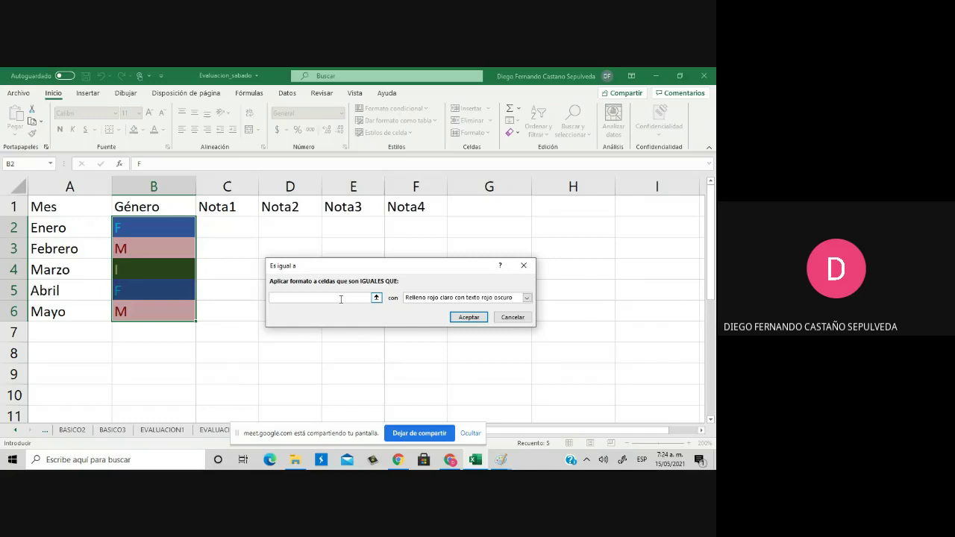
text(L)
Give the L rule a custom format with standard red background fill and Negrita font style
click(527, 298)
click(423, 349)
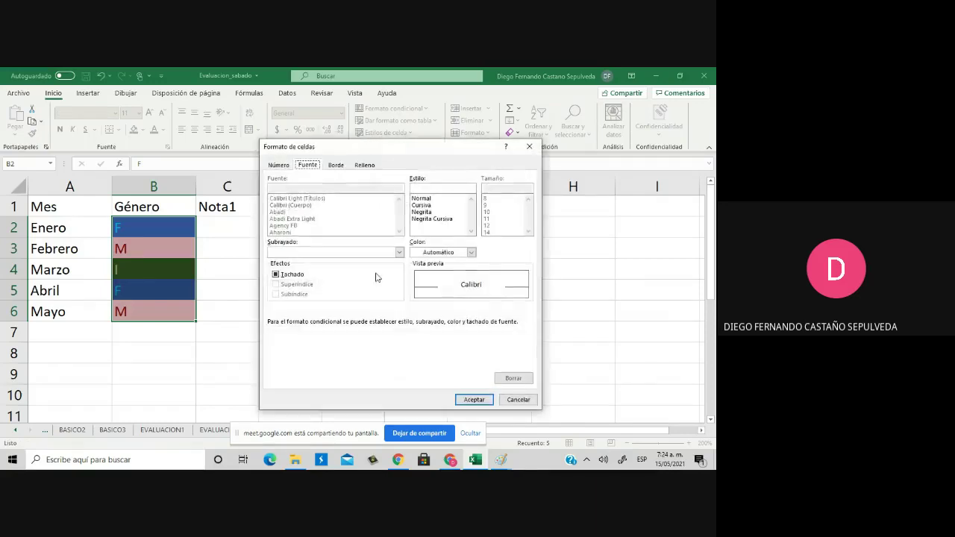
click(362, 165)
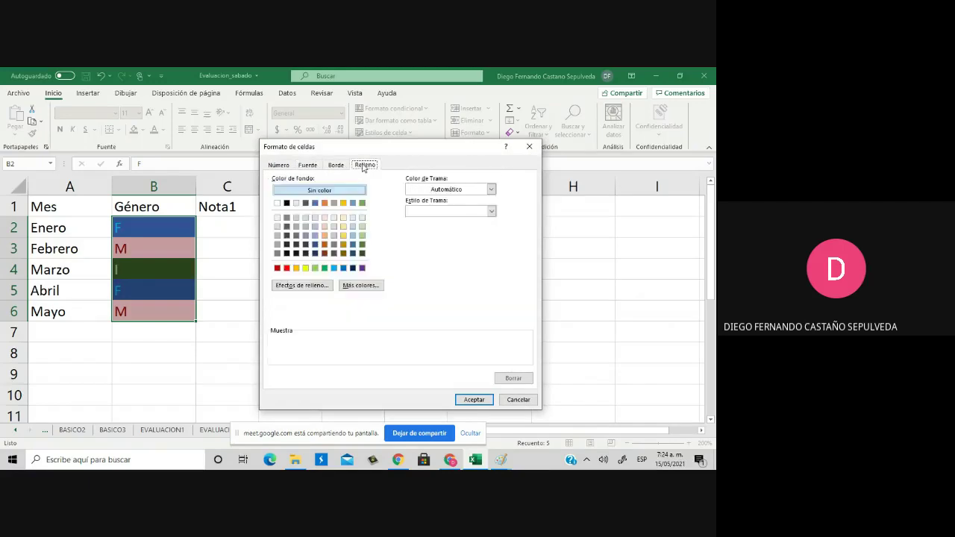
click(287, 268)
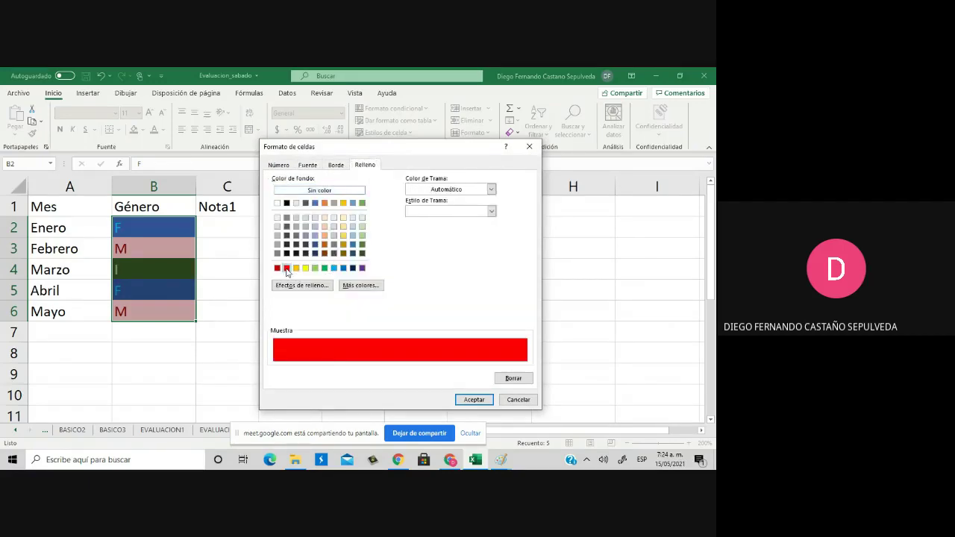
click(308, 164)
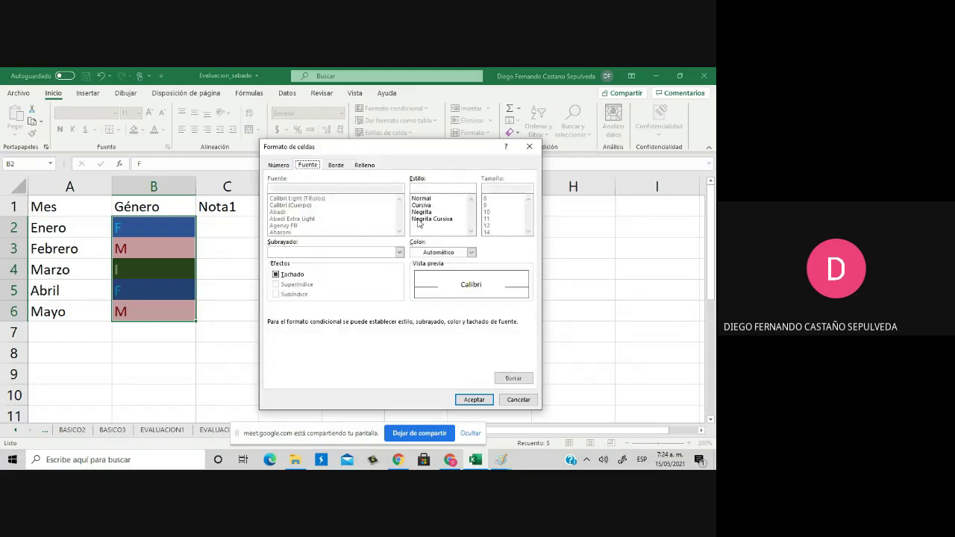
click(422, 213)
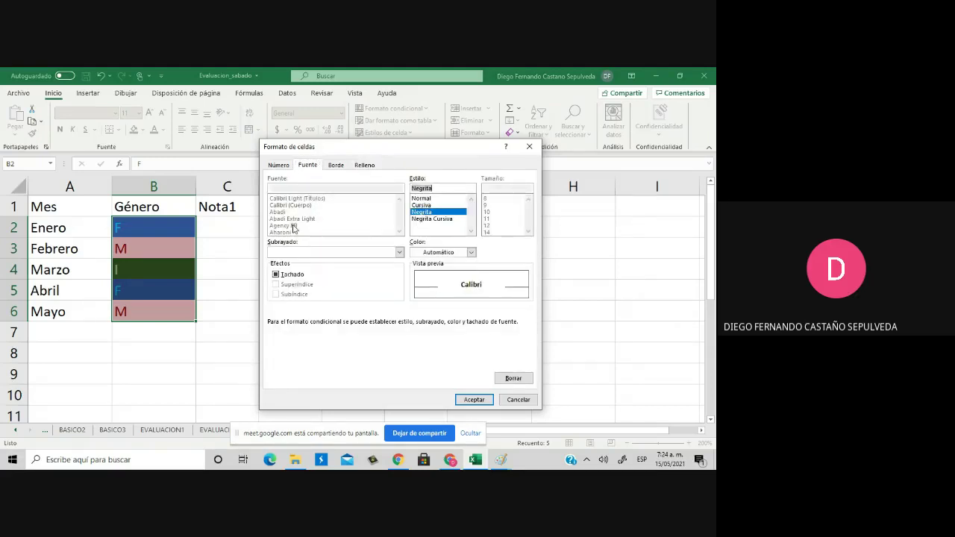
Add a dark blue-grey diagonal stripe pattern to the L rule's fill and apply the rule to the Género cells
click(337, 165)
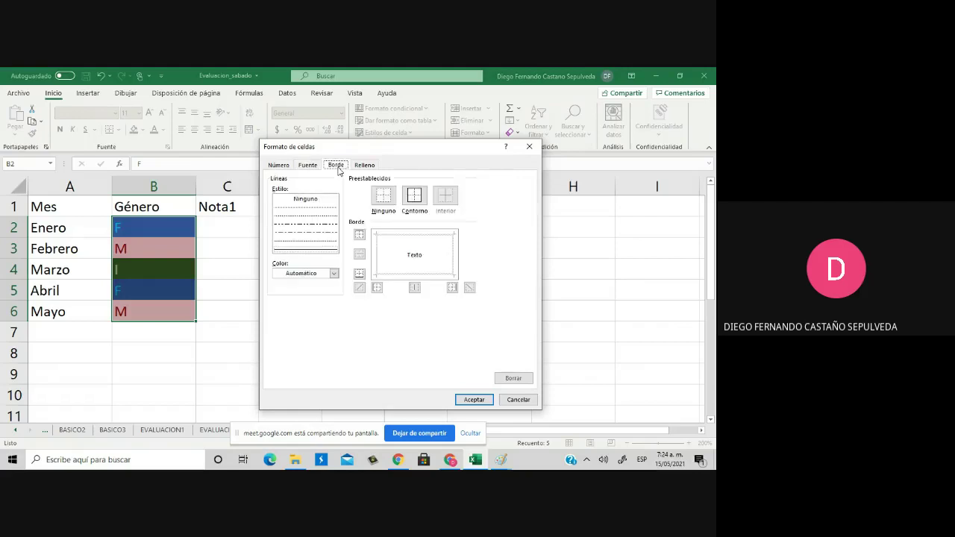
click(315, 237)
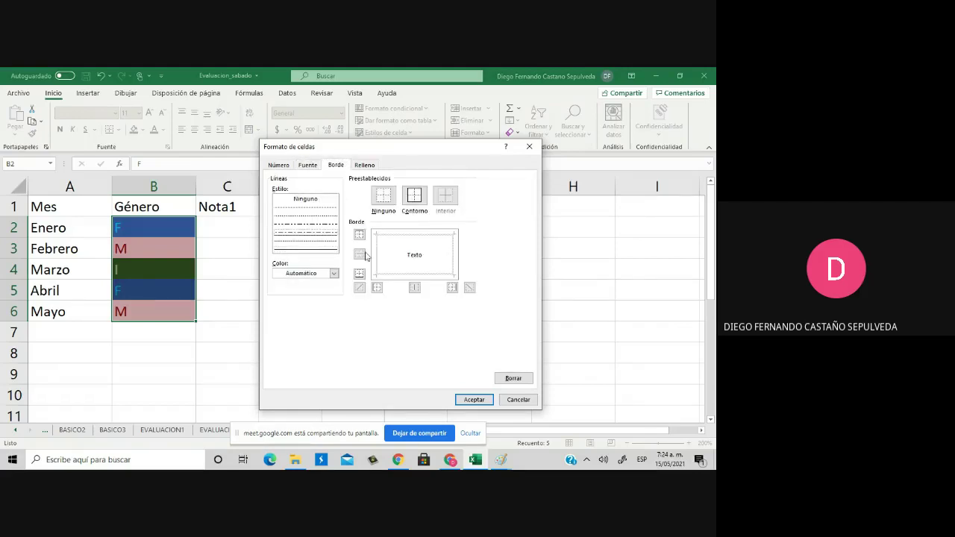
click(364, 165)
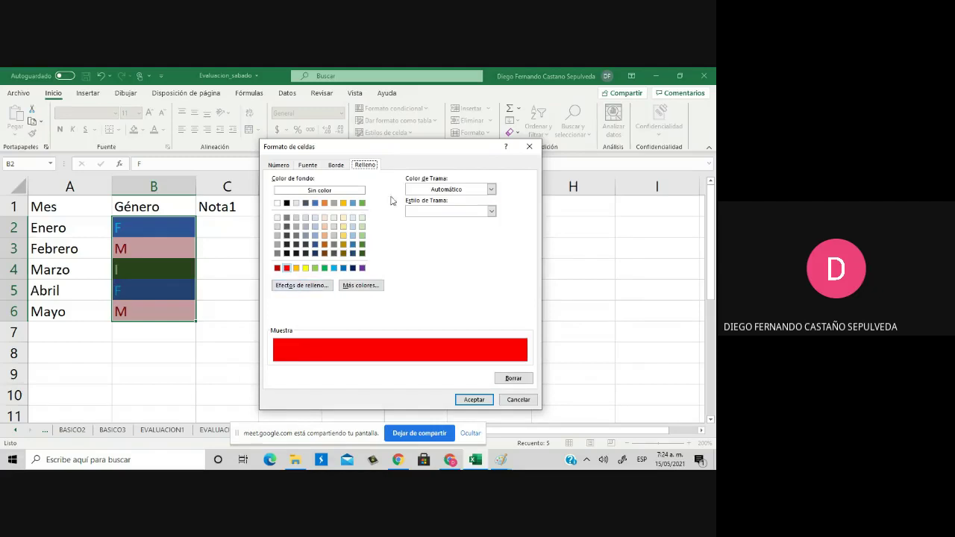
click(491, 189)
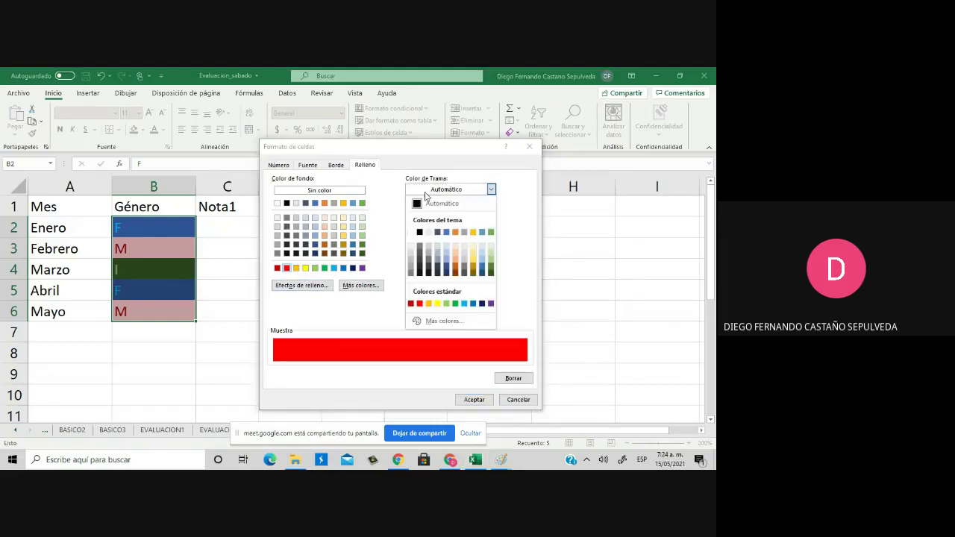
click(437, 270)
click(434, 214)
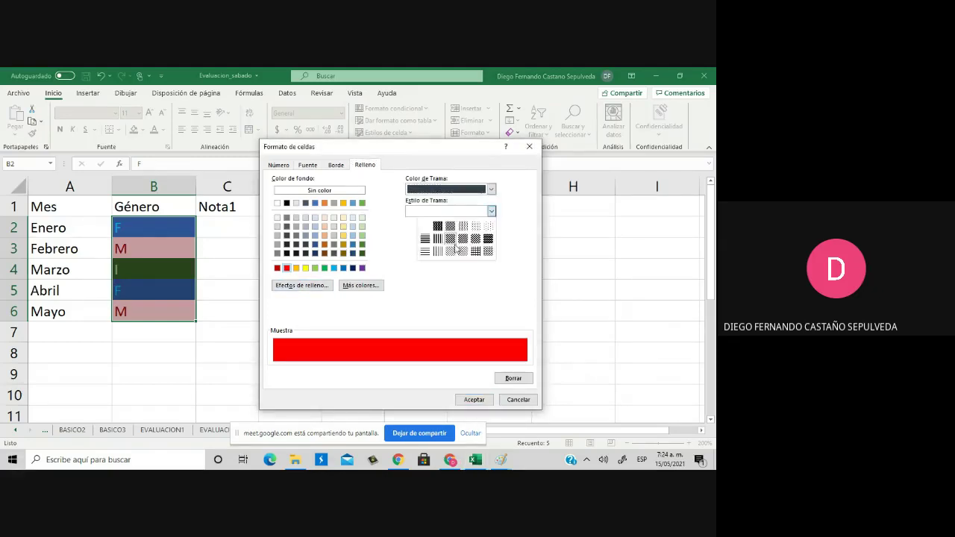
click(450, 238)
click(476, 400)
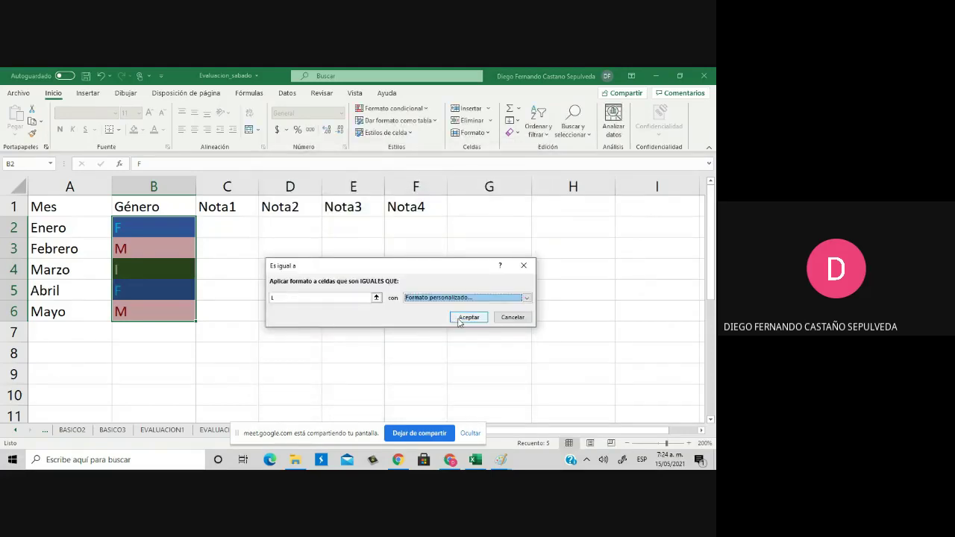
click(461, 319)
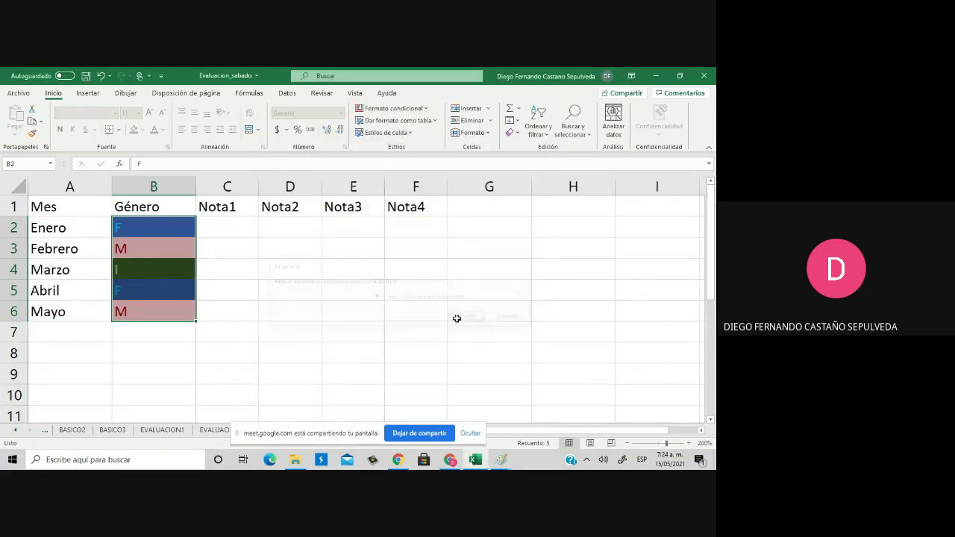
Change the Género value for Mayo in B6 to L
click(157, 317)
text(L)
key(Return)
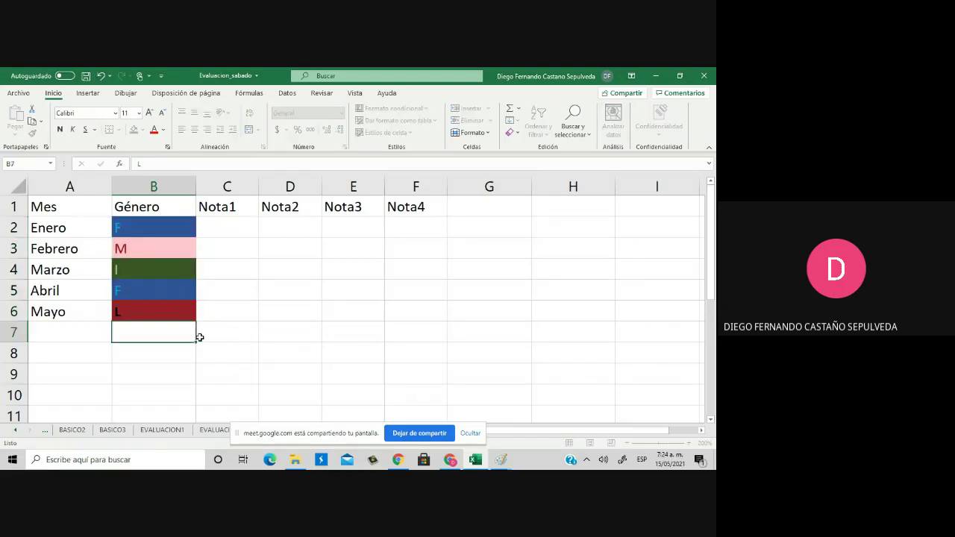
click(230, 347)
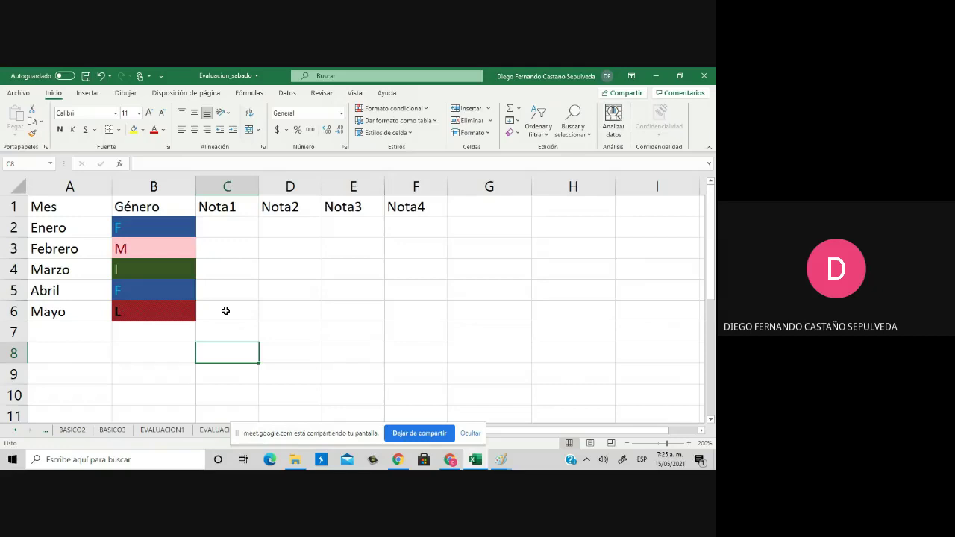
click(299, 288)
click(262, 317)
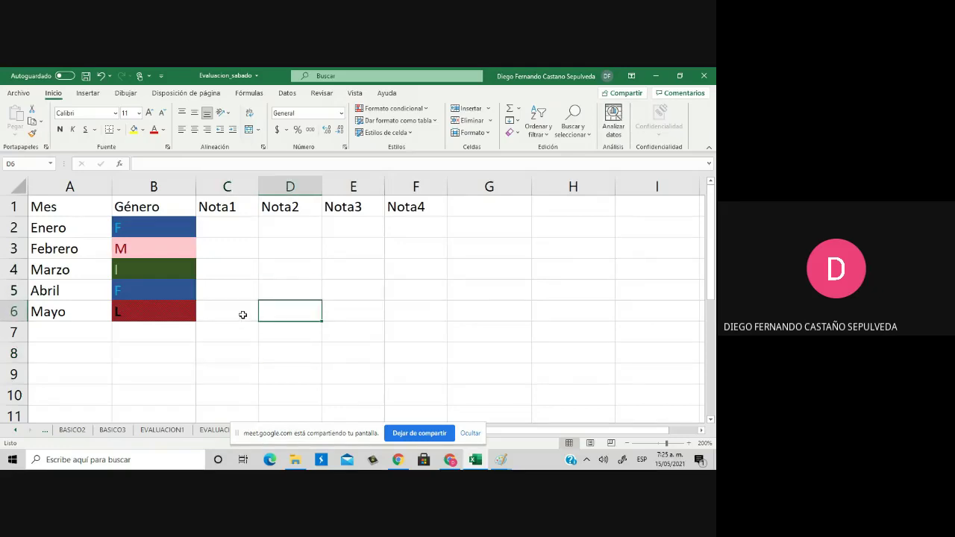
click(241, 313)
click(226, 221)
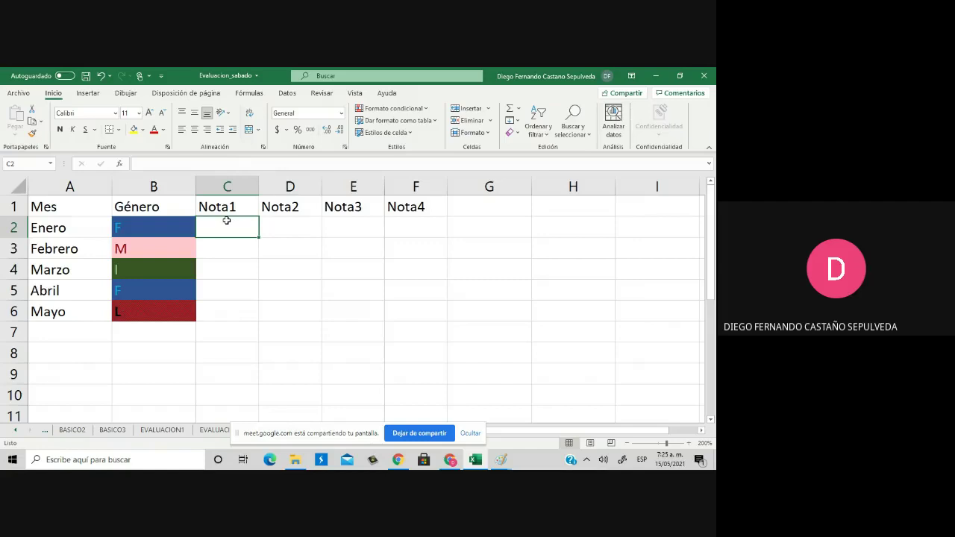
click(240, 247)
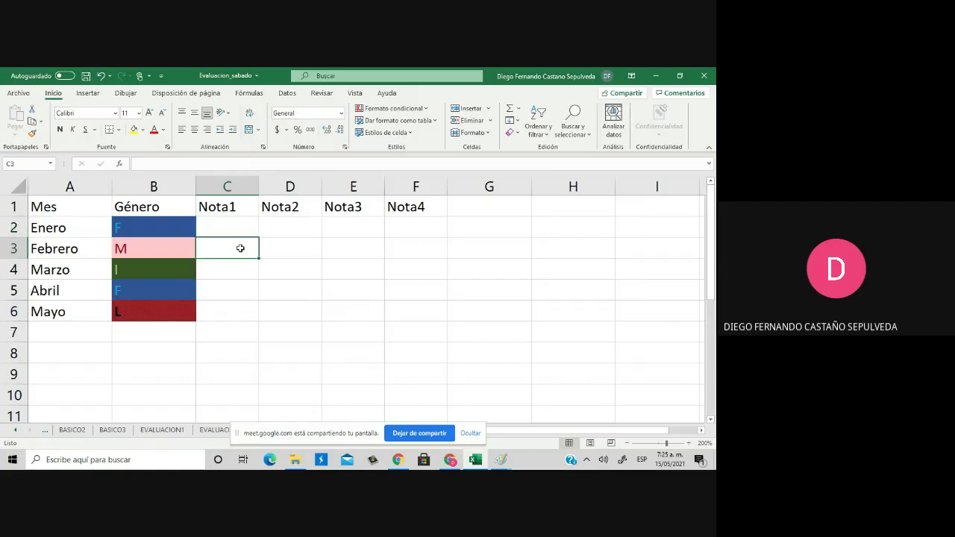
click(242, 222)
click(428, 230)
click(228, 233)
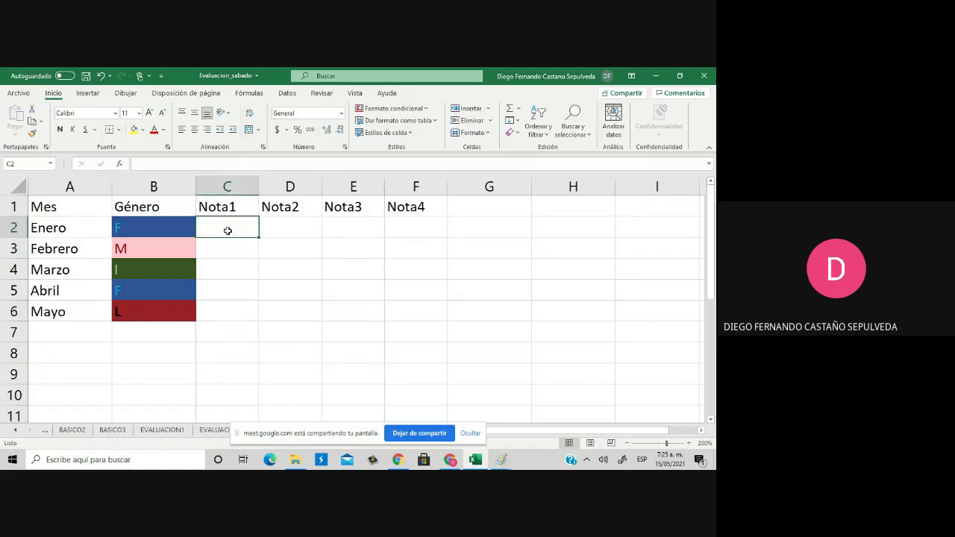
Apply an Es menor que 3 conditional formatting rule to C2:F6 with light red fill and dark red text
drag(231, 226, 443, 309)
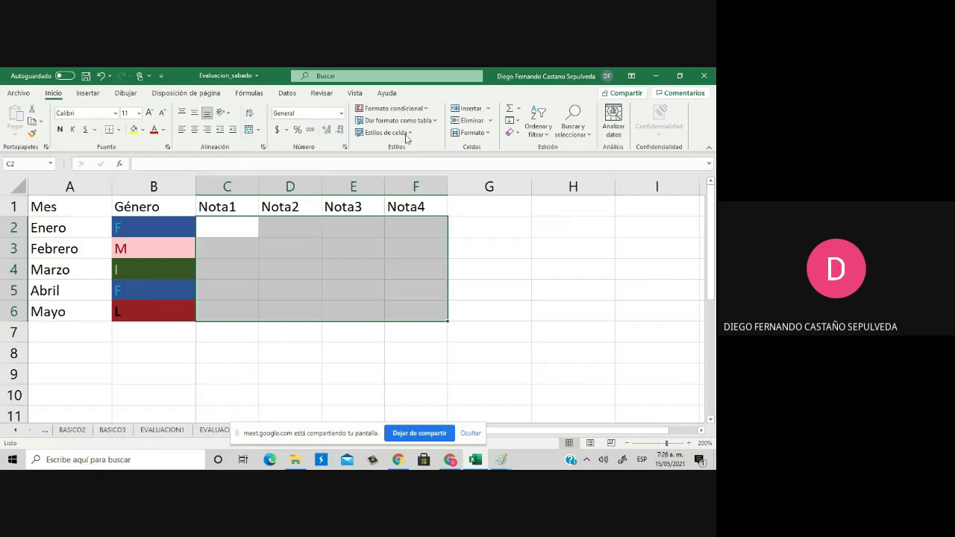
click(422, 112)
mouse_move(440, 132)
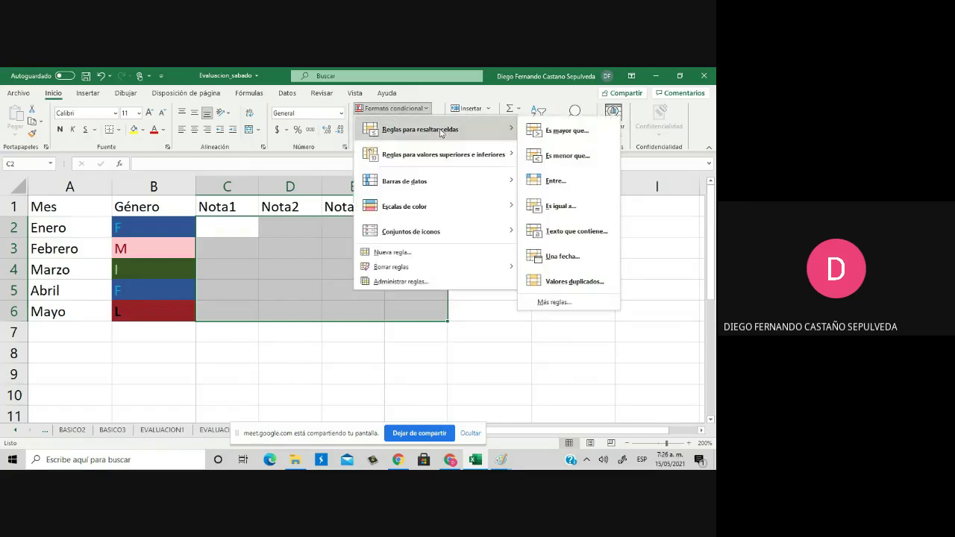
click(572, 162)
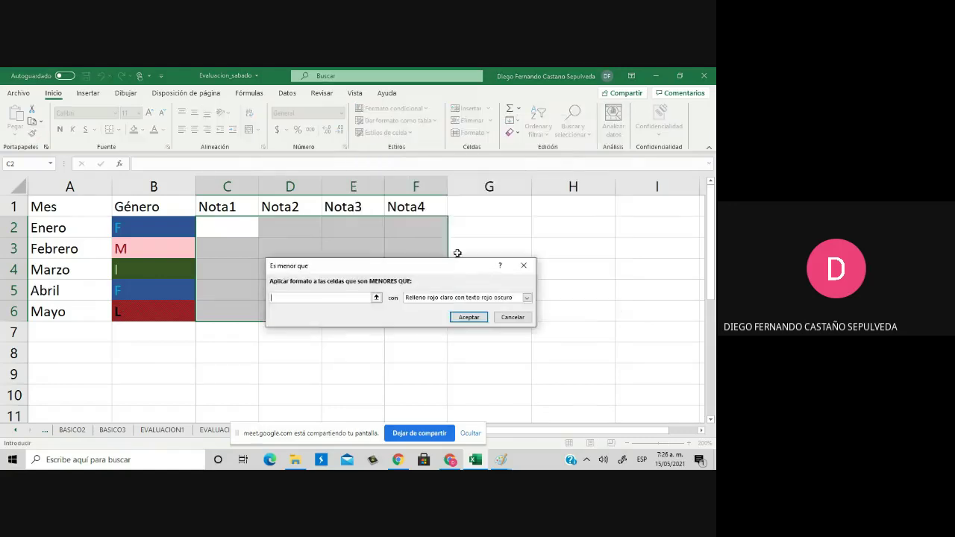
text(3)
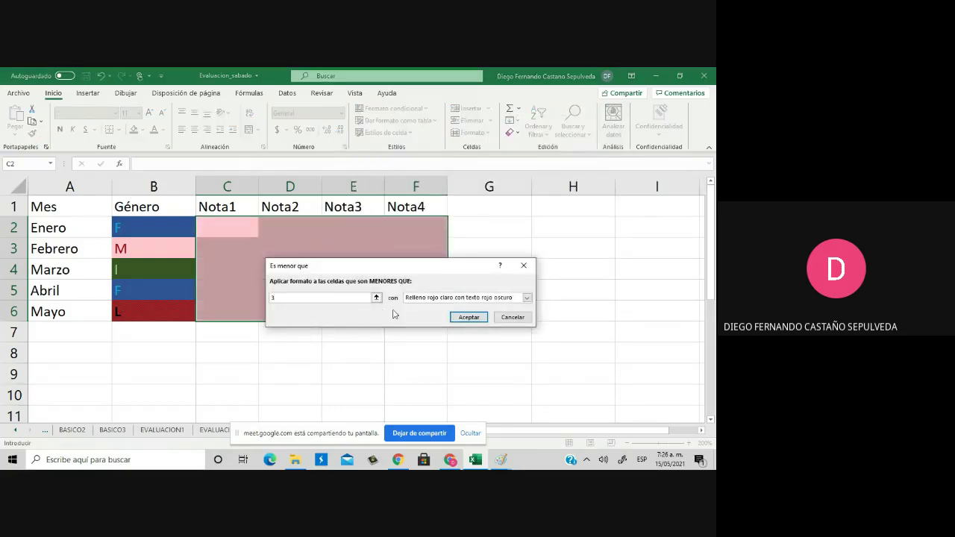
click(469, 317)
click(309, 373)
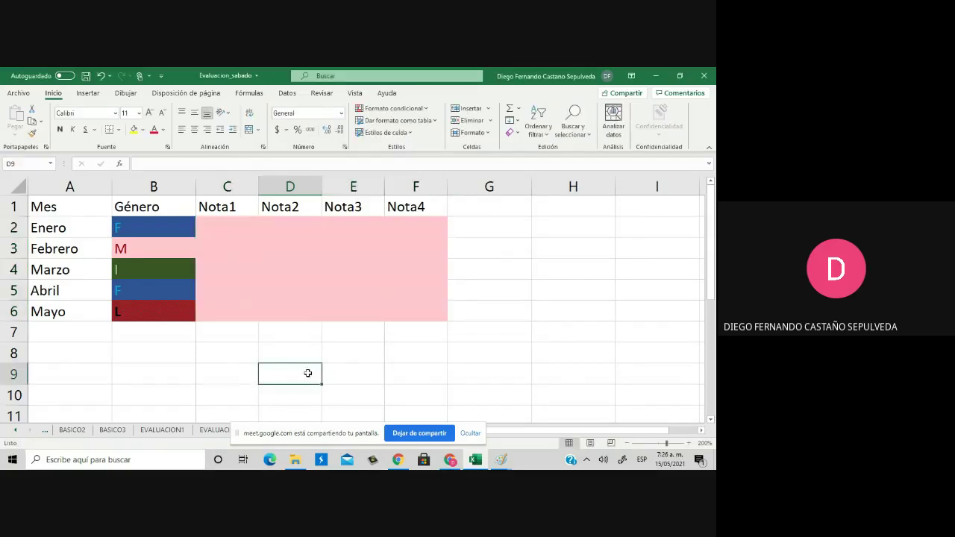
Enter the Enero grades 4 for Nota1 in C2 and 5 for Nota2 in D2
click(237, 223)
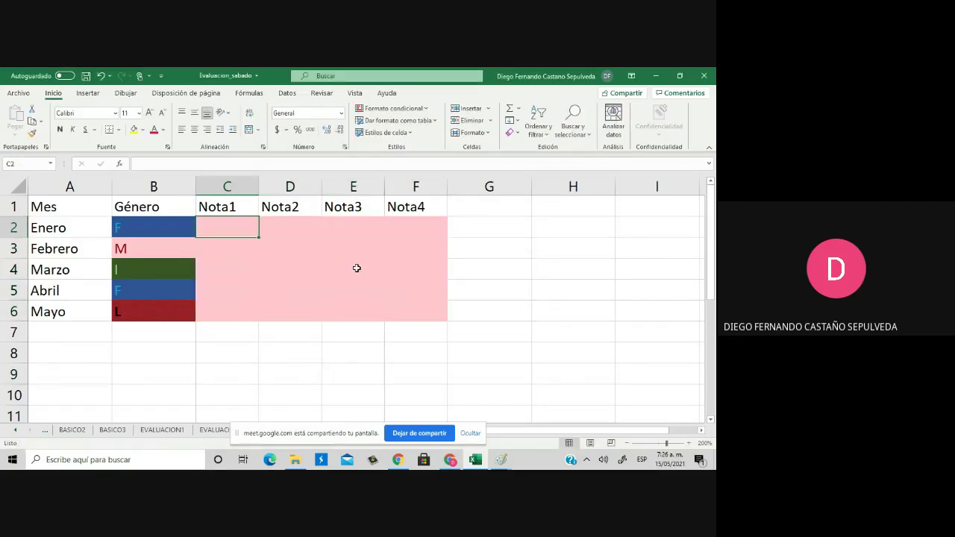
text(4)
key(Right)
text(5)
key(Down)
Enter the Febrero grades 3,5 in D3 and 3 in E3, and the Marzo Nota3 grade 3 in E4
text(6)
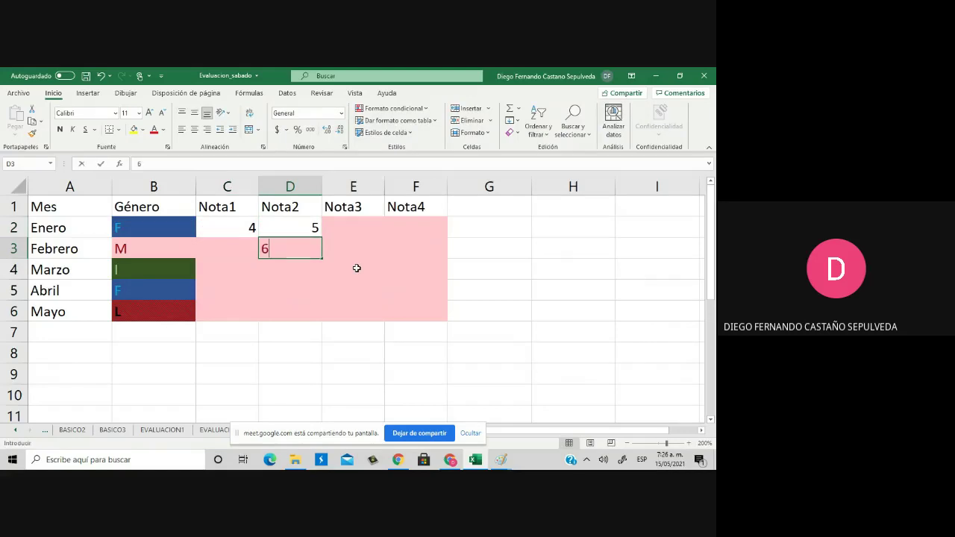
key(BackSpace)
text(3,5)
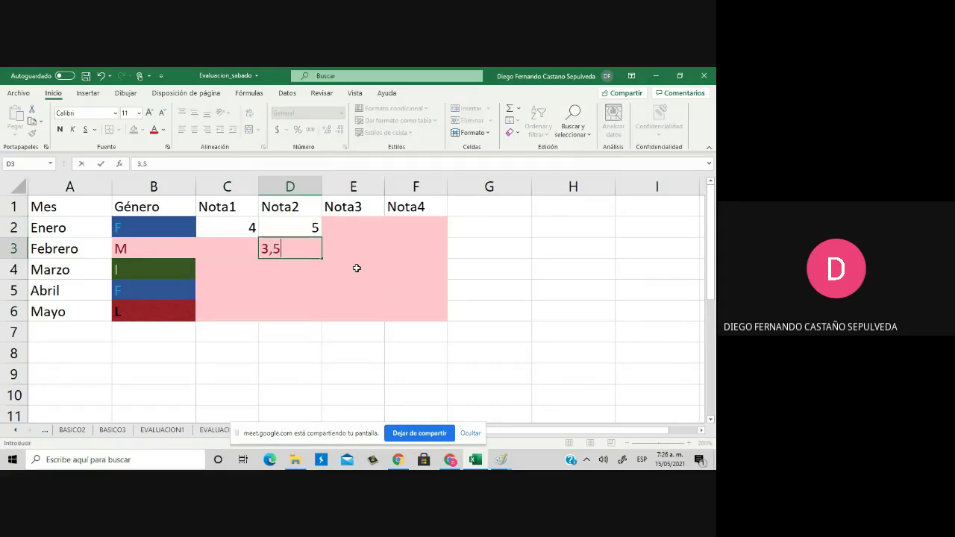
key(Right)
text(3)
key(Down)
text(3)
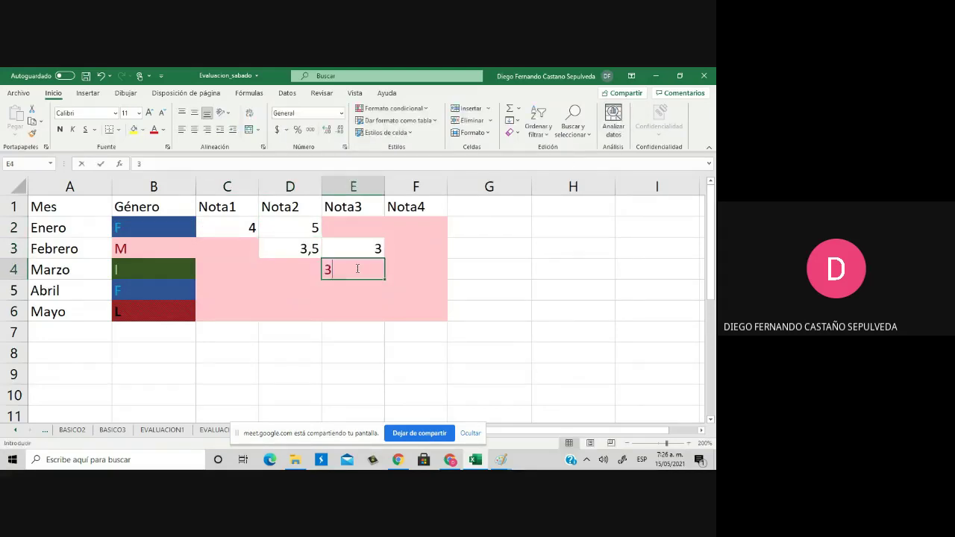
key(Down)
Fill the remaining Nota1 grades for Febrero to Mayo, C3 to C6, with 4
key(Left)
key(Left)
key(Up)
key(Up)
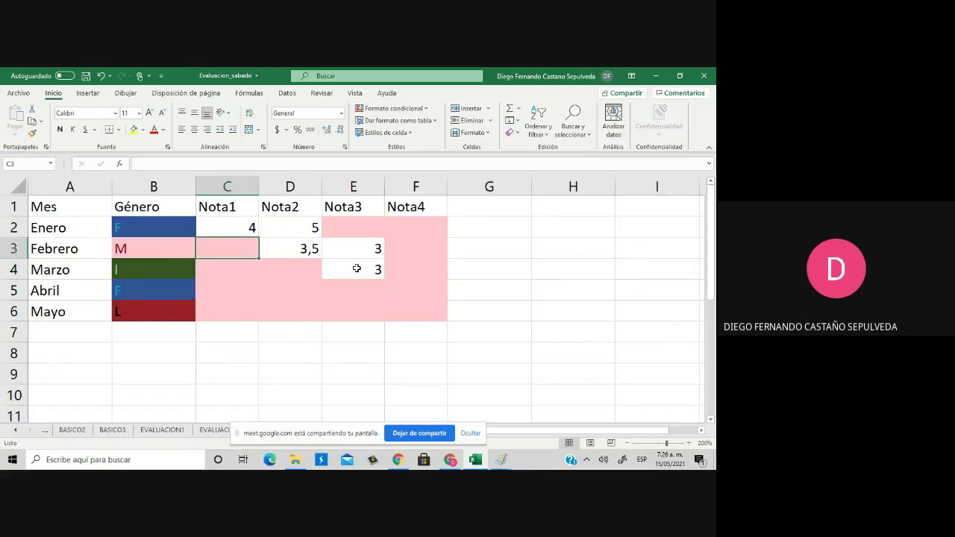
text(4)
key(Return)
text(4)
key(Return)
text(4)
key(Return)
text(4)
key(Right)
Enter the Nota2 grades 4, 4,5 and 5 for Marzo, Abril and Mayo in D4 to D6
key(Up)
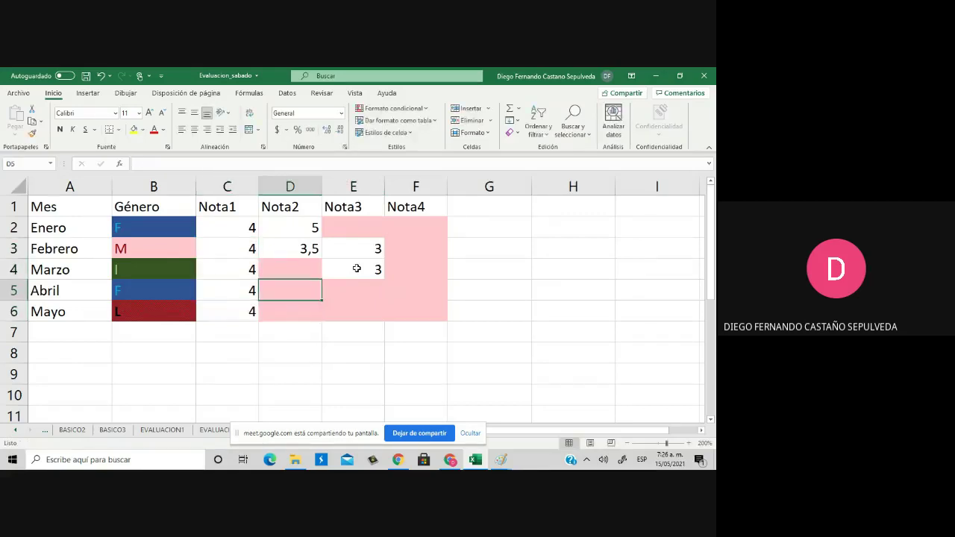
key(Up)
text(4)
key(Return)
text(4)
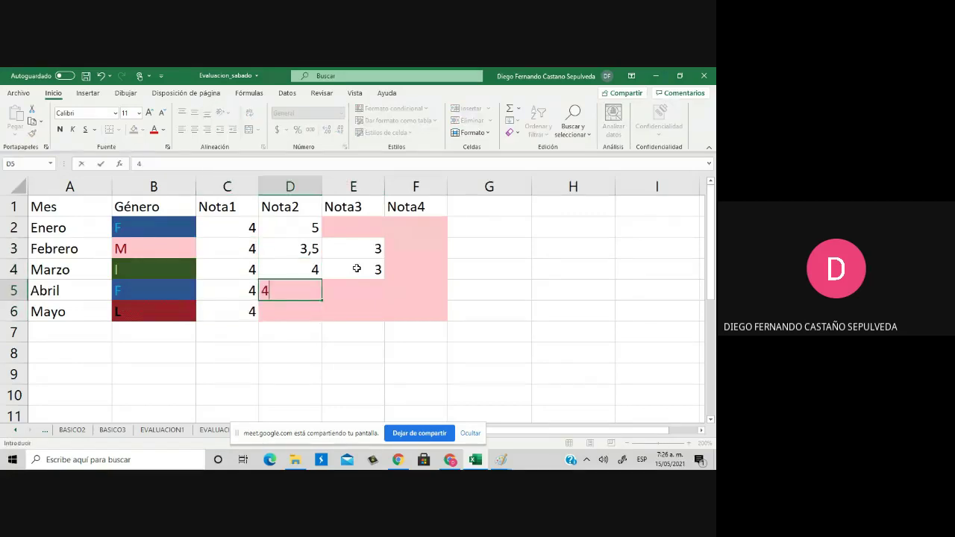
text(,5)
key(Return)
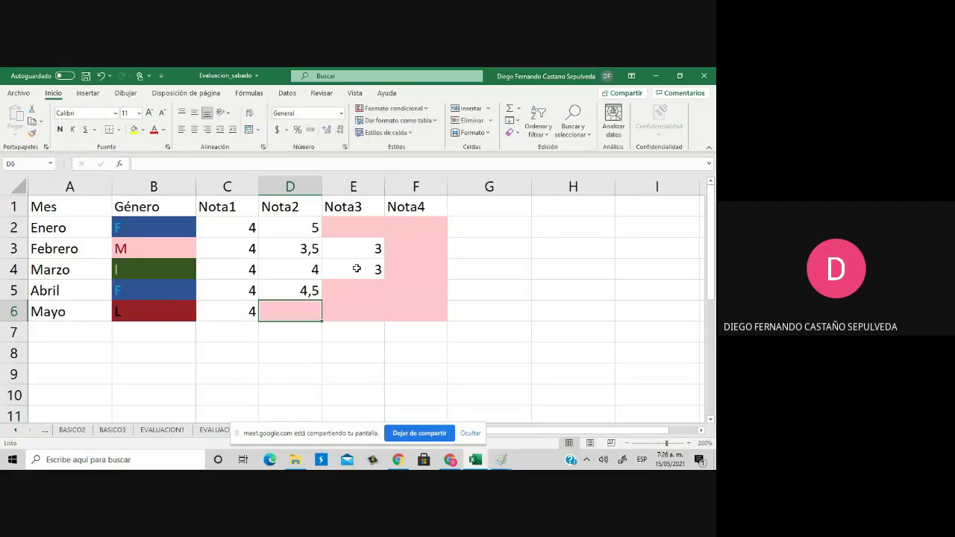
text(5)
key(Tab)
Enter 2,9 as the Nota3 grade for Abril in E5
key(Up)
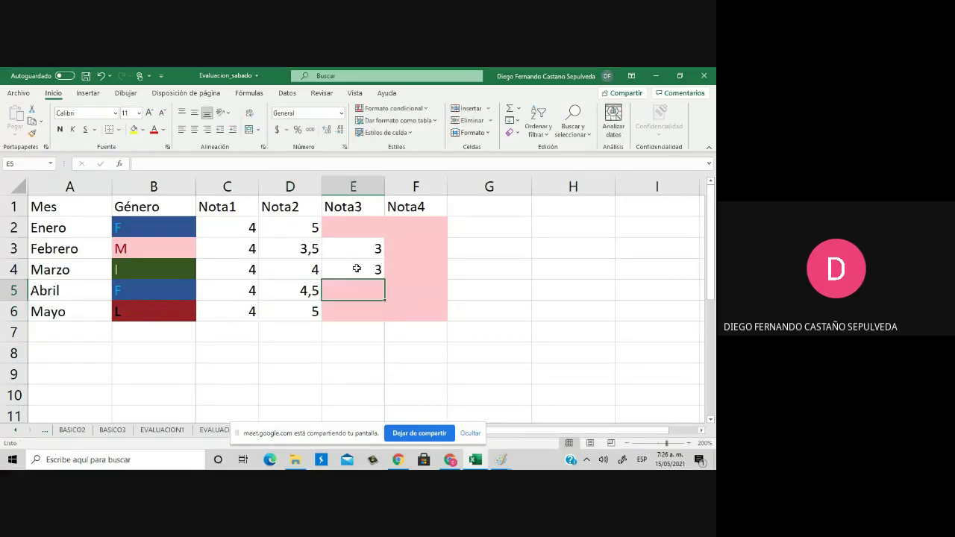
text(2,9)
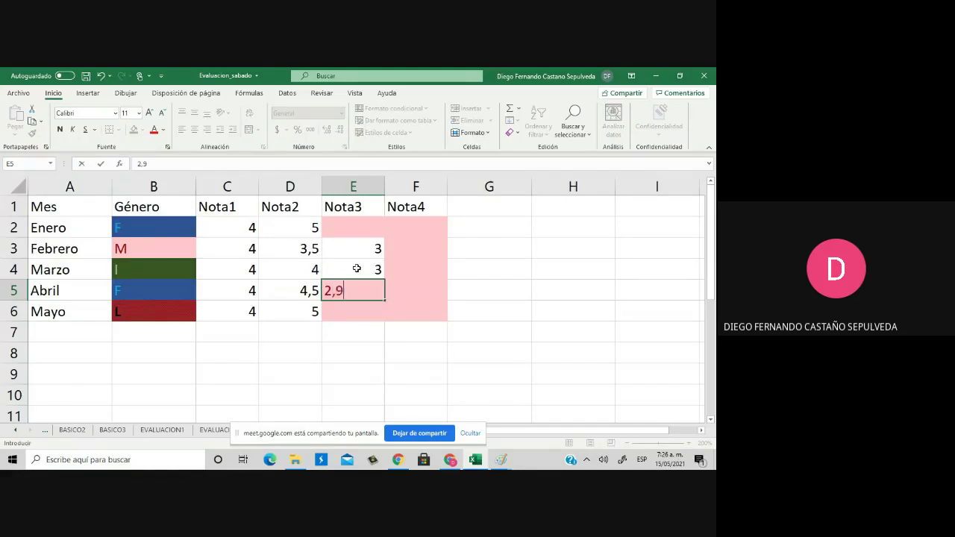
key(Tab)
Enter the Enero grades 1 for Nota3 in E2 and 3 for Nota4 in F2
key(Down)
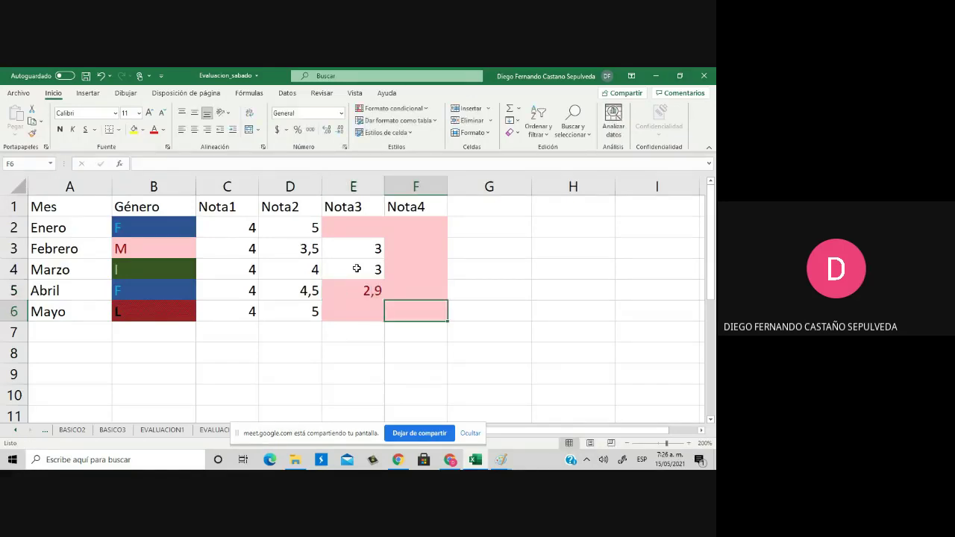
key(Left)
key(Up)
key(Up)
key(Up)
key(Up)
text(1)
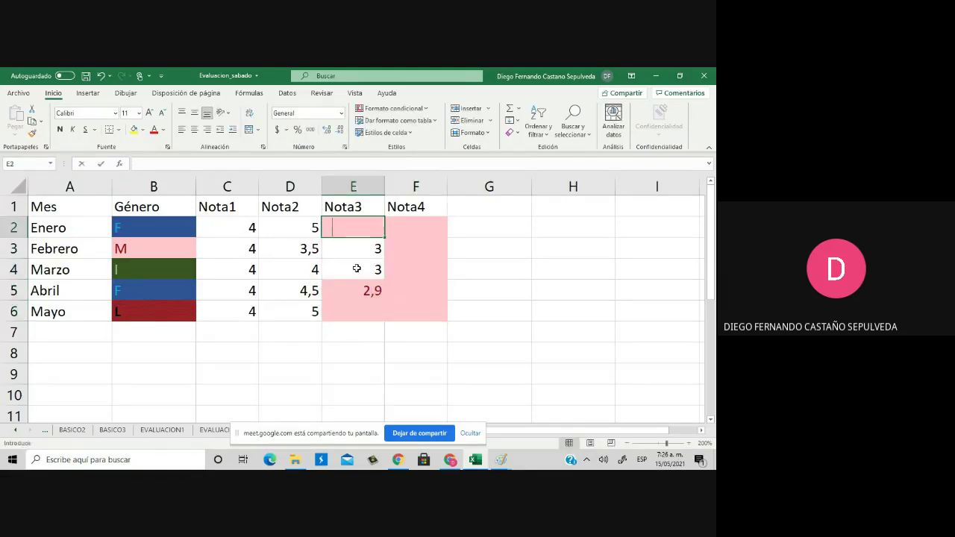
key(Tab)
text(3)
key(Return)
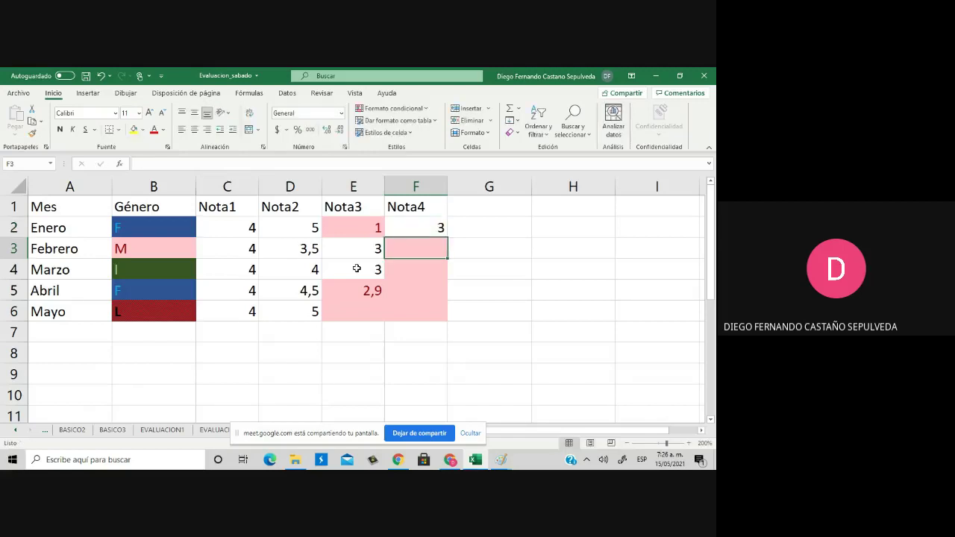
Fill the Nota4 grades for Febrero to Mayo, F3 to F6, and the Mayo Nota3 grade in E6 with 4
text(4)
key(Return)
text(4)
key(Return)
text(4)
key(Return)
text(4)
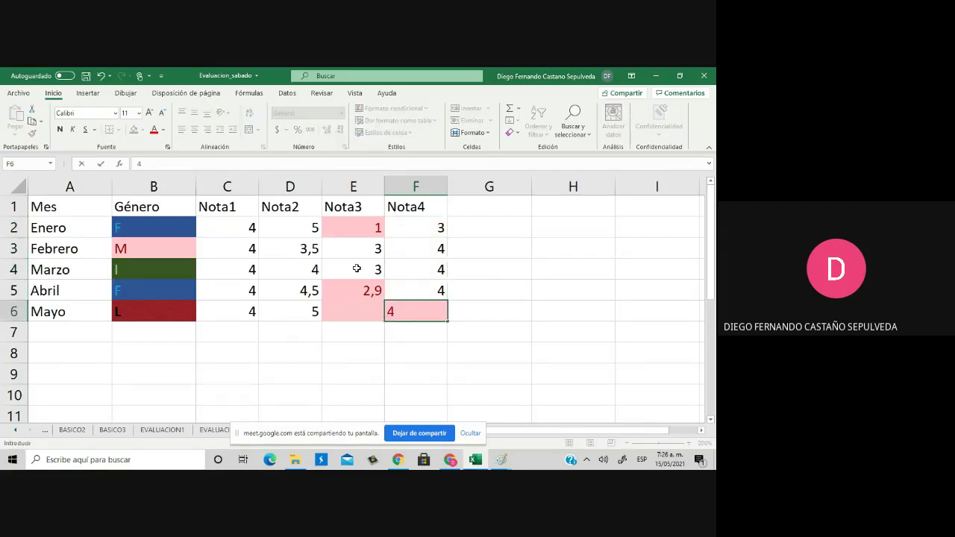
key(Left)
text(4)
key(Tab)
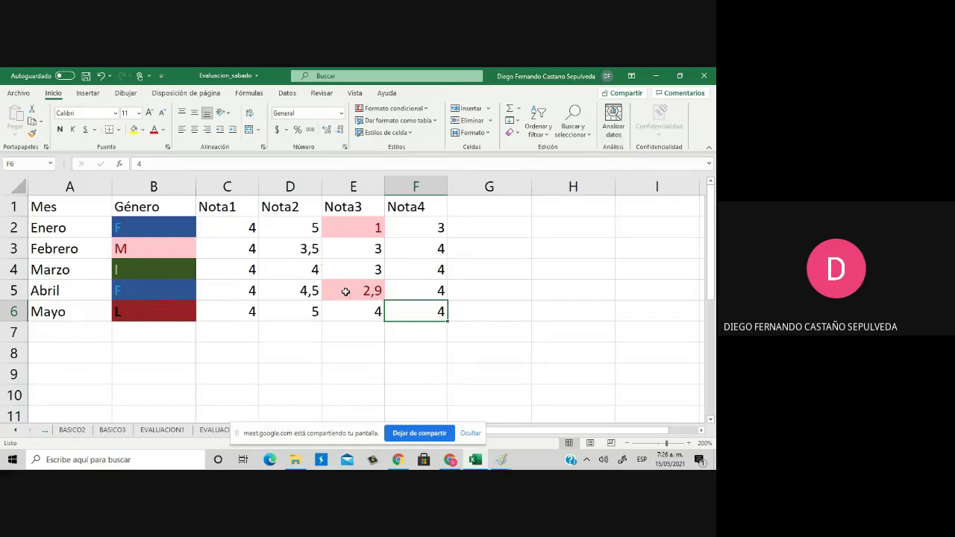
click(347, 291)
drag(351, 270, 351, 282)
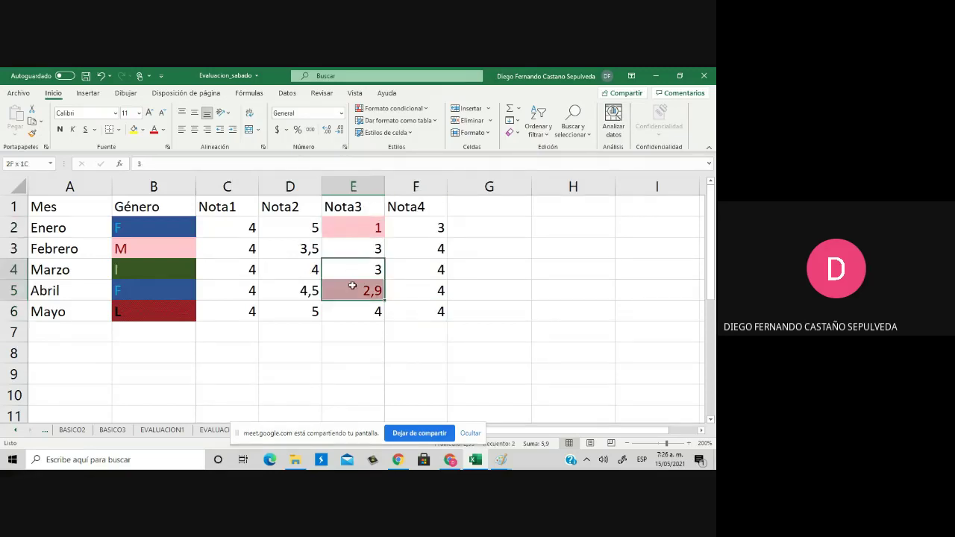
click(440, 290)
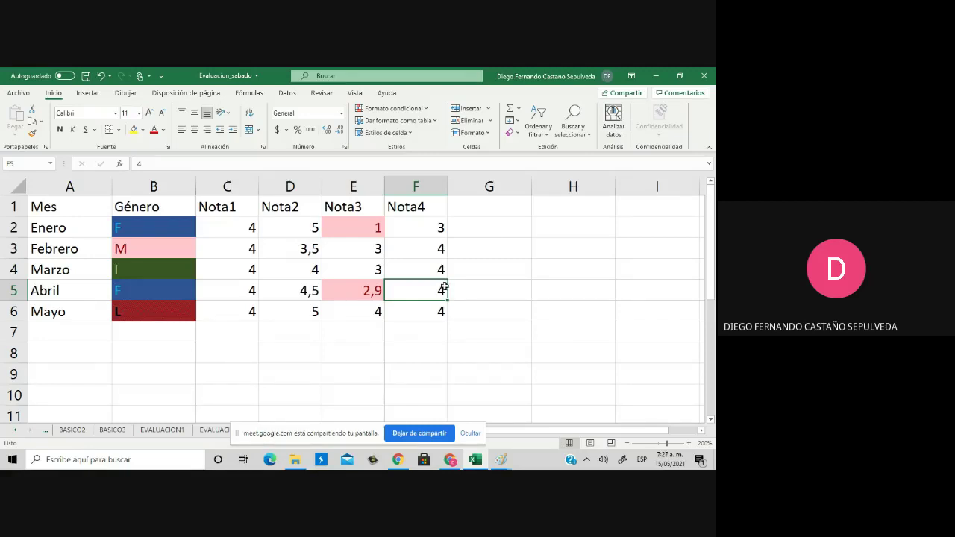
Add the column header DEFINITIVA in G1
click(511, 213)
text(D)
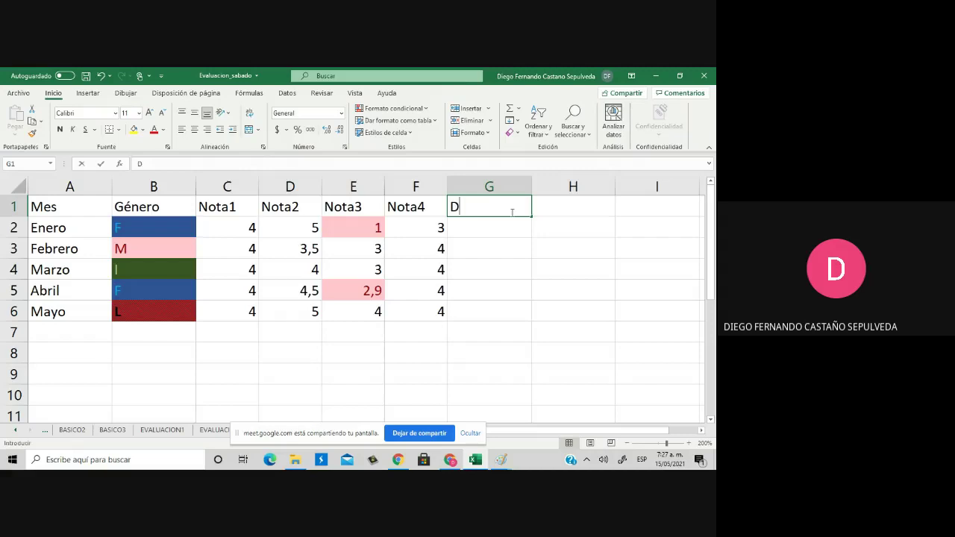
text(EFINITIVA)
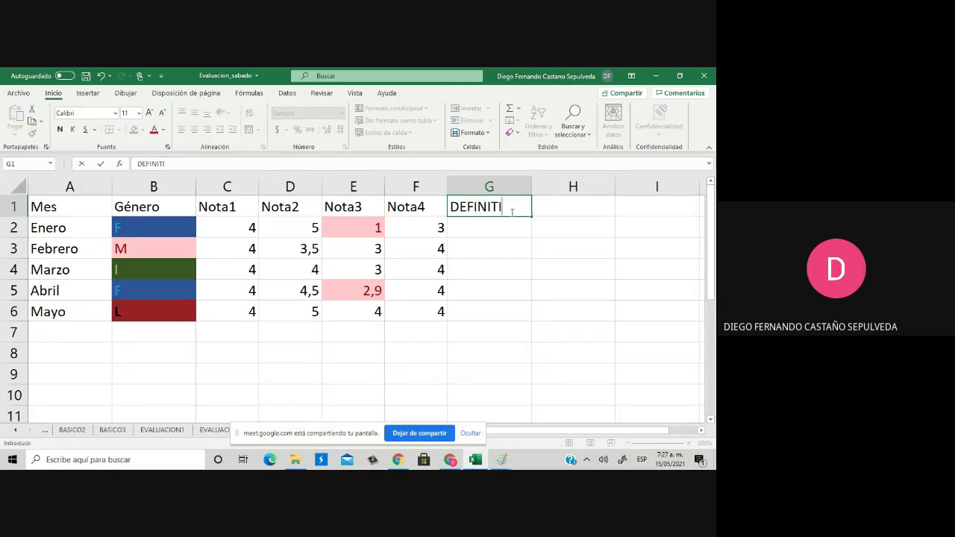
key(Return)
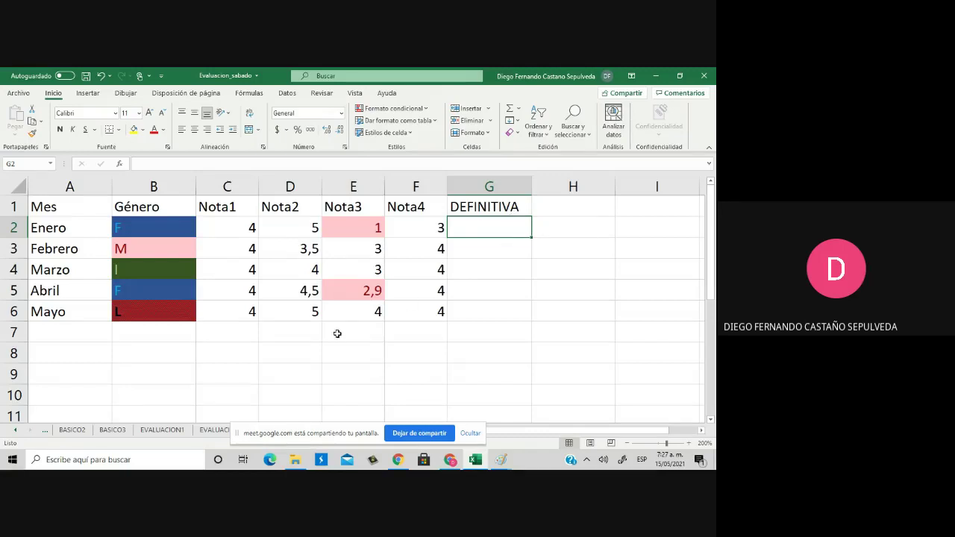
Enter the heading TRABAJO EN CLASE in A8 and the task RESALTAR LOS QUE HABILITAN in A9
click(65, 354)
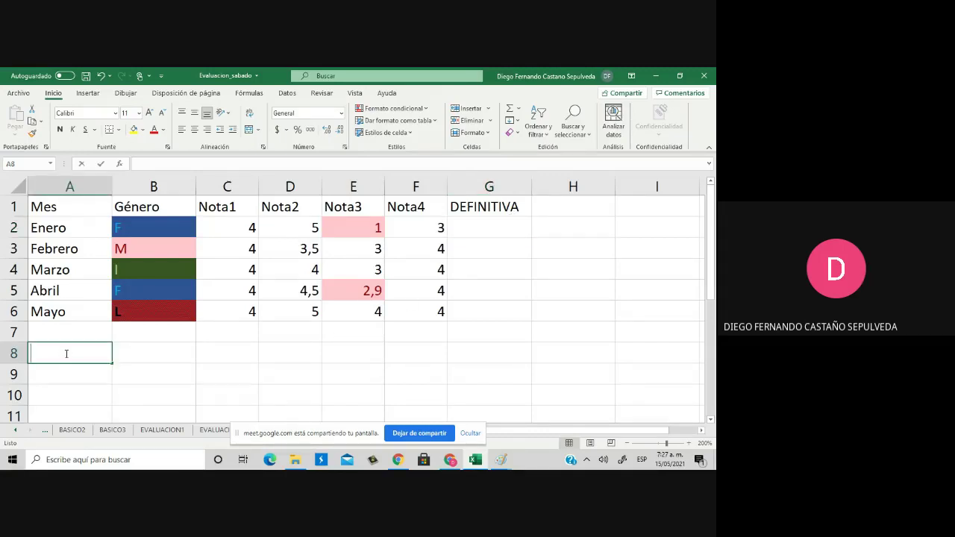
text(TRABAJO EN CLASE)
key(Return)
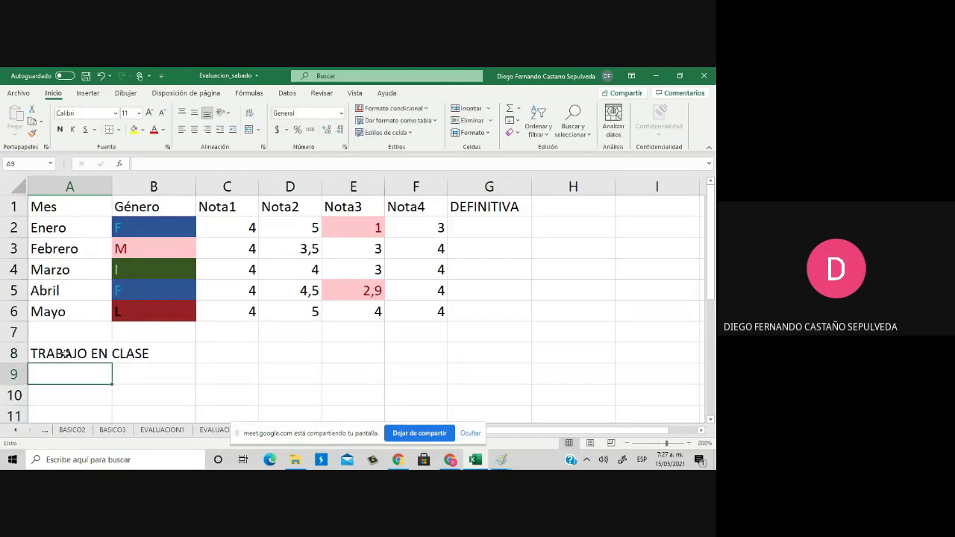
text(RESA)
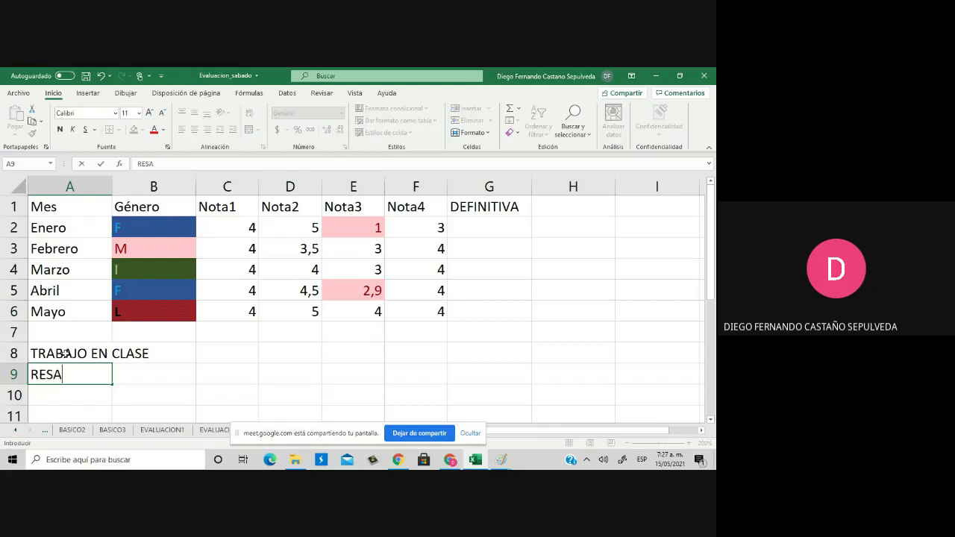
text(LTAR LO S )
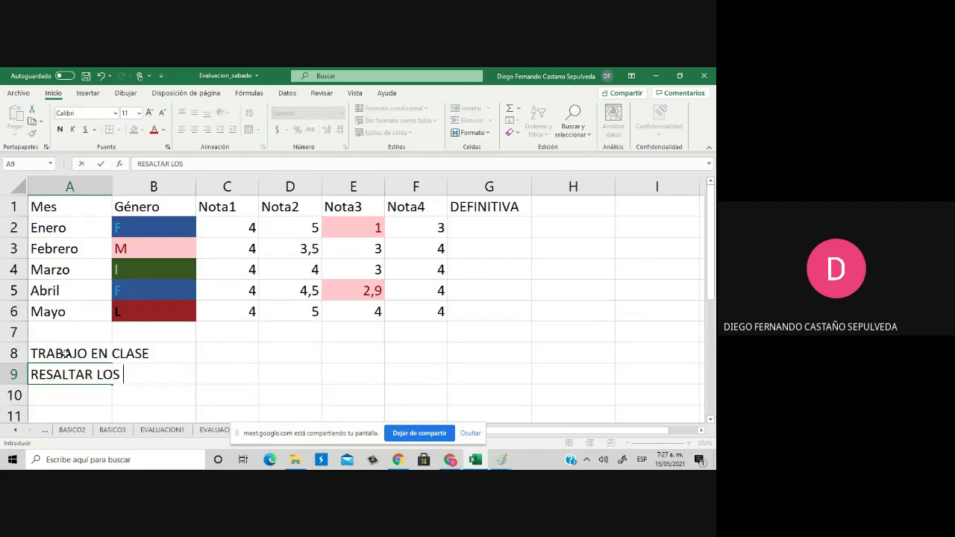
text(QUE HABILITE)
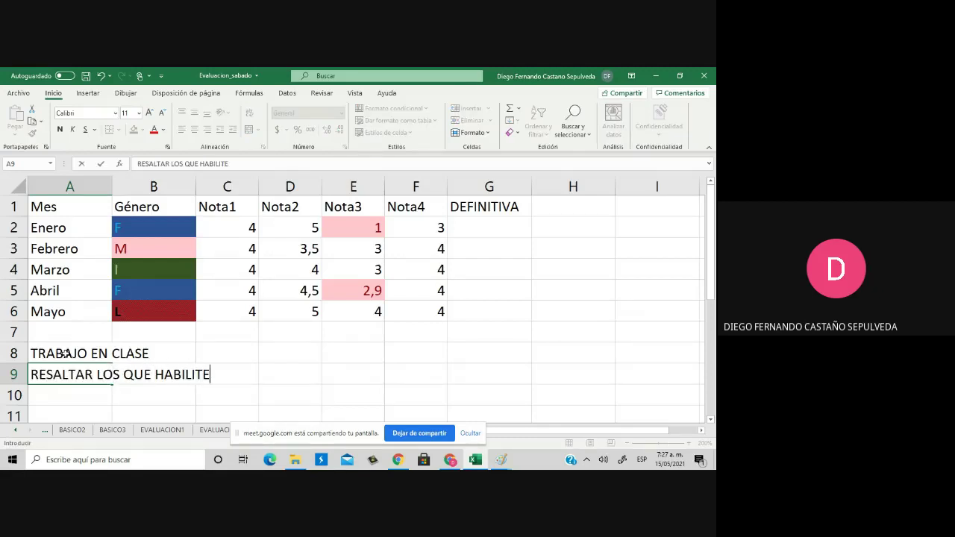
key(BackSpace)
text(AN)
key(Return)
Enter the criterion "Mayores e igual a 2,5 y menores 3" in D9 for the HABILITAN task
key(Up)
key(Right)
key(Right)
key(Right)
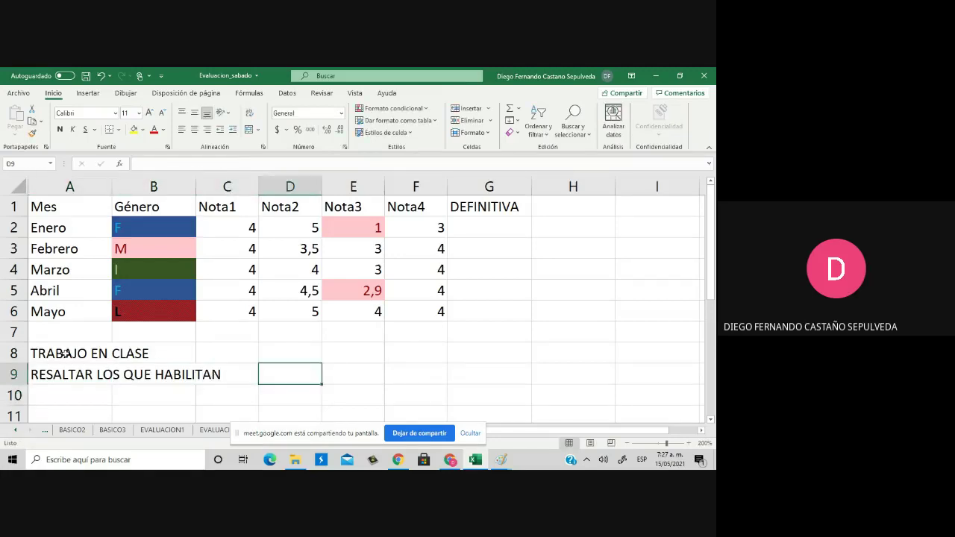
key(Left)
key(Right)
click(444, 319)
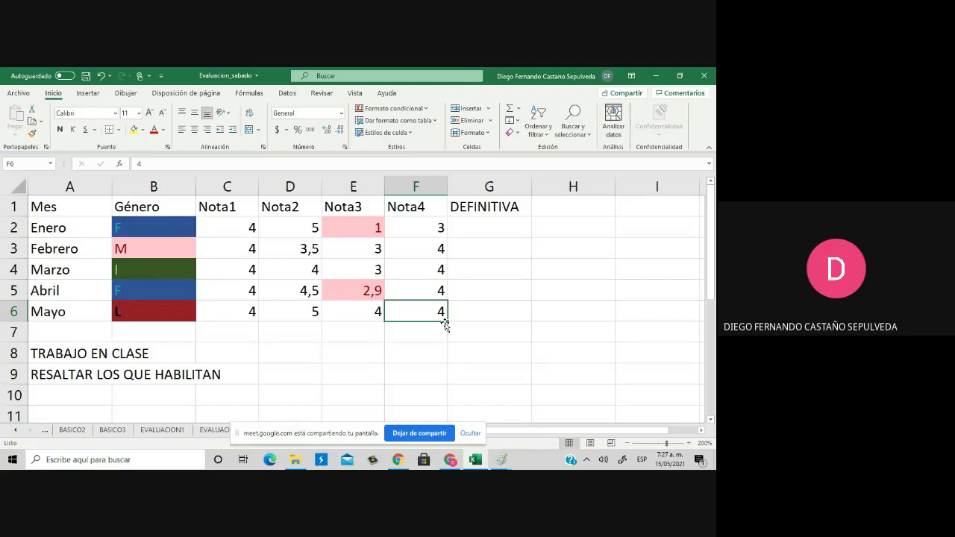
click(295, 374)
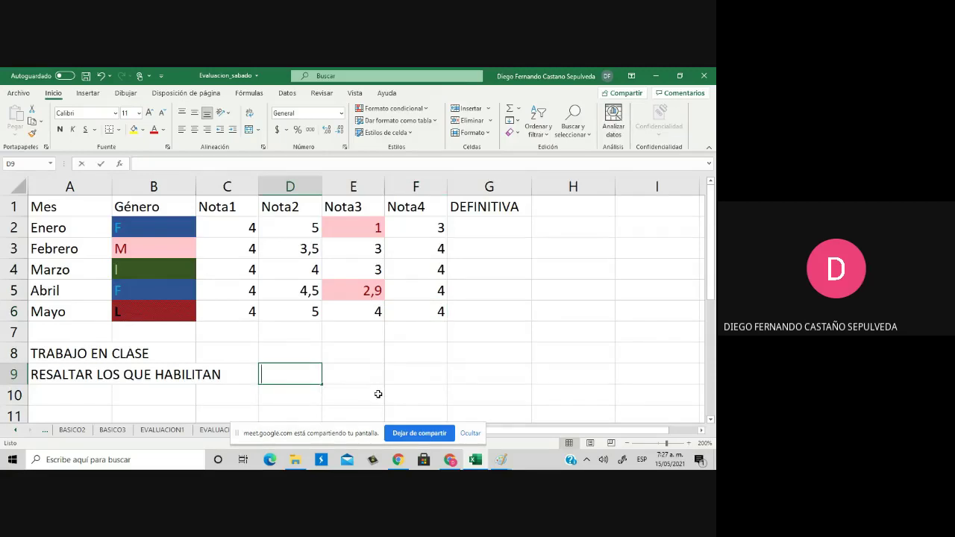
text(Mayores)
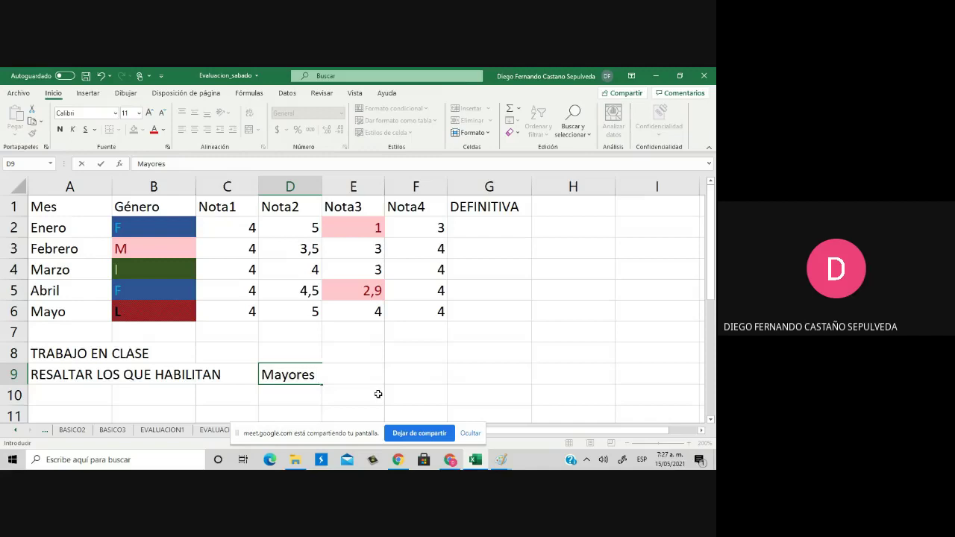
text( e igual a 2)
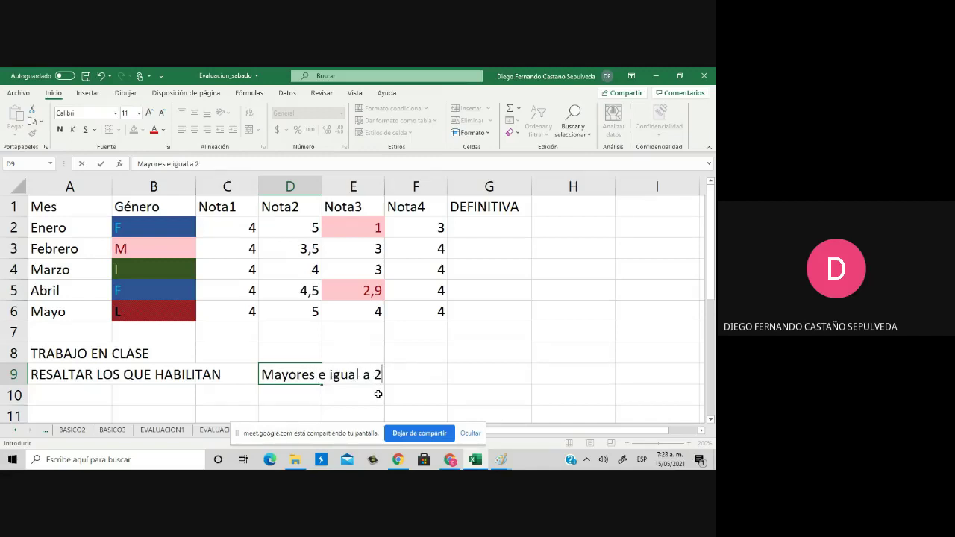
text(,5 y menores 3)
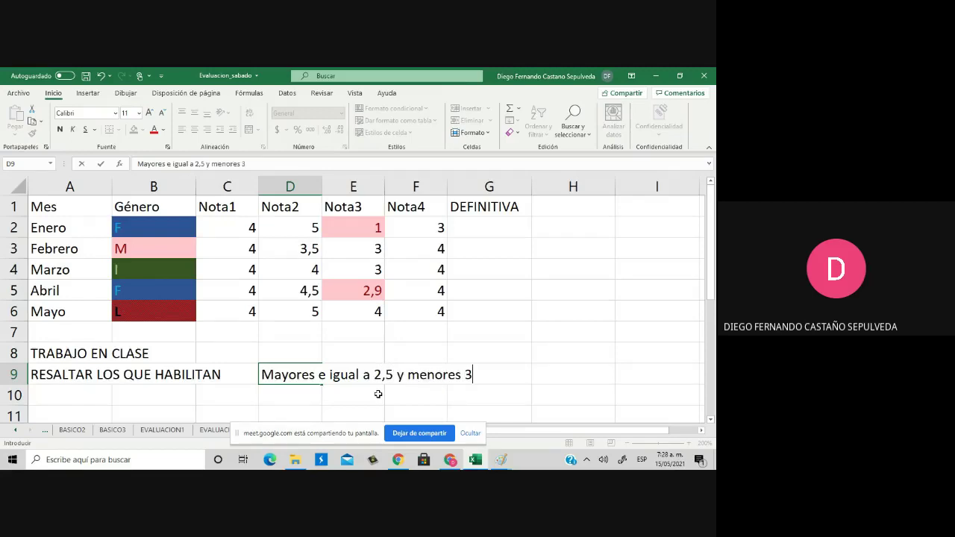
key(Return)
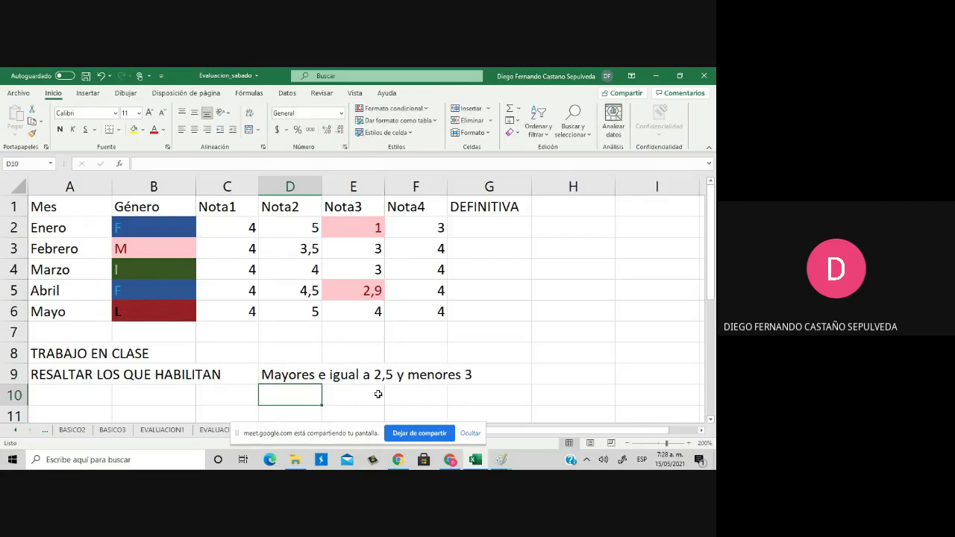
Enter the second task label REFUERZO in A10
key(Up)
key(Left)
key(Left)
key(Left)
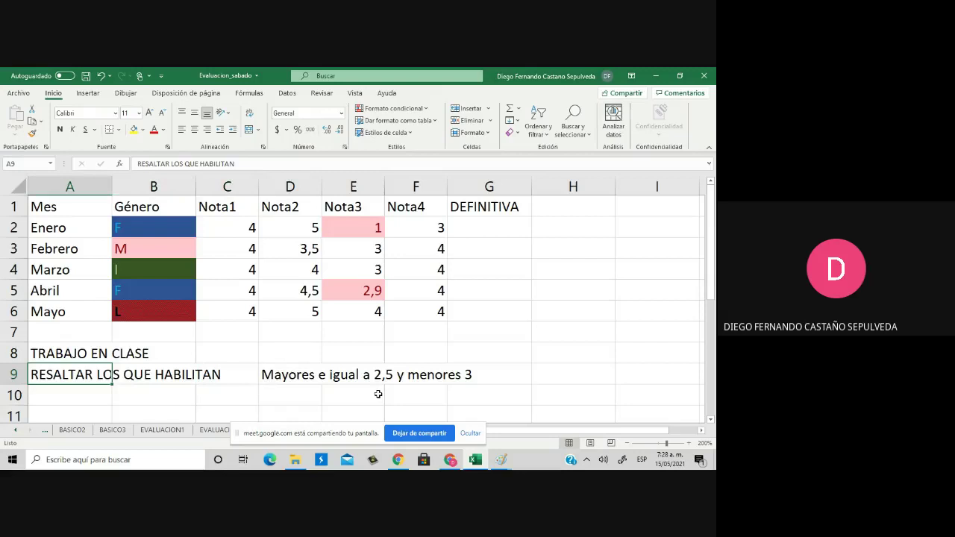
click(82, 399)
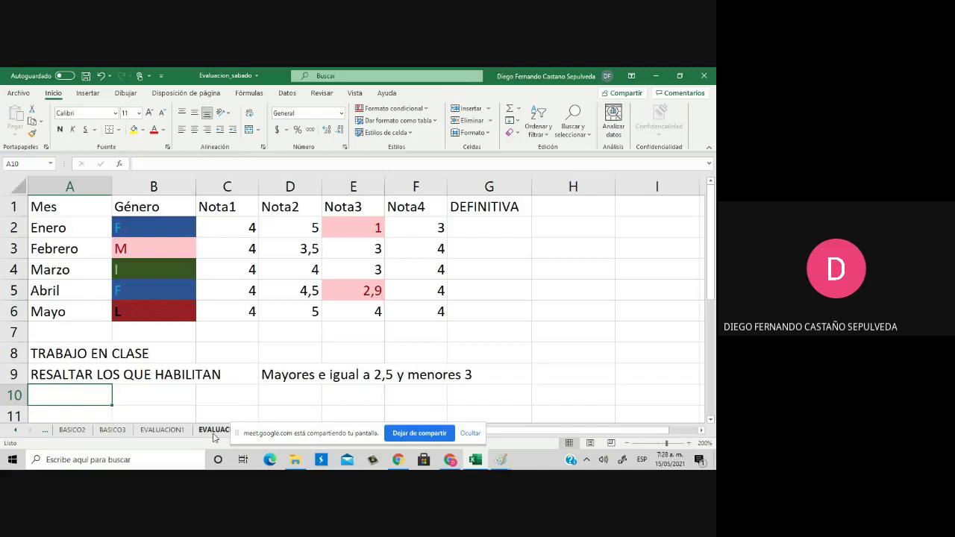
text(REF)
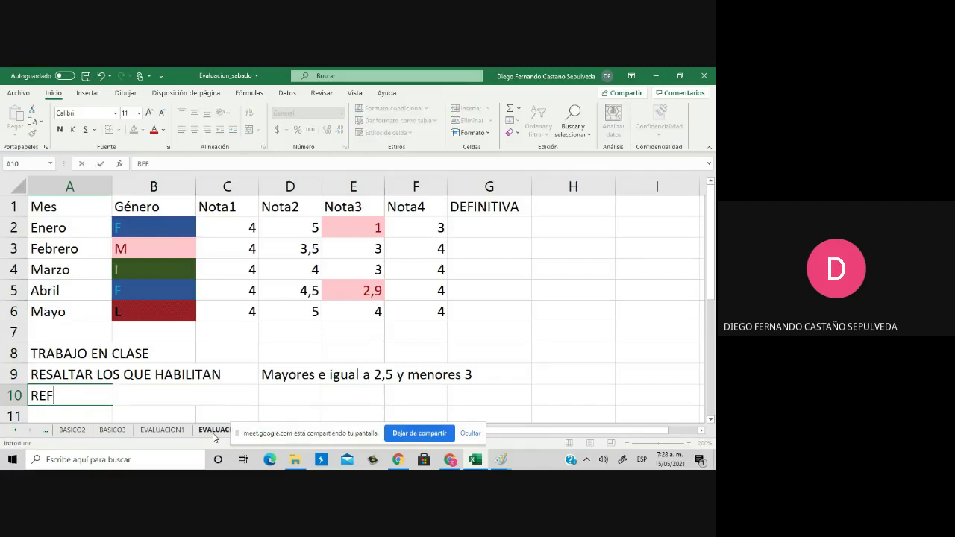
text(UERZO)
key(Tab)
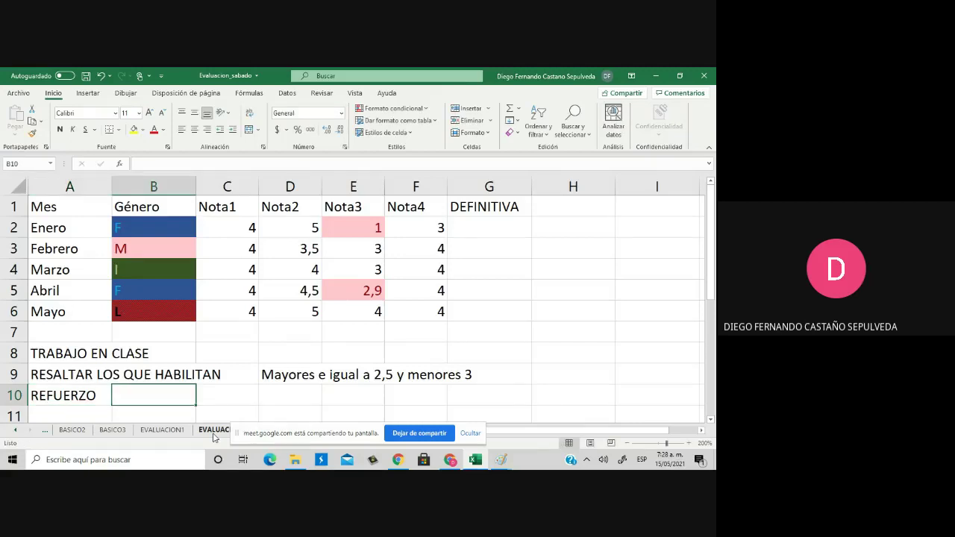
Enter the criterion "Desde 3 hasta 3,9" in B10 for the REFUERZO task
text(Desde 3 hasta )
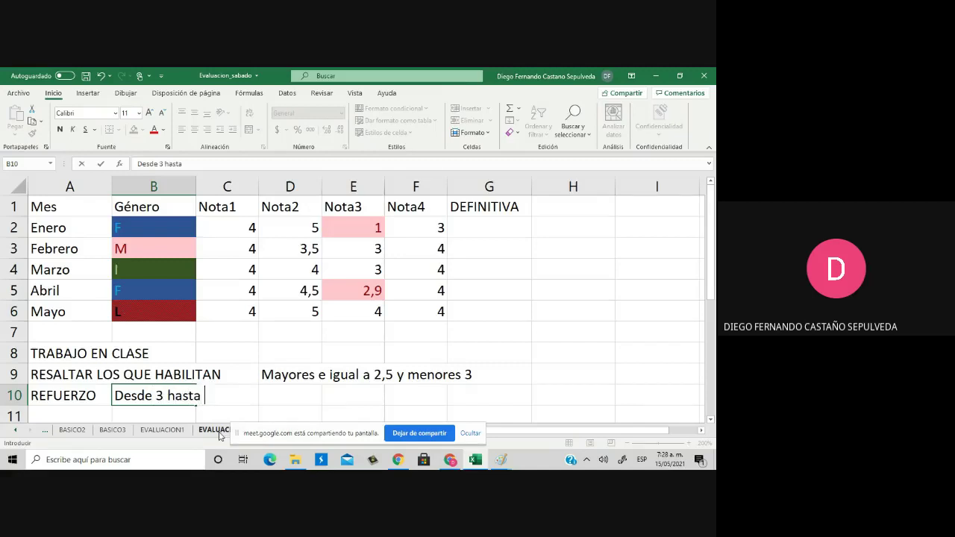
text(4)
text(,)
key(BackSpace)
key(BackSpace)
text(3,9)
key(Return)
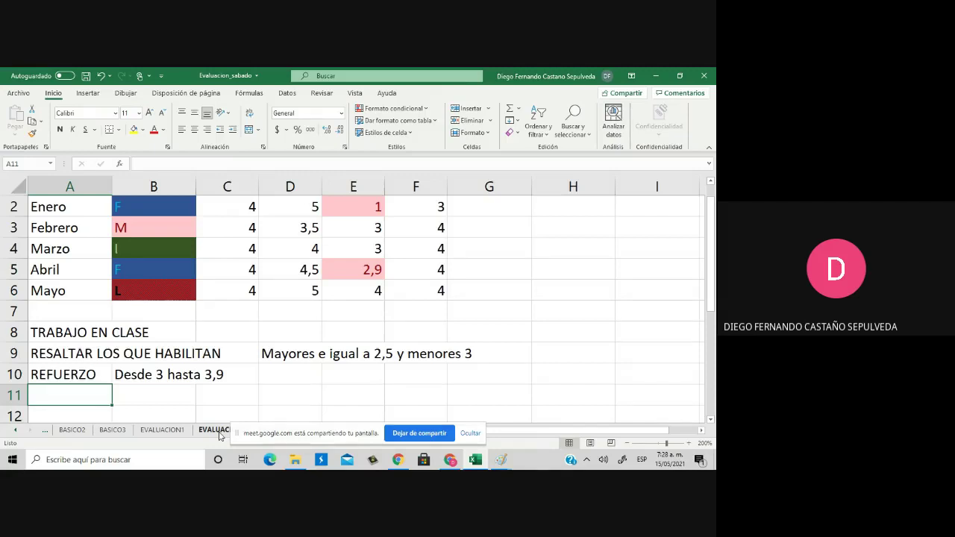
Enter the task label POR FELICITAR in A11 and its criterion "Desde 4 a 4,5" in C11
text(POR FELI)
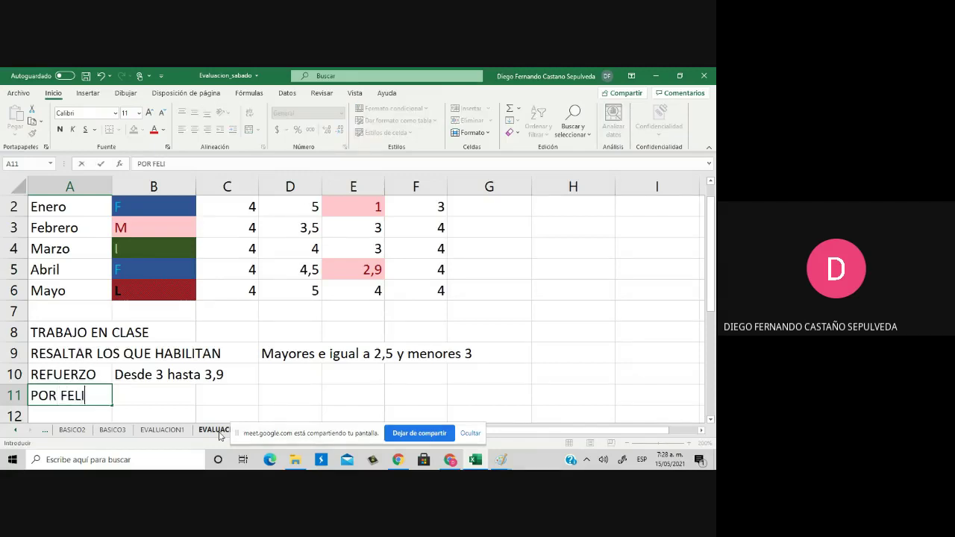
text(CITAR)
key(Tab)
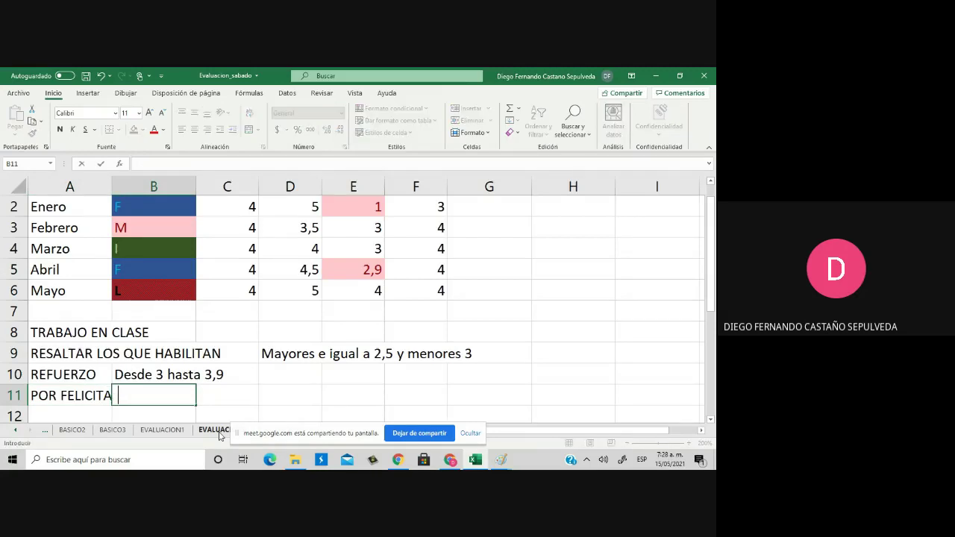
key(Tab)
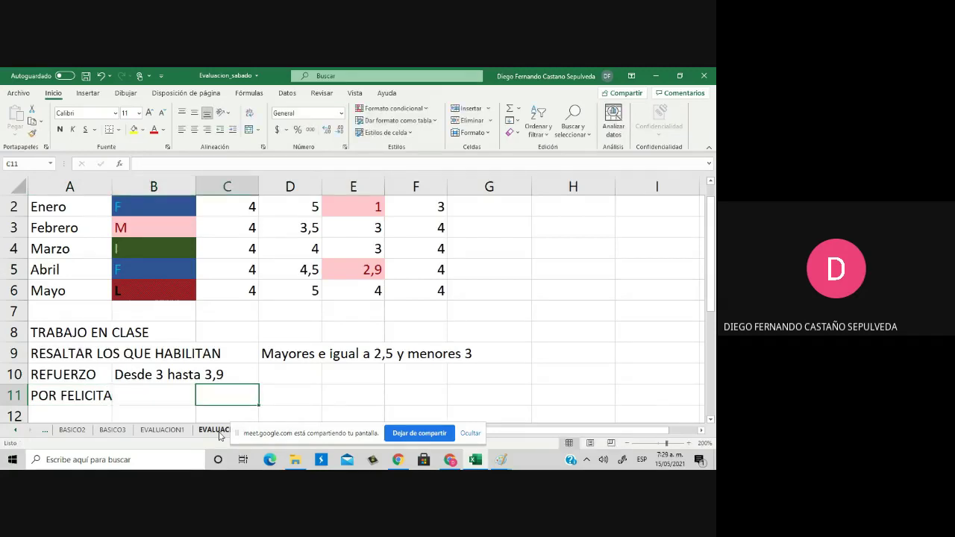
text(Desde )
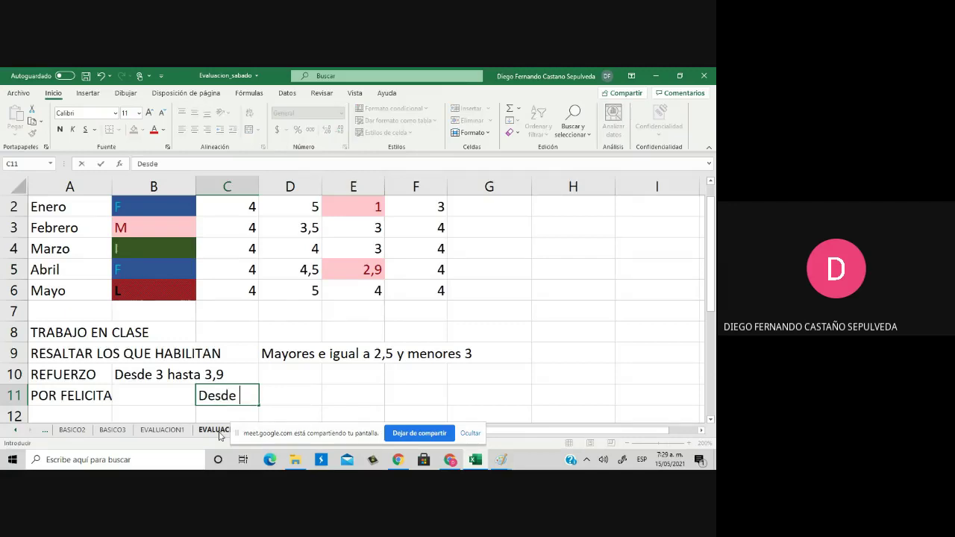
text(4 a 4,5)
key(Return)
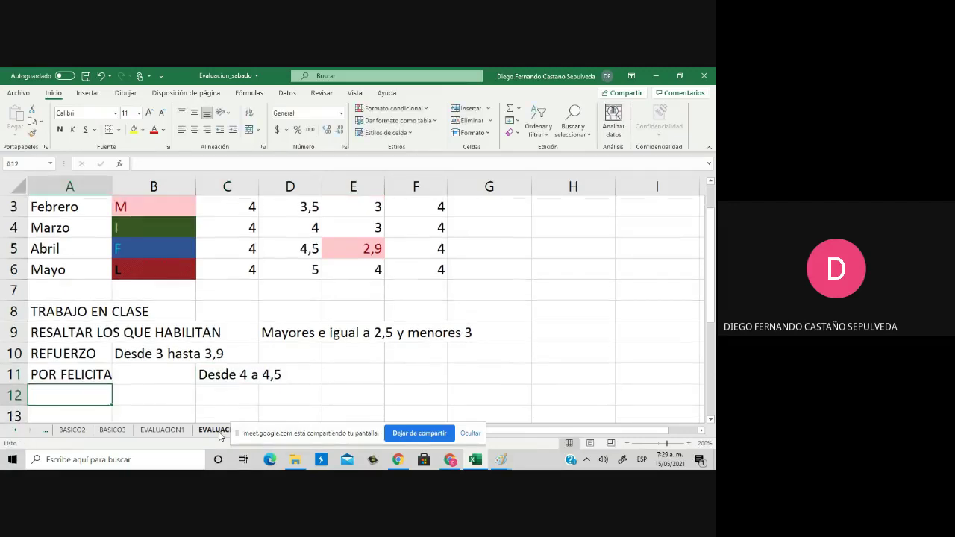
Autofit the width of column A to its longest text
key(Up)
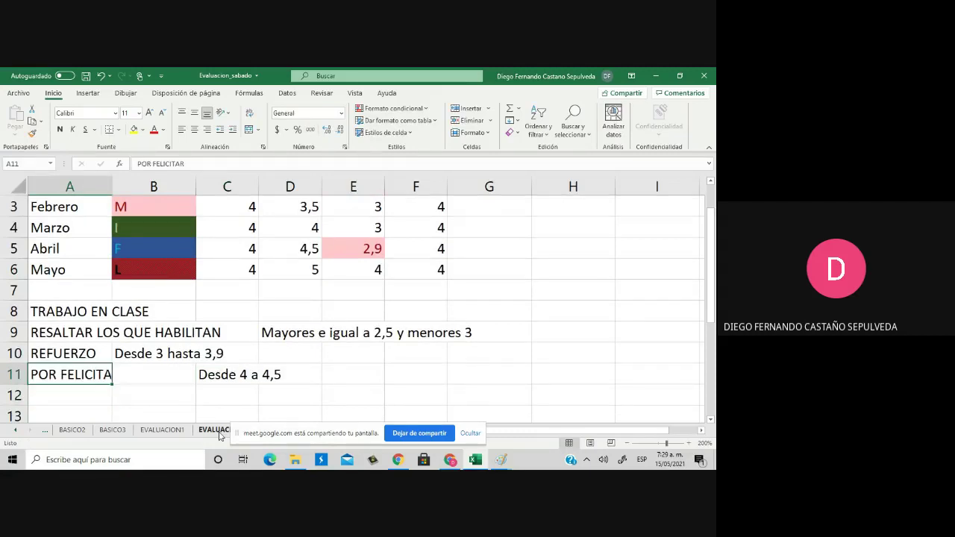
drag(111, 185, 111, 185)
double_click(111, 185)
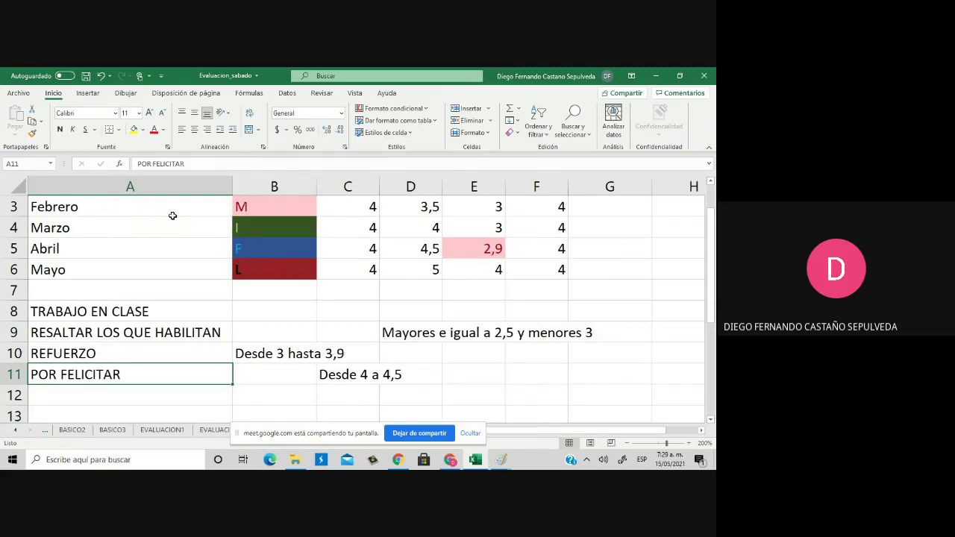
Narrow column A to about the width of the TRABAJO EN CLASE text and enter the task label BECA in A12
drag(232, 187, 150, 191)
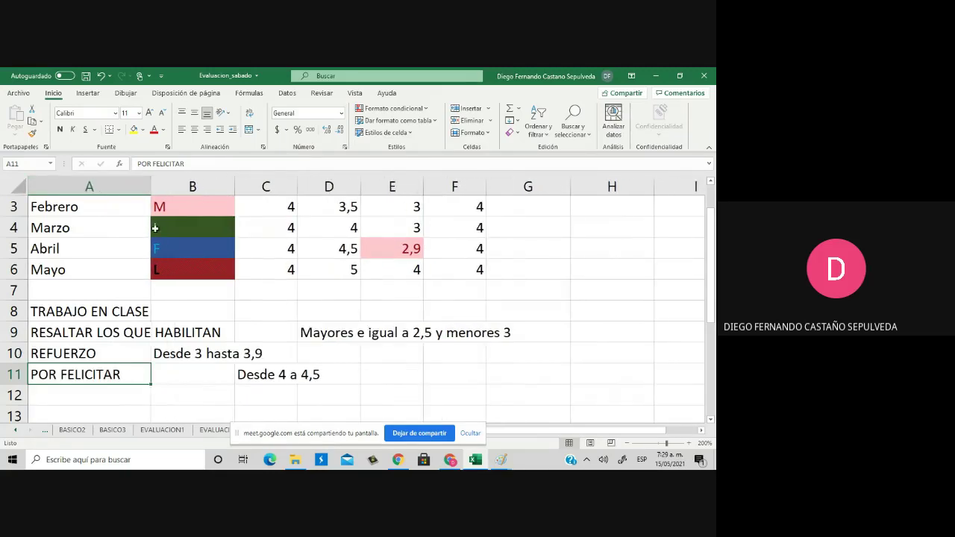
click(77, 398)
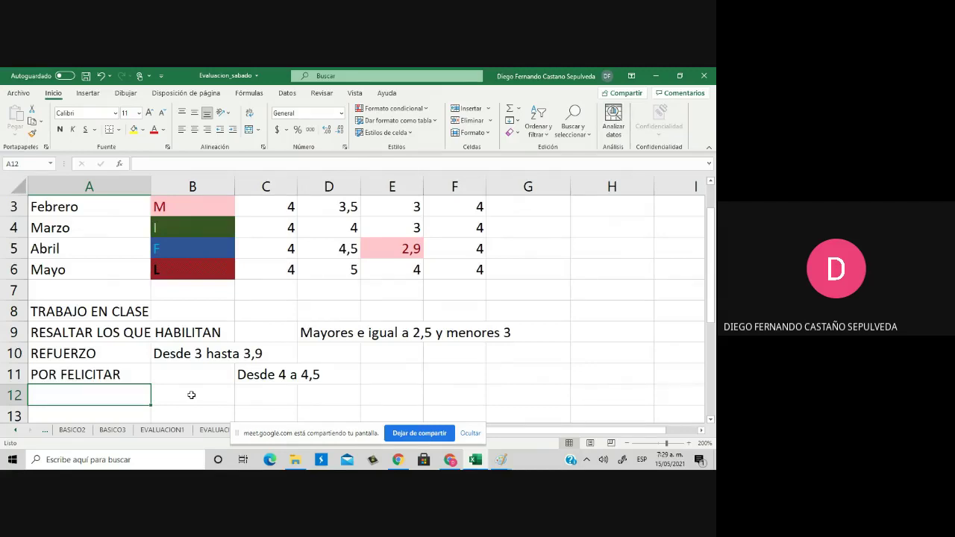
text(be)
key(BackSpace)
key(BackSpace)
text(B)
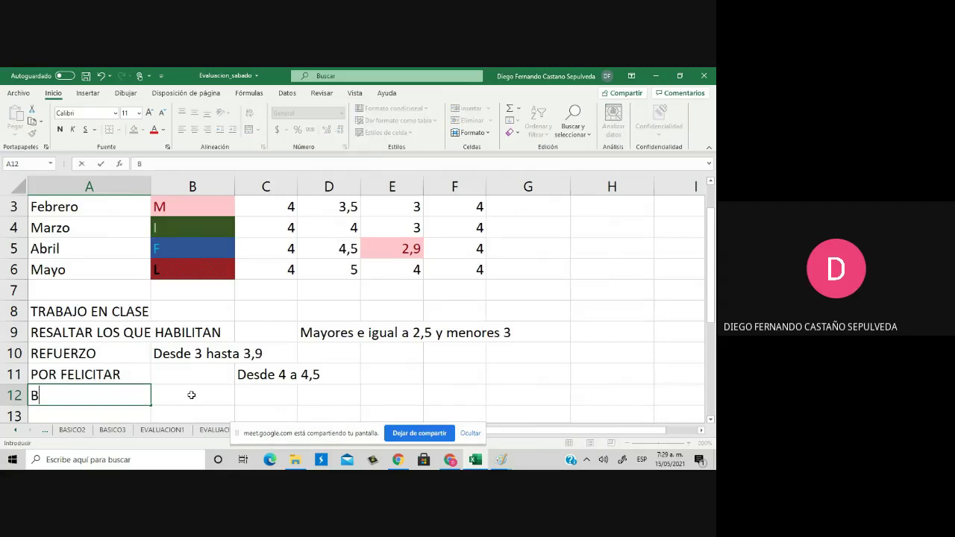
text(ECA)
Enter the criterion "Desde 4,6 a 5" in B12 for the BECA task
click(191, 395)
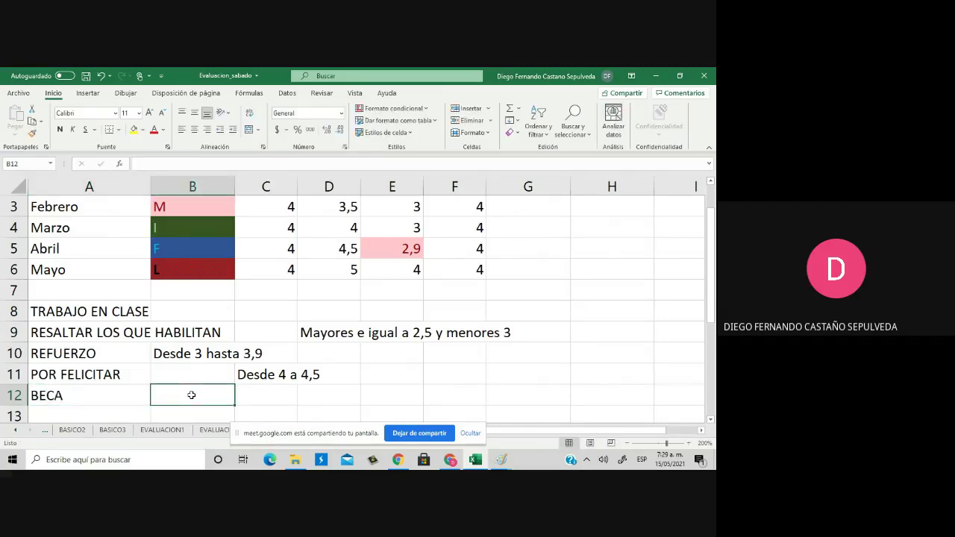
text(Desde)
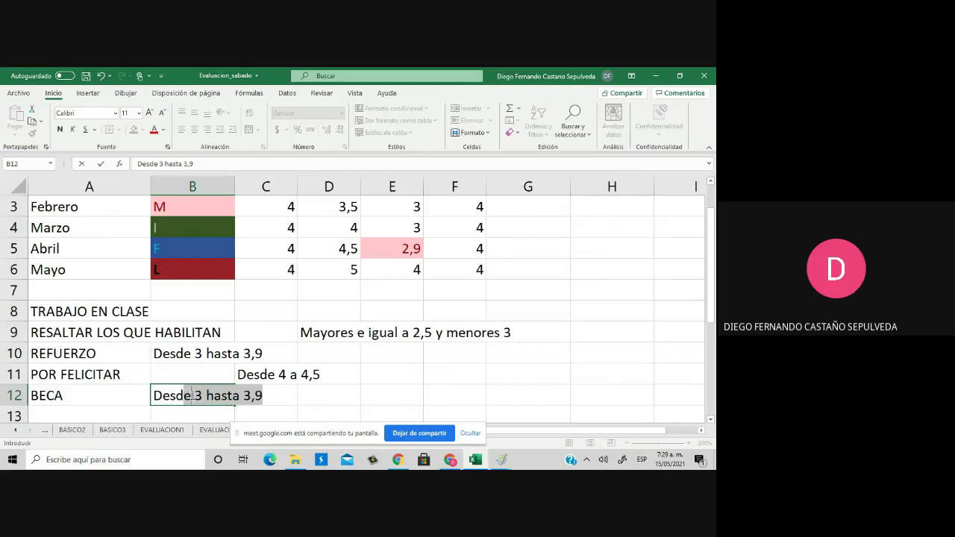
text( 4,6 a 5)
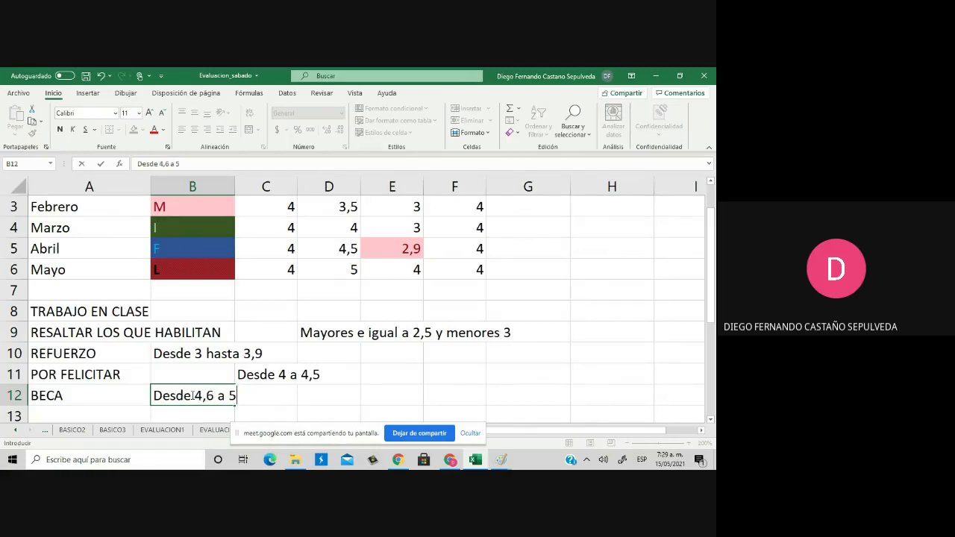
key(Tab)
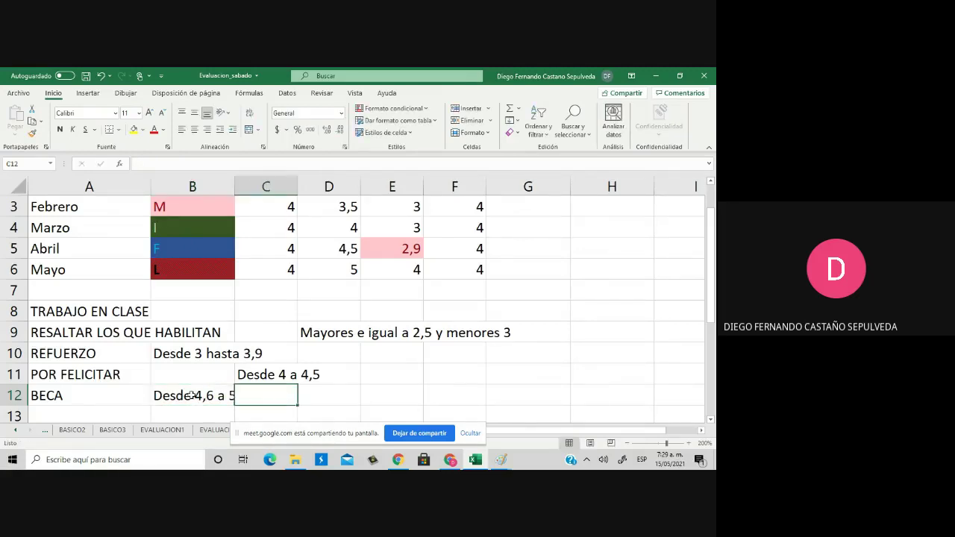
key(Down)
key(Down)
key(Left)
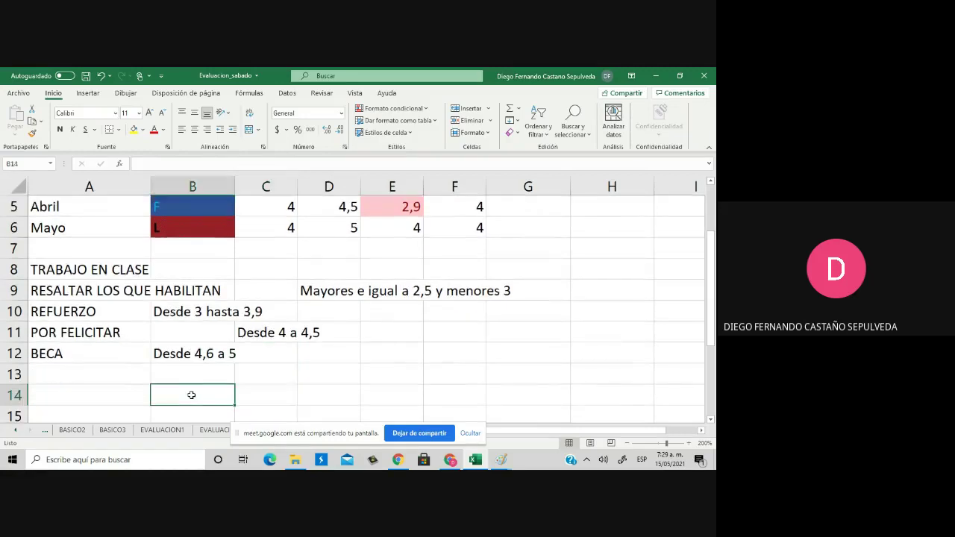
click(48, 295)
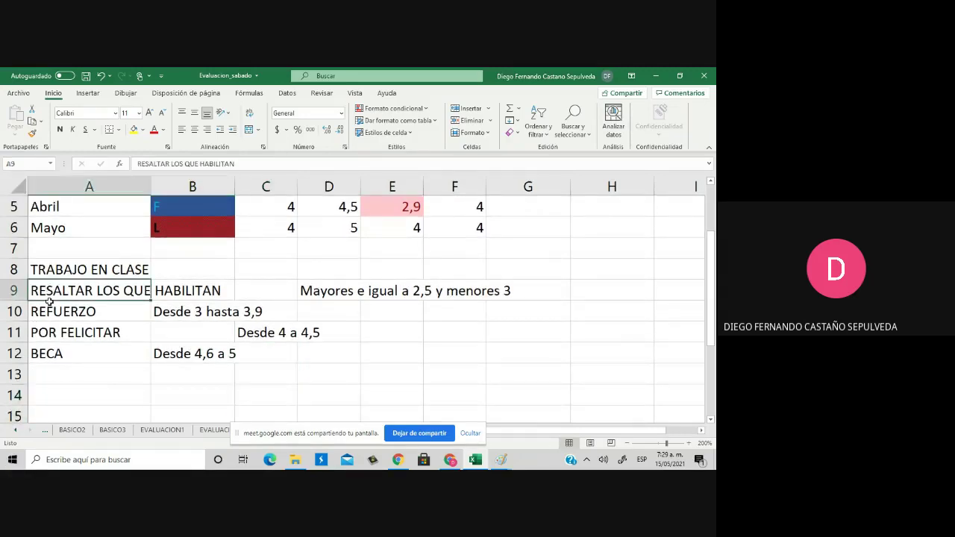
drag(49, 300, 51, 351)
click(130, 359)
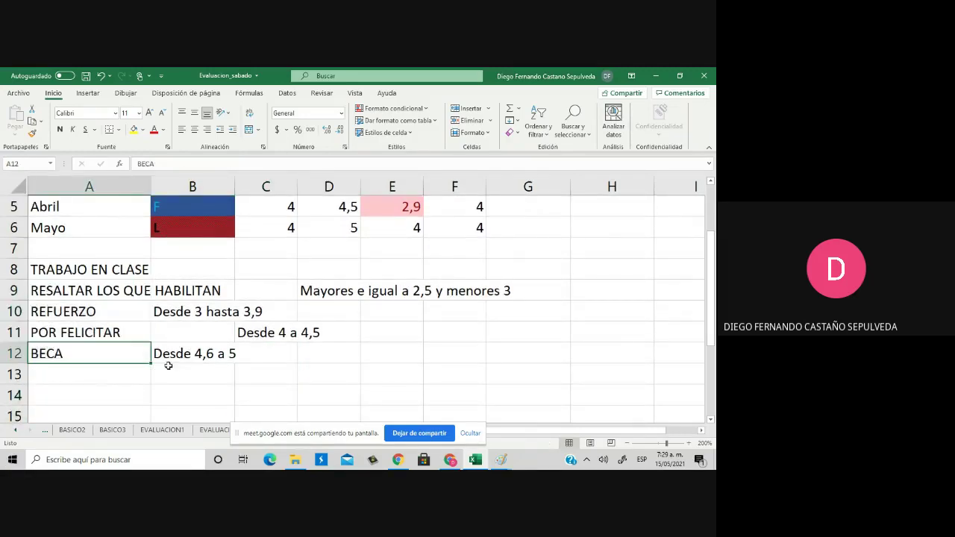
scroll(221, 358, up, 2)
click(266, 251)
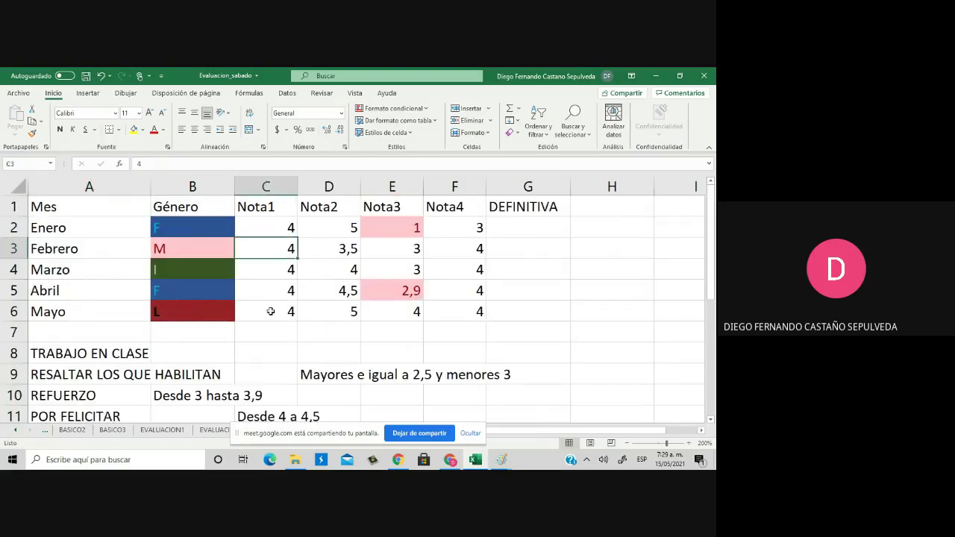
Calculate Enero's DEFINITIVA in G2 as the average (Promedio) of its four Nota grades, C2:F2
mouse_move(518, 225)
mouse_down()
mouse_move(525, 312)
mouse_move(525, 223)
mouse_up()
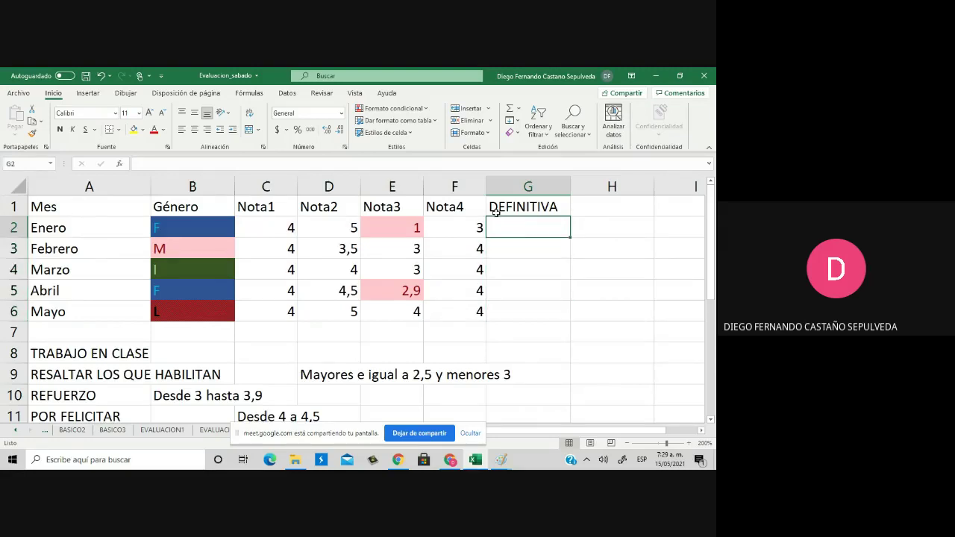
click(518, 108)
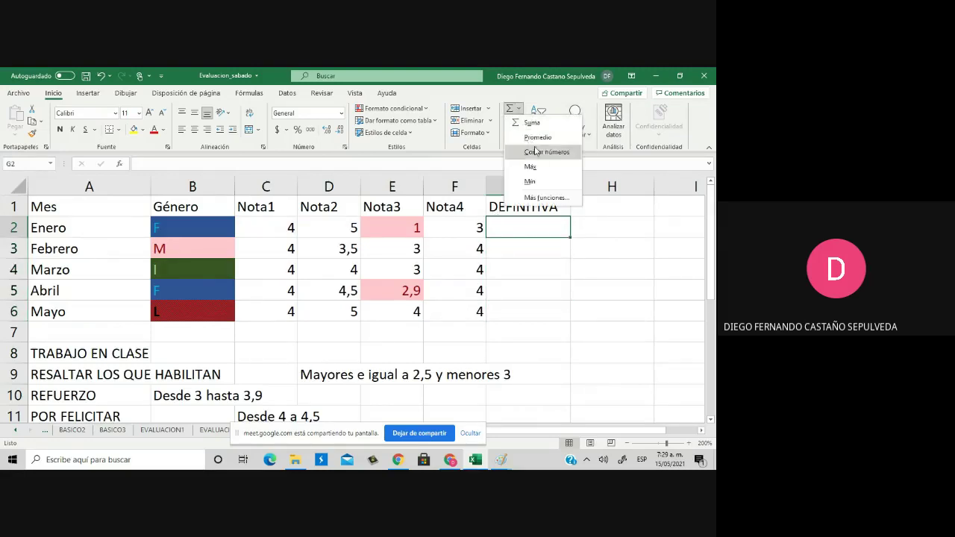
click(531, 138)
key(Return)
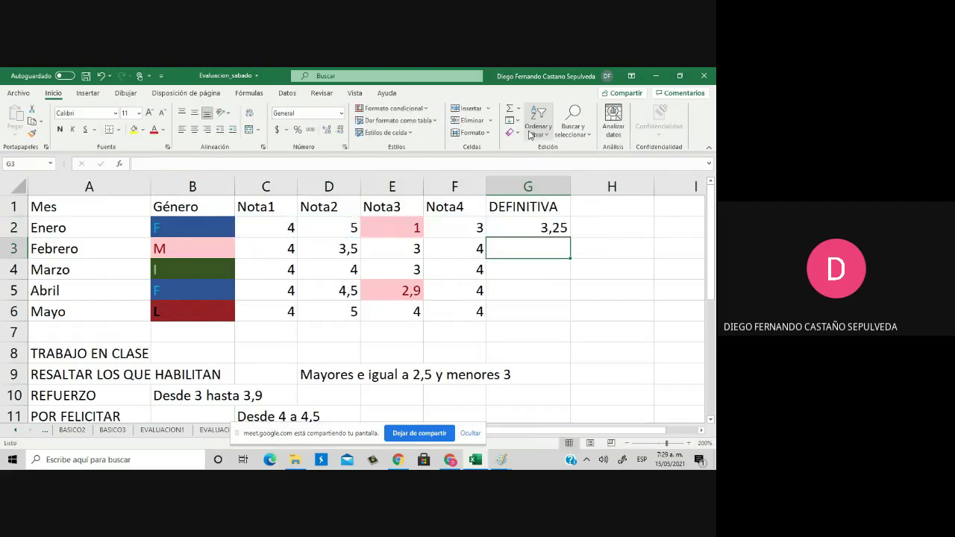
click(554, 226)
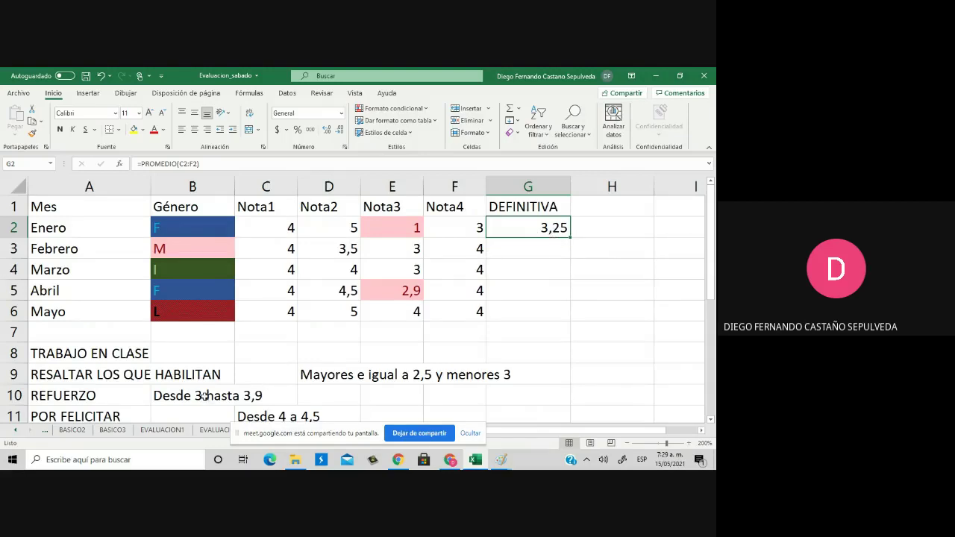
scroll(228, 365, down, 2)
scroll(208, 365, up, 1)
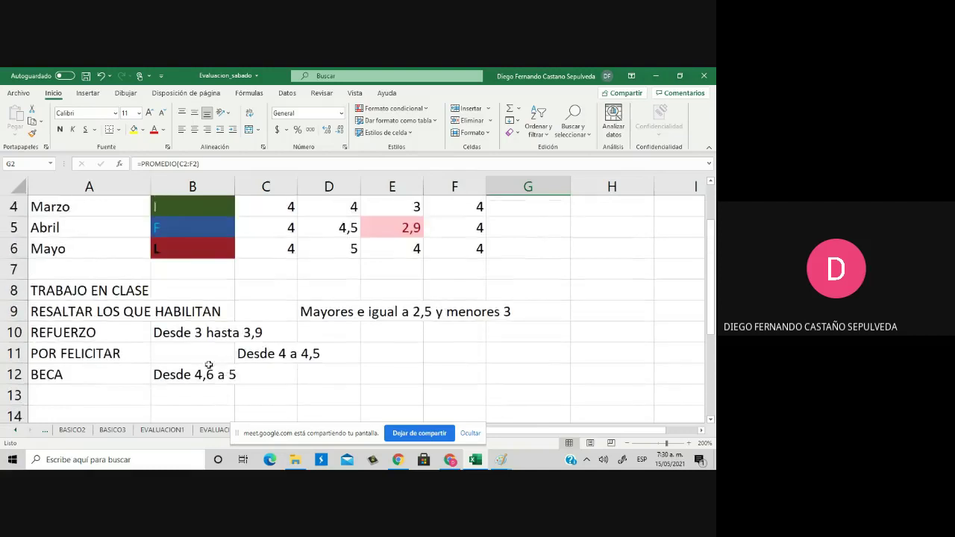
click(159, 359)
click(159, 302)
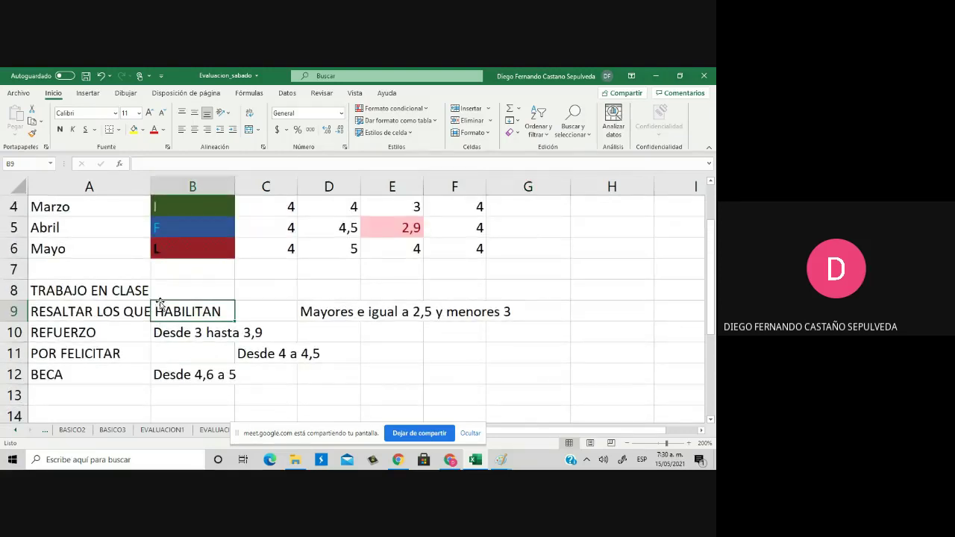
click(163, 291)
scroll(230, 295, up, 2)
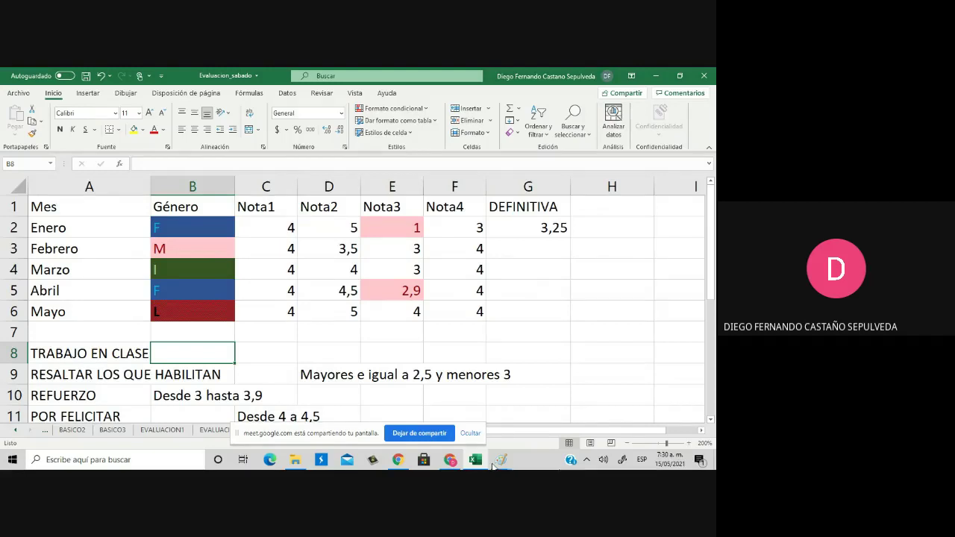
mouse_move(452, 461)
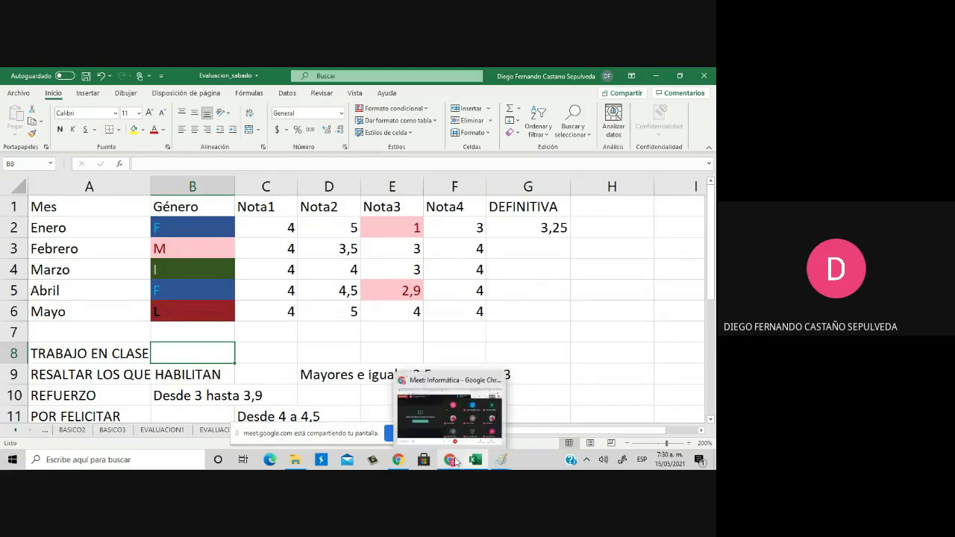
click(576, 333)
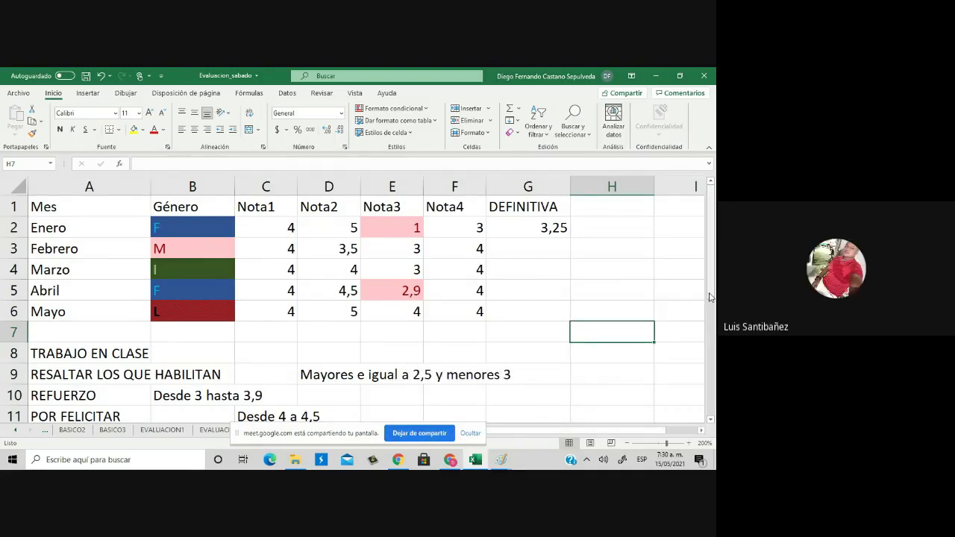
mouse_move(709, 297)
mouse_down()
mouse_move(712, 313)
mouse_move(713, 287)
mouse_up()
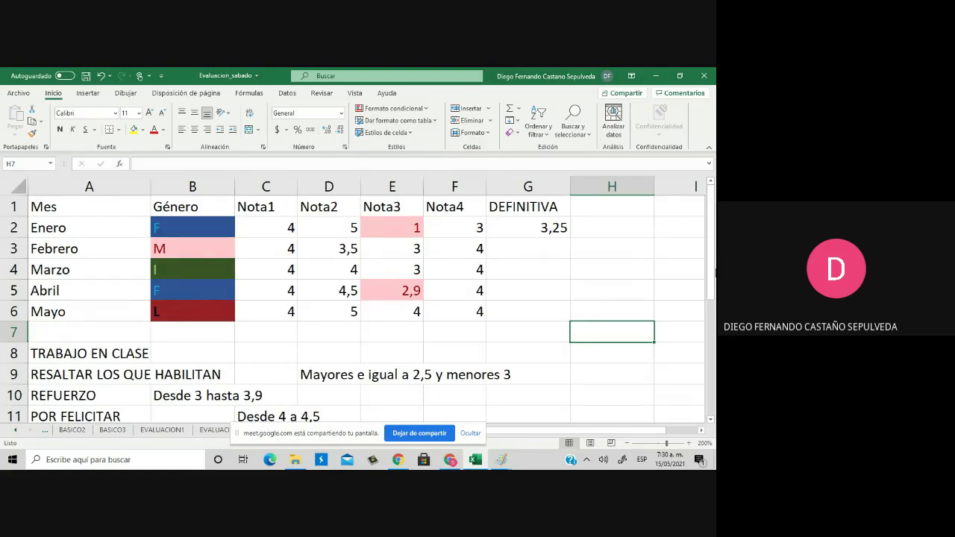
click(283, 359)
click(208, 357)
click(279, 351)
click(208, 350)
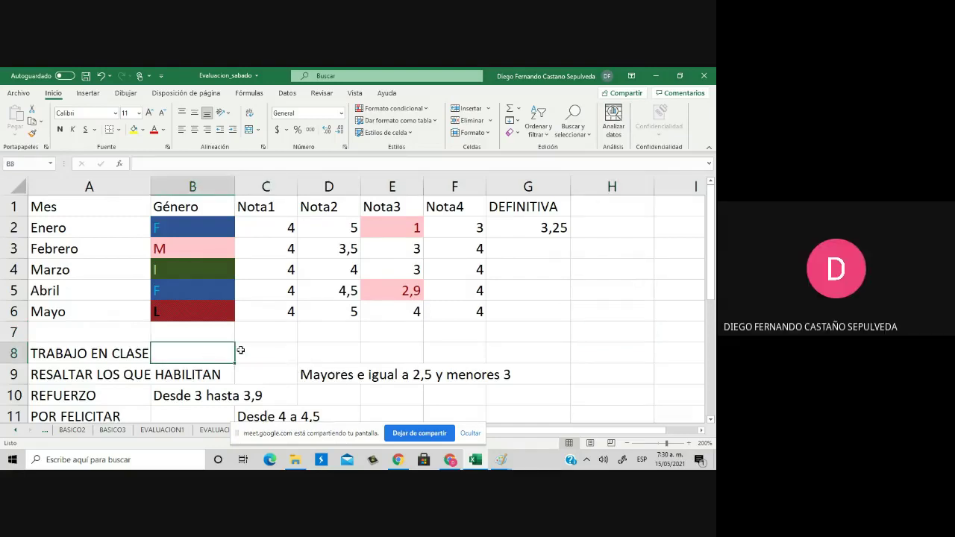
click(247, 350)
click(309, 347)
click(275, 355)
click(216, 356)
click(250, 355)
click(217, 360)
Move the screen-sharing bar clear of the sheet tabs and make the TRABAJO EN CLASE heading in A8 bold
drag(273, 435, 302, 468)
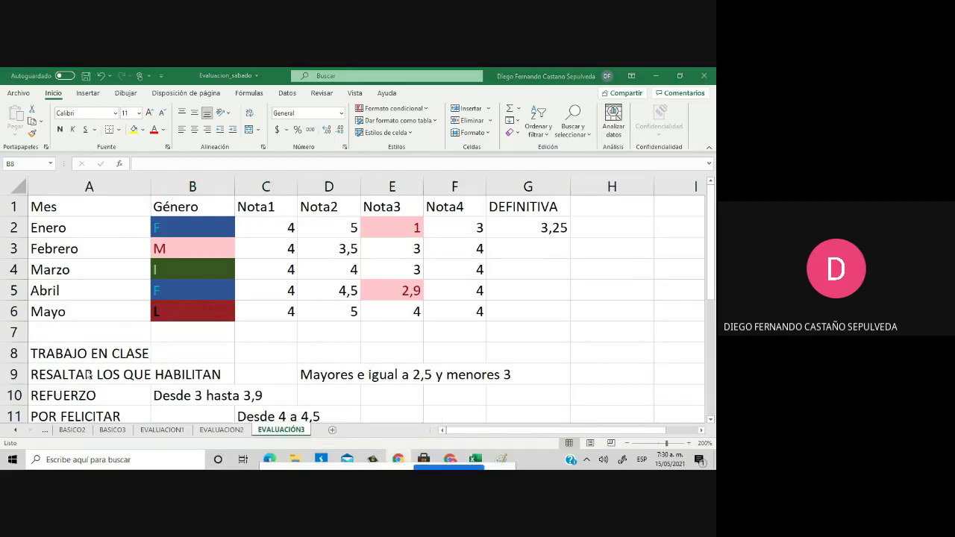
click(77, 355)
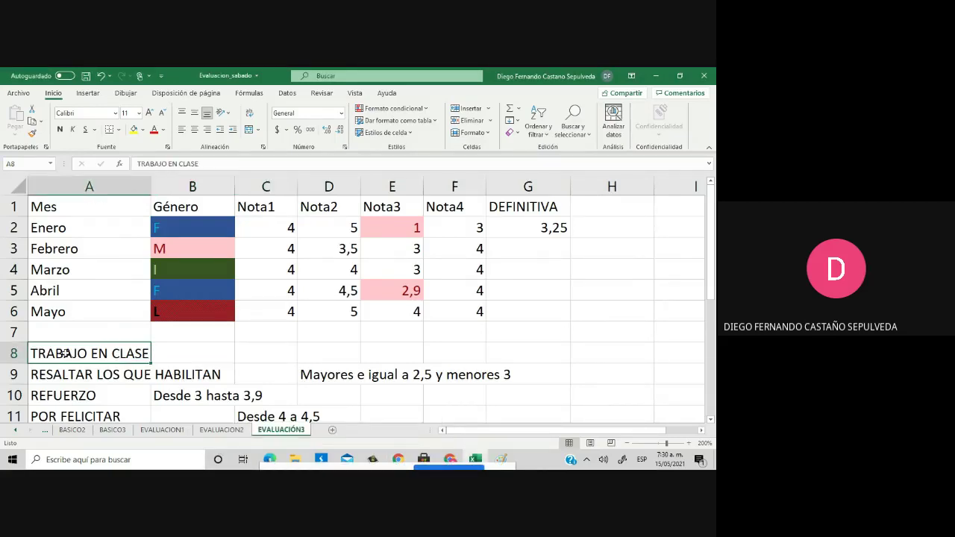
click(59, 129)
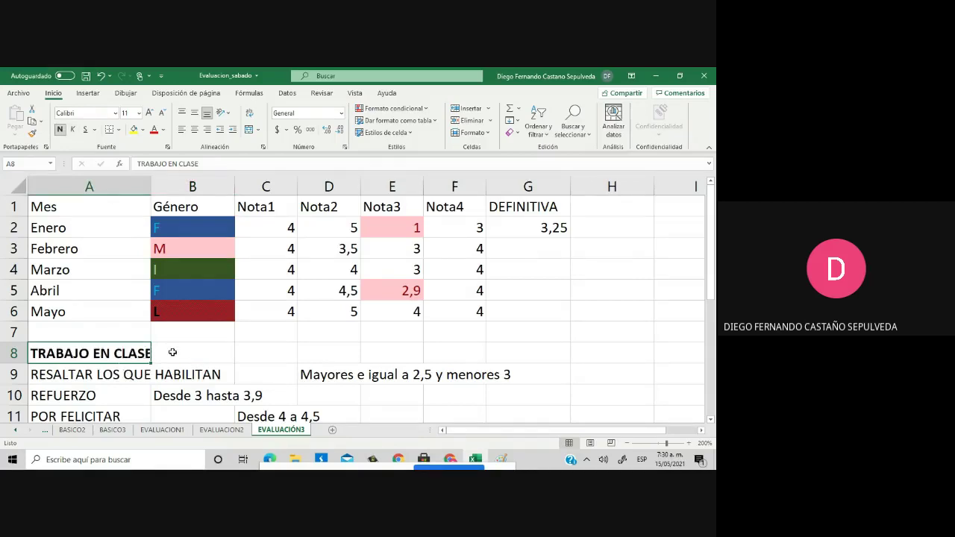
click(172, 352)
click(147, 352)
click(213, 357)
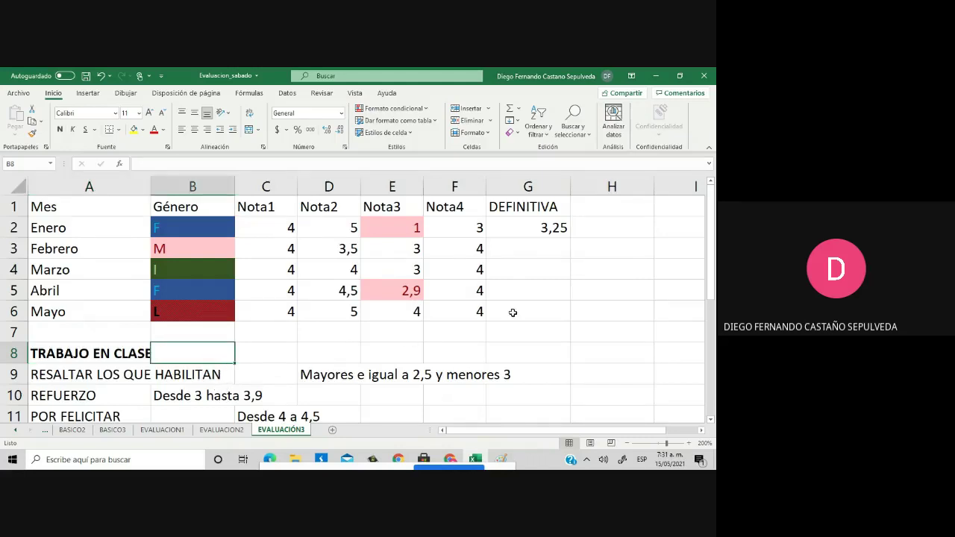
drag(518, 221, 525, 271)
Enter DEFINITIVA in B8 beside the TRABAJO EN CLASE heading and format it in bold red
click(193, 360)
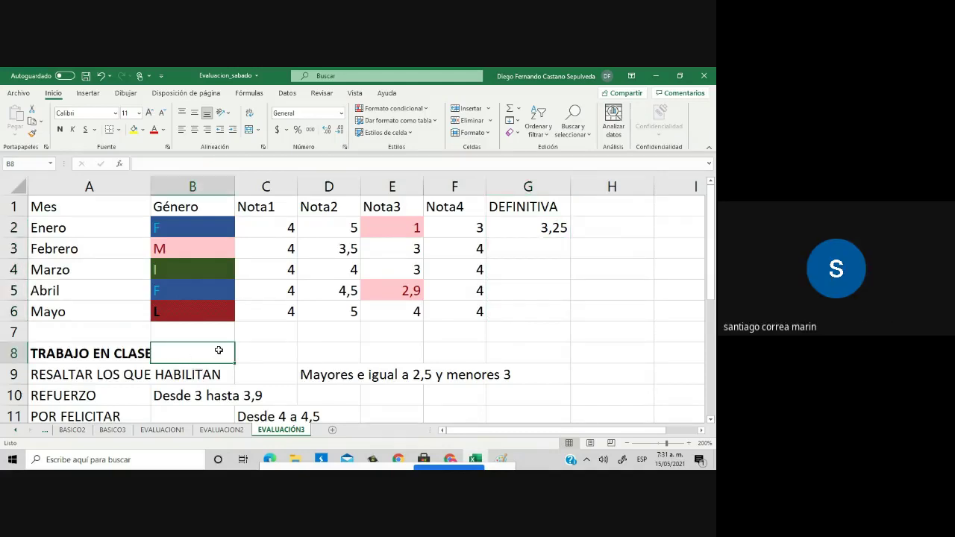
text(DEFINITIVA)
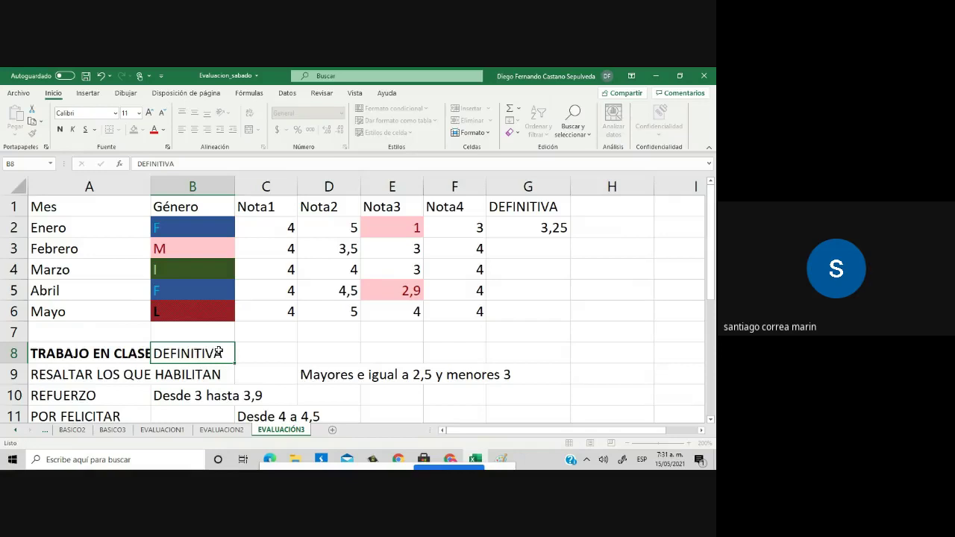
key(Return)
click(217, 352)
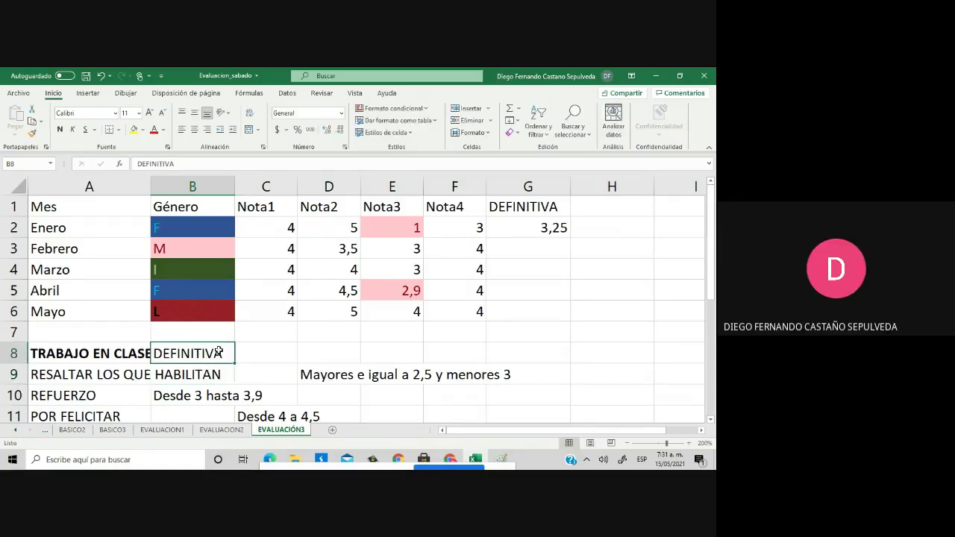
key(ctrl+n)
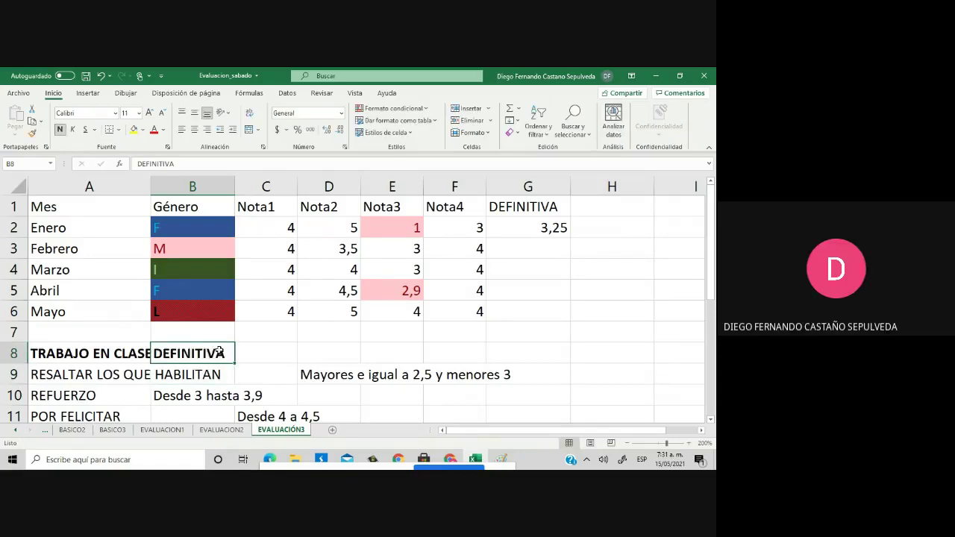
click(153, 130)
click(276, 335)
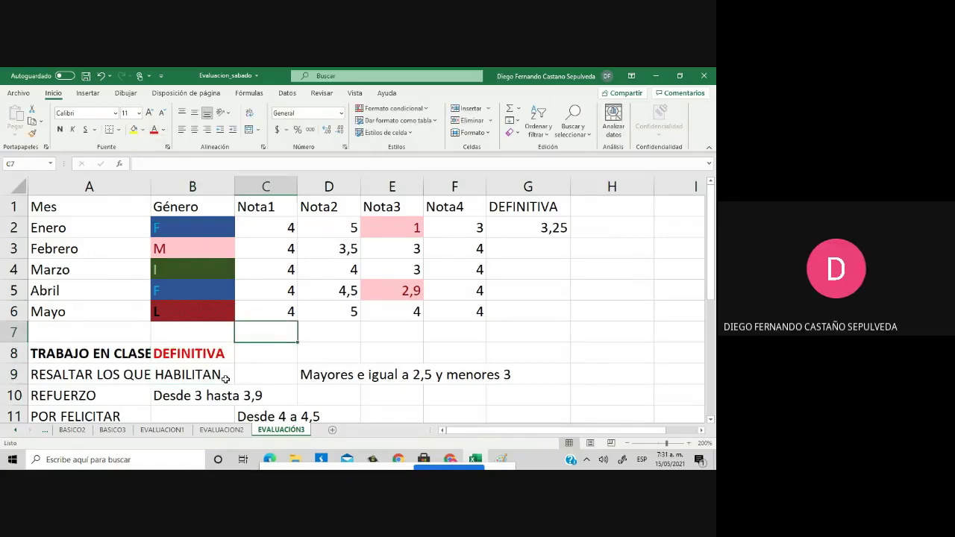
click(195, 360)
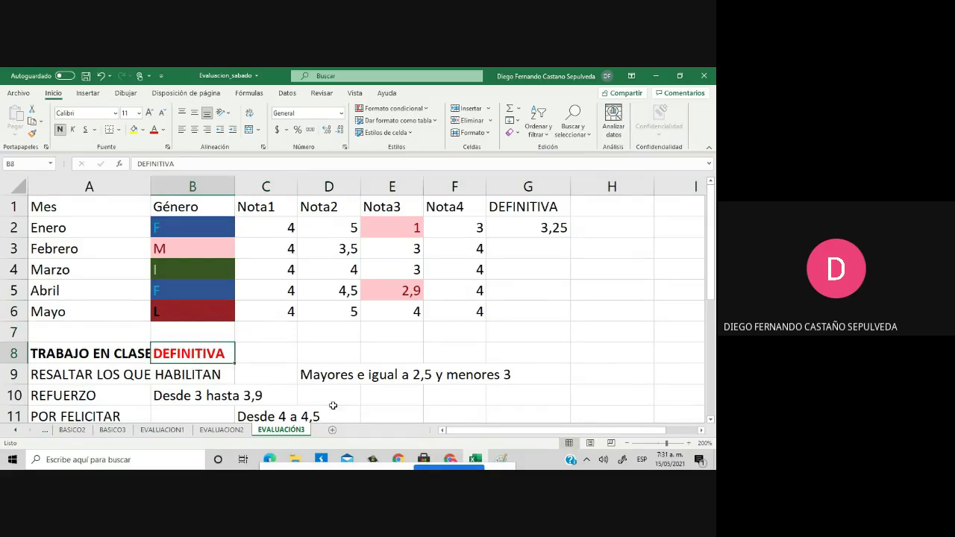
Enter the instruction "Calcular la definitiva y aplicar el formato condicional a los resultados" in A14 below the task list
scroll(333, 402, down, 2)
click(132, 351)
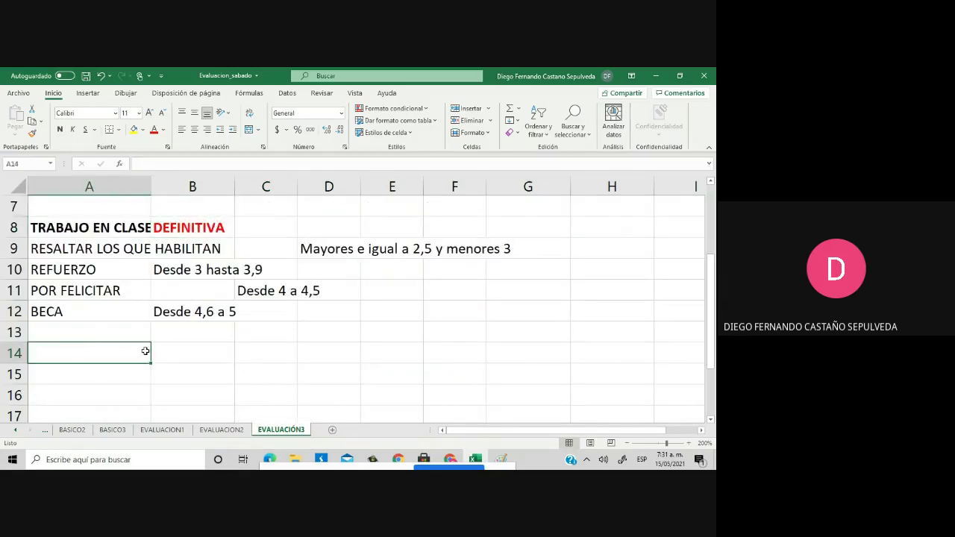
text(Calcular)
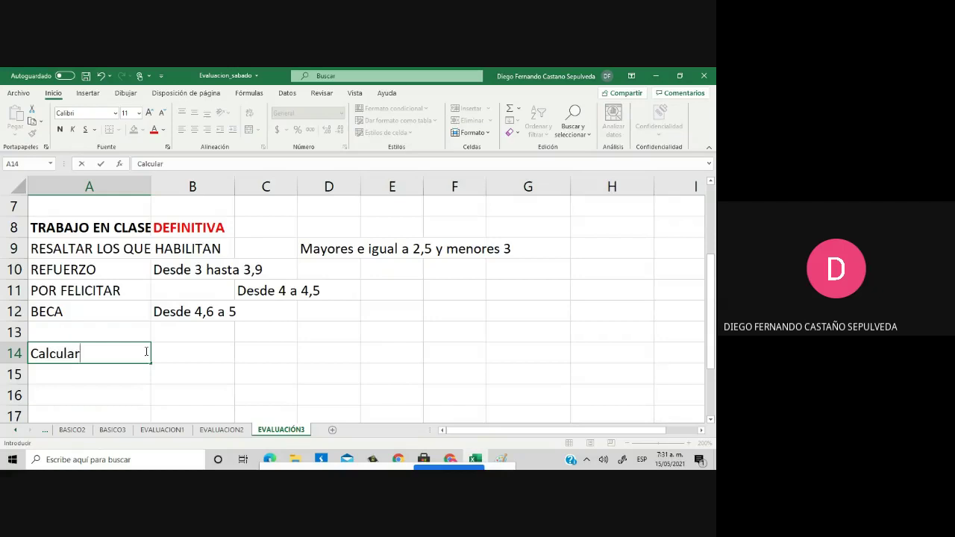
text( la definitiva )
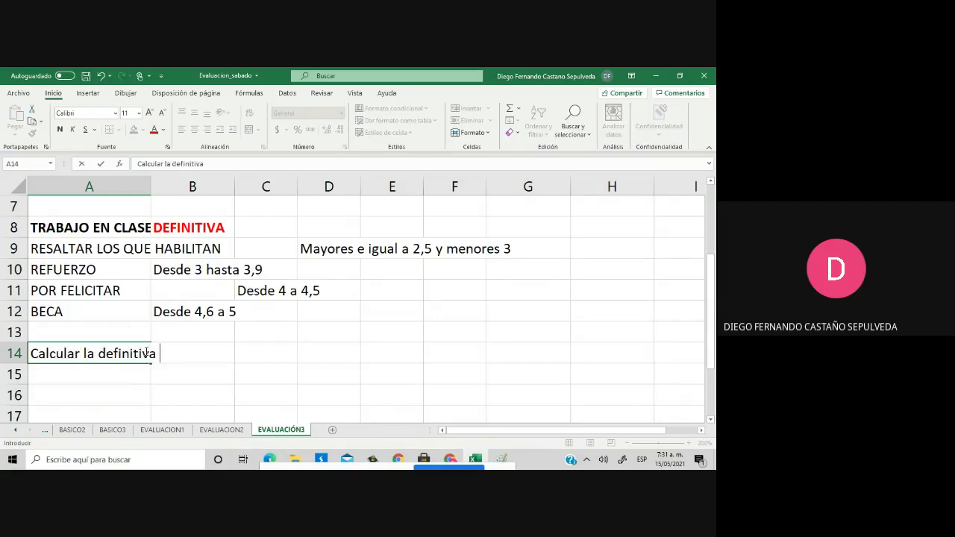
text(y realizar)
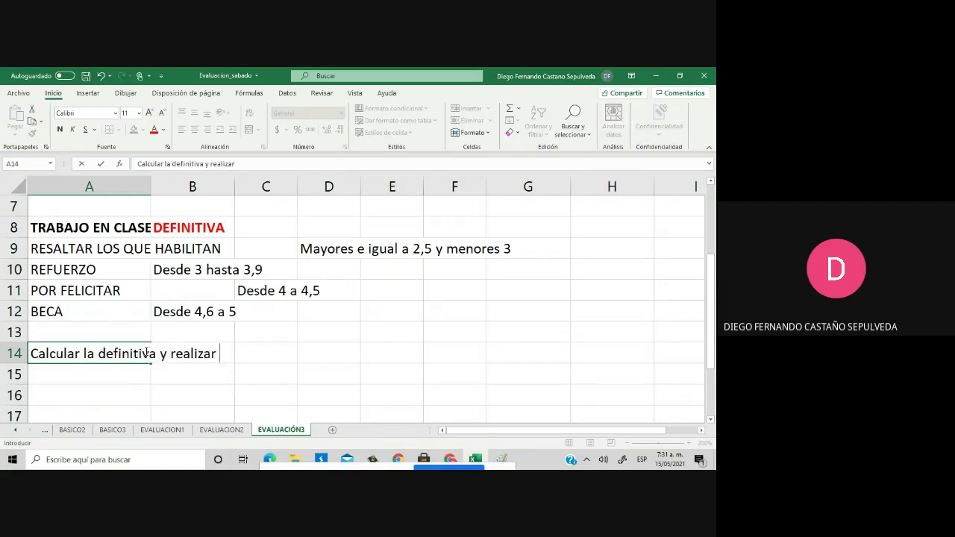
key(BackSpace)
key(BackSpace)
key(BackSpace)
key(BackSpace)
key(BackSpace)
key(BackSpace)
key(BackSpace)
key(BackSpace)
text(aplicar el formato c)
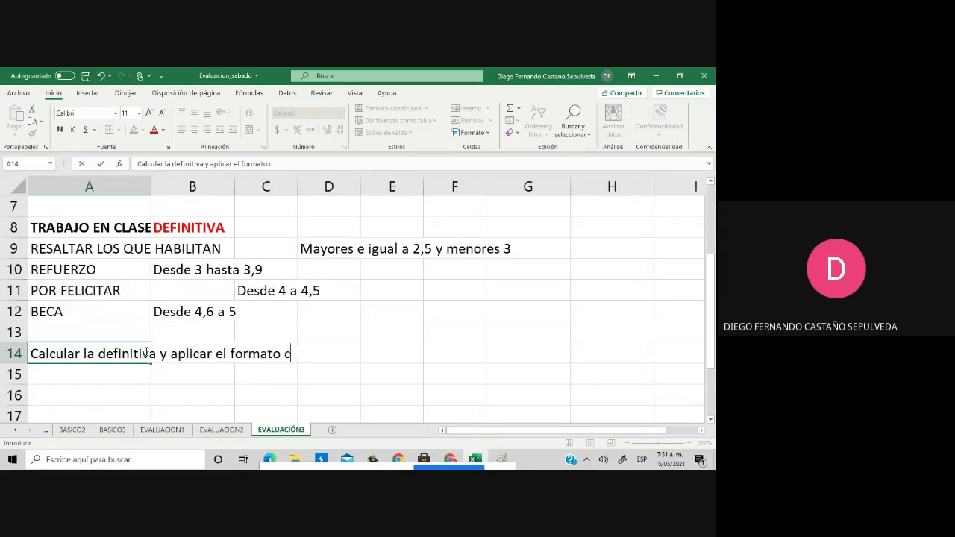
text(ondicional )
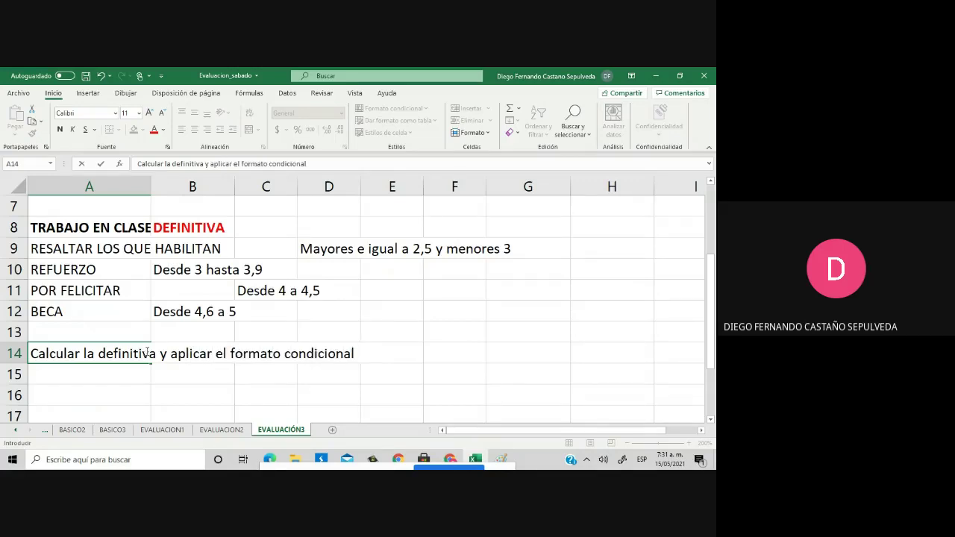
text(a los resultados)
key(Return)
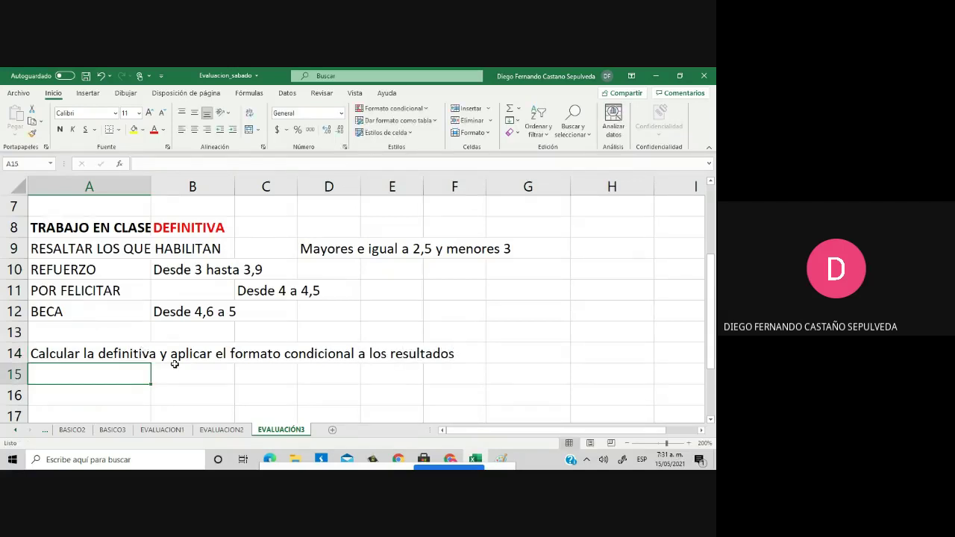
scroll(174, 364, up, 2)
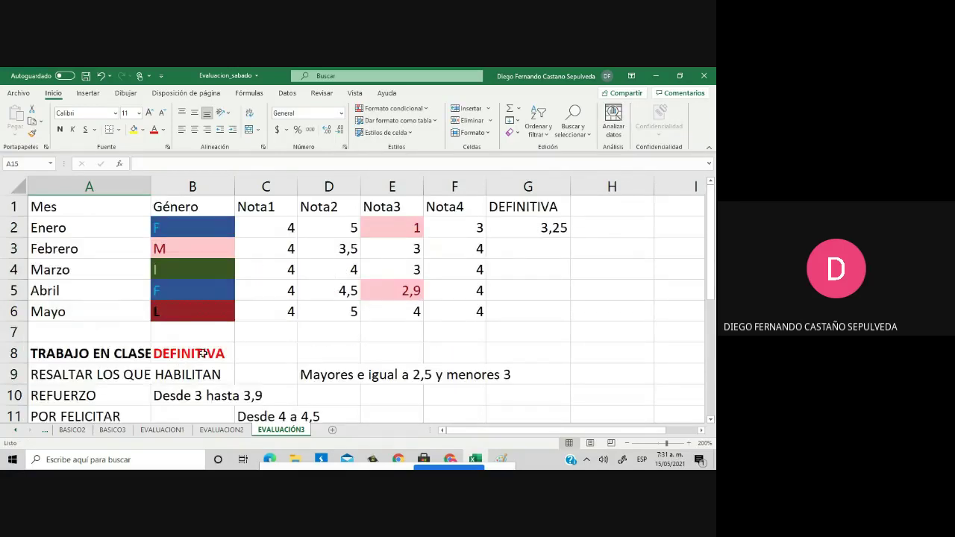
click(553, 201)
mouse_move(502, 460)
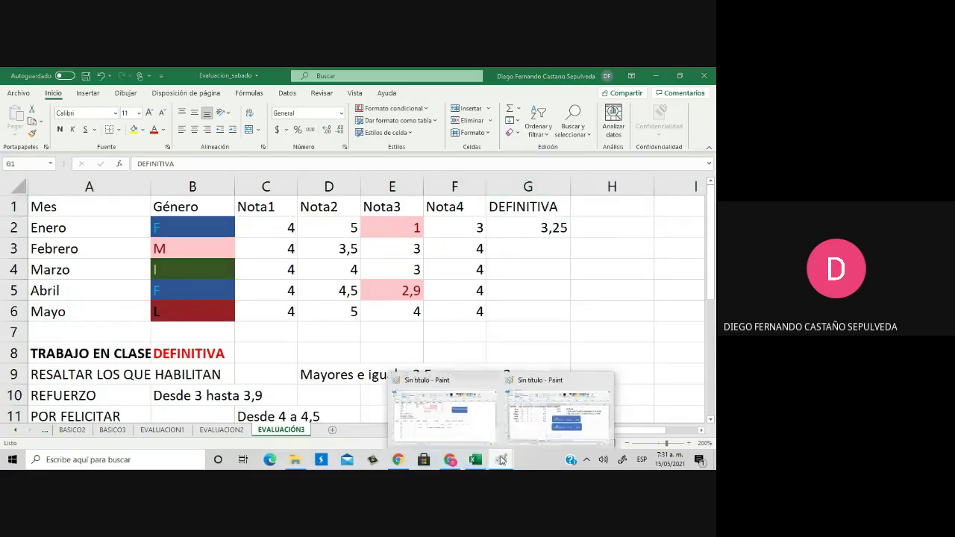
click(477, 418)
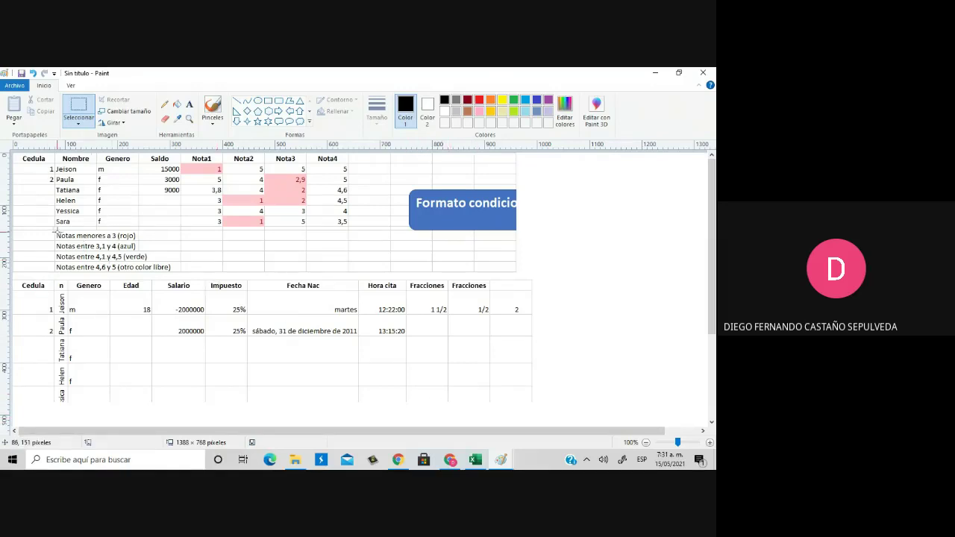
drag(47, 231, 192, 273)
key(ctrl+c)
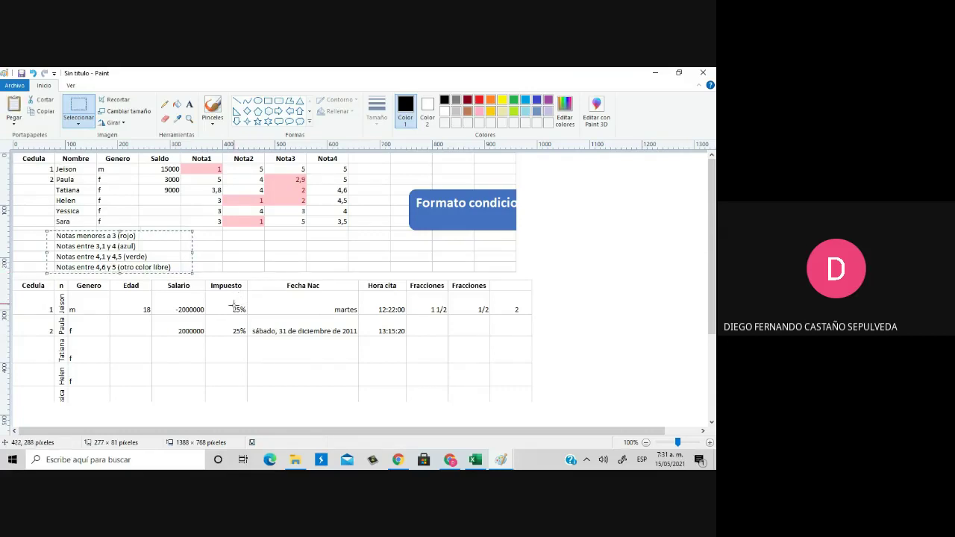
key(alt+Tab)
click(539, 332)
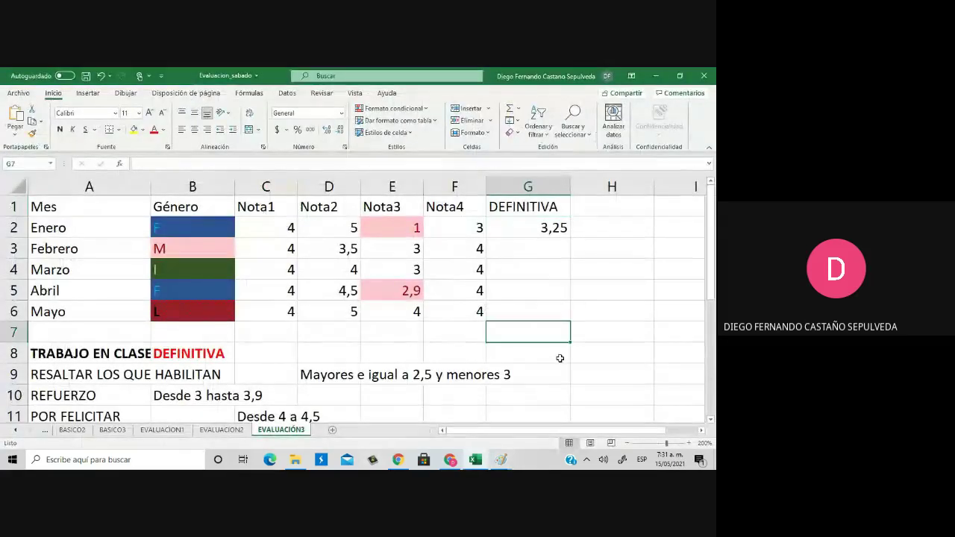
key(ctrl+v)
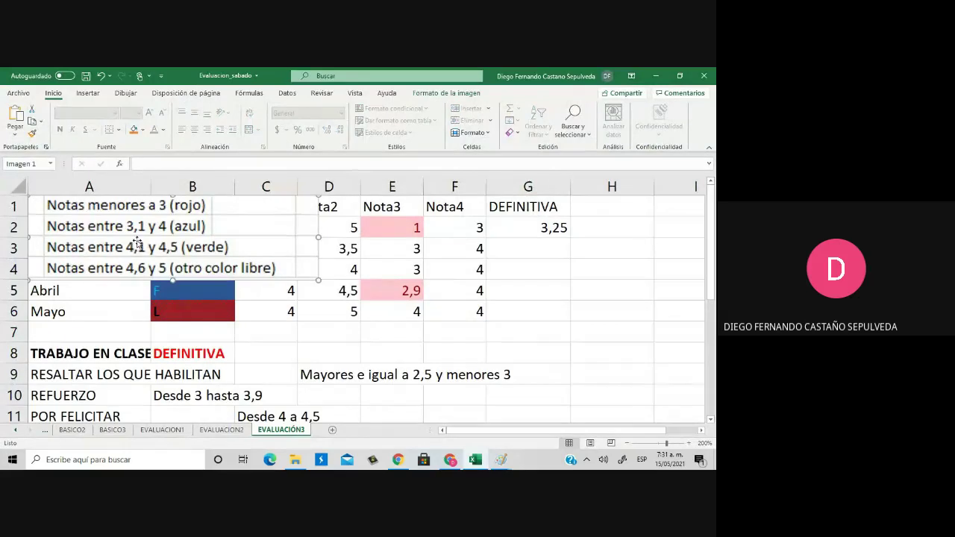
drag(136, 246, 629, 377)
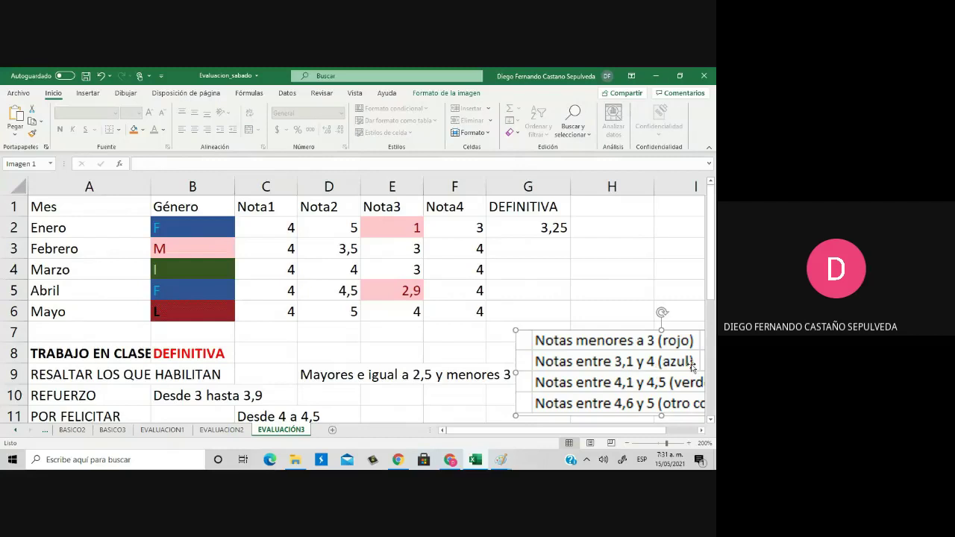
key(Delete)
click(623, 317)
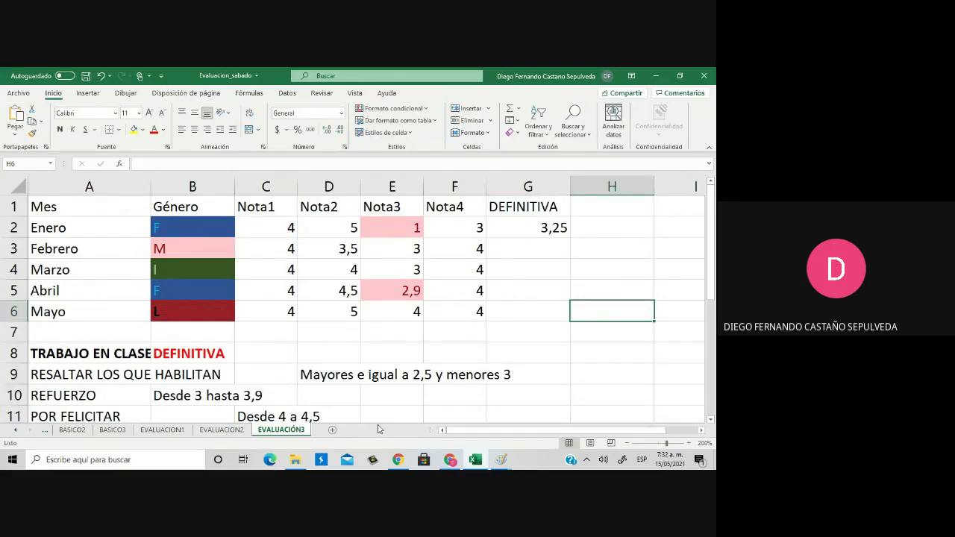
Add a new worksheet after EVALUACIÓN3 and name it EVALUACION4
click(332, 429)
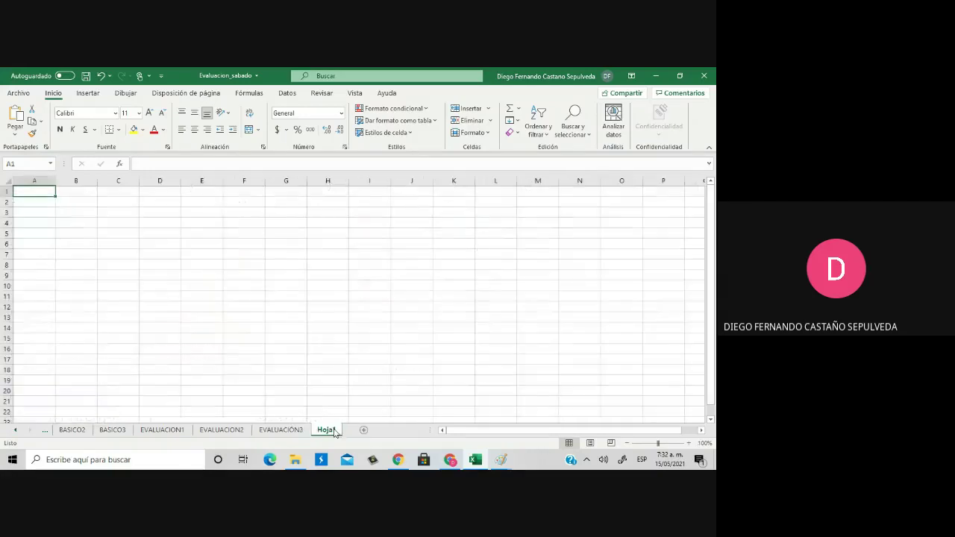
double_click(334, 431)
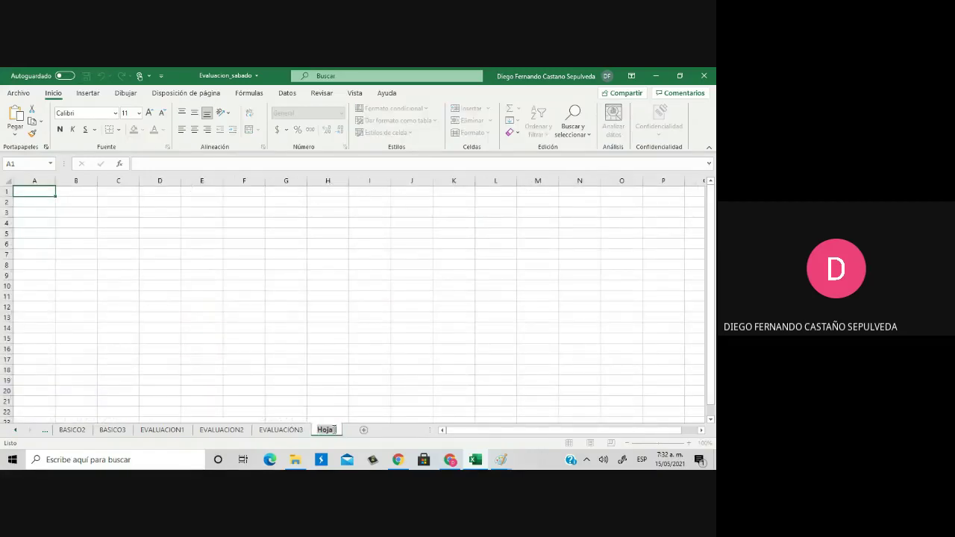
text(EVALUACION4)
key(Return)
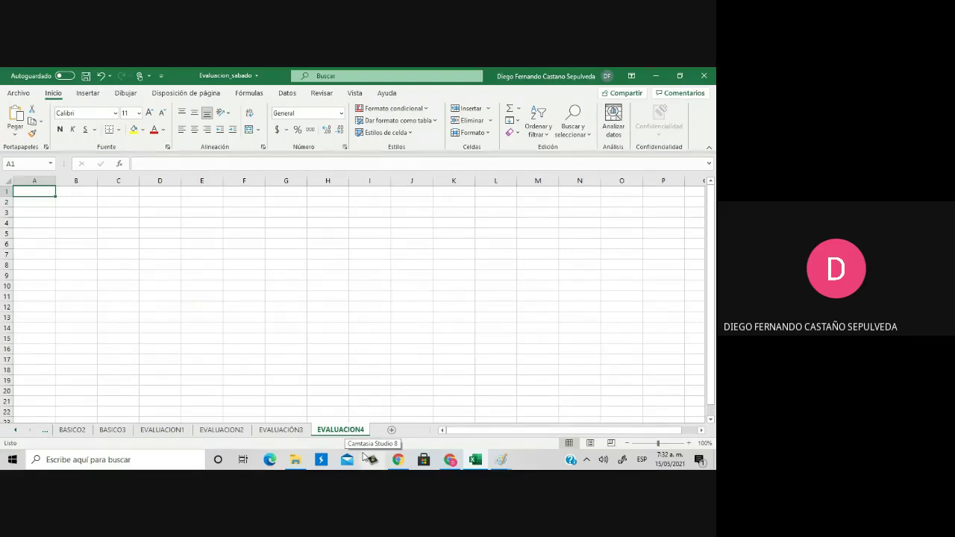
Consult the sample tables in Paint, return to Excel, enter the heading NOMBRE in A1 and widen column A
click(501, 460)
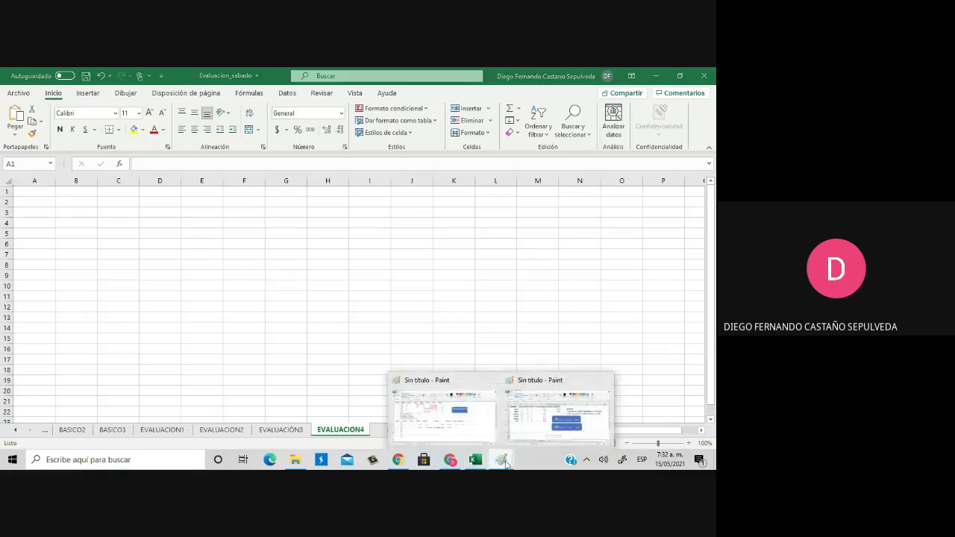
click(480, 431)
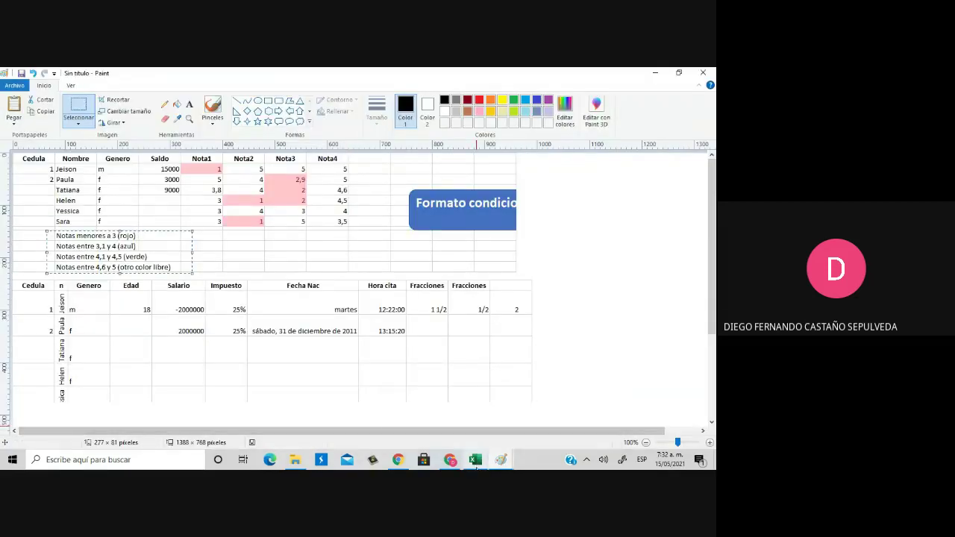
mouse_move(475, 460)
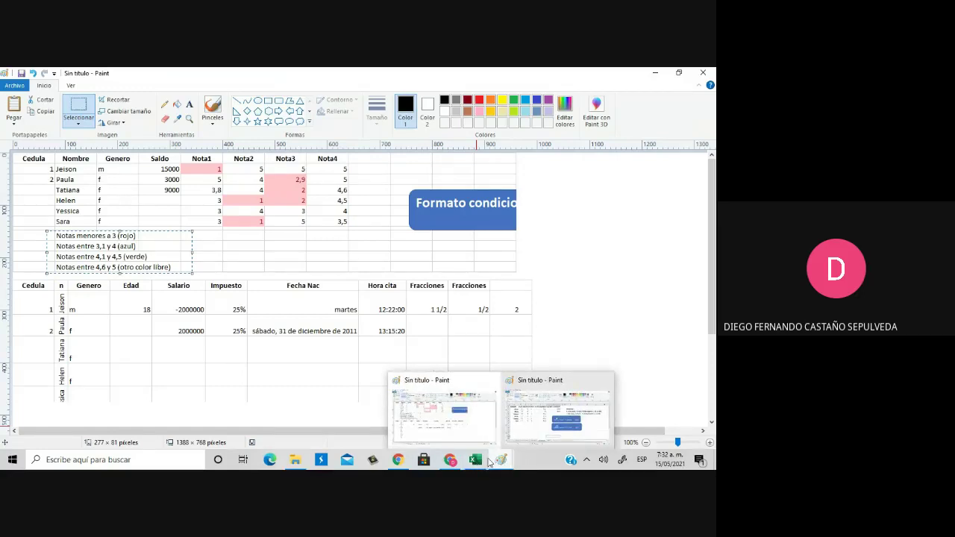
click(475, 460)
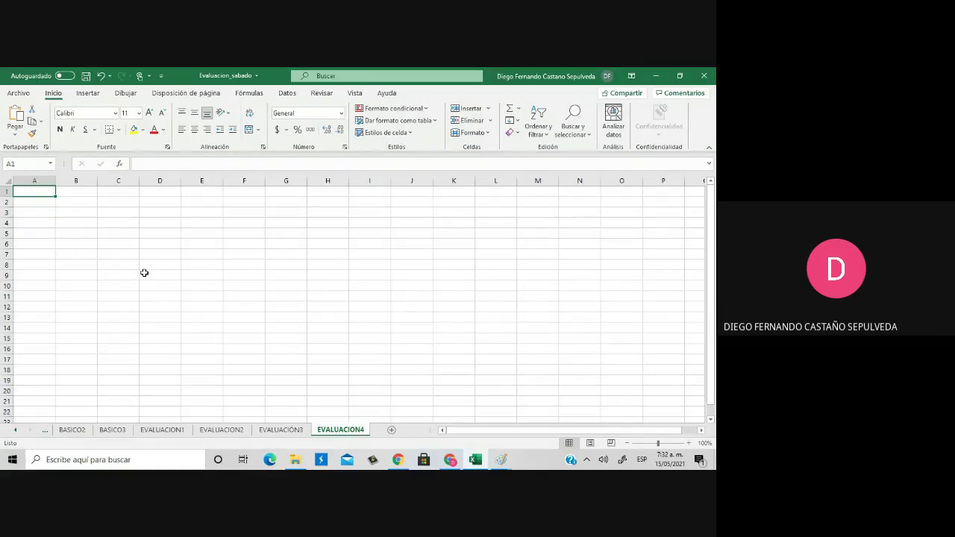
text(nom)
key(BackSpace)
key(BackSpace)
key(BackSpace)
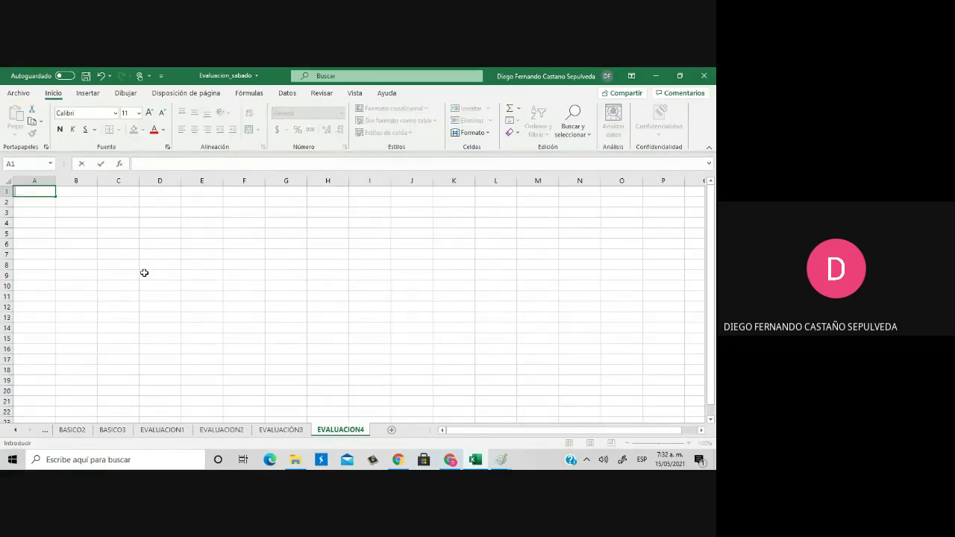
text(NOMBRE)
key(Tab)
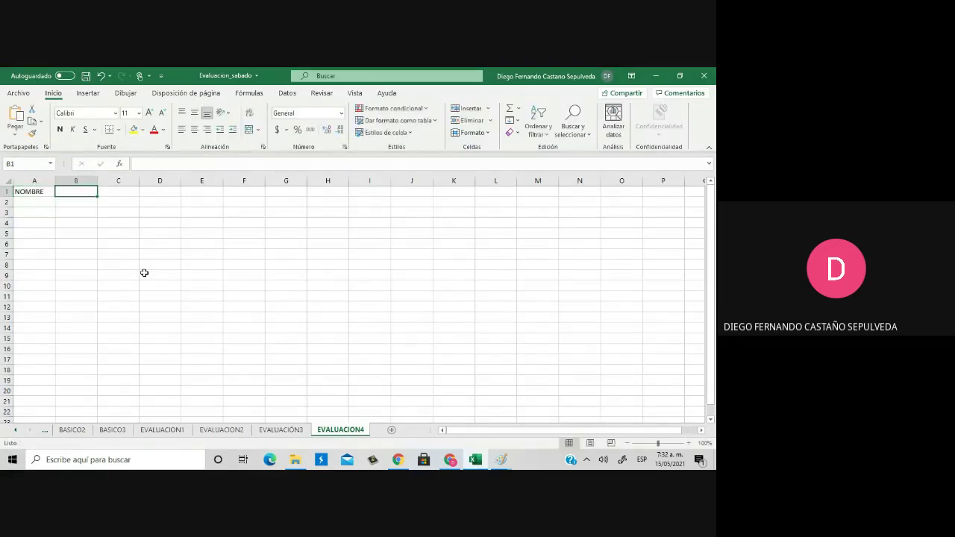
mouse_move(55, 180)
mouse_down()
mouse_move(129, 181)
mouse_move(73, 180)
mouse_up()
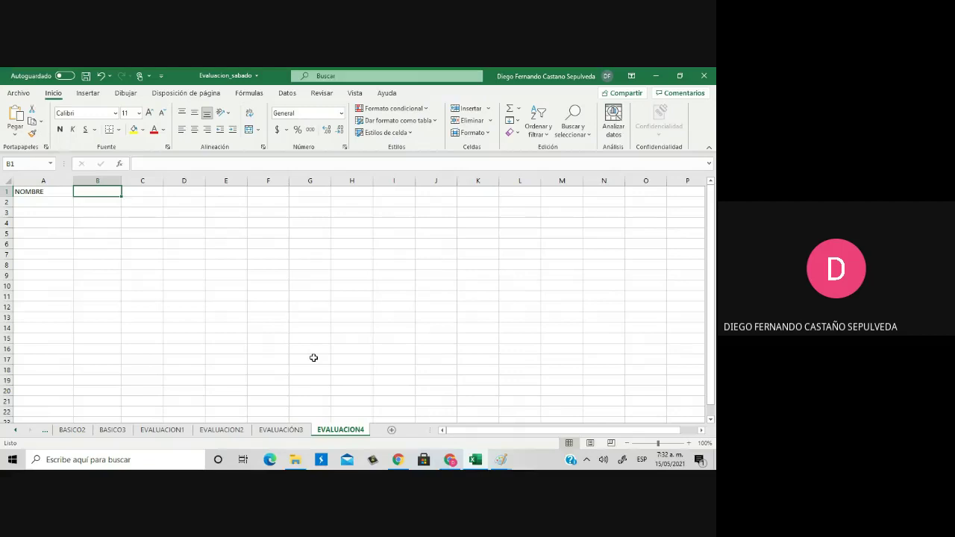
Enter the headings EDAD, TELEFONO, FECHA and HORA in B1:E1
text(EDAD)
key(Tab)
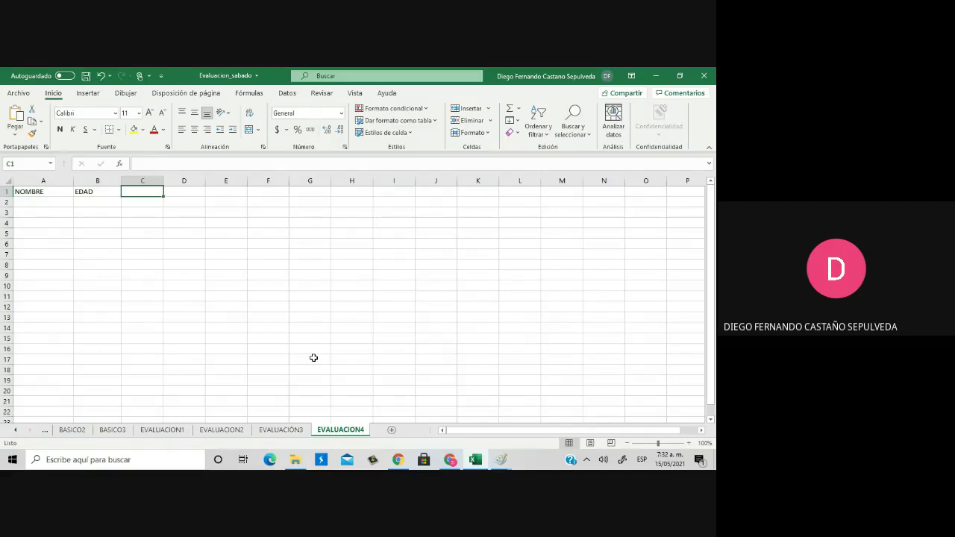
text(TELEFONO)
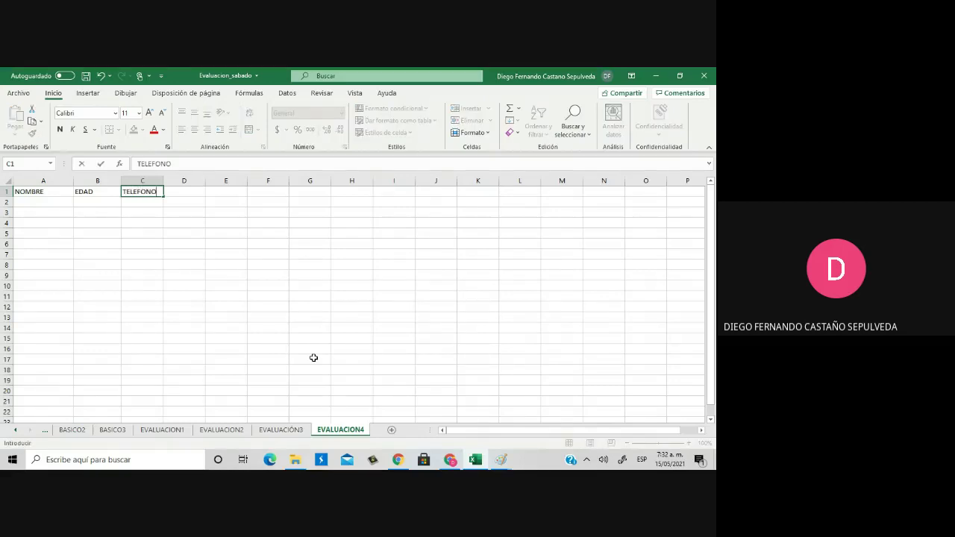
key(Tab)
text(FECHA)
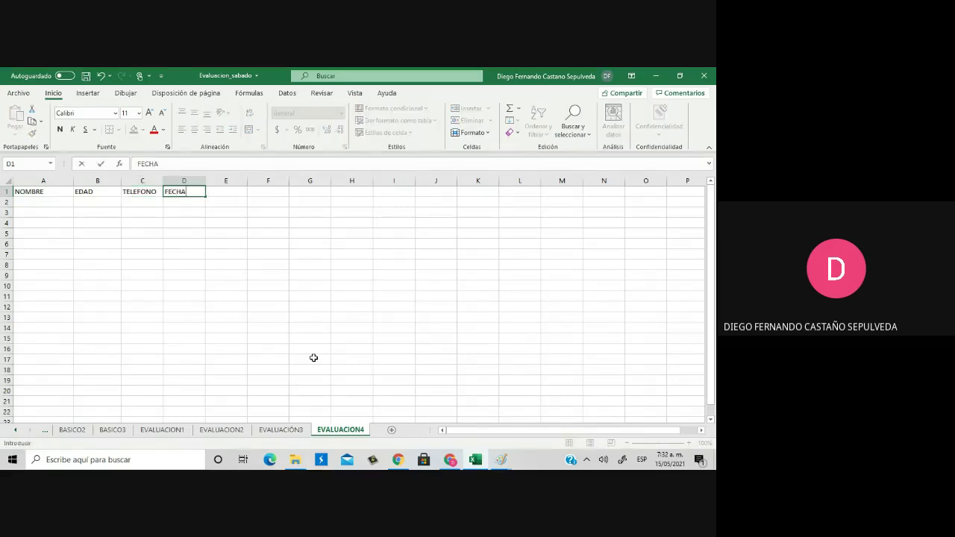
key(Tab)
text(HORA)
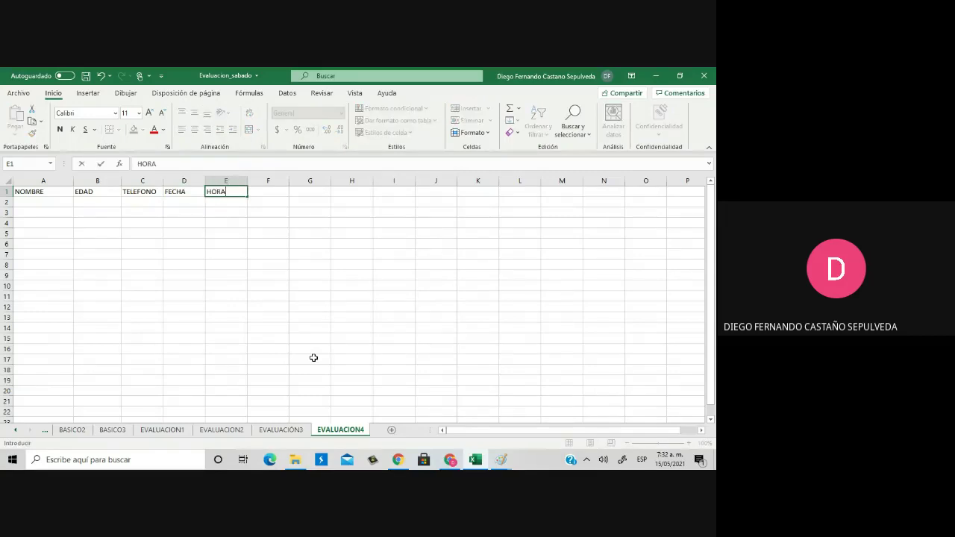
key(Tab)
Consult the sample tables in Paint, return to Excel and extend the FECHA heading in D1 to FECHA NACI
mouse_move(501, 463)
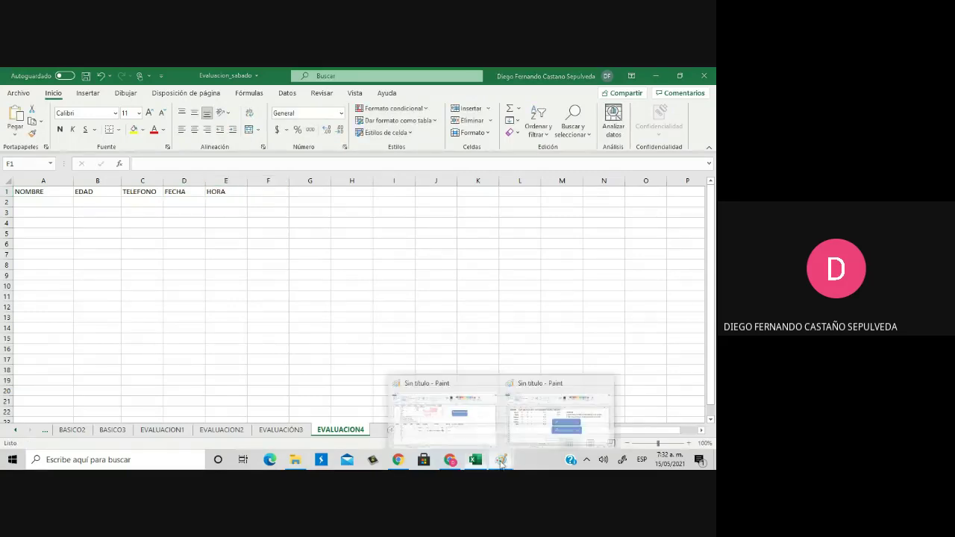
click(481, 425)
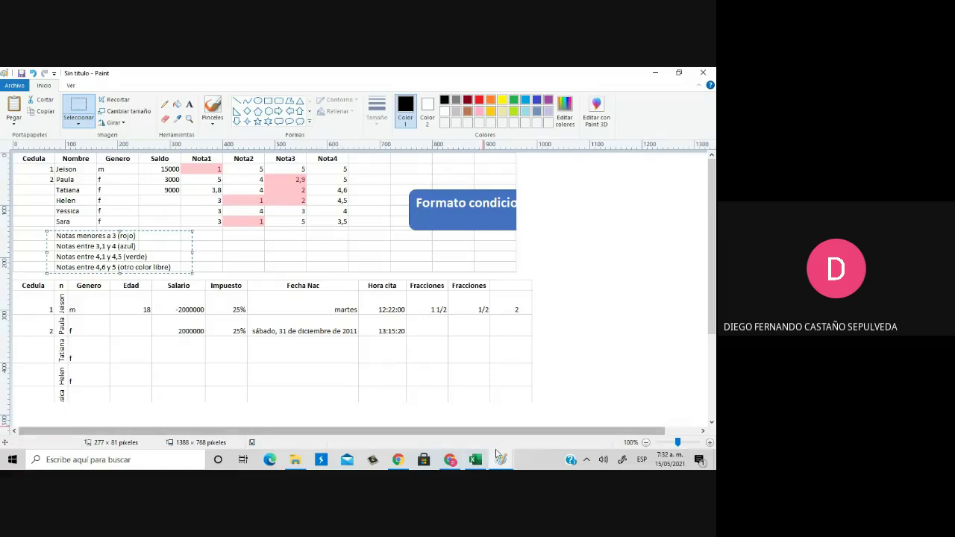
mouse_move(479, 464)
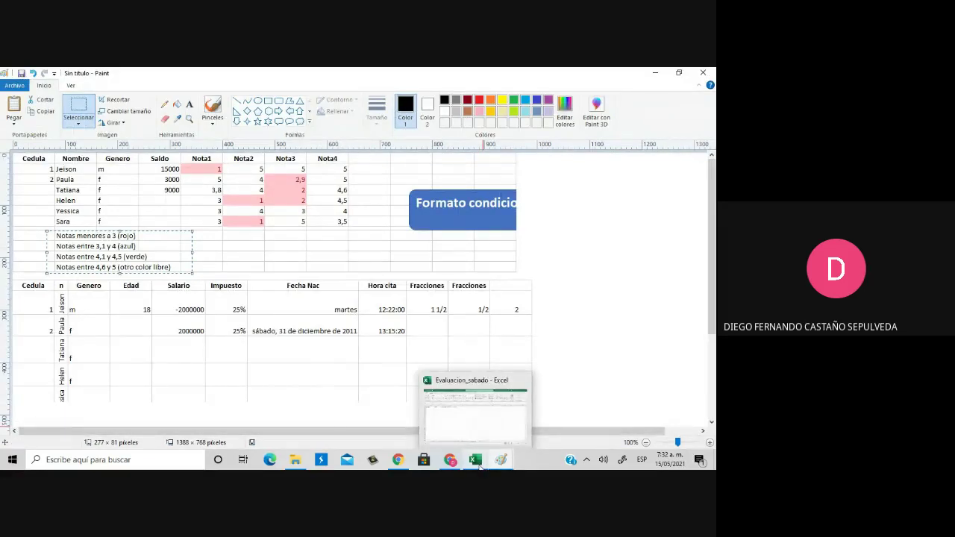
click(478, 466)
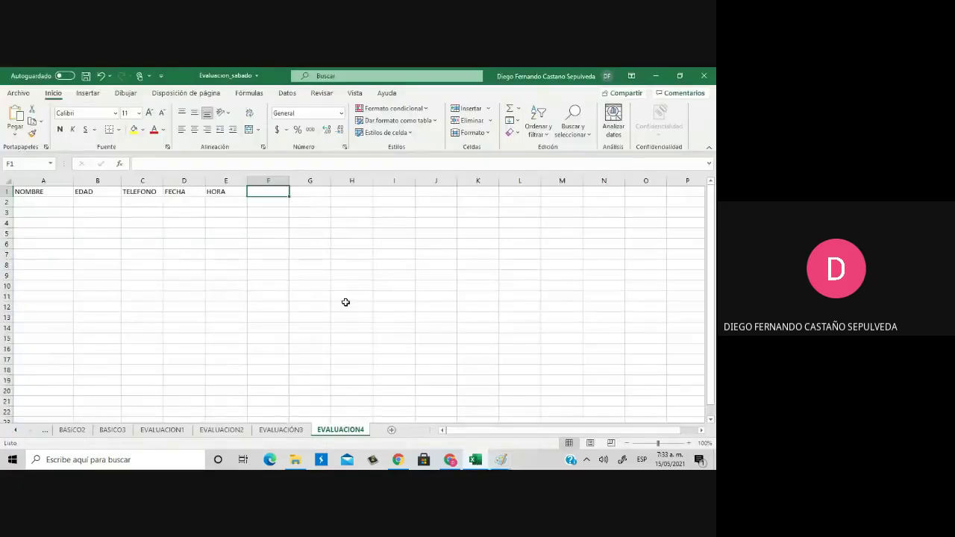
key(Left)
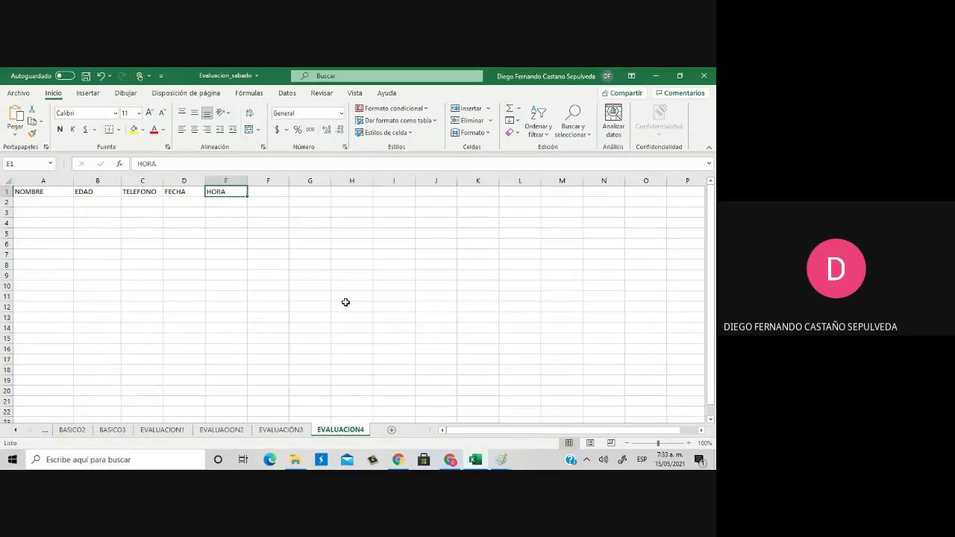
key(Left)
key(Left)
key(Right)
click(171, 162)
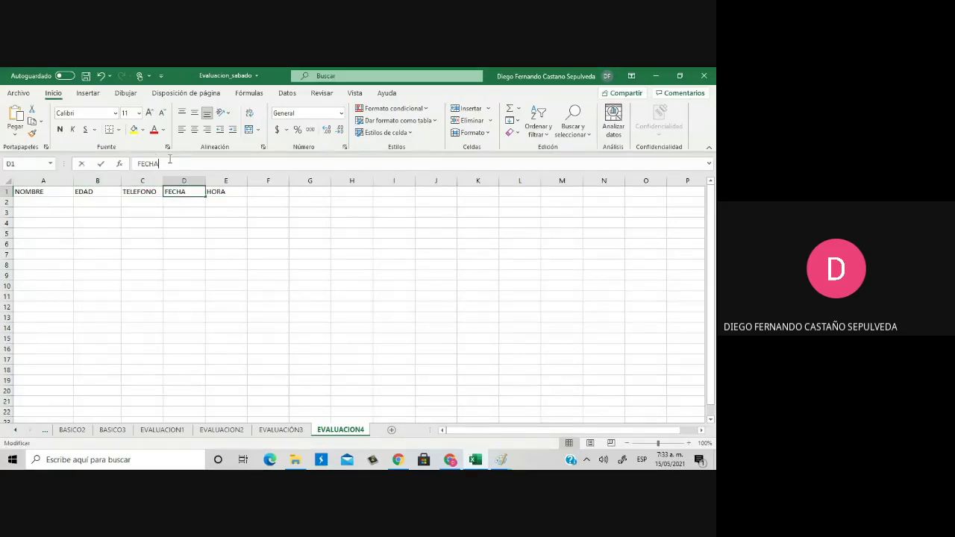
text(NACI)
key(Tab)
Enter the heading FRACCIONES in F1, after the HORA column
key(Tab)
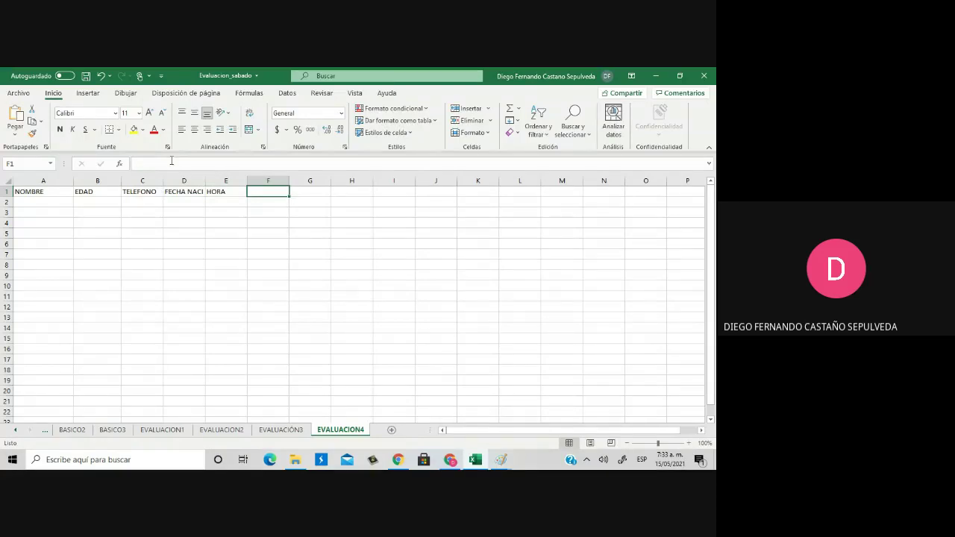
text(FRACCIONA)
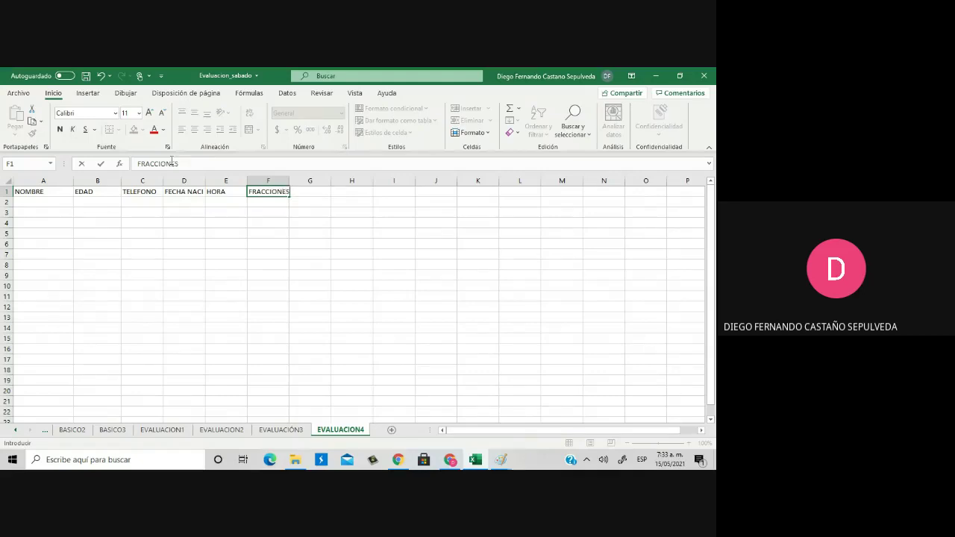
key(Tab)
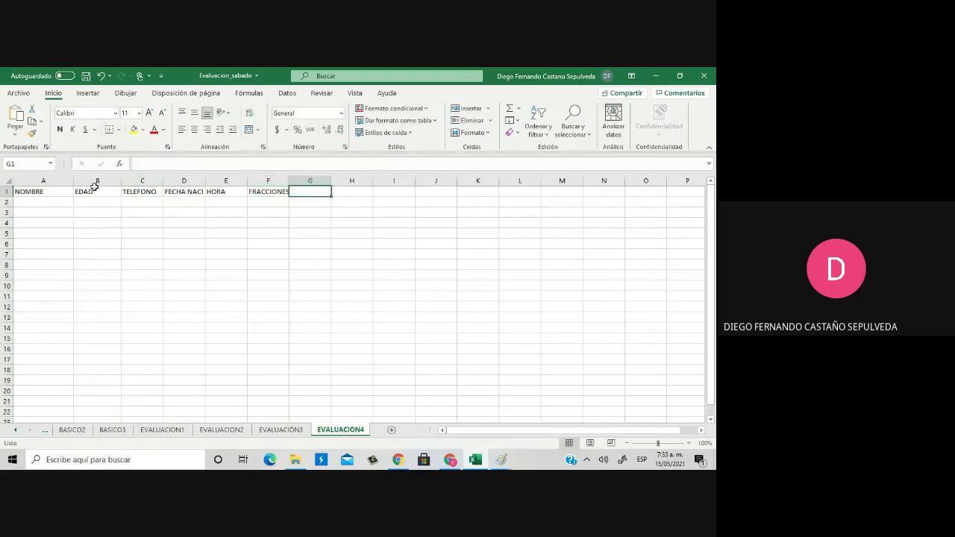
Widen column A and enter four sample people's names in A2:A5 under NOMBRE
drag(73, 180, 102, 181)
click(75, 202)
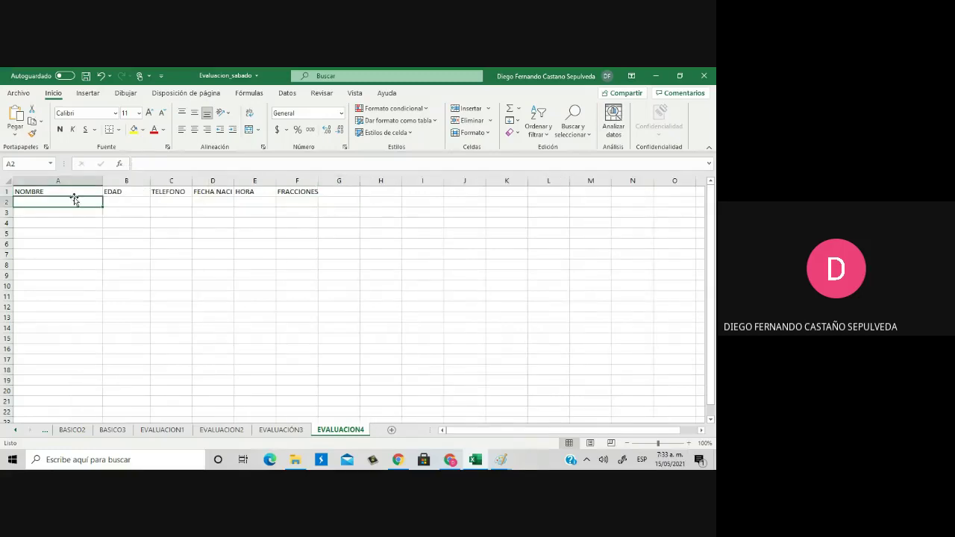
text(LUISA)
key(BackSpace)
key(Return)
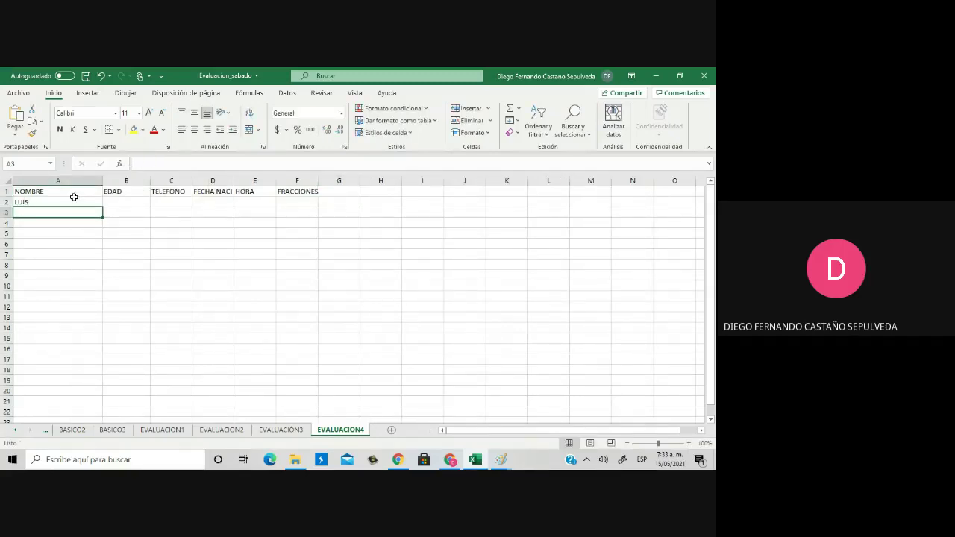
text(SARA)
key(Return)
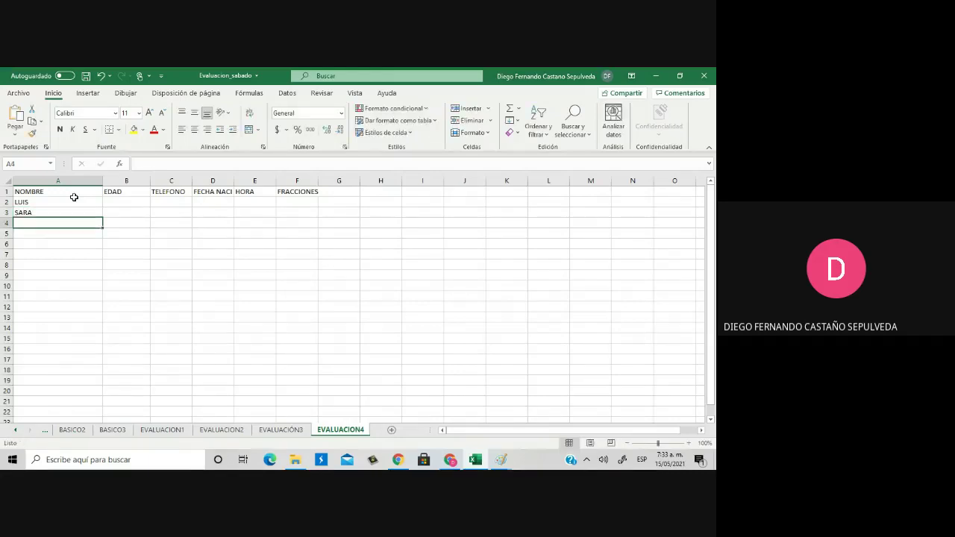
text(ALISON)
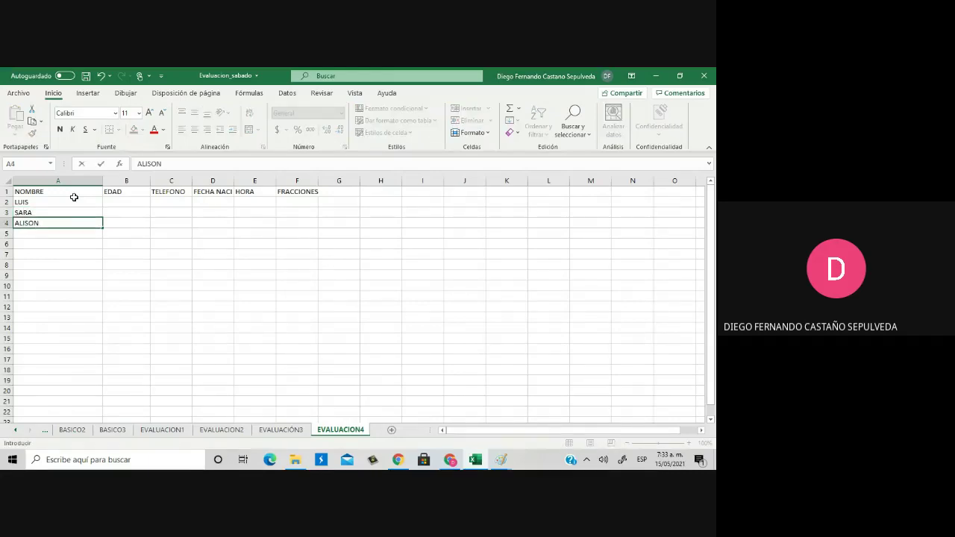
key(Return)
text(JUAN CA)
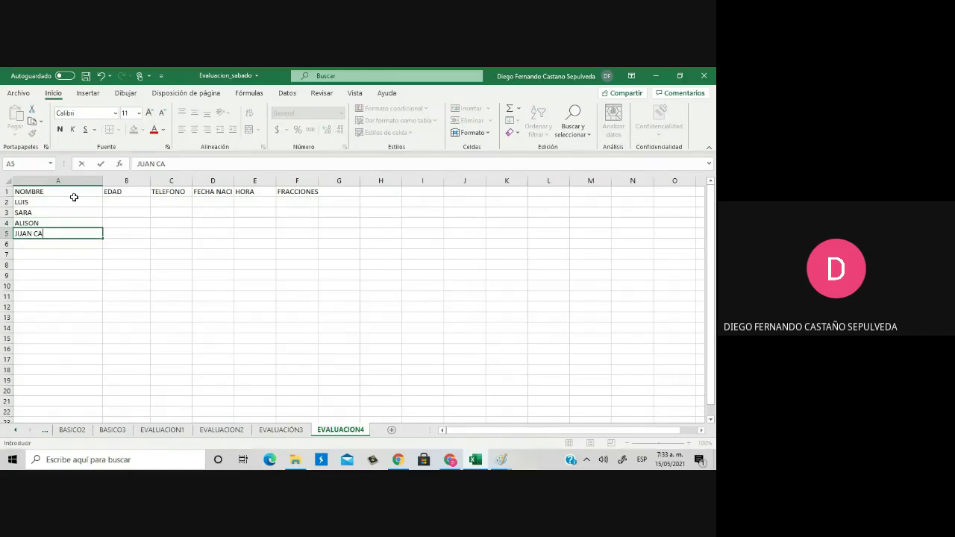
text(MILO)
key(Tab)
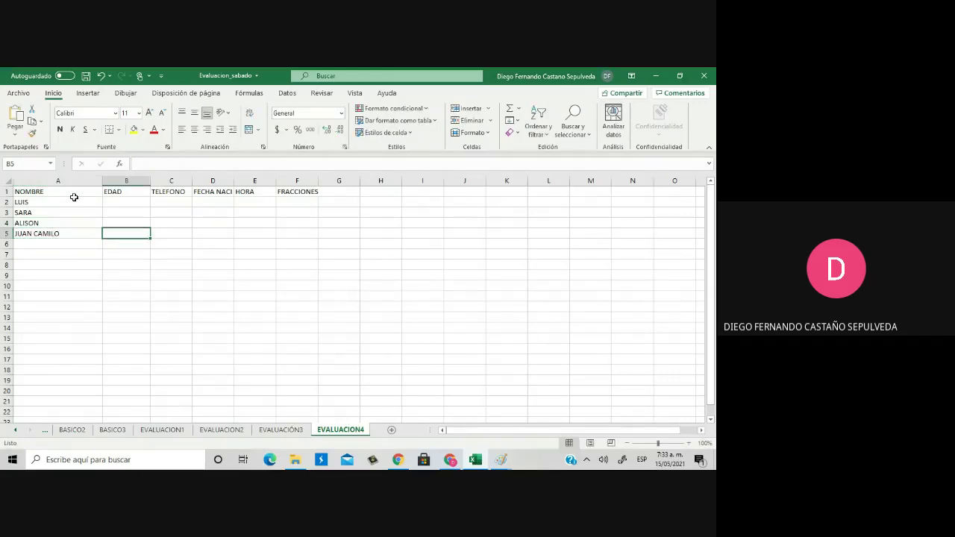
Enter the instruction "Diferenciar el formato de los mayores de edad y menores" in A15 below the table
click(118, 198)
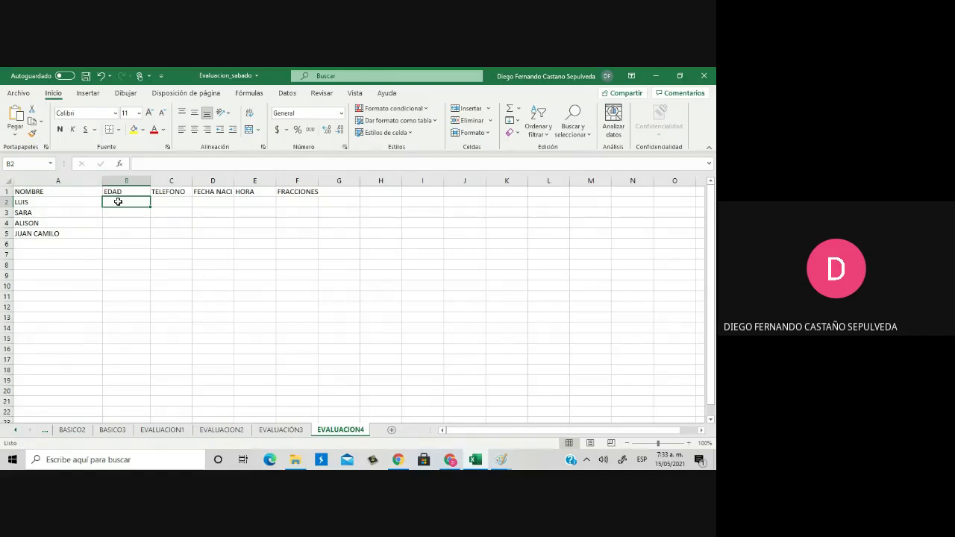
click(46, 337)
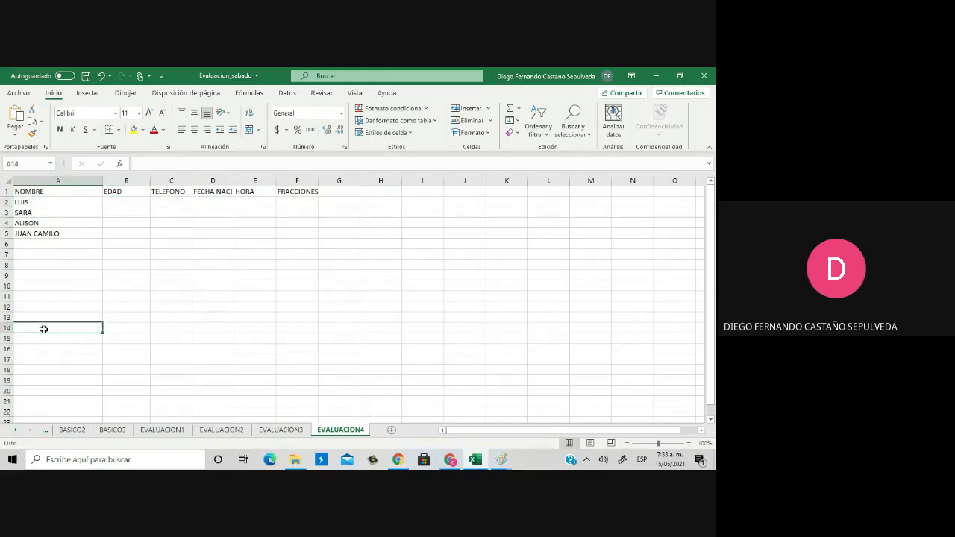
text(Diferenciar el f)
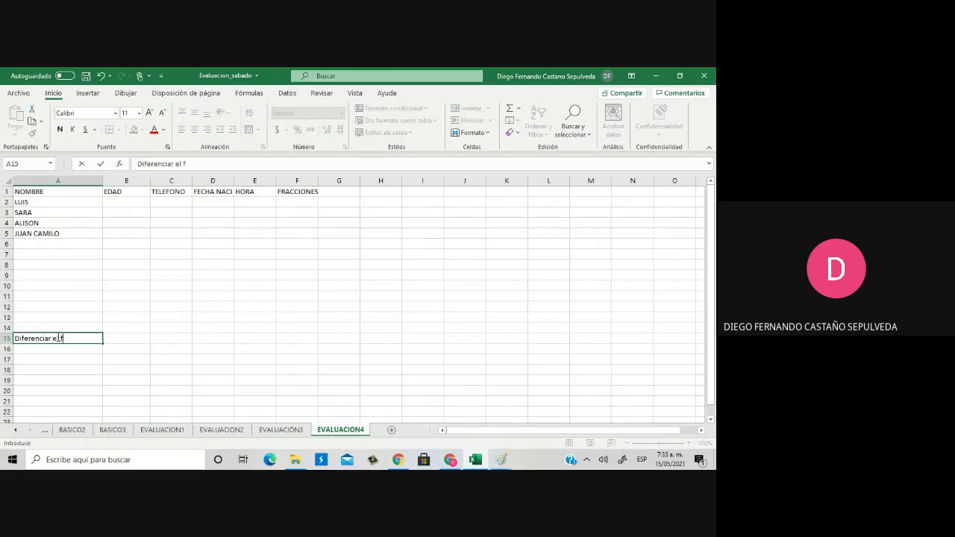
text(ormato de los mayores de e)
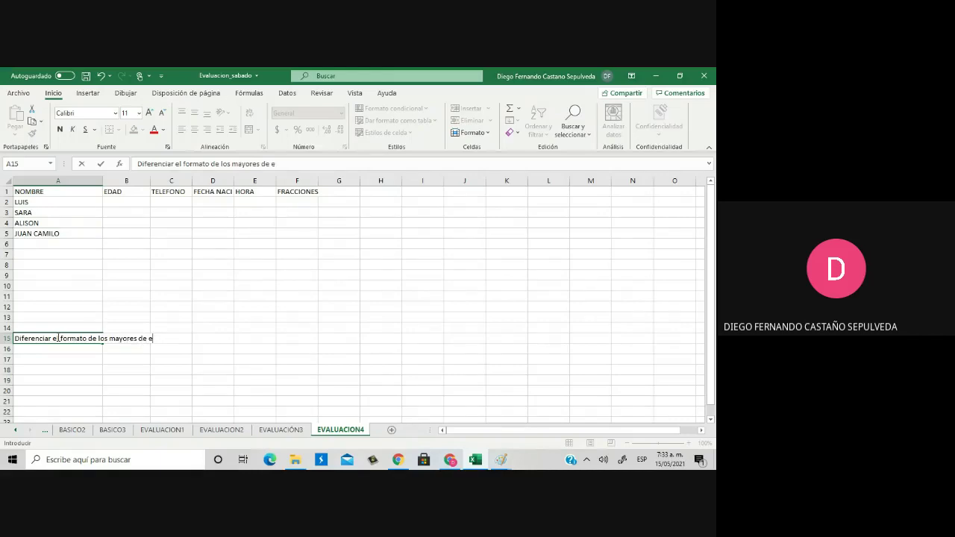
text(dad y menores)
key(Return)
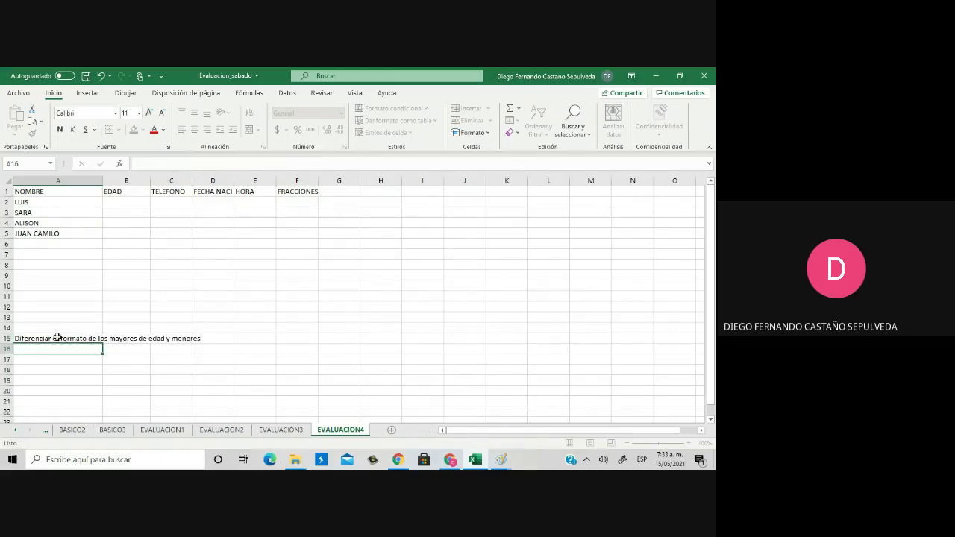
click(57, 338)
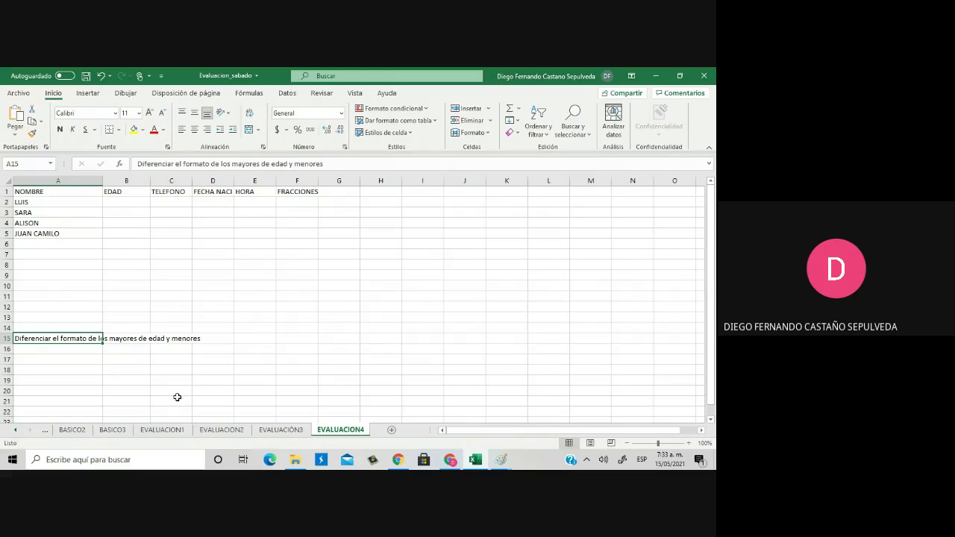
Switch to the EVALUACIÓN3 sheet and enter the heading EDAD in K1, in the empty area beyond the grades table
click(278, 430)
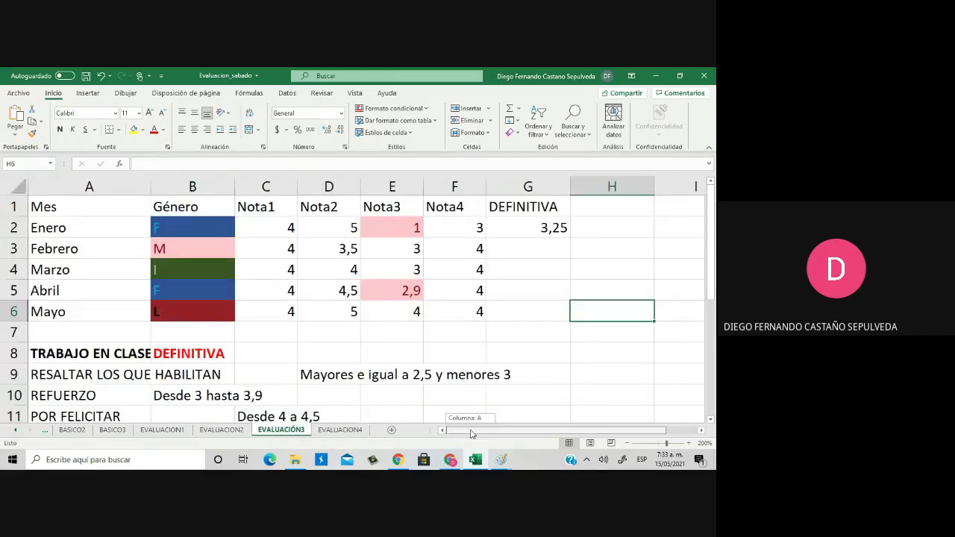
drag(471, 433, 497, 433)
click(703, 432)
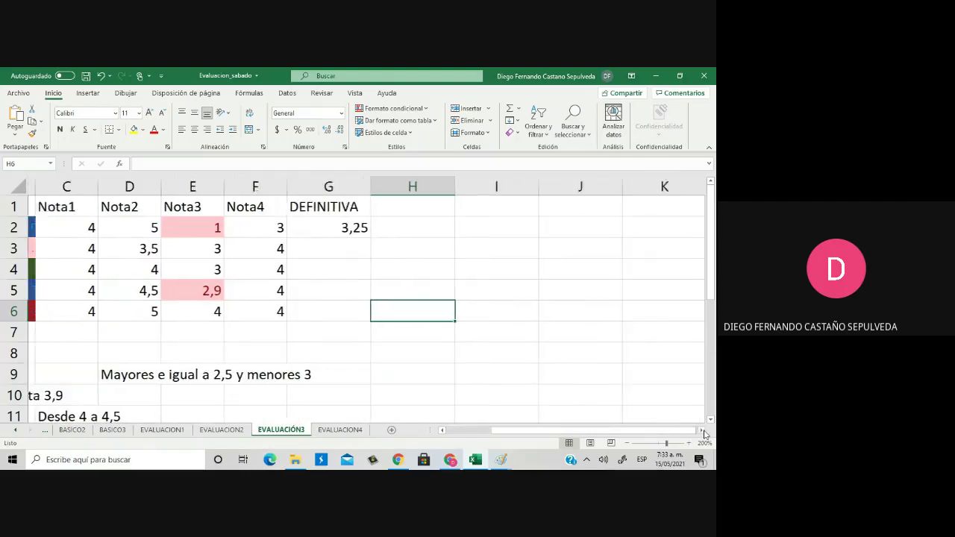
scroll(703, 432, right, 3)
click(481, 206)
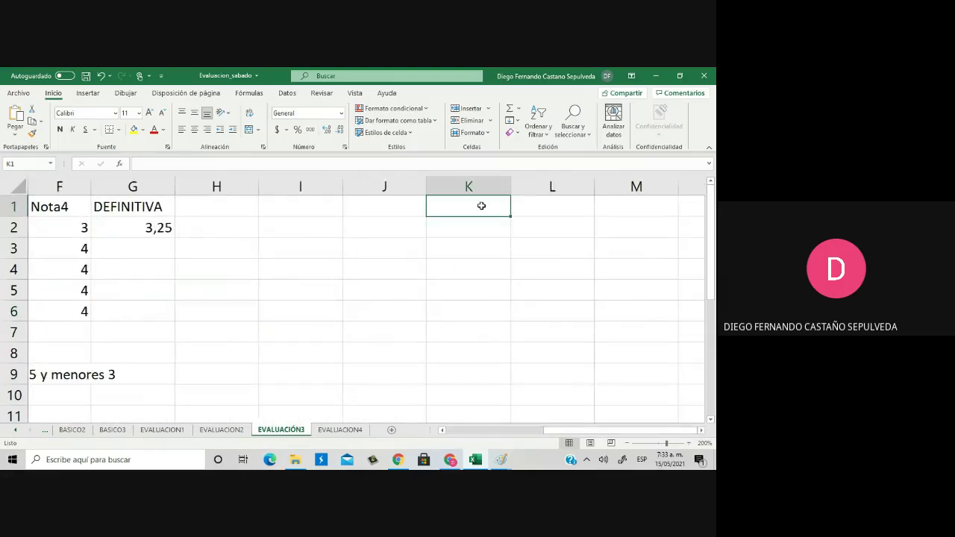
text(e)
key(BackSpace)
text(EDAD)
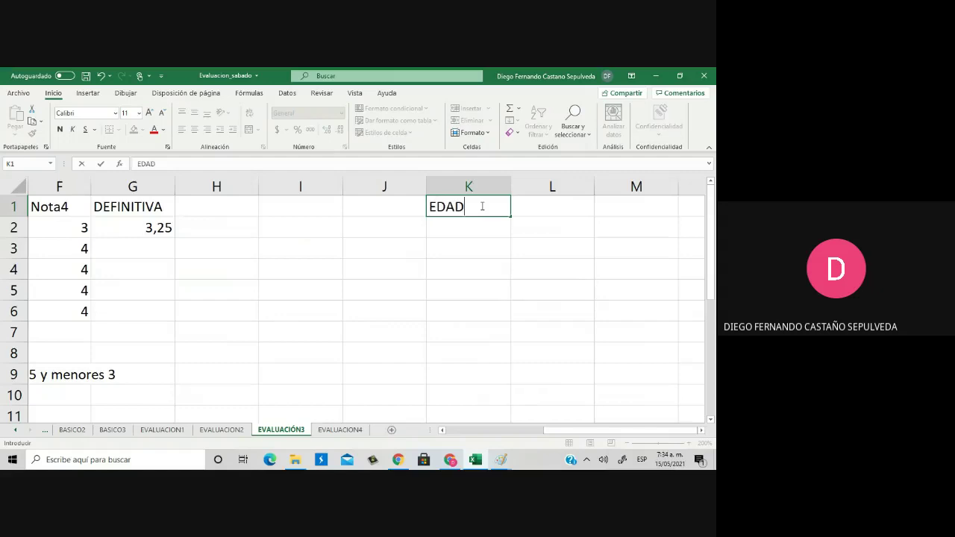
key(Return)
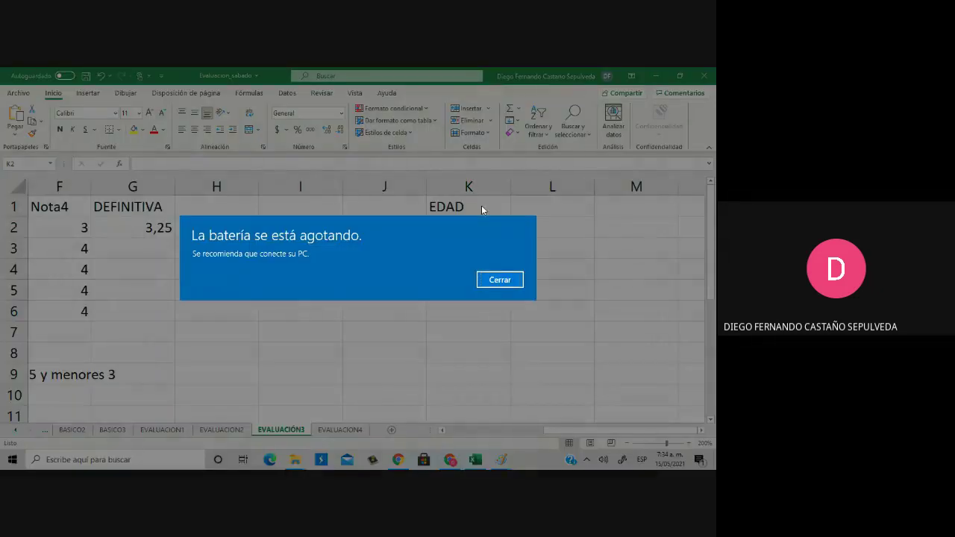
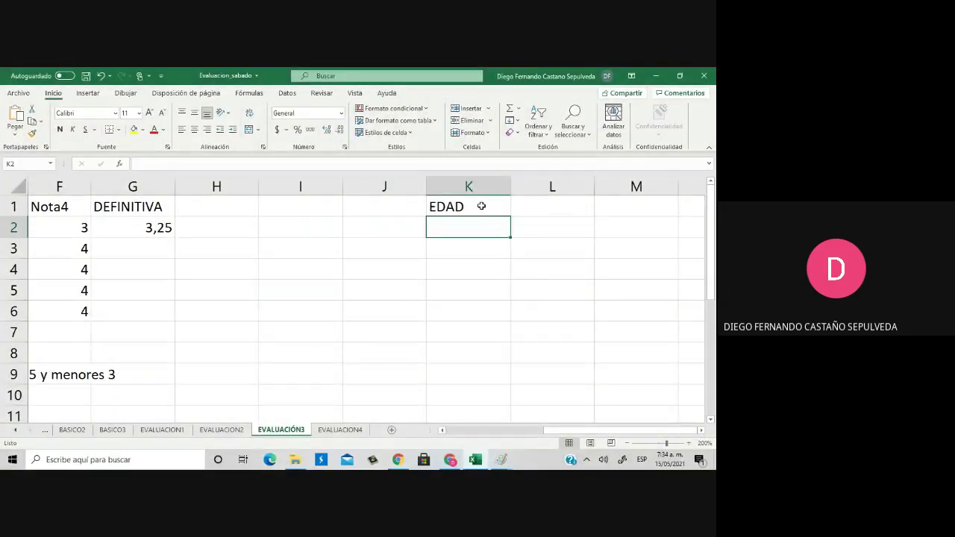
Enter the ages 12, 34, 17, 22, 56, 68 and 73 in K2:K8 under EDAD
text(12)
key(Return)
text(34)
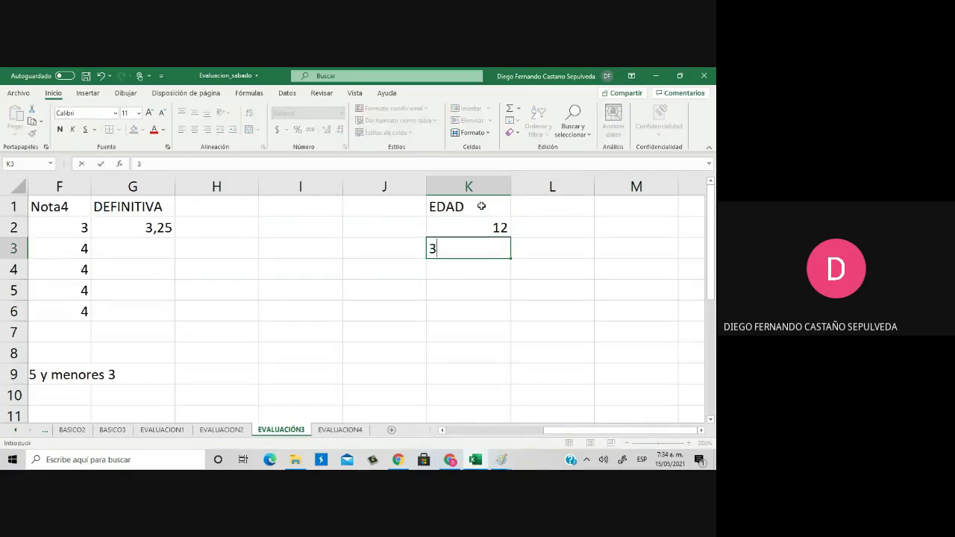
key(Return)
text(17)
key(Return)
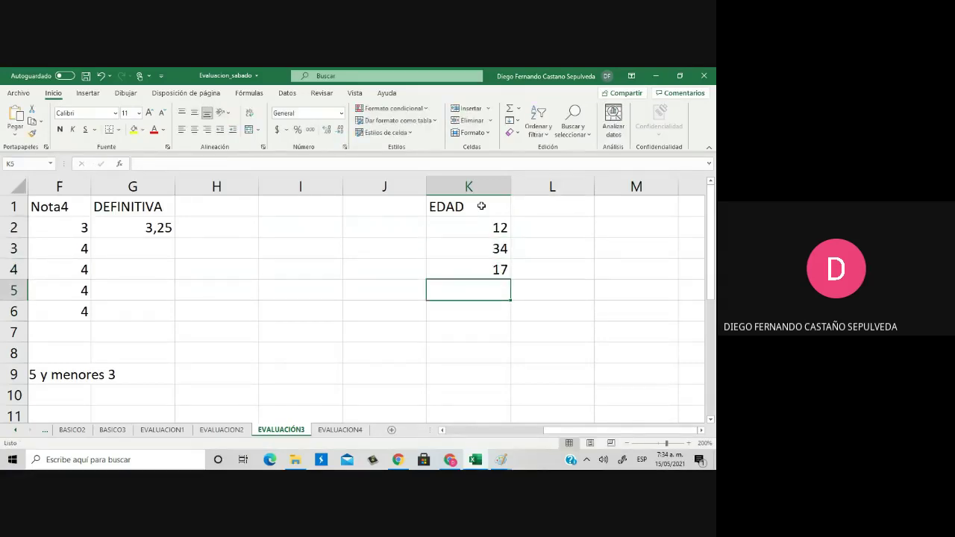
text(22)
key(Return)
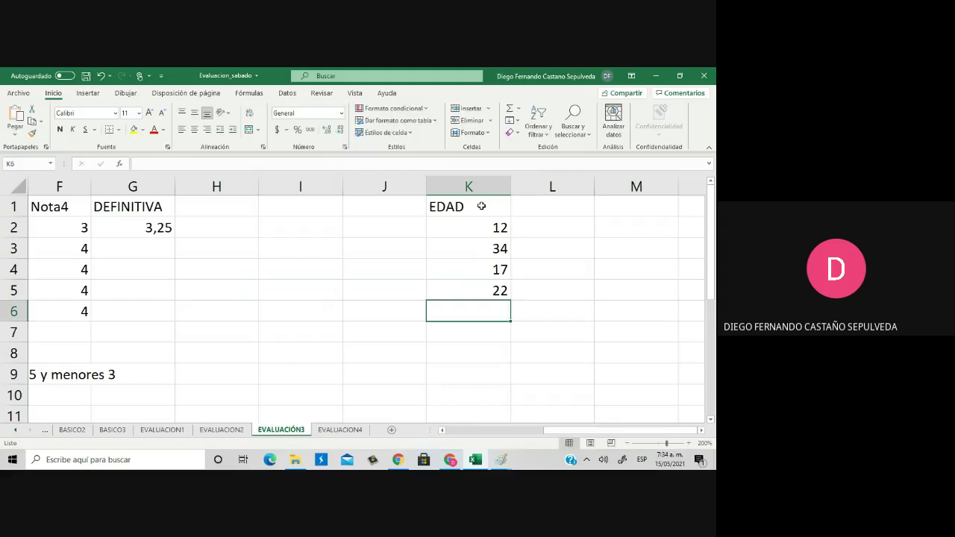
text(56)
key(Return)
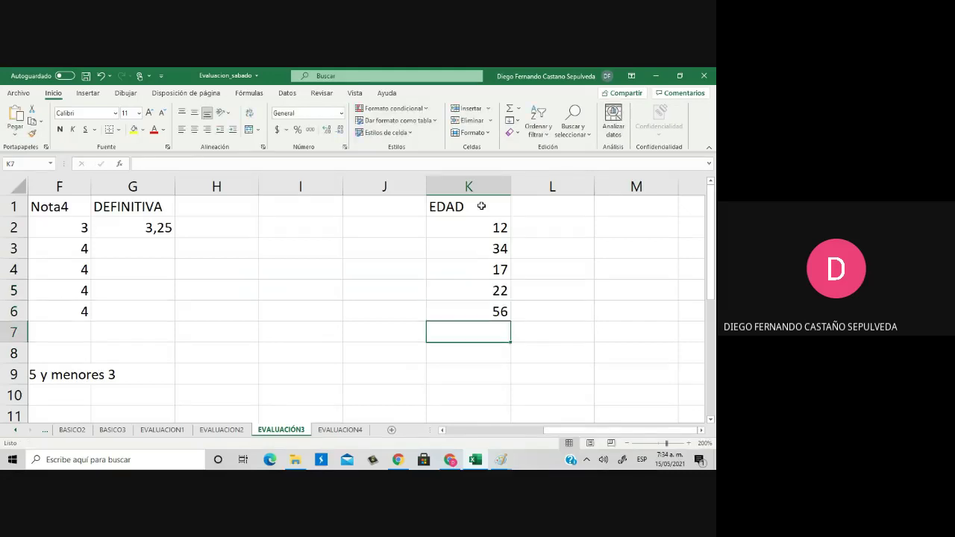
text(68)
key(Return)
text(7)
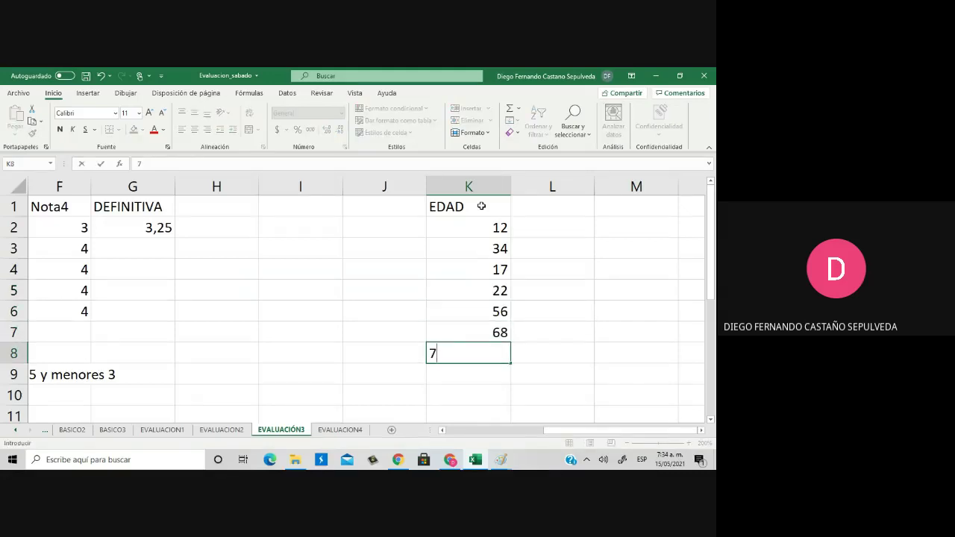
text(3)
key(Return)
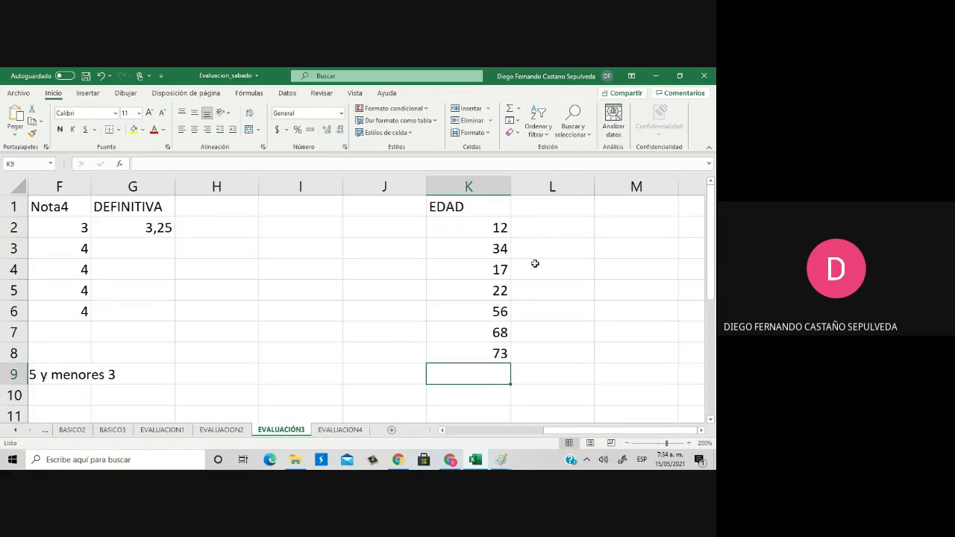
Add a conditional format to K2:K10 highlighting values between 0 and 11 with light red fill and dark red text
drag(483, 227, 482, 386)
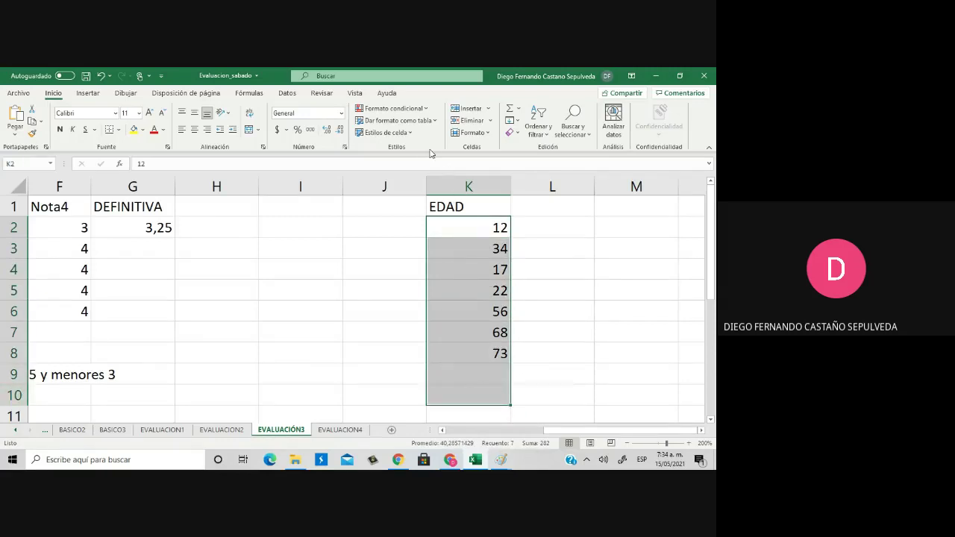
click(425, 109)
mouse_move(437, 128)
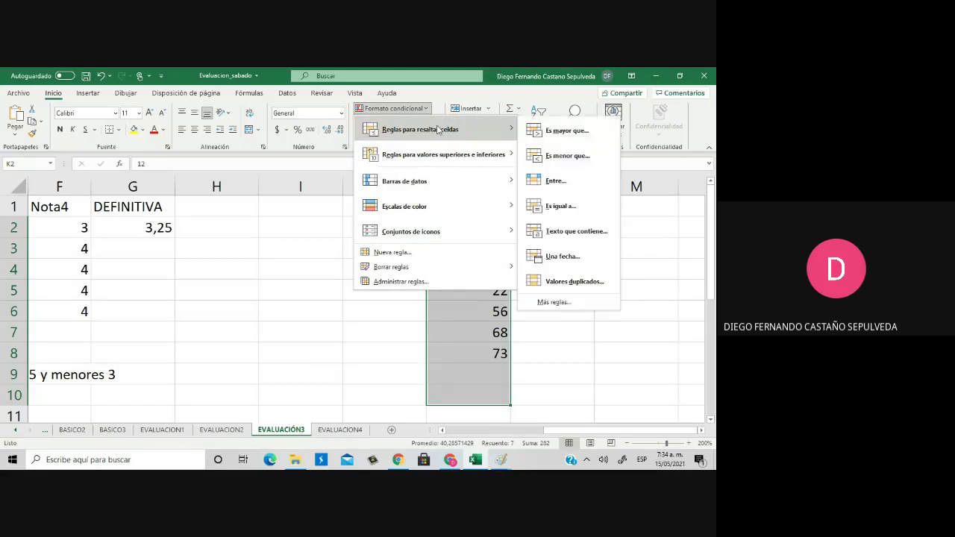
click(574, 187)
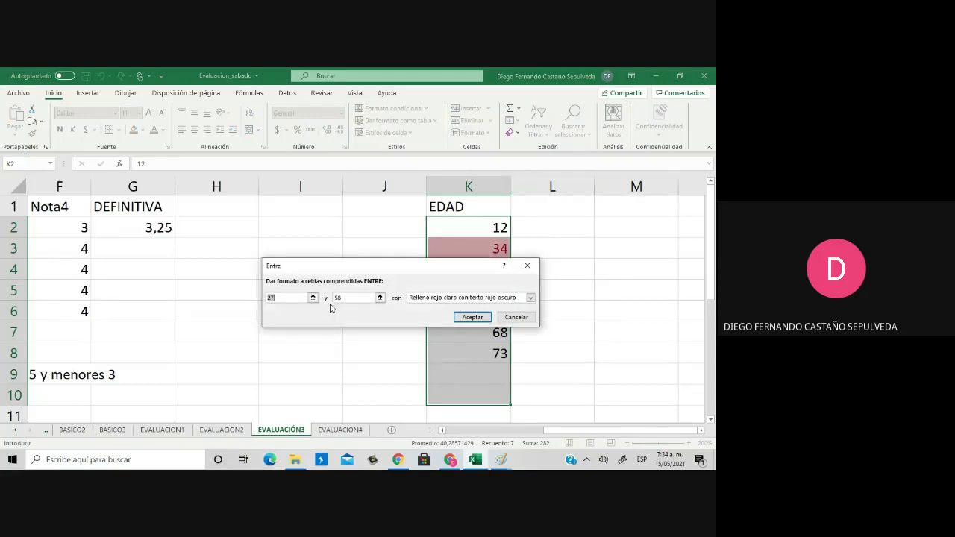
text(0)
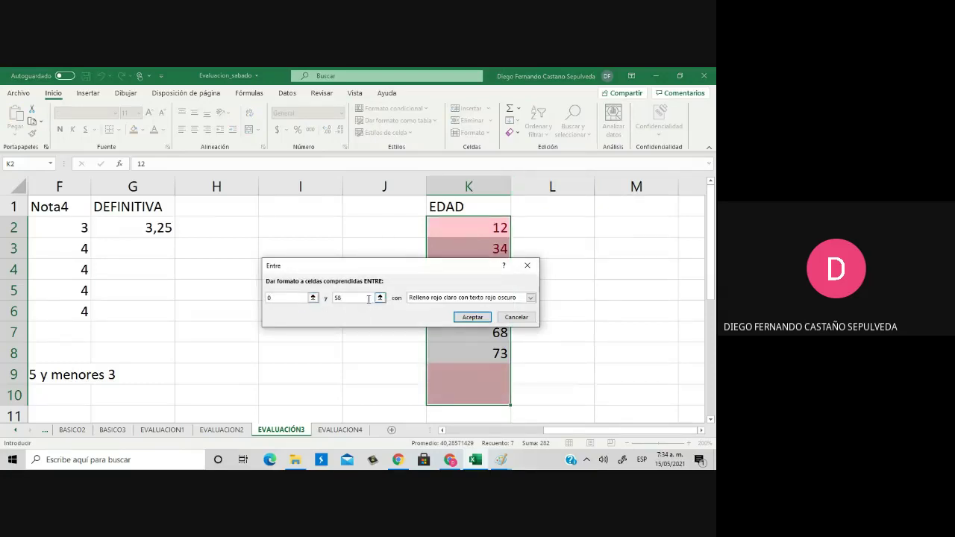
double_click(336, 297)
text(11)
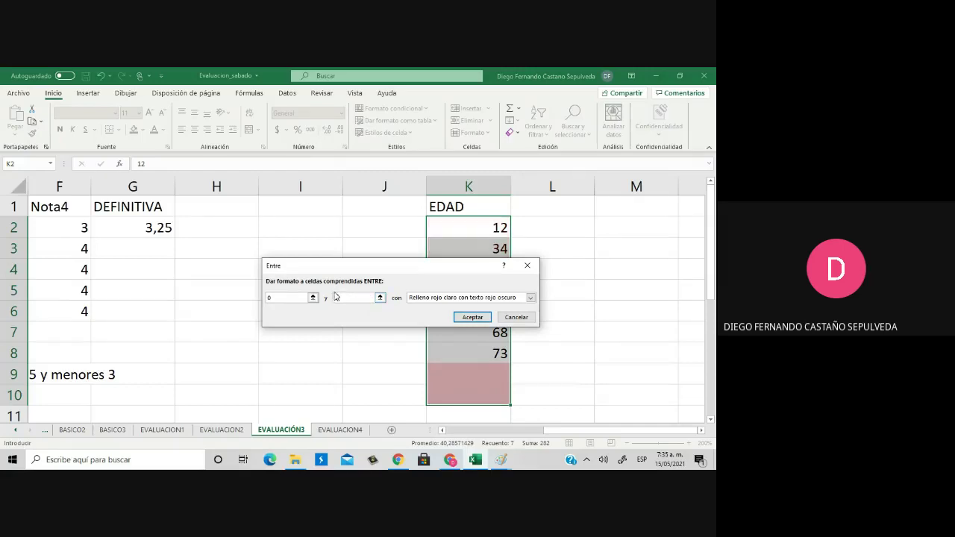
click(473, 317)
click(569, 325)
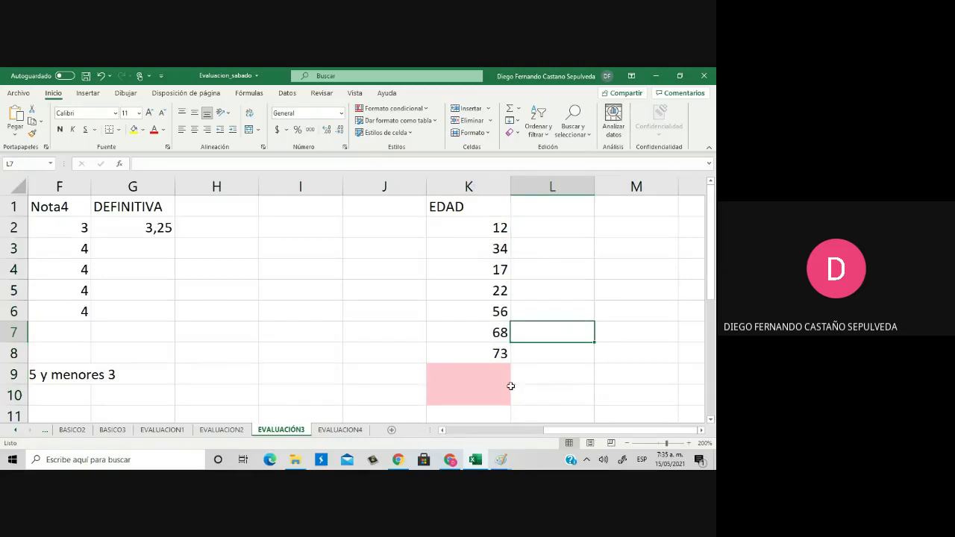
Enter 0 in the two blank highlighted cells K9 and K10 below the ages
click(505, 377)
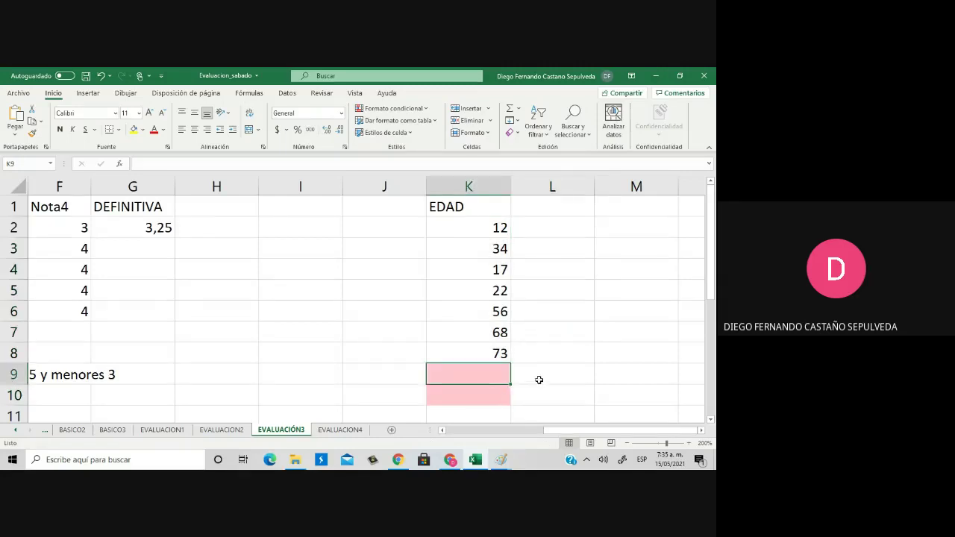
text(0)
key(Return)
text(0)
key(Up)
Add a second conditional format to K2:K10 highlighting ages between 12 and 17 with green fill and dark green text
key(Up)
key(Up)
key(Up)
key(Up)
key(Up)
key(Up)
key(Up)
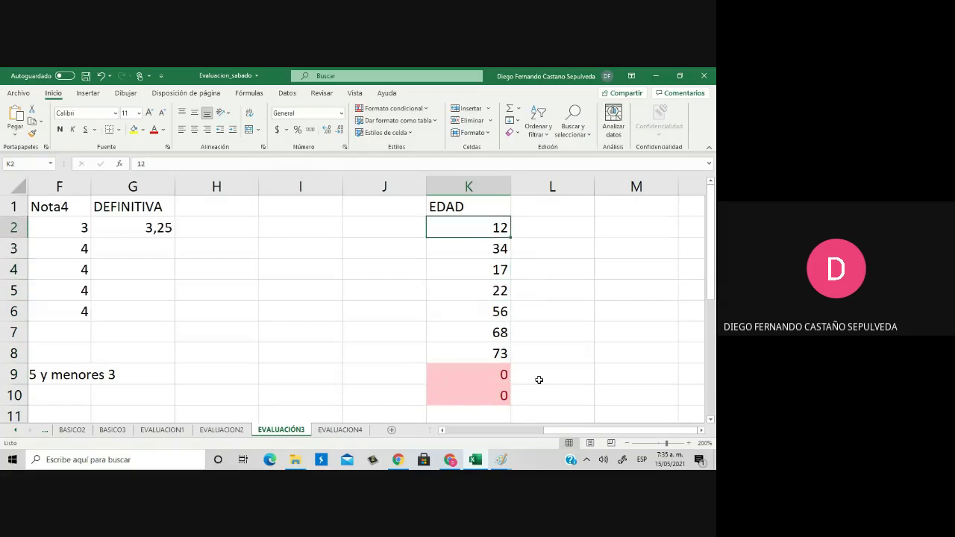
key(shift+Down)
key(shift+Down)
key(shift+Down)
key(shift+Down)
key(shift+Down)
key(shift+Down)
key(shift+Down)
key(shift+Down)
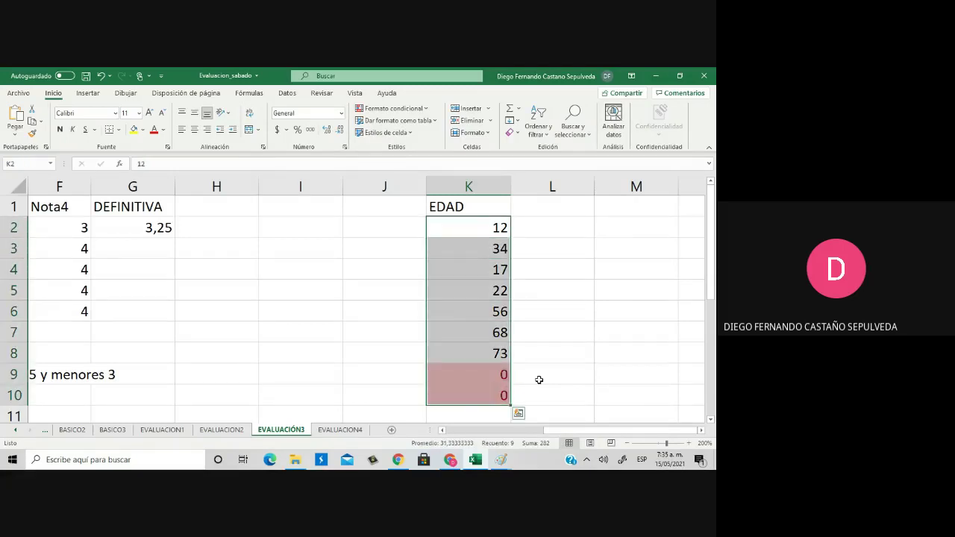
click(407, 109)
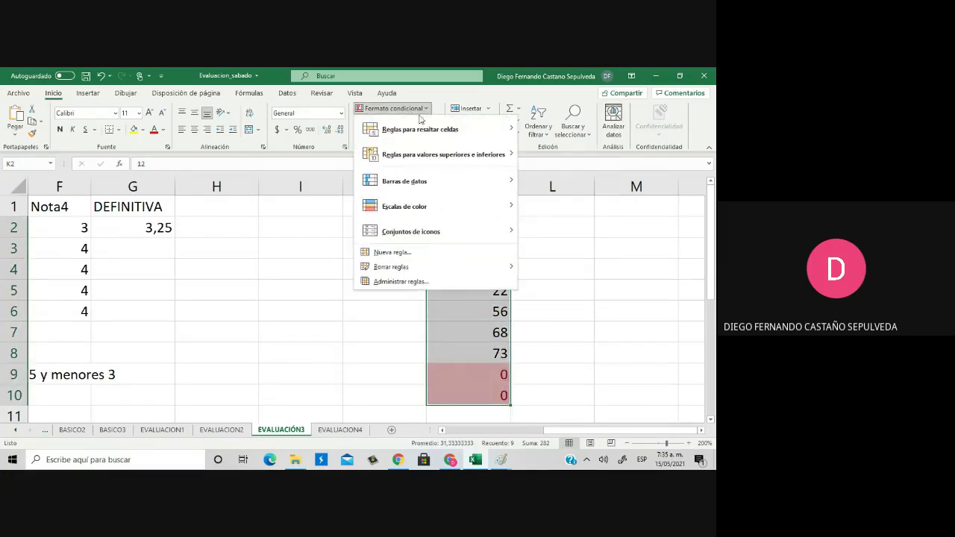
mouse_move(430, 130)
click(556, 181)
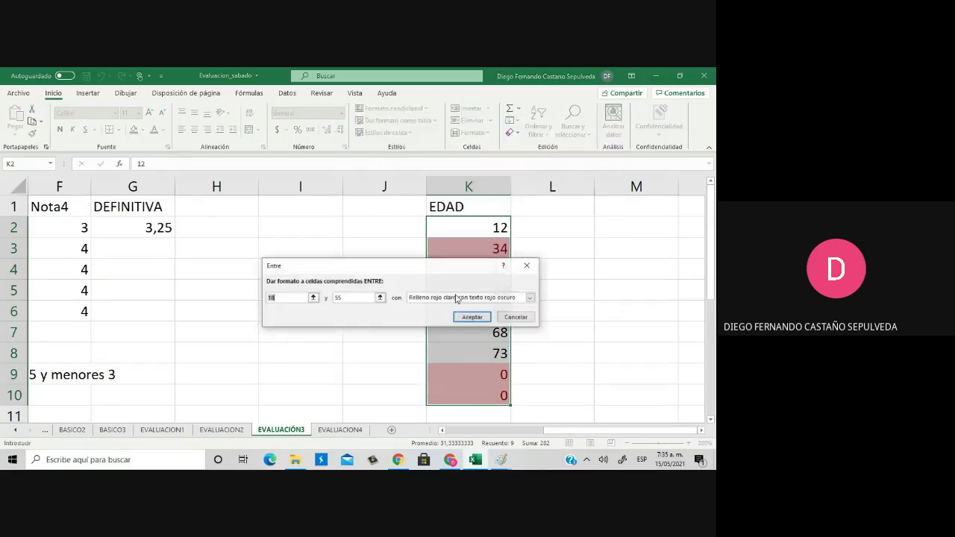
text(12)
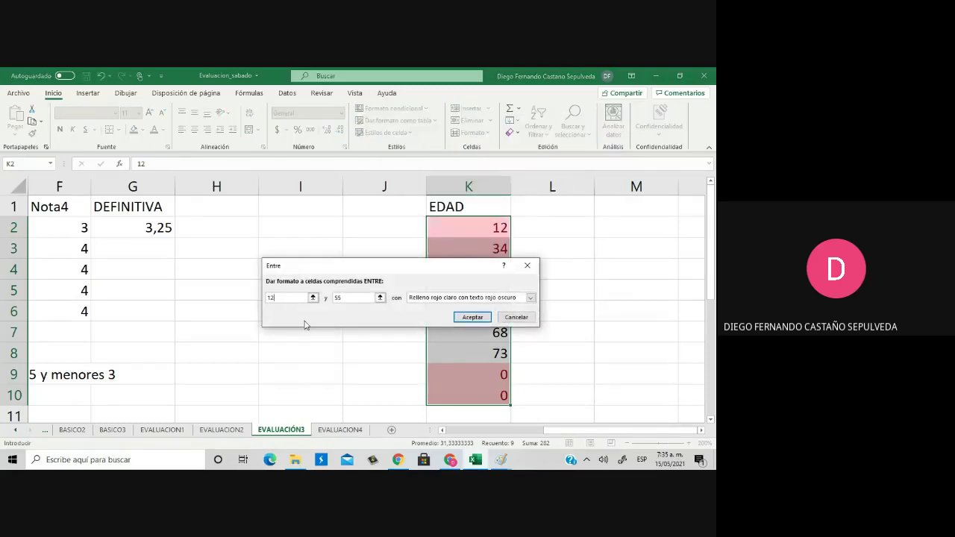
click(345, 297)
text(17)
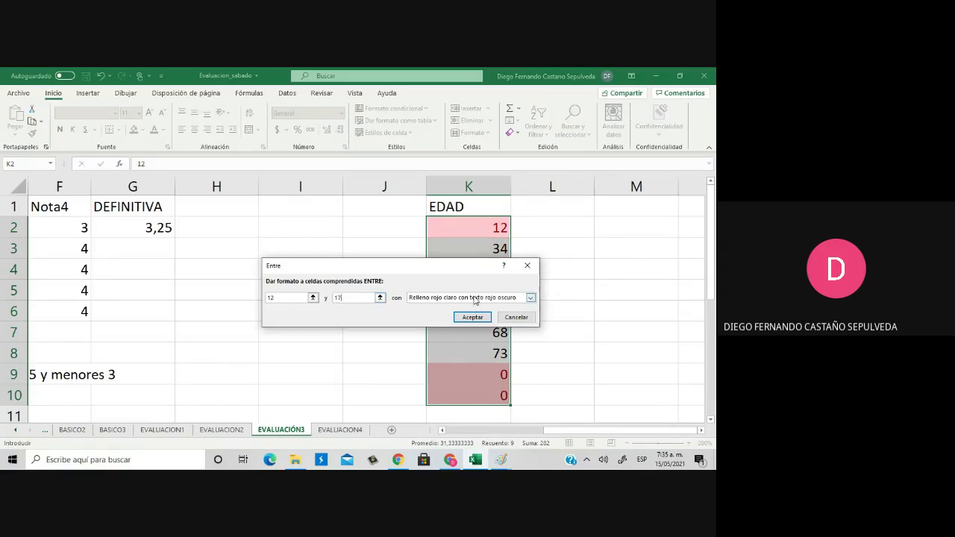
click(475, 297)
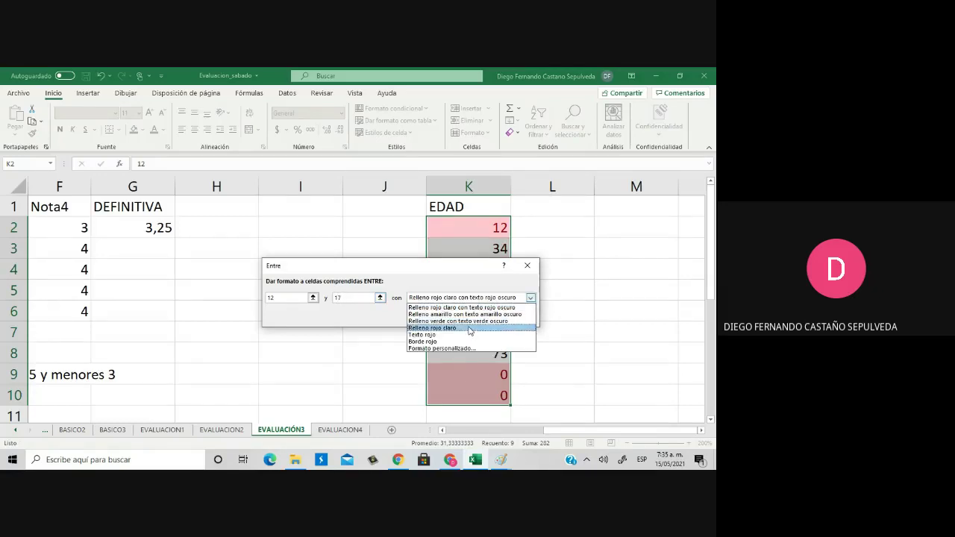
click(470, 321)
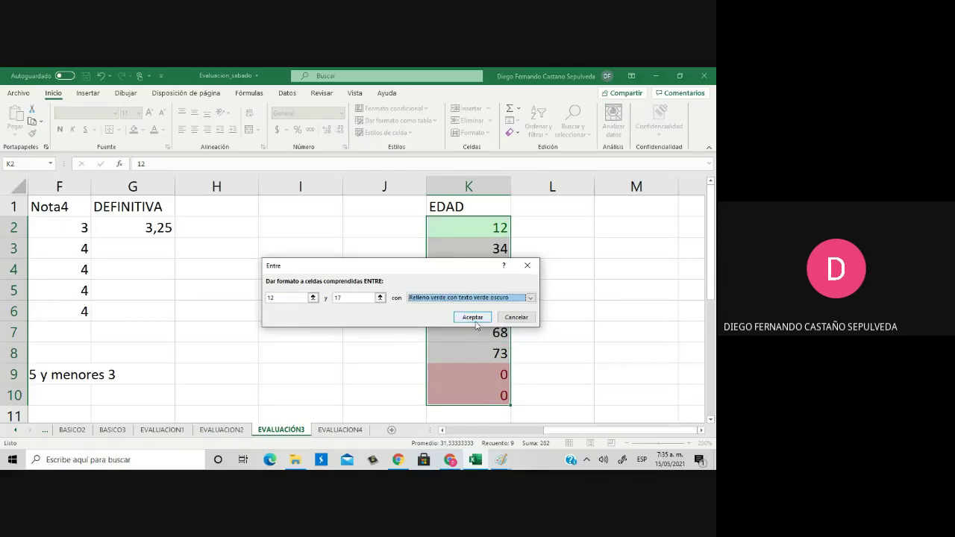
click(473, 318)
click(481, 333)
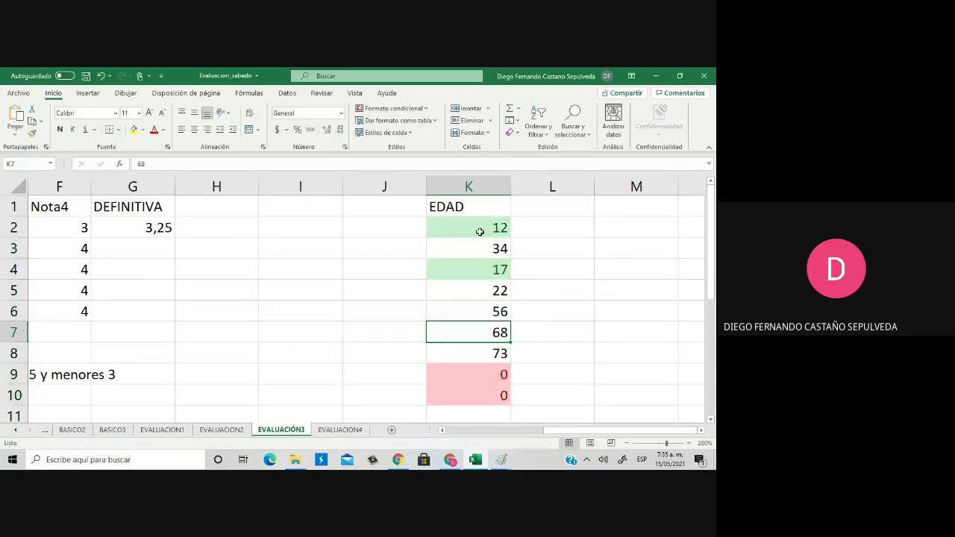
Highlight ages between 18 and 60 in K2:K10 with yellow fill and dark yellow text, and select K2:K10 again
drag(479, 228, 474, 386)
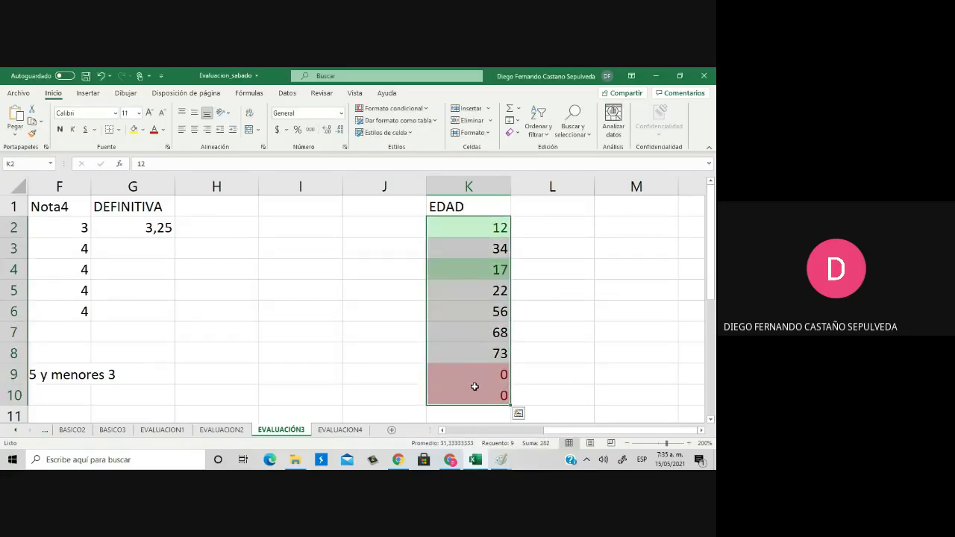
click(394, 108)
mouse_move(474, 131)
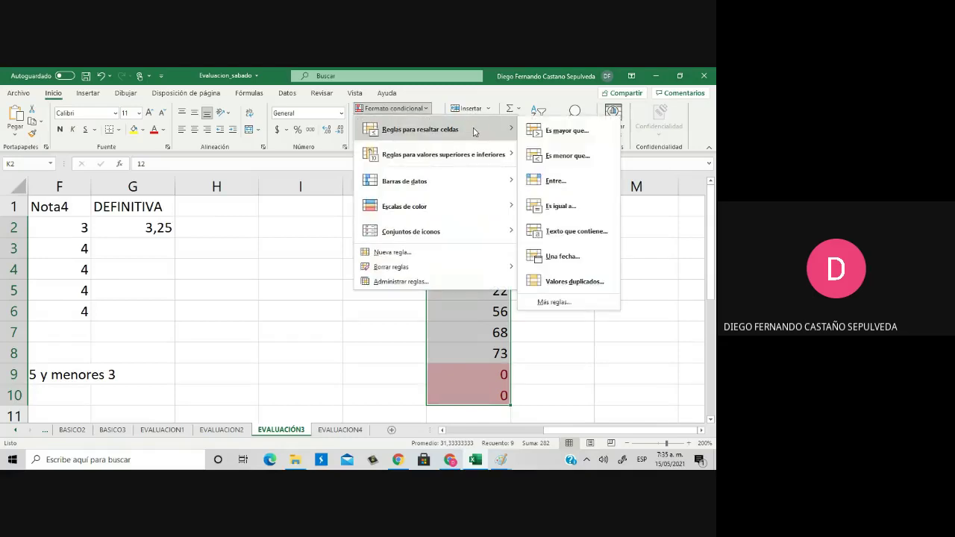
click(572, 183)
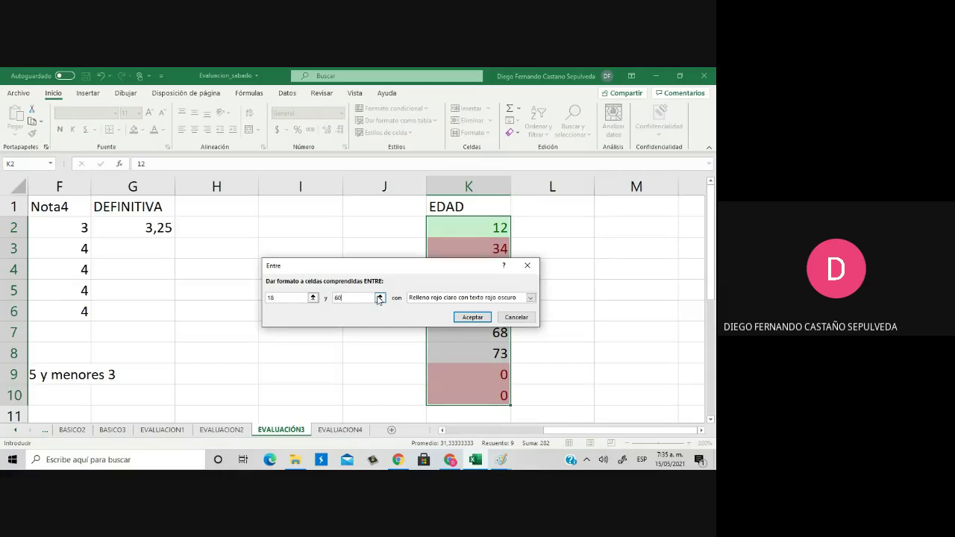
click(481, 298)
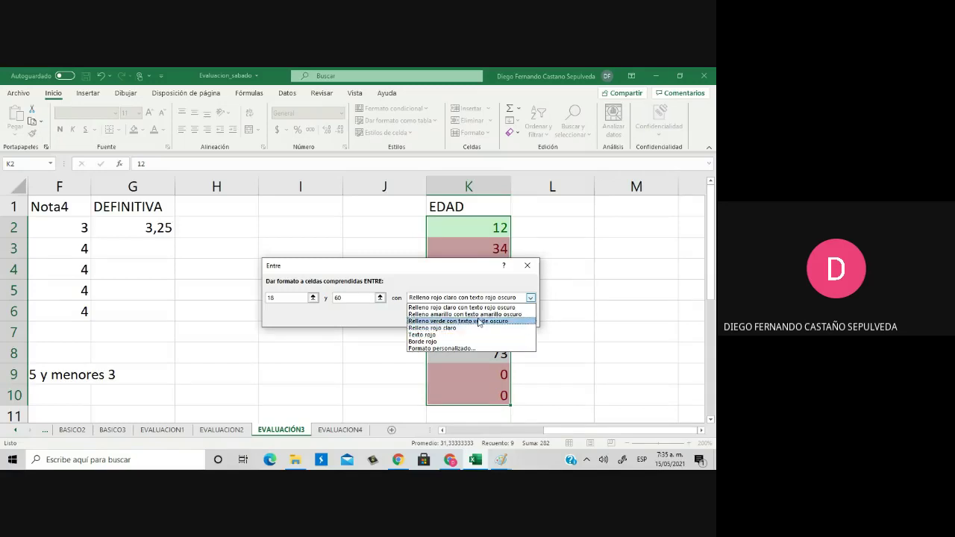
click(464, 314)
click(477, 317)
click(463, 351)
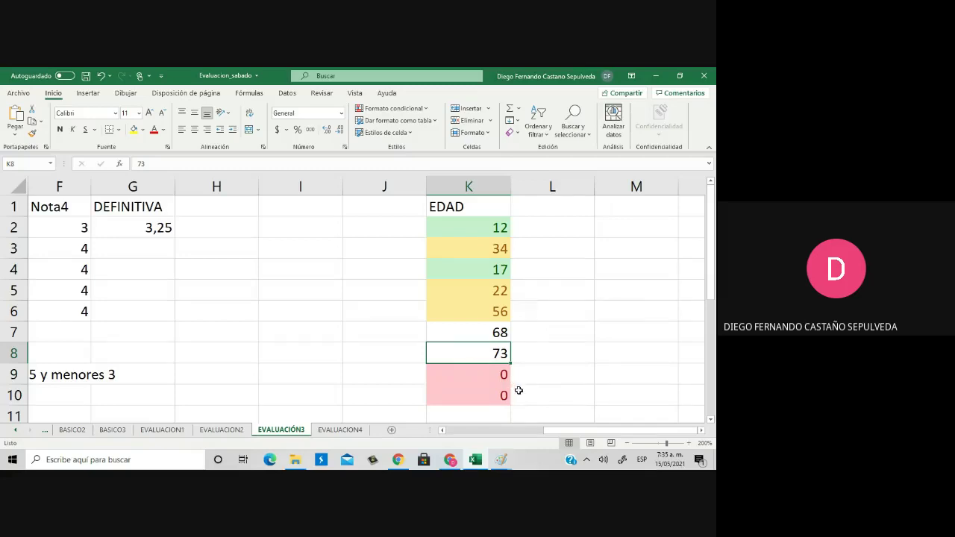
drag(485, 231, 485, 389)
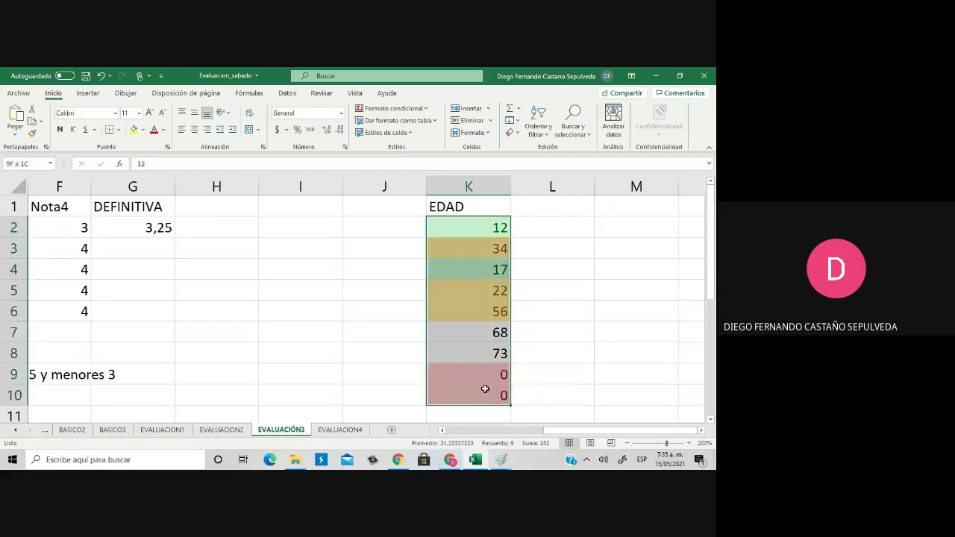
click(426, 110)
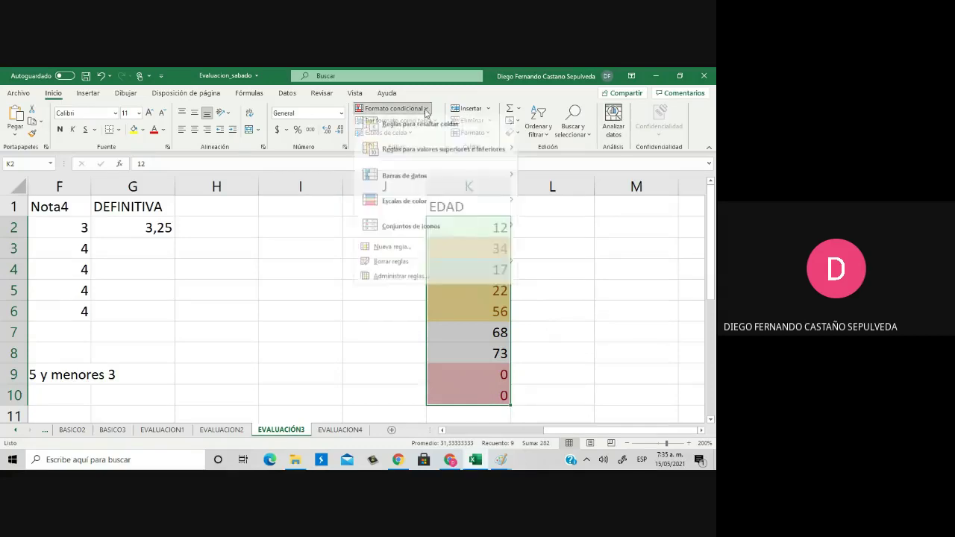
mouse_move(448, 129)
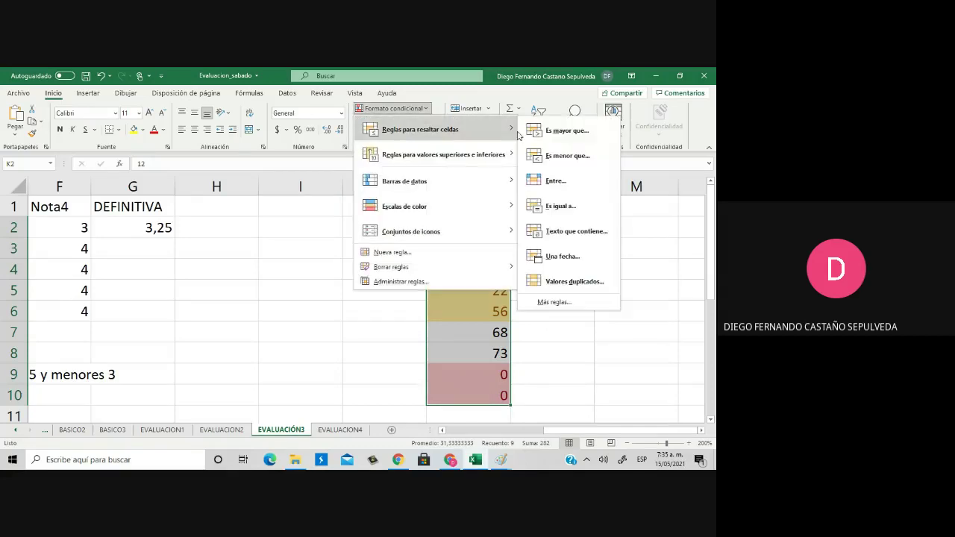
click(564, 186)
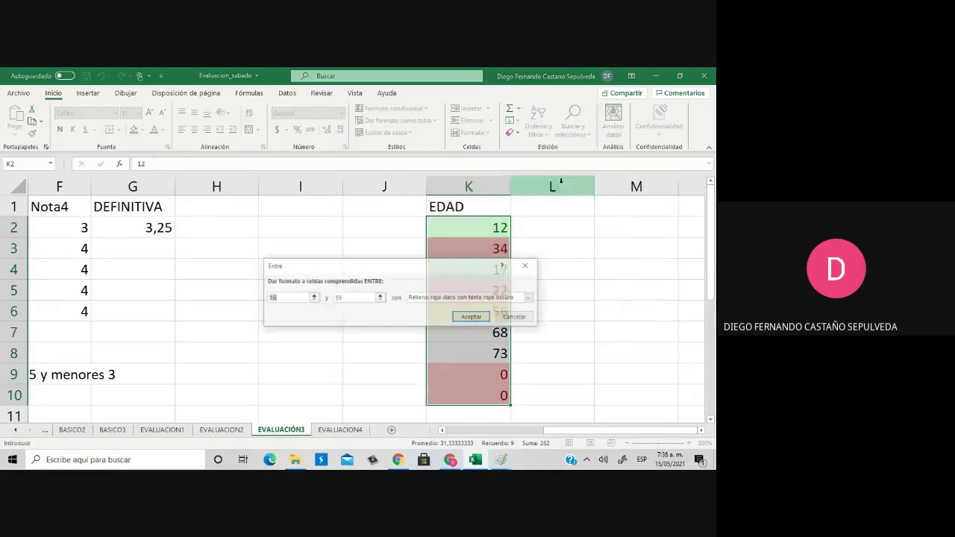
click(515, 317)
Add a greater-than-60 conditional format to the selected ages, using a custom format with dark blue fill and light blue font
click(422, 109)
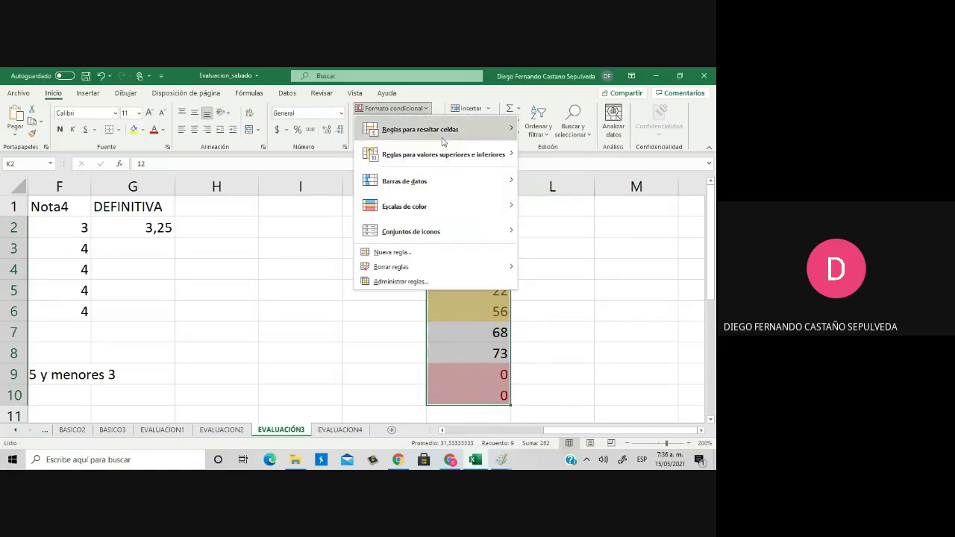
mouse_move(443, 142)
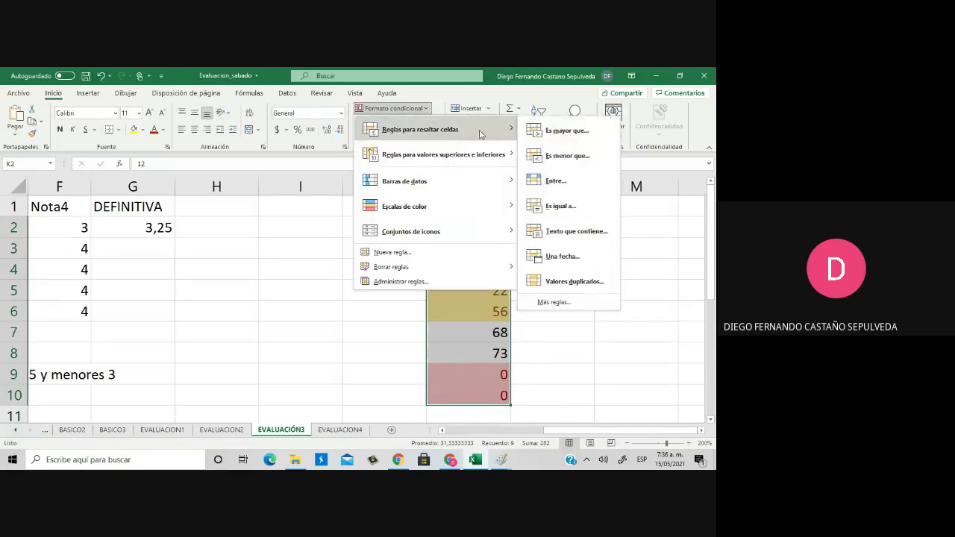
click(567, 132)
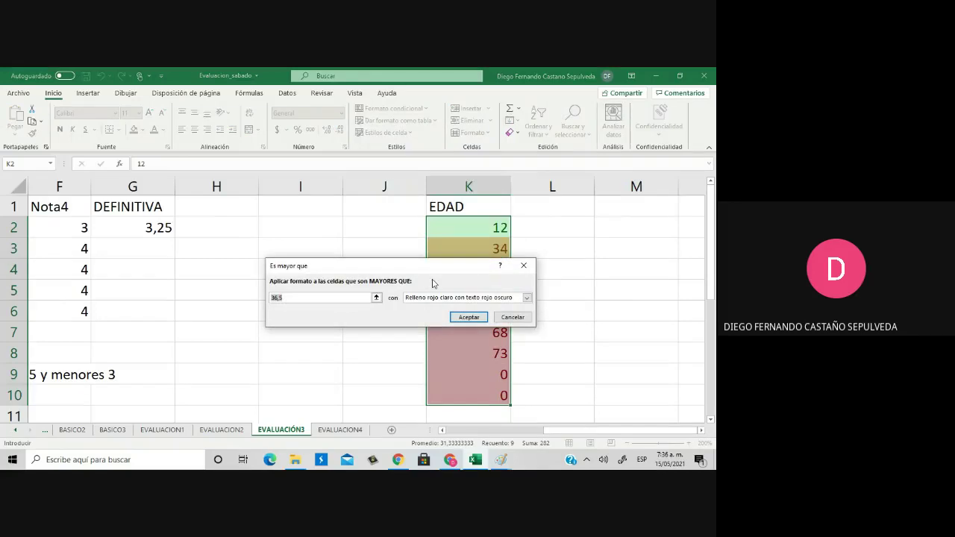
text(60)
click(488, 298)
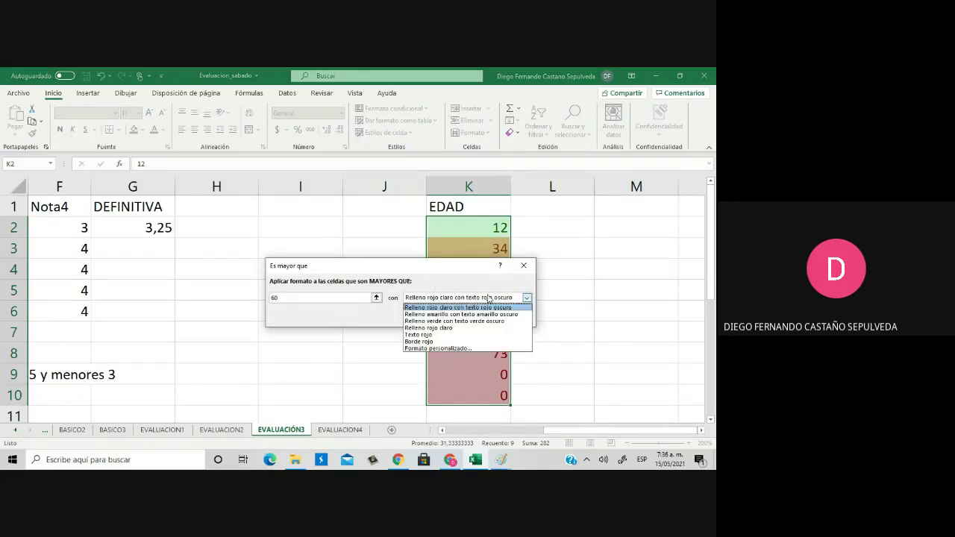
click(484, 349)
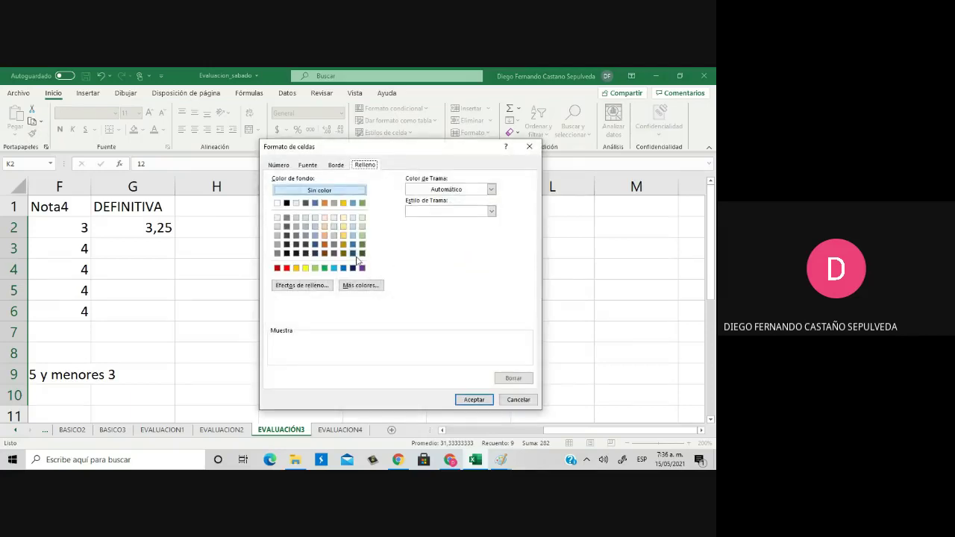
click(353, 254)
click(307, 165)
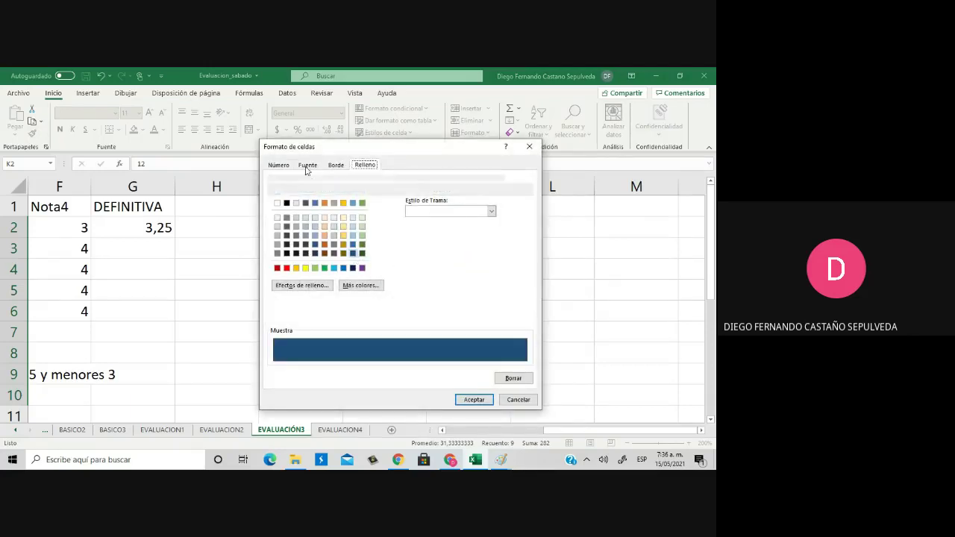
click(471, 253)
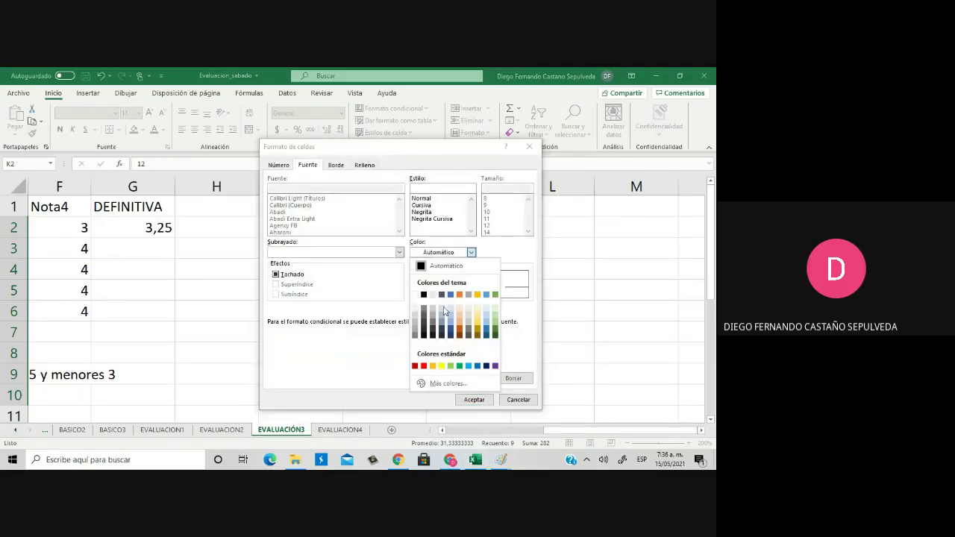
click(450, 323)
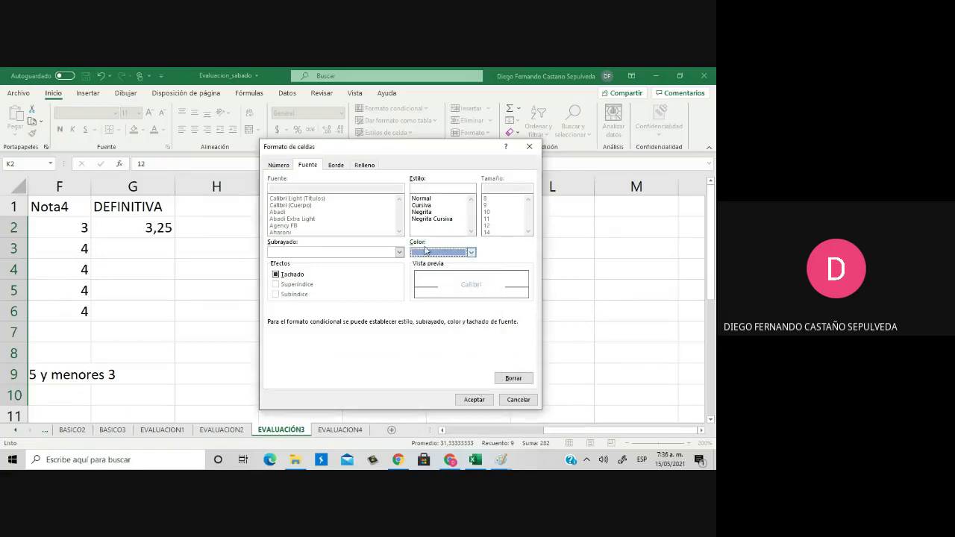
click(474, 400)
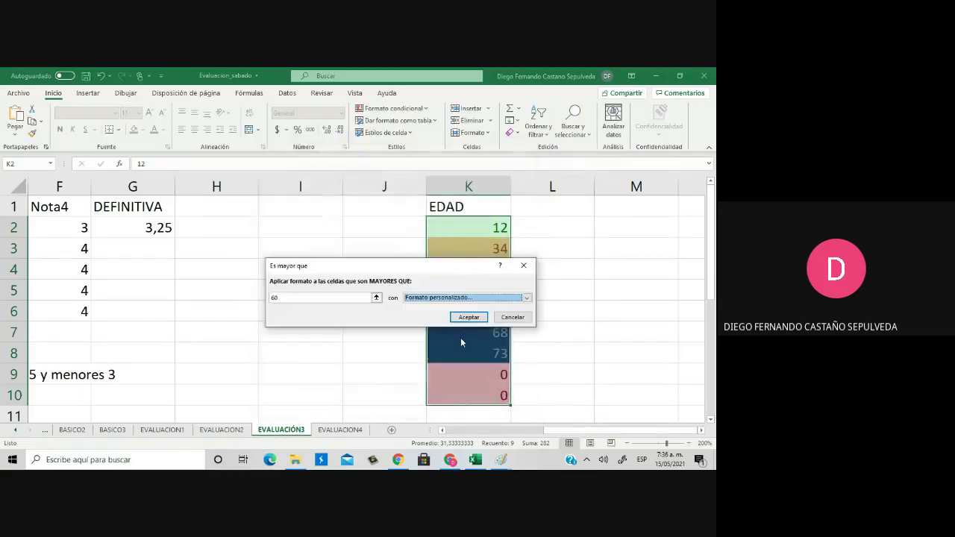
click(467, 318)
click(384, 314)
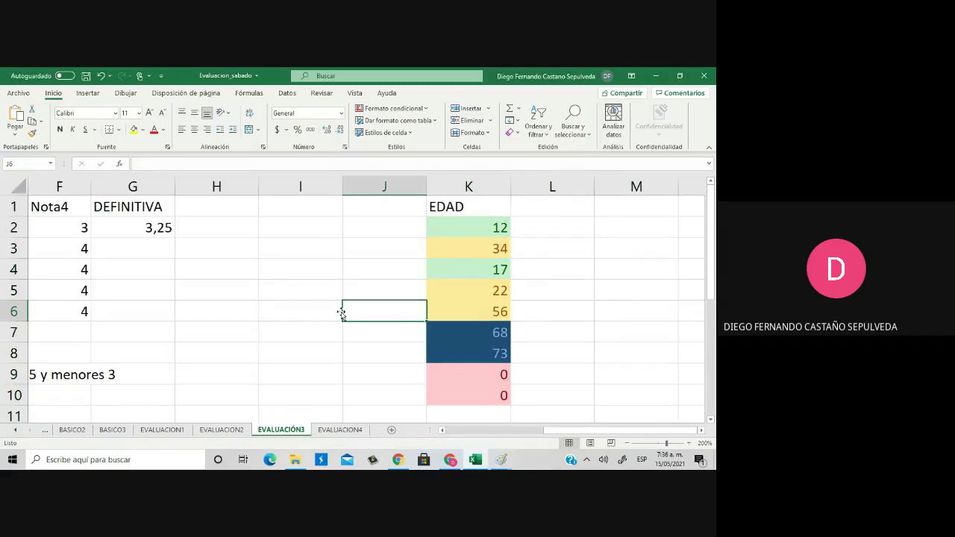
click(320, 323)
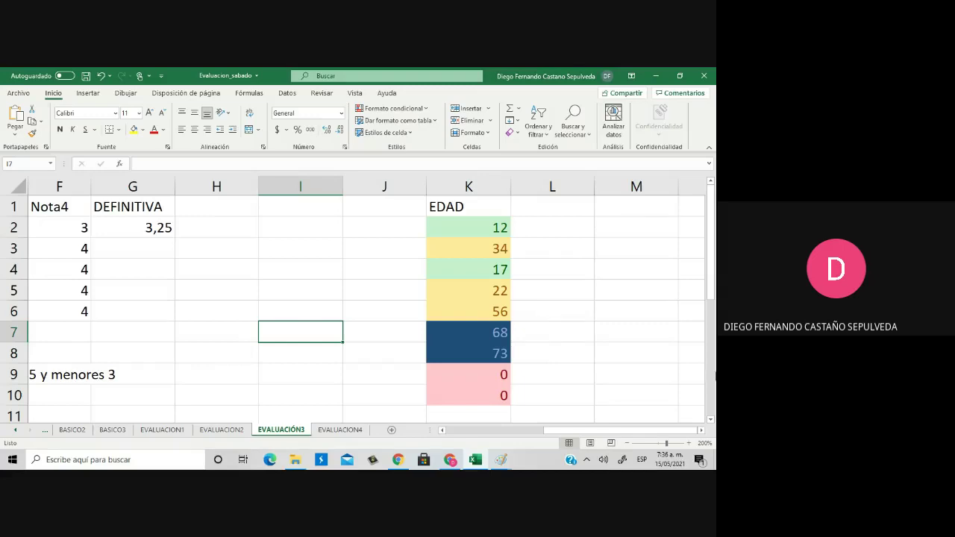
click(467, 307)
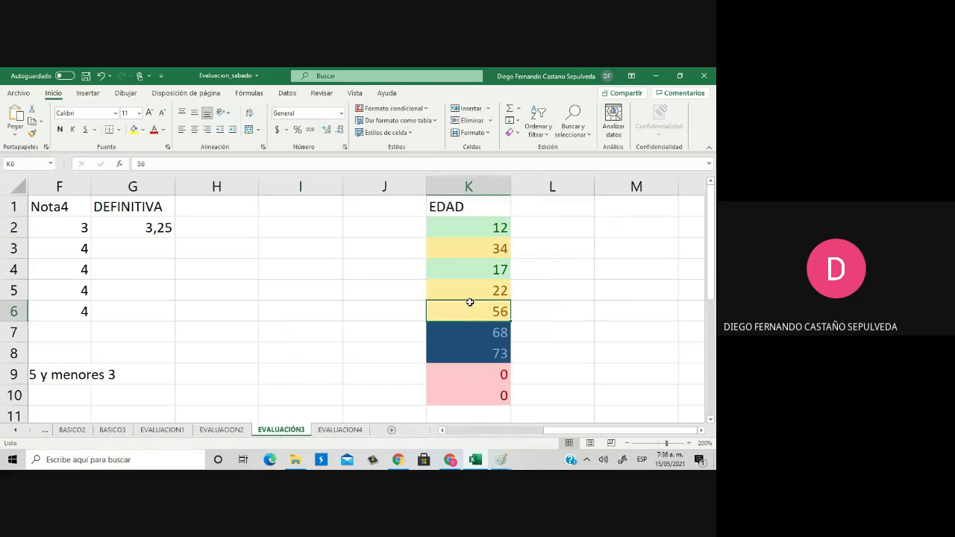
click(470, 292)
click(470, 304)
click(482, 292)
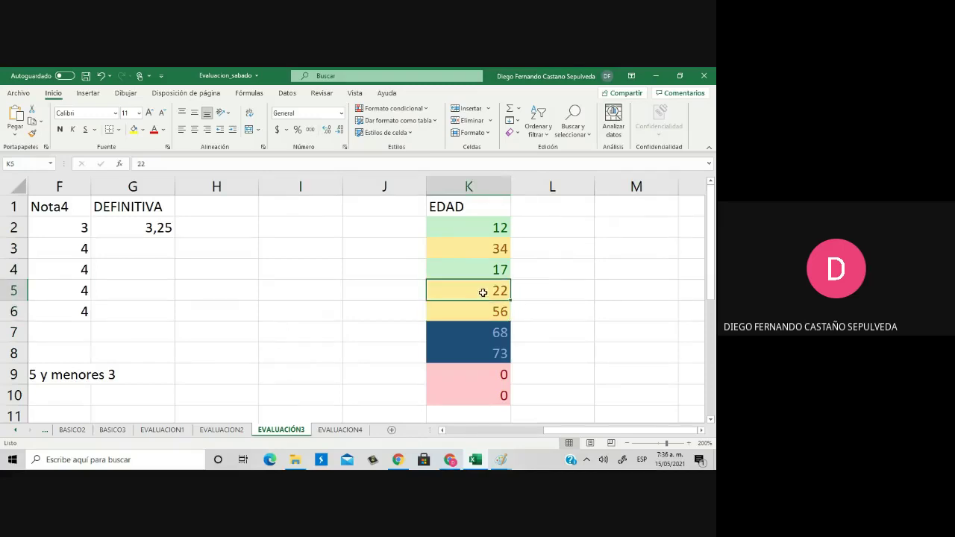
click(484, 307)
click(484, 293)
click(474, 311)
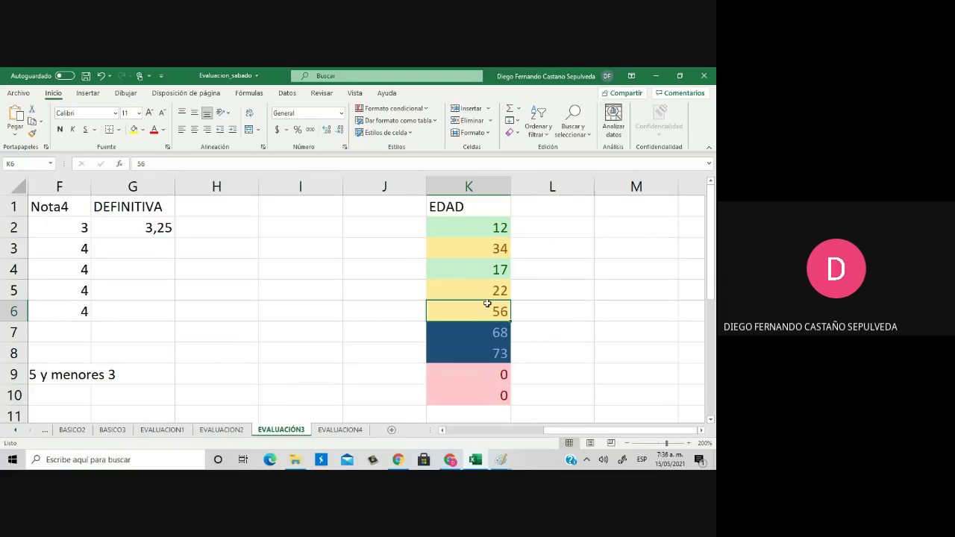
click(491, 297)
click(486, 315)
Edit the 18-to-60 conditional formatting rule on K2:K10 so its font colour is Automatic, and apply the change
drag(467, 224, 467, 386)
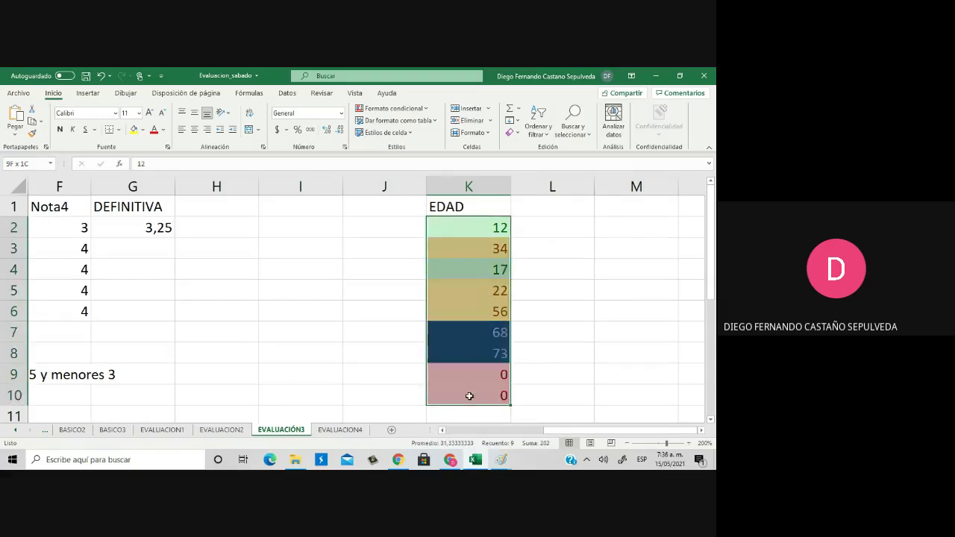
click(402, 109)
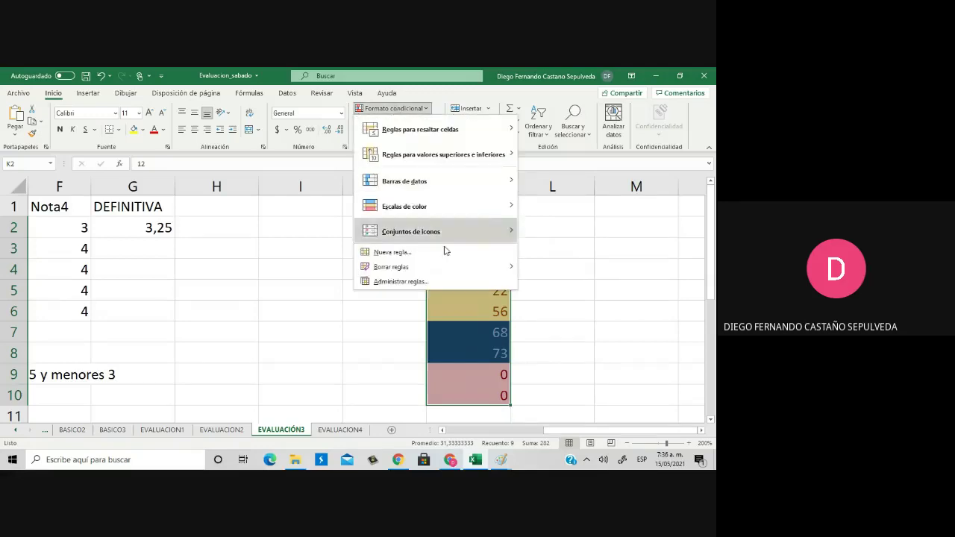
click(400, 282)
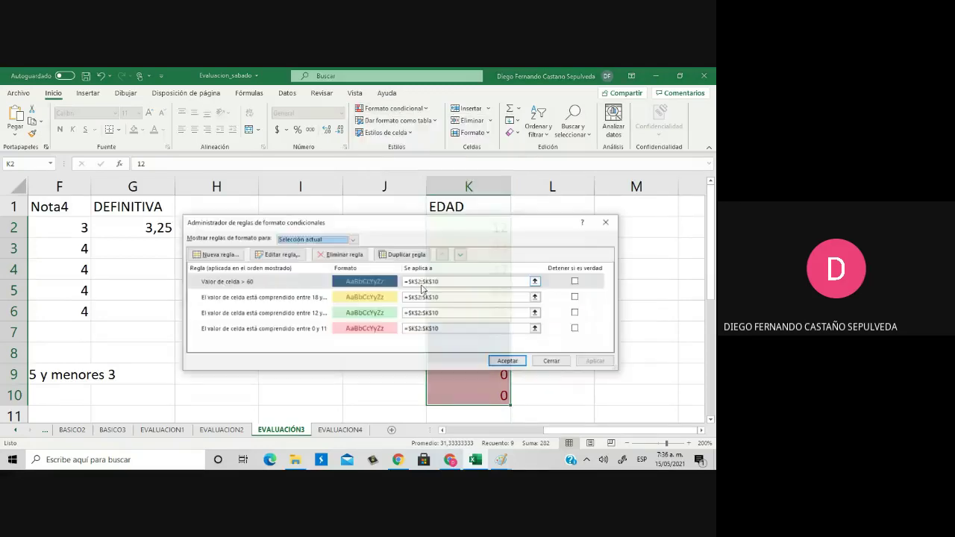
click(279, 300)
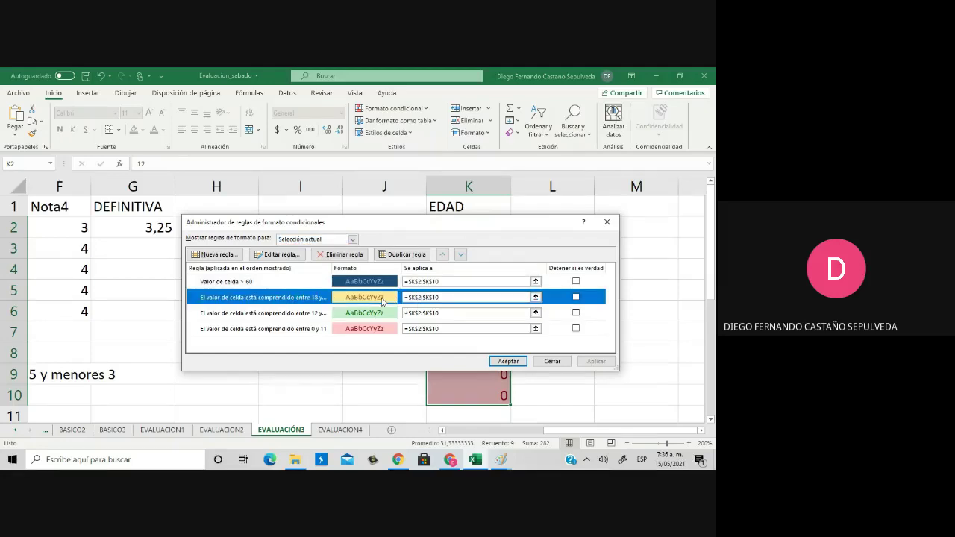
click(277, 258)
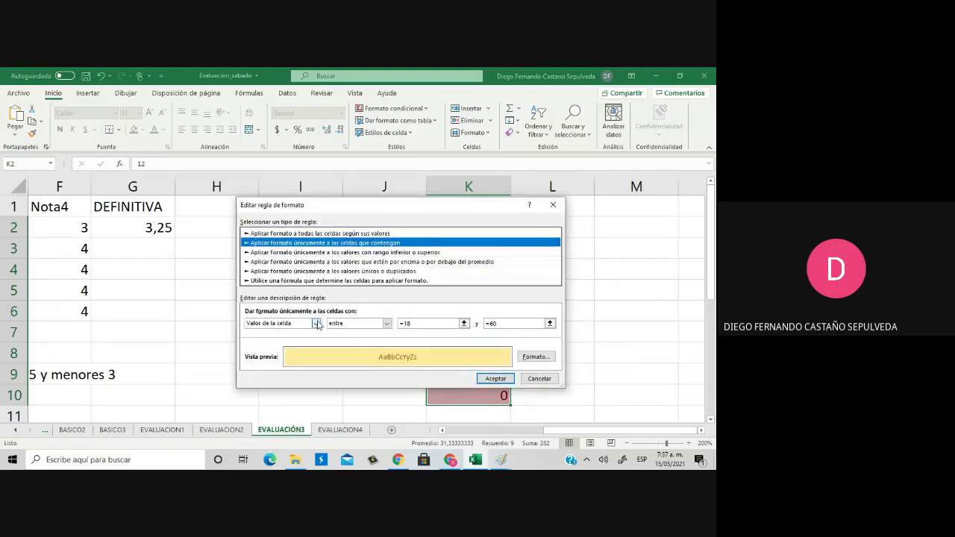
click(534, 356)
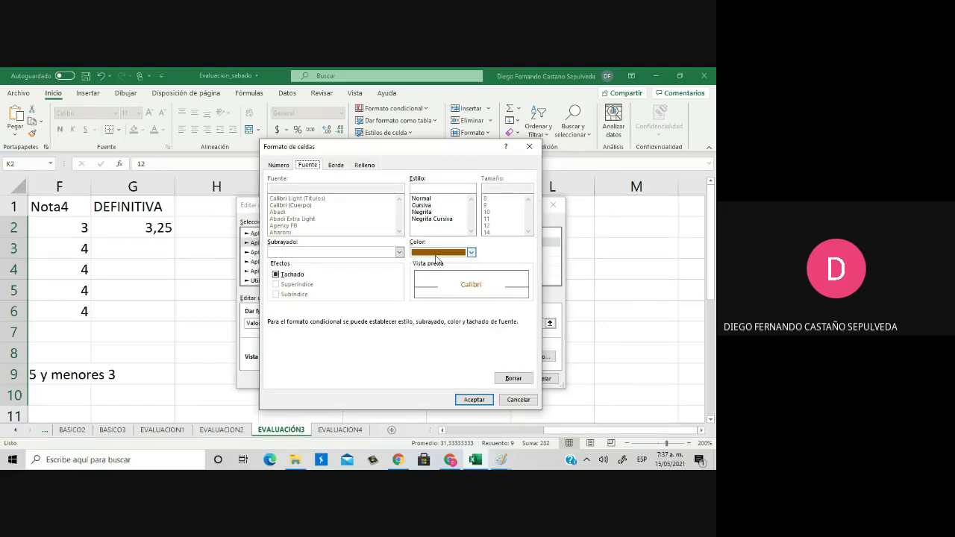
click(435, 254)
click(434, 267)
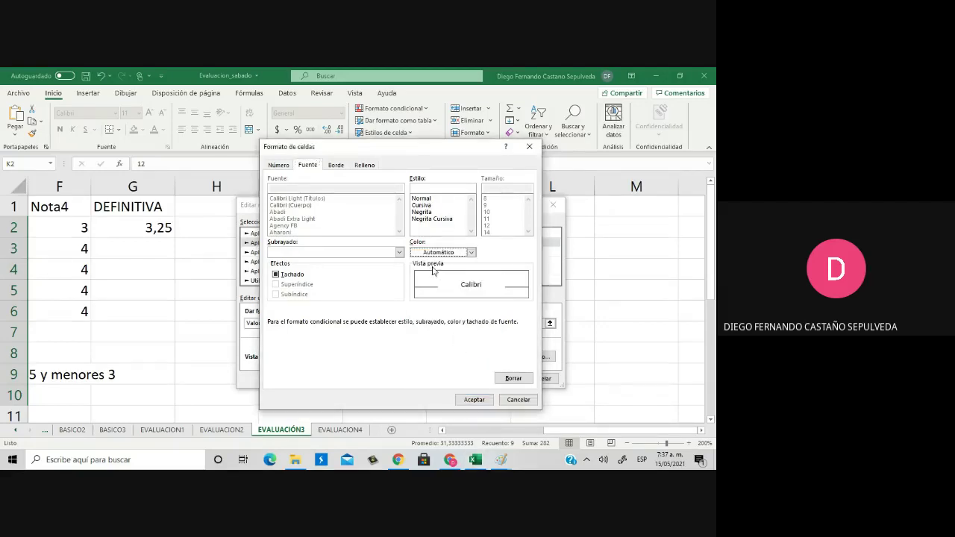
click(482, 400)
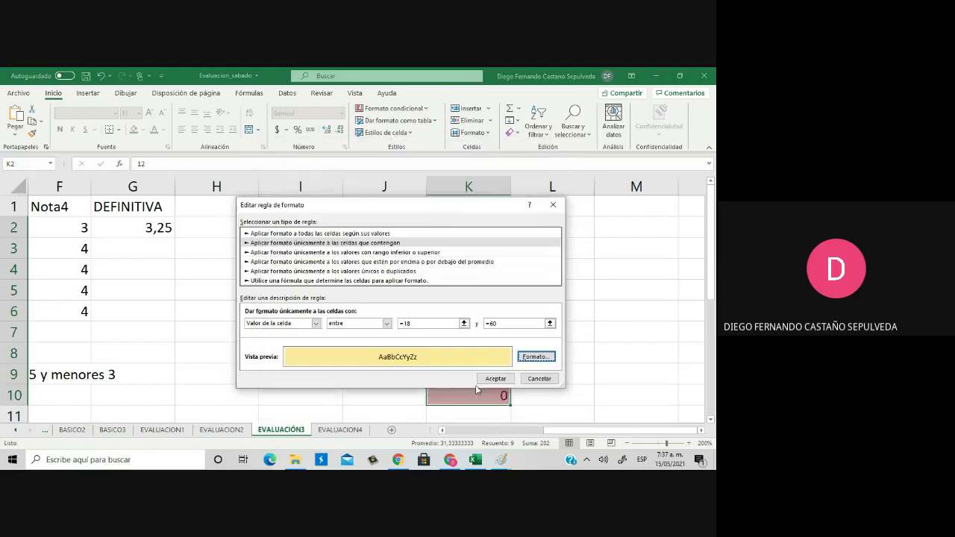
click(494, 379)
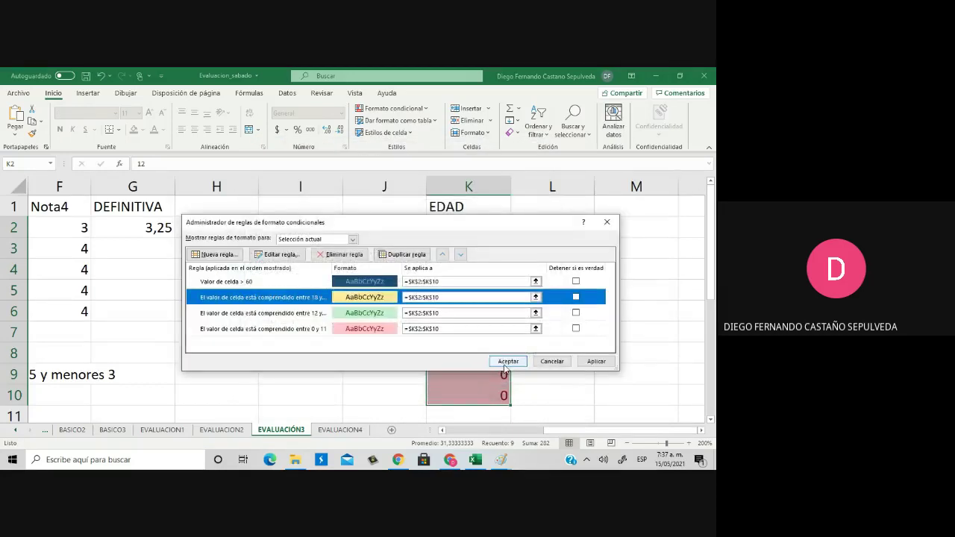
click(507, 361)
click(541, 355)
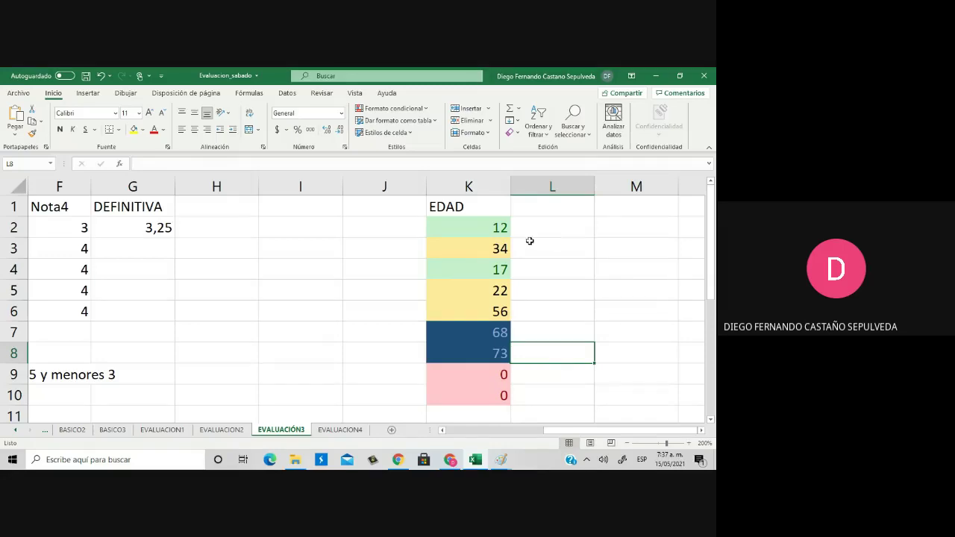
Delete the 18-to-60 and greater-than-60 conditional formatting rules from the ages in K2:K10
drag(495, 227, 494, 394)
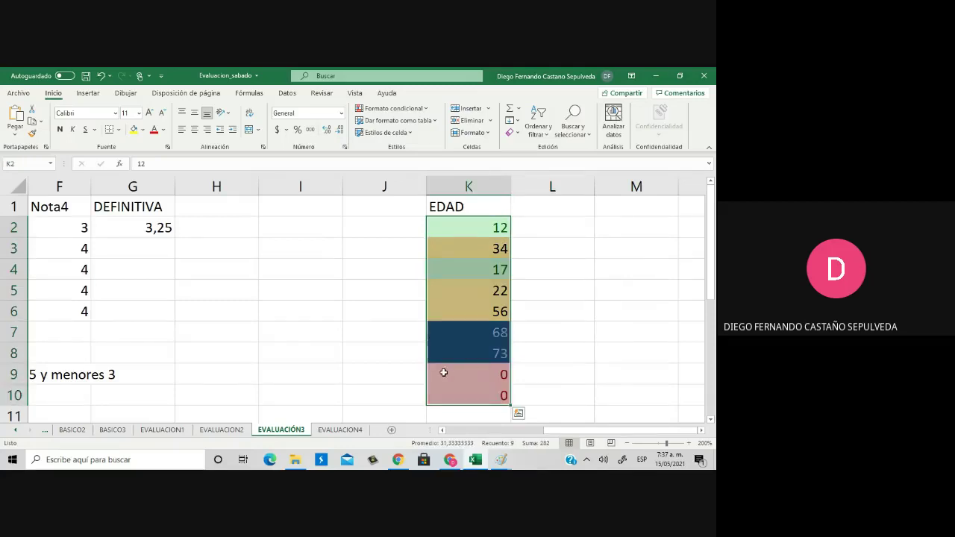
click(567, 316)
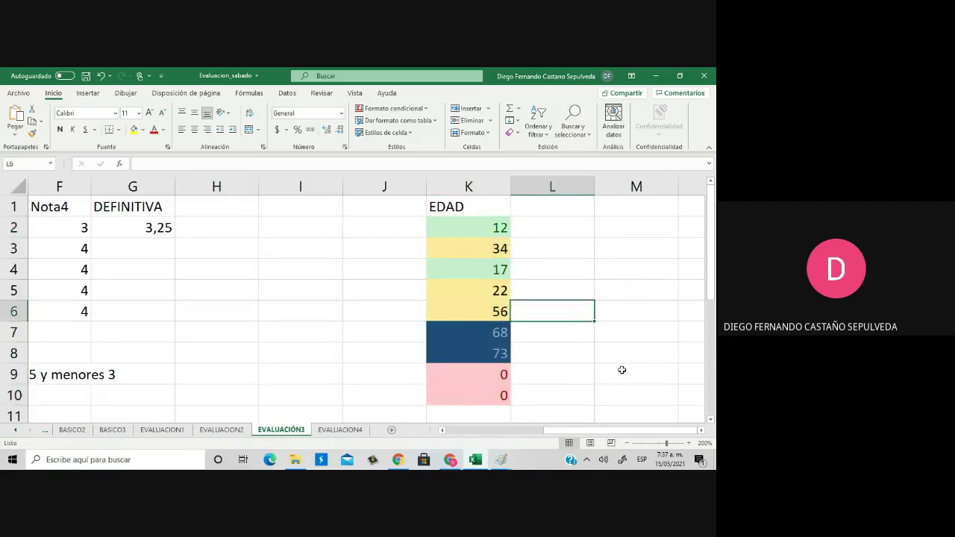
drag(467, 229, 463, 395)
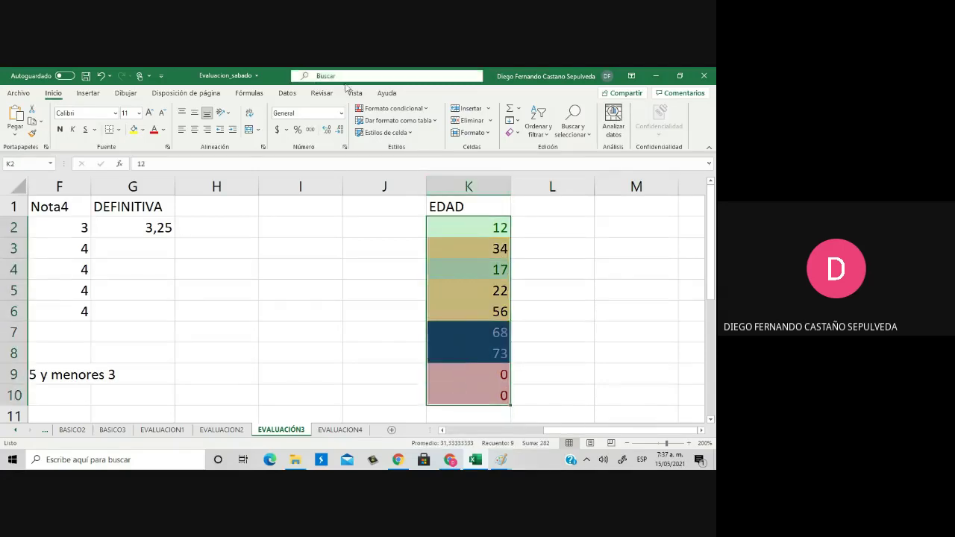
click(412, 111)
mouse_move(431, 273)
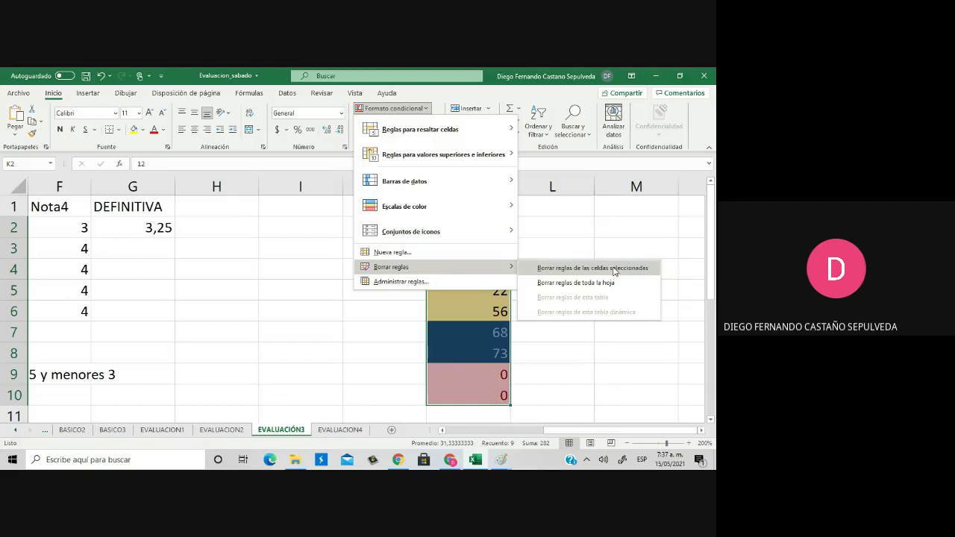
click(424, 283)
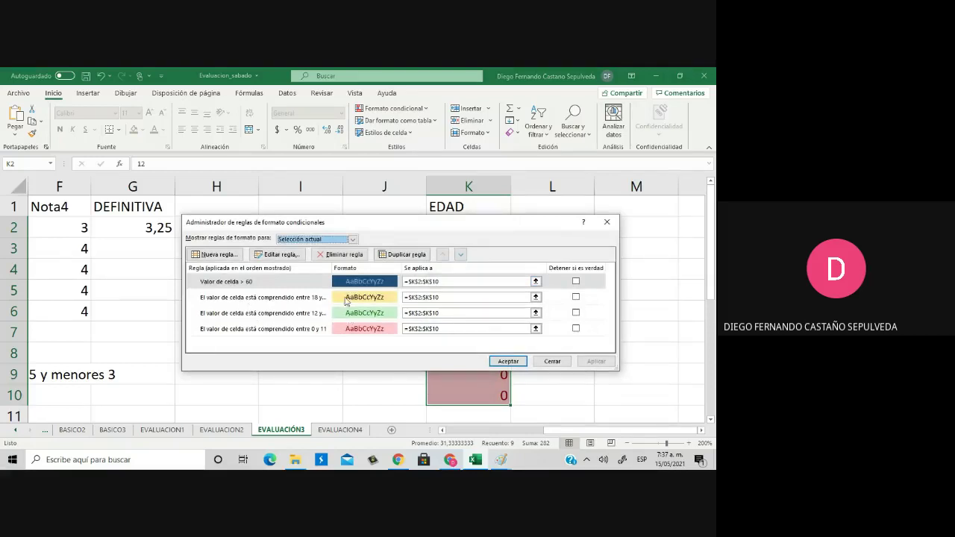
click(291, 299)
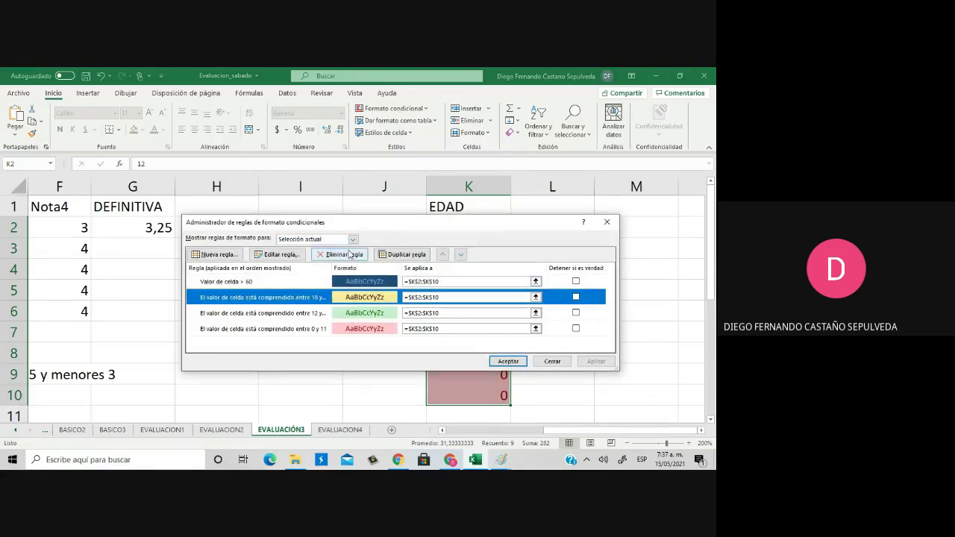
click(345, 256)
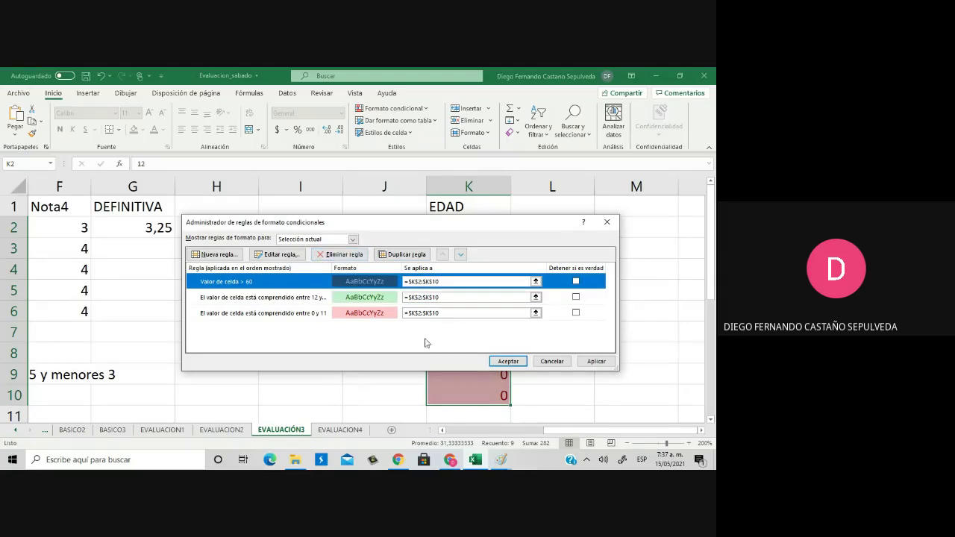
click(343, 255)
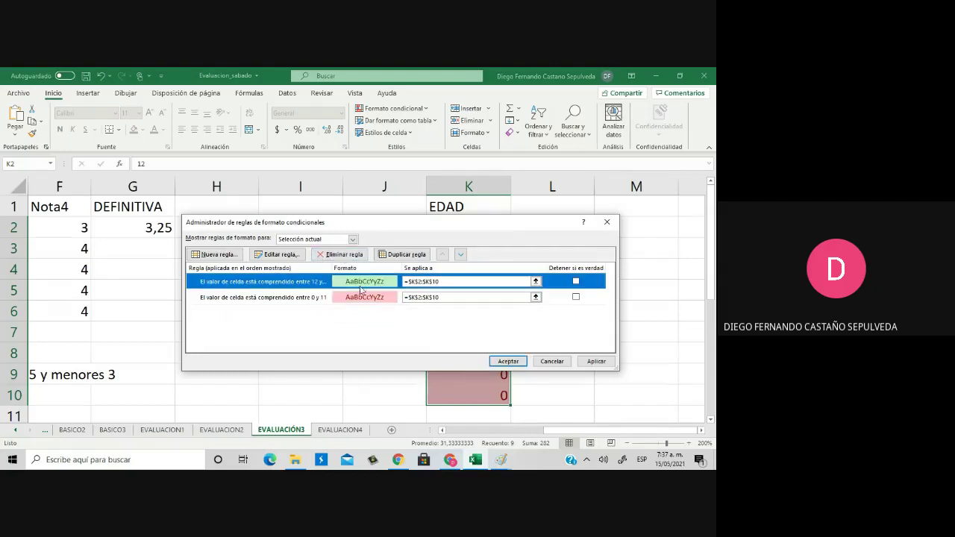
click(498, 360)
click(549, 347)
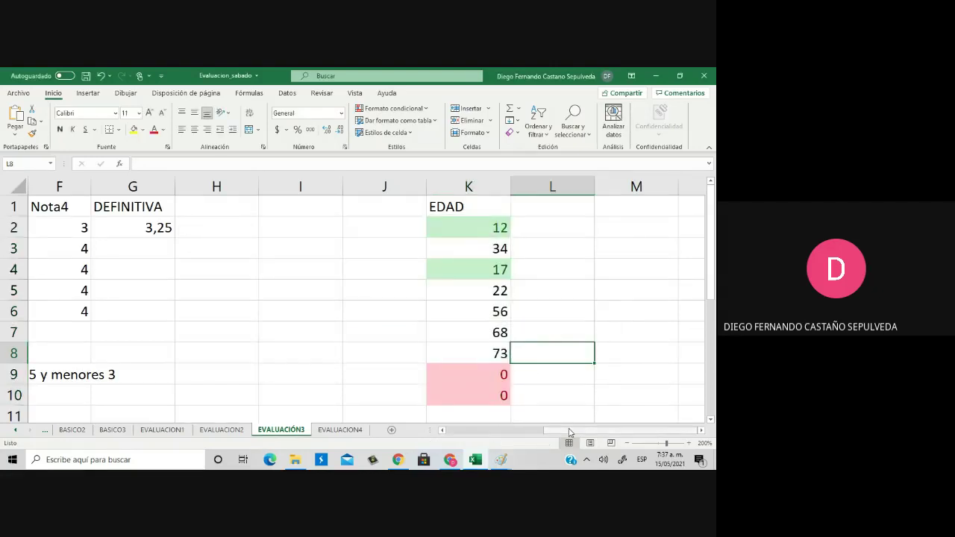
Clear all conditional formatting rules from the entire EVALUACIÓN3 sheet
drag(467, 226, 468, 395)
click(394, 108)
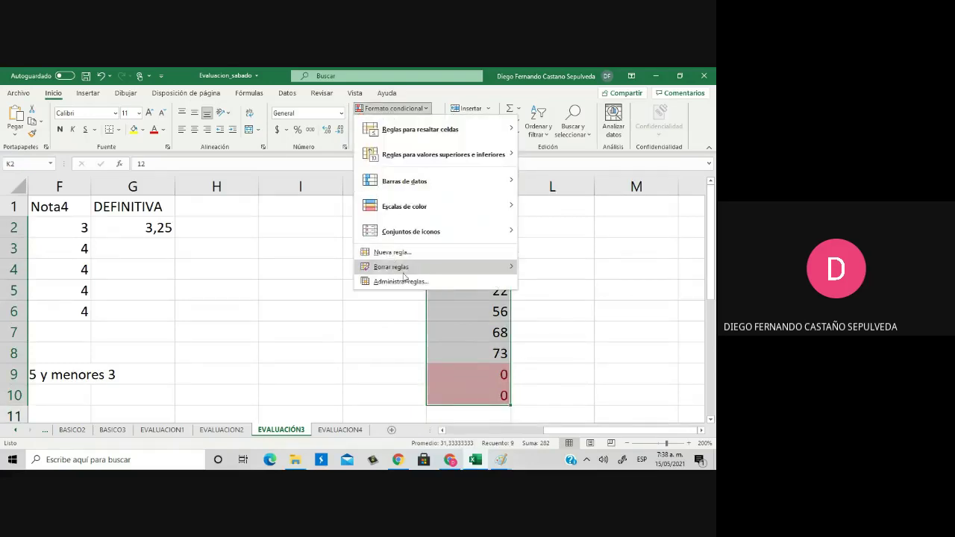
mouse_move(410, 273)
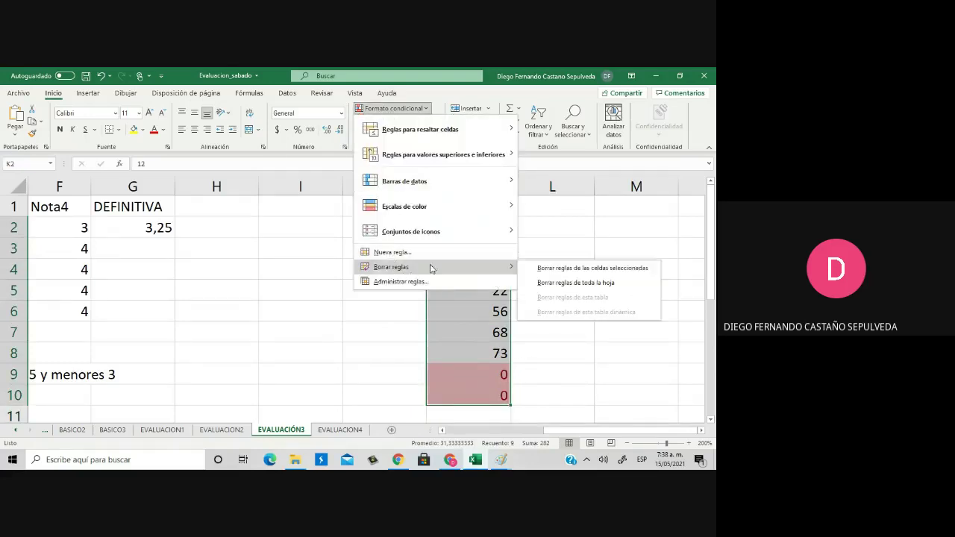
click(574, 282)
click(491, 312)
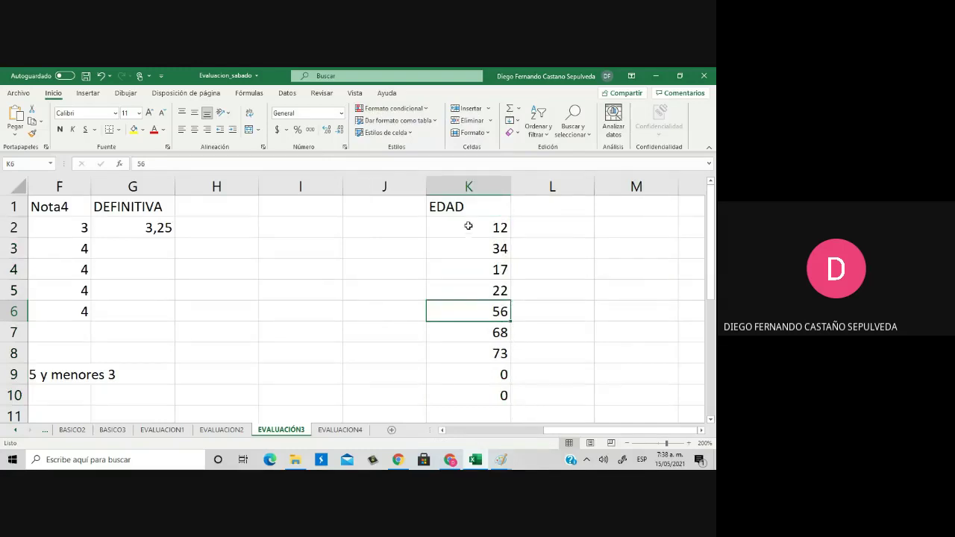
Highlight duplicate values in K2:K10 with light red fill and dark red text
drag(469, 225, 469, 398)
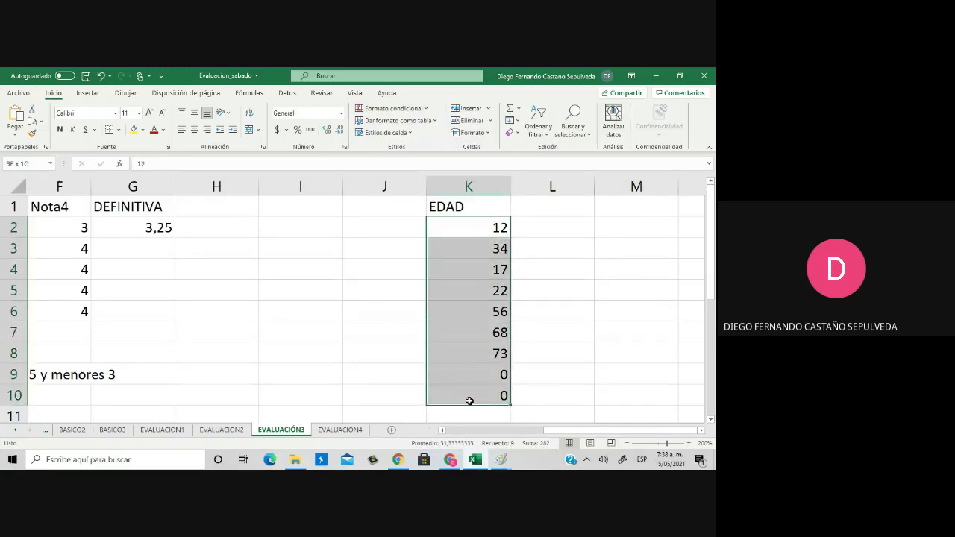
click(399, 108)
mouse_move(461, 129)
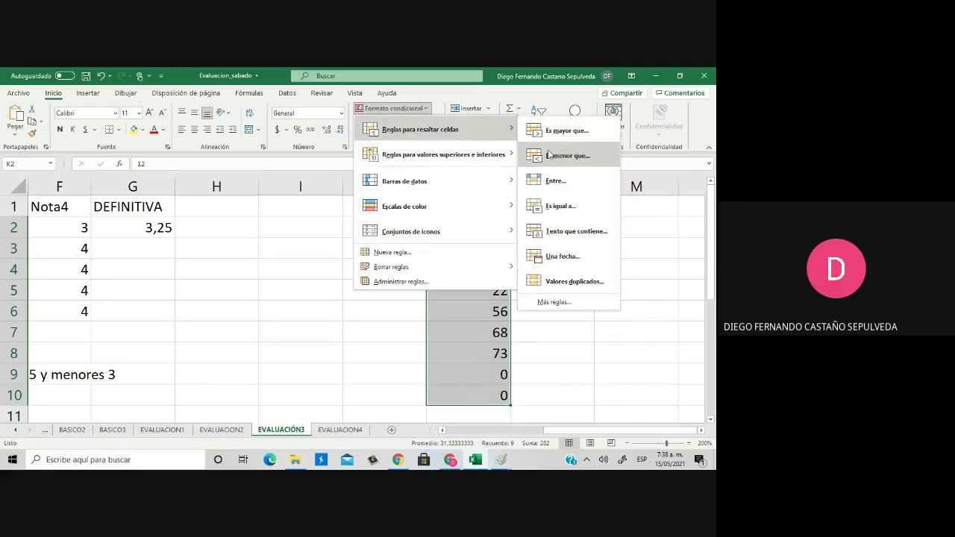
click(555, 282)
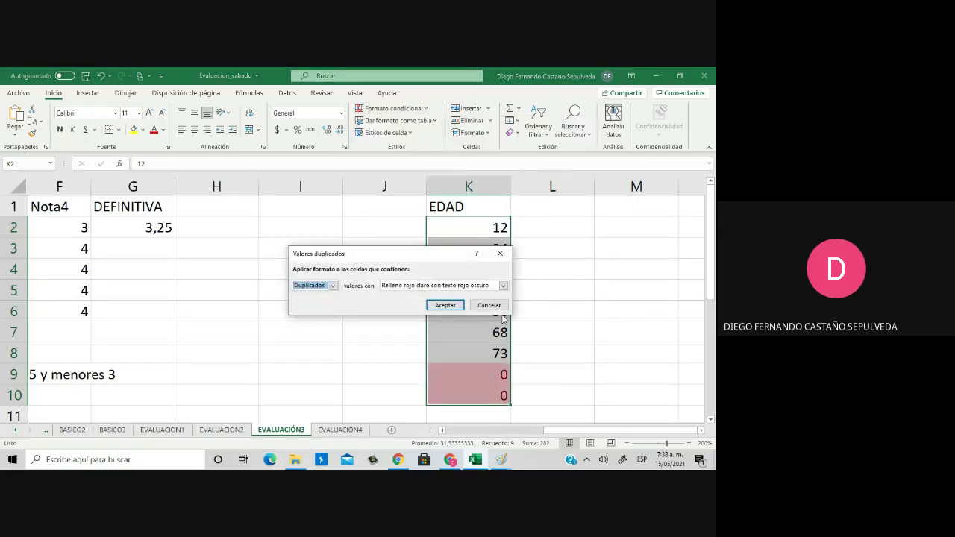
click(448, 305)
click(382, 329)
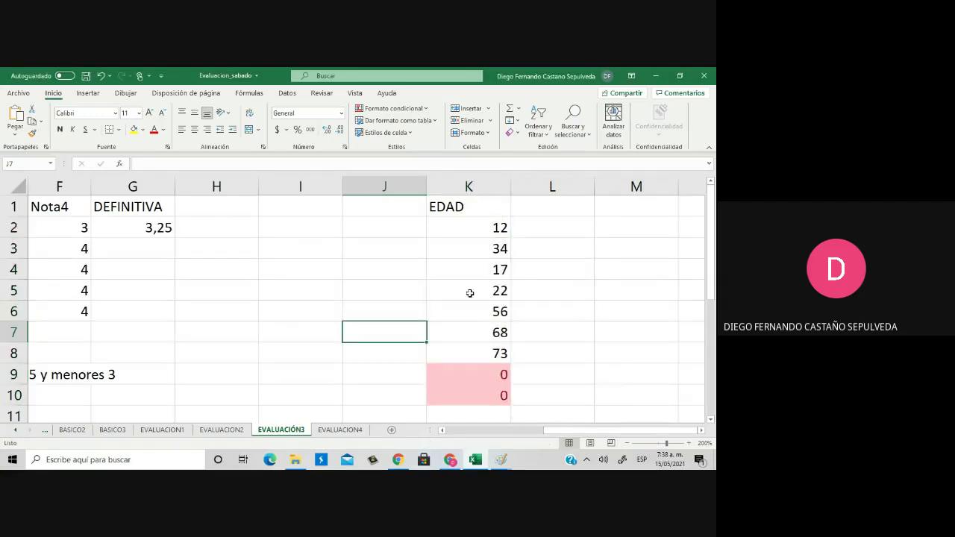
Change the age in K4 to 0 to test the duplicate highlighting
click(499, 269)
text(0)
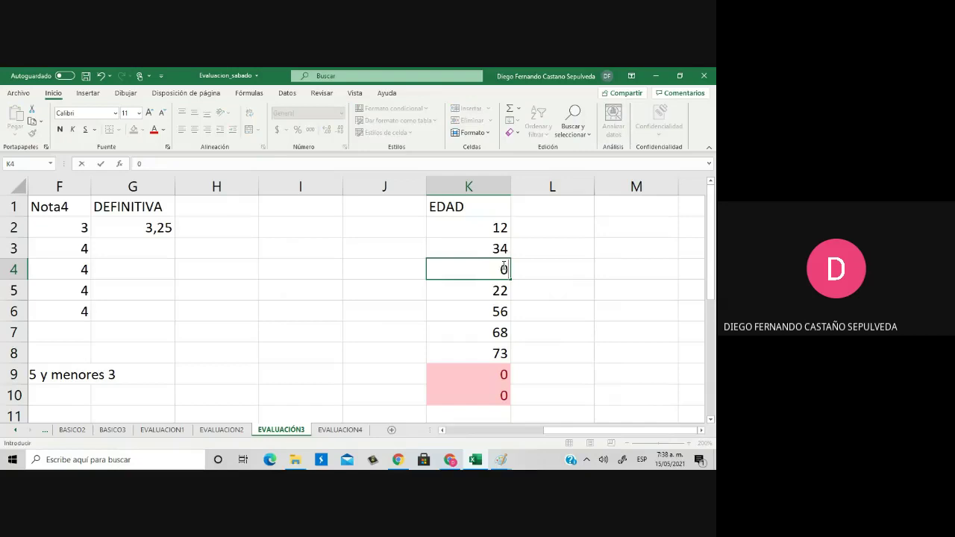
key(Return)
click(536, 287)
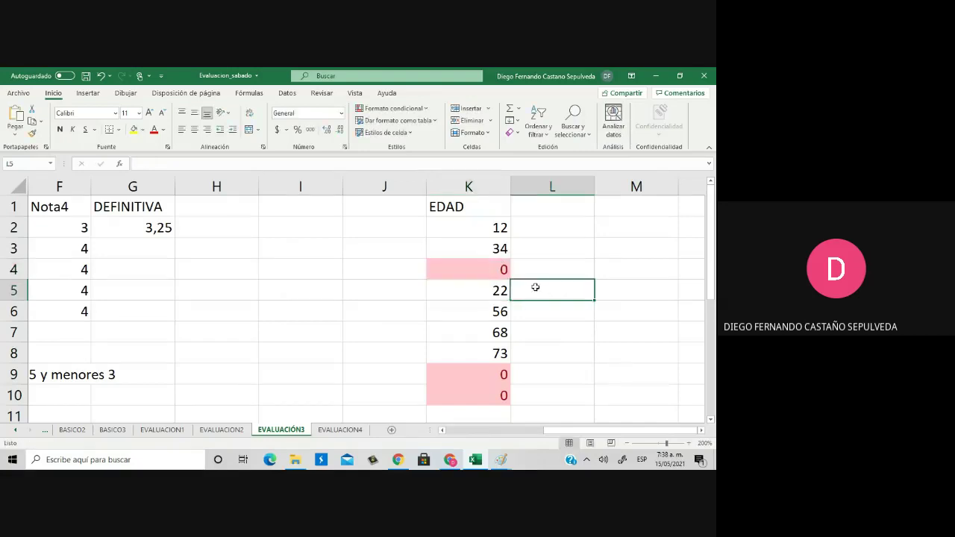
Replace the ages in K2, K3 and K5 with three different first names to try the duplicates rule on text
click(461, 229)
text(MARIAN)
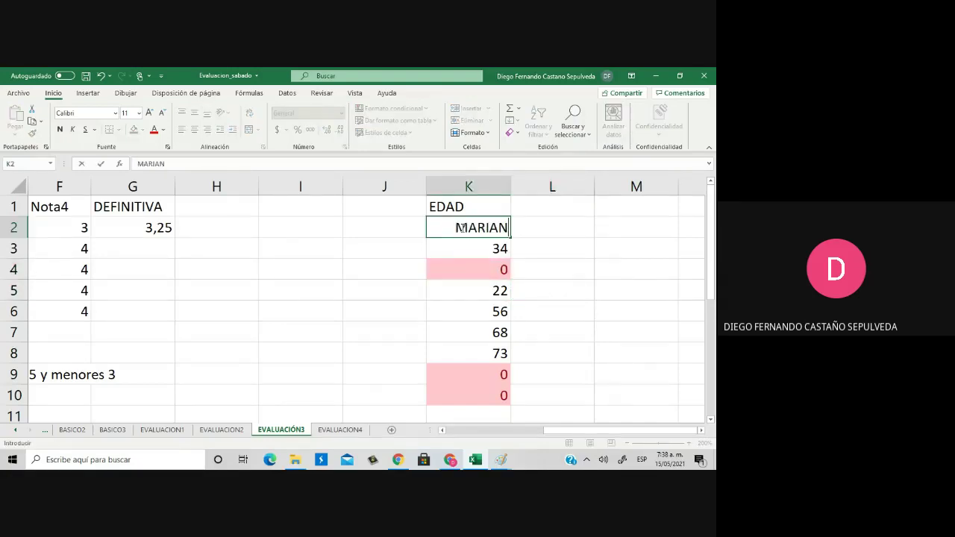
key(BackSpace)
key(Return)
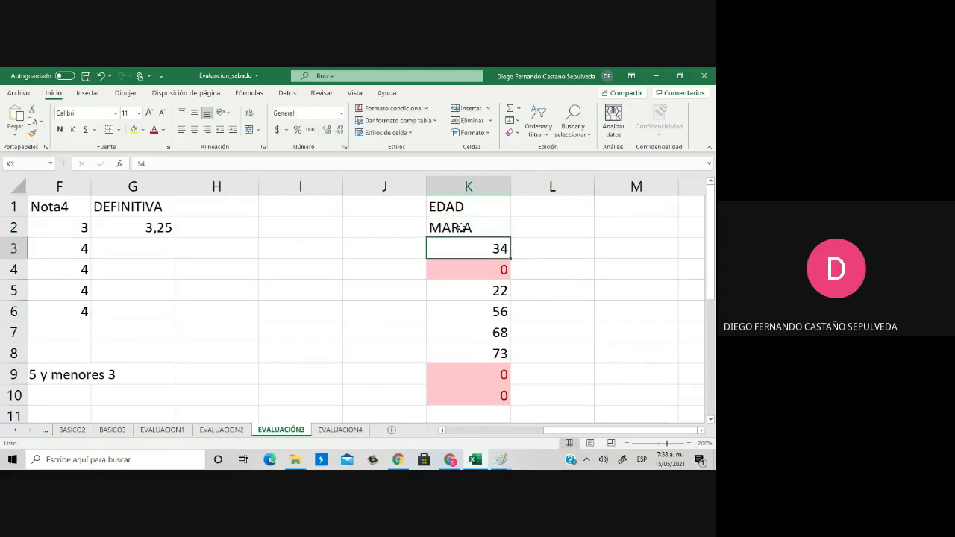
text(LUISA)
key(Return)
key(Return)
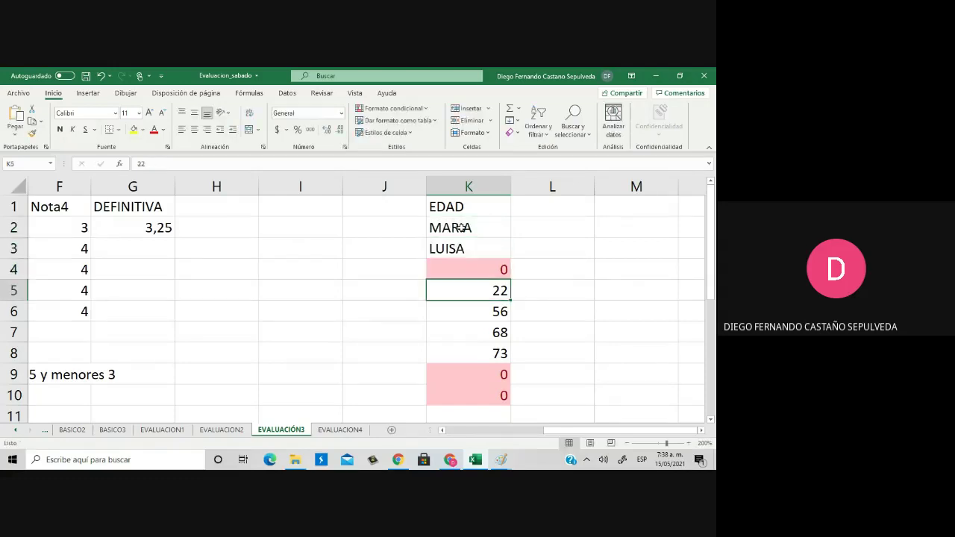
text(OSCAR)
key(Return)
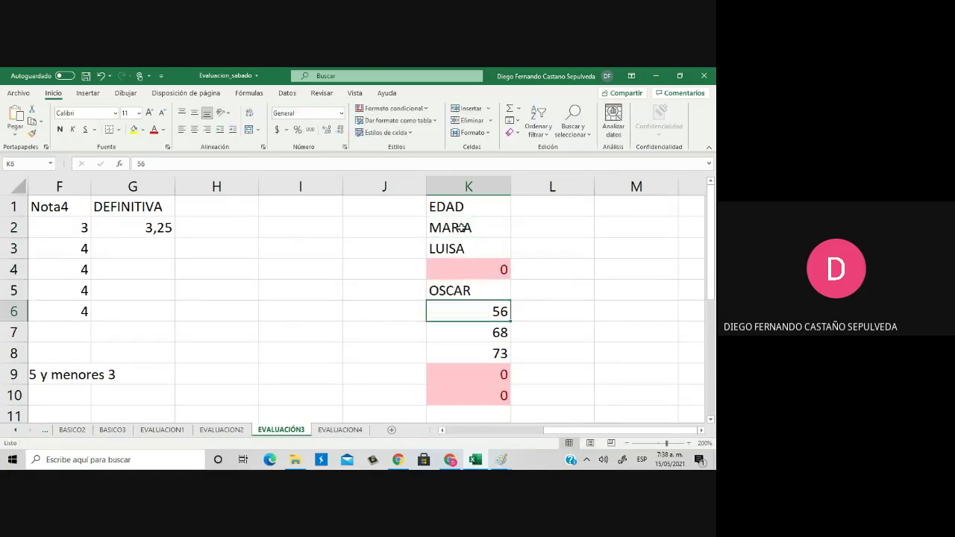
Replace the ages in K6:K8 with first names, repeating K2's name in K6 and K3's name in K8, with a new name in K7
text(MARIA)
key(BackSpace)
text(A)
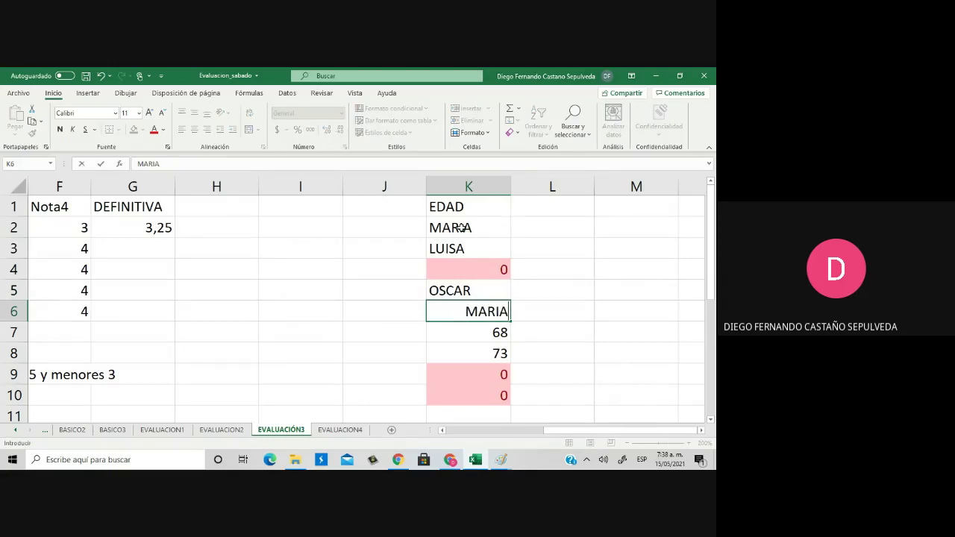
key(Return)
text(ENR)
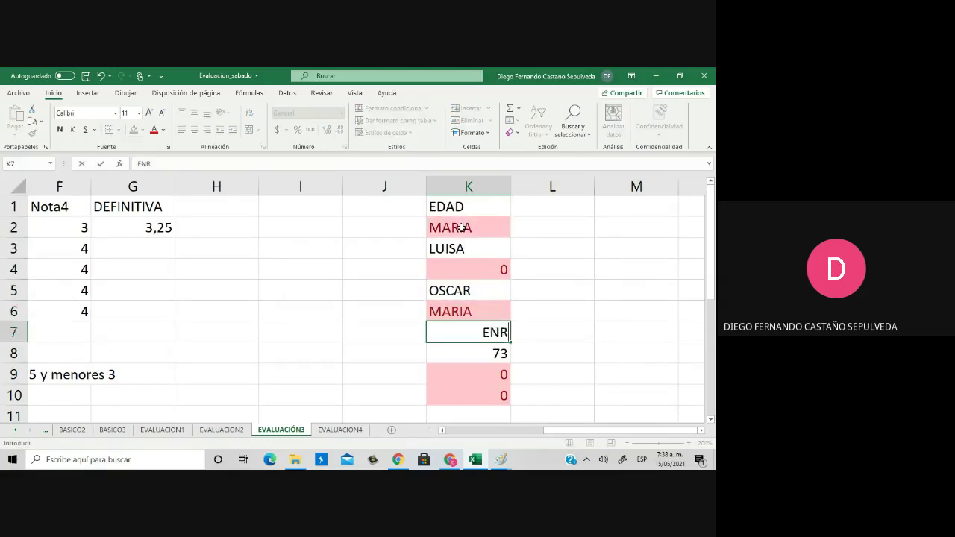
key(BackSpace)
key(BackSpace)
text(RNESTO)
key(Return)
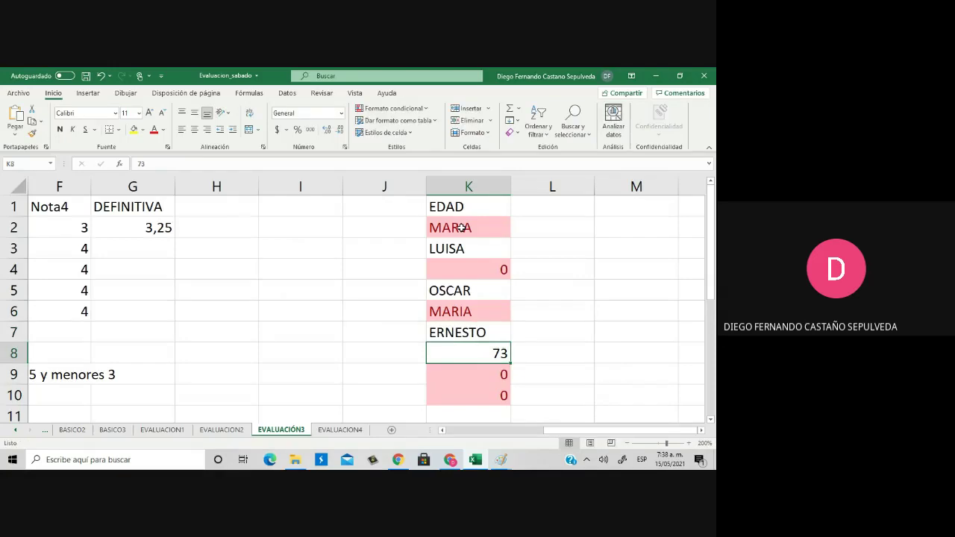
text(LUISA)
key(Return)
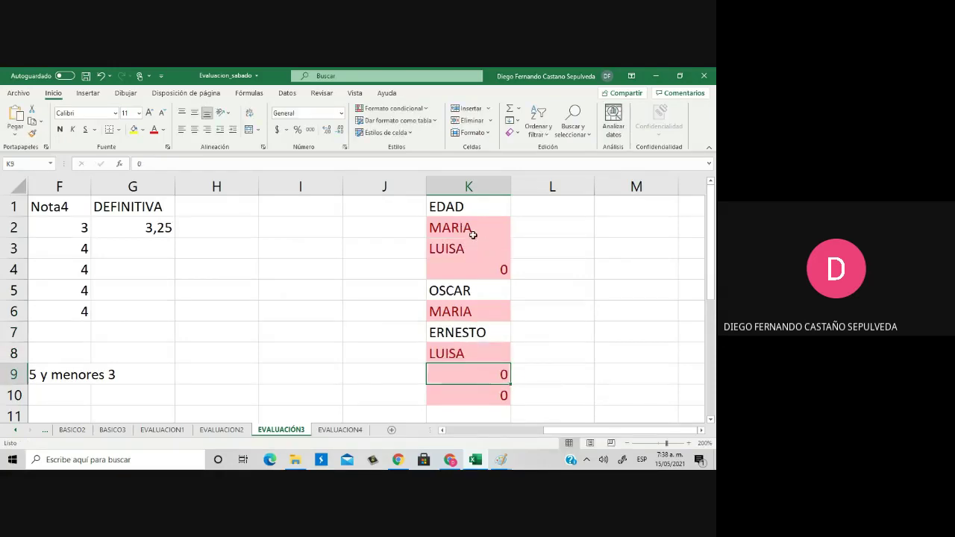
Compare the repeated names in K2 and K3 with their matches in K6 and K8
click(470, 228)
drag(470, 227, 463, 254)
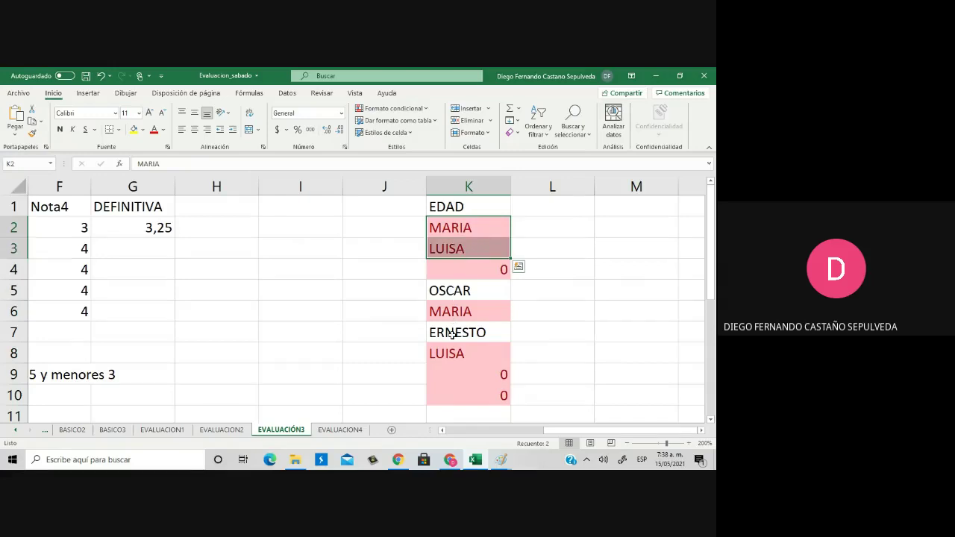
click(454, 352)
click(456, 314)
click(448, 251)
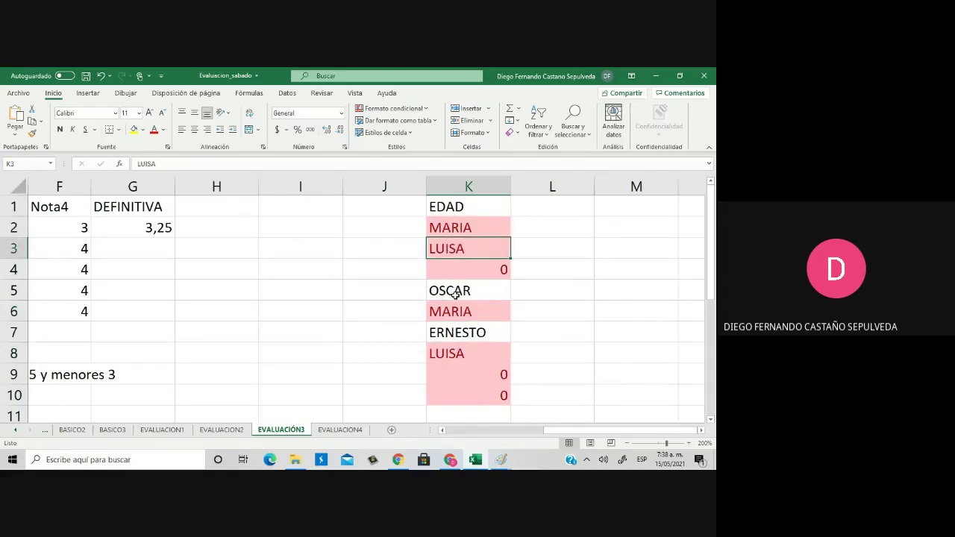
Clear the conditional formatting rules from only the selected cells K2:K10
click(485, 222)
drag(463, 246, 462, 397)
click(429, 110)
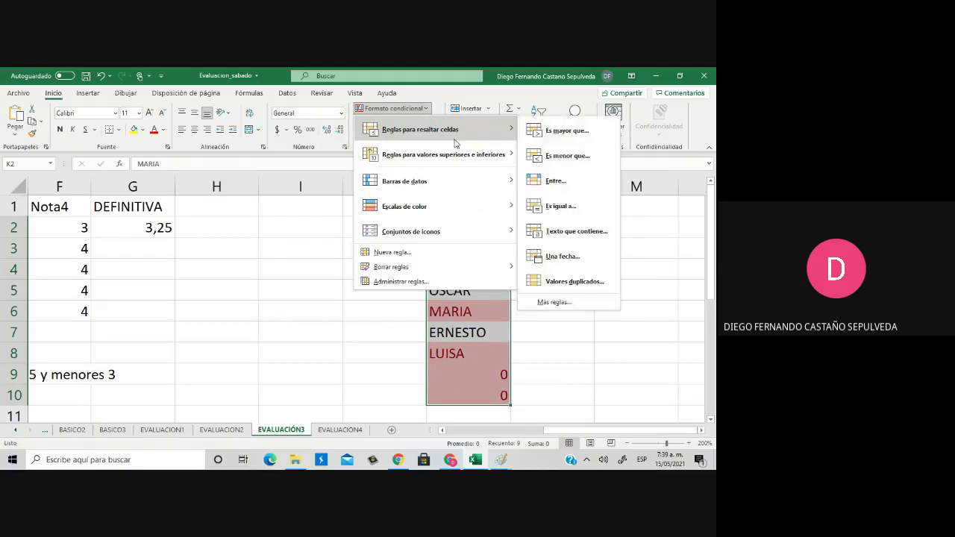
mouse_move(451, 268)
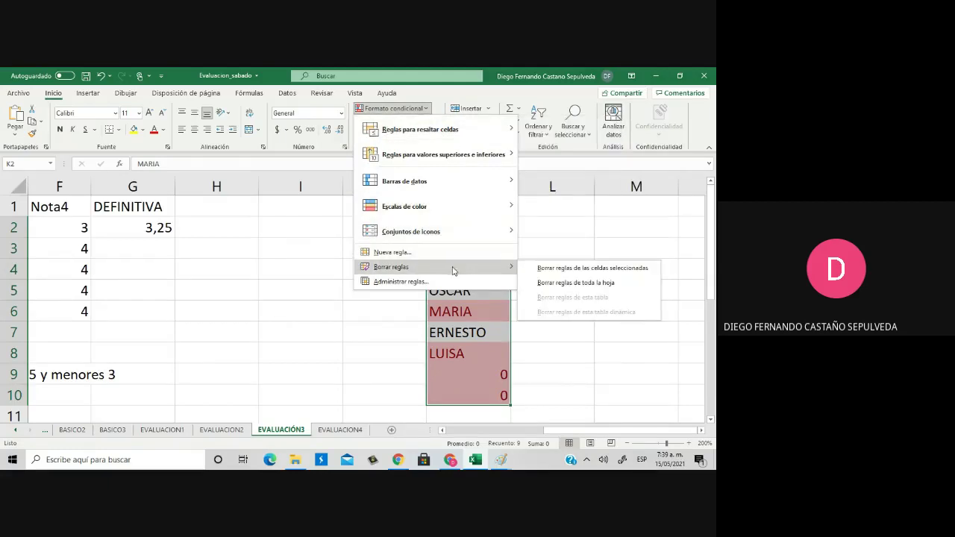
click(545, 267)
click(495, 306)
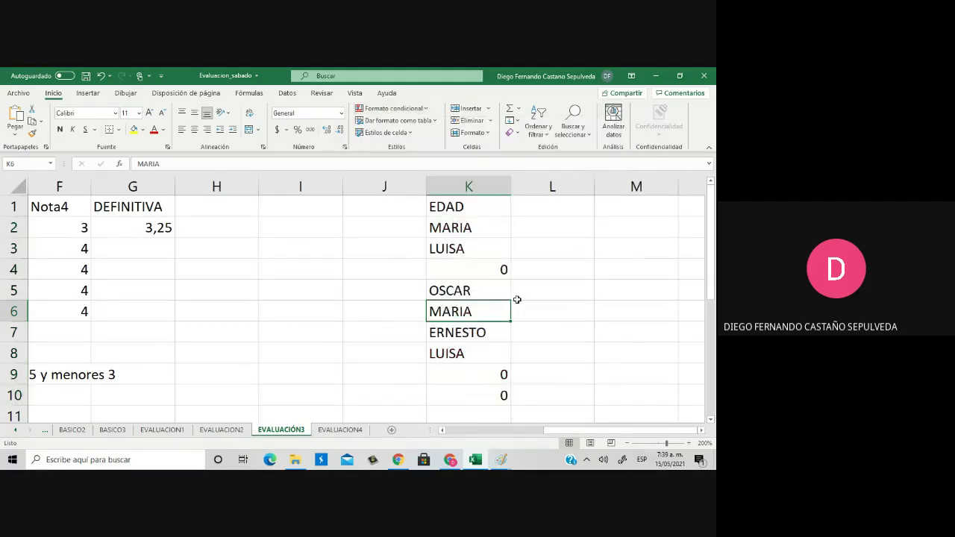
Undo the rule clearing and all the name entries in column K to bring back the ages and the duplicates rule
key(ctrl+z)
key(ctrl+z)
key(ctrl+z)
key(ctrl+z)
key(ctrl+z)
key(ctrl+z)
key(ctrl+z)
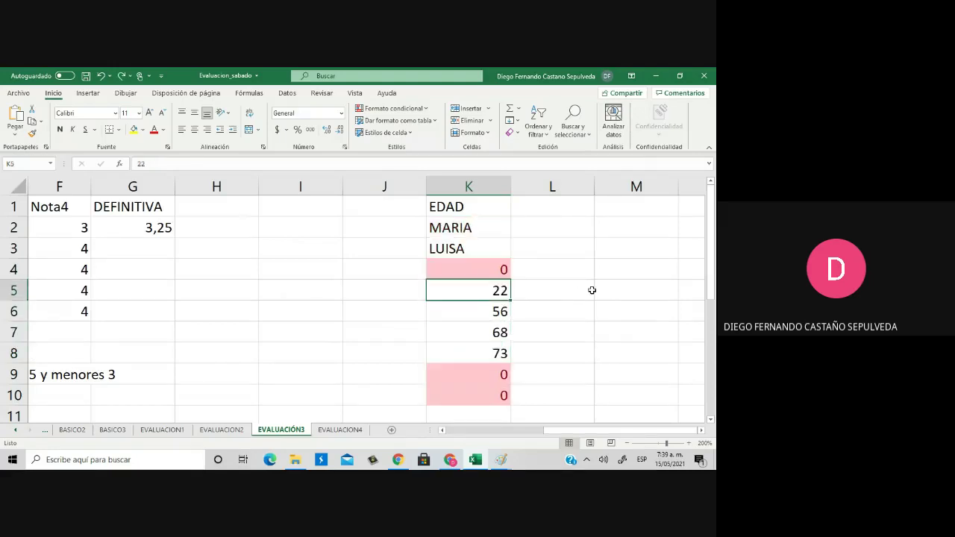
key(Up)
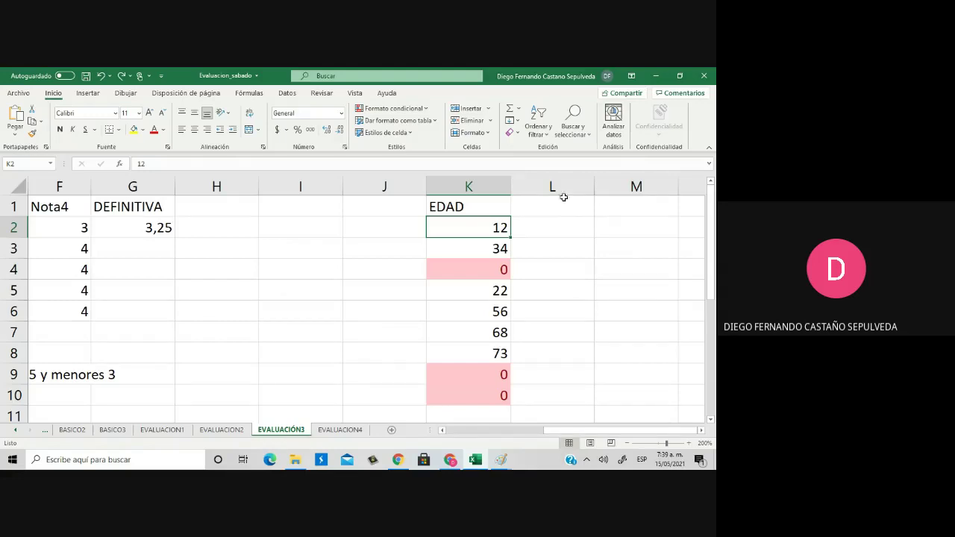
Add a rule highlighting above-average ages in K2:K10 with light red fill and dark red text, on top of the duplicates rule
drag(484, 228, 485, 394)
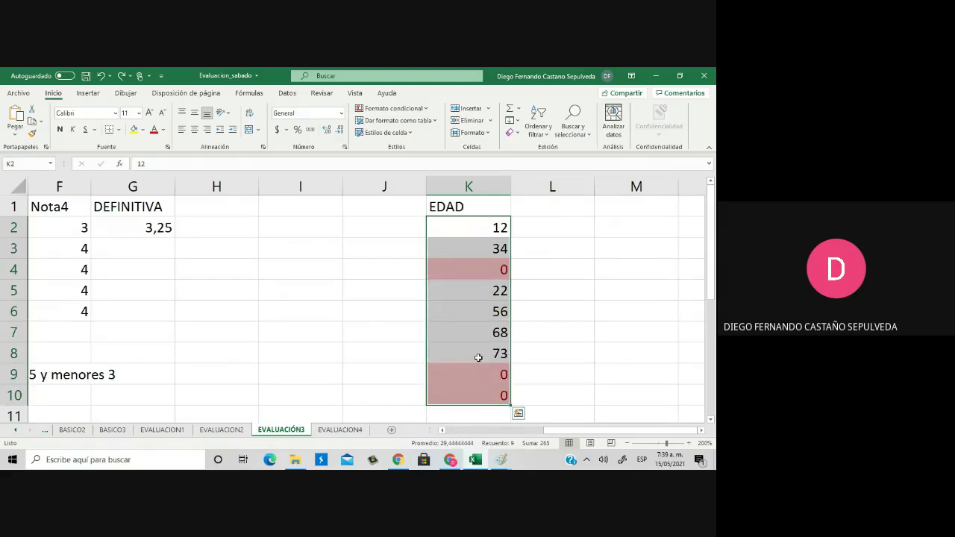
click(428, 114)
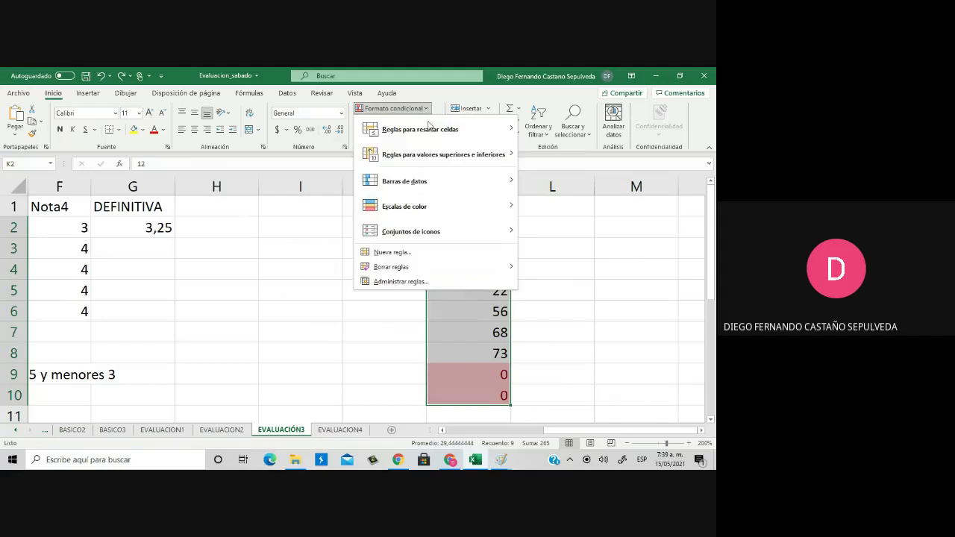
mouse_move(434, 160)
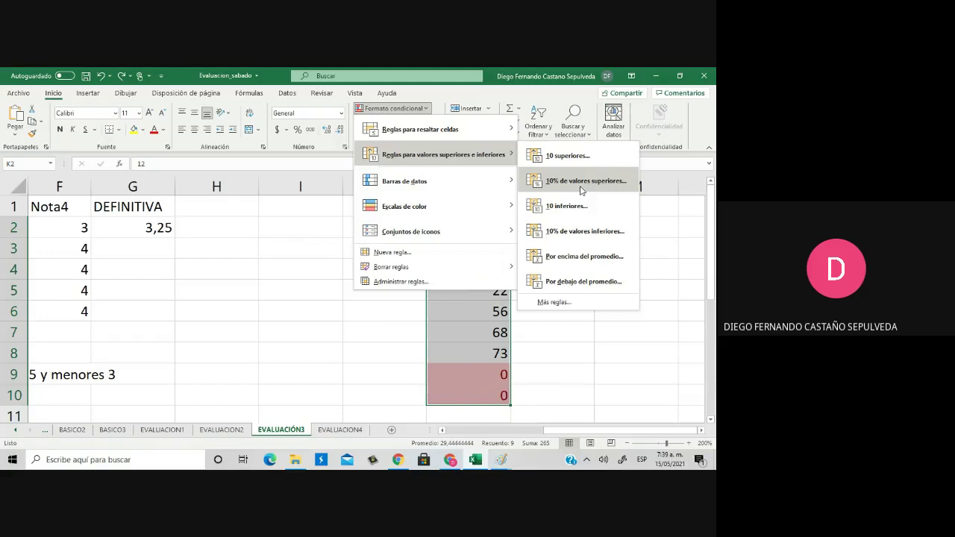
click(593, 267)
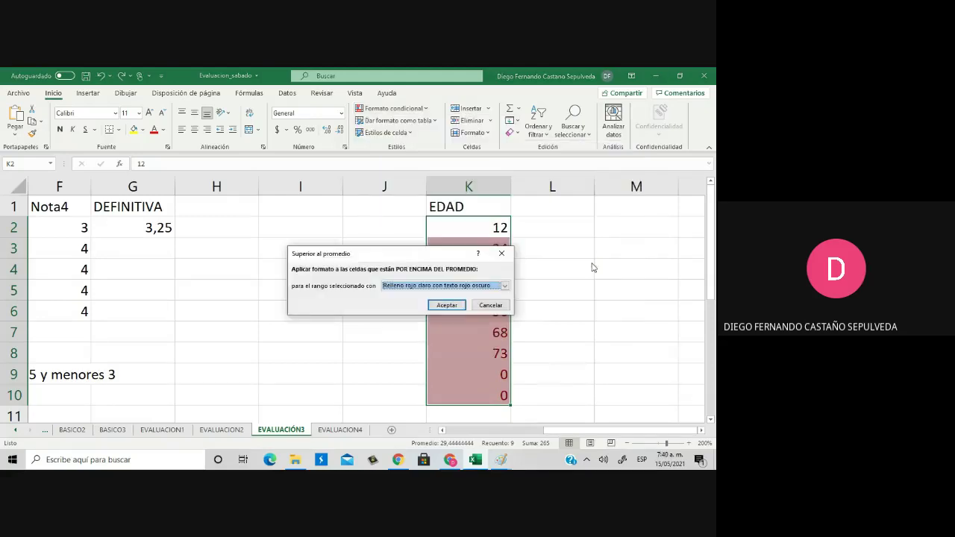
click(446, 305)
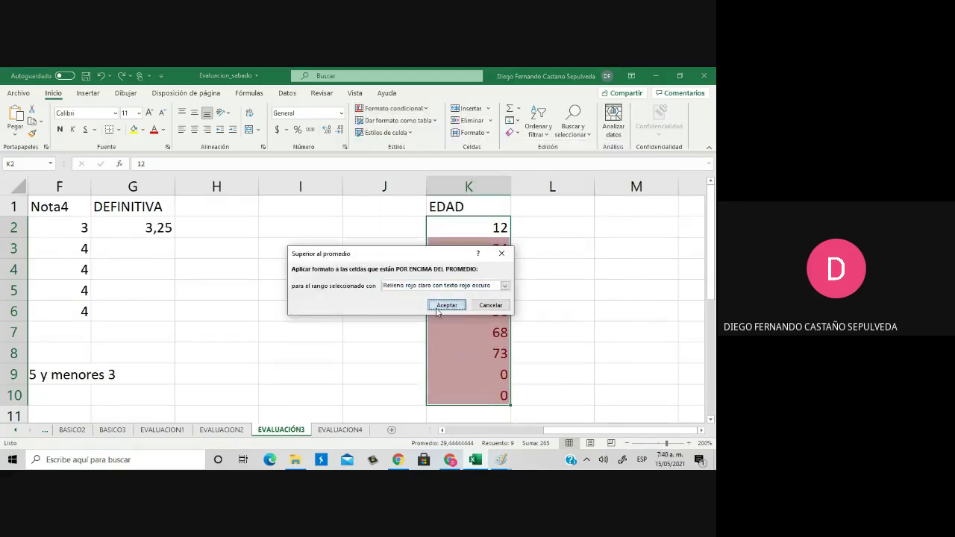
click(545, 347)
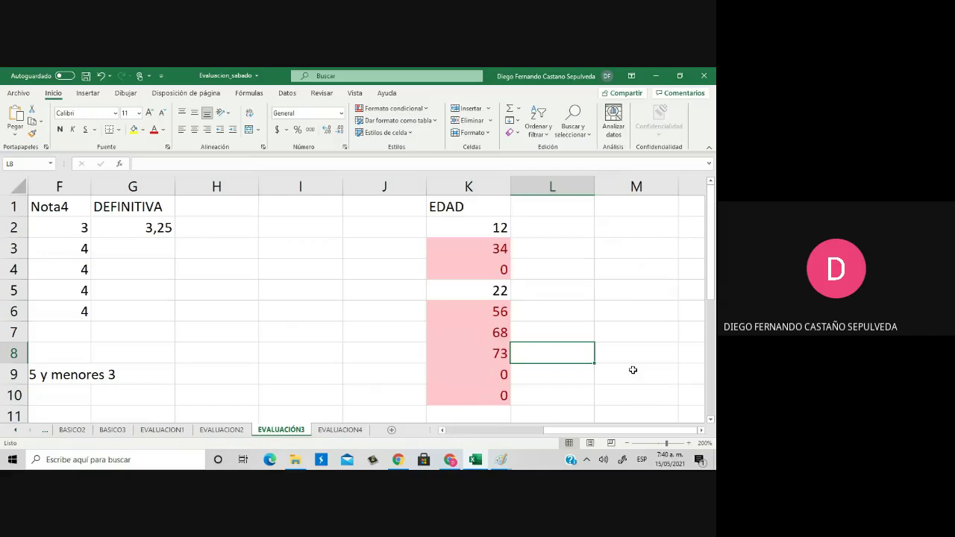
Undo the above-average rule and clear the remaining conditional formatting from the selected cells K2:K10
key(ctrl+z)
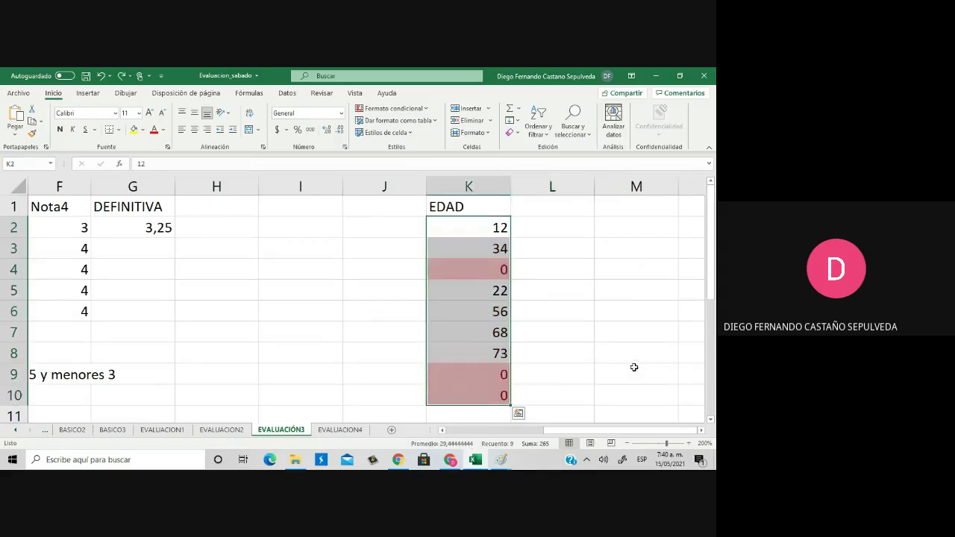
click(421, 108)
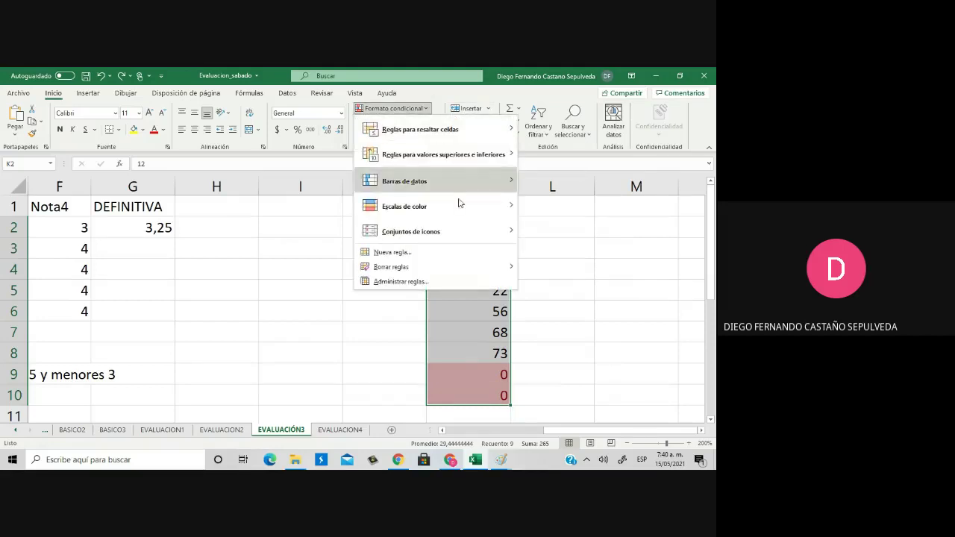
mouse_move(479, 268)
click(564, 265)
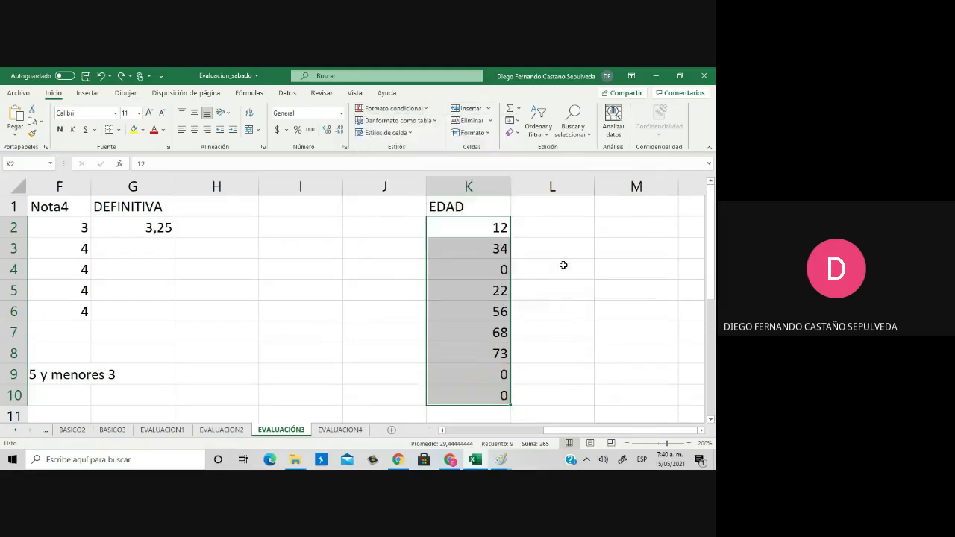
Apply the above-average rule alone to K2:K10 with light red fill and dark red text, and reselect the range to check its average
click(424, 109)
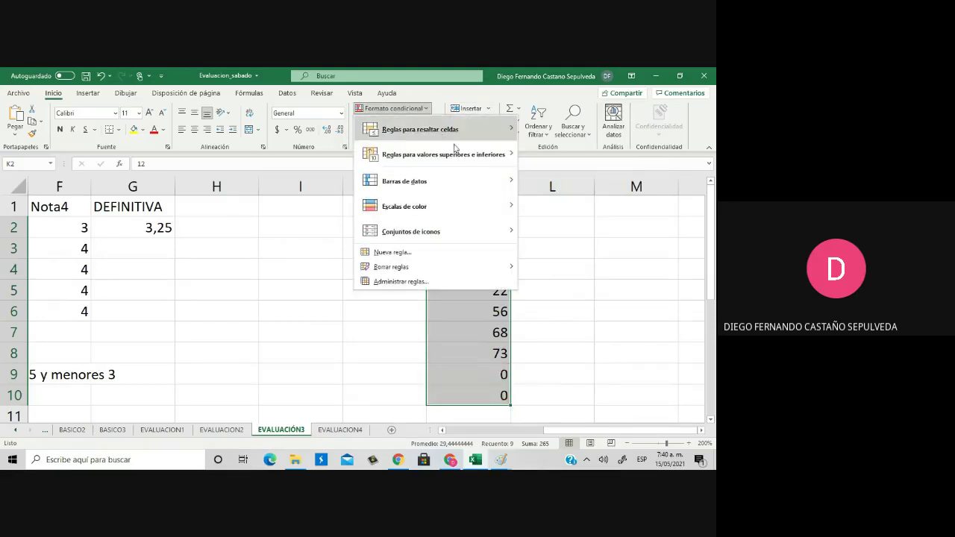
mouse_move(477, 155)
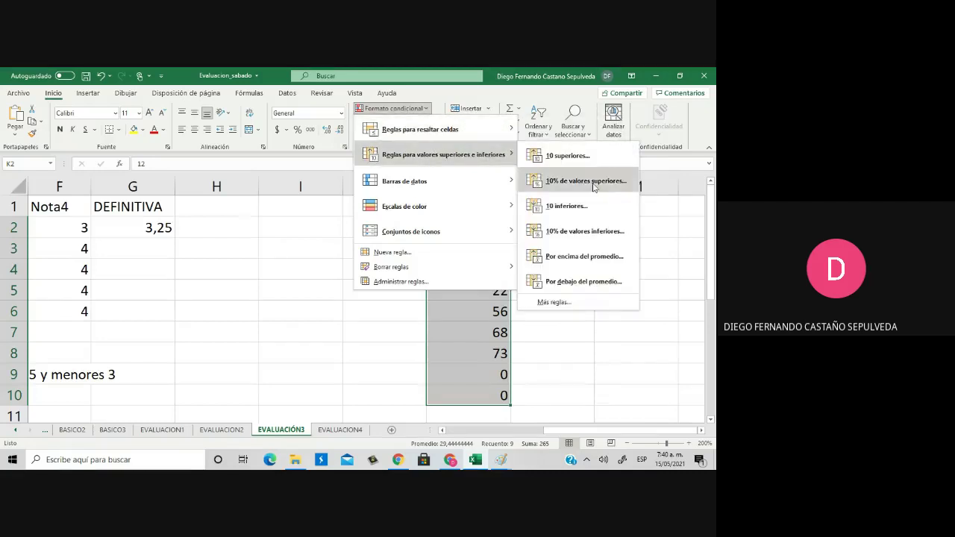
click(617, 262)
click(447, 305)
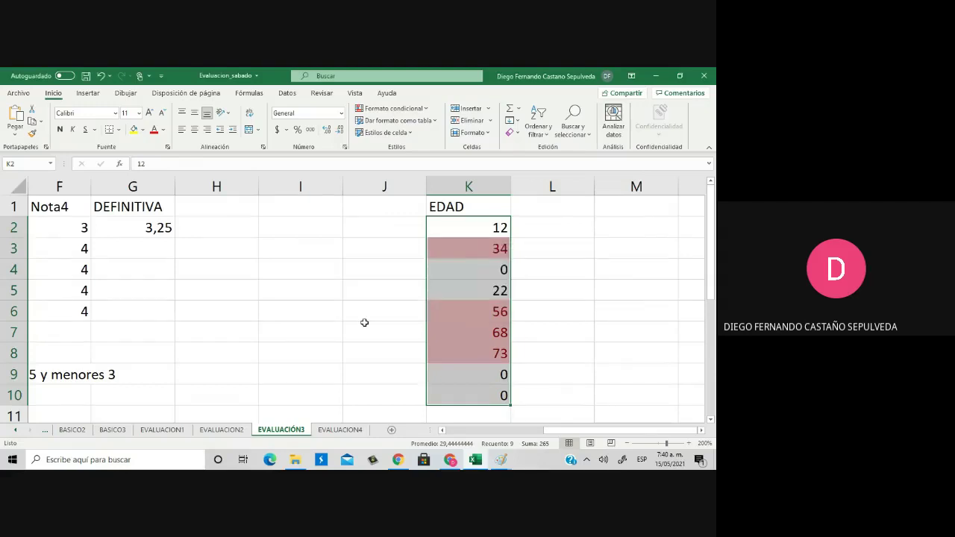
click(366, 326)
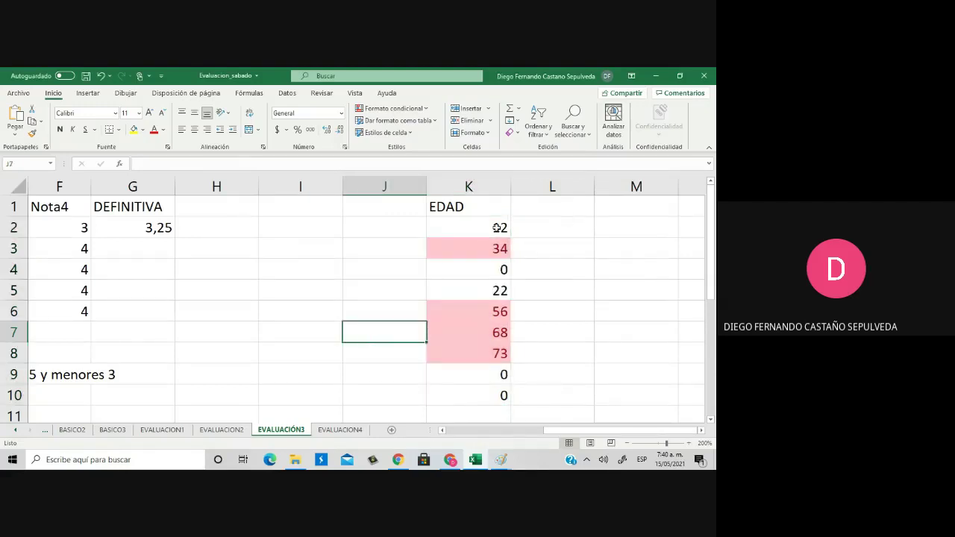
drag(497, 229, 489, 403)
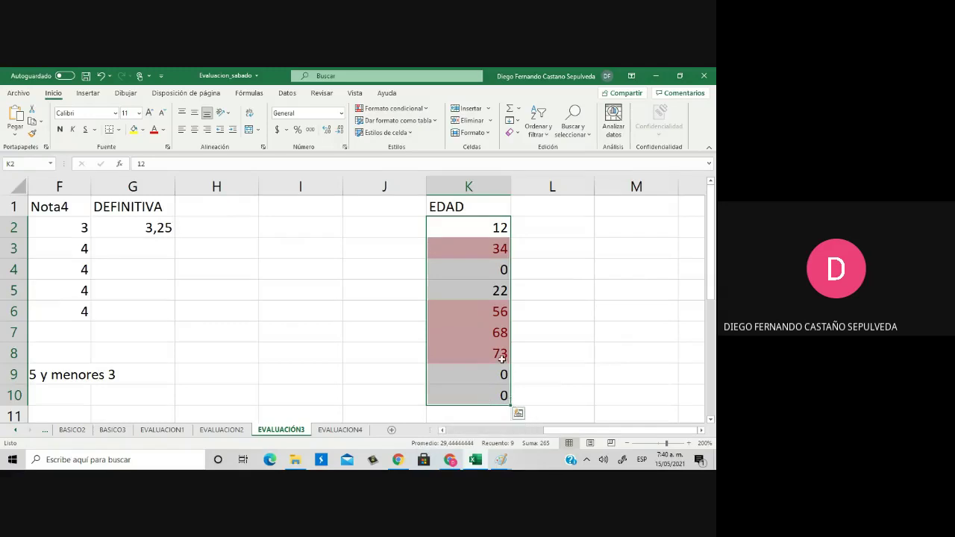
Replace the zeros in cells K4, K9 and K10 of the EDAD column with 1
click(586, 346)
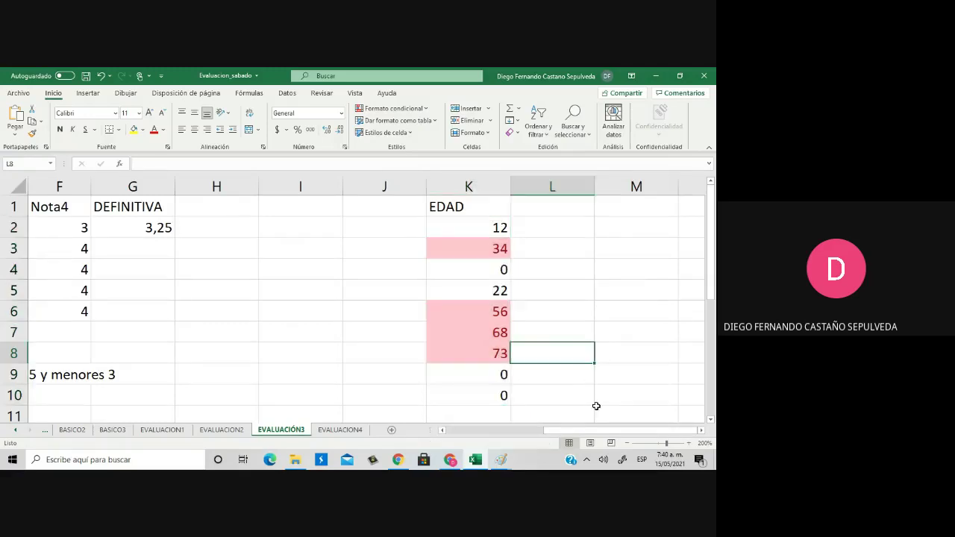
click(499, 272)
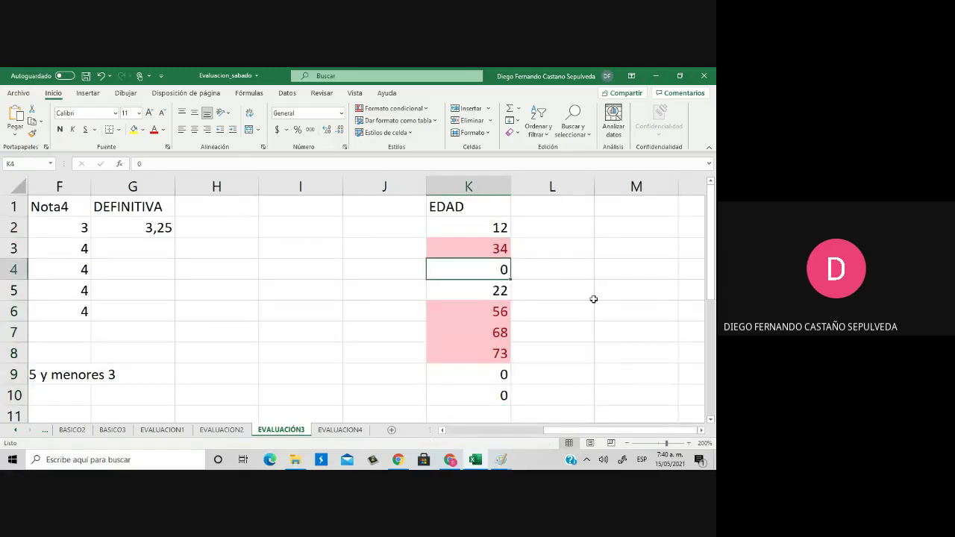
text(1)
key(Return)
key(Down)
key(Down)
key(Down)
key(Down)
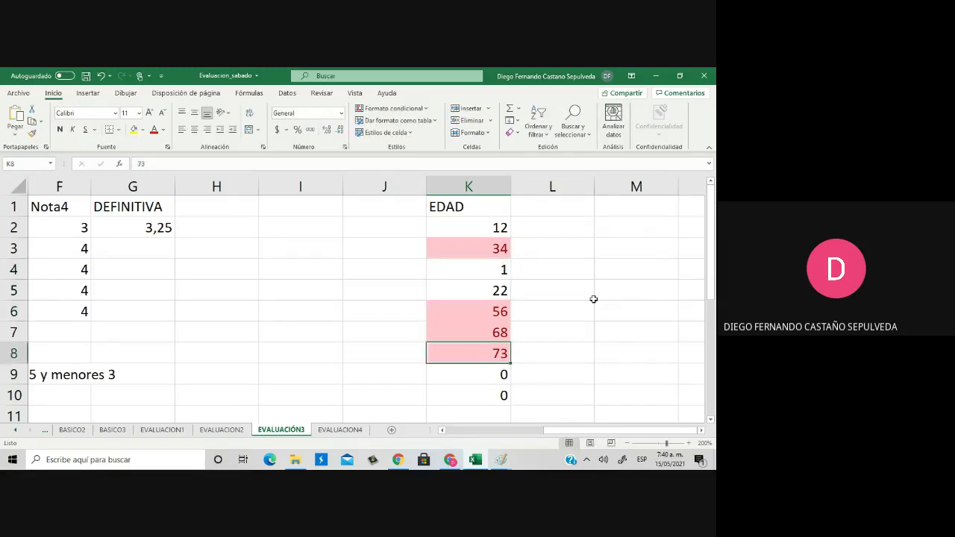
text(1)
key(Return)
text(1)
key(Return)
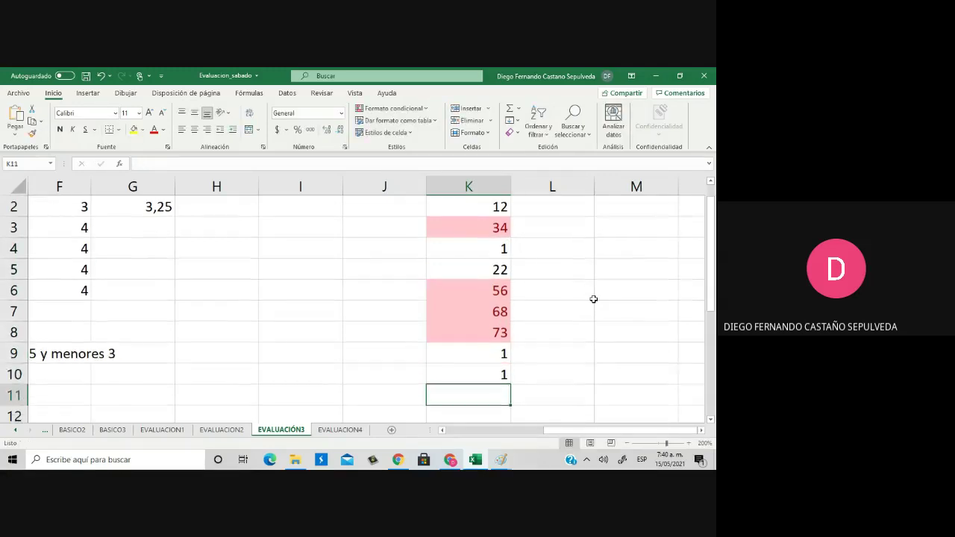
Clear the conditional formatting rules from the EDAD values in K2:K10 only
key(Up)
key(Up)
key(Down)
key(shift+Up)
key(shift+Up)
key(shift+Up)
key(shift+Up)
key(shift+Up)
key(shift+Up)
key(shift+Up)
key(shift+Up)
key(shift+Up)
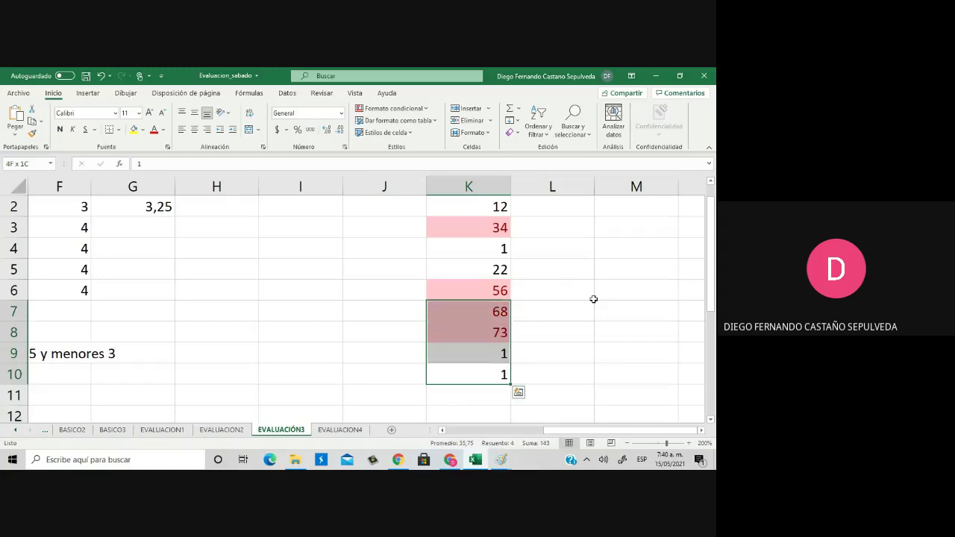
key(shift+Down)
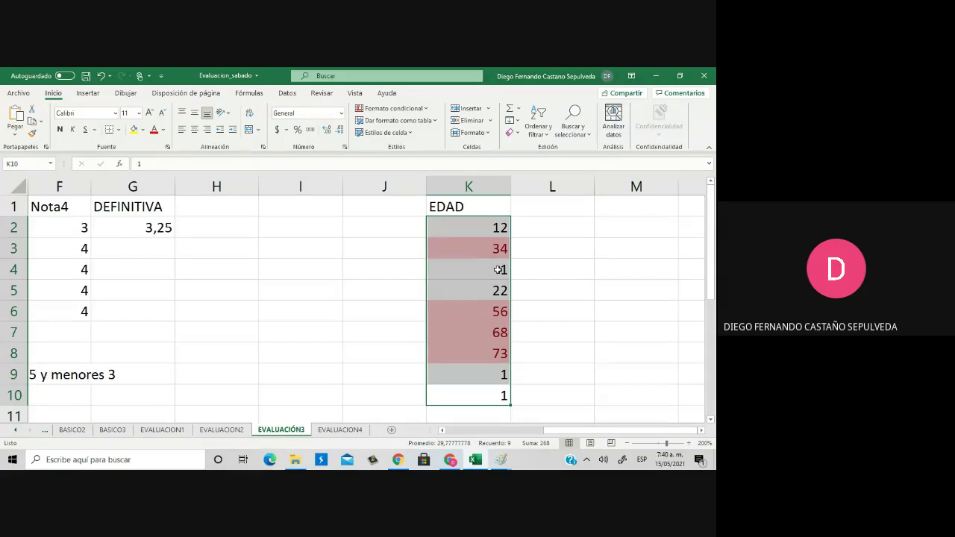
click(410, 109)
mouse_move(472, 266)
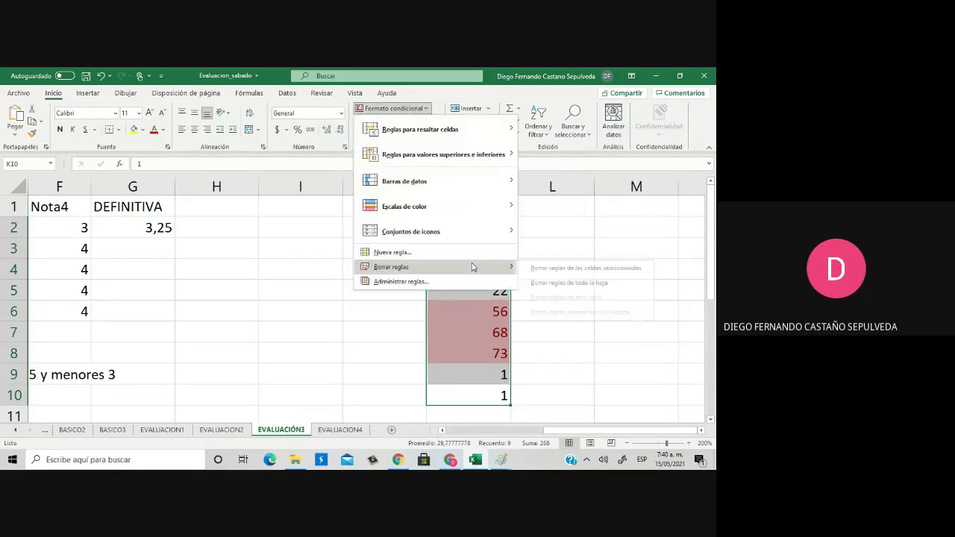
click(544, 267)
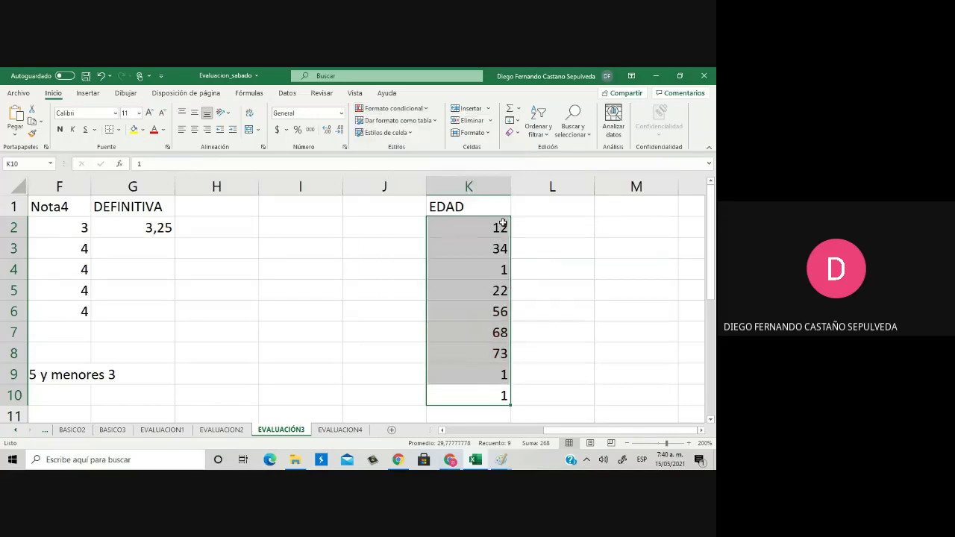
Apply blue gradient-fill data bars to the EDAD values in K2:K10
click(415, 108)
mouse_move(448, 178)
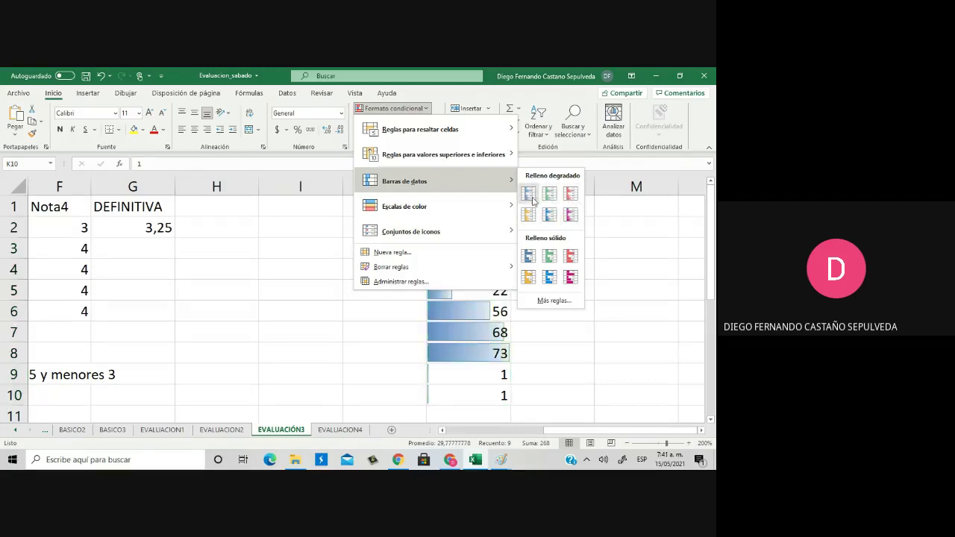
click(528, 196)
click(384, 309)
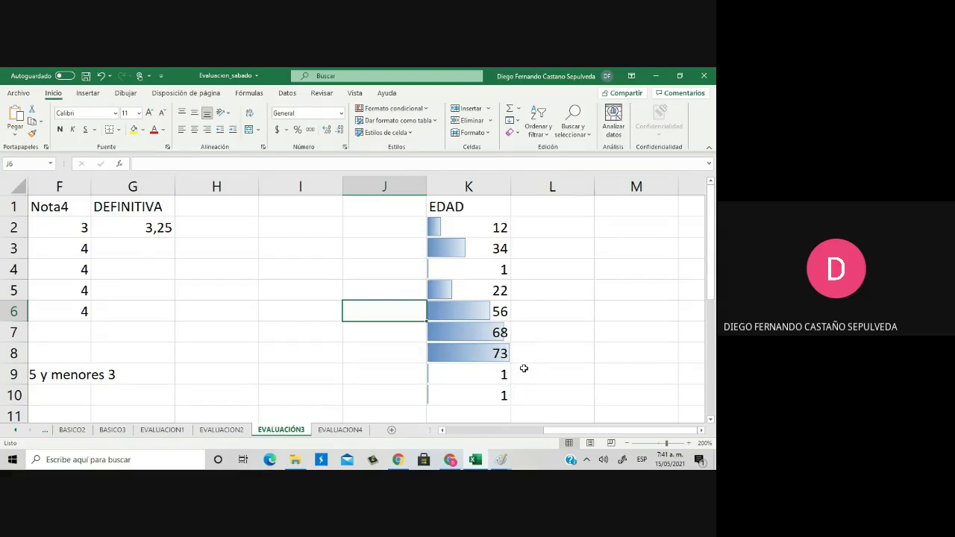
Enter the values 1, 2, 3, 4 and 5 in cells K2 to K6 of the EDAD column
click(455, 230)
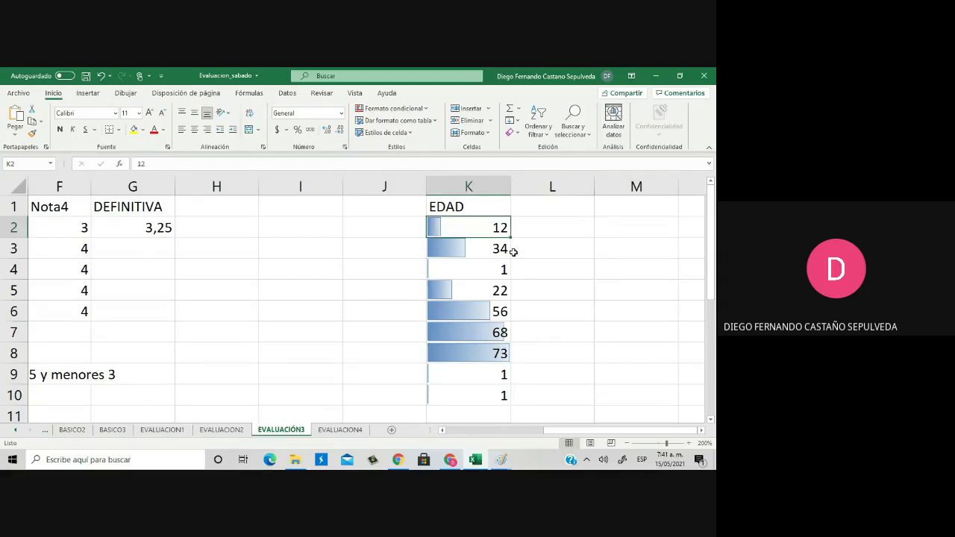
text(1)
key(Return)
text(2)
key(Return)
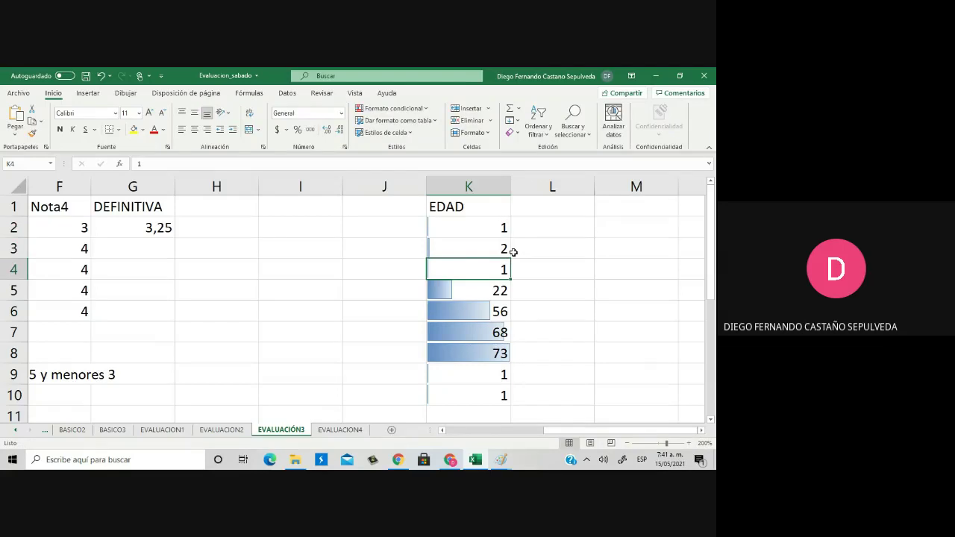
text(3)
key(Return)
text(4)
key(Return)
text(5)
key(Return)
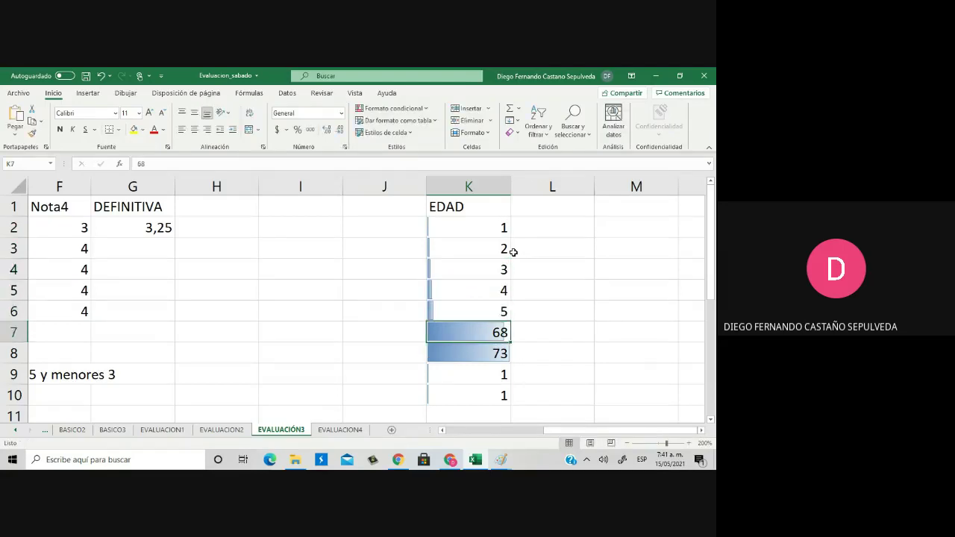
Set the remaining EDAD cells K7 to K10 to 0
text(0)
key(Return)
text(0)
key(Return)
text(0)
key(Return)
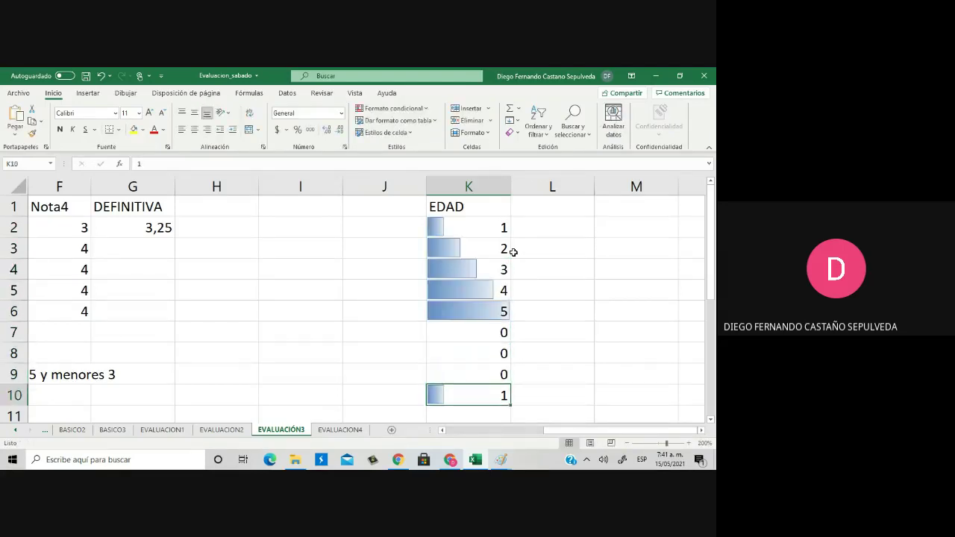
text(0)
key(Up)
Continue the EDAD series by entering 6, 7, 8 and 9 in cells K7 to K10
key(Up)
key(Up)
key(Up)
key(Up)
key(Up)
key(Up)
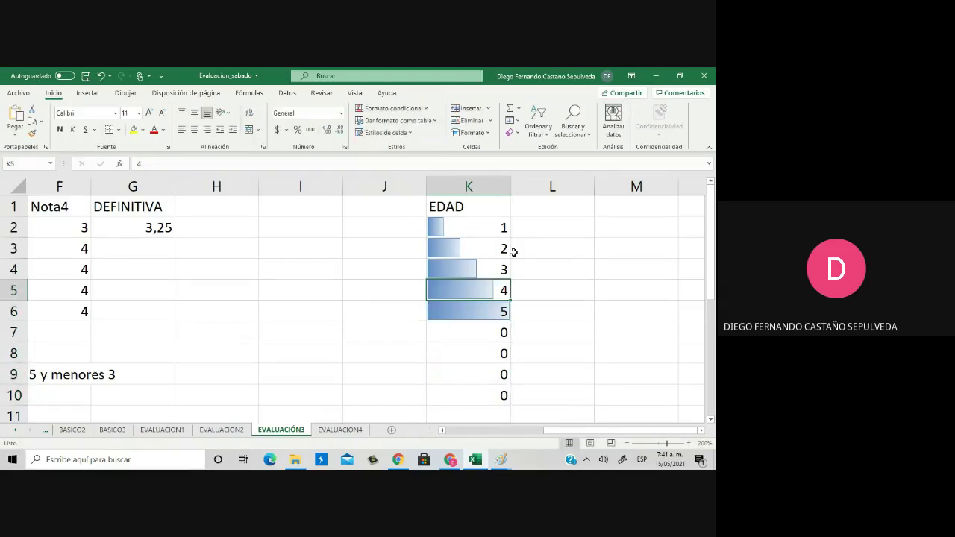
key(Up)
key(Up)
key(Down)
key(Down)
key(Down)
key(Down)
key(Down)
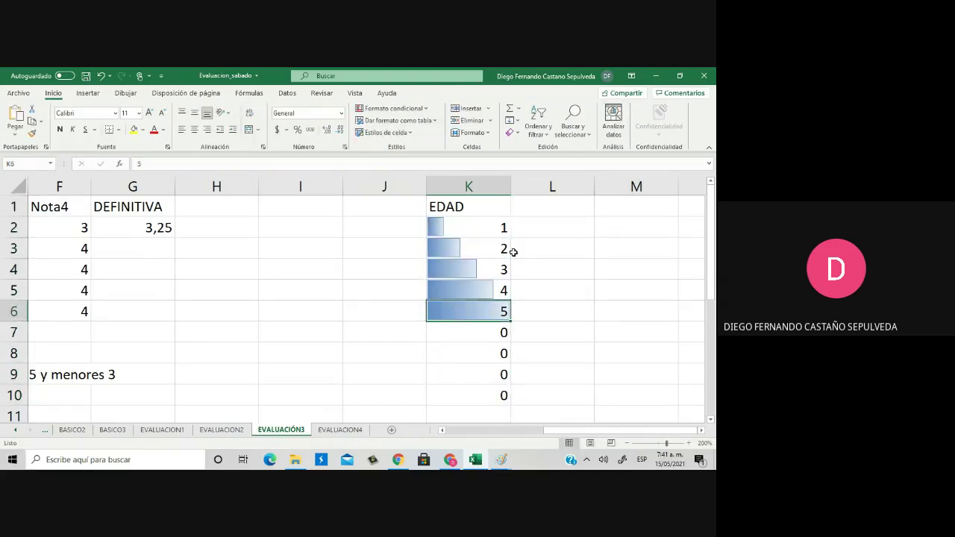
key(Down)
text(6)
key(Return)
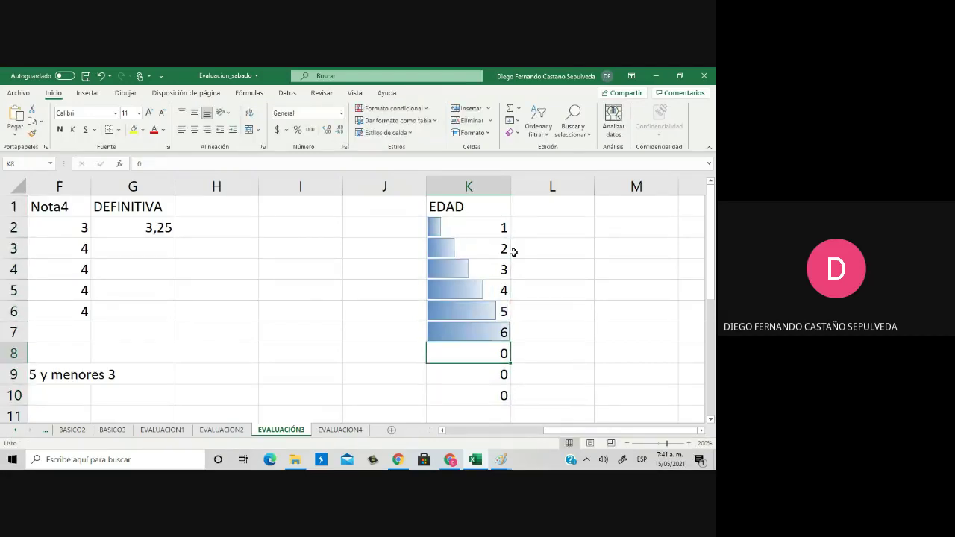
text(7)
key(Return)
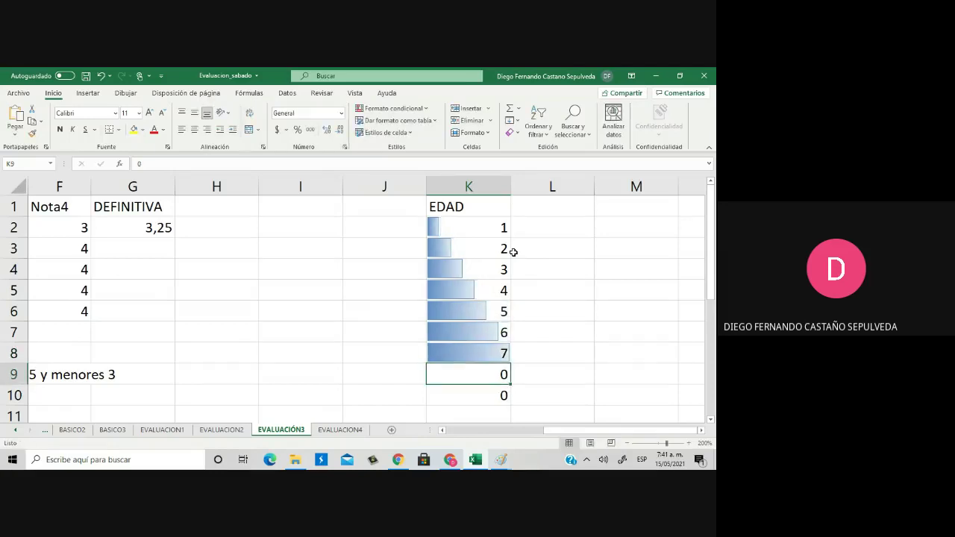
text(8)
key(Return)
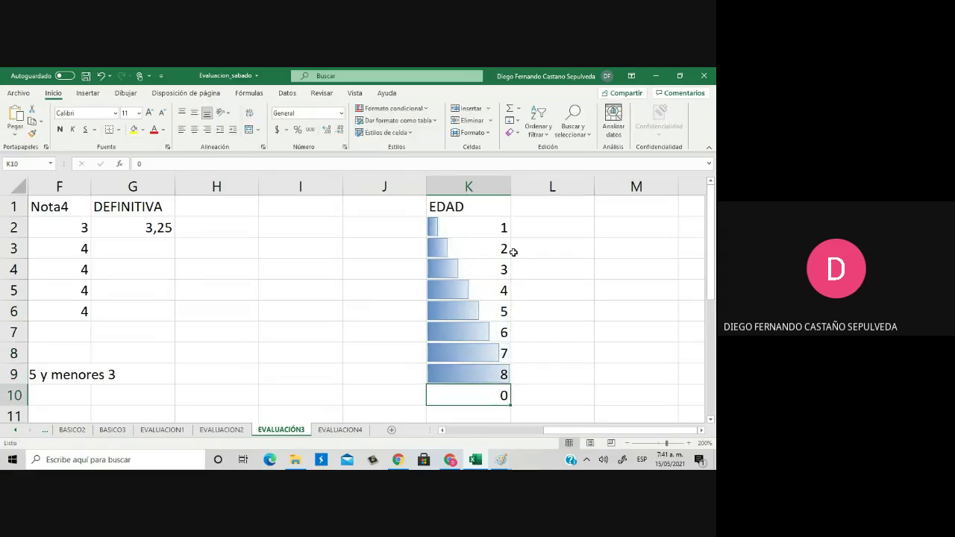
text(9)
key(Return)
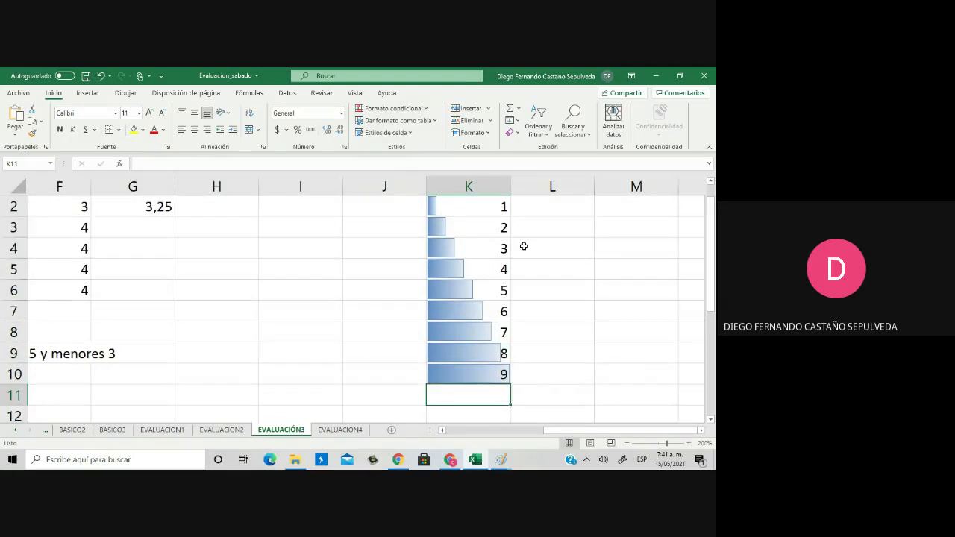
Set the first EDAD value in K2 to 100 to test the data bar scaling
scroll(521, 247, up, 1)
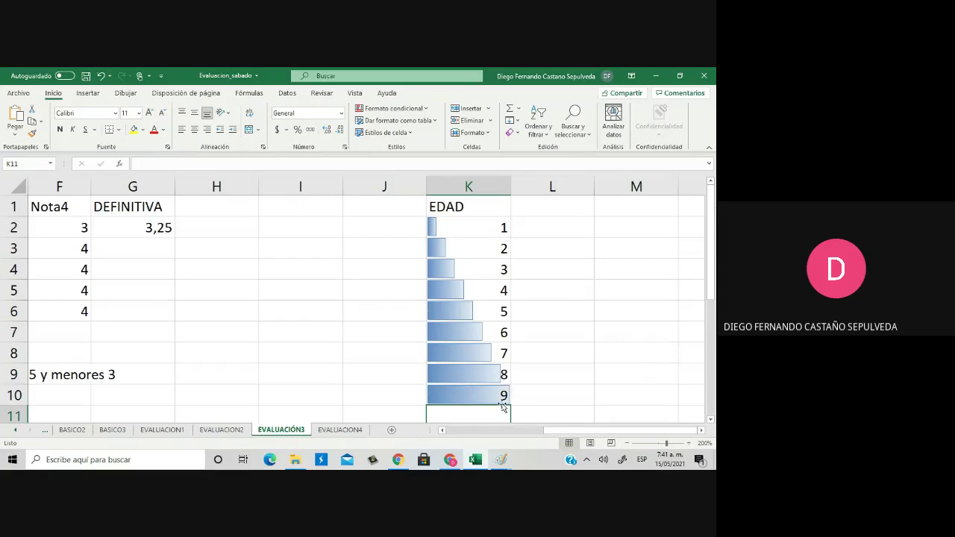
click(473, 226)
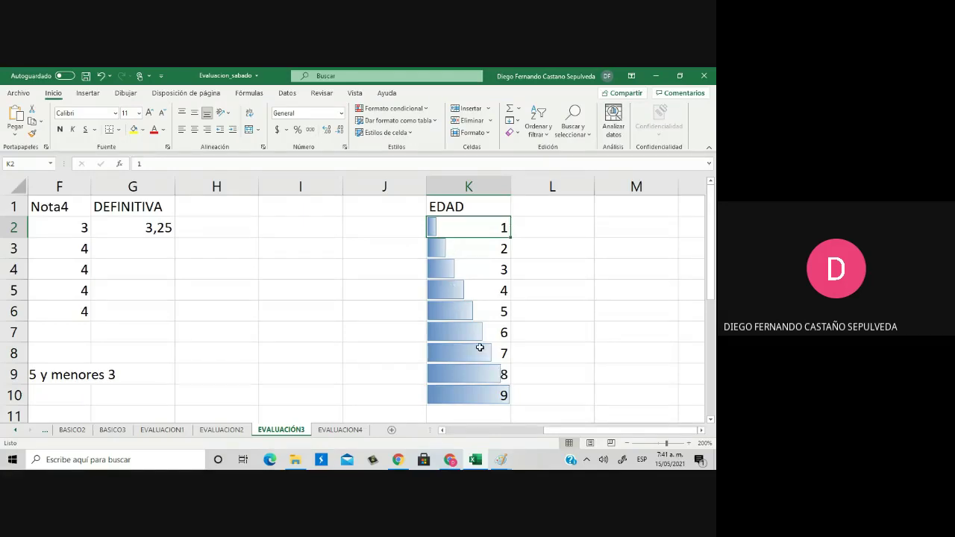
text(100)
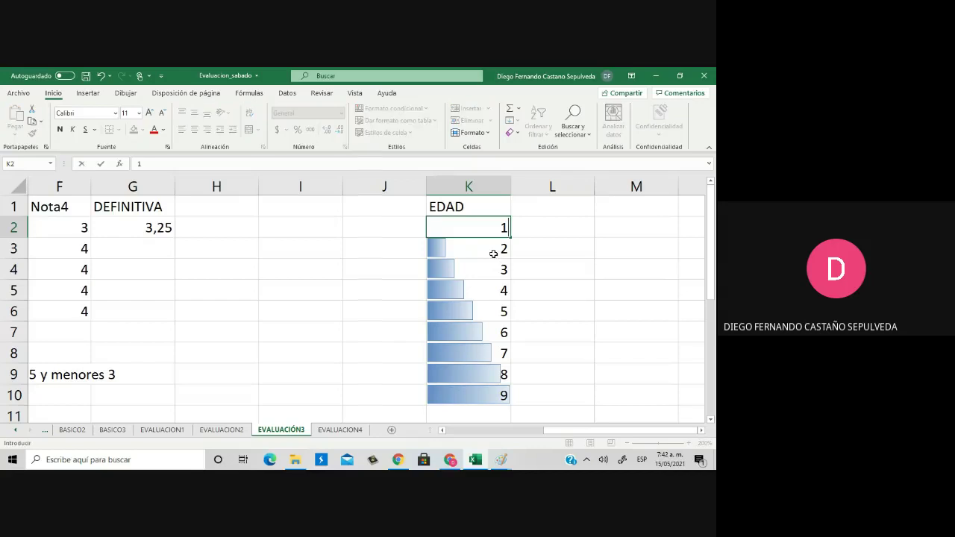
key(Return)
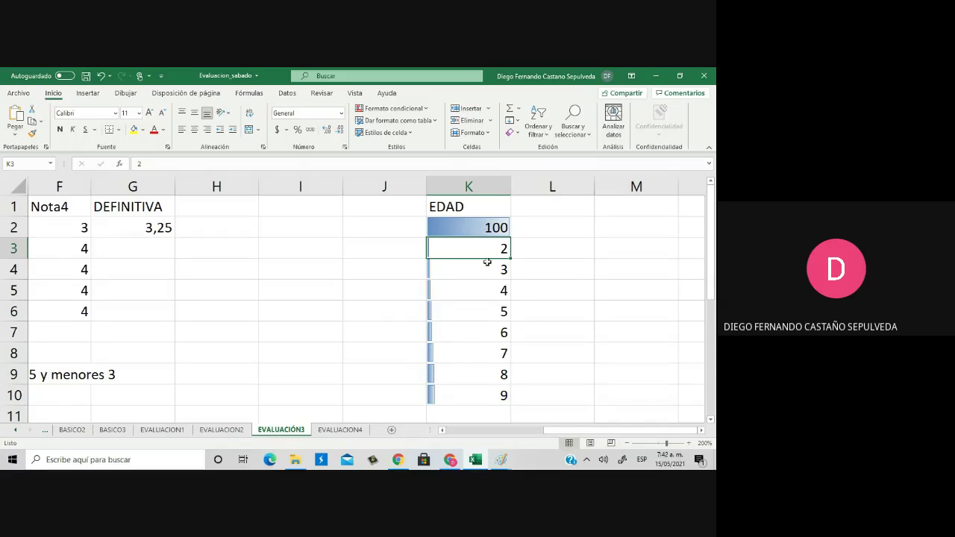
Remove the data bar formatting from the selected EDAD range K2:K10
drag(494, 232, 495, 395)
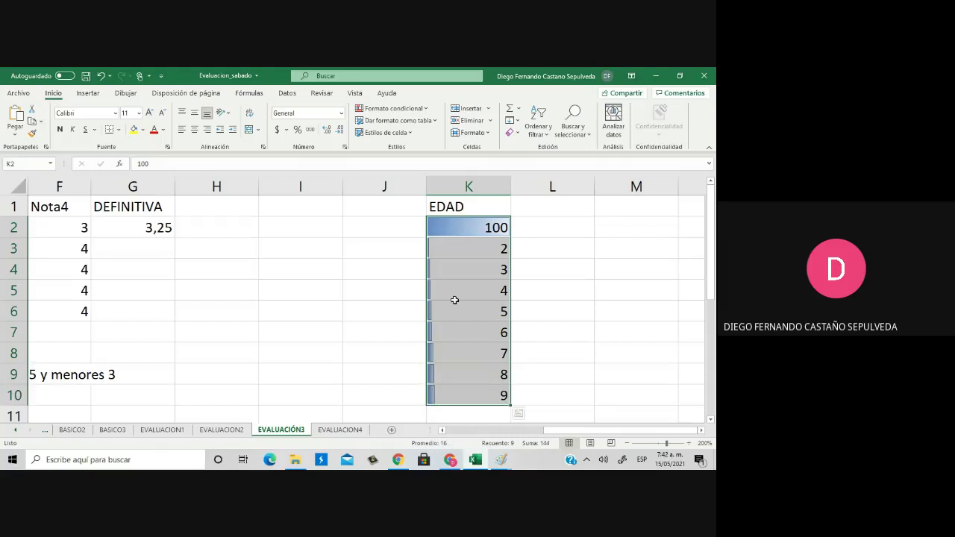
click(394, 108)
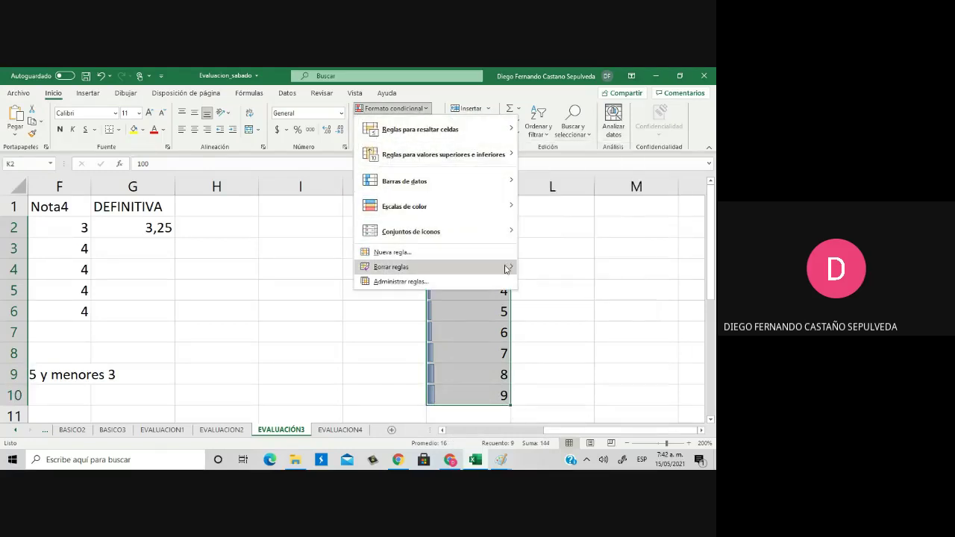
mouse_move(506, 269)
click(543, 269)
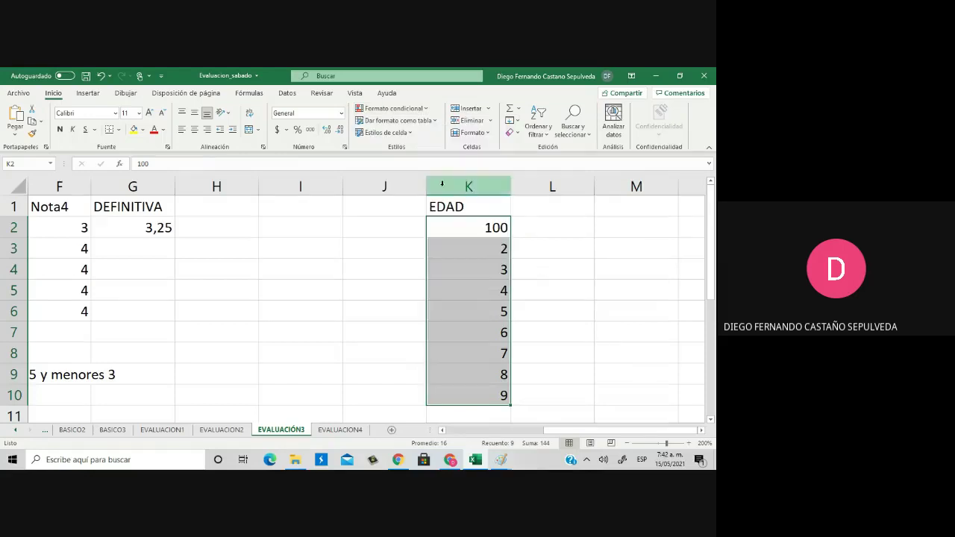
Apply the green-yellow-red color scale to the EDAD values in K2:K10
click(394, 108)
mouse_move(485, 186)
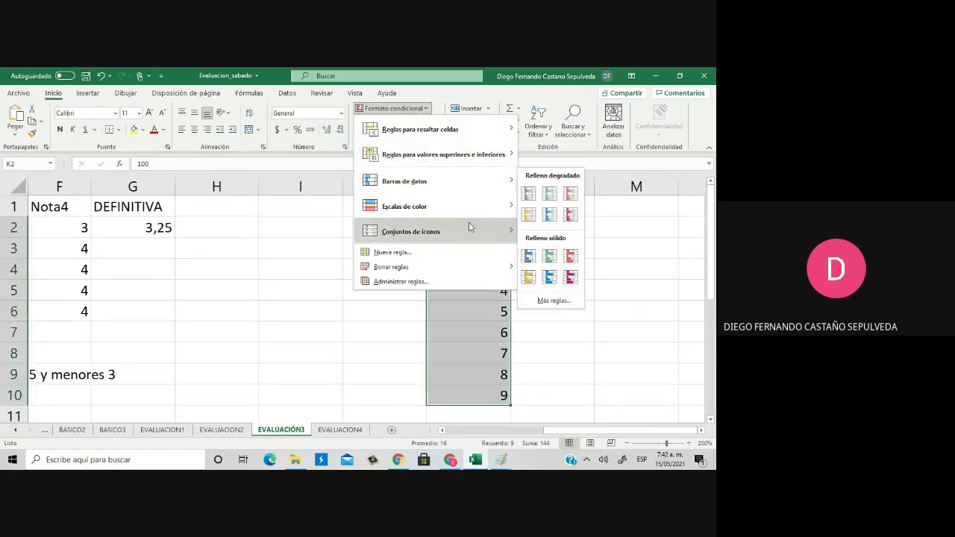
mouse_move(463, 211)
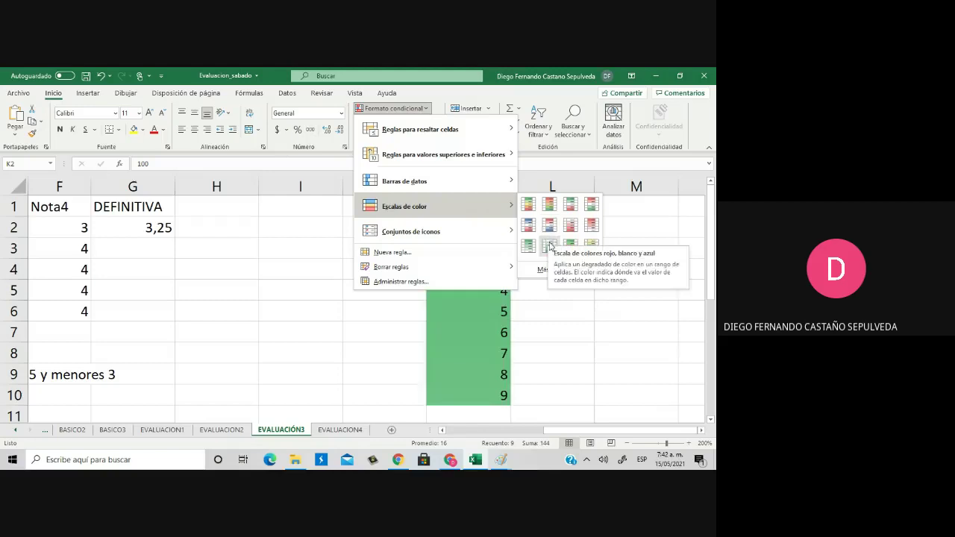
click(532, 209)
click(364, 273)
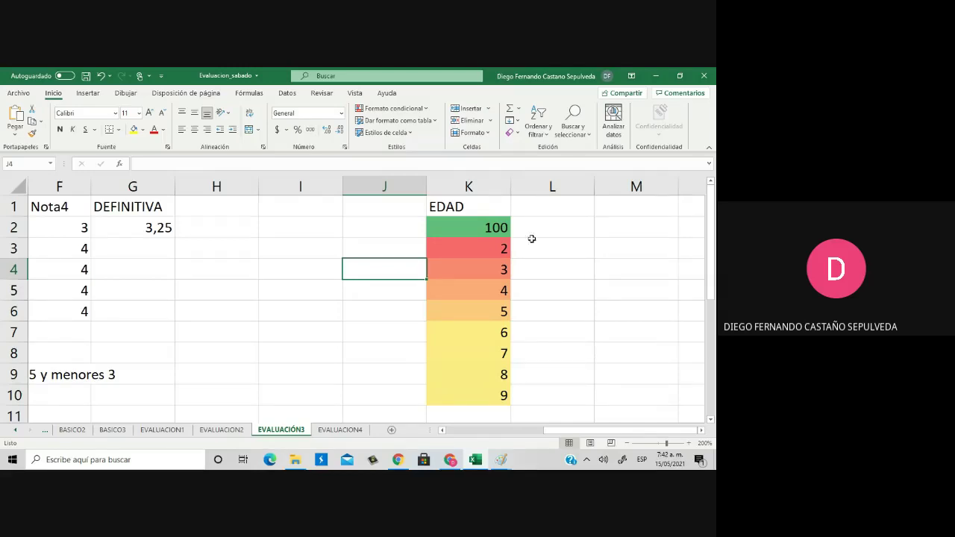
Set the first EDAD value in K2 to 1 to test the color scale
click(499, 231)
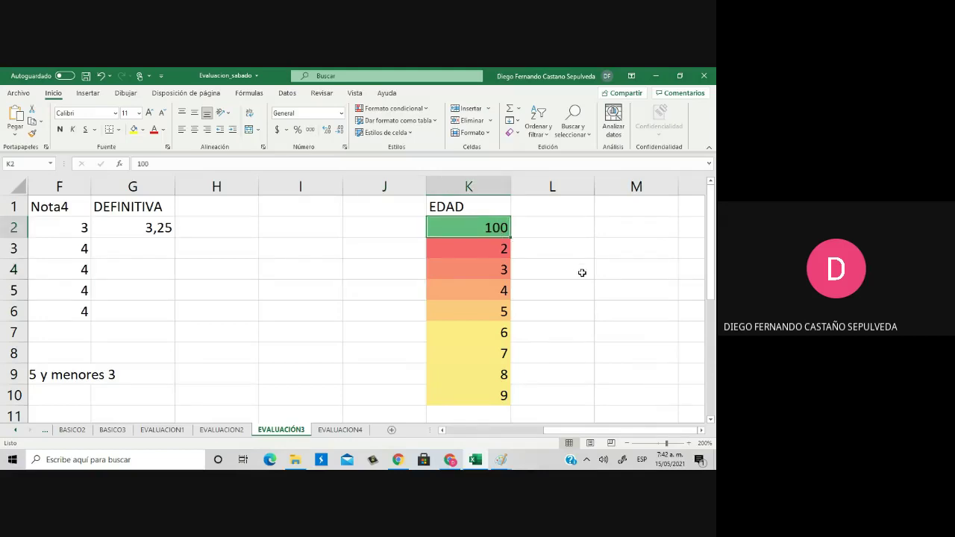
text(1)
key(Return)
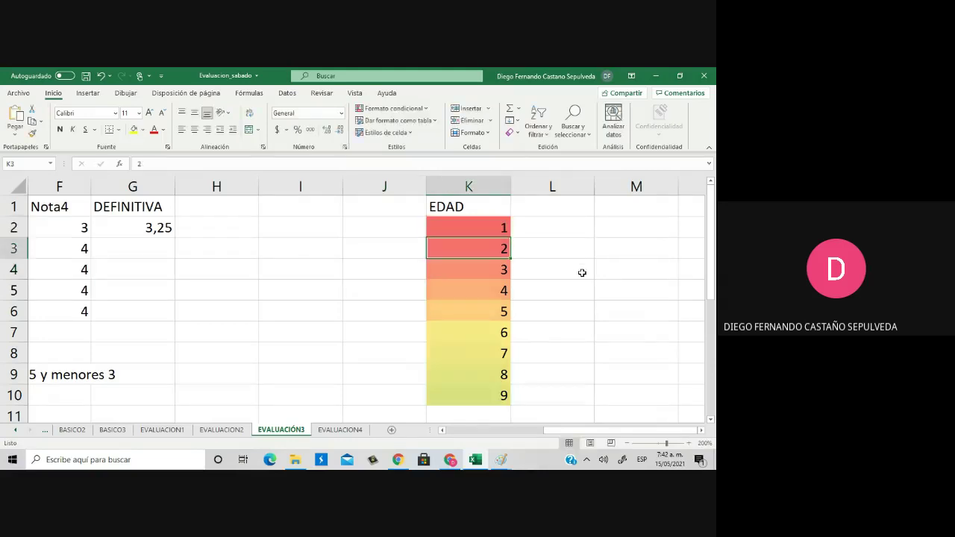
click(582, 273)
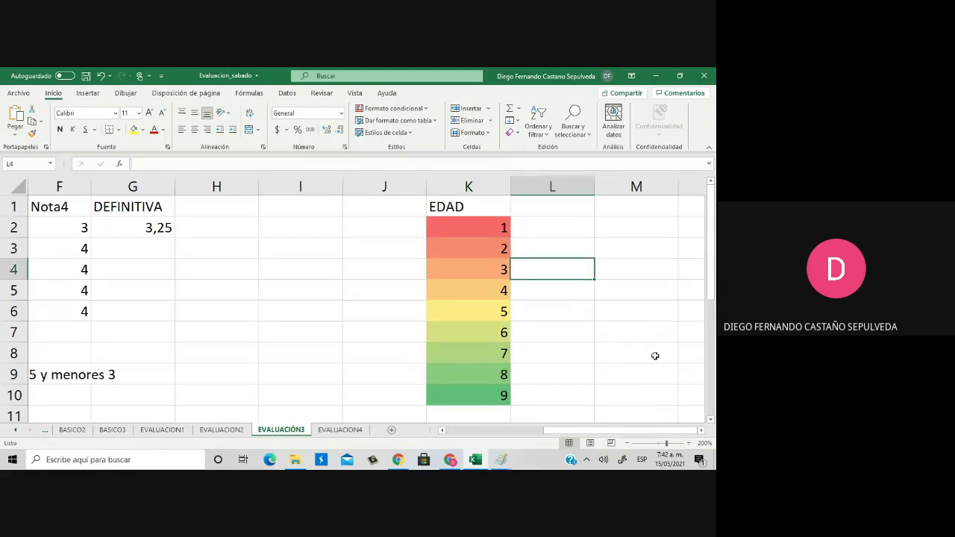
Set the EDAD value in cell K8 to 8
click(497, 371)
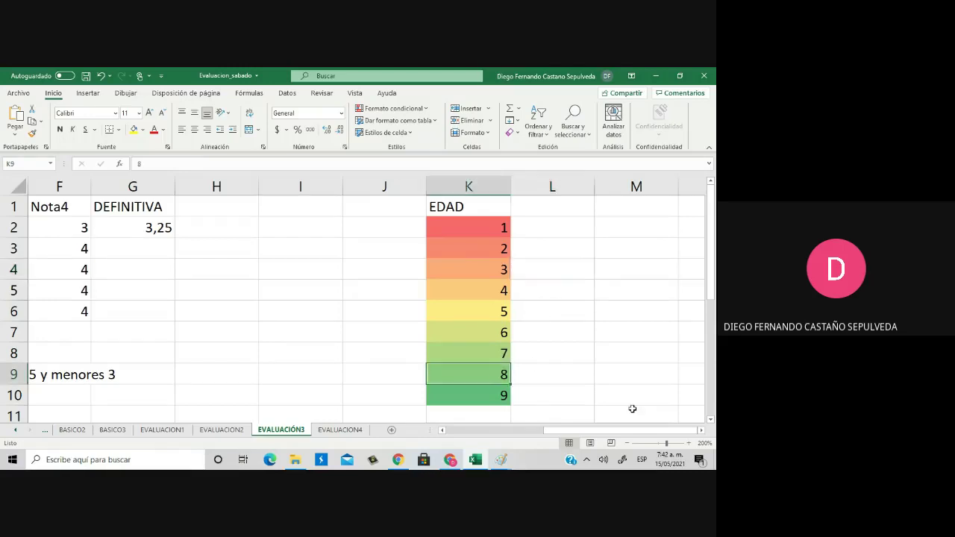
key(Up)
text(8)
key(Up)
key(Up)
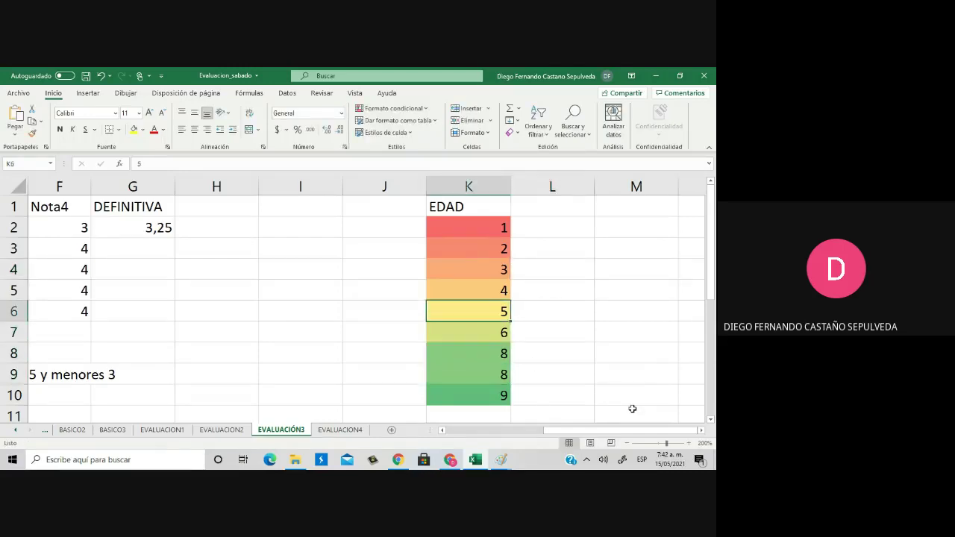
Set the EDAD value in K6 to 8 and the one in K7 to 7
text(8)
key(Return)
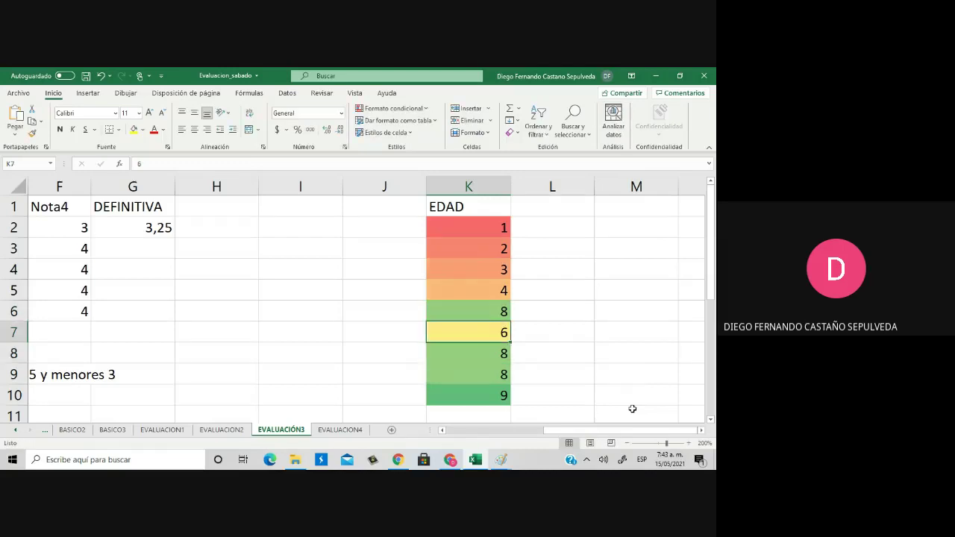
text(7)
key(Return)
key(Up)
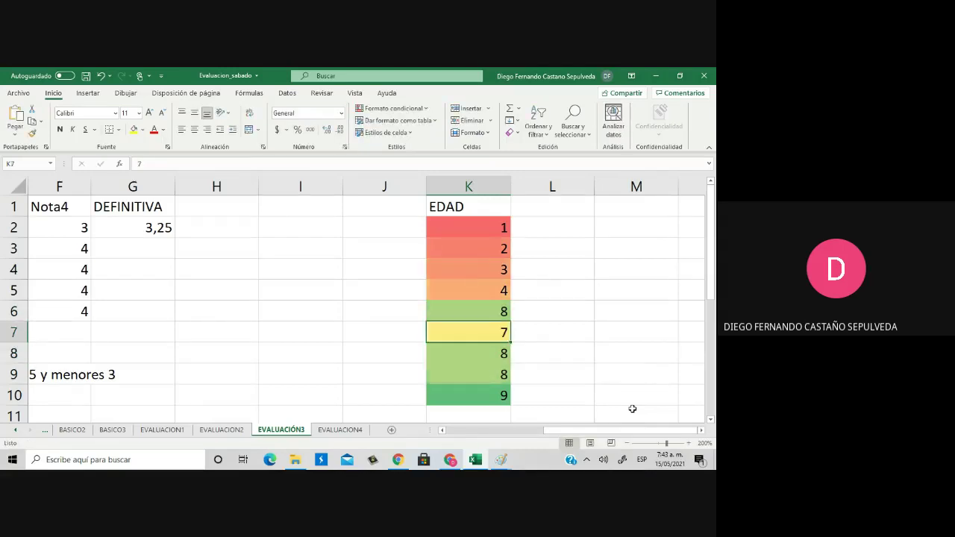
Set the EDAD values in cells K5 and K3 to 3
key(Up)
key(Up)
text(3)
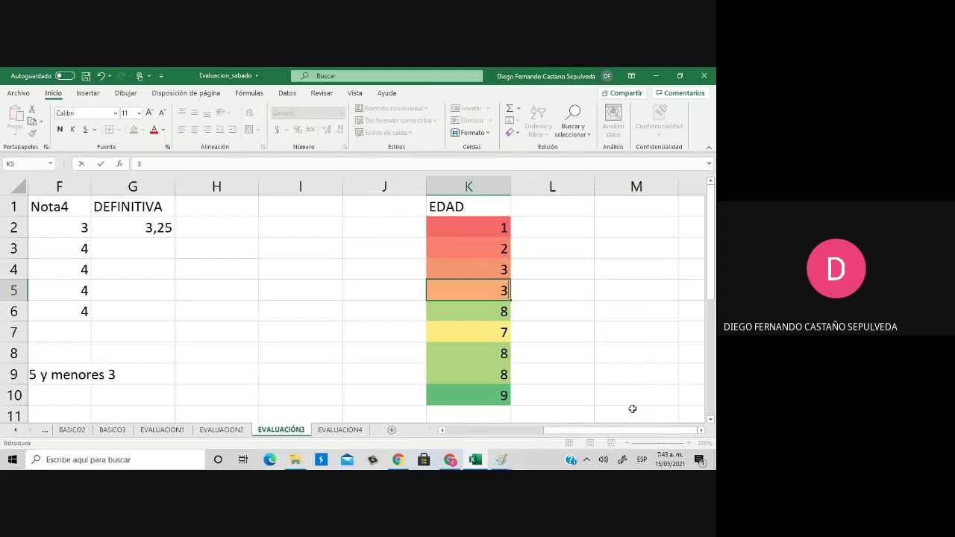
key(Up)
key(Up)
text(3)
key(Return)
Set the EDAD value in cell K7 to 8
key(Down)
key(Down)
key(Down)
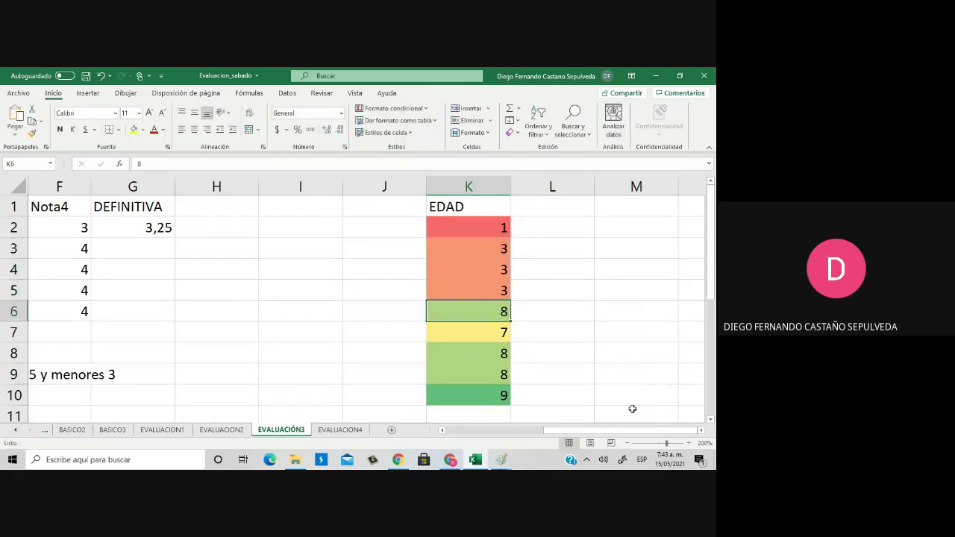
text(8)
key(Return)
key(Down)
key(Down)
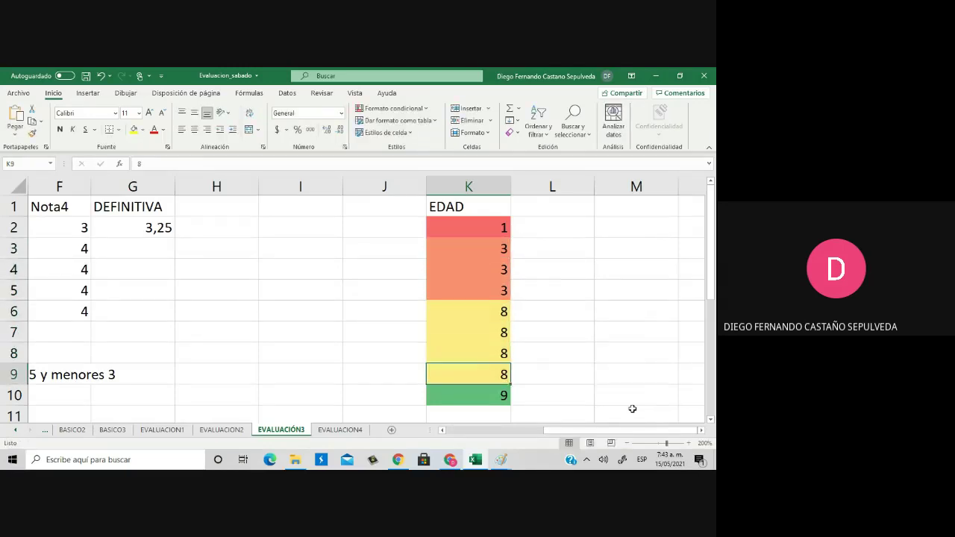
key(Up)
key(Up)
key(Up)
key(Up)
key(Up)
key(Up)
key(Up)
key(Up)
key(Up)
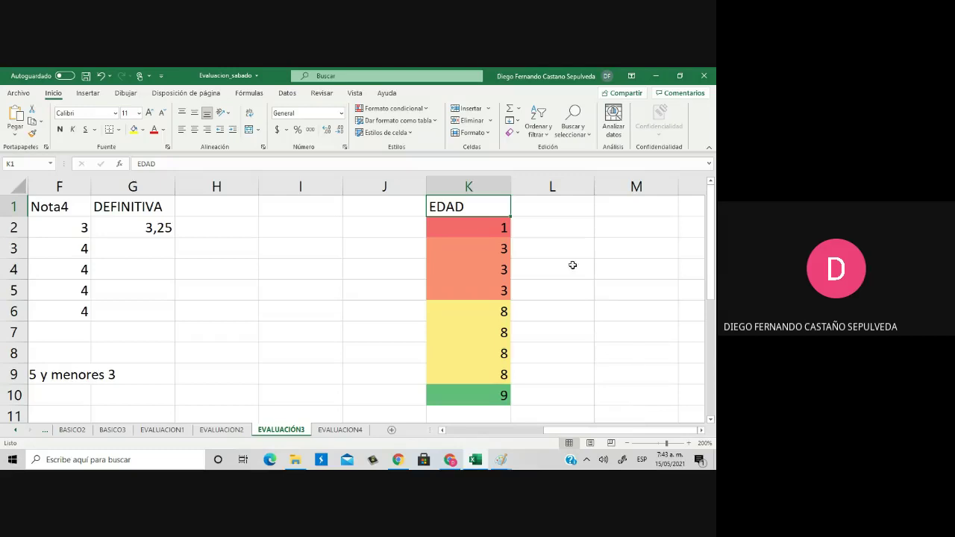
Clear the color scale rule from the EDAD values in K2:K10
drag(488, 226, 484, 386)
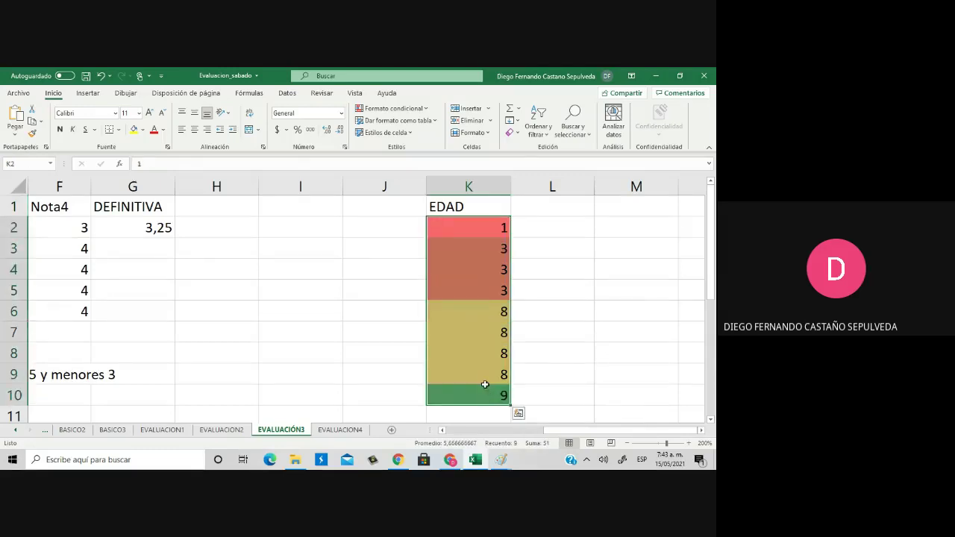
click(422, 109)
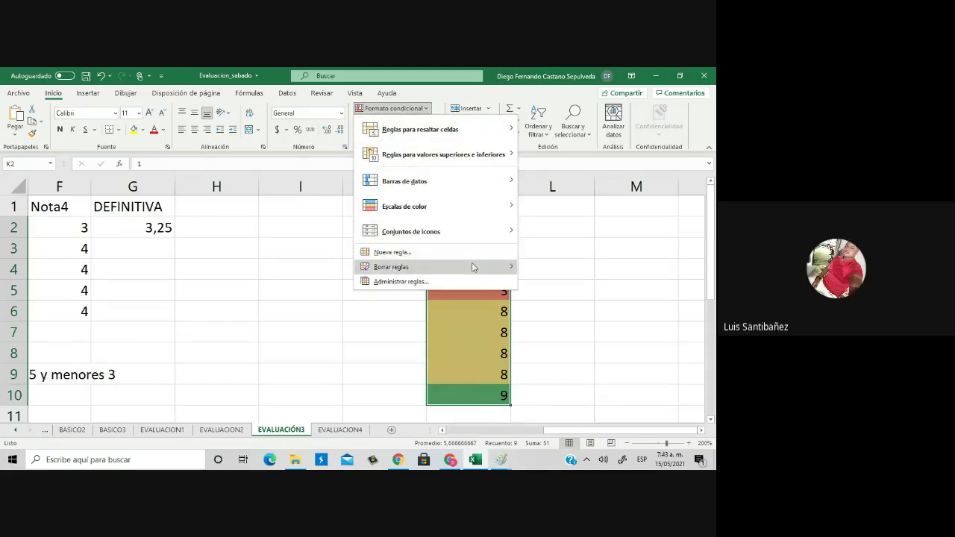
mouse_move(476, 267)
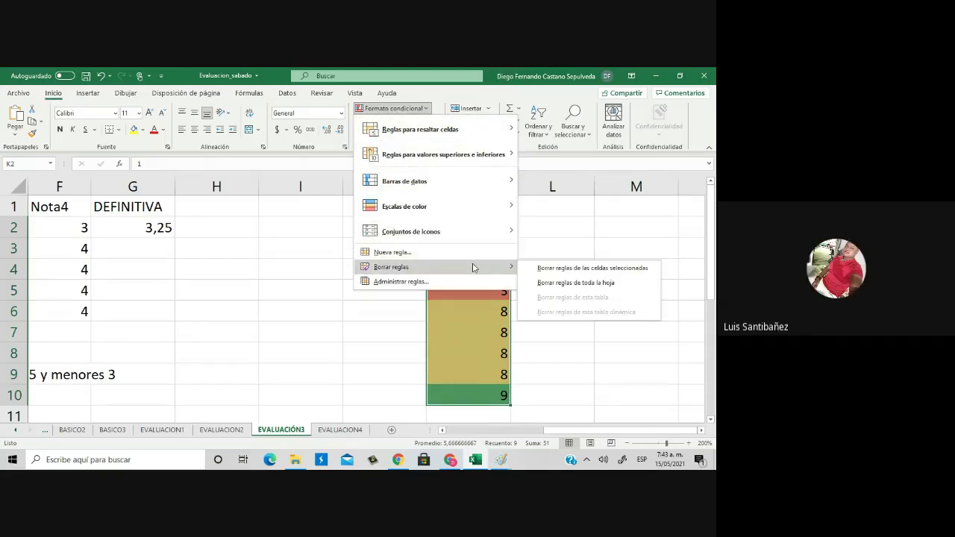
click(609, 273)
Apply the "4 clasificaciones" signal-bar icon set to the EDAD values in K2:K10
click(429, 109)
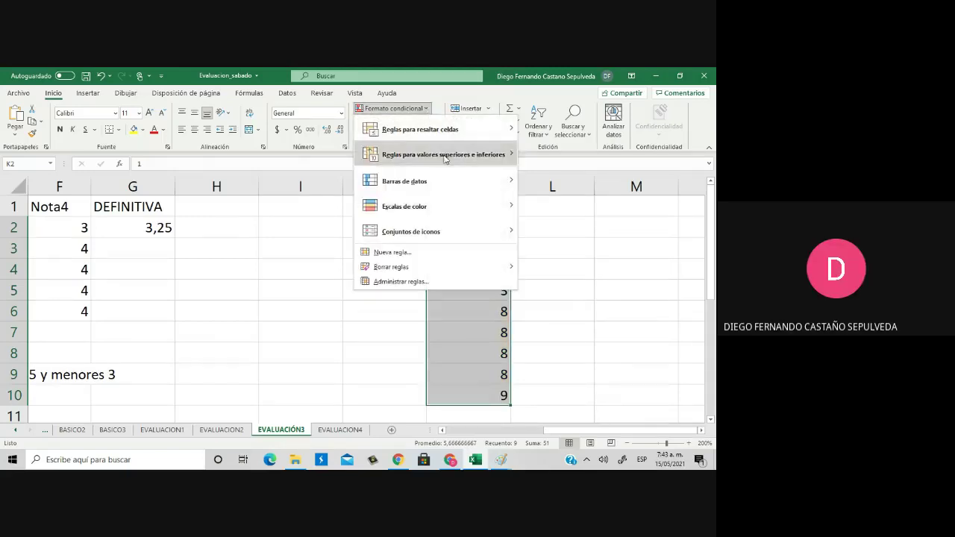
mouse_move(470, 236)
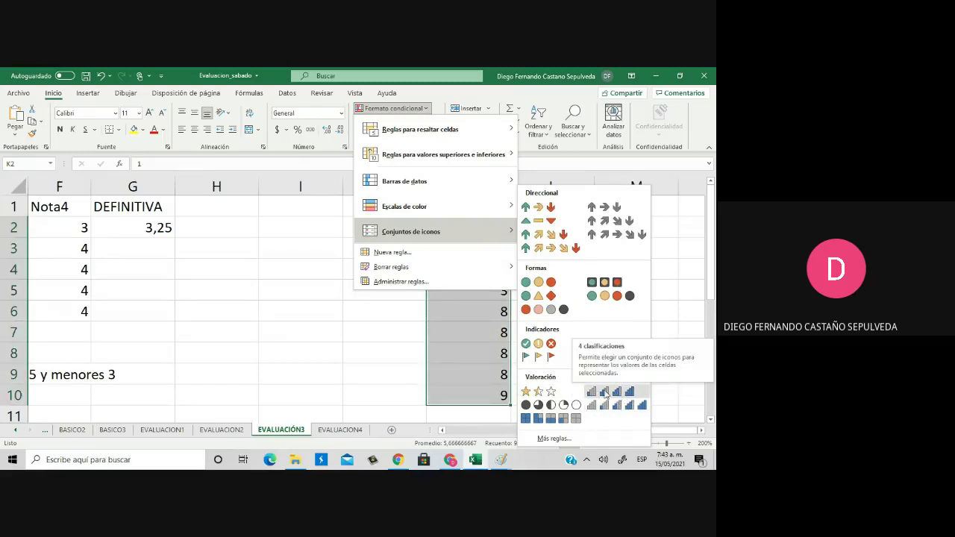
click(619, 392)
click(380, 280)
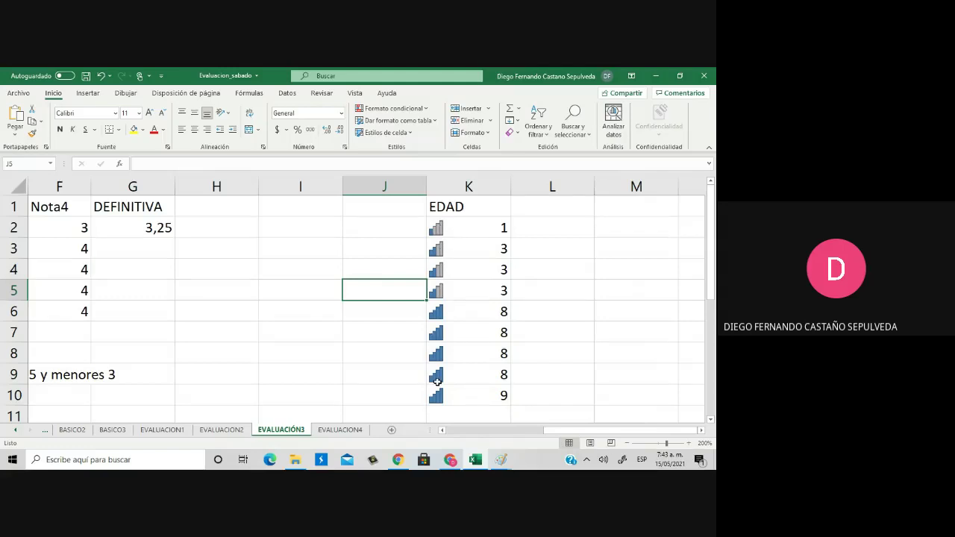
Test the rating icons by setting the EDAD value in K2 to 9 and then to 50
click(448, 236)
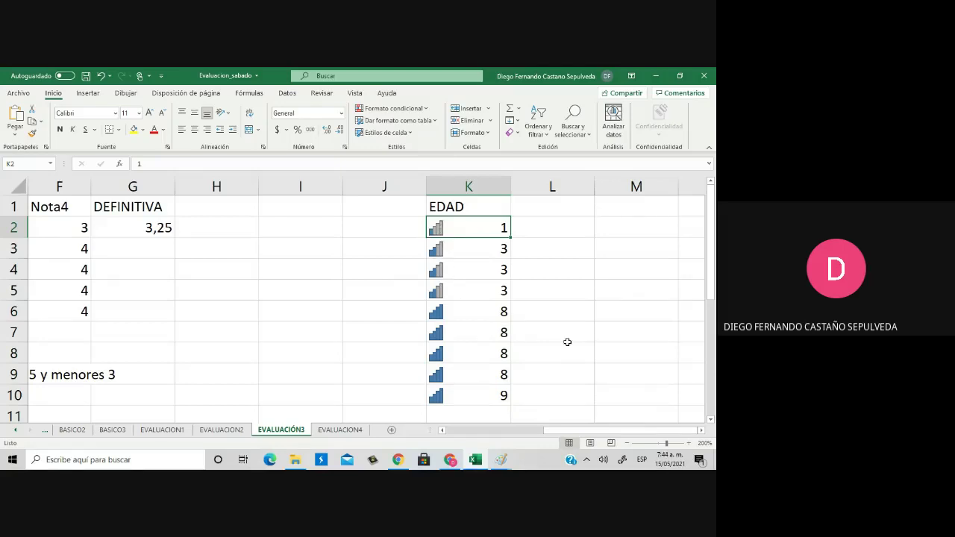
text(9)
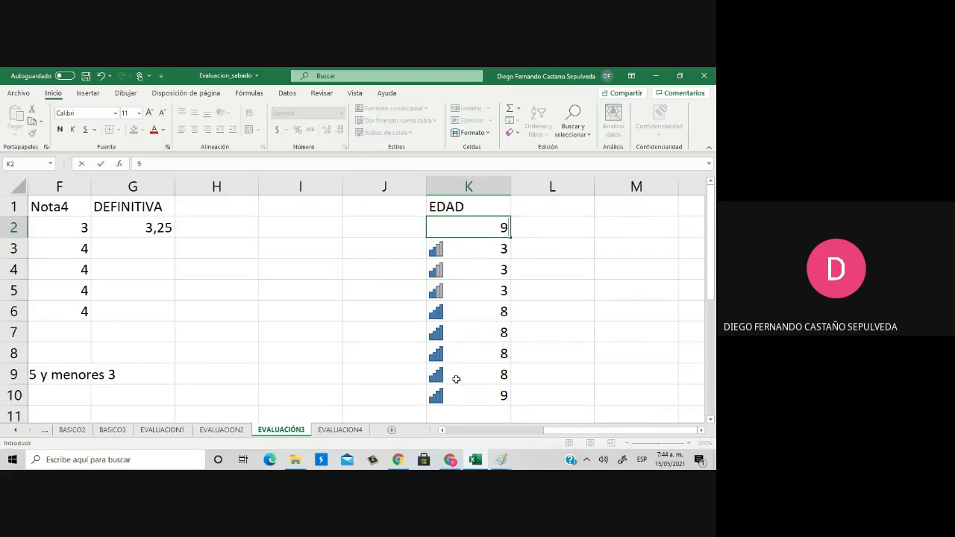
key(Return)
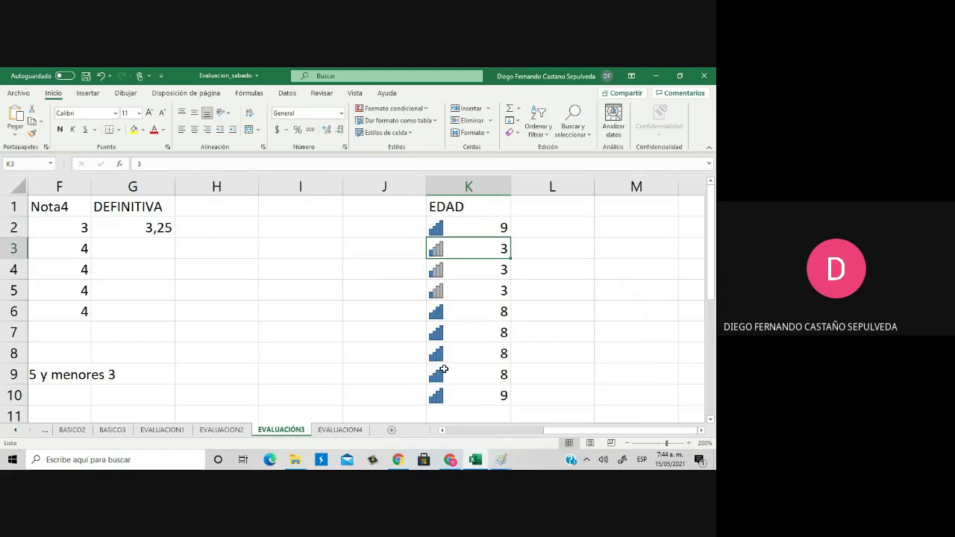
key(Up)
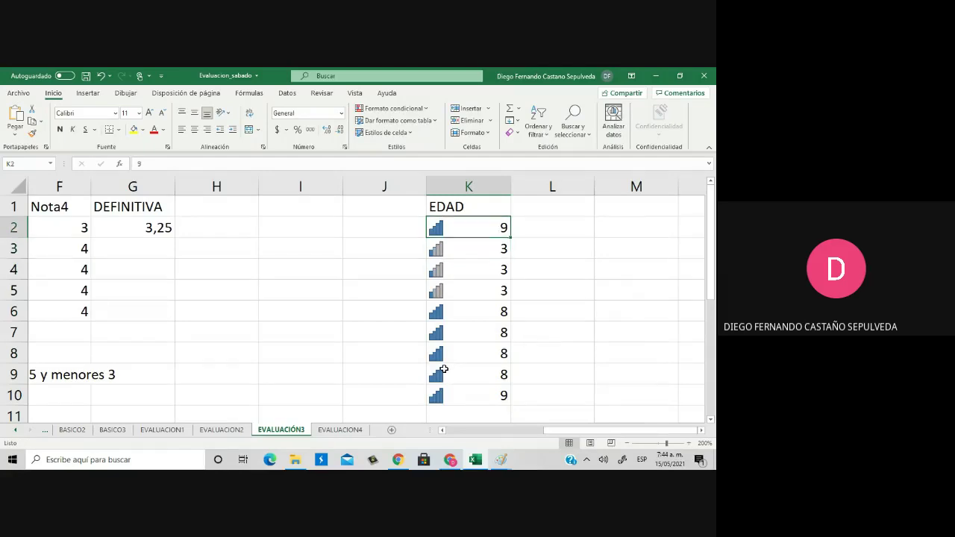
text(50)
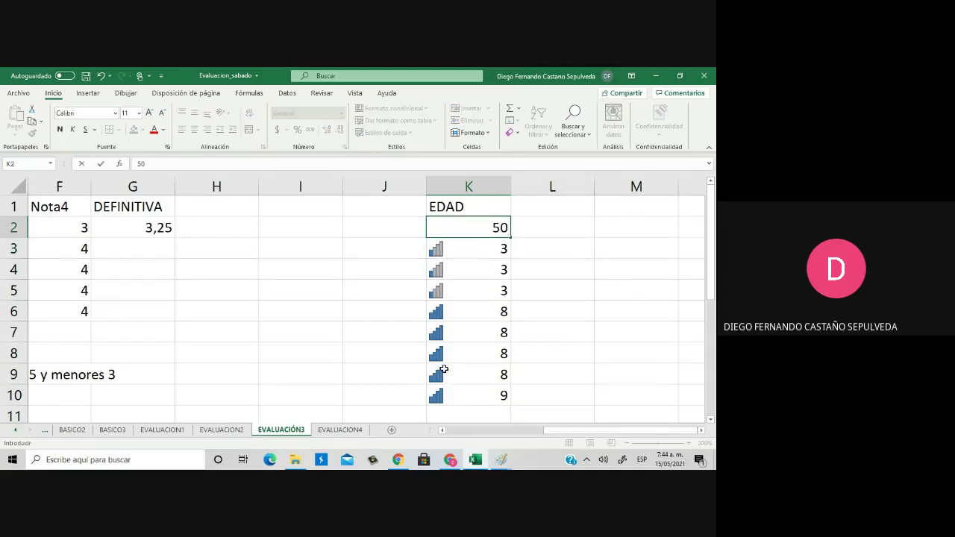
key(Return)
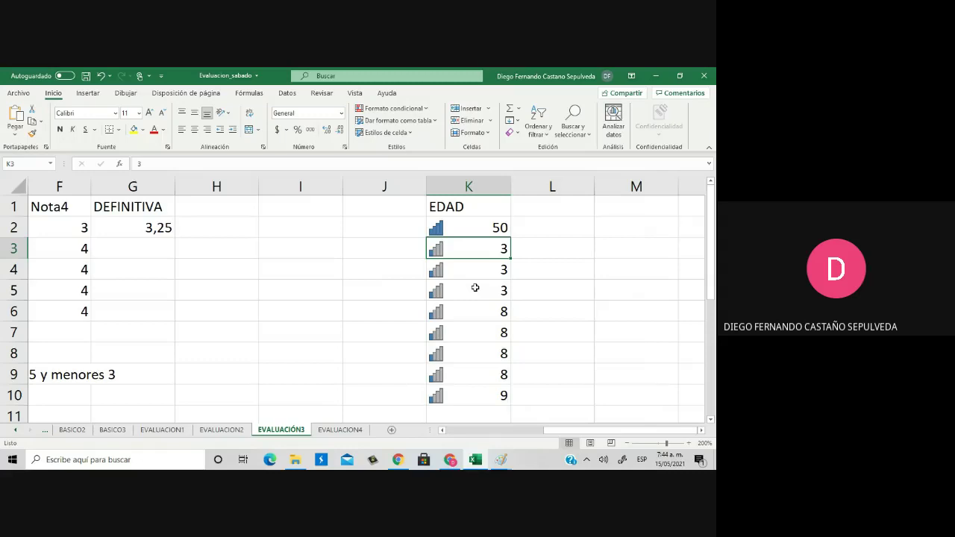
Clear the signal-bar icon set rule from the EDAD range K2:K10
drag(490, 229, 485, 394)
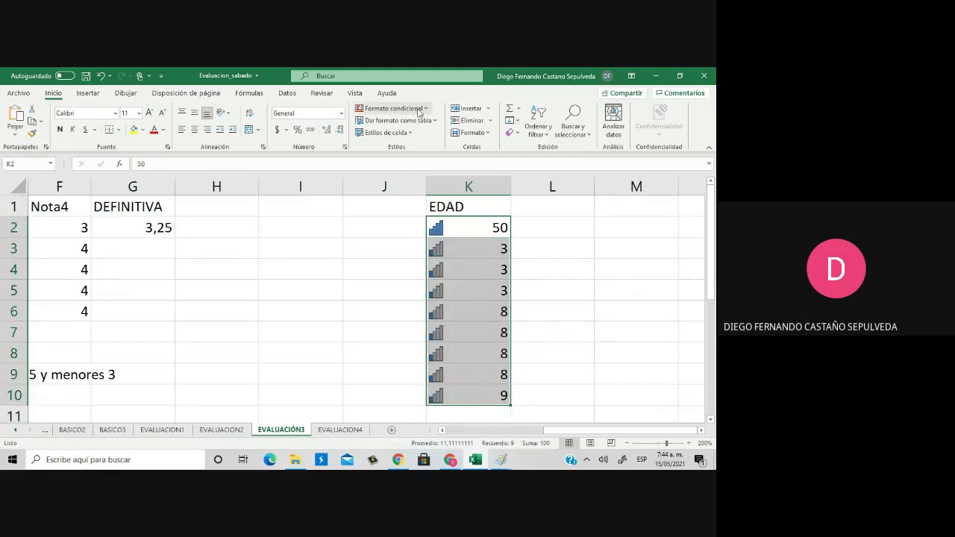
click(416, 108)
mouse_move(437, 239)
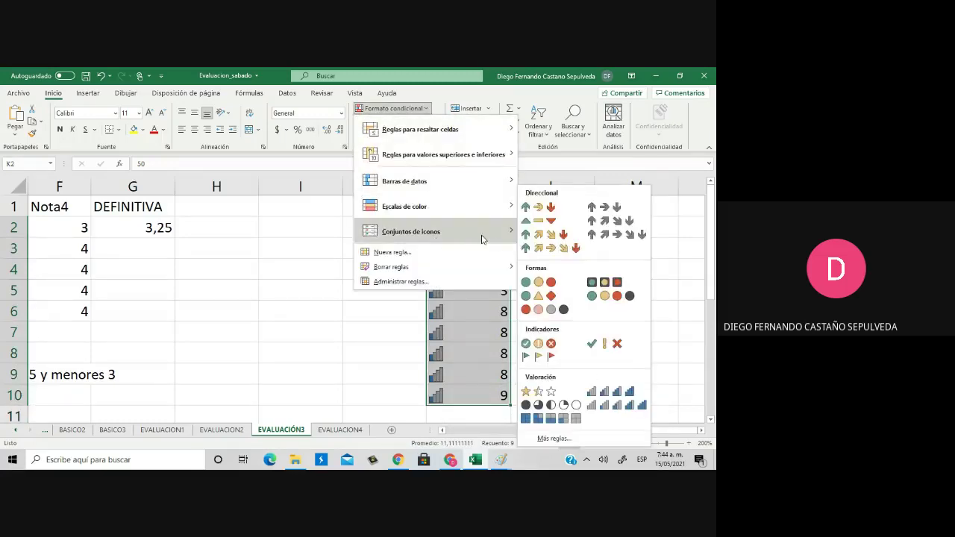
mouse_move(477, 267)
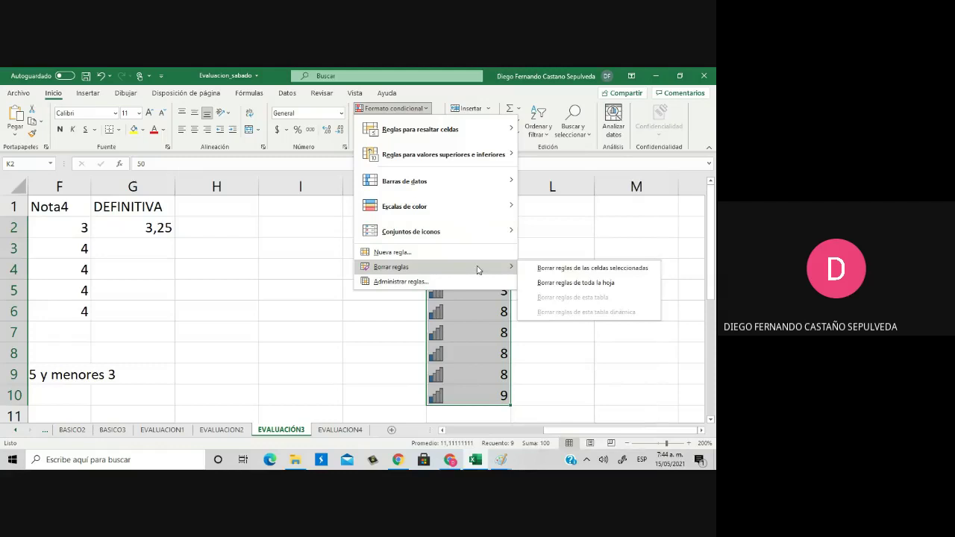
click(564, 270)
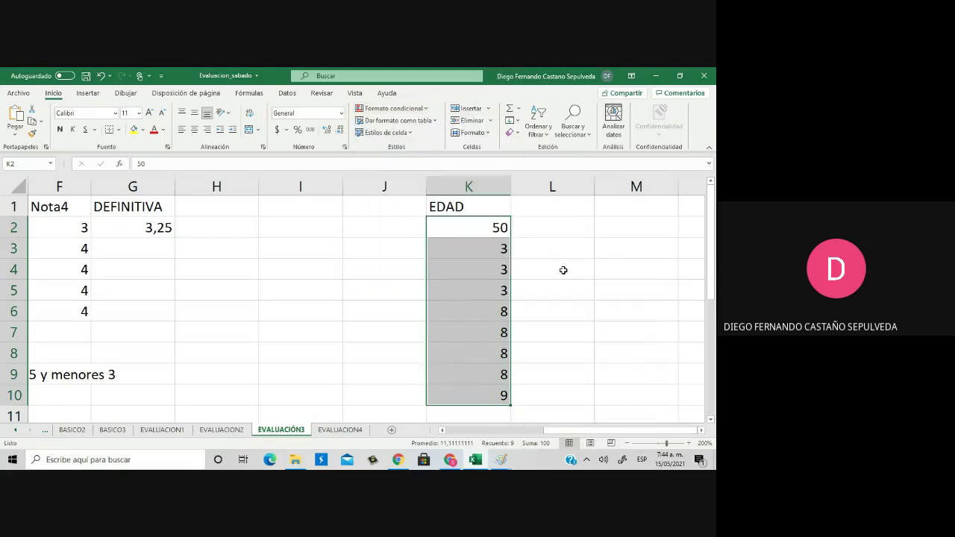
Apply the circled check, exclamation and cross indicator icon set to the EDAD values in K2:K10
click(423, 109)
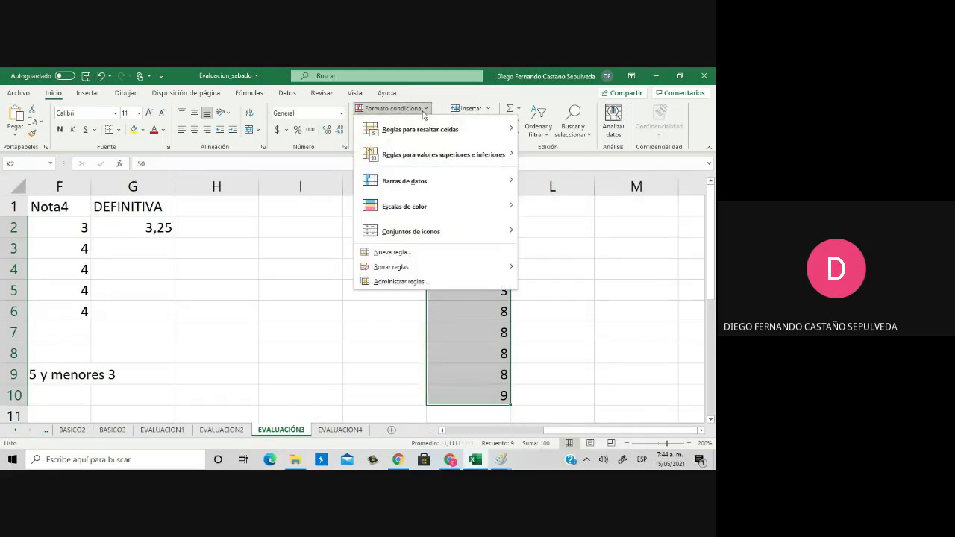
click(423, 109)
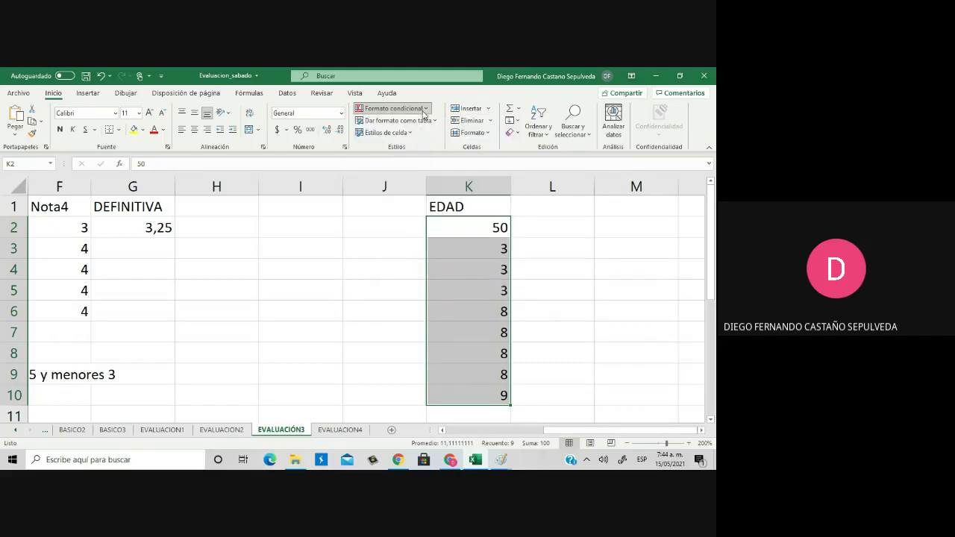
click(423, 109)
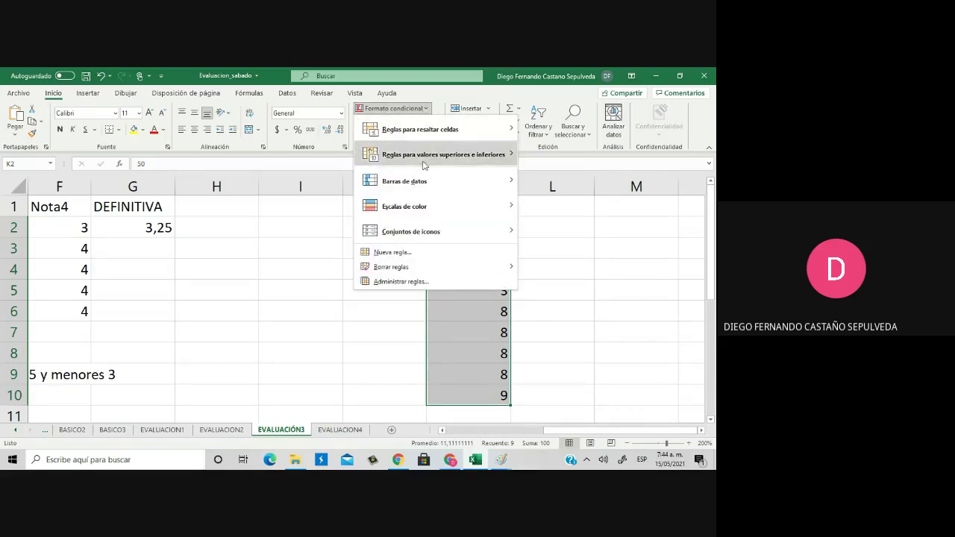
mouse_move(469, 238)
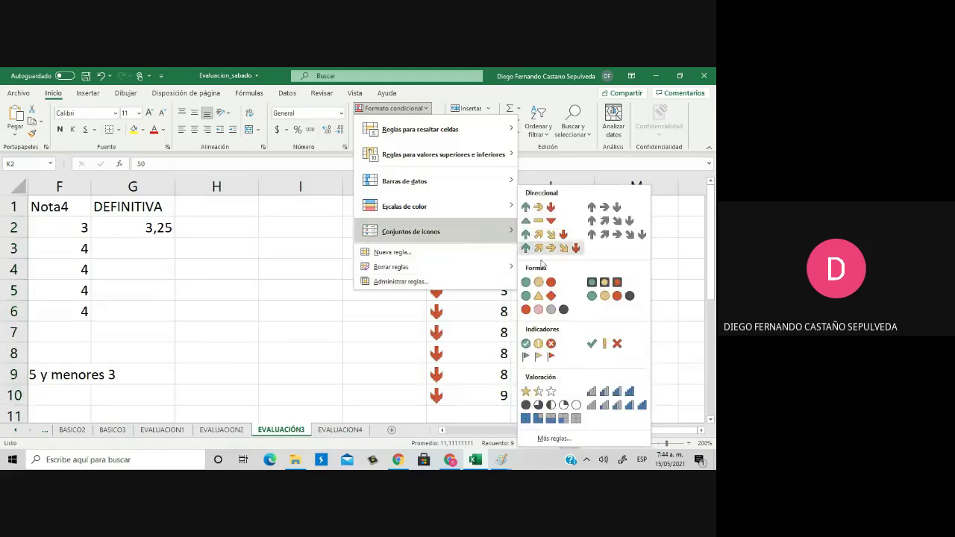
click(534, 346)
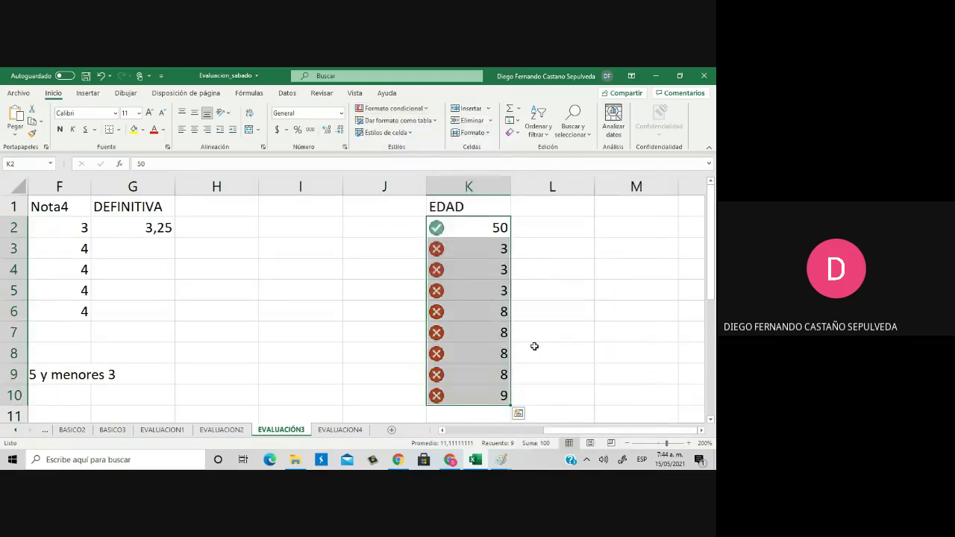
click(584, 337)
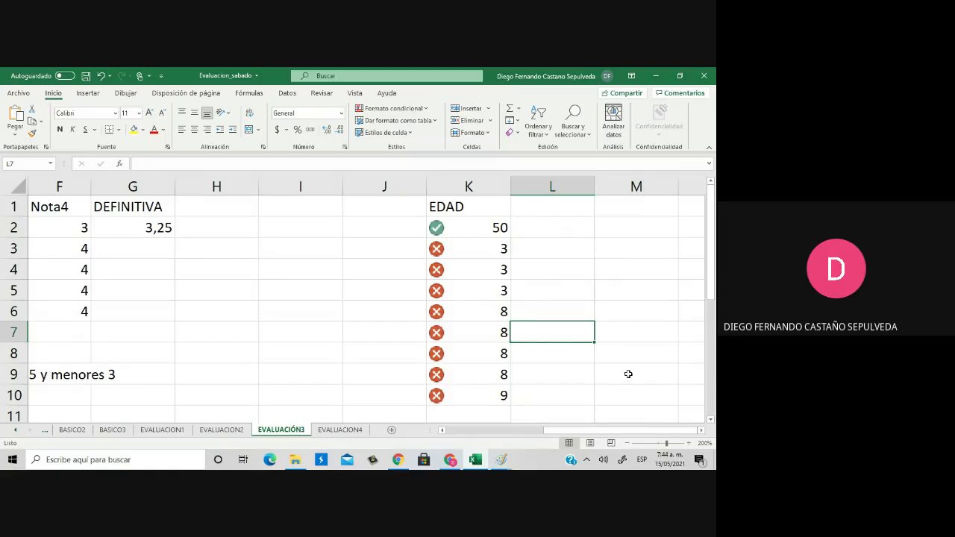
Set the EDAD value in K3 to 30 and the one in K4 to 45
click(491, 254)
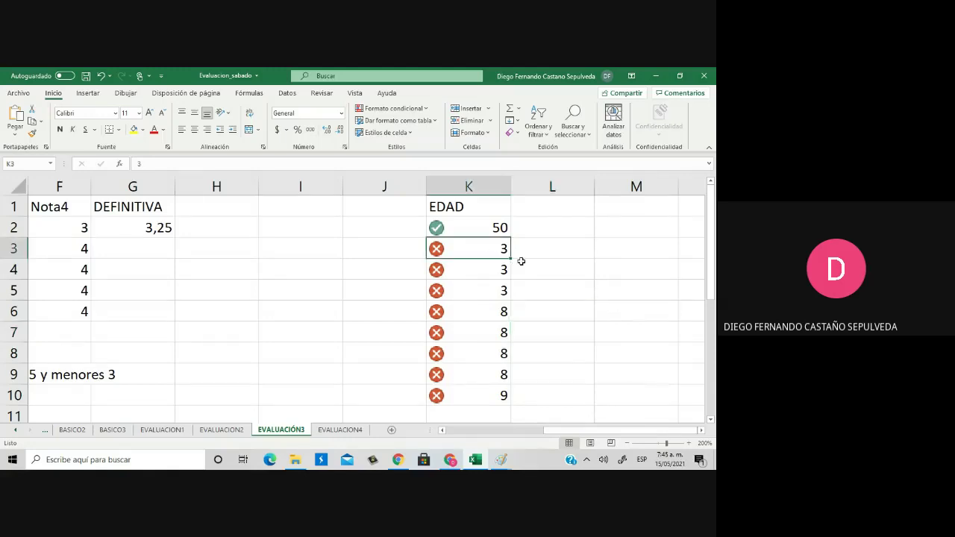
text(30)
key(Return)
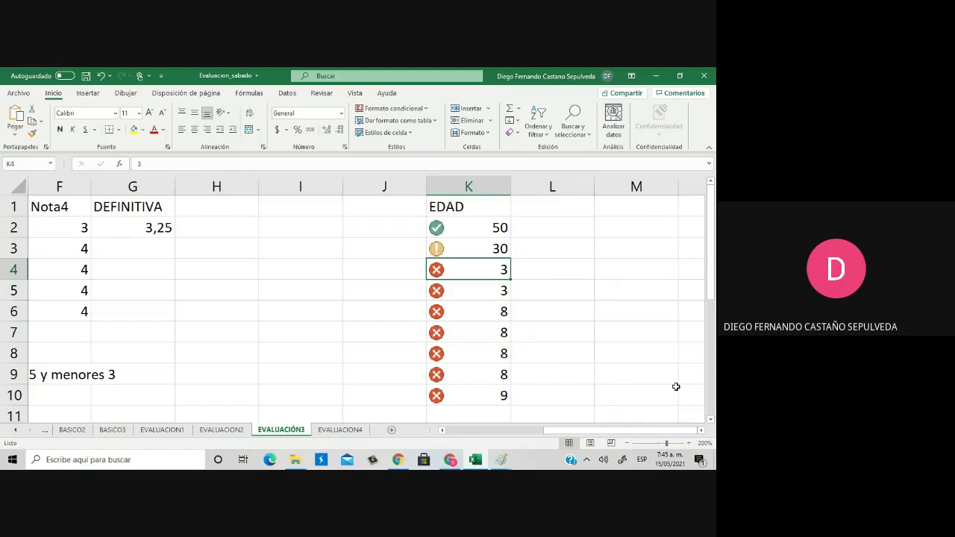
text(45)
key(Return)
Set the EDAD value in K9 to 12 and the one in K8 to 23
key(Return)
key(Return)
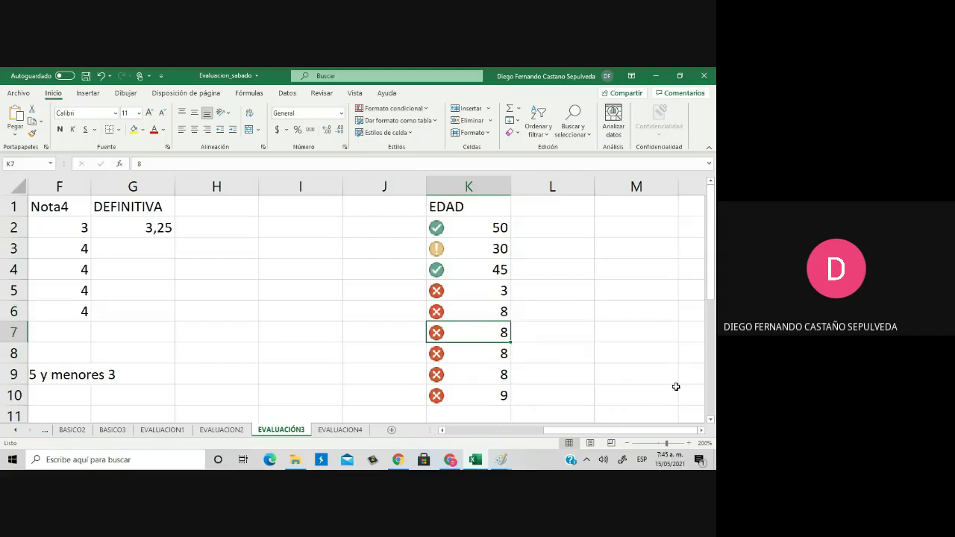
key(Return)
key(Return)
text(12)
key(Up)
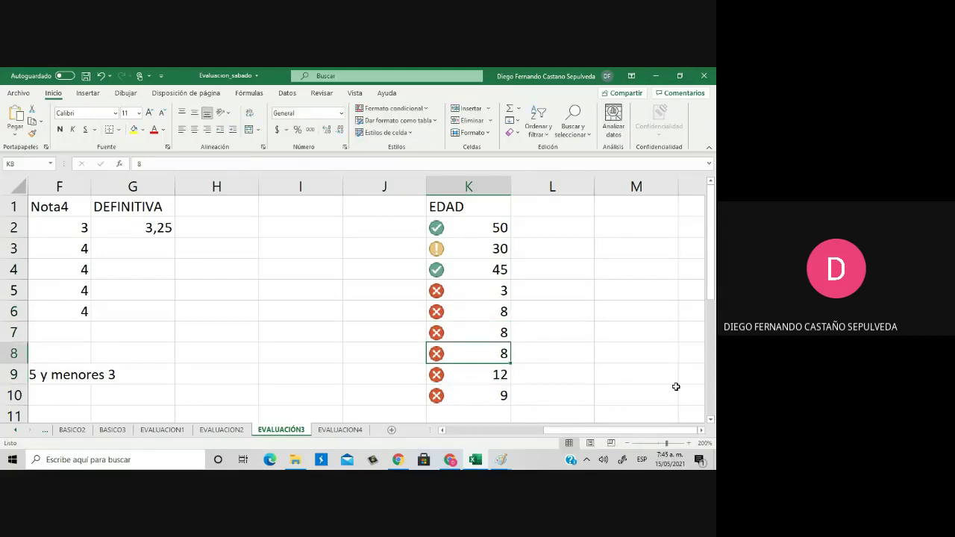
text(23)
key(Up)
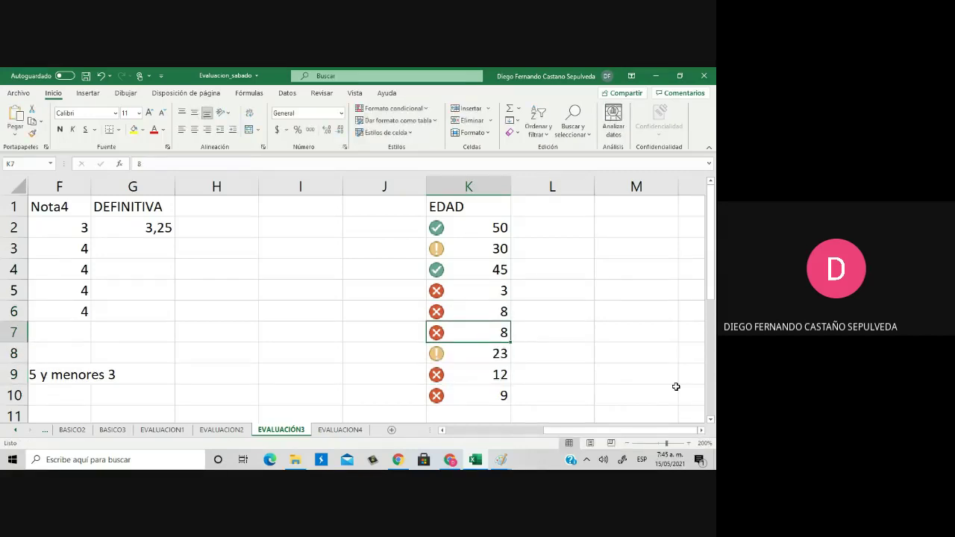
Set the EDAD value in cell K5 to 34
key(Up)
key(Up)
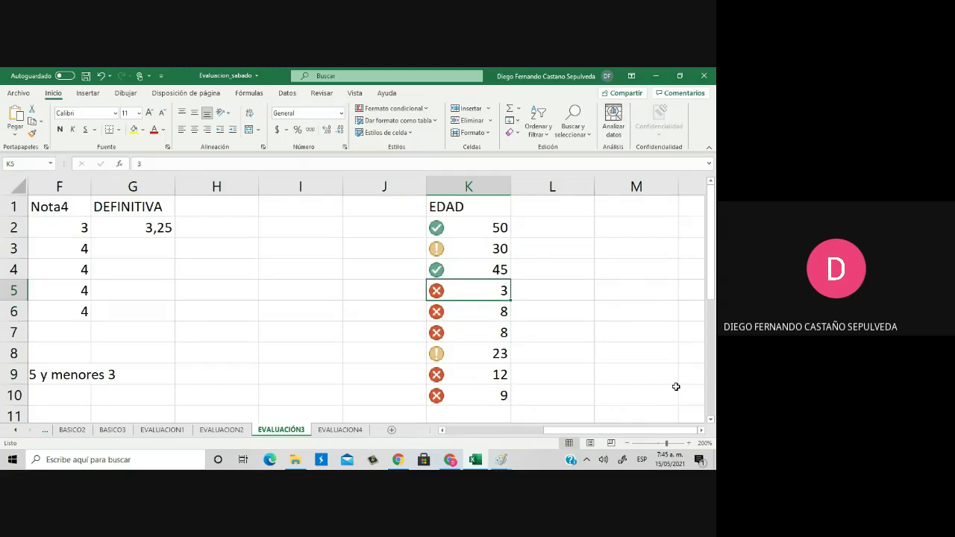
text(34)
key(Return)
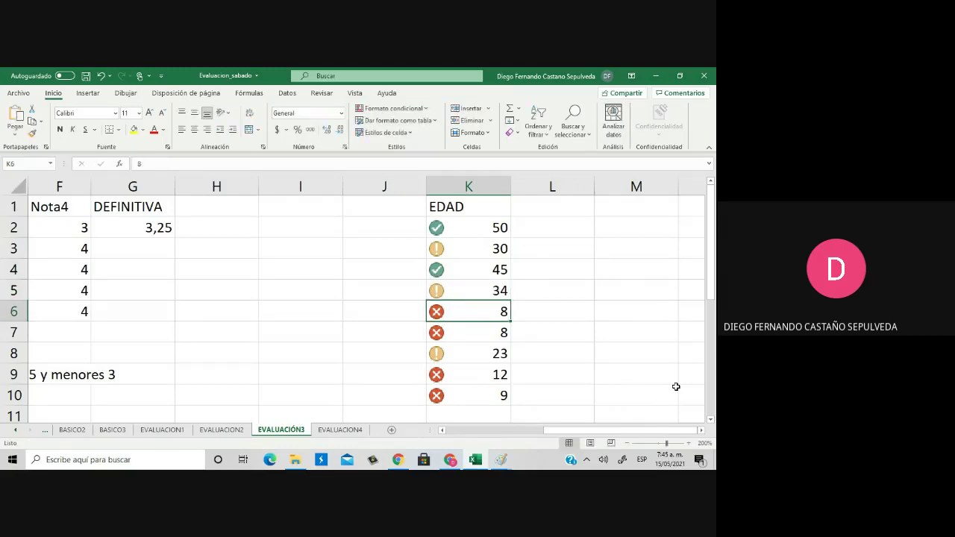
Set the EDAD value in cell K10 to 10
key(Down)
key(Down)
key(Down)
key(Down)
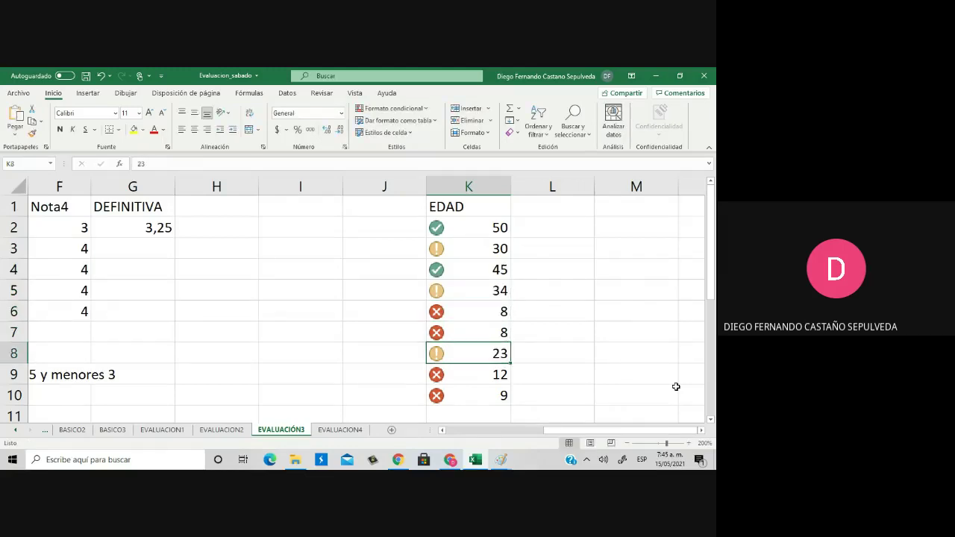
text(10)
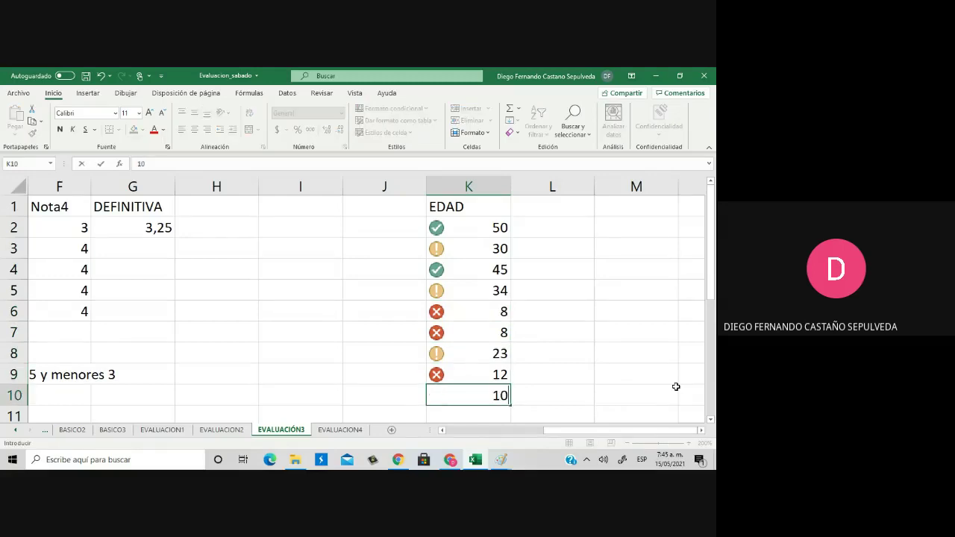
key(Up)
key(Up)
key(Up)
key(Up)
key(Up)
key(Up)
key(Up)
key(Down)
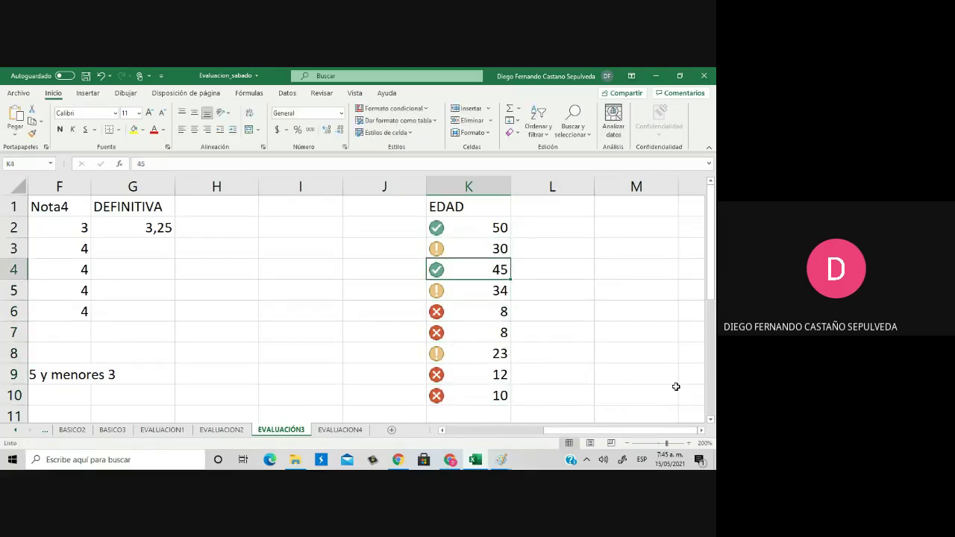
Clear the conditional formatting rules from the EDAD values in K2:K10
drag(478, 233, 476, 395)
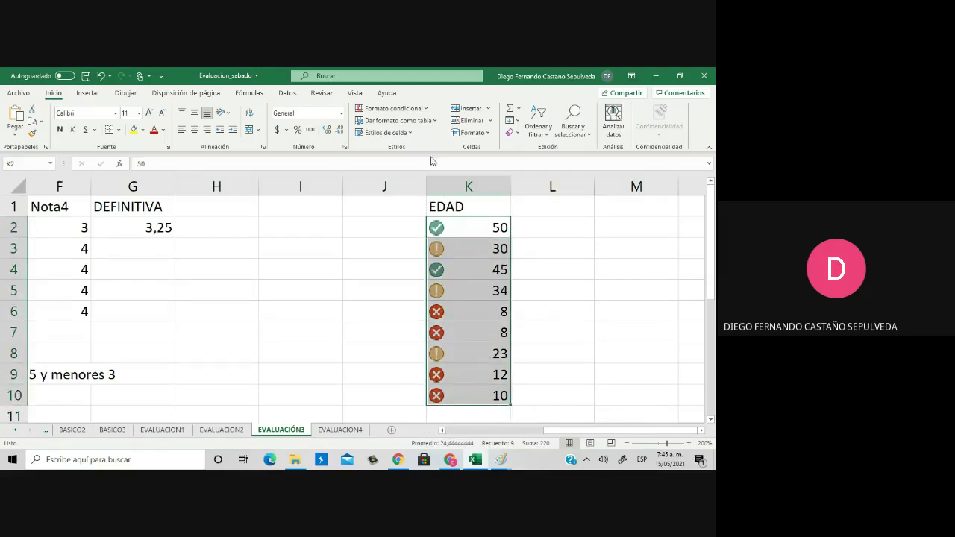
click(436, 109)
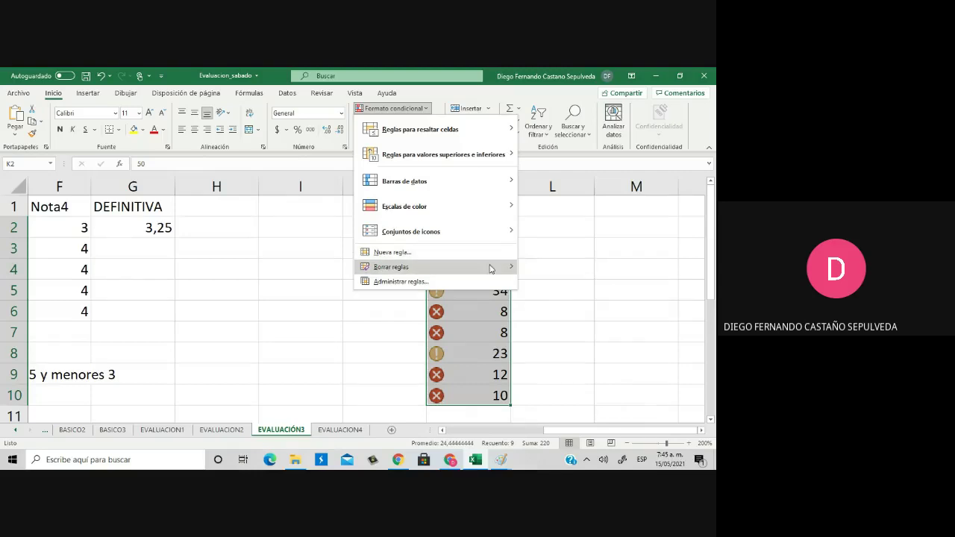
mouse_move(491, 268)
click(545, 268)
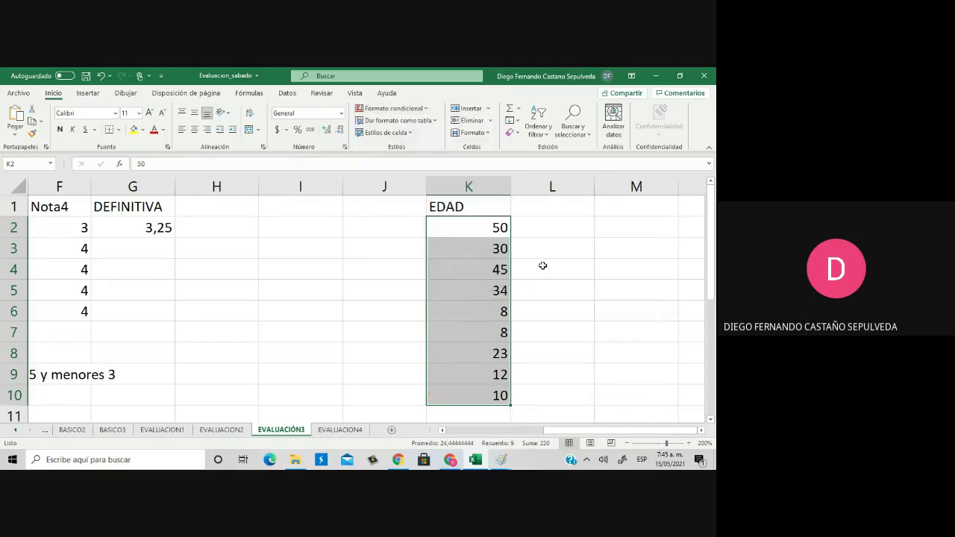
Try the grey three-arrow directional icon set on the EDAD values in K2:K10, and undo it
click(427, 110)
mouse_move(473, 247)
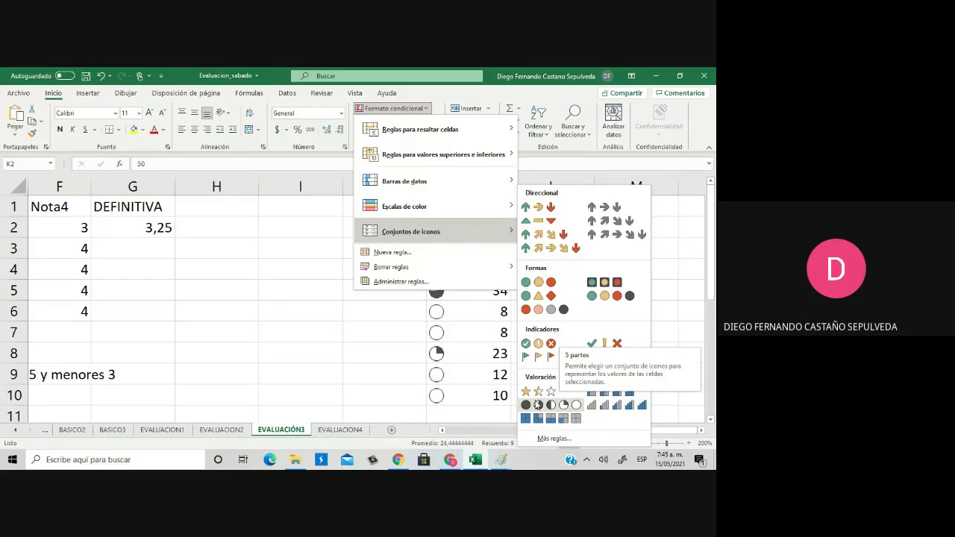
click(610, 207)
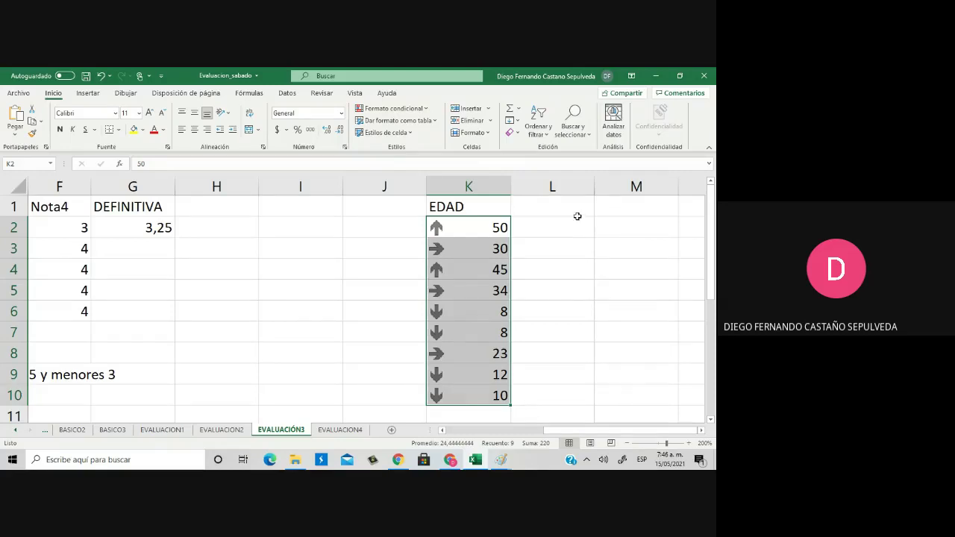
key(ctrl+z)
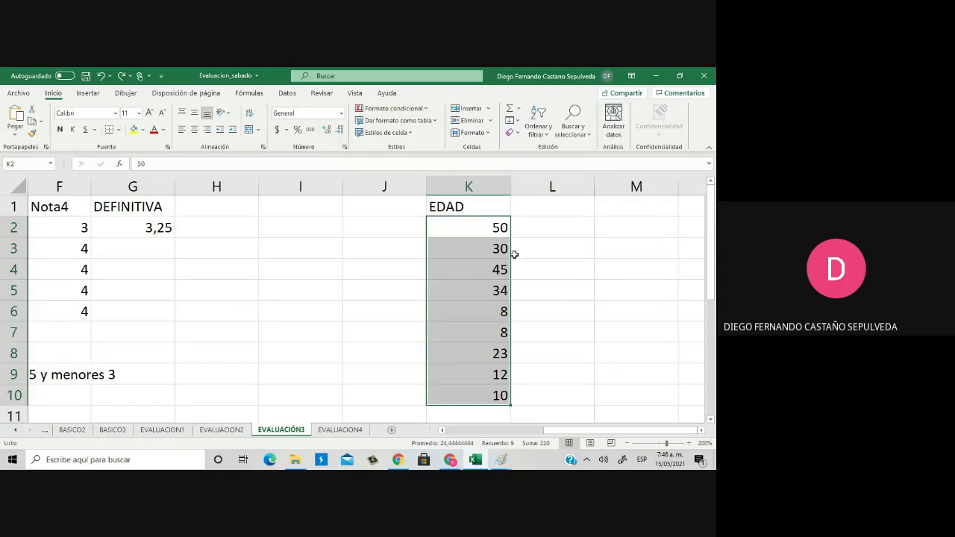
Switch to the EVALUACION4 sheet and look over its EDAD column
click(479, 260)
click(478, 246)
drag(479, 232, 487, 390)
click(342, 431)
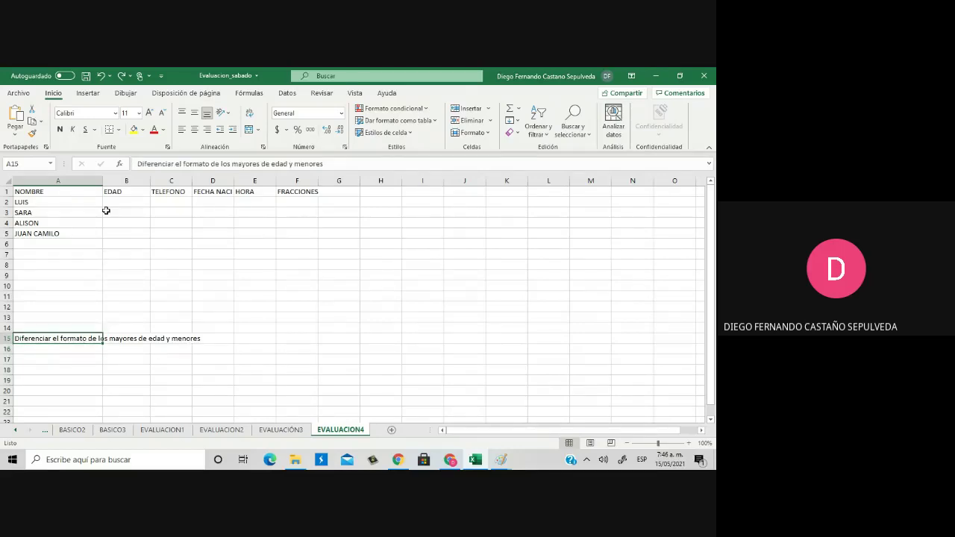
drag(115, 197, 122, 237)
click(267, 368)
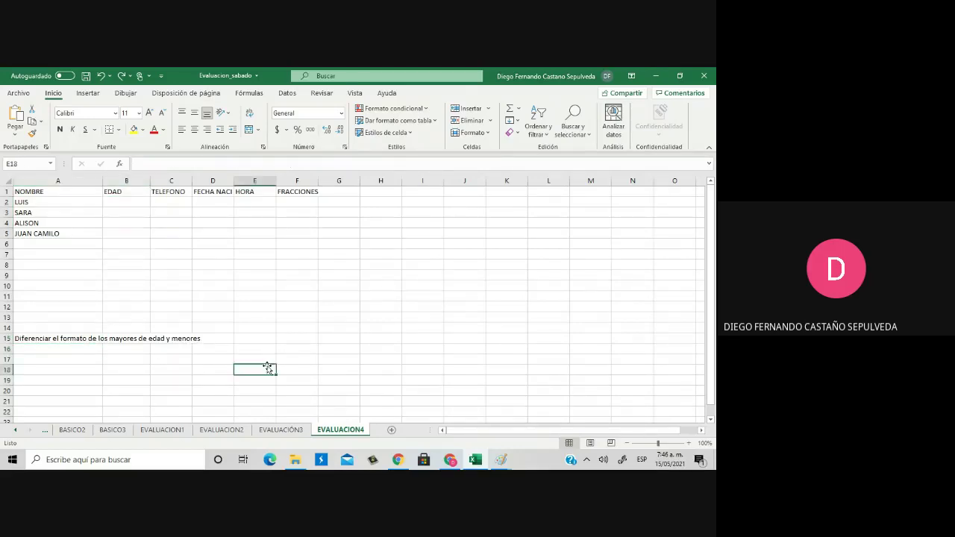
Write the instruction "Diferenciar número móvil a fijo" in cell A16 for the TELEFONO column
click(167, 200)
drag(167, 201, 167, 230)
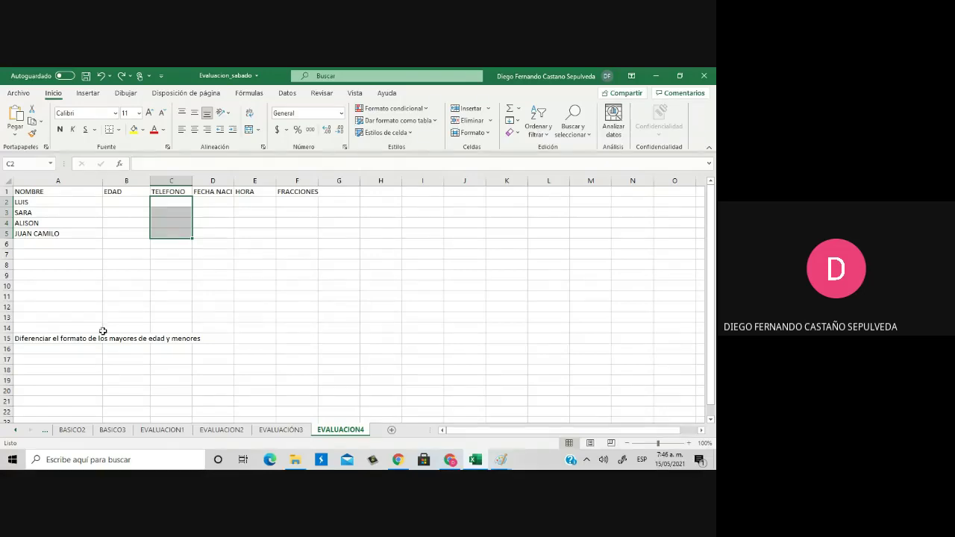
click(44, 351)
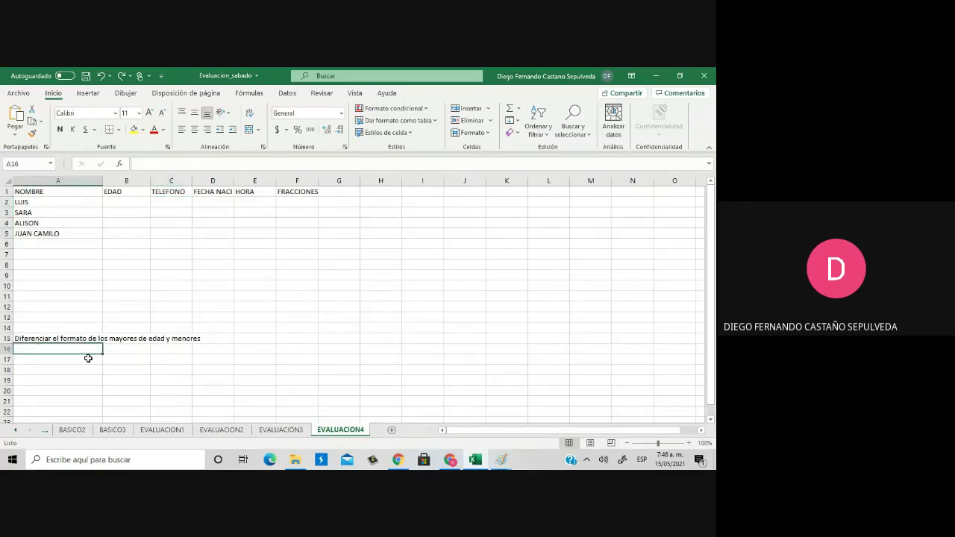
text(Diferenciar)
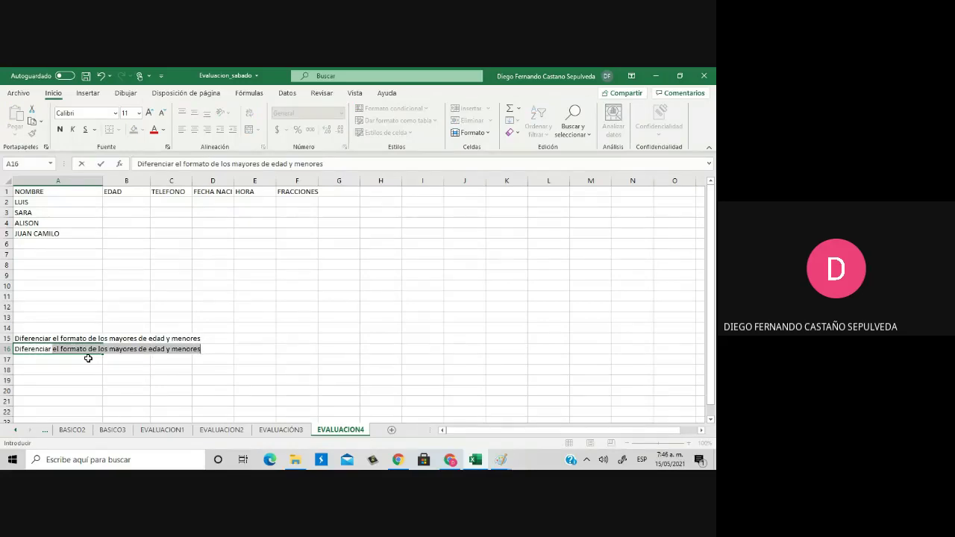
text( número CE)
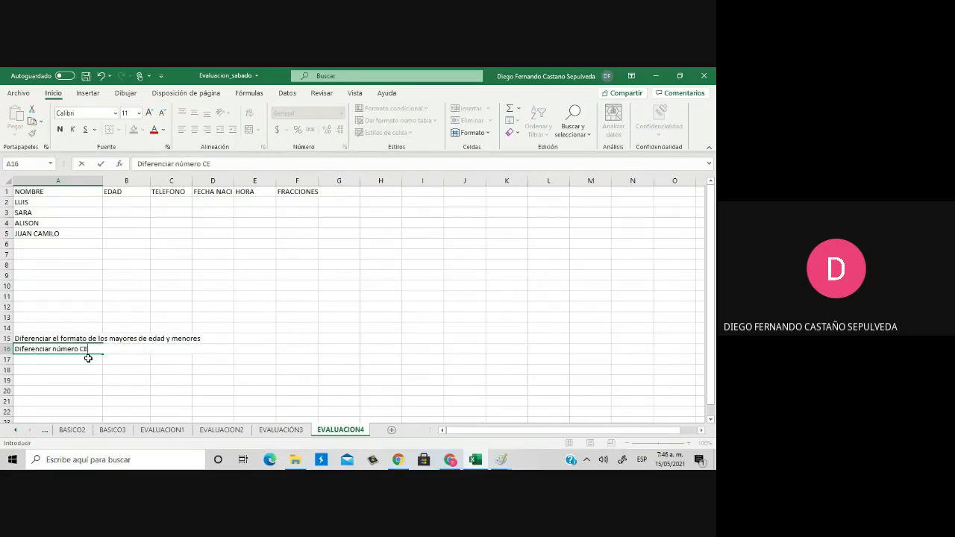
key(BackSpace)
key(BackSpace)
text(móvil a fijo)
key(Return)
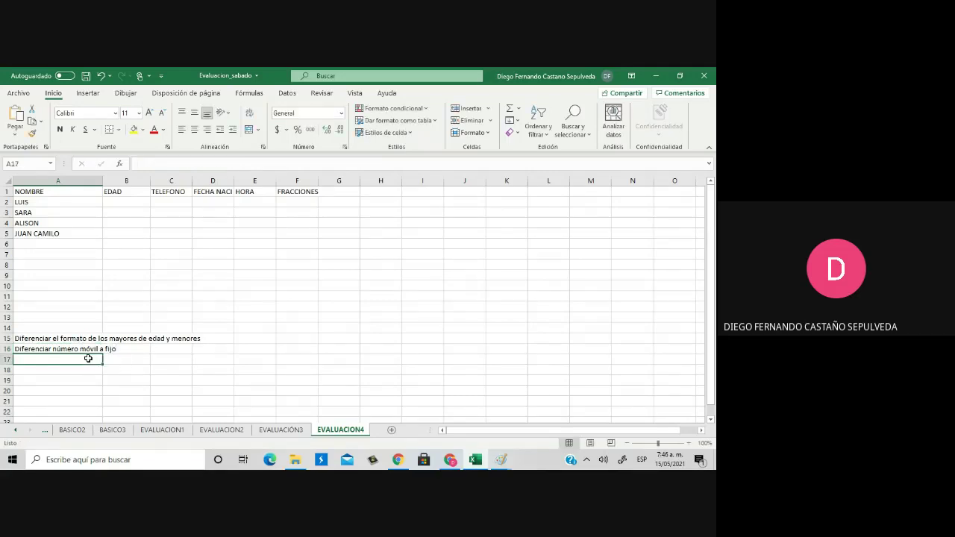
Correct the header in D1 to FECHA NACIMIENTO and widen column D until the whole title fits
drag(234, 181, 252, 180)
click(236, 191)
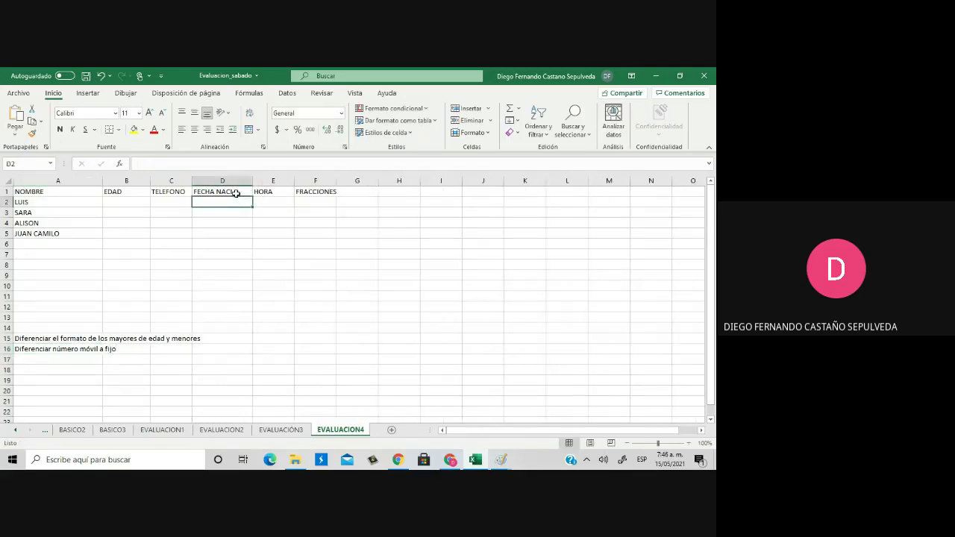
double_click(244, 191)
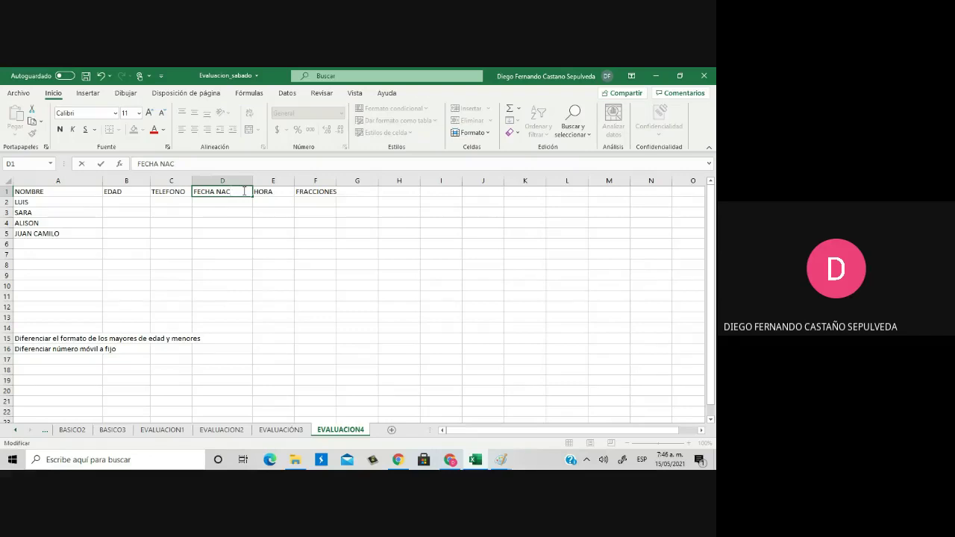
text(MIENTO)
key(Return)
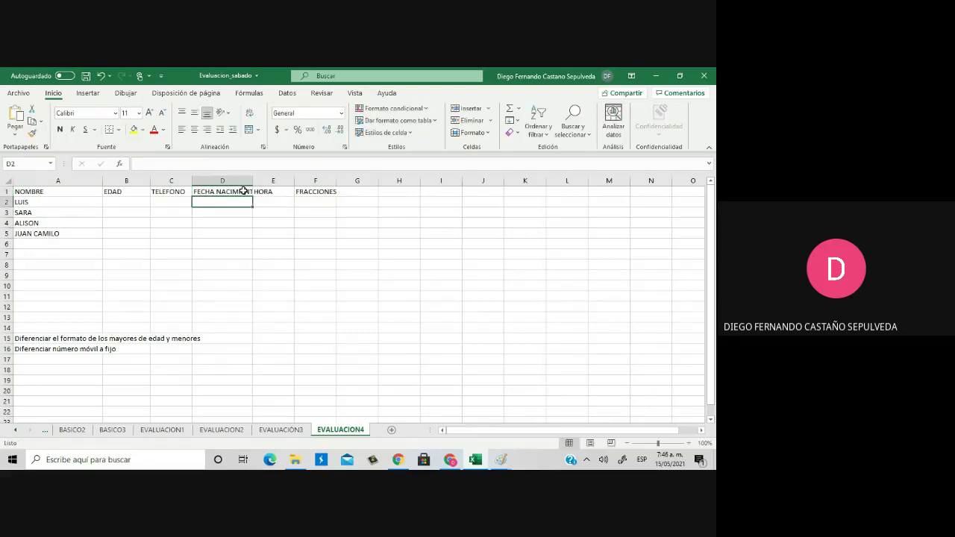
drag(255, 182, 279, 182)
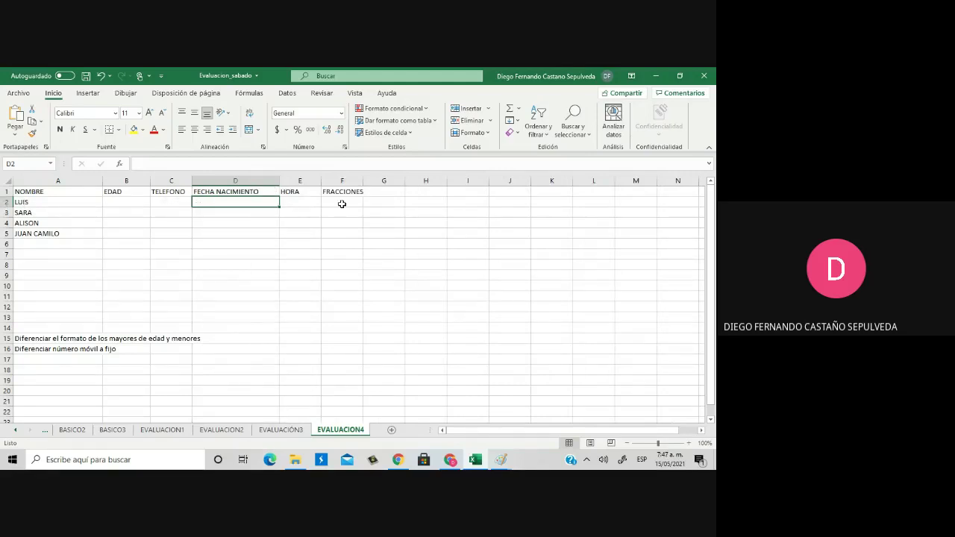
Enter a date of birth in cell D2 for the first person in the list
text(12)
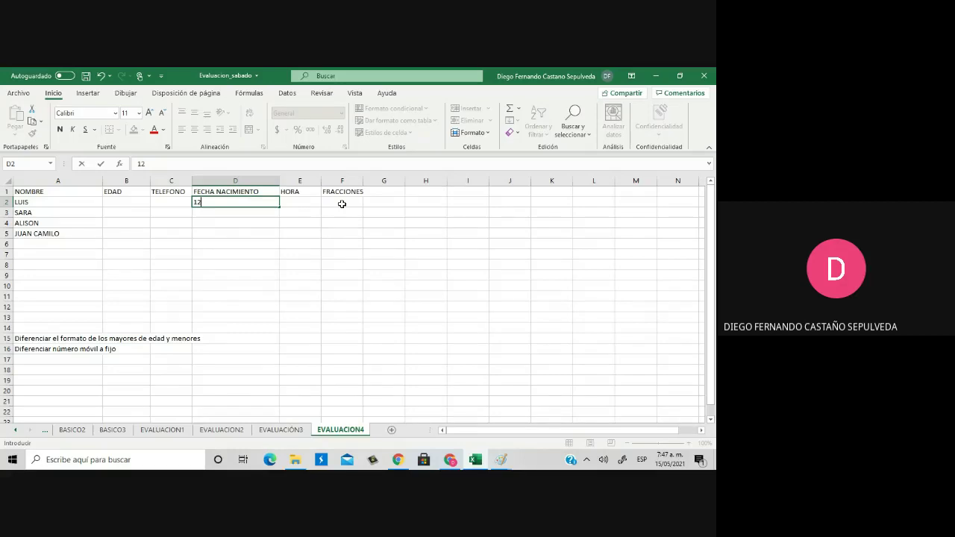
text(/11/1996)
key(ctrl+Return)
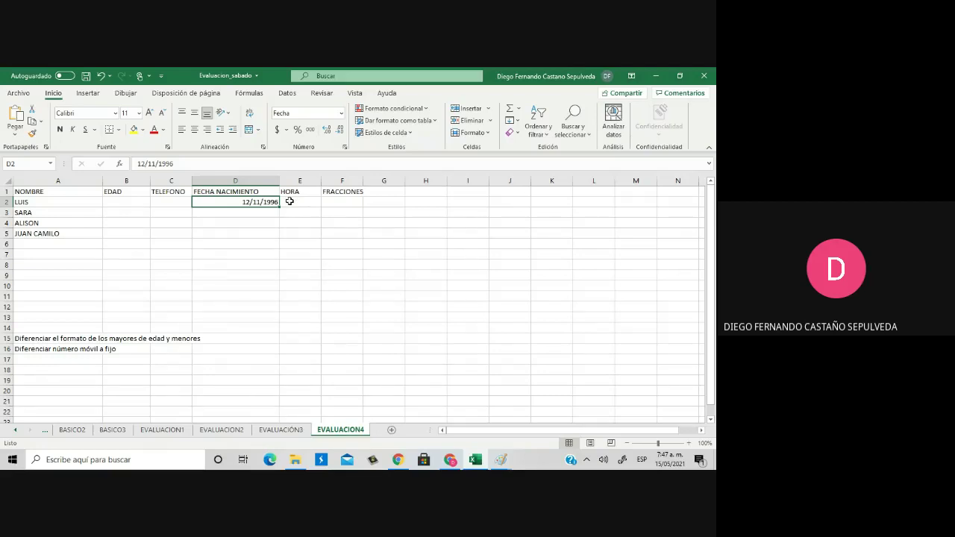
click(25, 316)
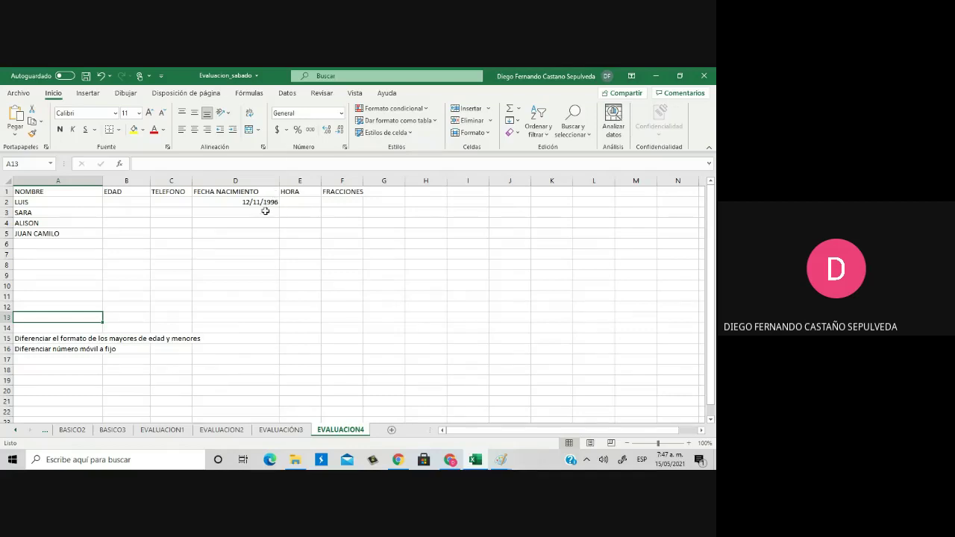
drag(263, 203, 251, 316)
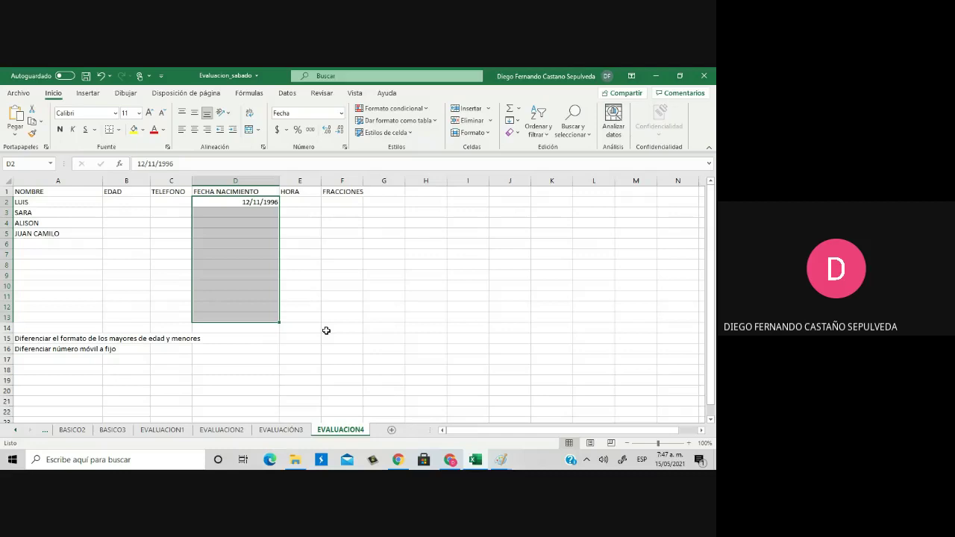
click(396, 211)
Insert an empty column between FECHA NACIMIENTO and HORA
click(304, 181)
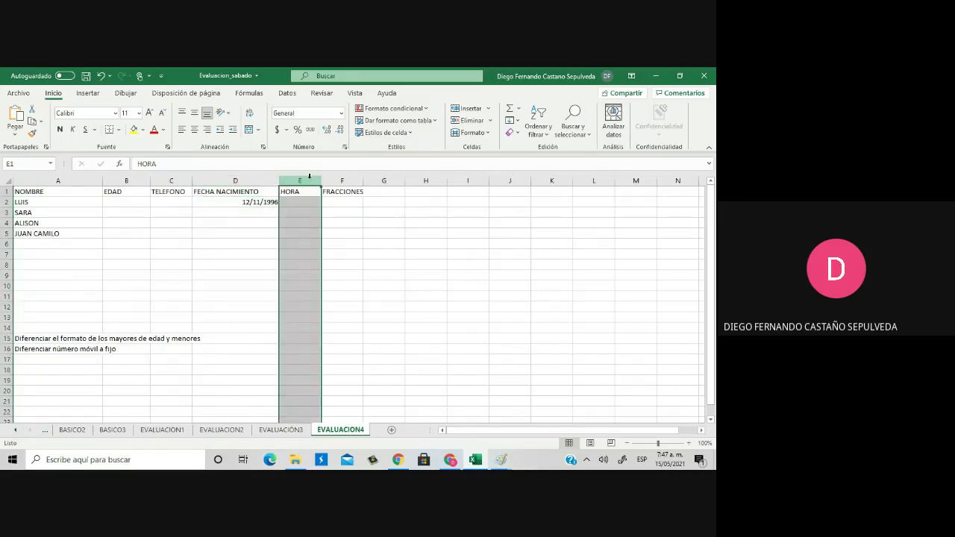
right_click(311, 184)
click(341, 266)
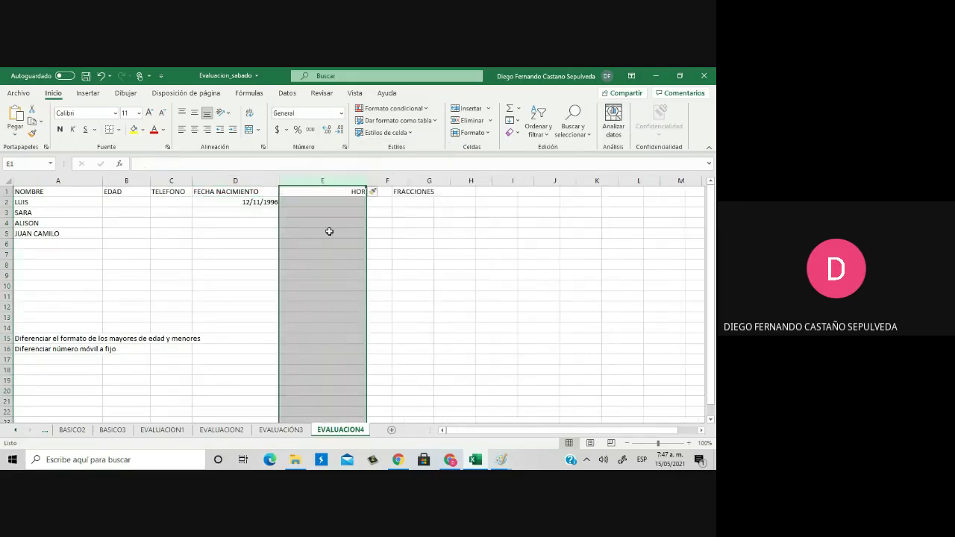
click(281, 202)
mouse_move(251, 202)
mouse_down()
mouse_move(249, 324)
mouse_move(251, 202)
mouse_up()
Extract the birth year in cell E2 with the AÑO function applied to D2
click(305, 203)
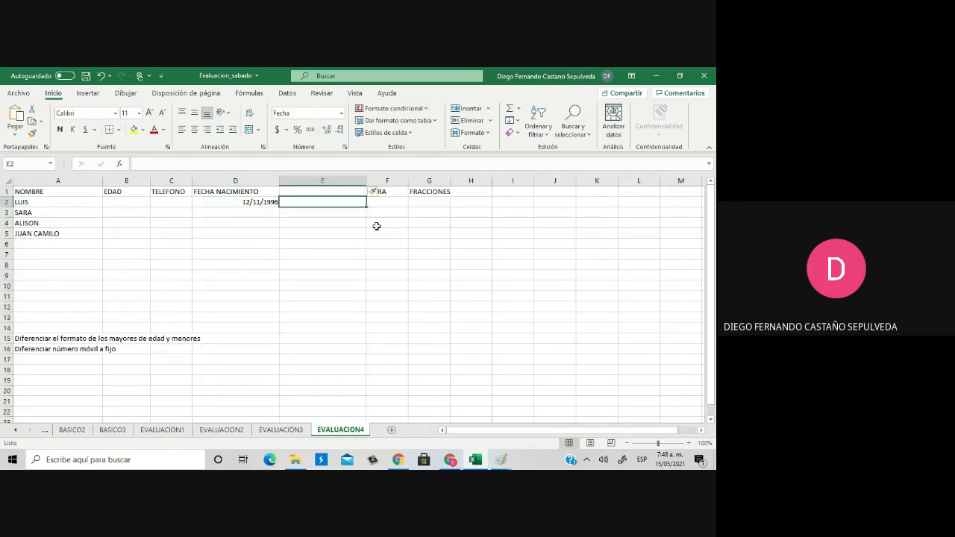
text(=)
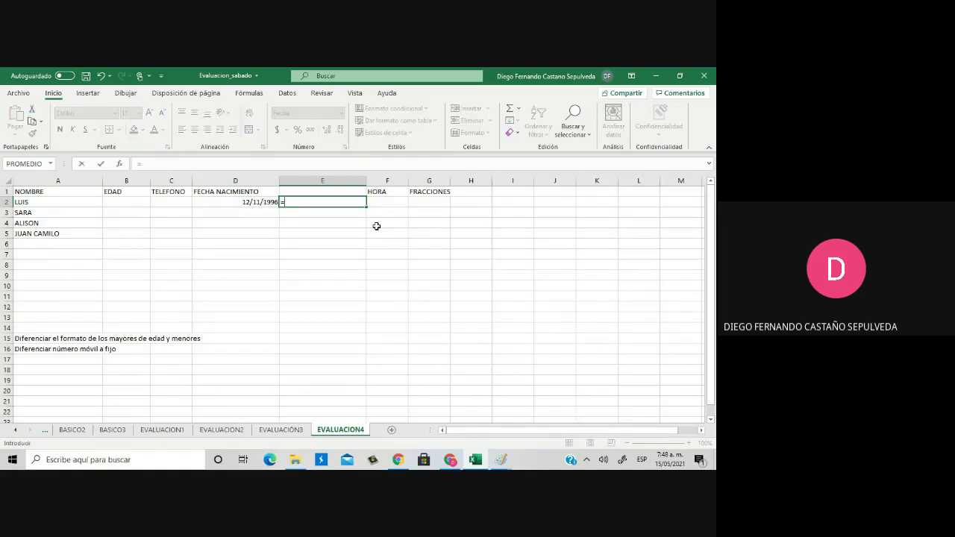
text(AÑO)
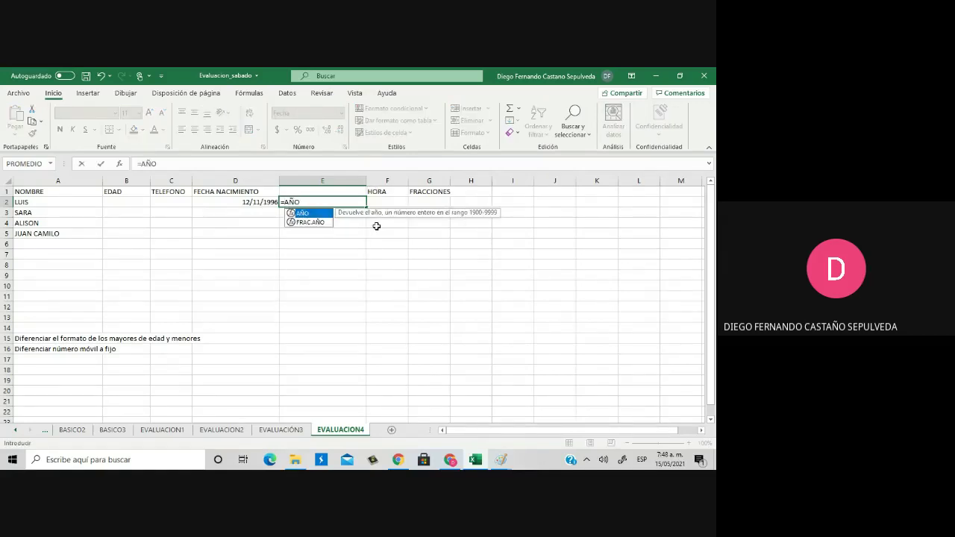
text(()
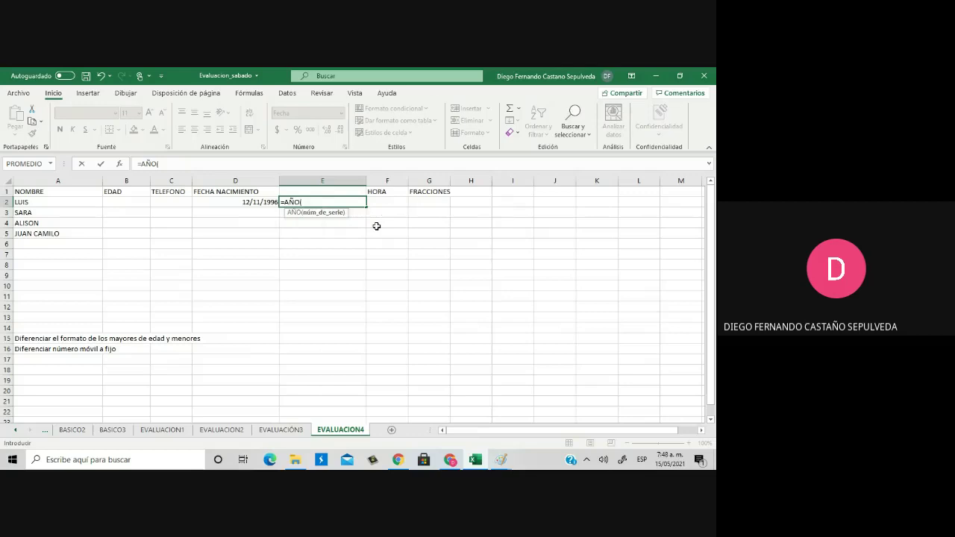
click(263, 202)
key(Return)
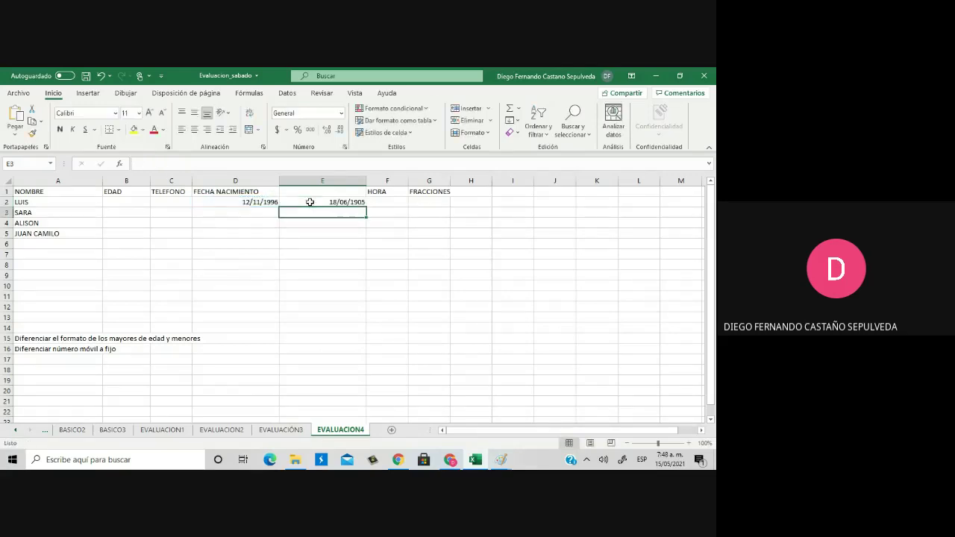
Set the number format of the year formula cell E2 to General
click(348, 205)
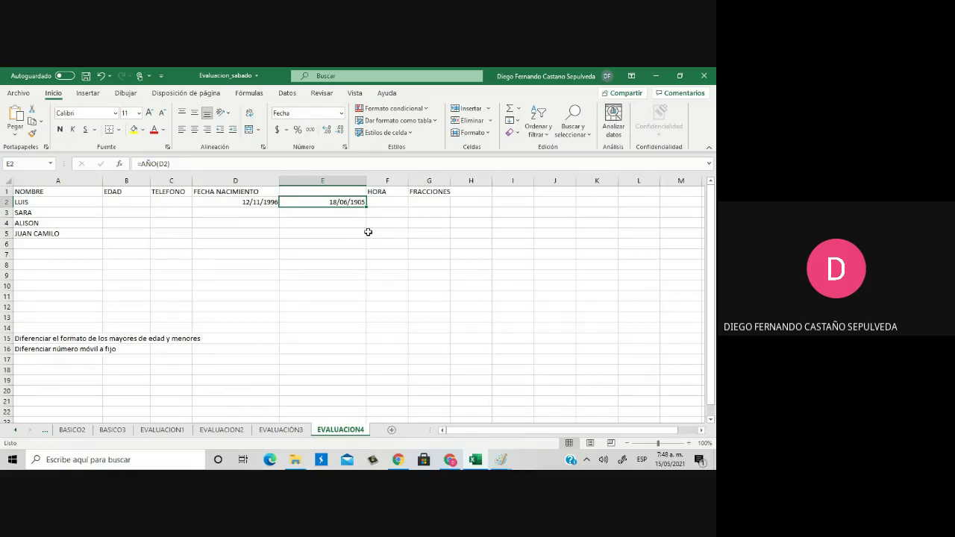
click(266, 201)
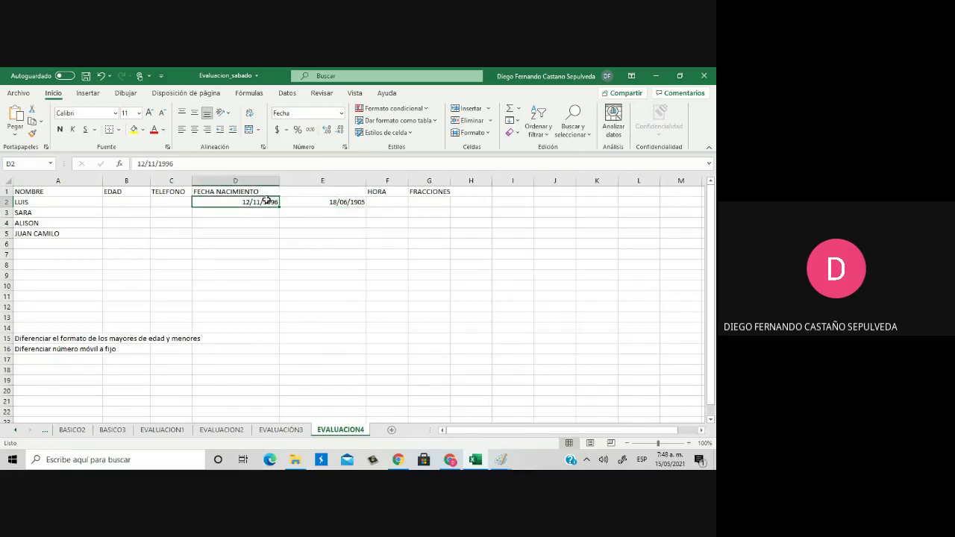
click(310, 200)
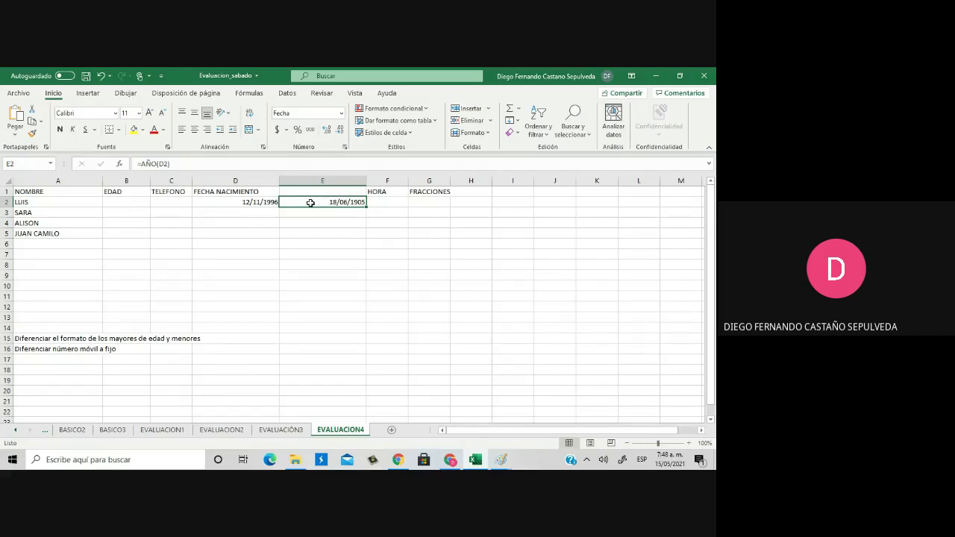
click(341, 112)
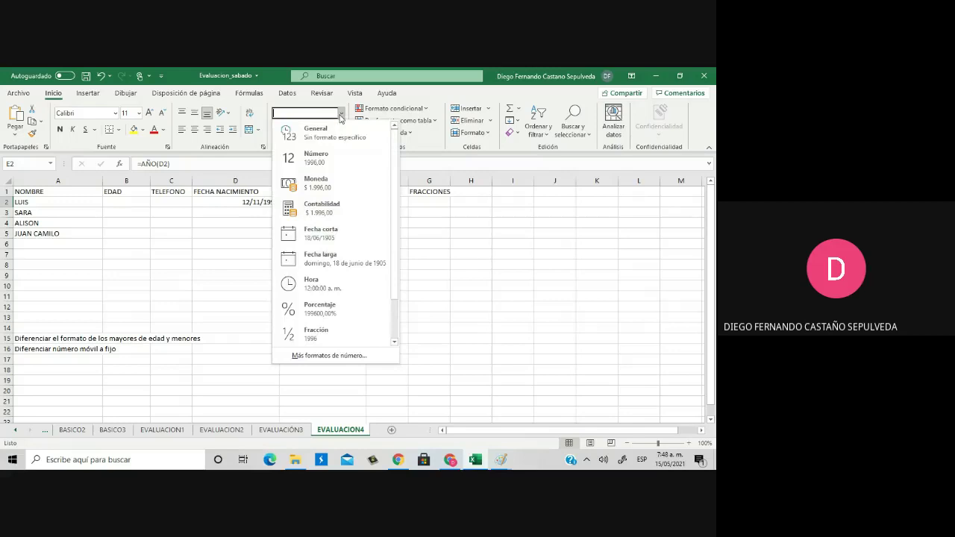
click(339, 137)
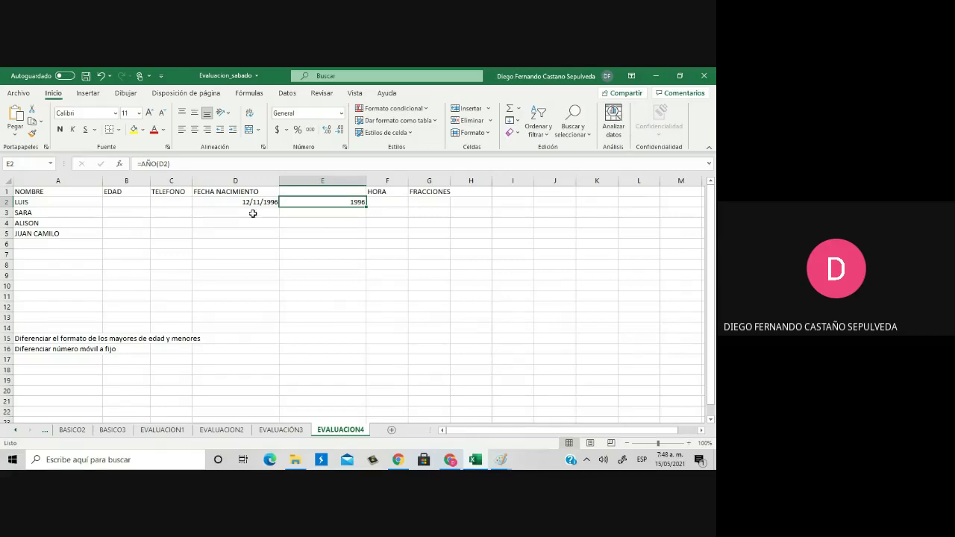
Compare the birth date in D2 with the year extracted in E2
click(247, 202)
click(322, 208)
click(241, 204)
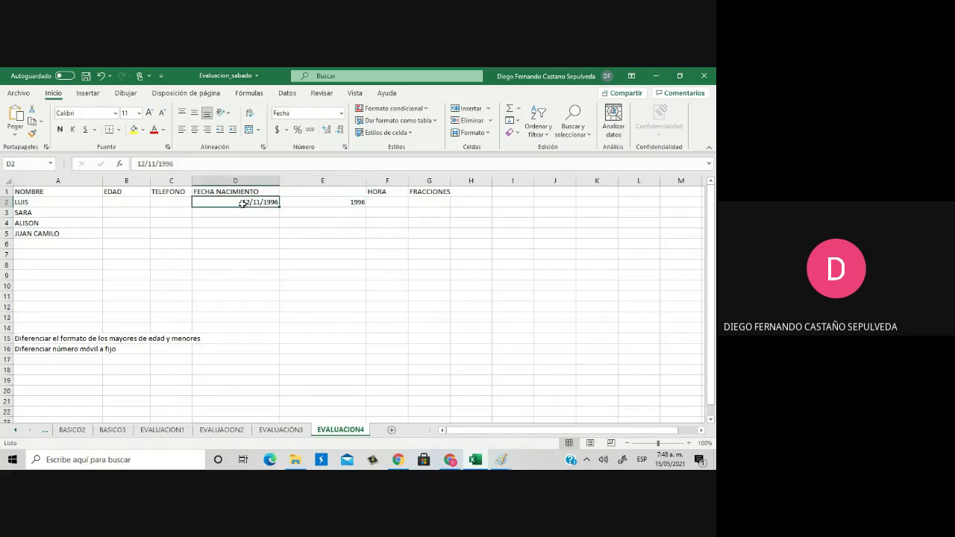
click(309, 201)
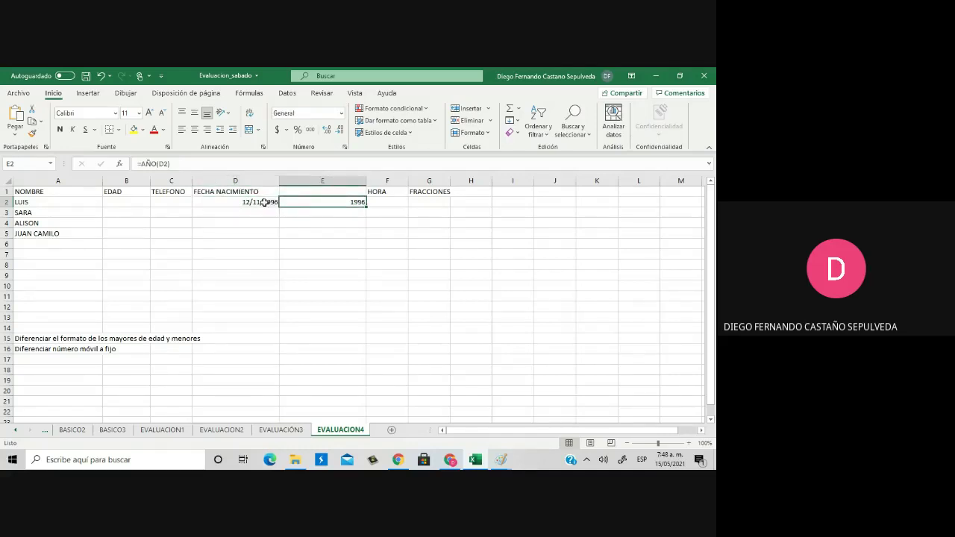
click(265, 202)
click(329, 203)
Extract the birth month in cell E3 with the MES function applied to D2
click(316, 215)
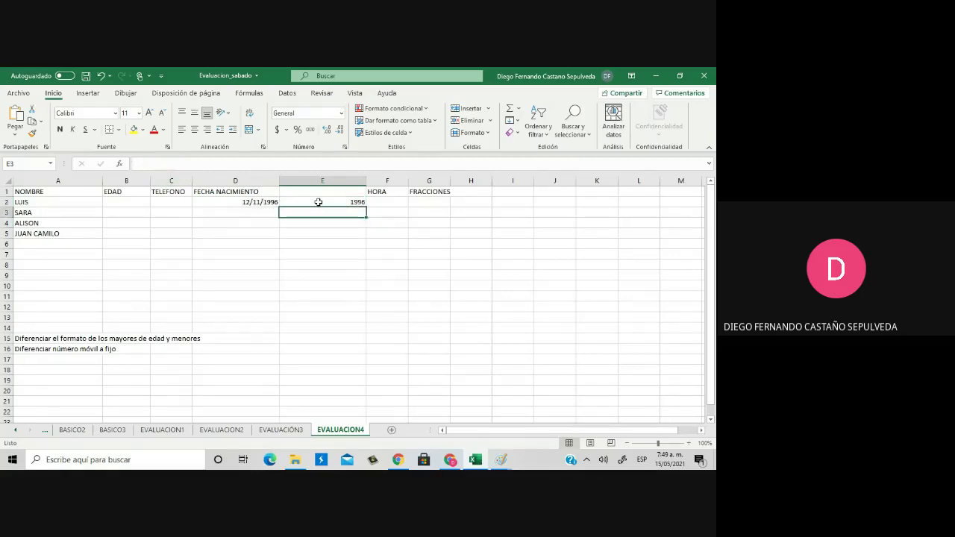
text(=MES)
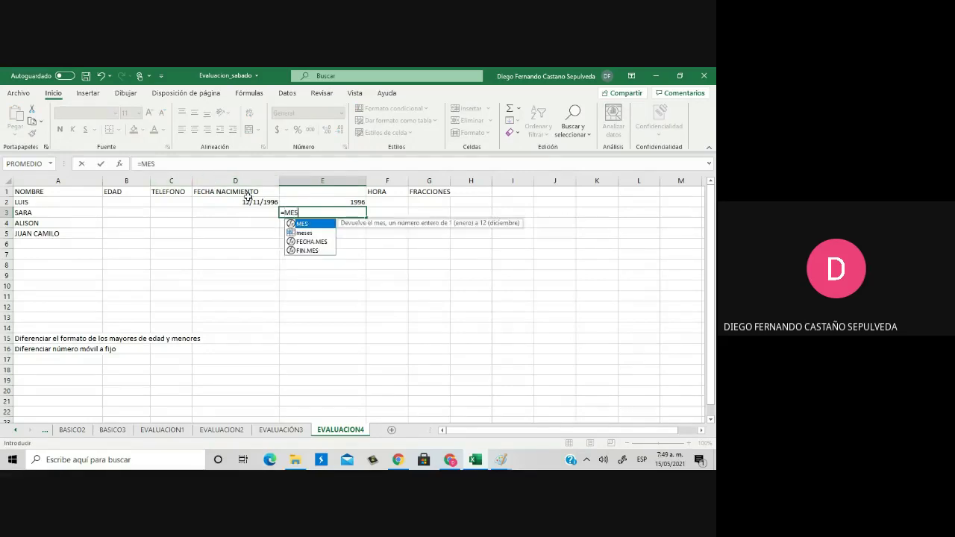
click(248, 202)
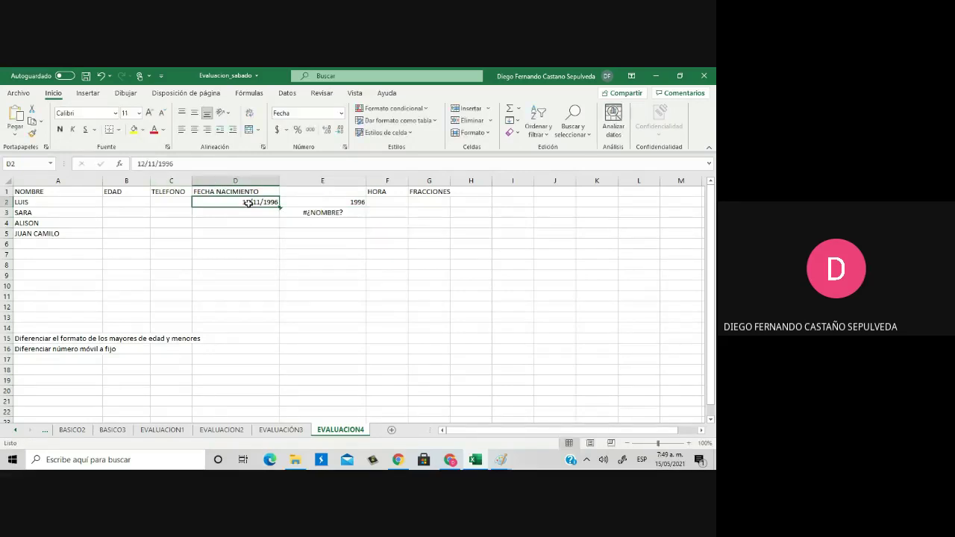
click(320, 214)
click(183, 162)
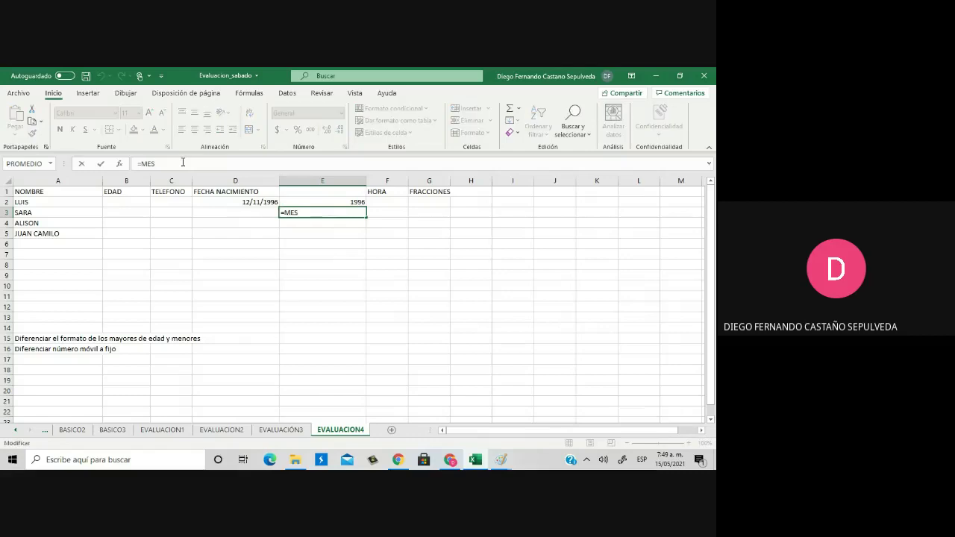
text(()
click(226, 202)
key(Return)
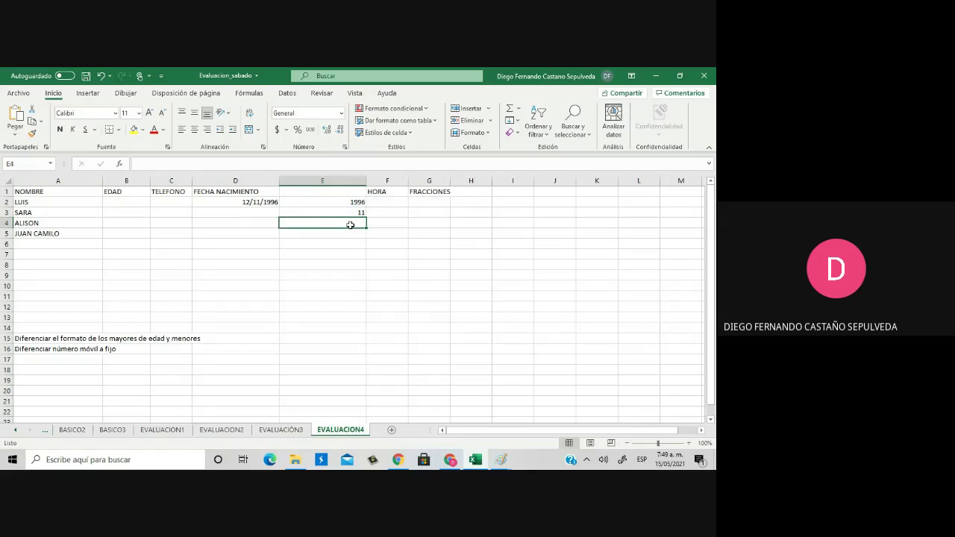
Extract the birth day in cell E4 with the DIA function applied to D2
text(=DIA)
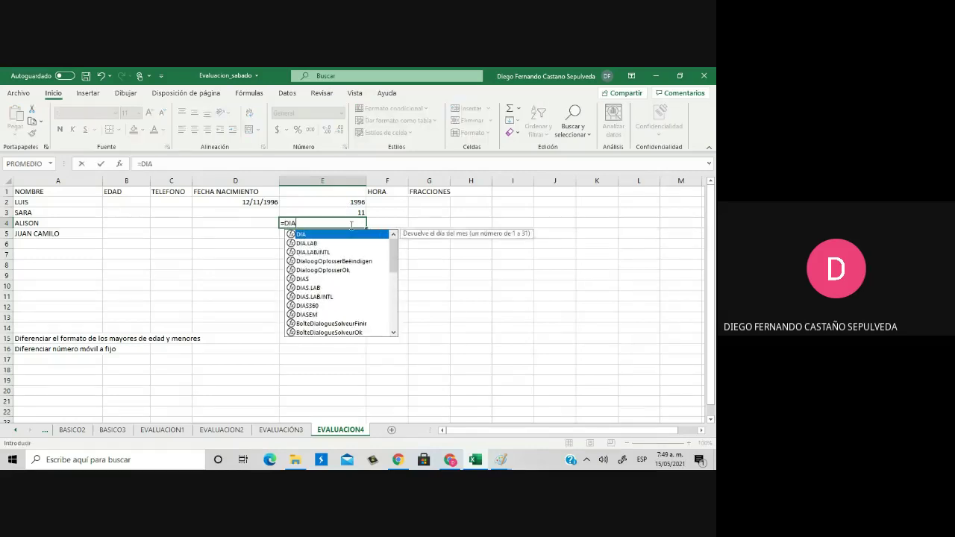
text(()
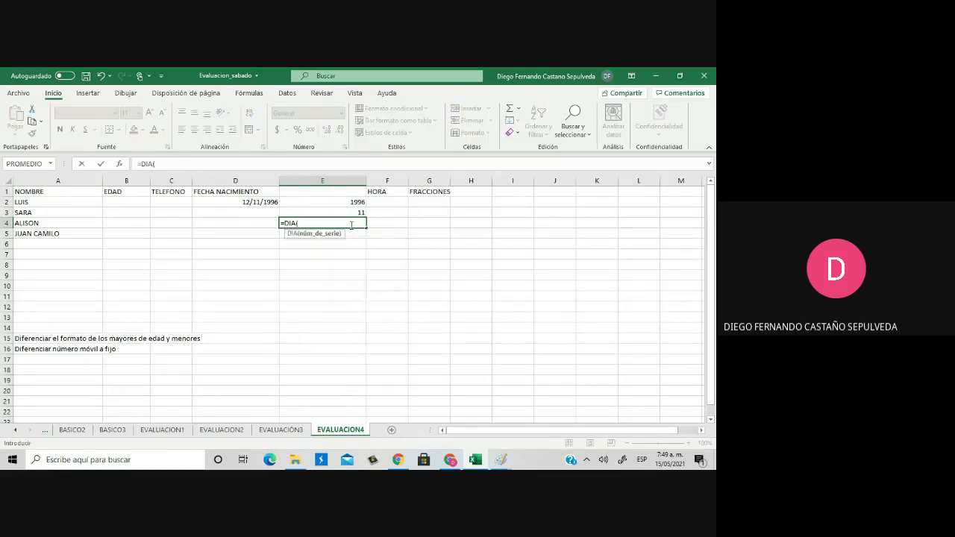
click(260, 201)
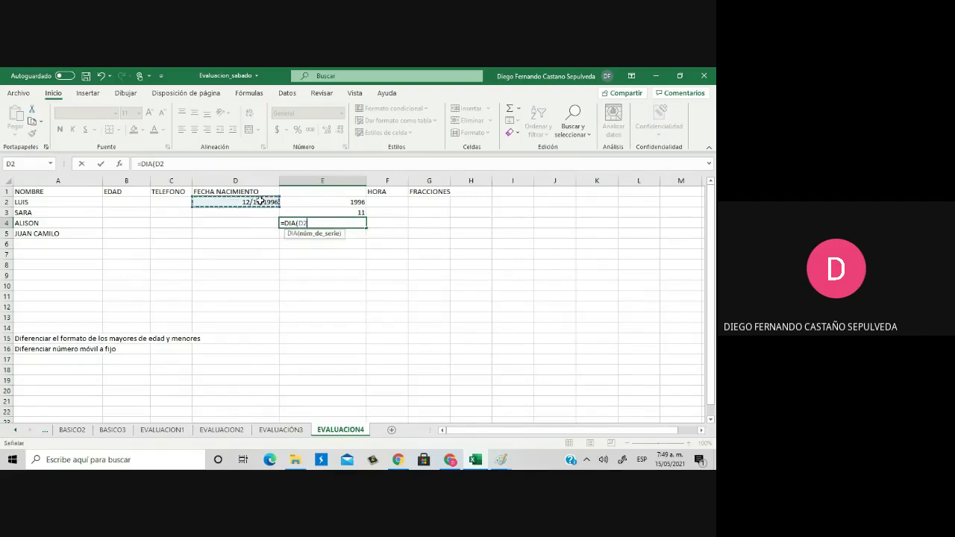
key(Return)
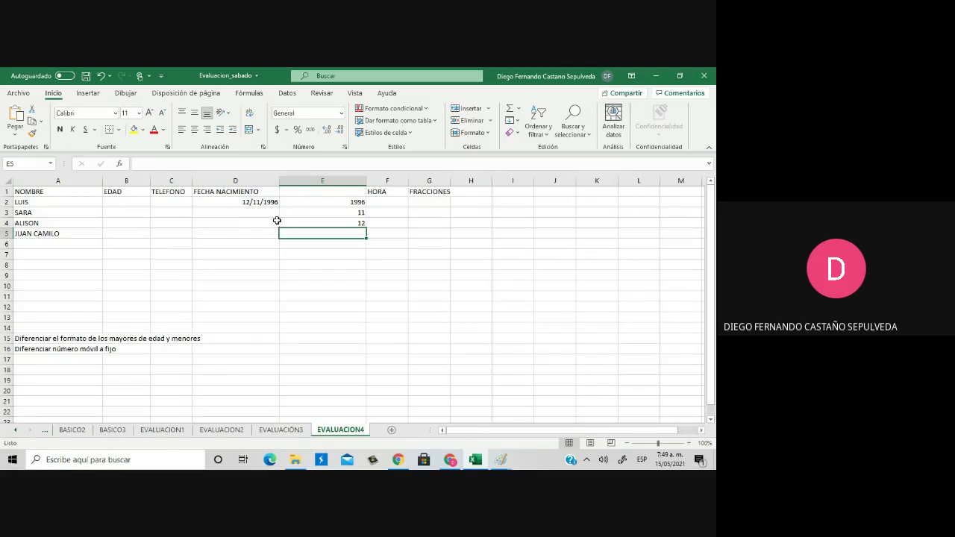
Repeat the DIA formula on D2 in cell E5, and clear that cell again
text(=)
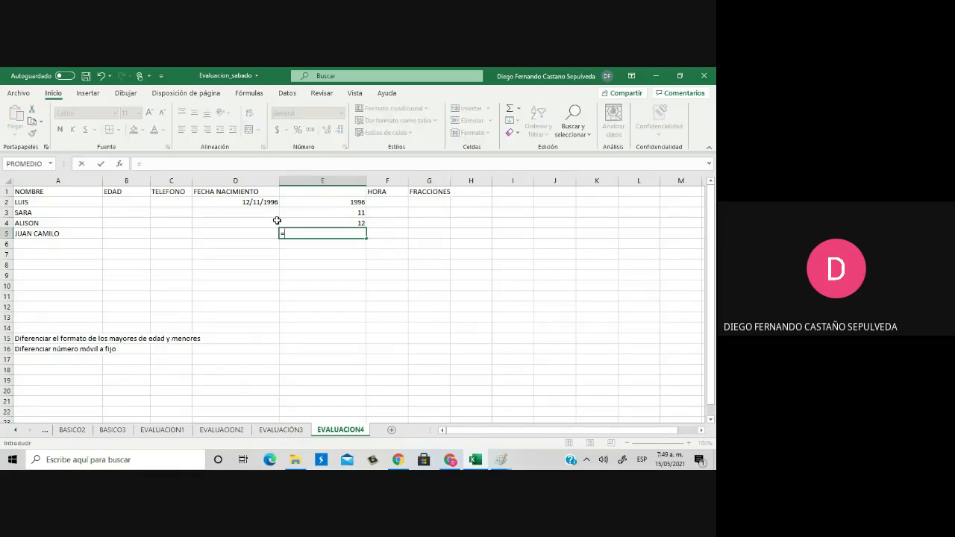
text(DIA()
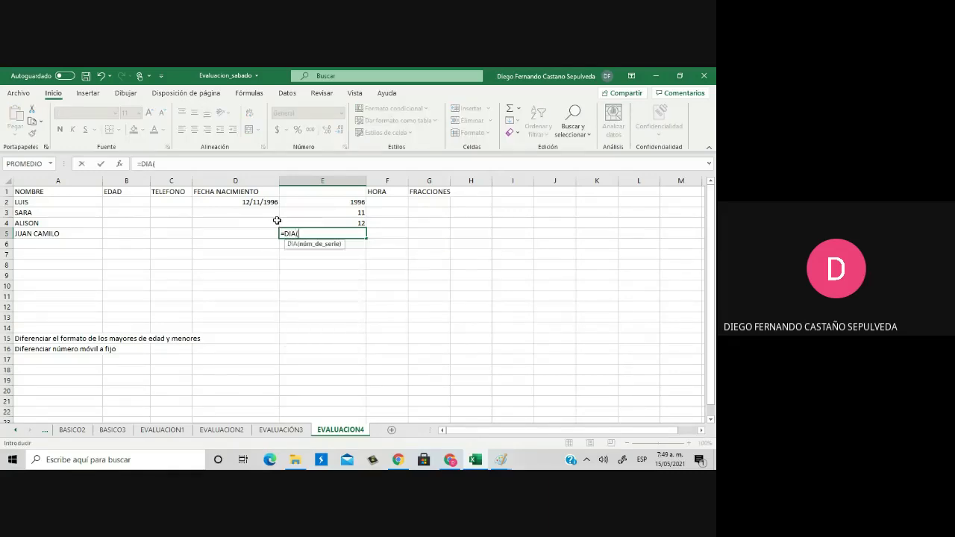
click(228, 201)
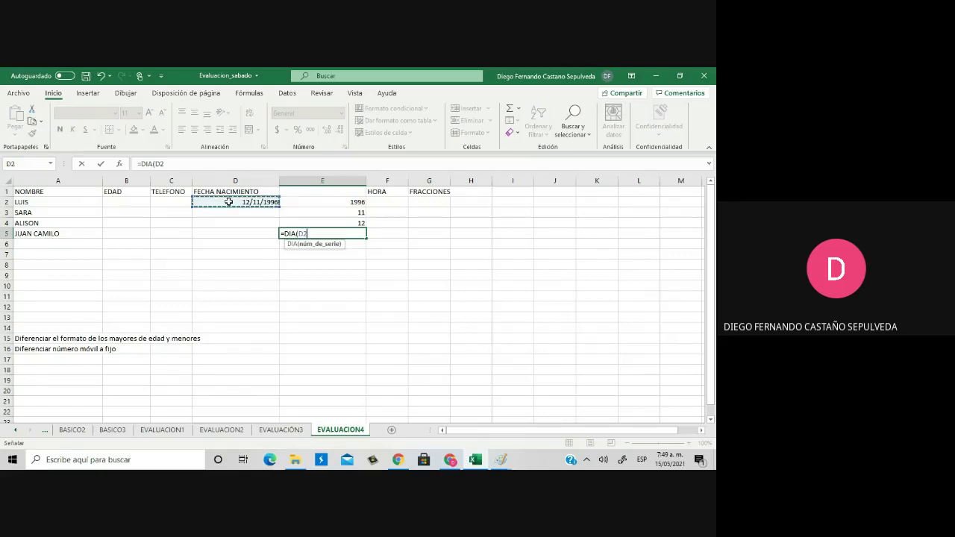
key(Return)
key(Up)
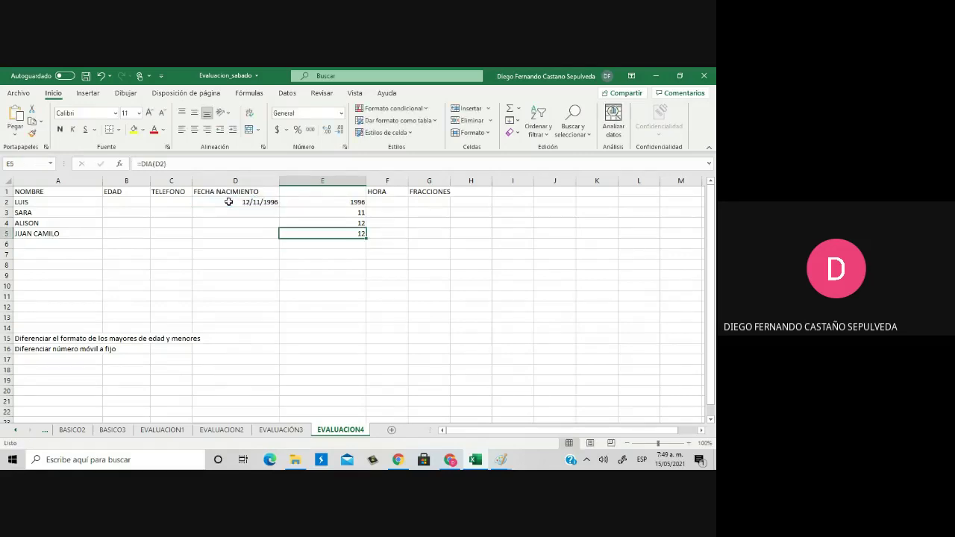
key(Delete)
Review the year, month and day formulas in cells E2 to E4
key(Up)
key(Up)
key(Down)
key(Down)
key(Up)
key(Up)
key(Up)
key(Down)
key(Down)
key(Up)
key(Up)
key(Up)
key(Down)
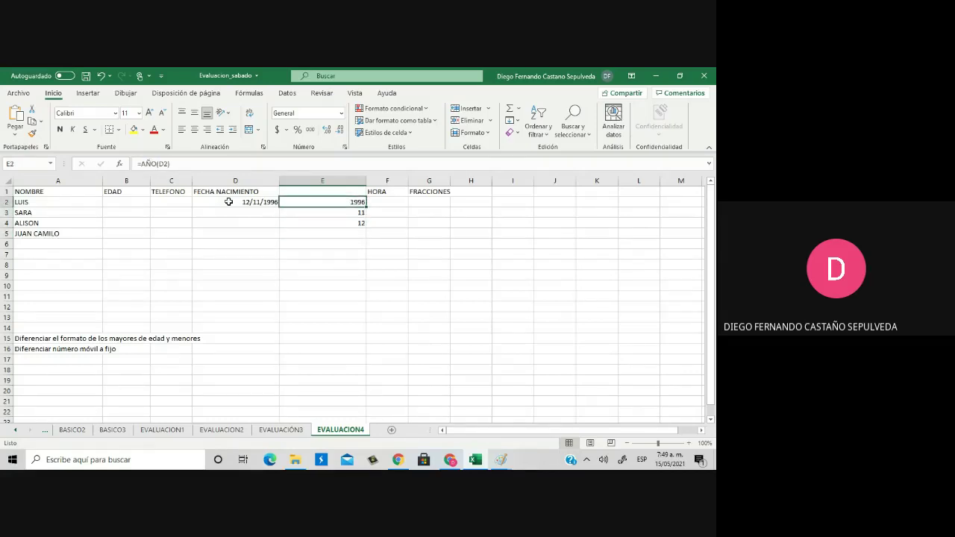
key(Down)
key(Down)
key(Down)
key(Up)
key(Up)
key(Up)
Clear the year formula from E2 and rebuild it in E6 with the AÑO function applied to D2
key(Delete)
click(309, 248)
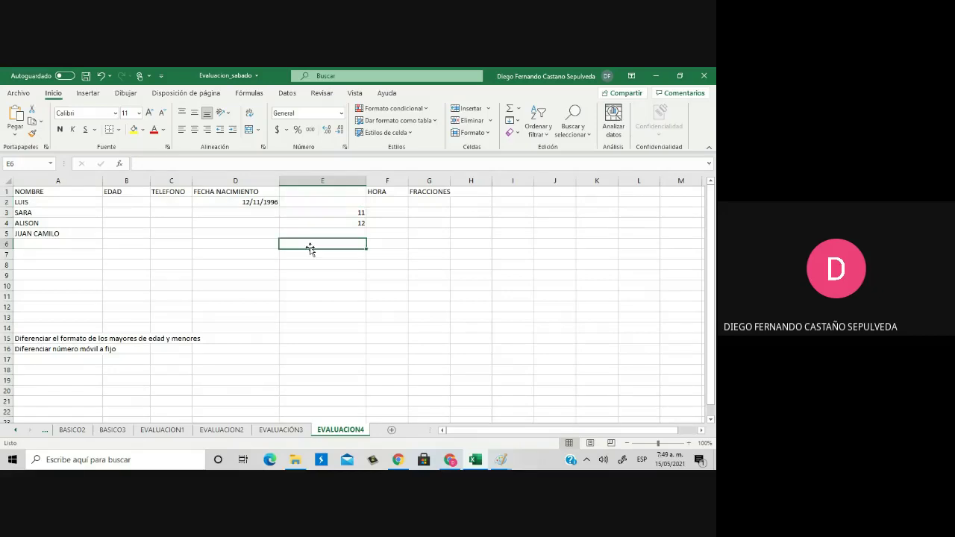
text(=AÑO)
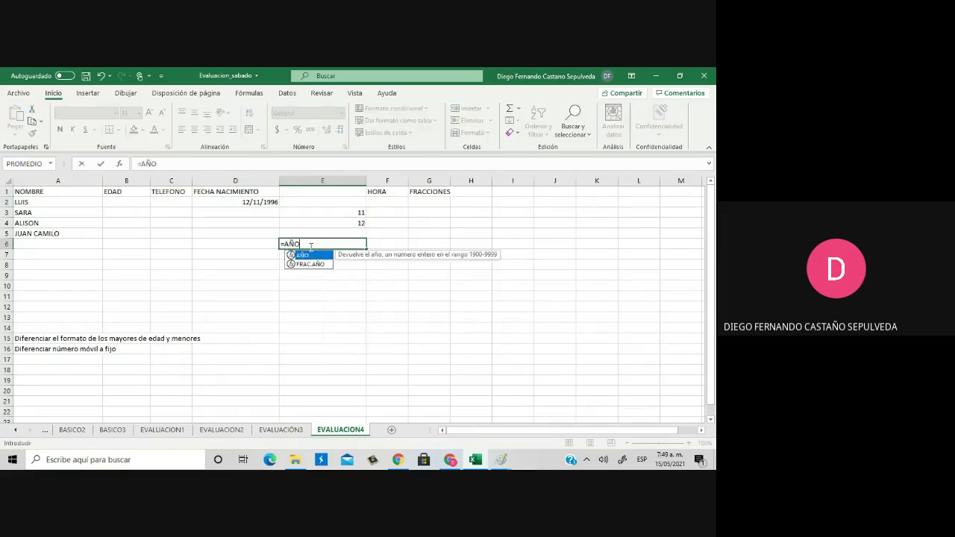
text(()
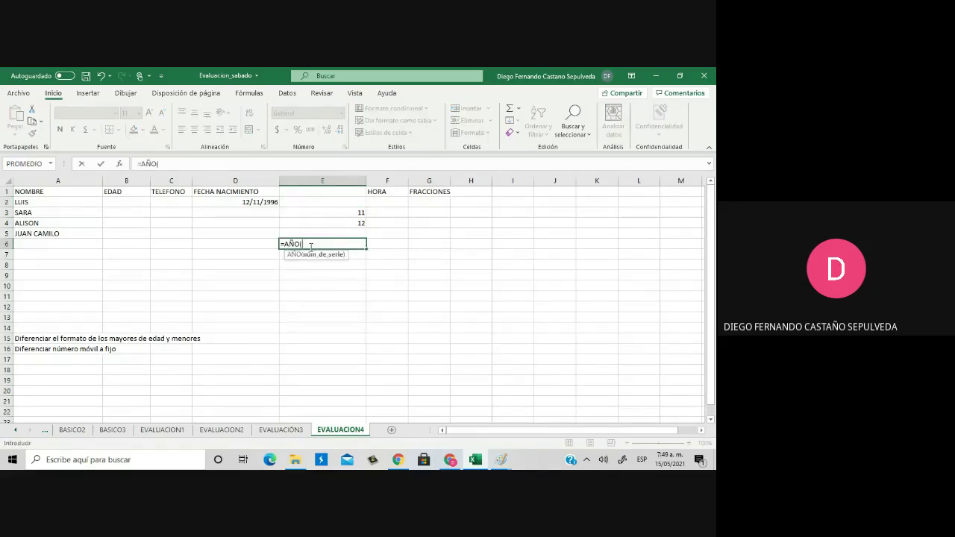
click(261, 202)
key(Return)
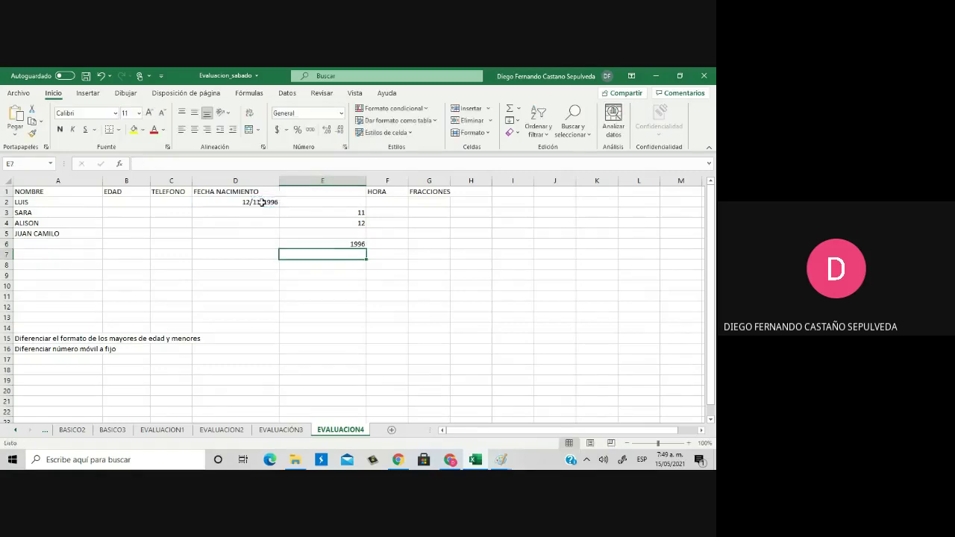
Clear E6, and undo the year, month and day formulas along with the column inserted between FECHA NACIMIENTO and HORA
key(Up)
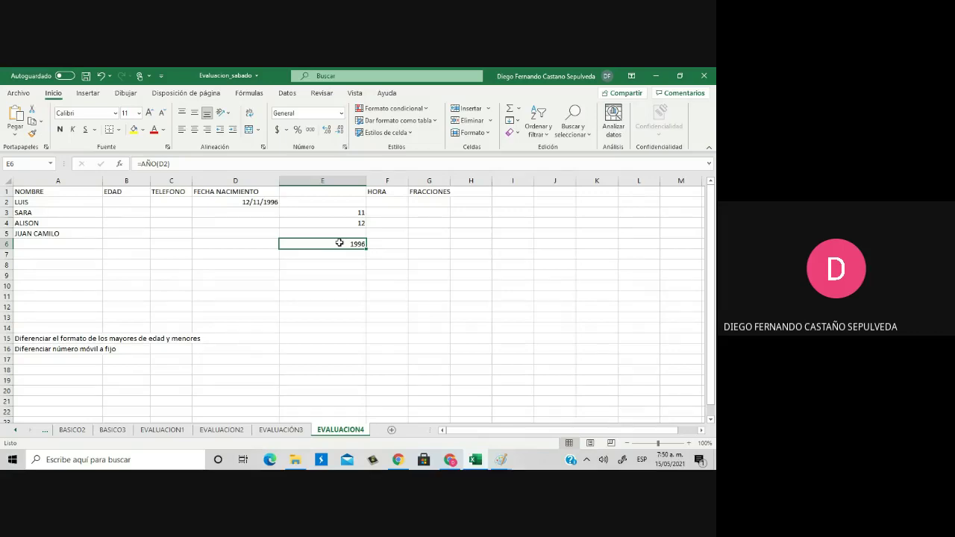
key(Delete)
key(ctrl+z)
key(ctrl+z)
key(ctrl+z)
key(ctrl+z)
key(ctrl+z)
key(ctrl+z)
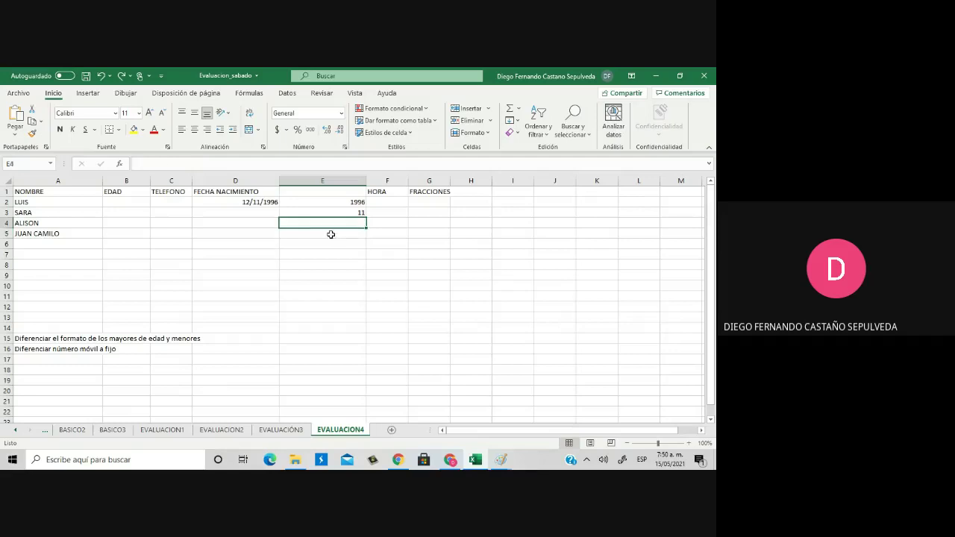
key(ctrl+z)
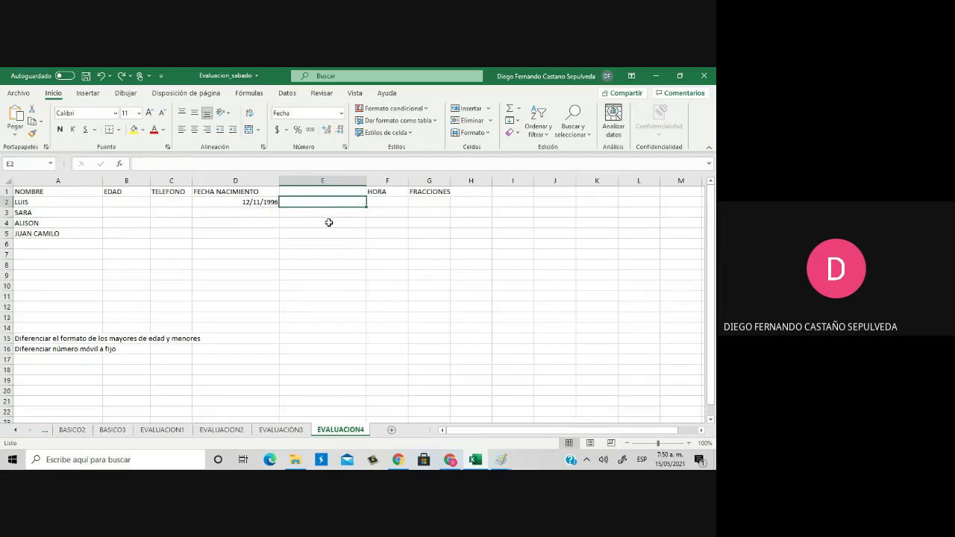
key(ctrl+z)
click(302, 243)
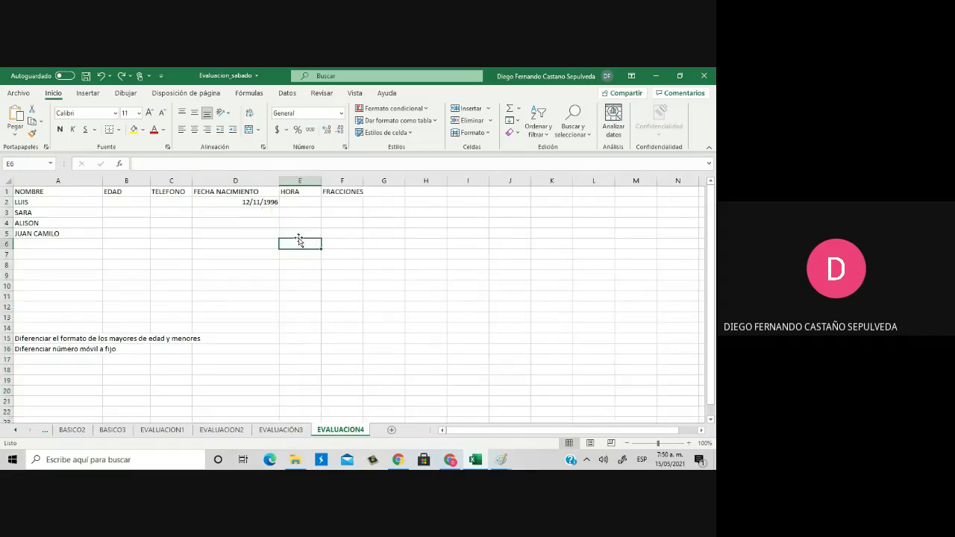
Enter a date of birth in cell D3 for the second person in the list
click(259, 204)
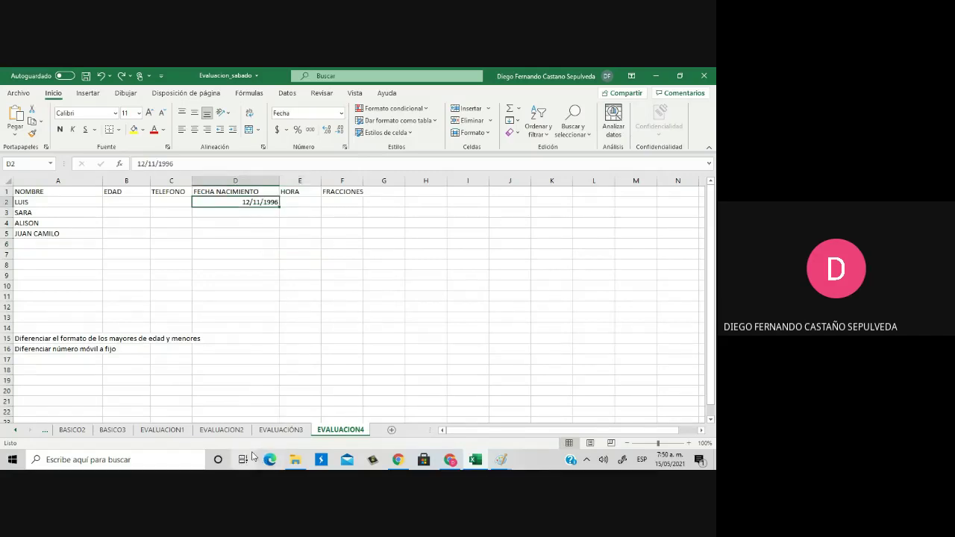
key(Down)
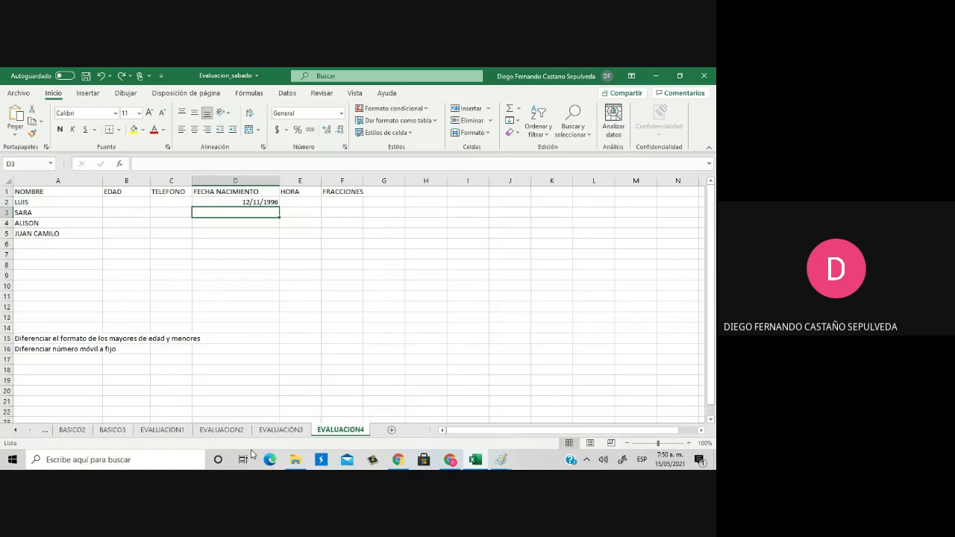
text(11)
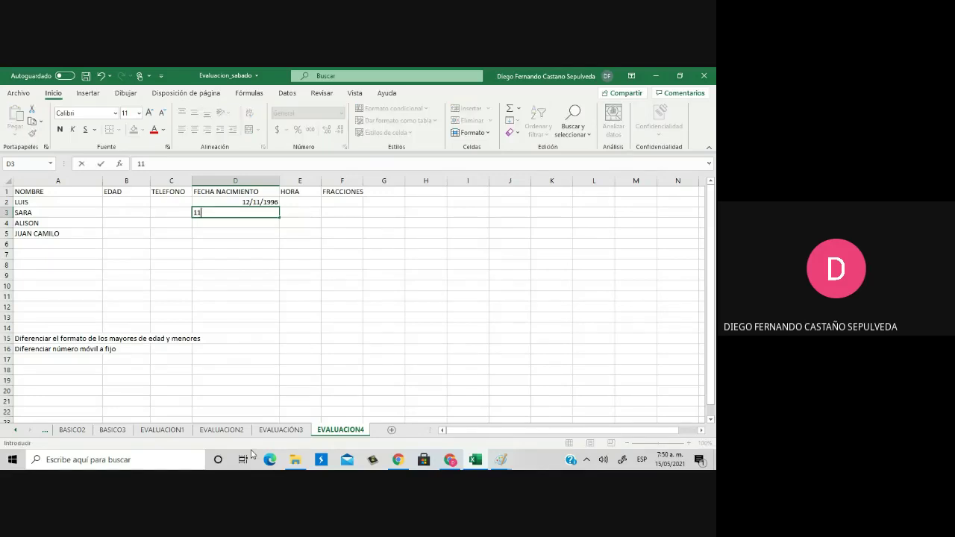
text(()
key(BackSpace)
text(/2/2000)
key(Return)
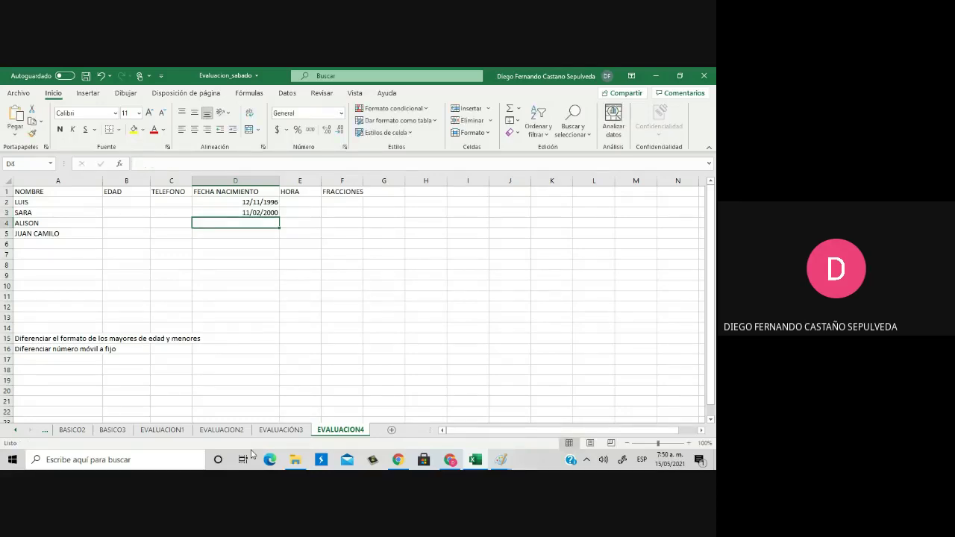
Enter a date of birth in cell D4 for the third person in the list
text(13)
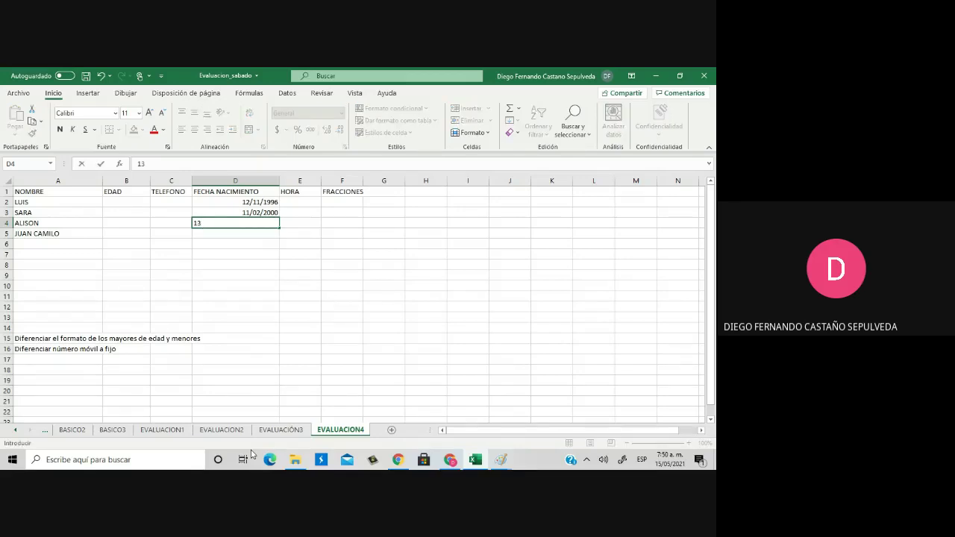
text(/3/2005)
key(Return)
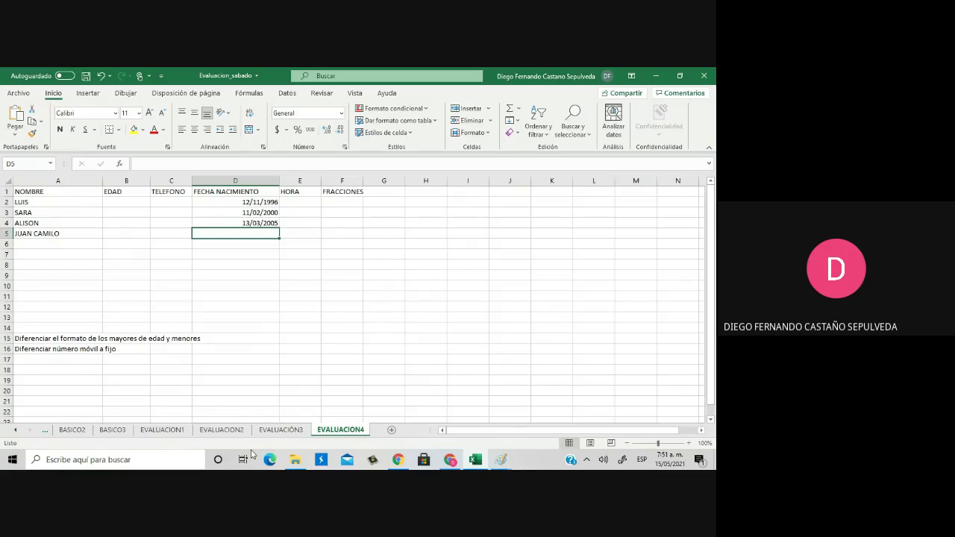
Enter a date of birth in cell D5 for the fourth person in the list
text(14)
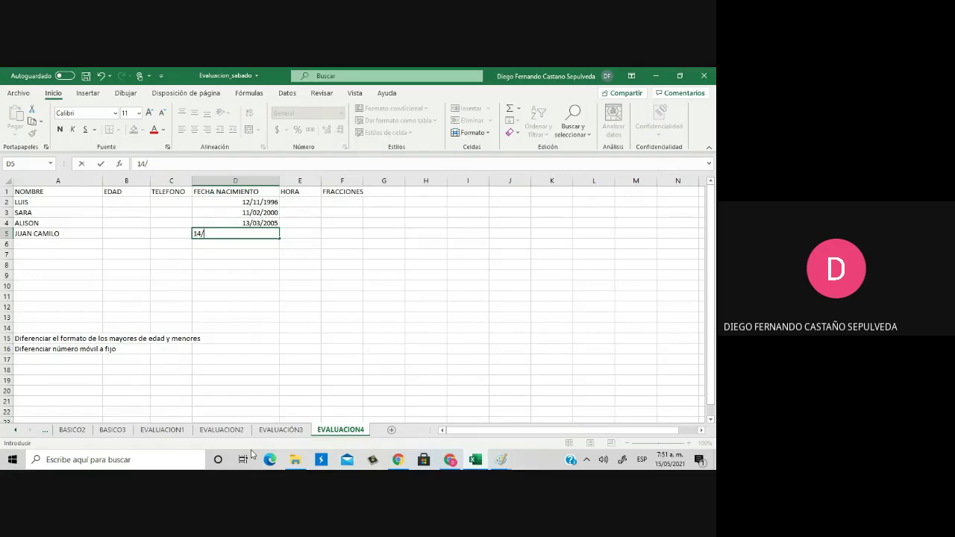
text(/04/)
text(20)
text(06)
key(Return)
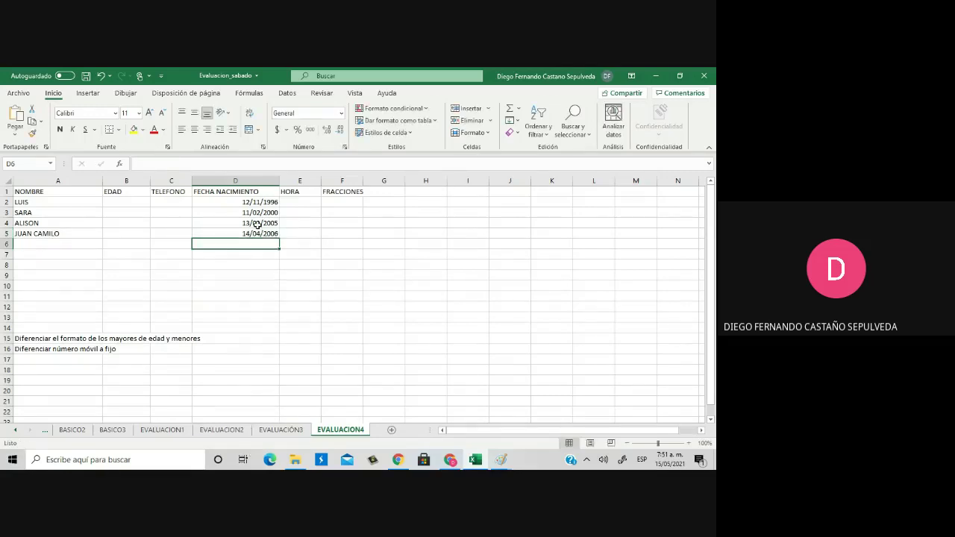
Preview the General and Fecha number formats for the birth dates in D2:D5 without applying any change
click(255, 202)
drag(255, 202, 256, 236)
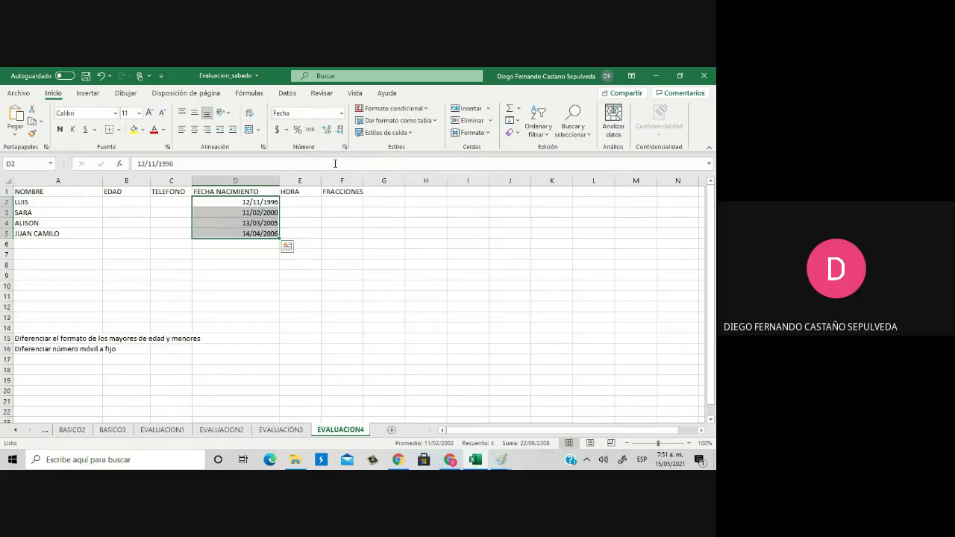
click(345, 148)
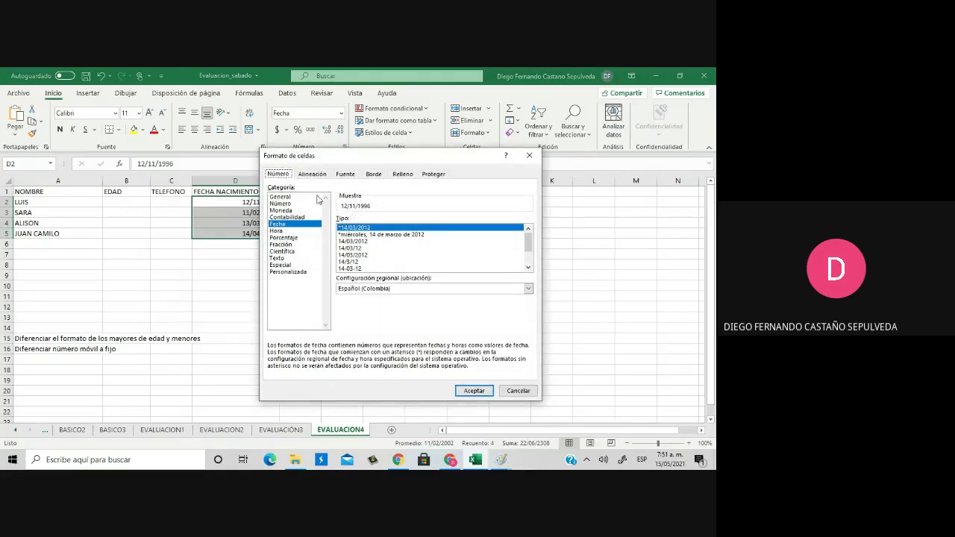
drag(311, 157, 411, 159)
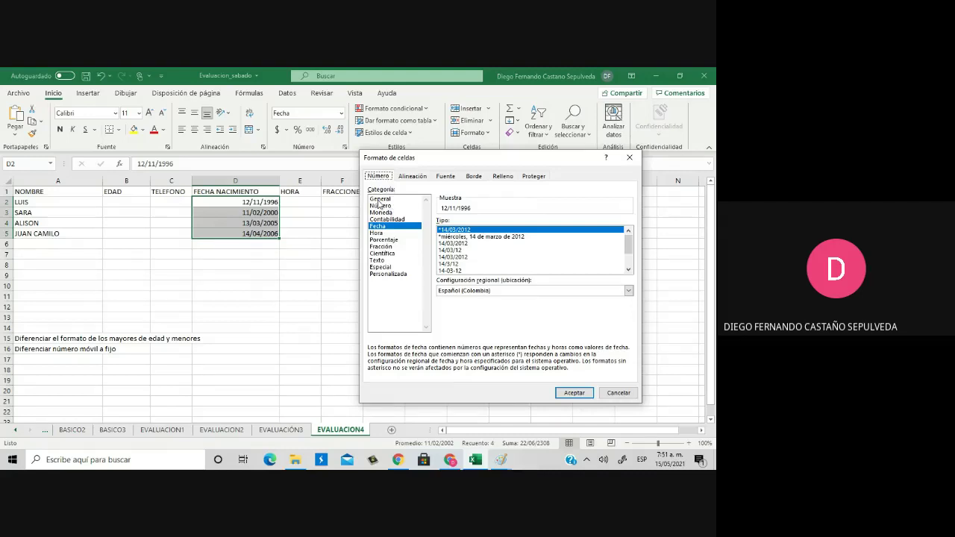
click(380, 200)
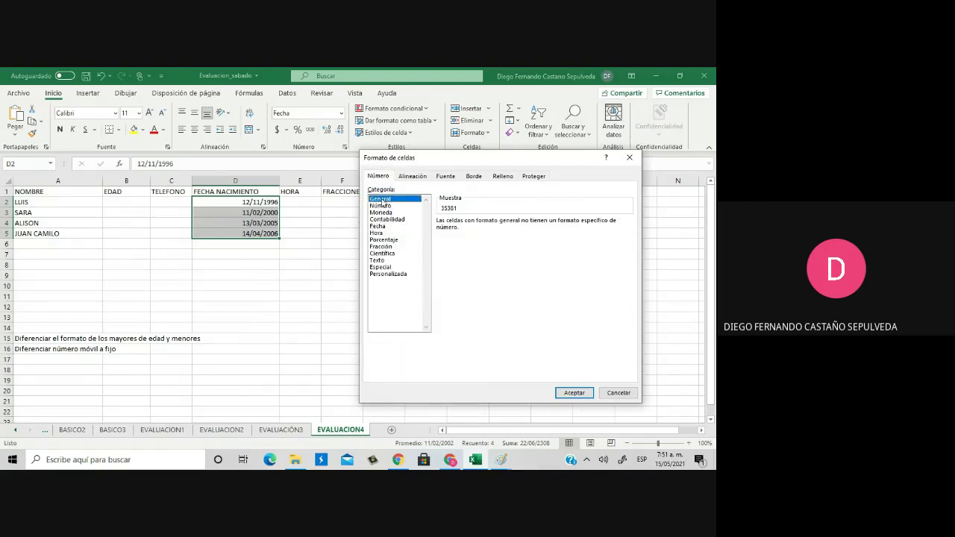
click(379, 226)
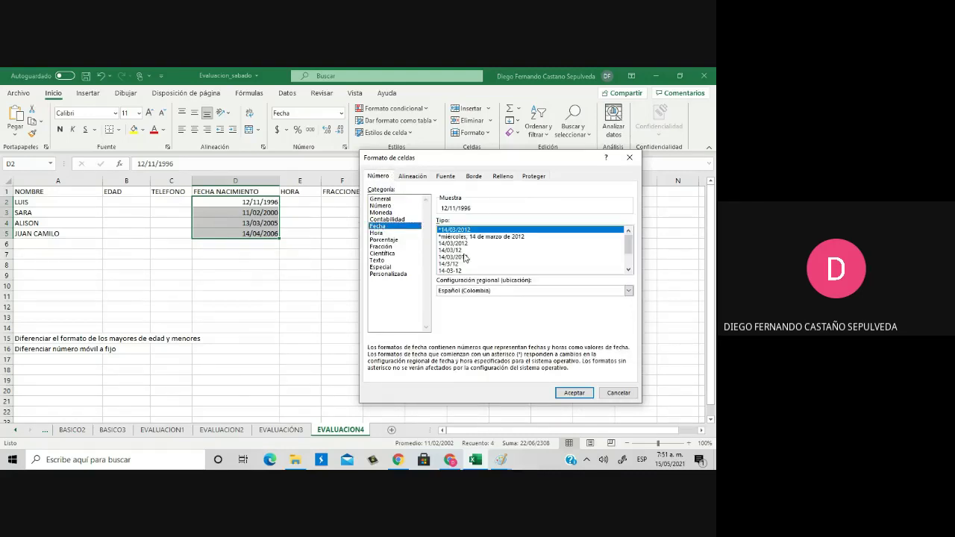
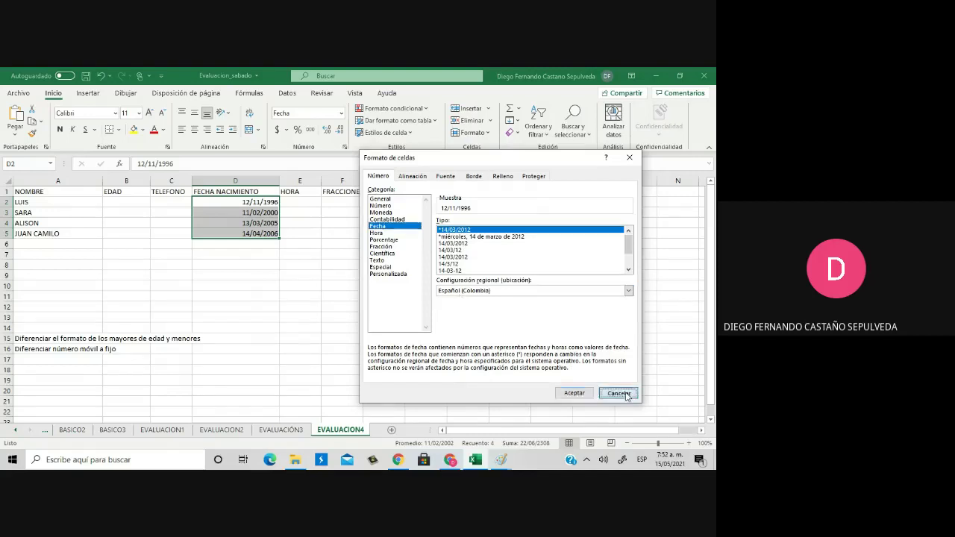
click(619, 394)
Apply the custom format ddd/mm/yyyy to the birth dates in D2:D5 to show abbreviated weekday names
click(688, 444)
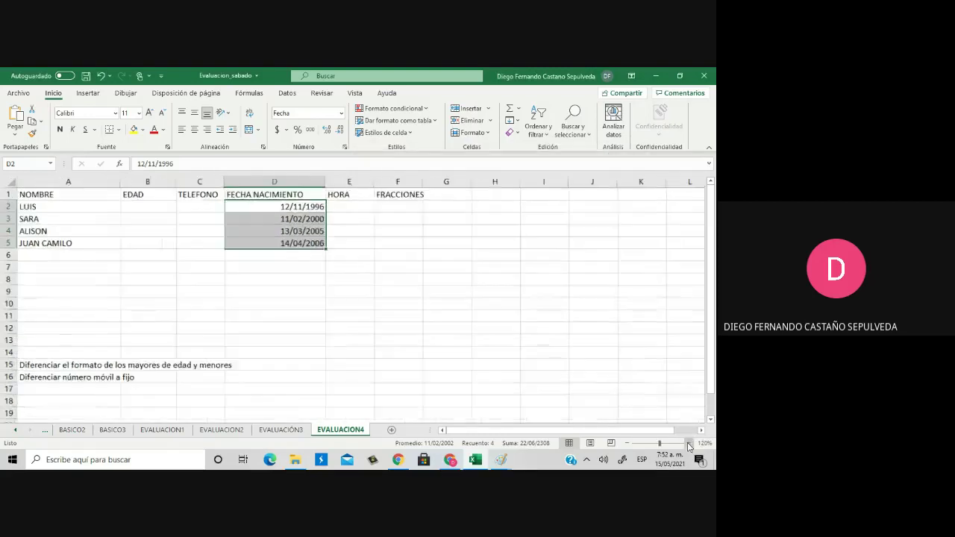
click(689, 443)
click(689, 443)
click(689, 443)
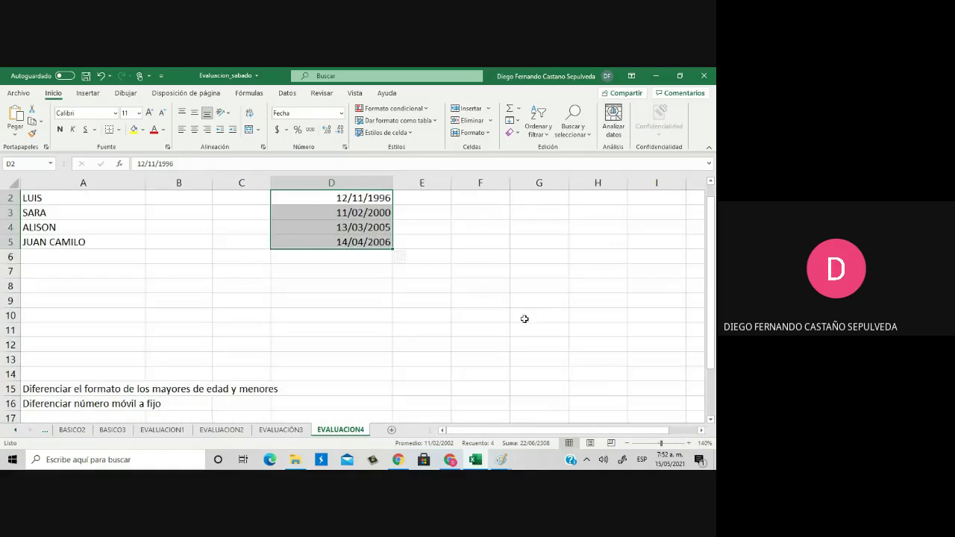
scroll(410, 254, up, 1)
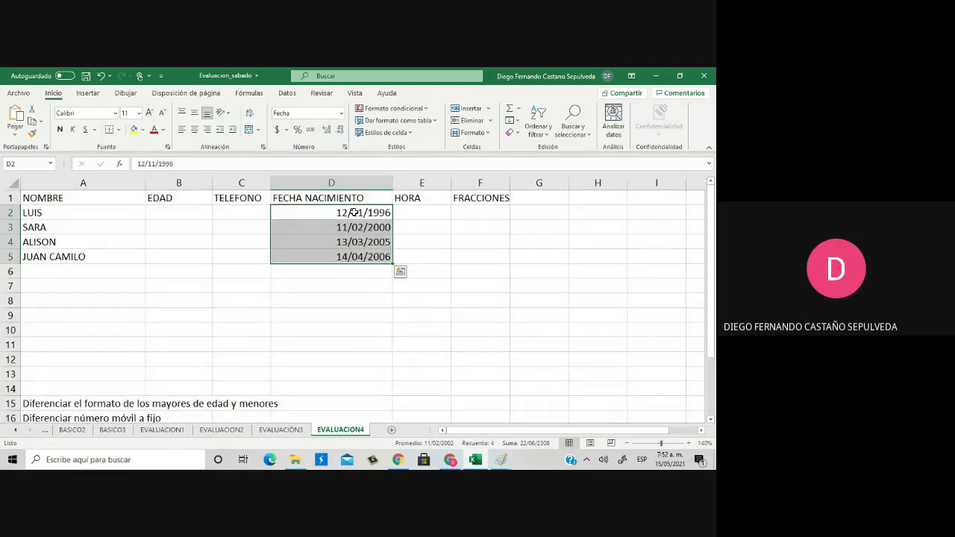
key(ctrl+1)
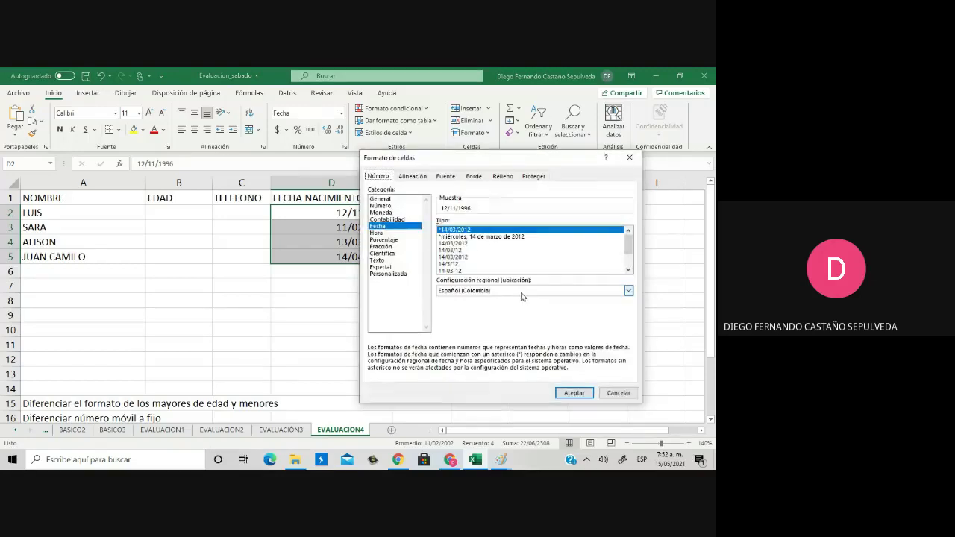
drag(453, 159, 552, 151)
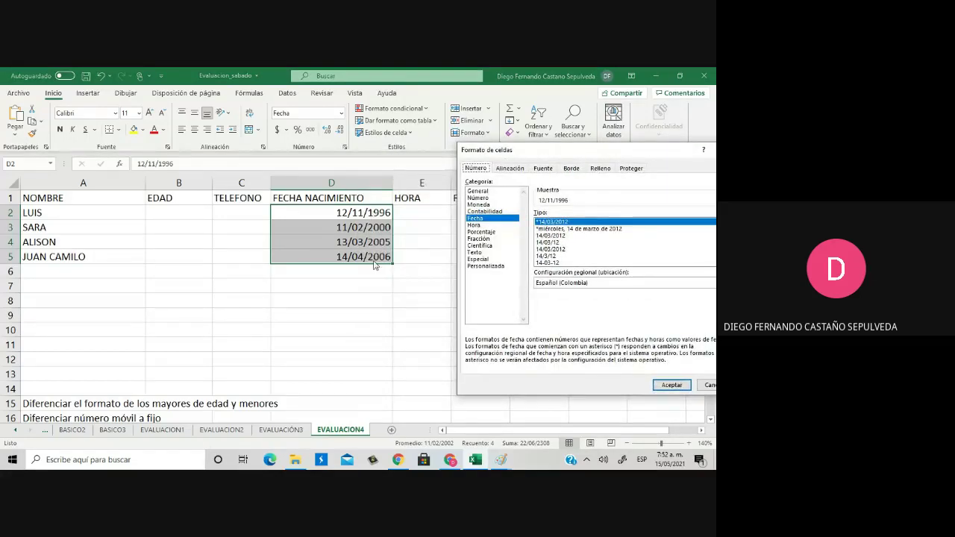
click(489, 266)
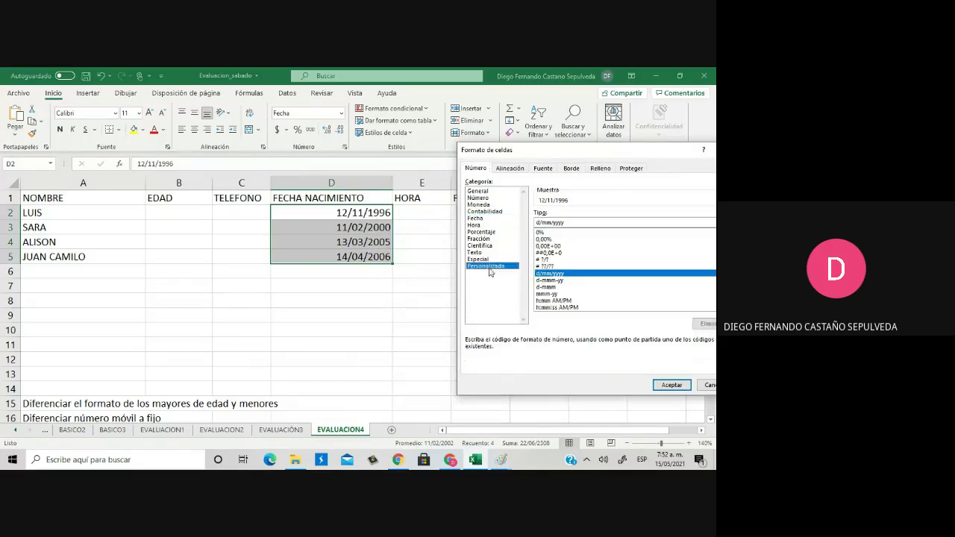
click(537, 222)
text(D)
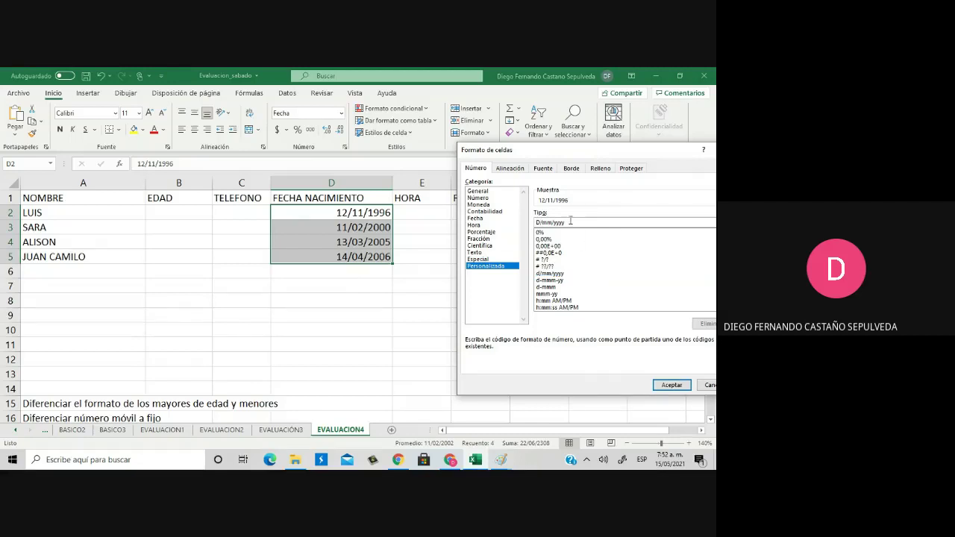
key(BackSpace)
text(ddd)
click(672, 384)
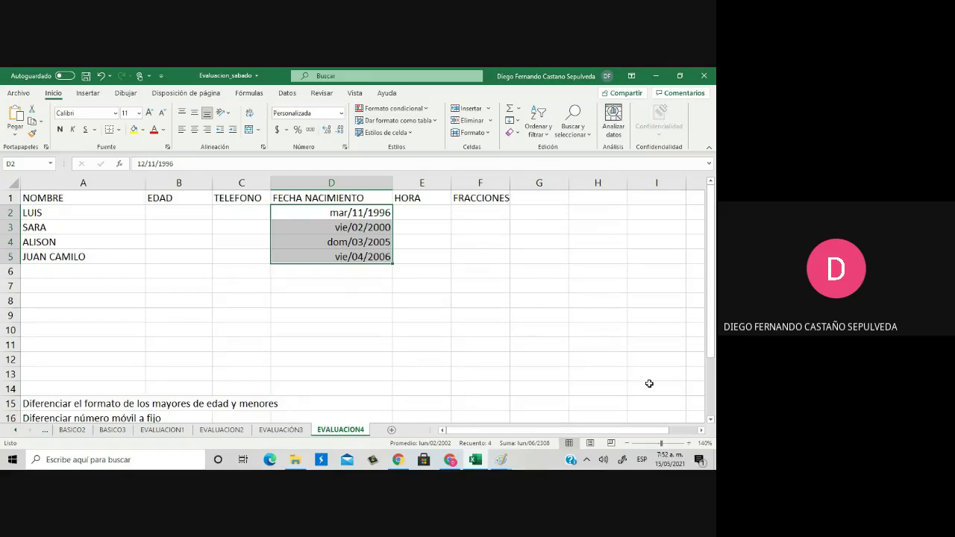
Change the custom format of D2:D5 to dddd/mm/yyyy to show full weekday names
key(ctrl+1)
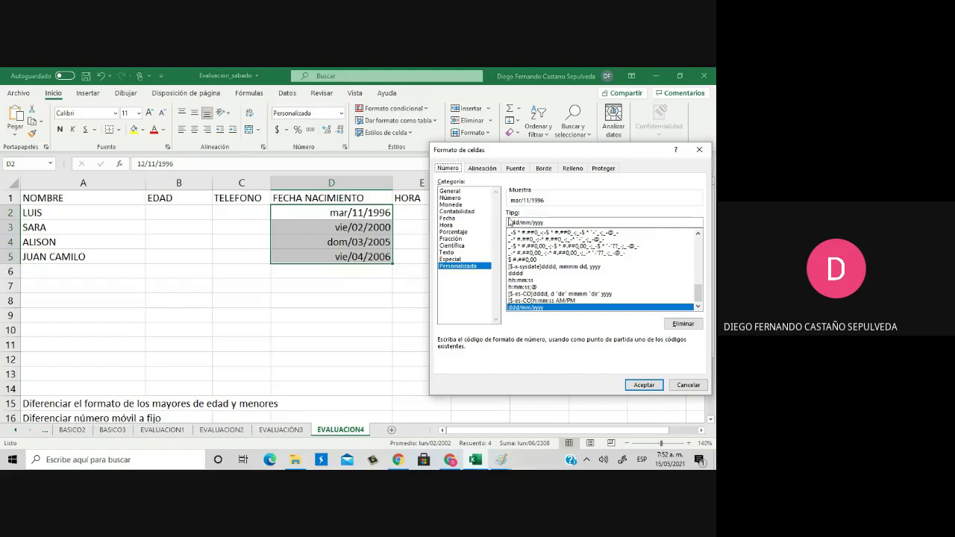
key(Delete)
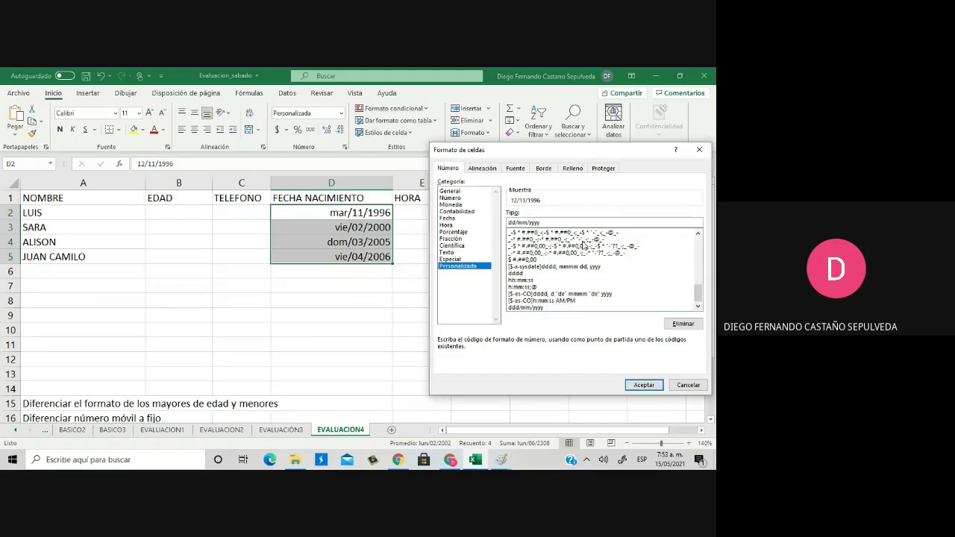
text(dd)
click(647, 386)
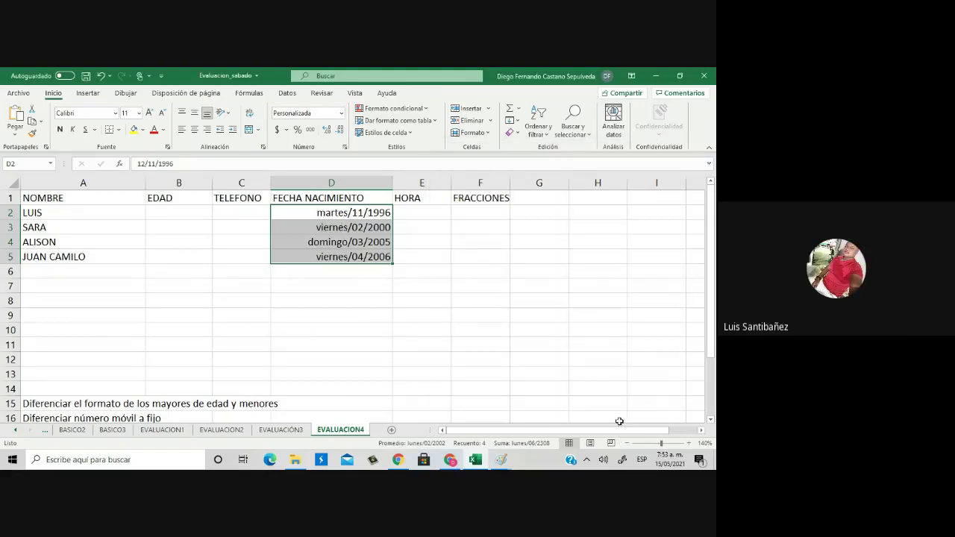
Set the custom format of D2:D5 to dd/mmmm/yyyy, and inspect the underlying date stored in D2
click(344, 149)
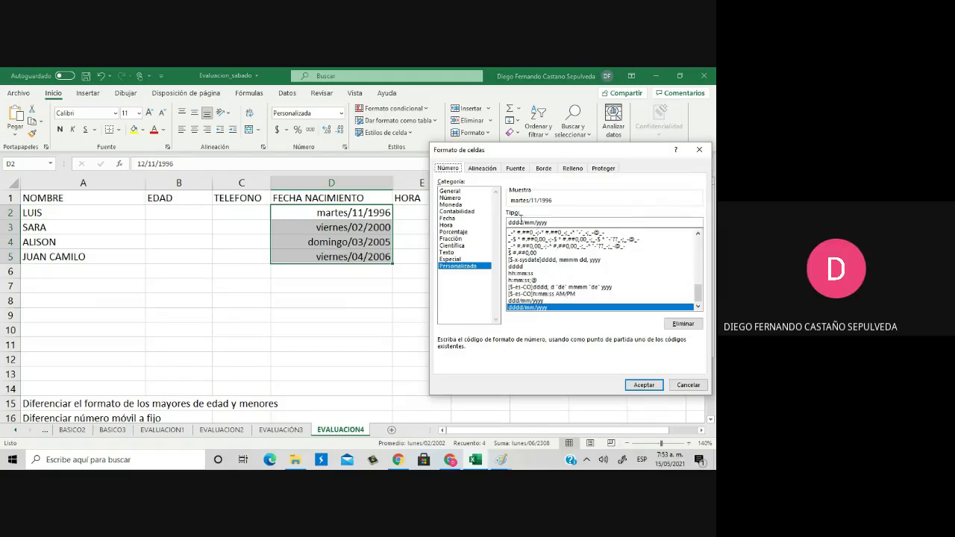
key(BackSpace)
key(BackSpace)
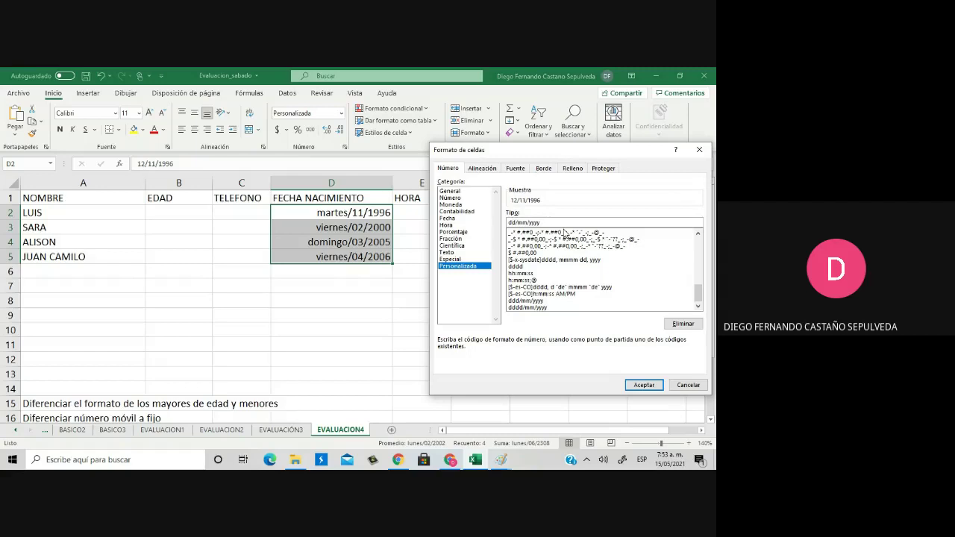
text(mm)
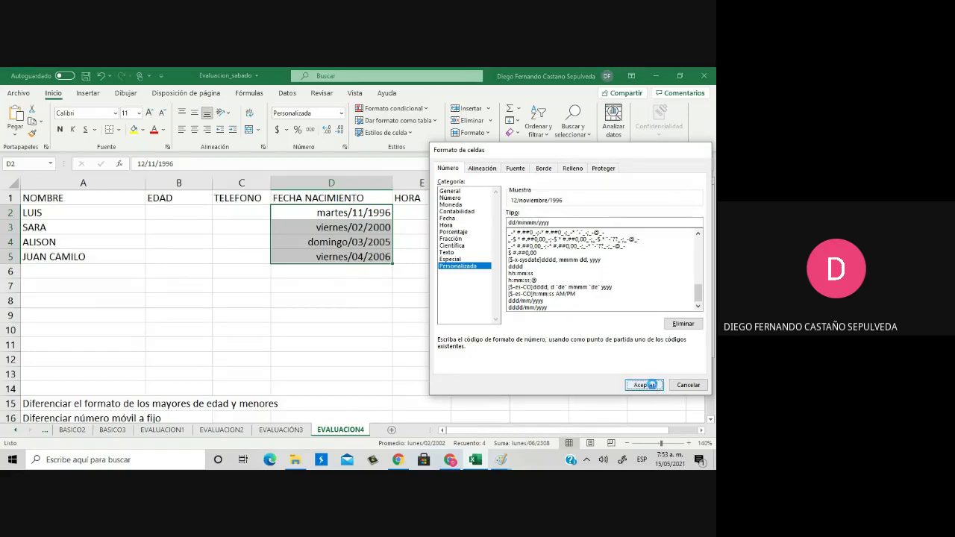
click(643, 385)
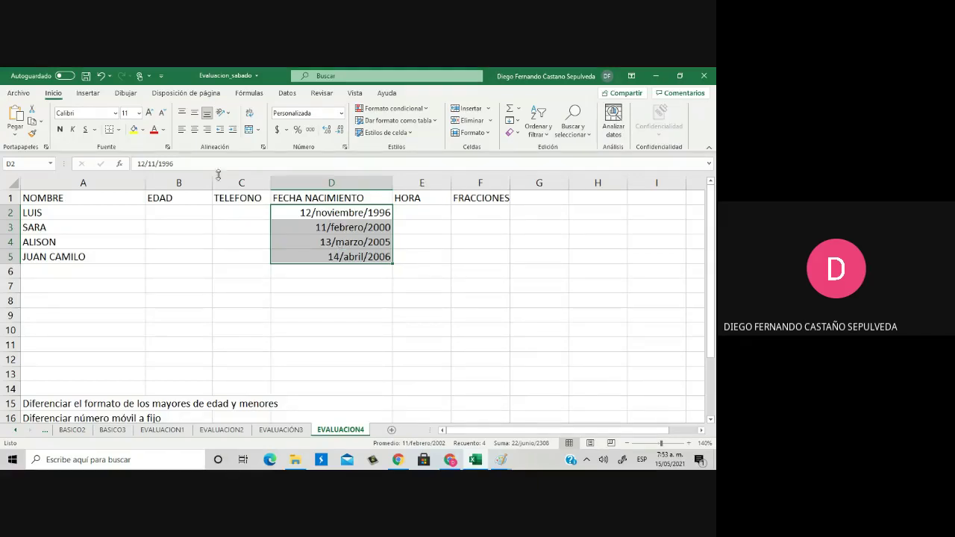
drag(174, 163, 135, 158)
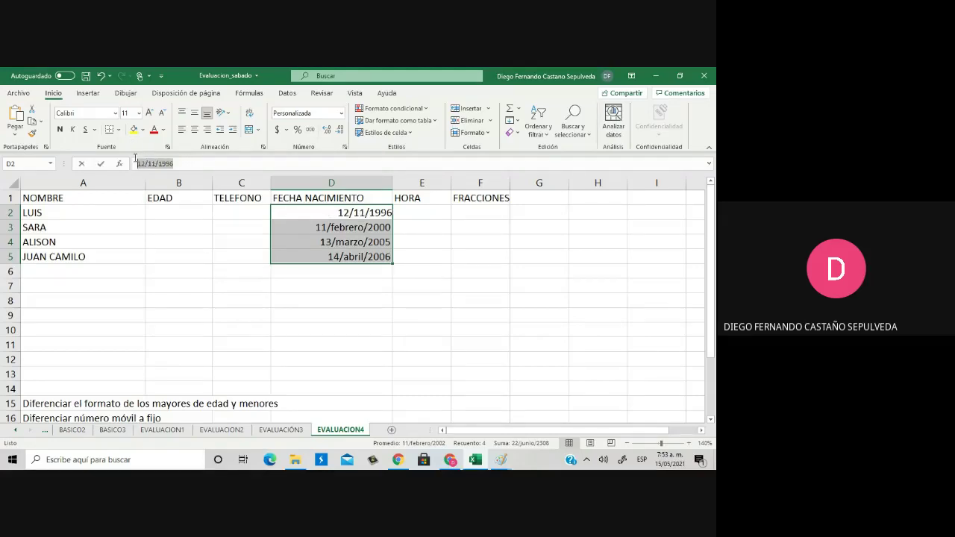
key(Escape)
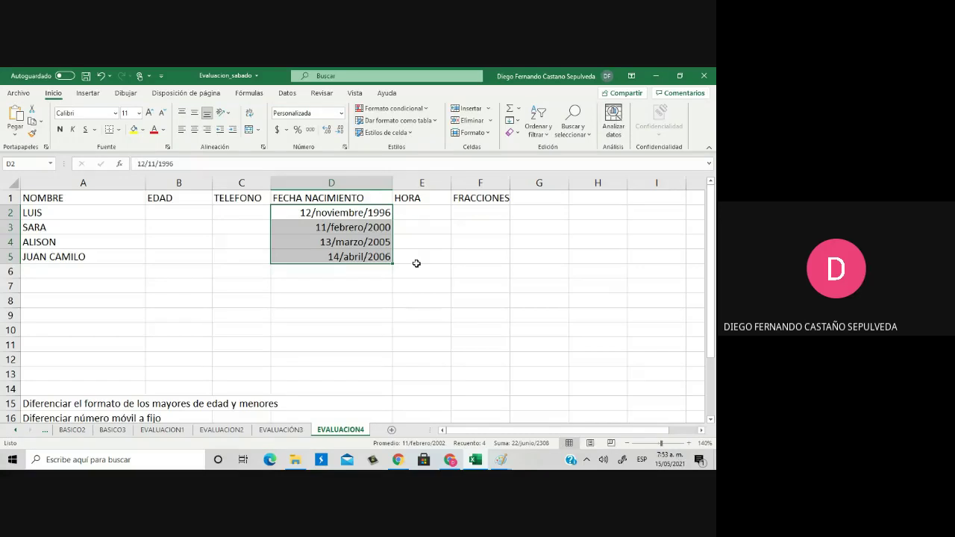
Replace the custom format of D2:D5 with mmm to show only abbreviated month names
click(345, 148)
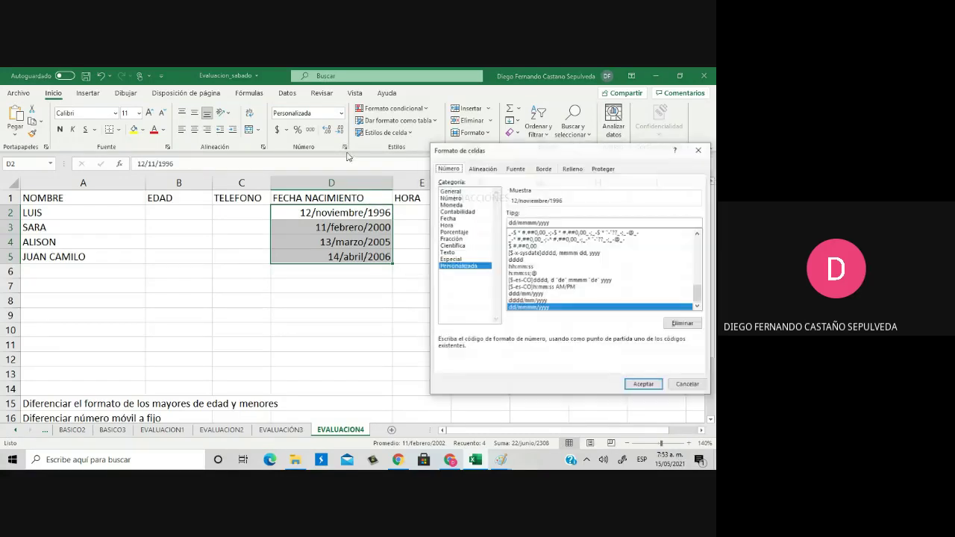
drag(556, 222, 509, 223)
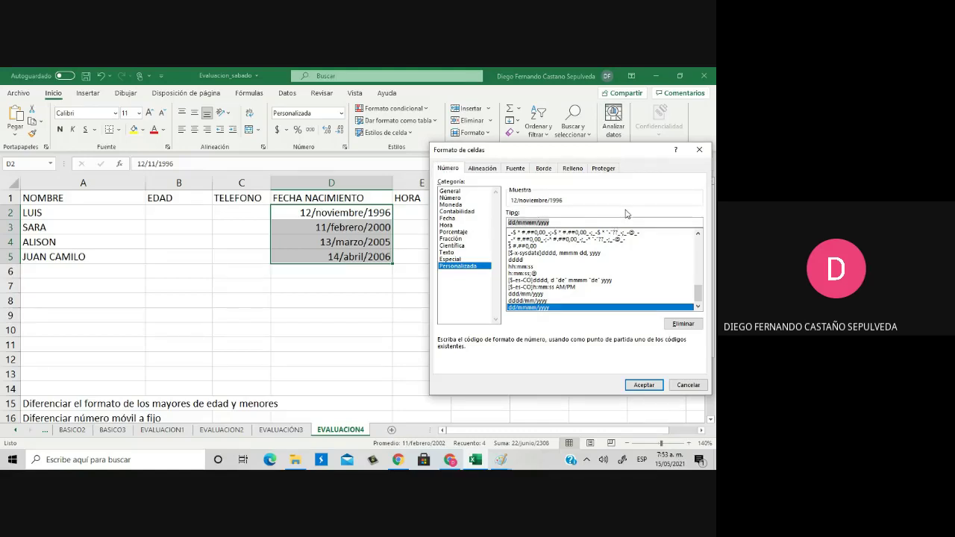
text(mmmm)
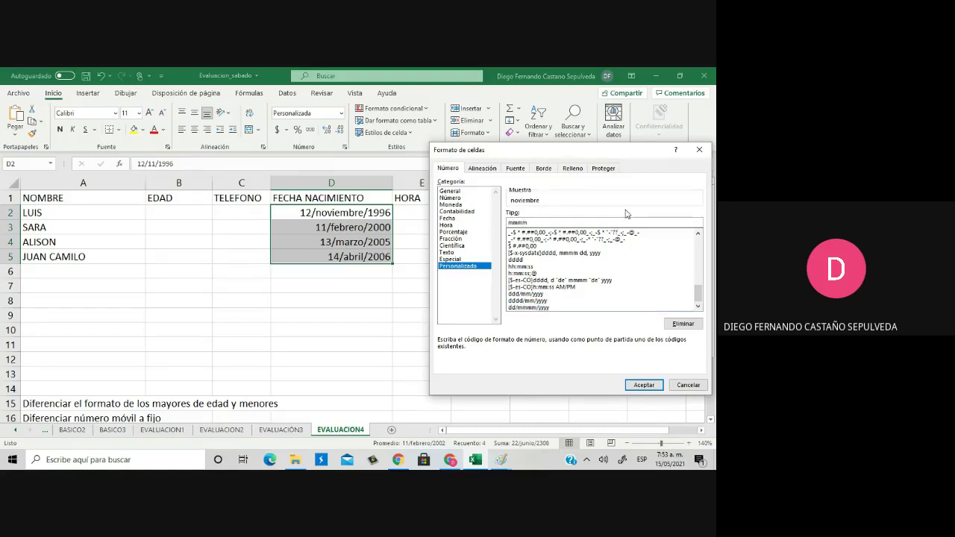
key(BackSpace)
click(643, 385)
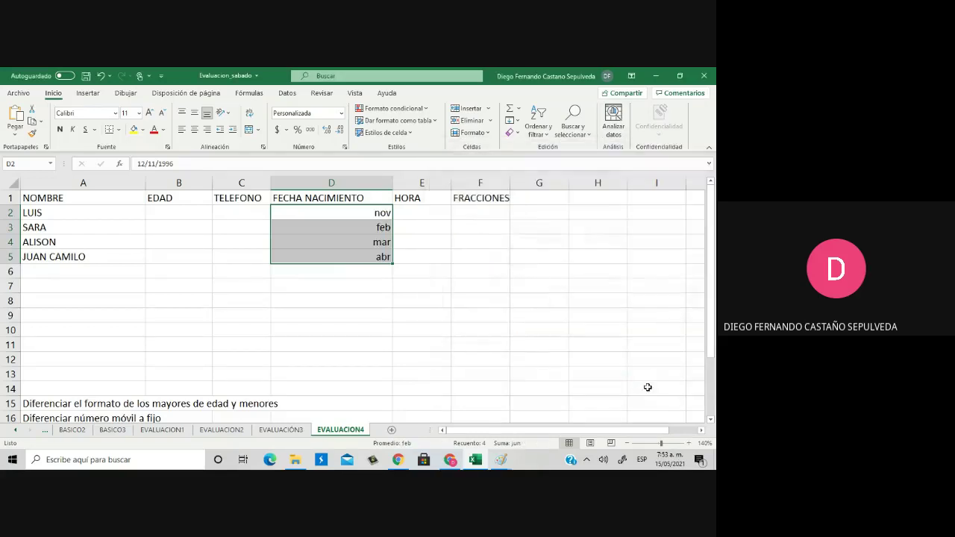
Set the custom format of D2:D5 to mmmm to show only full month names
key(ctrl+1)
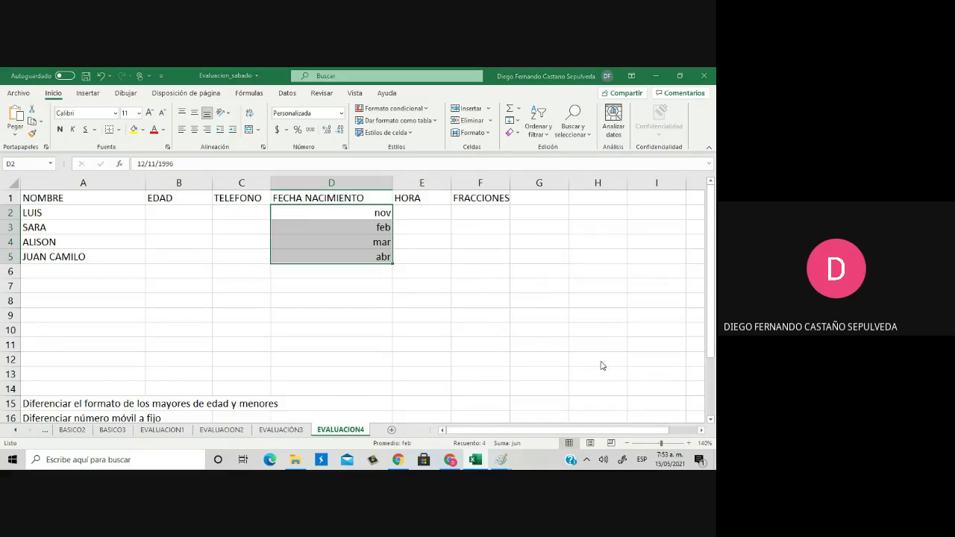
click(532, 223)
text(mmmm)
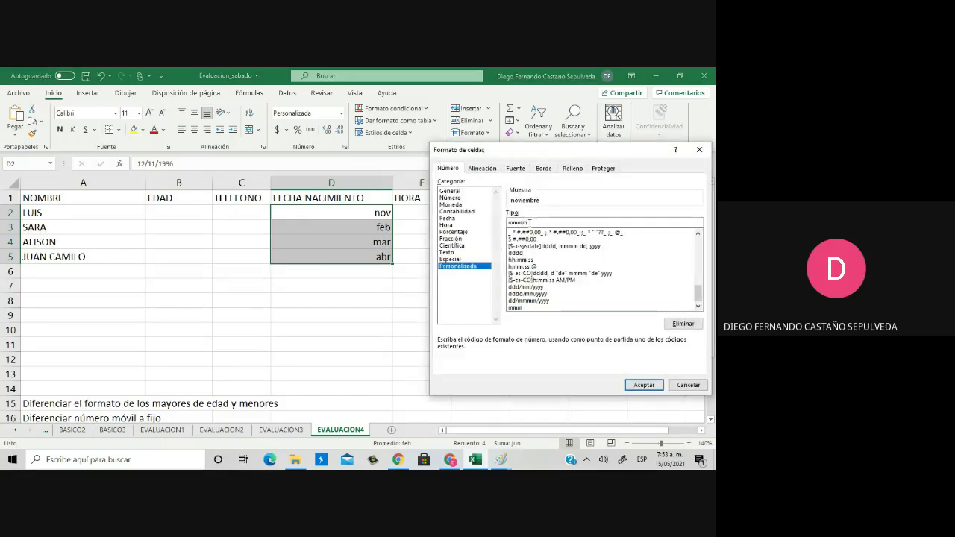
click(644, 385)
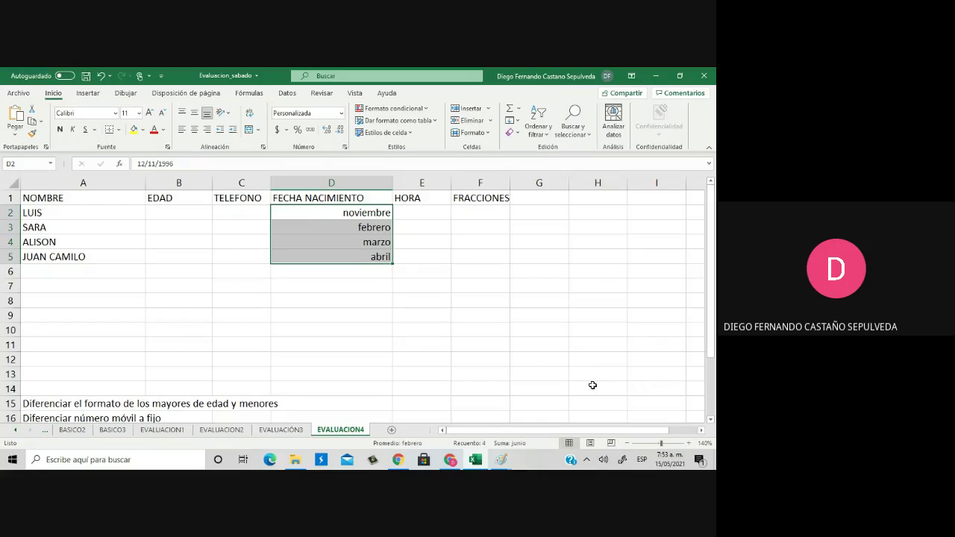
Re-enter the custom month format of D2:D5 in capitals as MMMM and apply it
key(ctrl+1)
drag(555, 223, 485, 227)
text(MMMM)
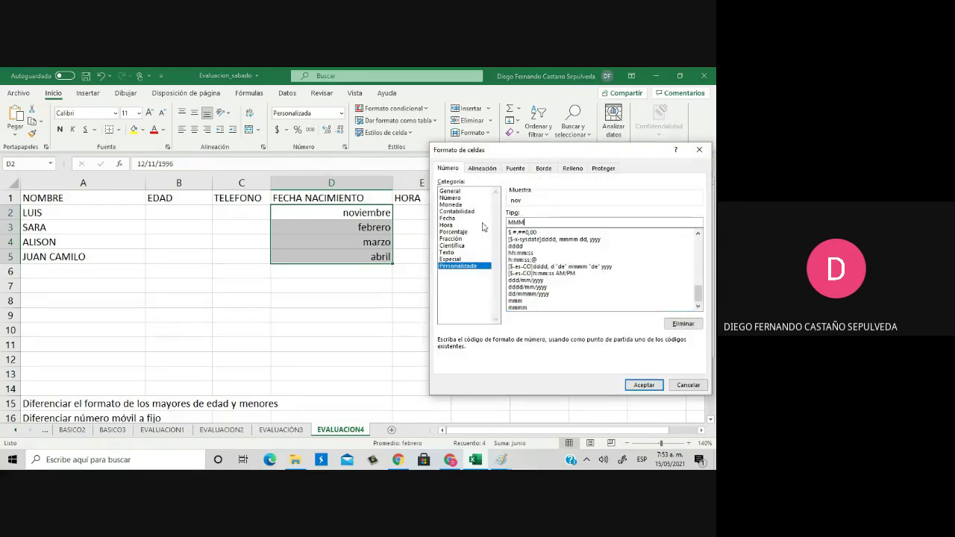
click(636, 386)
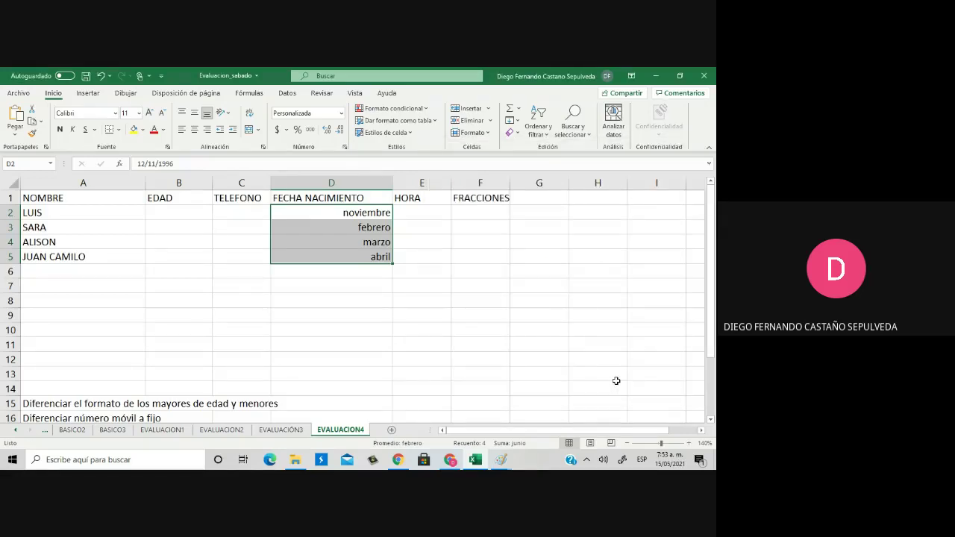
Check the custom format of D2:D5 without changing it, and enter a sample birth date in D8
key(ctrl+1)
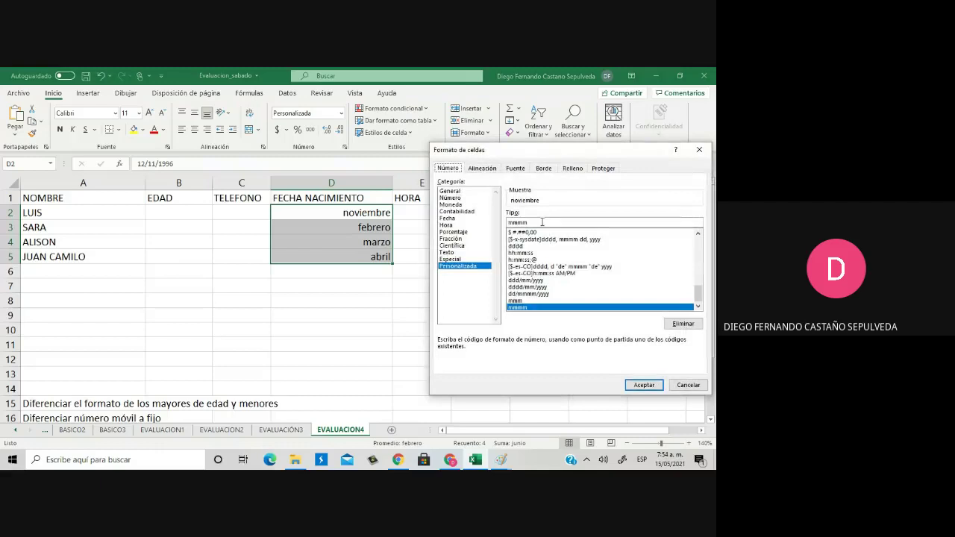
key(Escape)
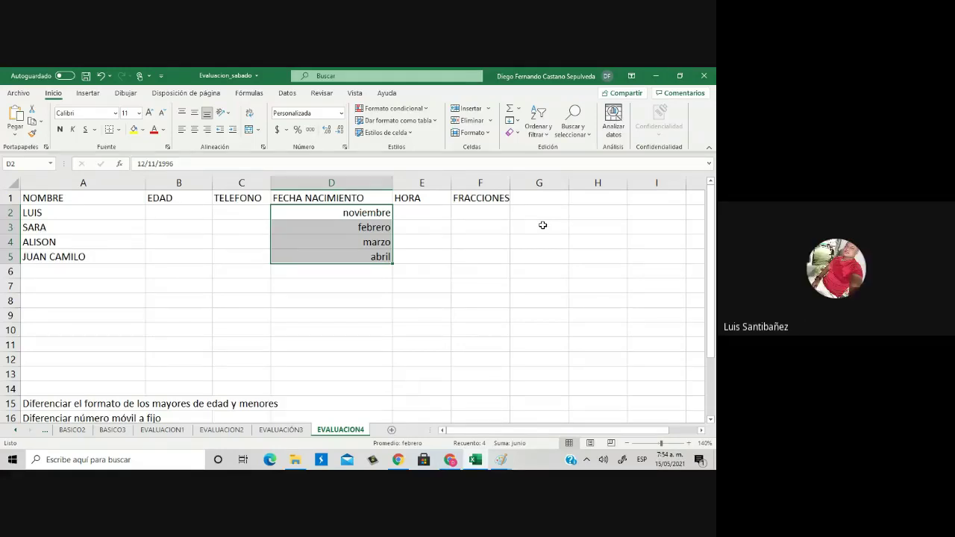
click(341, 297)
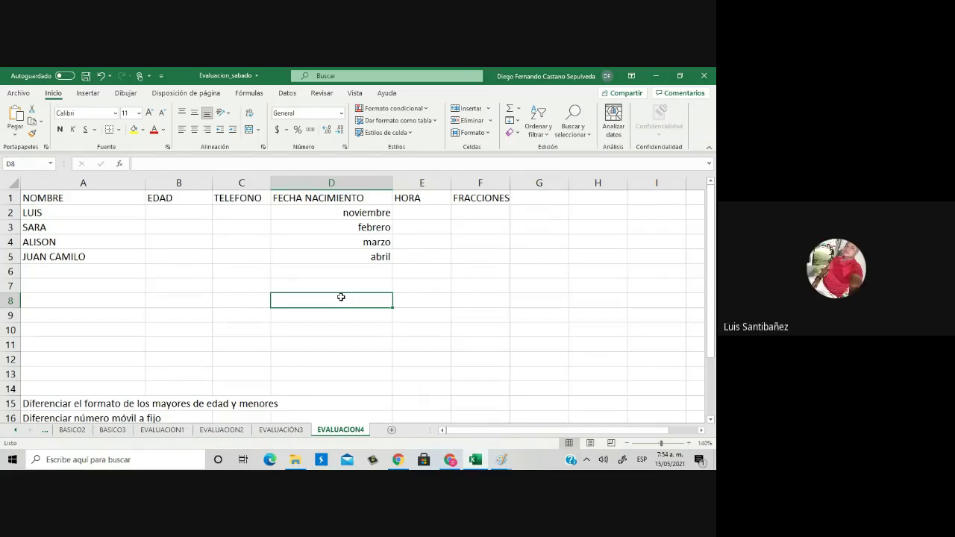
text(5/)
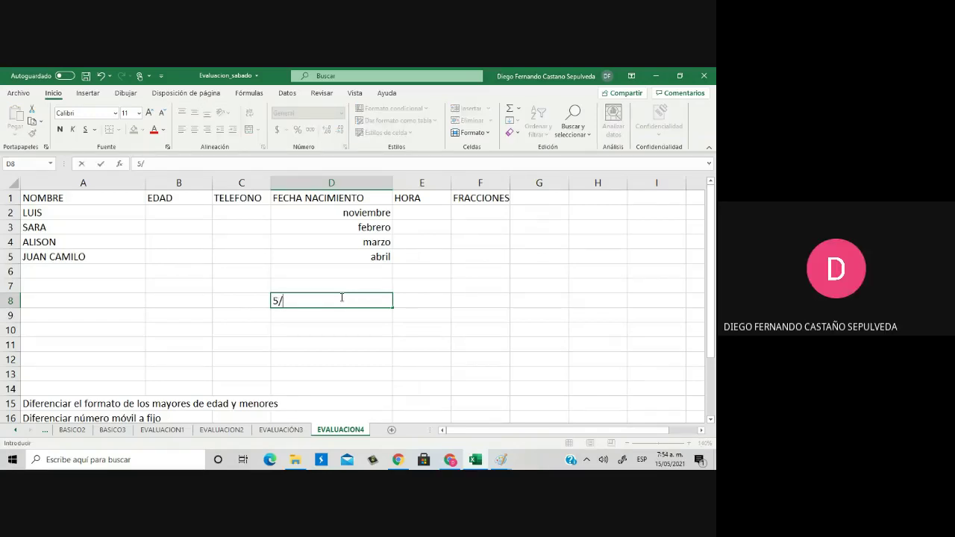
text(09/)
text(1993)
key(Return)
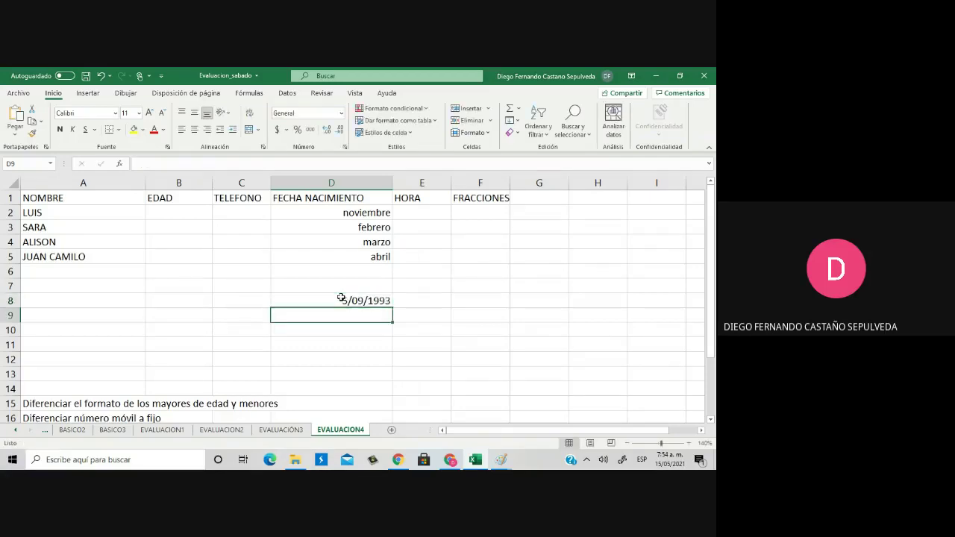
Set the custom format of D8 to dddd to show the full weekday name, and inspect its stored date
click(341, 299)
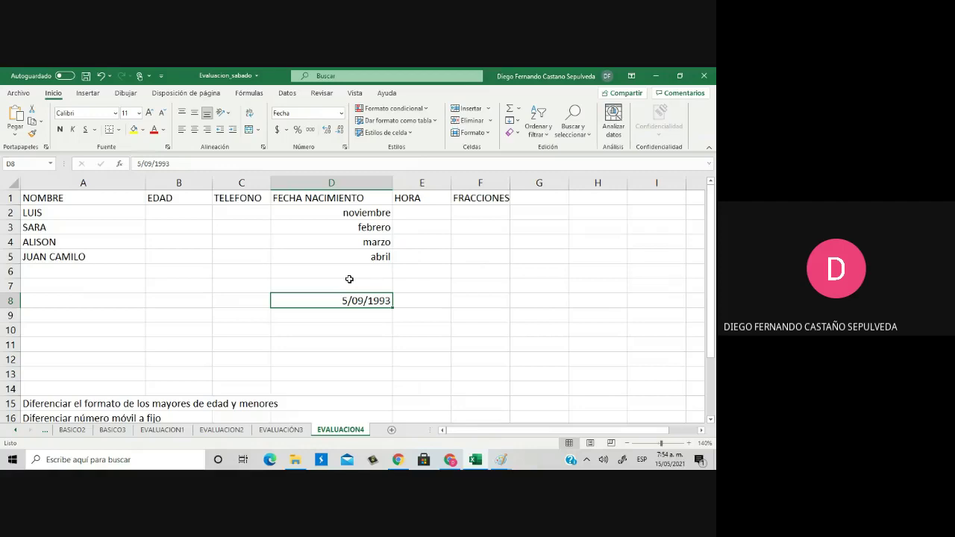
key(ctrl+1)
click(463, 266)
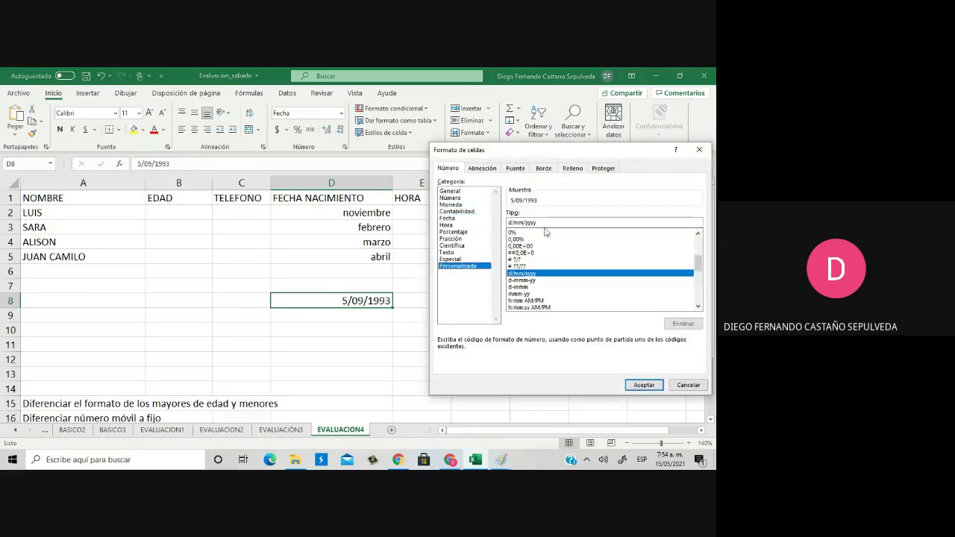
drag(543, 222, 509, 223)
text(d)
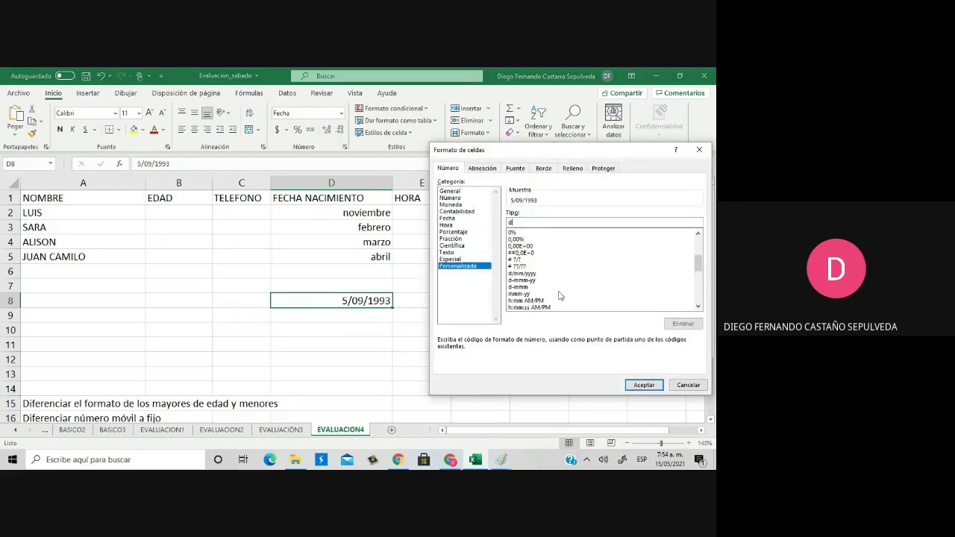
text(ddd)
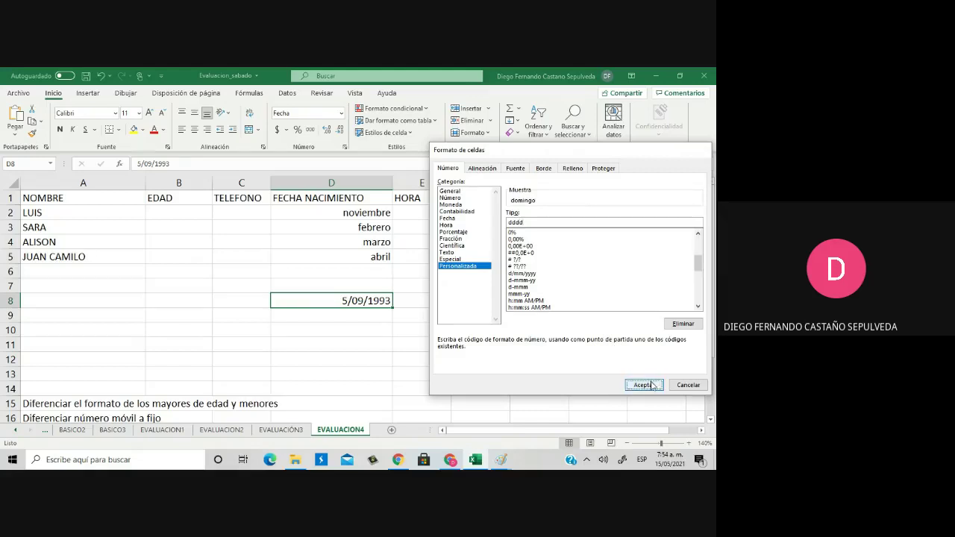
click(643, 385)
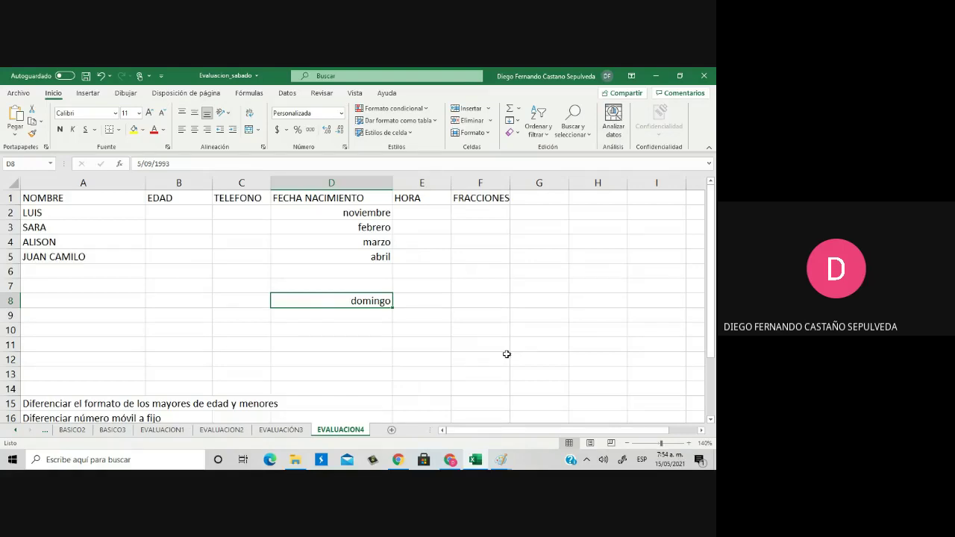
drag(178, 165, 137, 164)
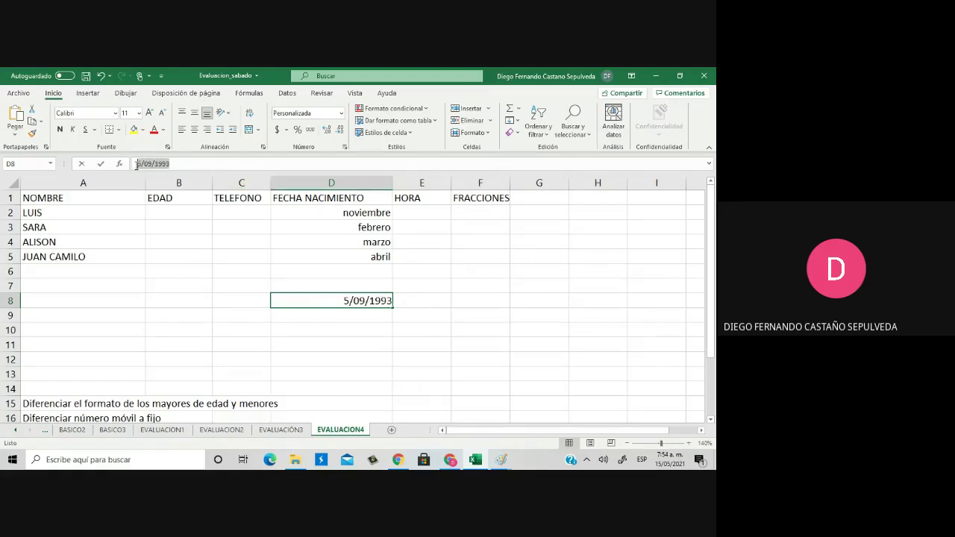
click(337, 302)
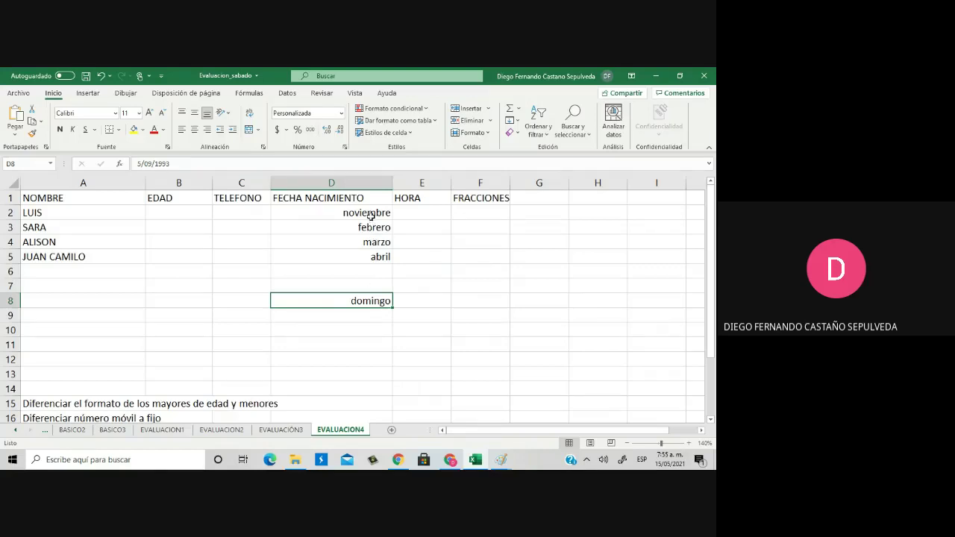
Apply the short date format (Fecha corta) to D2:D8 so the dates show in full
drag(372, 215, 367, 302)
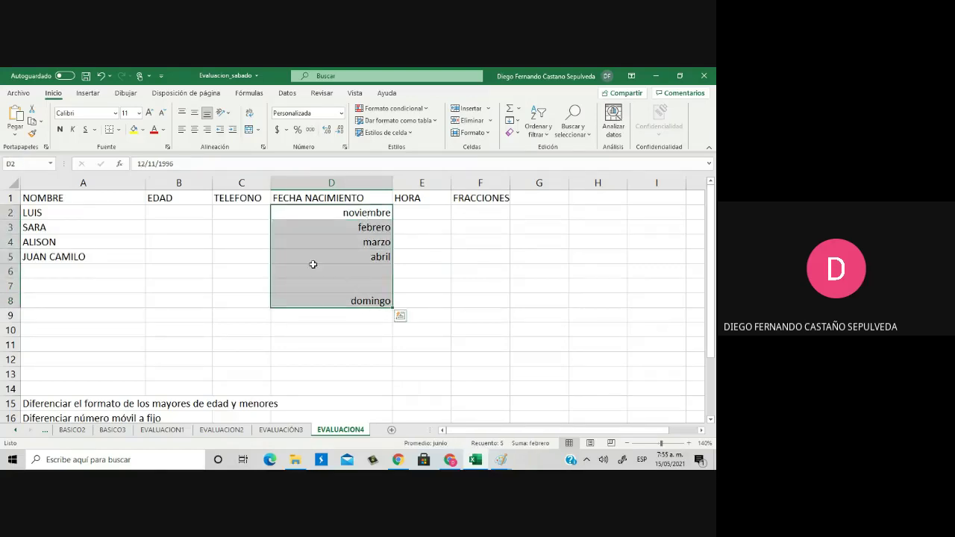
click(342, 114)
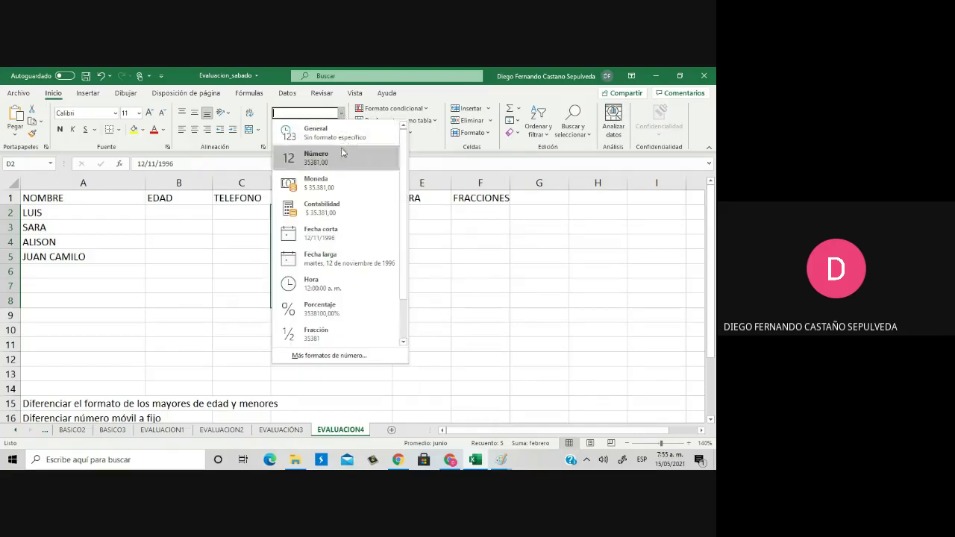
click(342, 233)
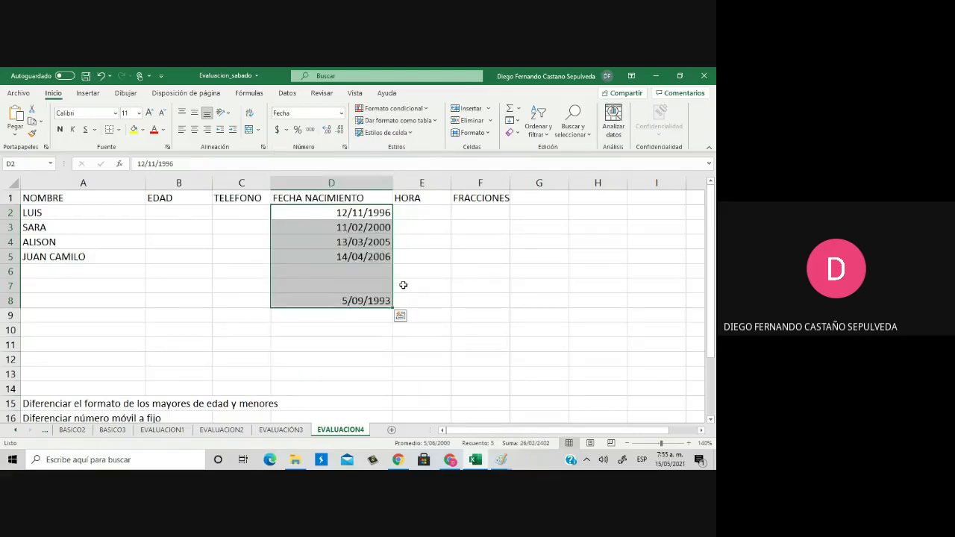
click(381, 280)
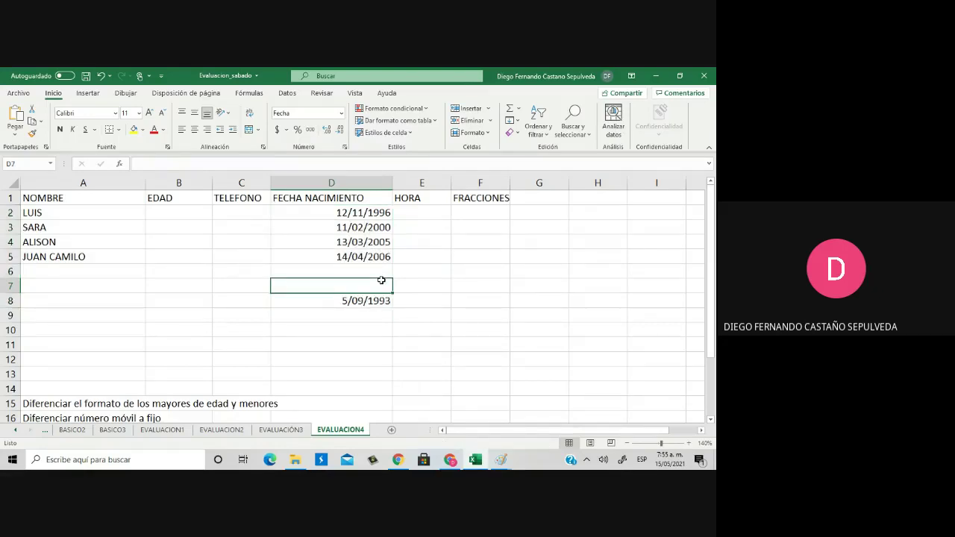
drag(374, 215, 373, 301)
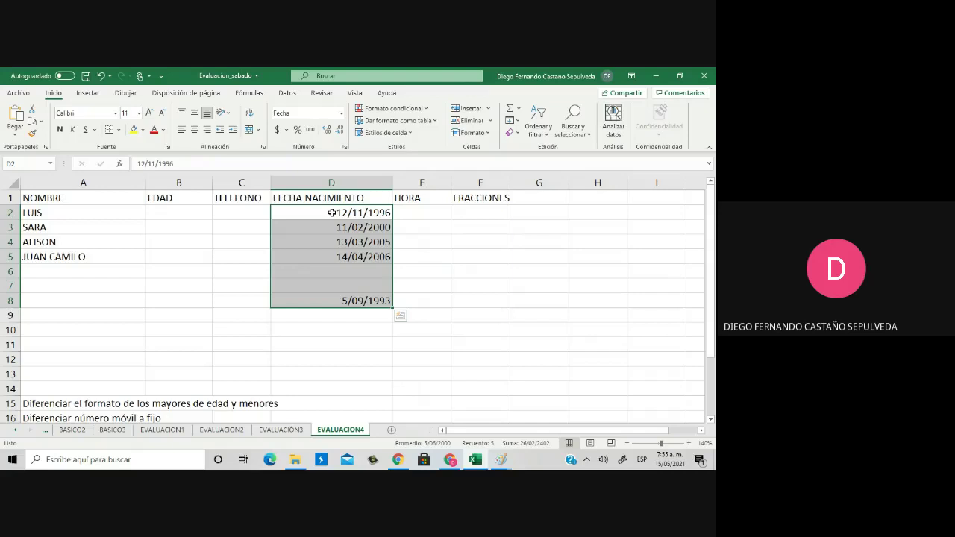
click(342, 301)
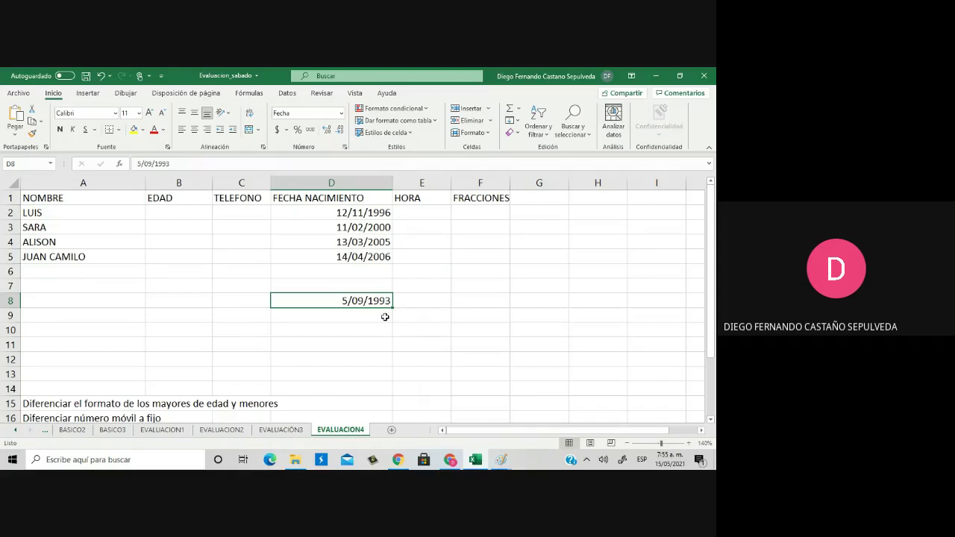
Enter the formula =hoy() in E8 to produce the current date
click(414, 305)
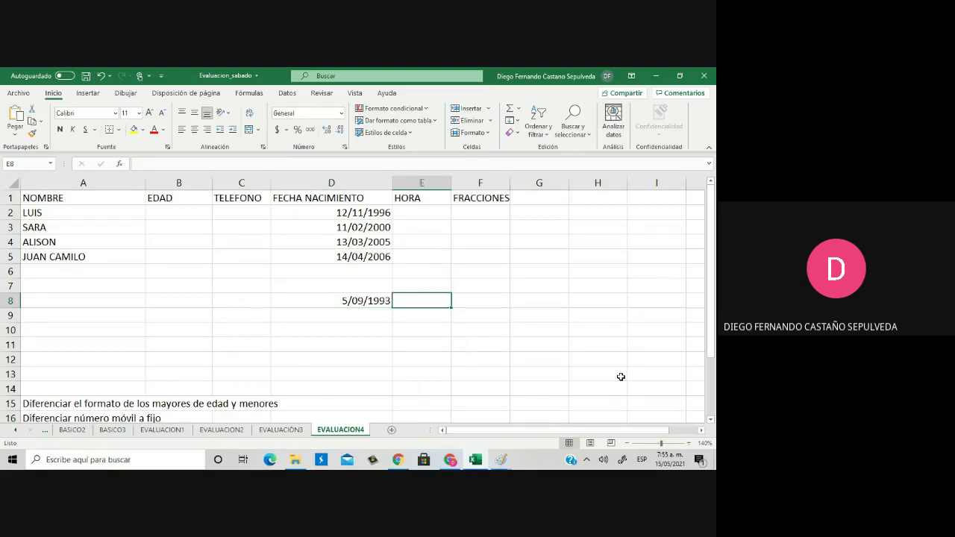
text(=hoy)
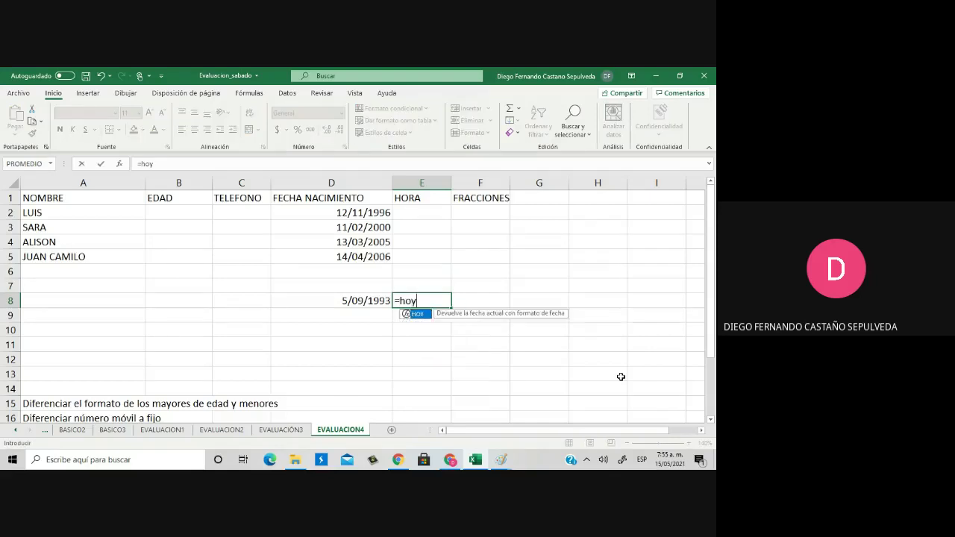
text(())
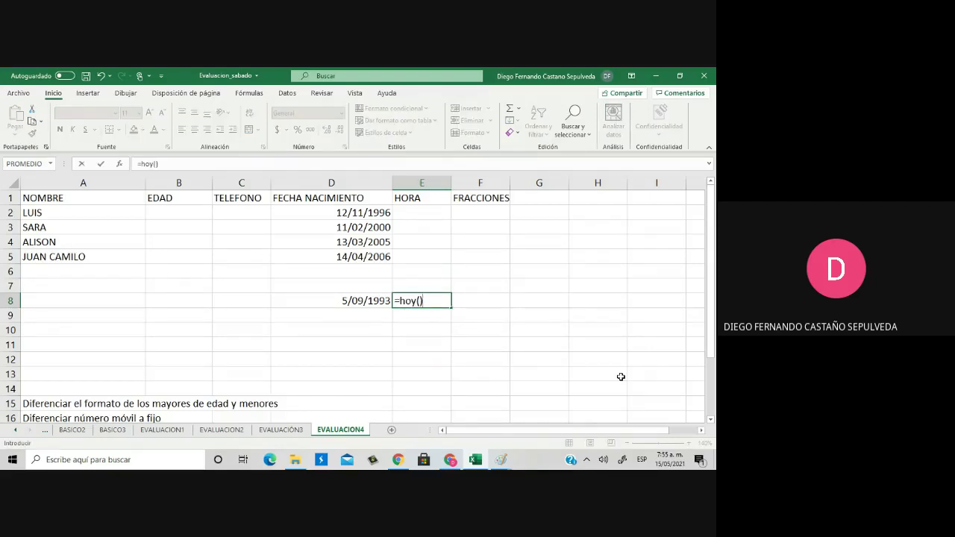
key(Return)
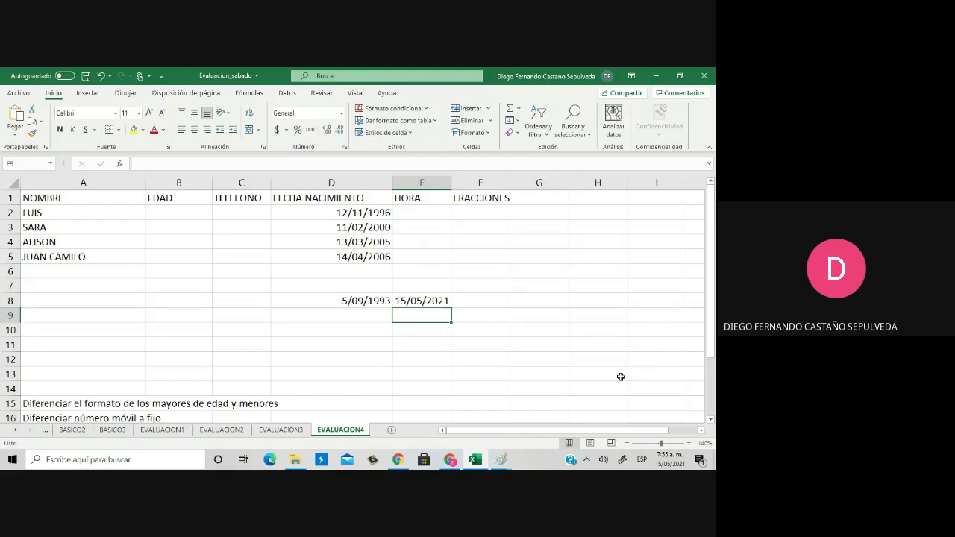
Enter the formula =E8-D8 in F8 to calculate the number of days between the two dates
key(Up)
key(Right)
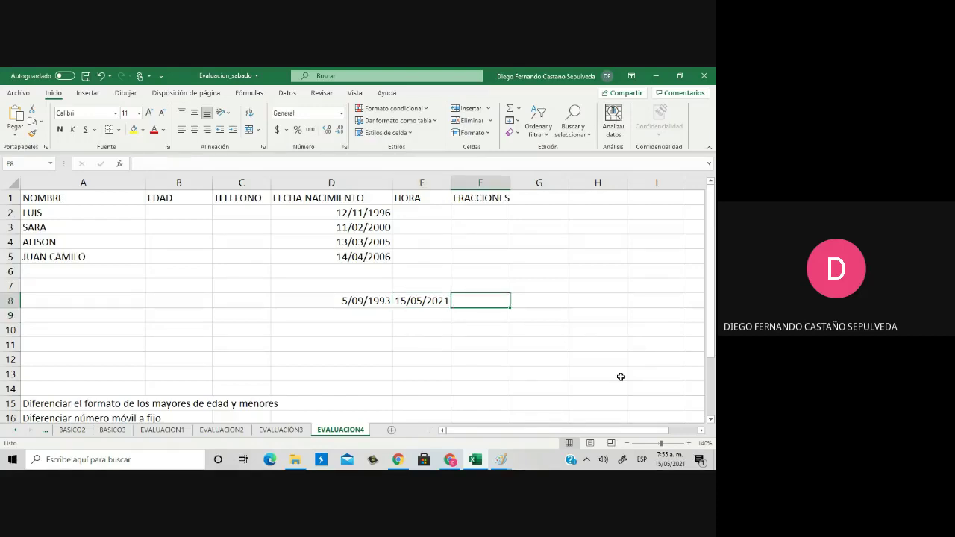
text(=)
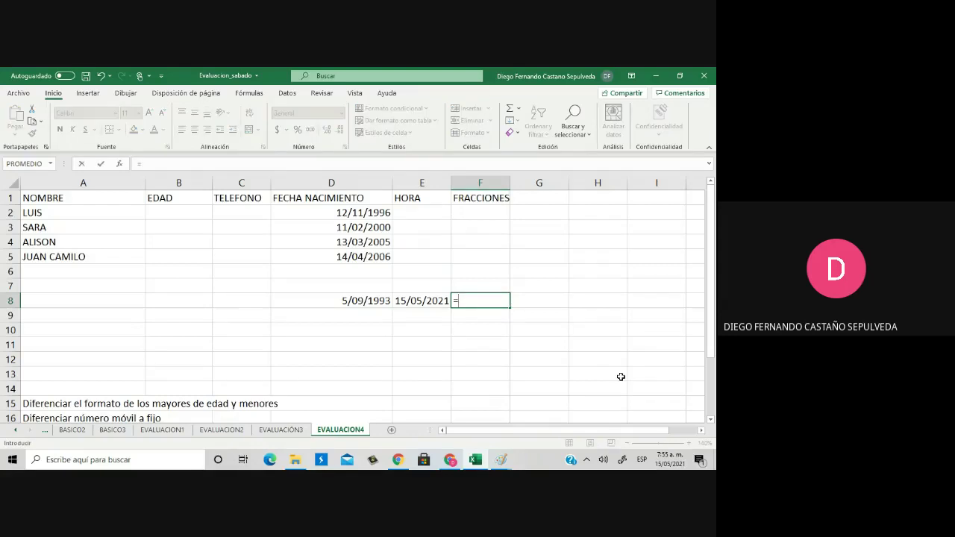
click(437, 302)
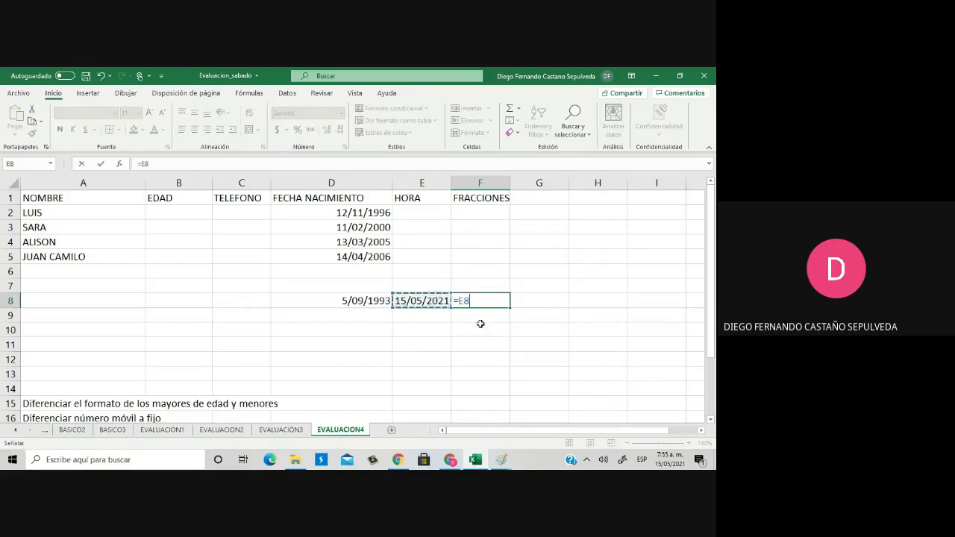
text(-)
click(363, 302)
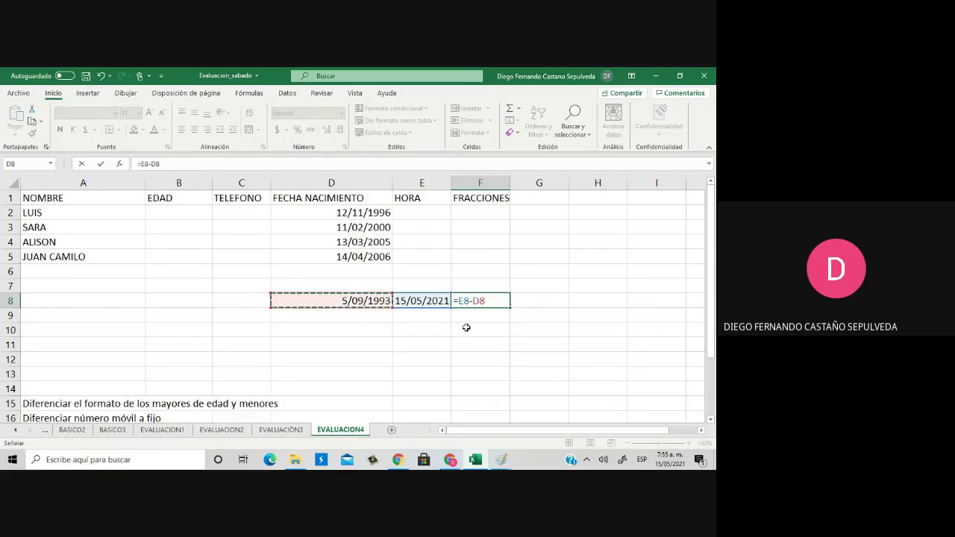
key(Return)
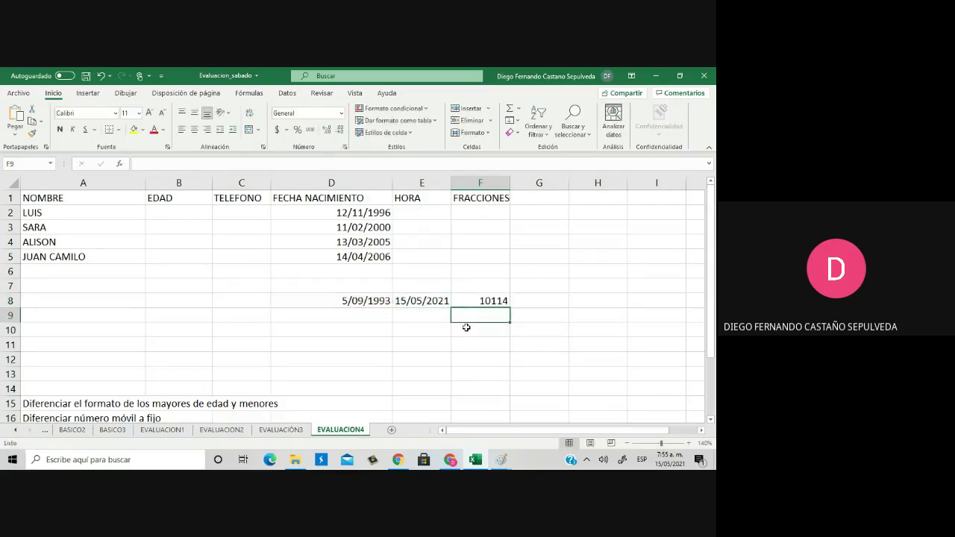
Enter the formula =F8/364 in F9 to convert the days into years
key(Up)
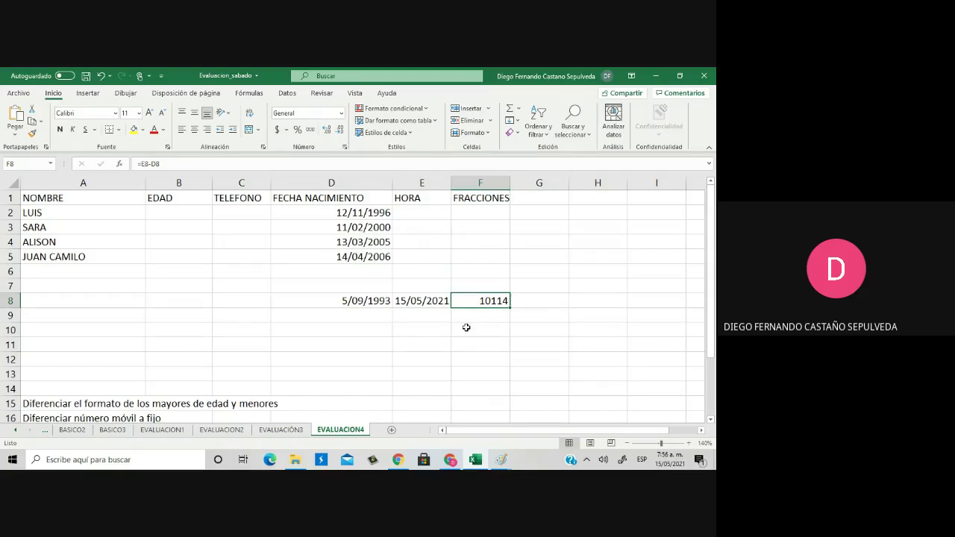
key(Return)
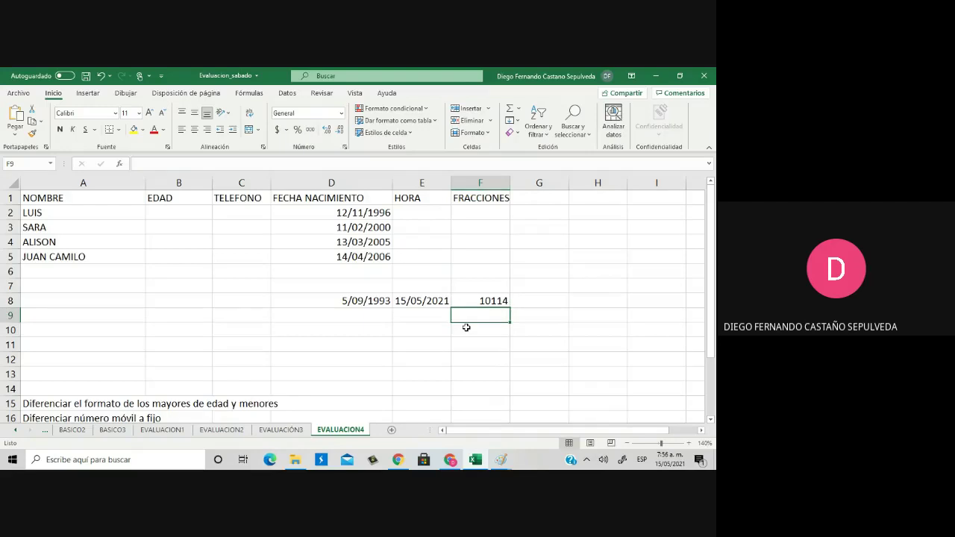
text(=)
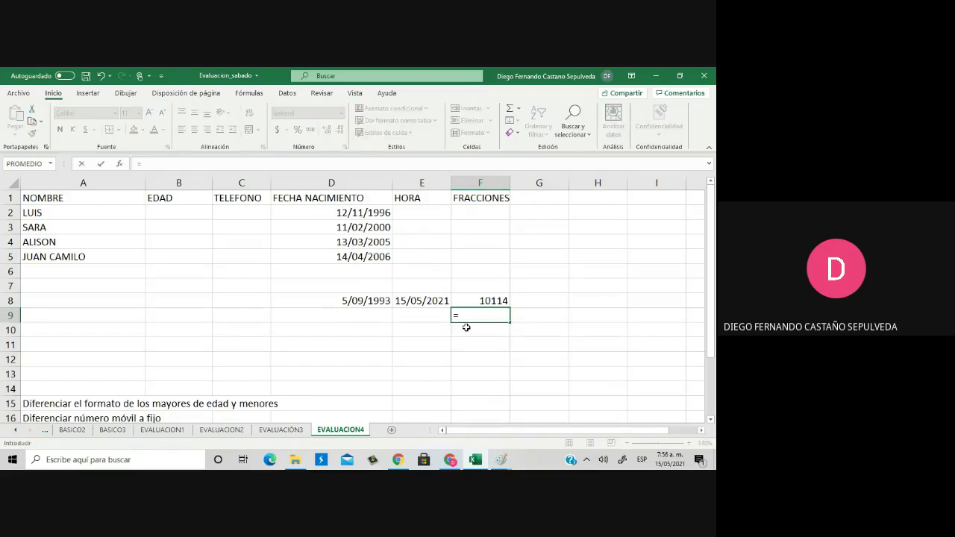
key(Up)
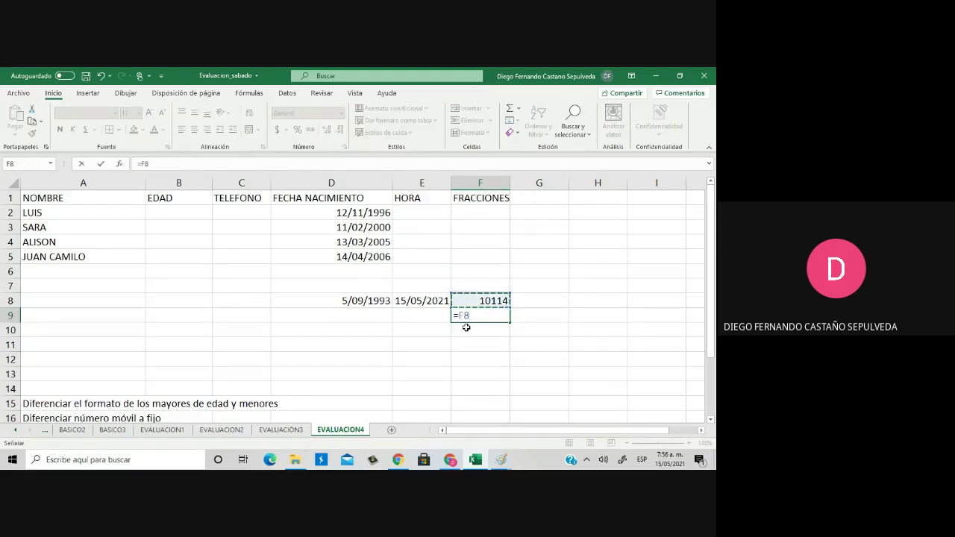
text(/364)
key(Return)
Reduce the decimals of F9 to a whole number, and set it to two decimal places
key(Up)
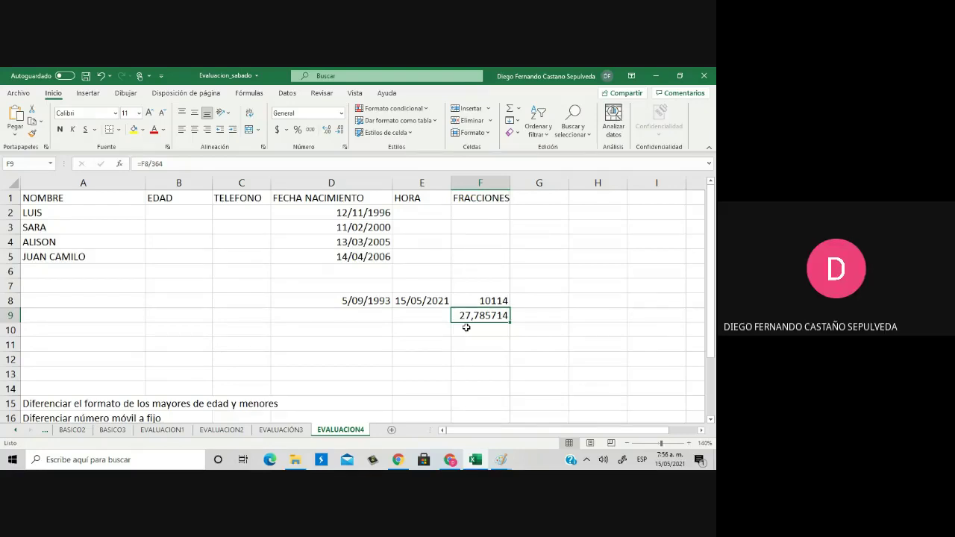
click(340, 132)
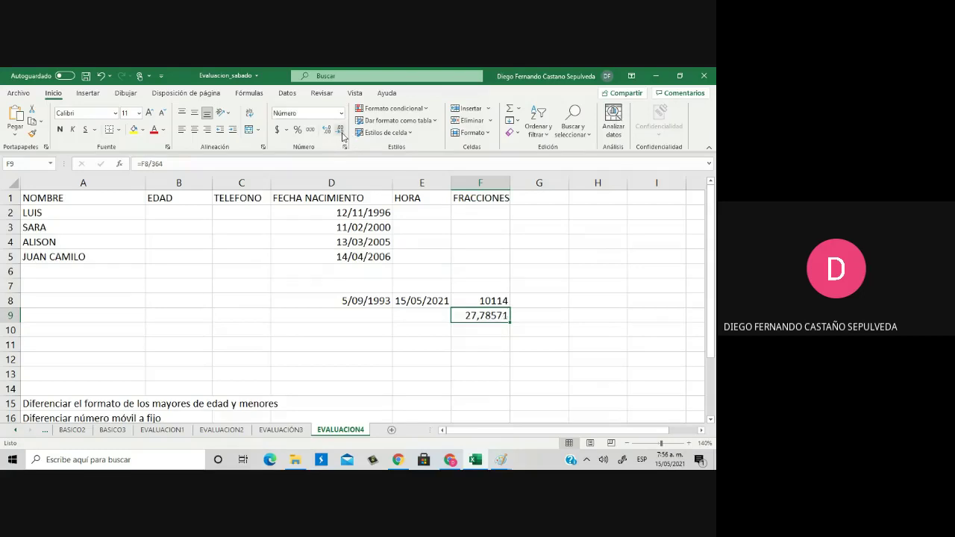
click(340, 132)
click(340, 131)
click(340, 132)
click(340, 132)
click(340, 131)
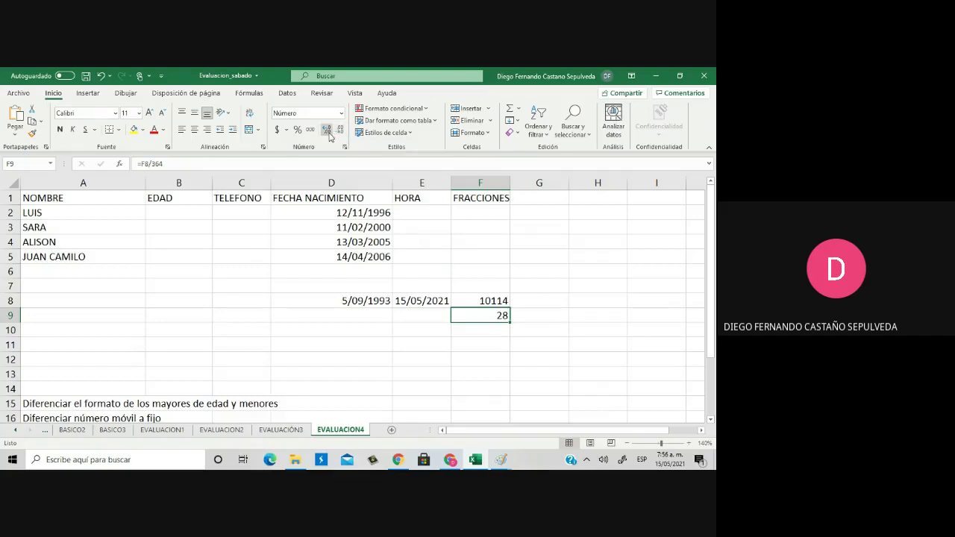
click(327, 131)
click(327, 130)
drag(493, 301, 494, 325)
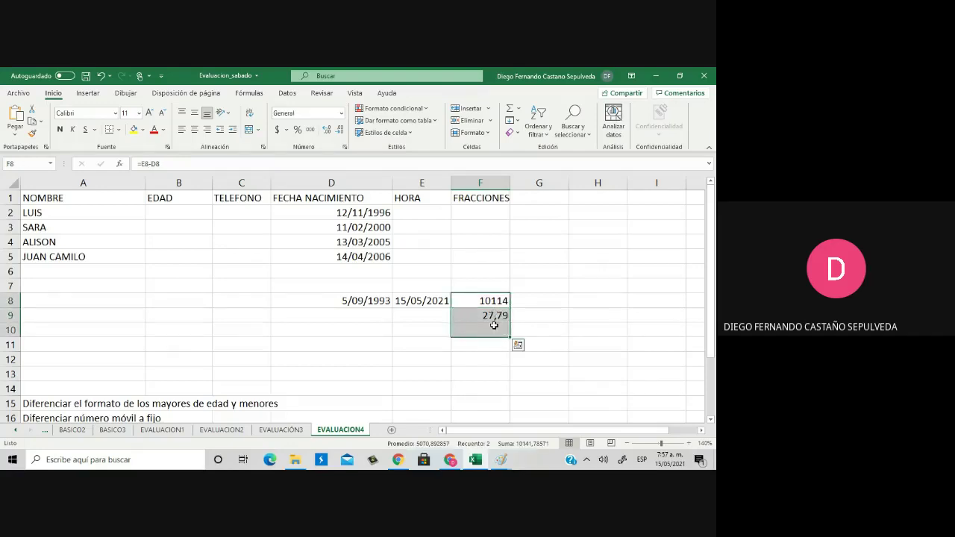
Clear the sample age calculations from the range E8:F10
key(shift+Left)
key(Delete)
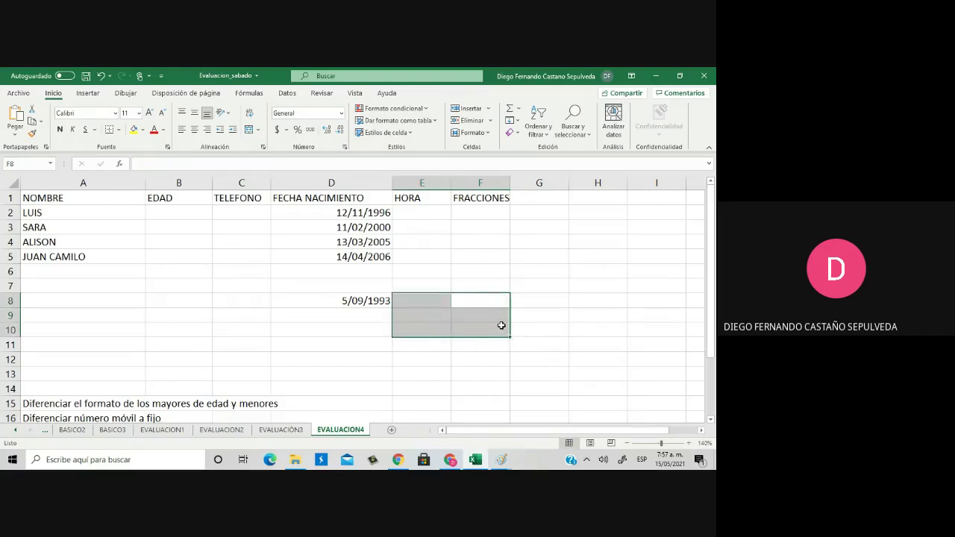
Enter the time 7:57 a. m in E2 under HORA
click(435, 213)
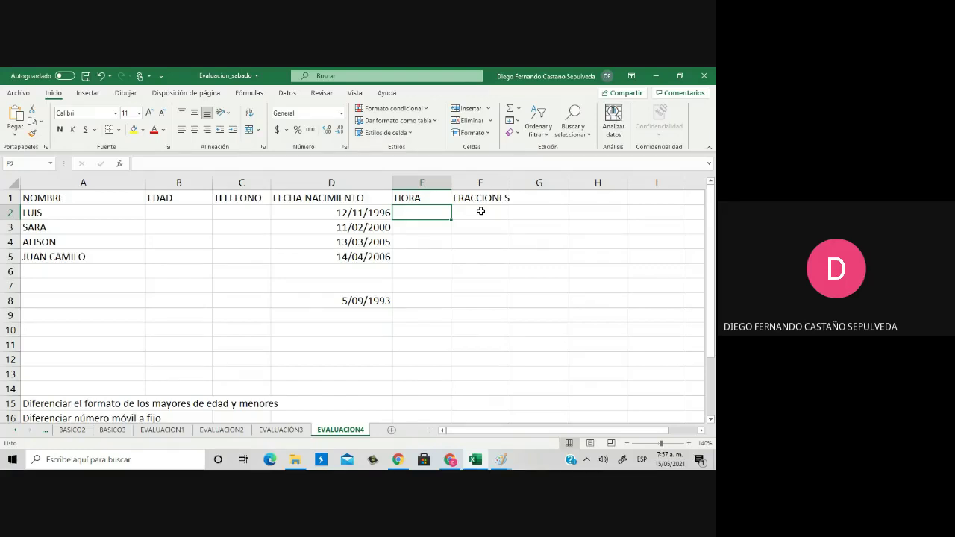
text(7)
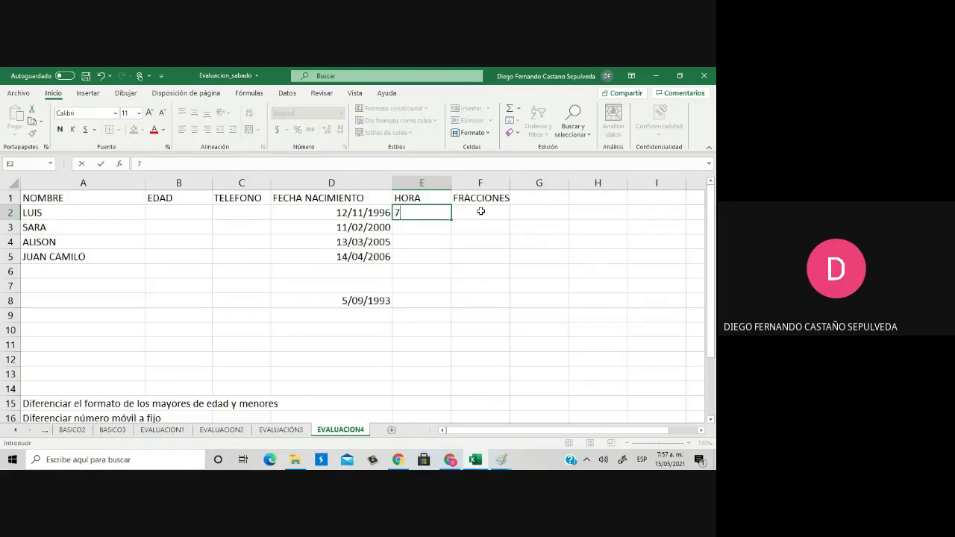
text(:57)
text( a. m)
key(Return)
key(Up)
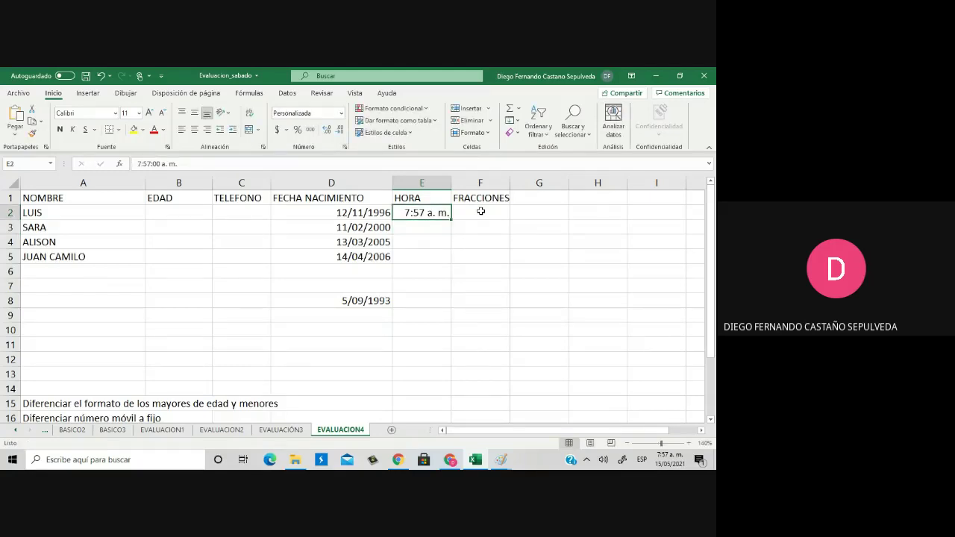
Inspect the stored time value of E2 and apply the Hora number format to the cell
click(186, 163)
drag(186, 163, 129, 163)
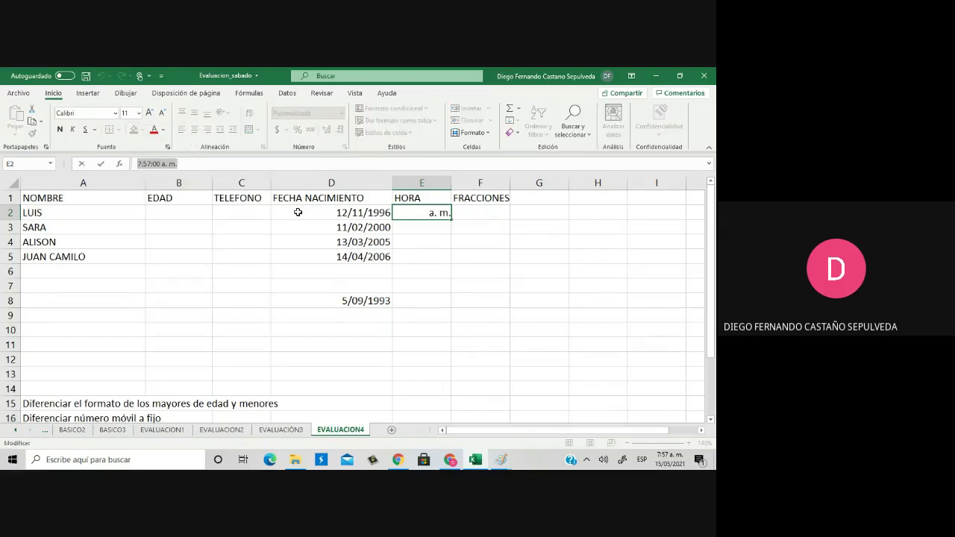
key(ctrl+Return)
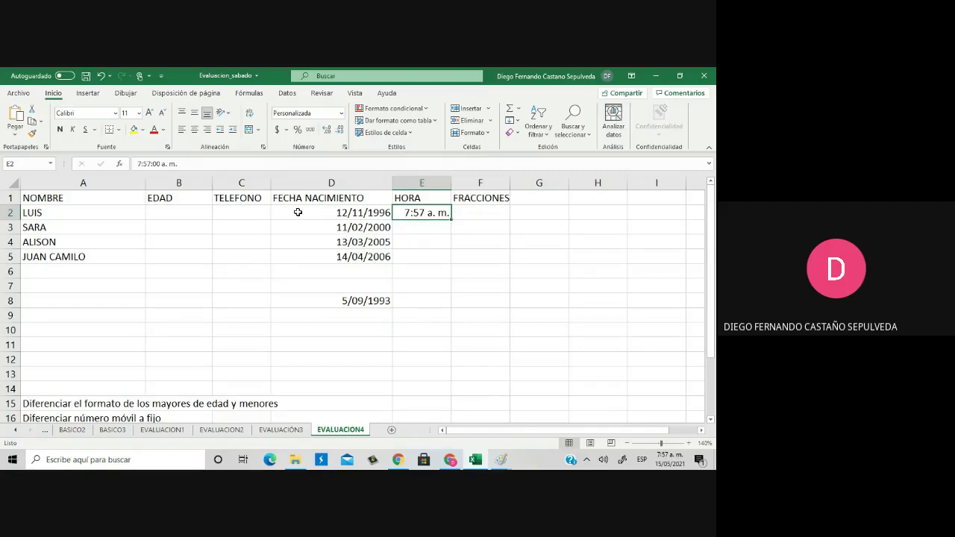
click(341, 113)
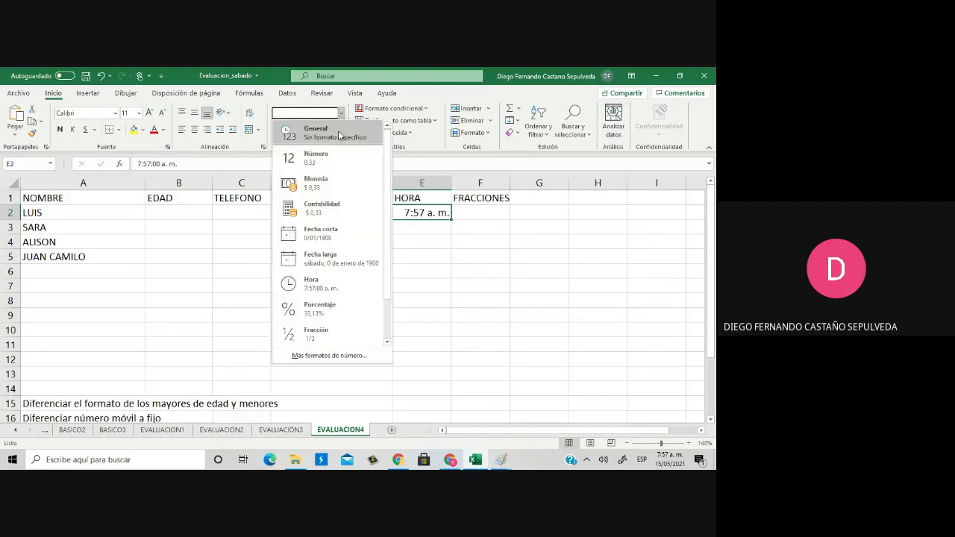
click(336, 285)
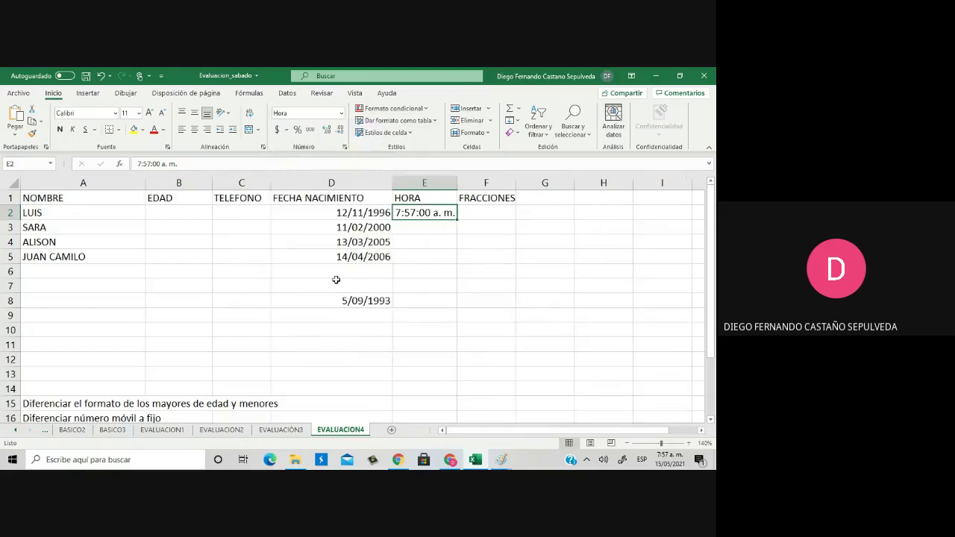
Enter the formula =ahora() in E3 for the current date and time, and widen column E
click(440, 230)
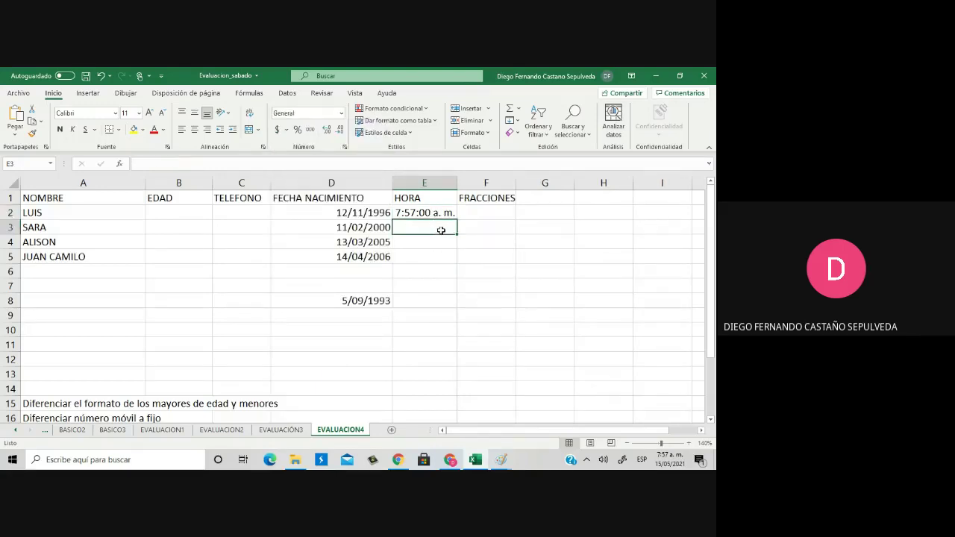
text(=)
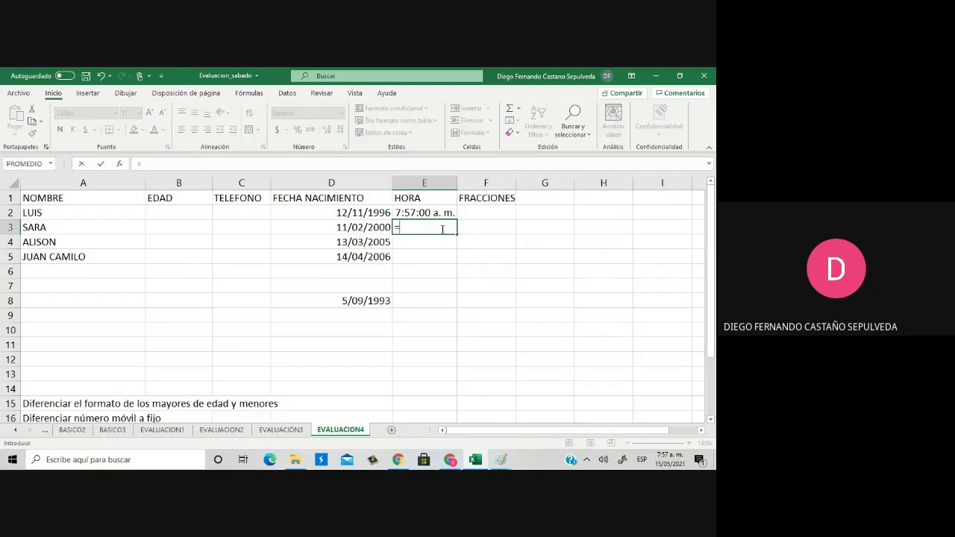
text(ahora)
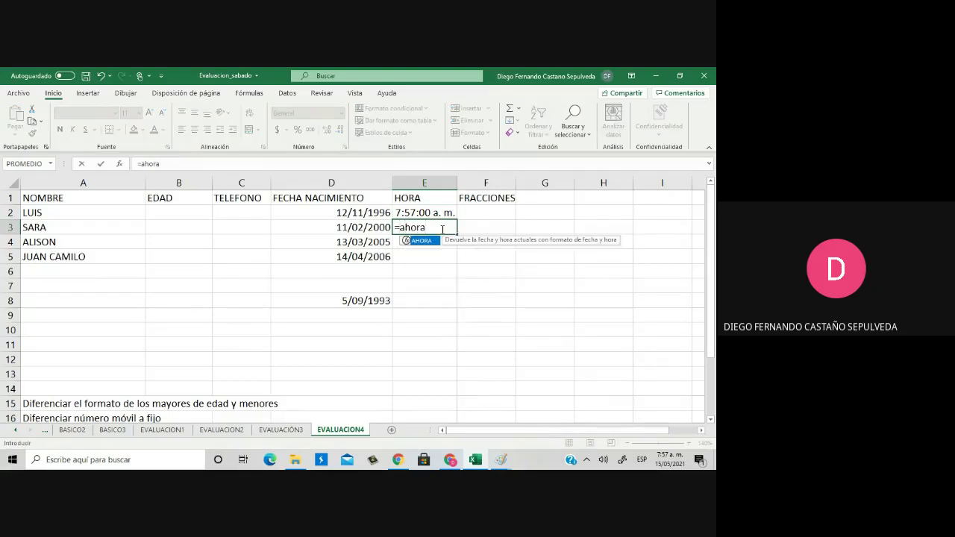
text(())
key(Return)
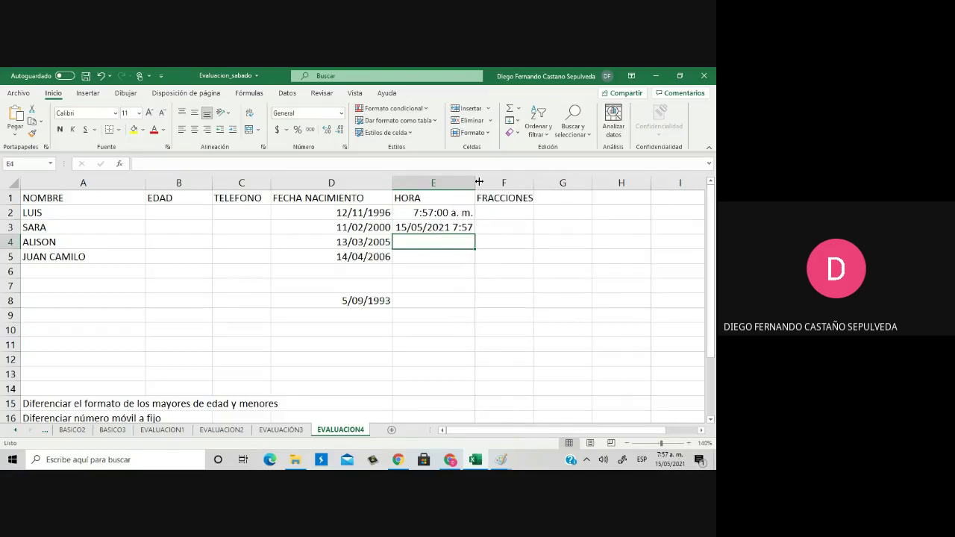
drag(479, 182, 512, 183)
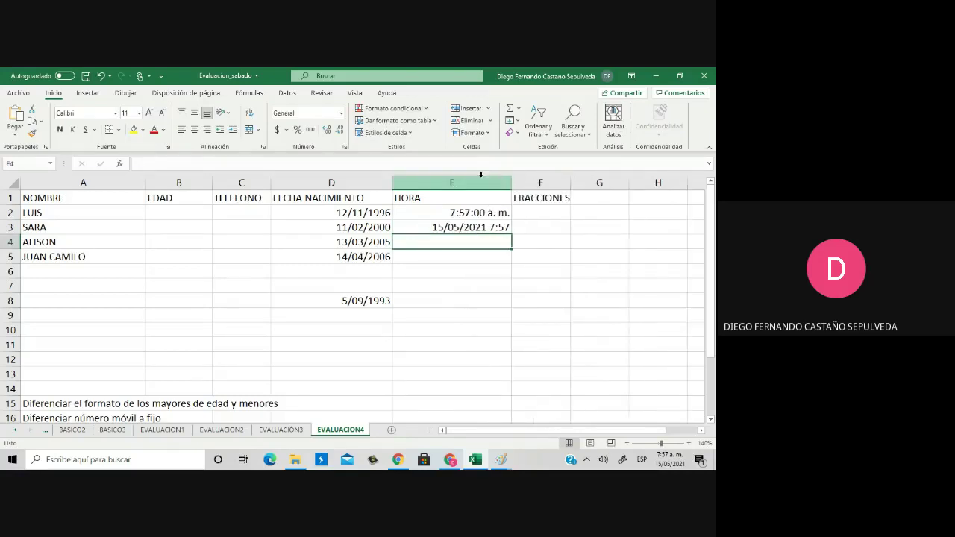
Apply the Fecha corta format to the AHORA result in E3
click(505, 232)
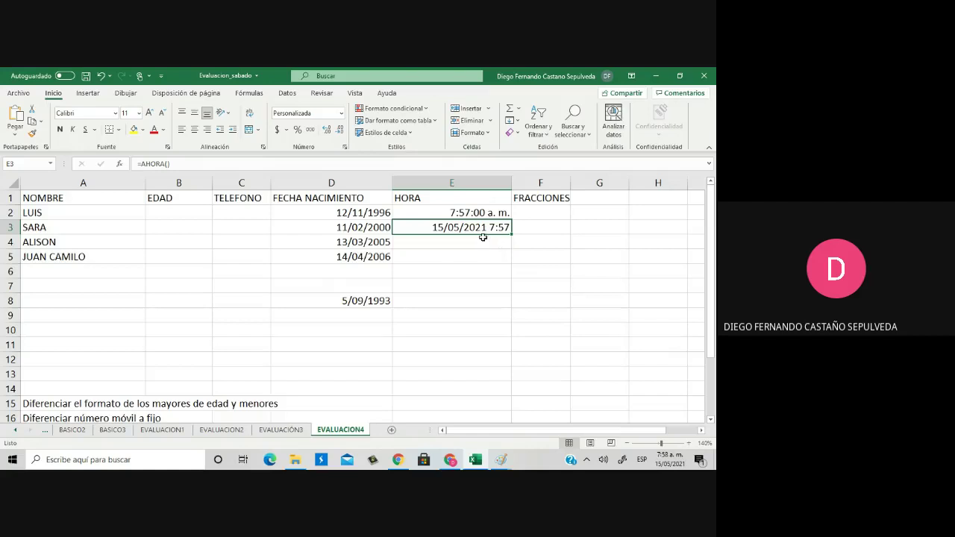
click(458, 253)
click(462, 231)
click(501, 242)
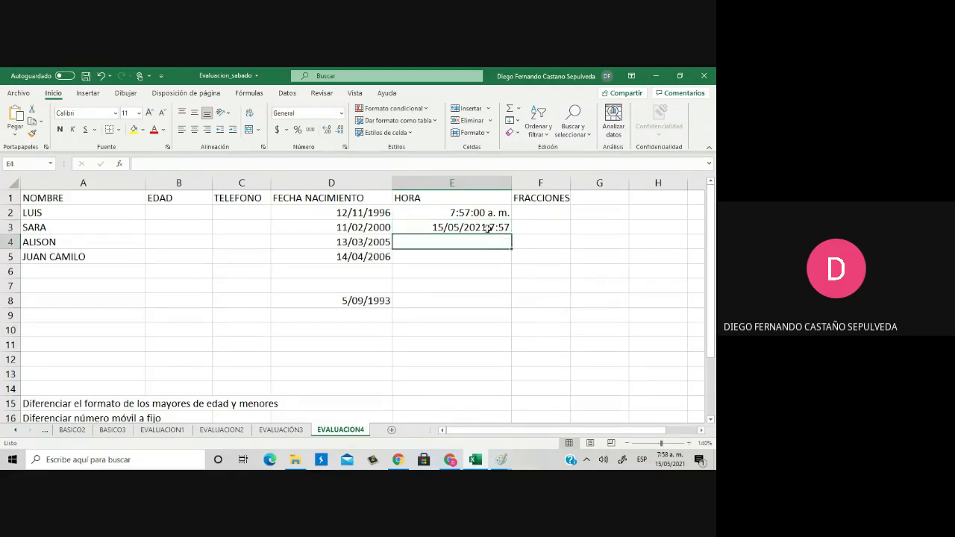
click(488, 229)
click(341, 114)
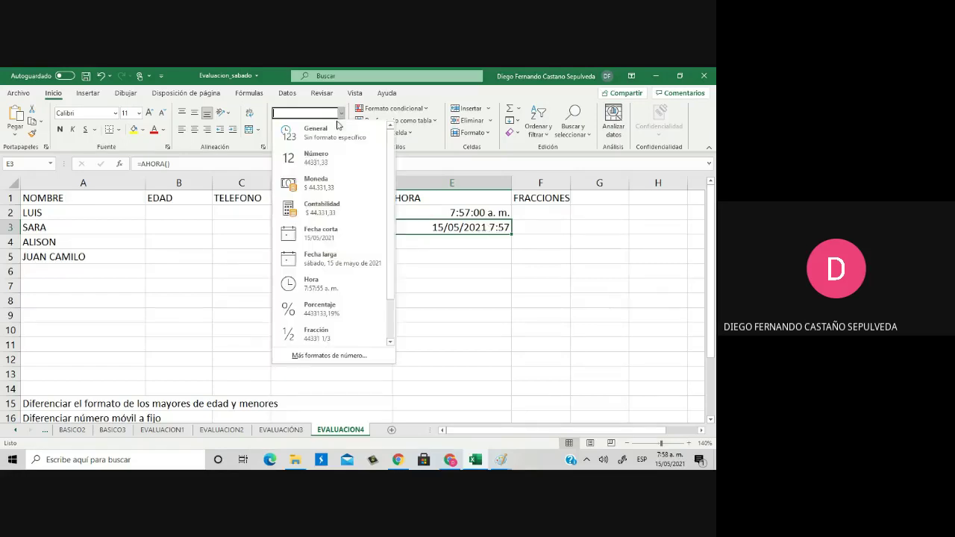
click(328, 236)
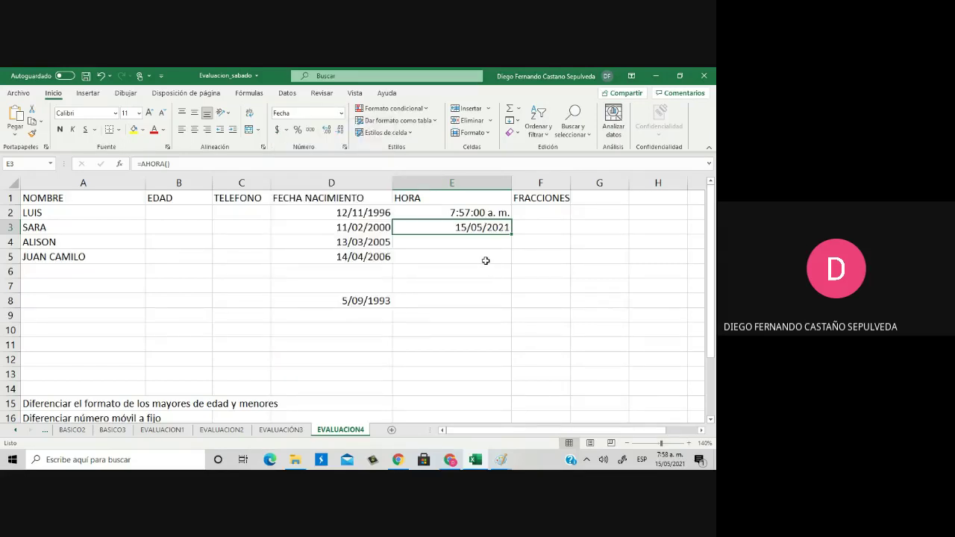
Apply the Hora format to E3 and review its formula without changing it
click(341, 114)
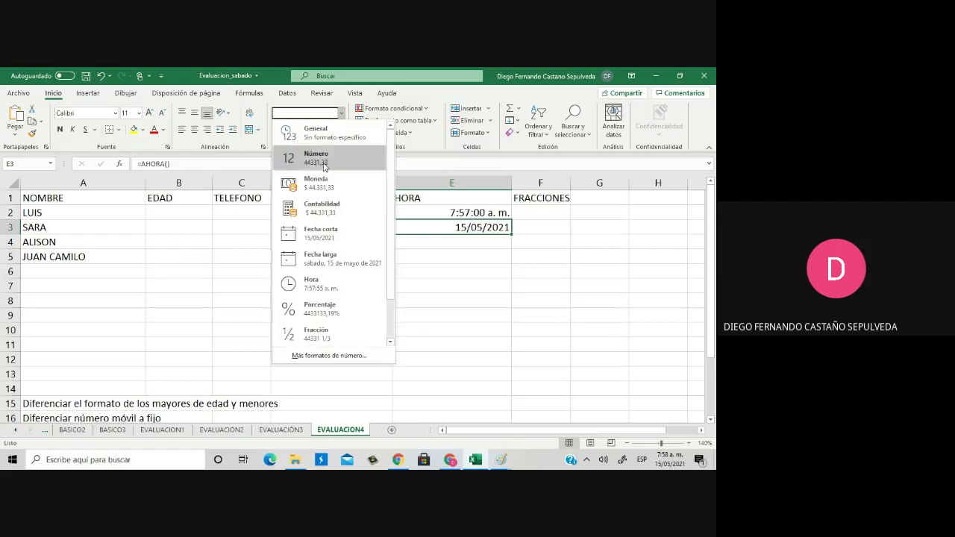
click(332, 284)
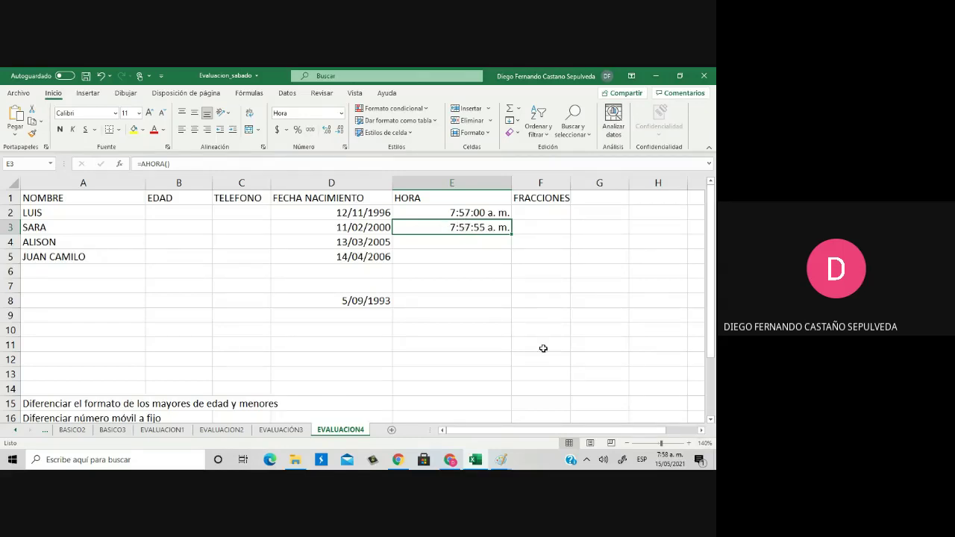
click(169, 163)
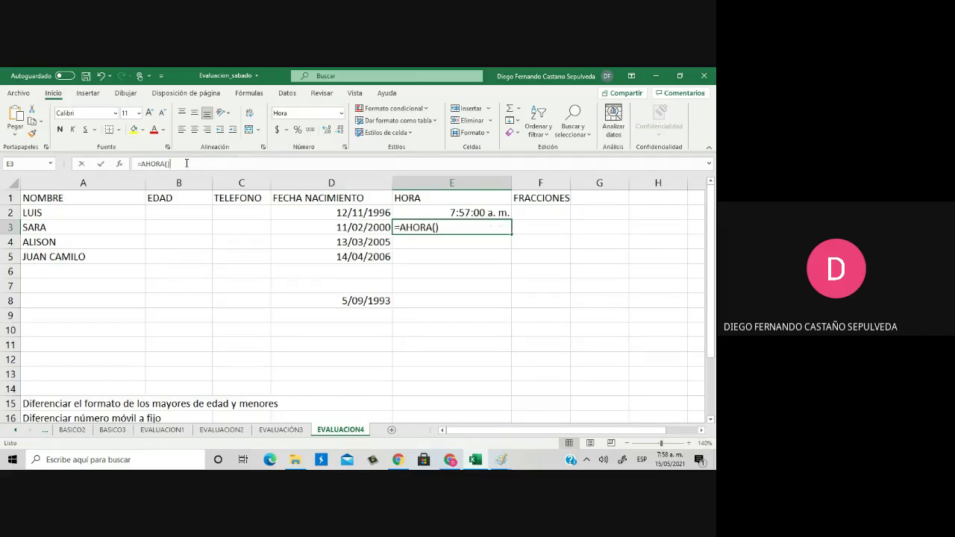
drag(170, 164, 135, 164)
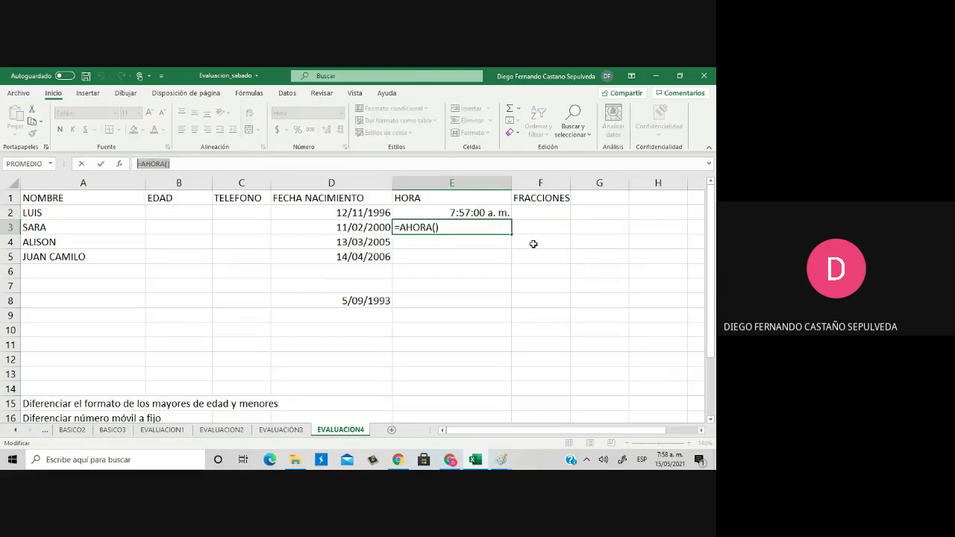
key(ctrl+Return)
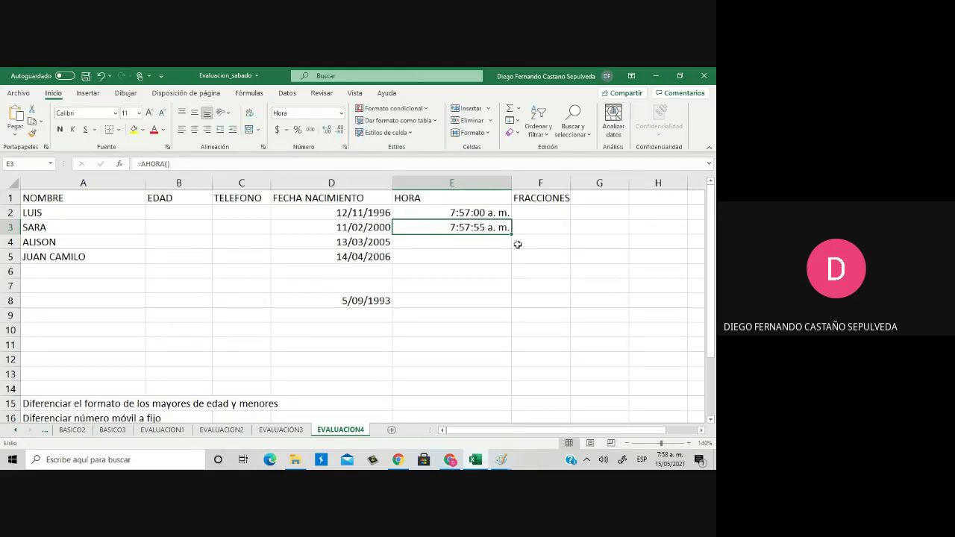
Format the time in E2 with the 24-hour Hora type 13:30:55
click(485, 241)
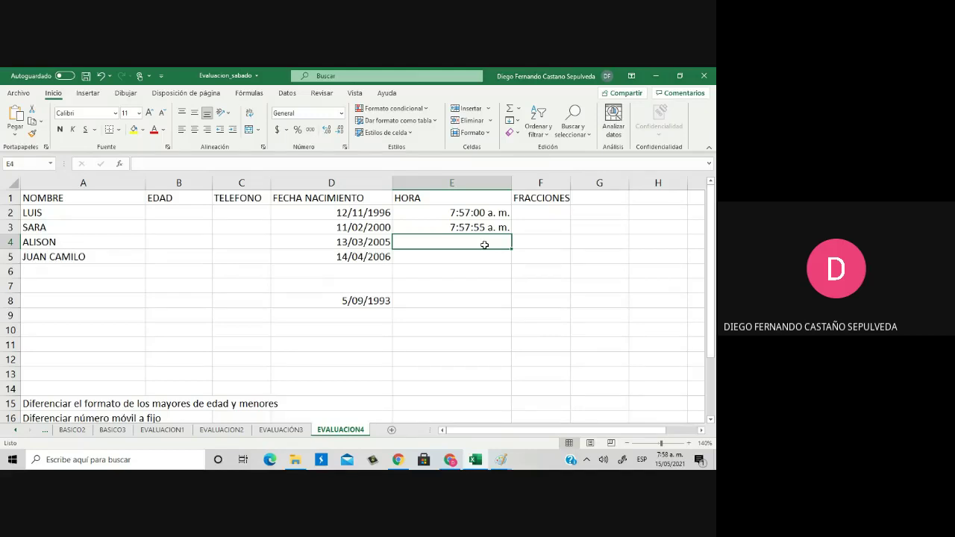
click(485, 212)
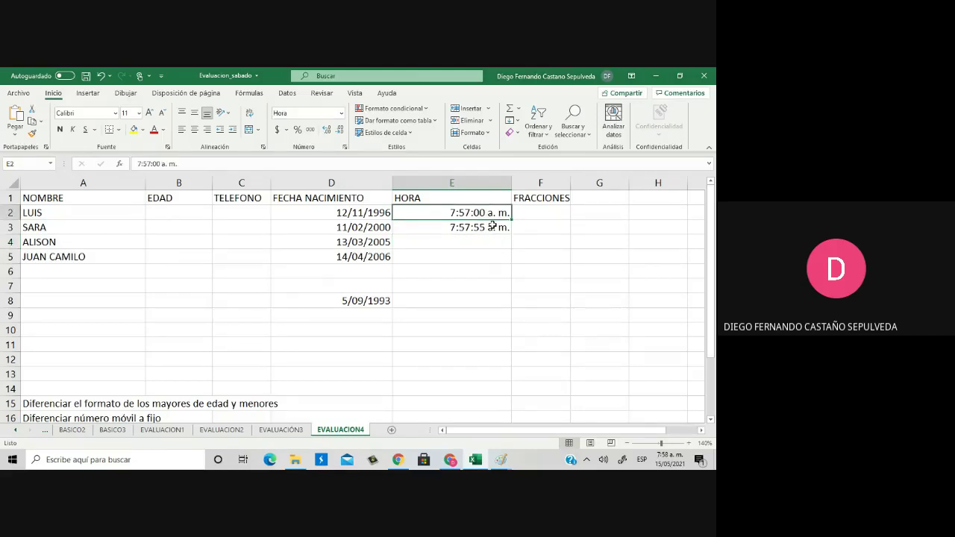
click(345, 149)
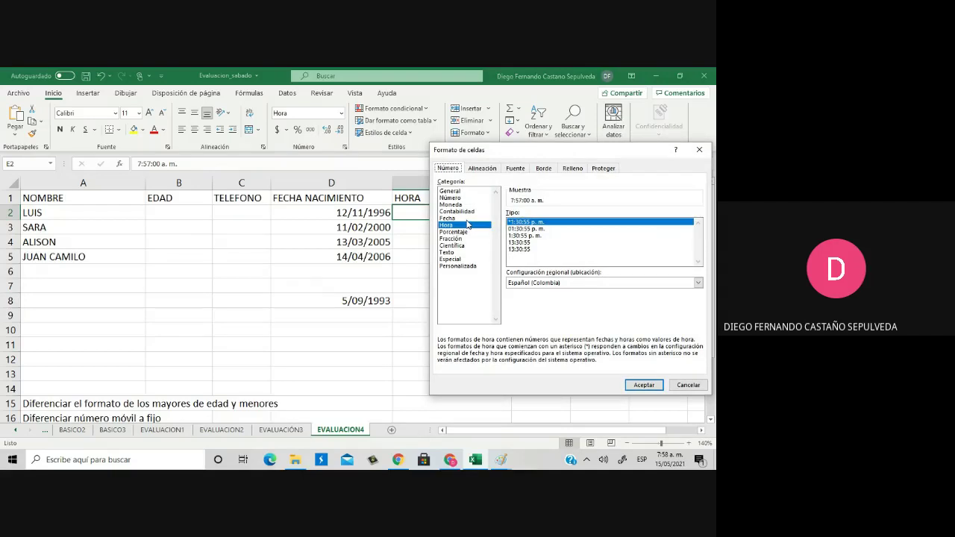
click(525, 243)
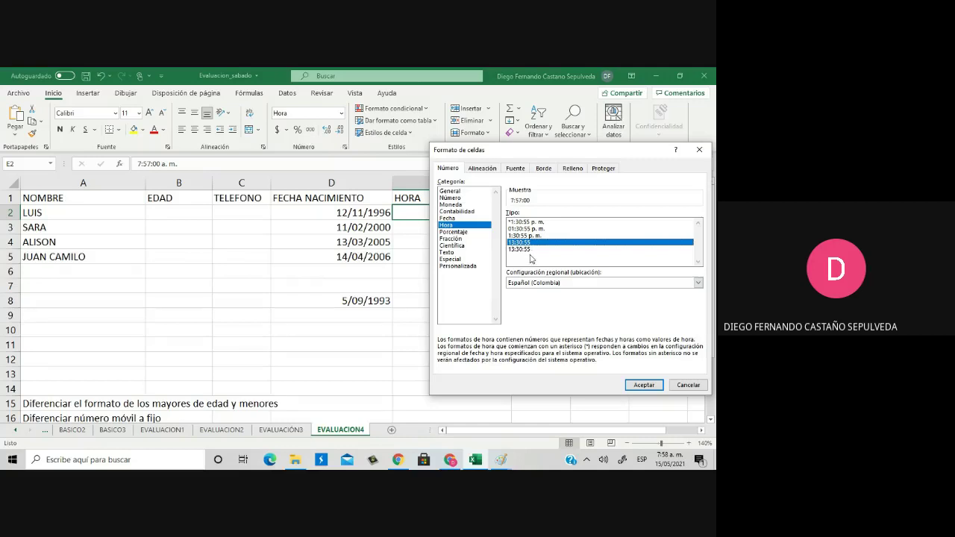
click(644, 386)
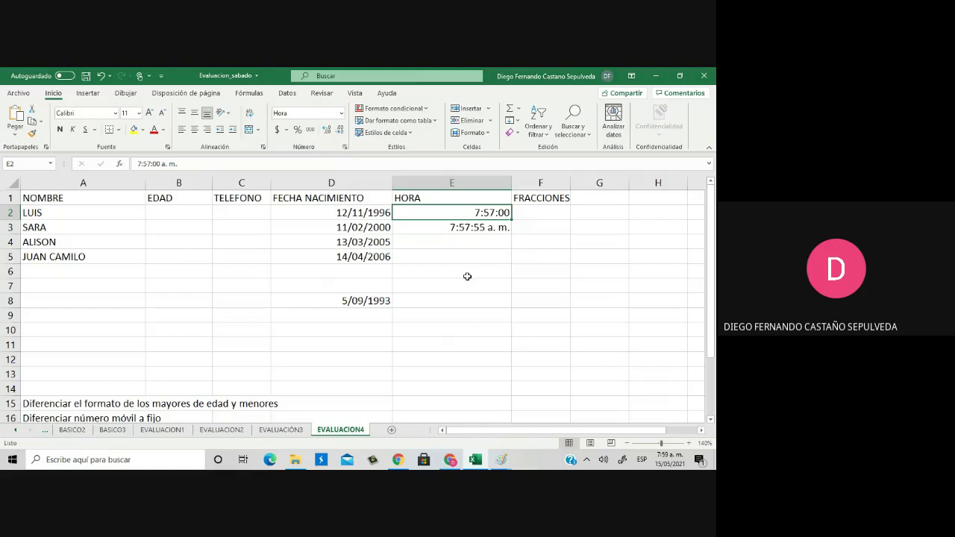
Replace the time in E2 with 13:00:13
text(13)
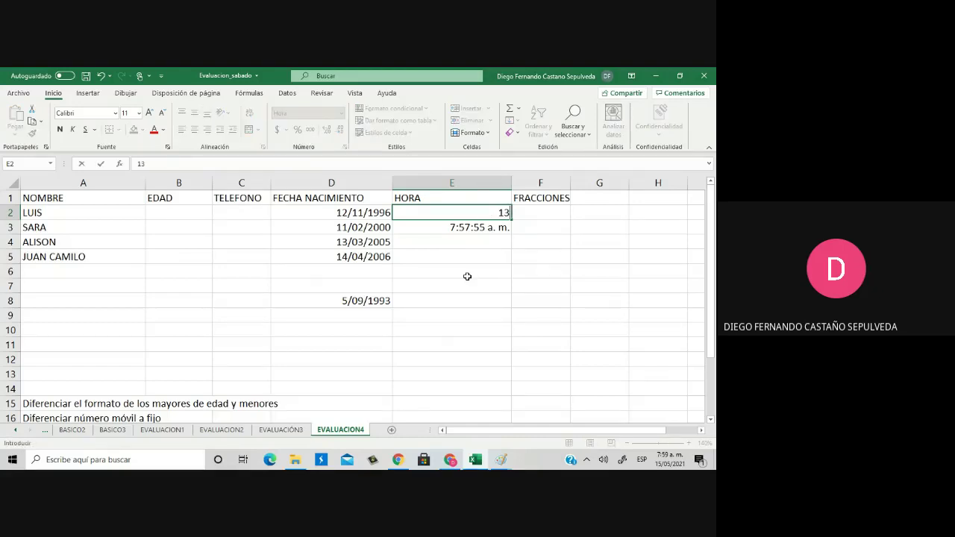
text(:00:13)
key(Return)
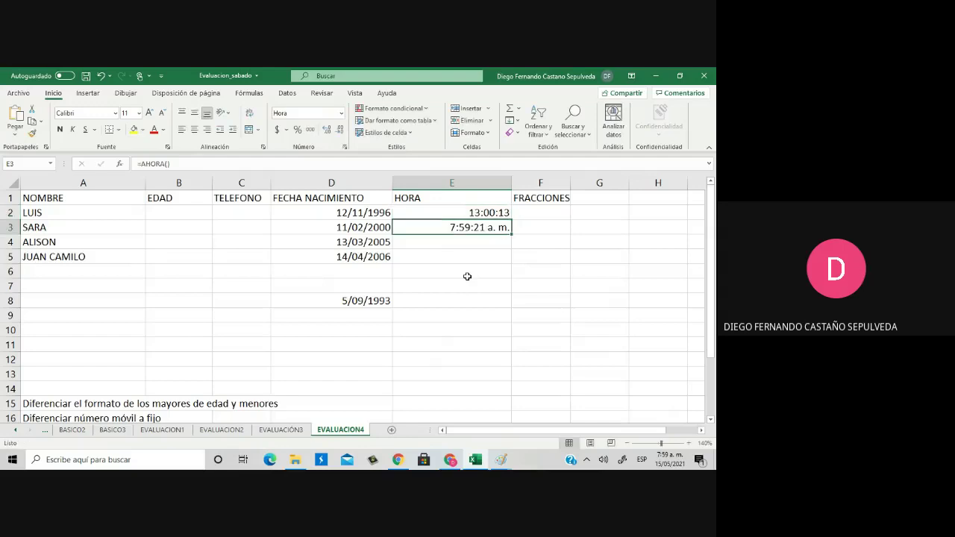
Apply the standard Hora format to E2 and keep its *1:30:55 p. m. type in the cell format settings
key(Up)
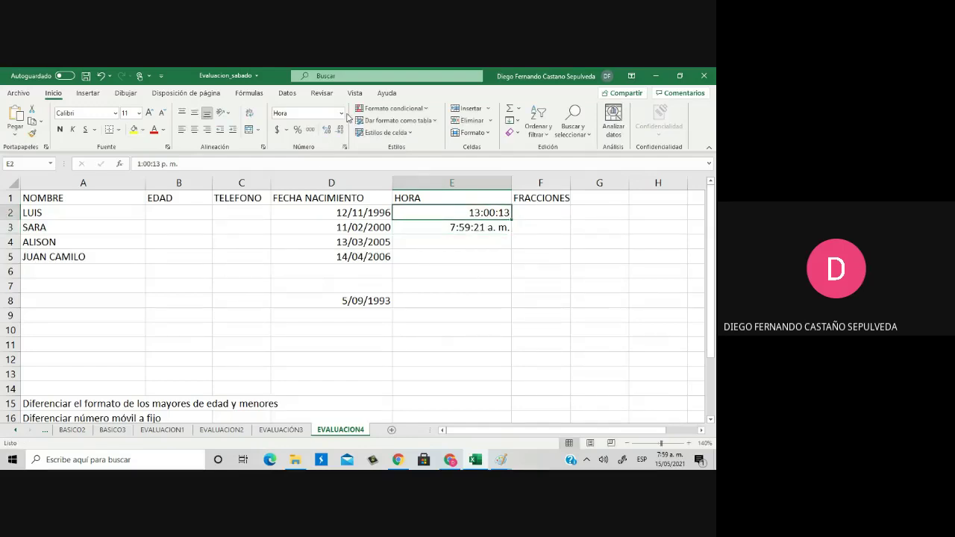
click(342, 113)
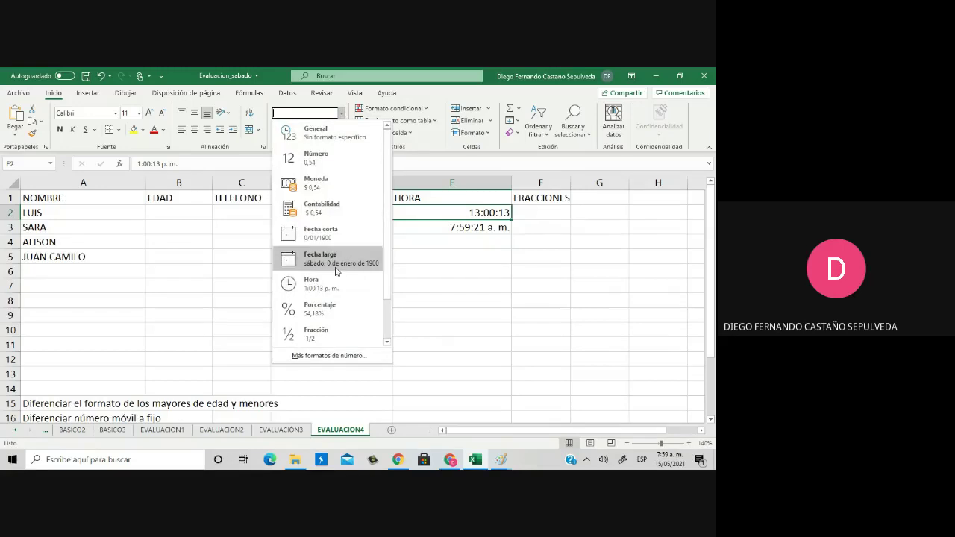
click(336, 285)
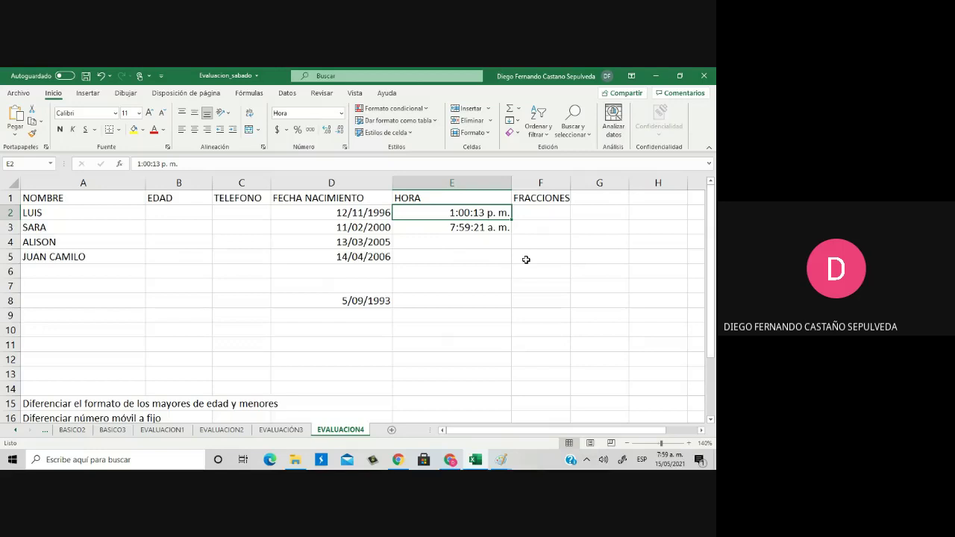
click(346, 148)
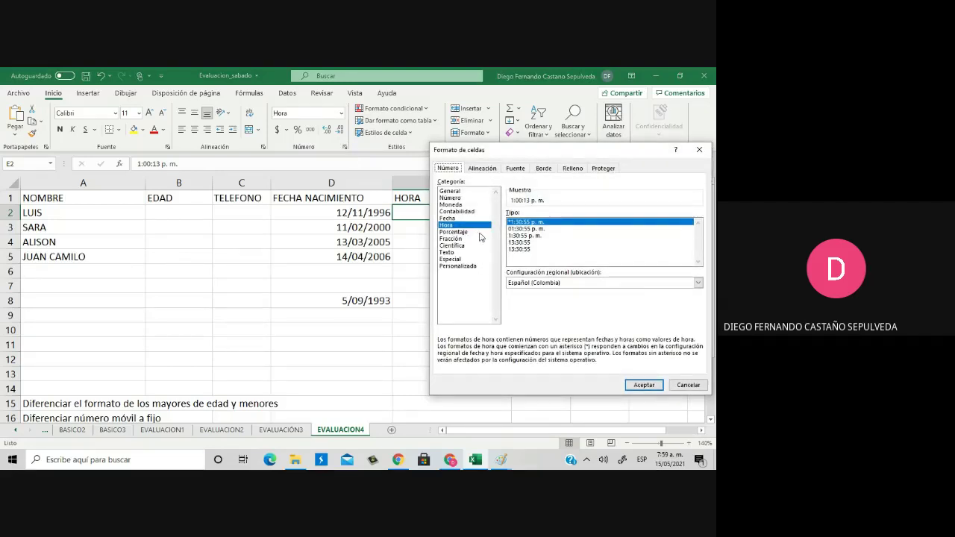
key(Return)
Insert three new columns before the FRACCIONES column and select cell F1
drag(530, 183, 656, 183)
right_click(599, 193)
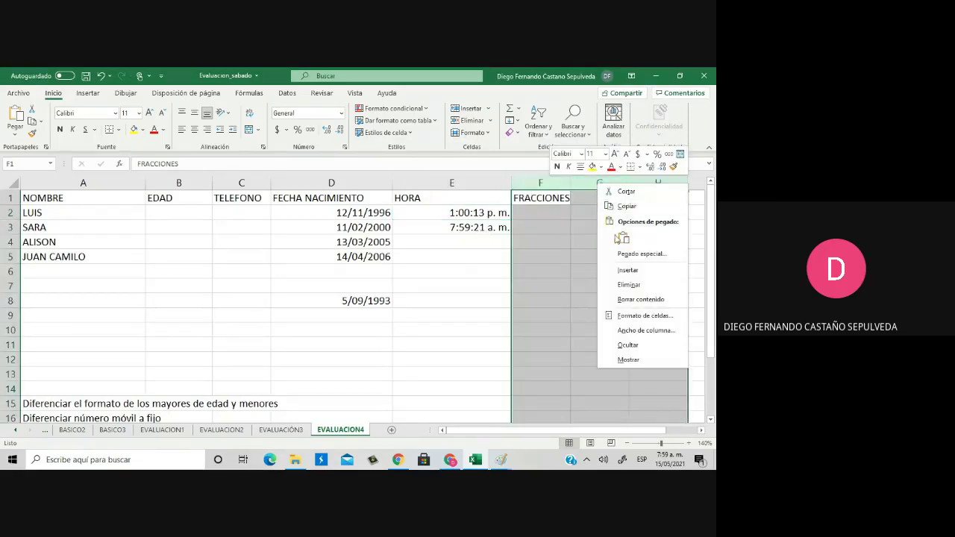
click(629, 284)
click(545, 227)
click(559, 198)
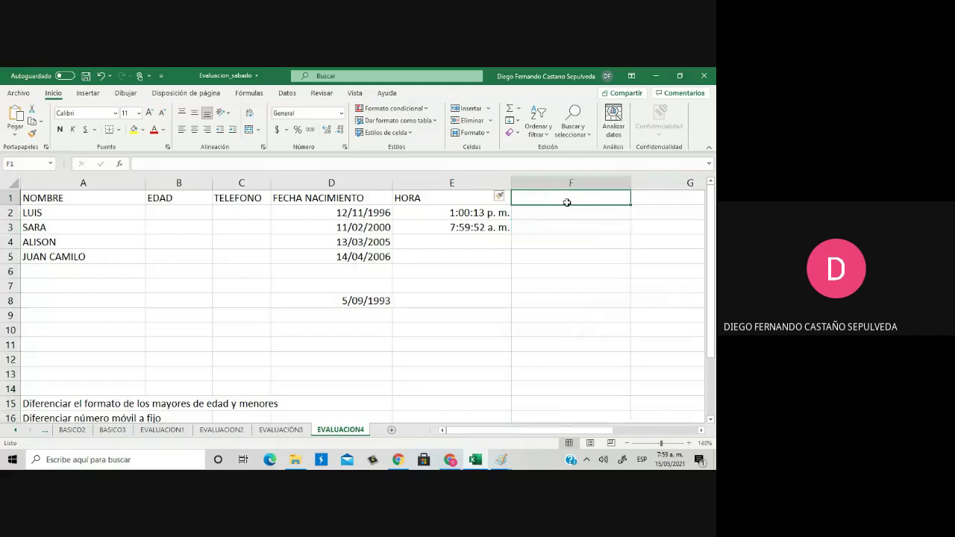
Enter the header Saldo in cell F1
scroll(567, 202, right, 2)
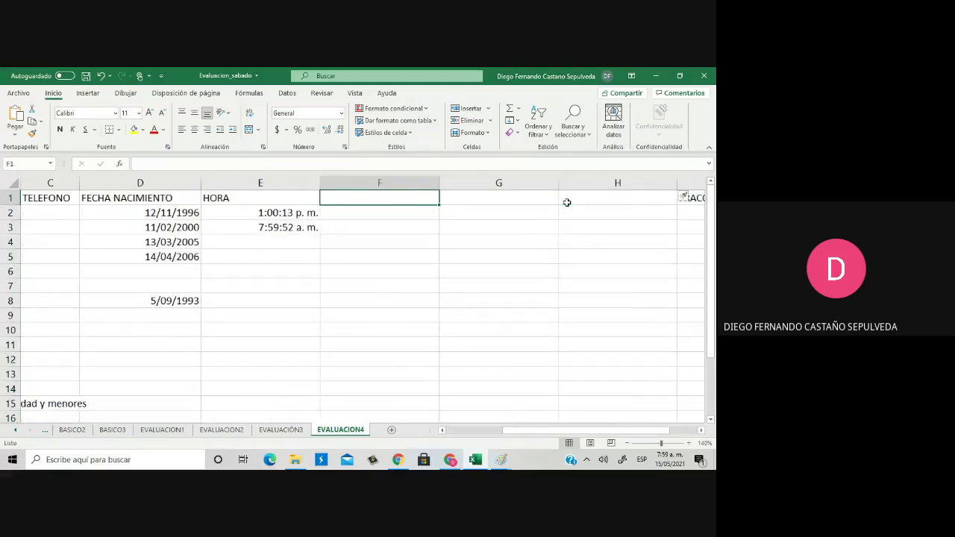
text(salario)
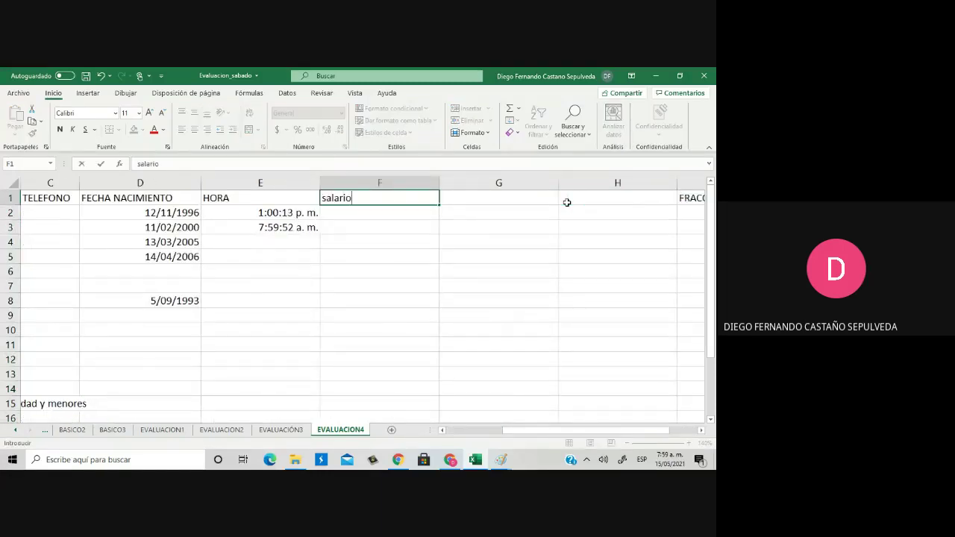
key(Return)
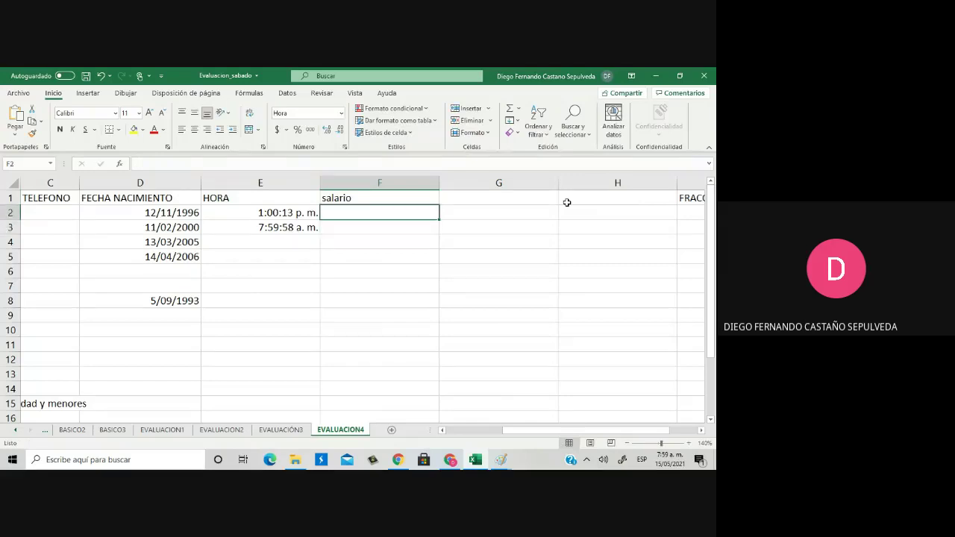
key(Up)
text(Saldo)
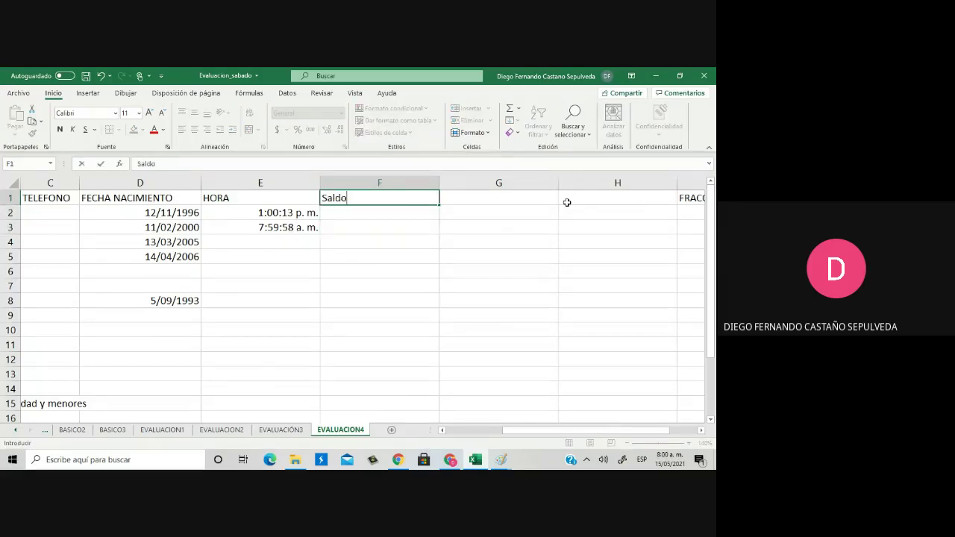
key(Return)
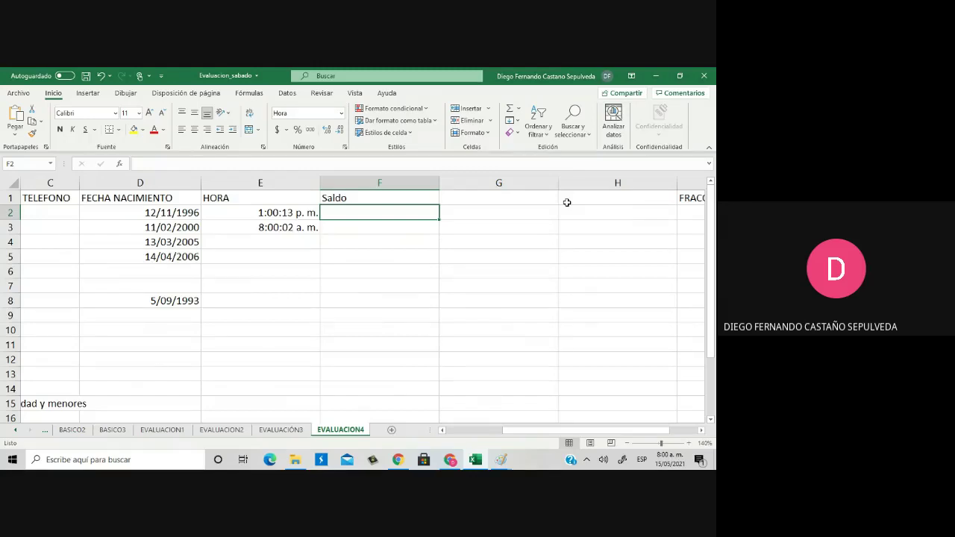
Enter the negative balance -5000 in cell F2 under Saldo
text('5000)
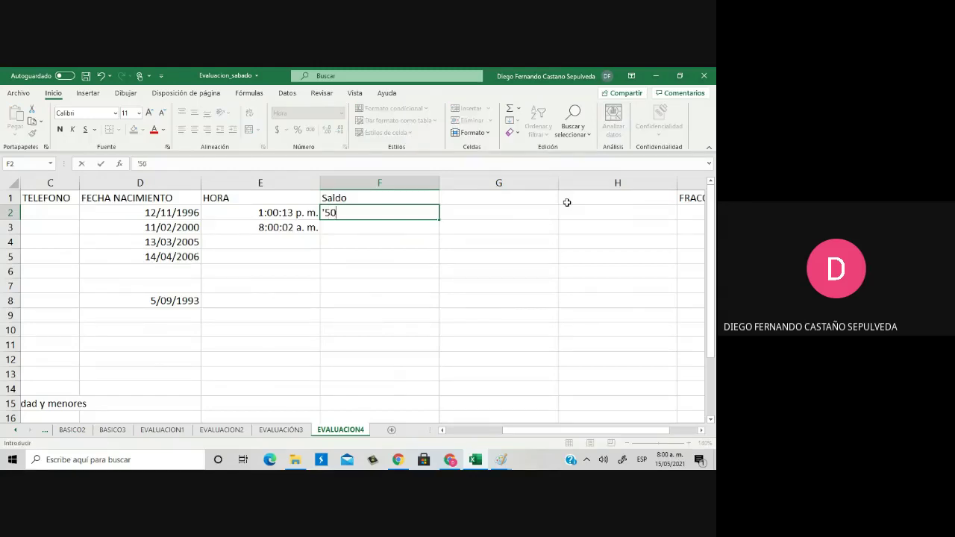
key(BackSpace)
key(BackSpace)
key(BackSpace)
key(BackSpace)
key(BackSpace)
text(-5000)
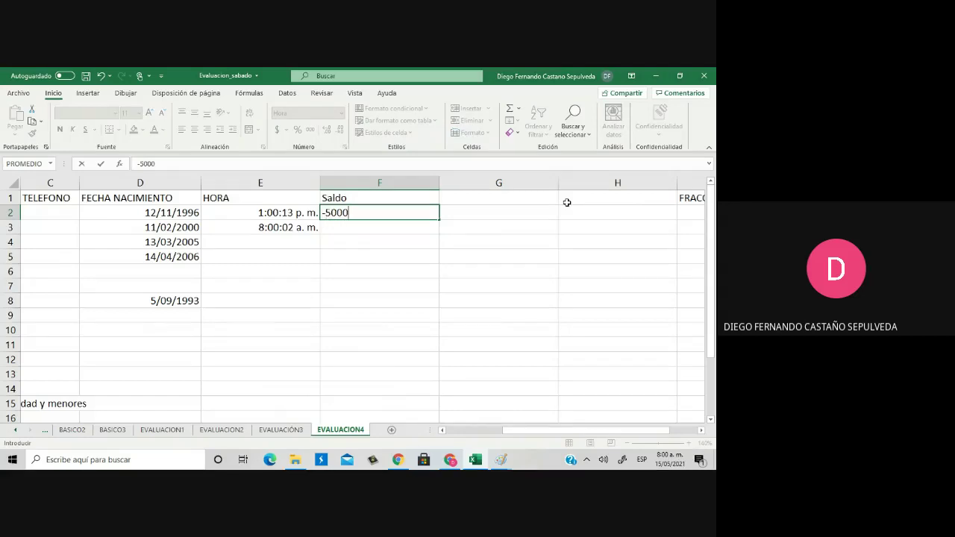
key(Return)
key(Up)
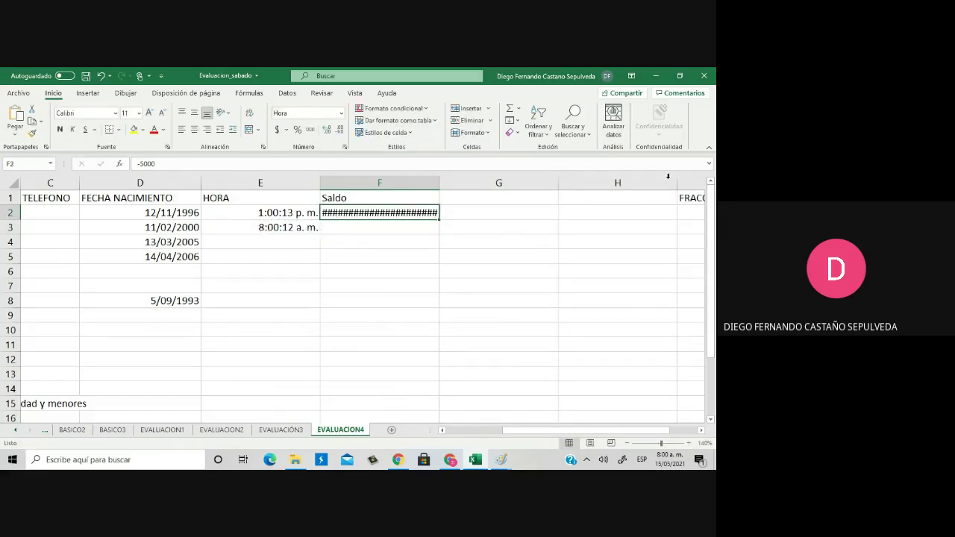
Widen the Saldo column slightly and check how the value in F2 is displayed
drag(442, 187, 471, 189)
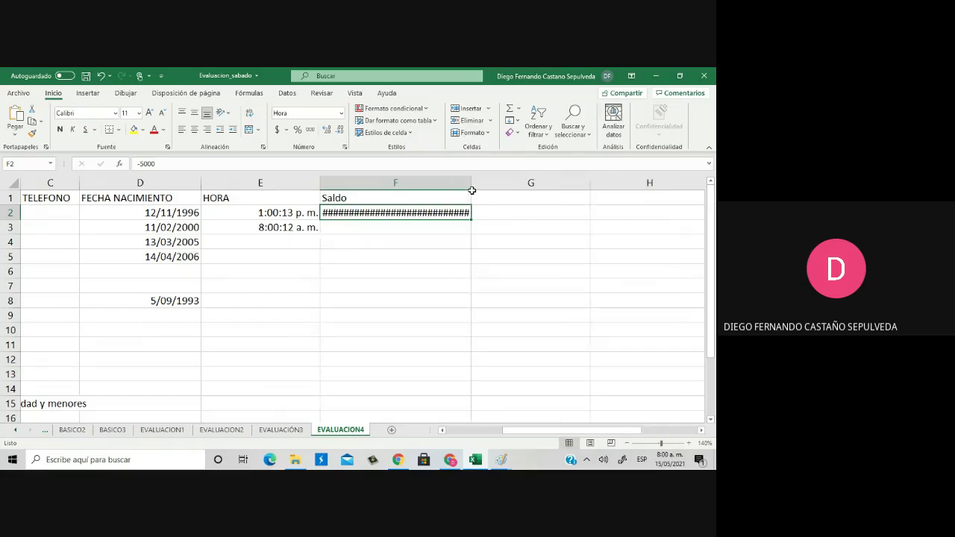
click(441, 262)
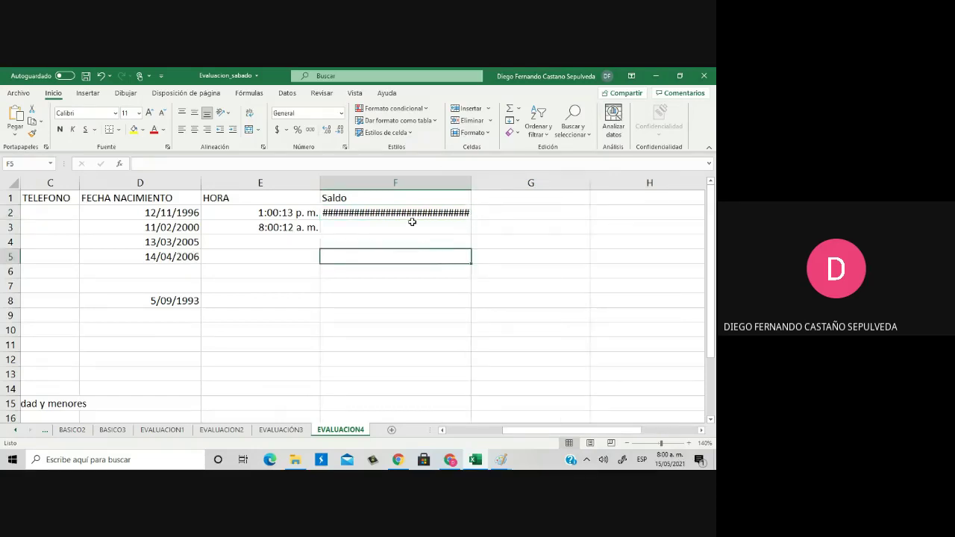
click(411, 215)
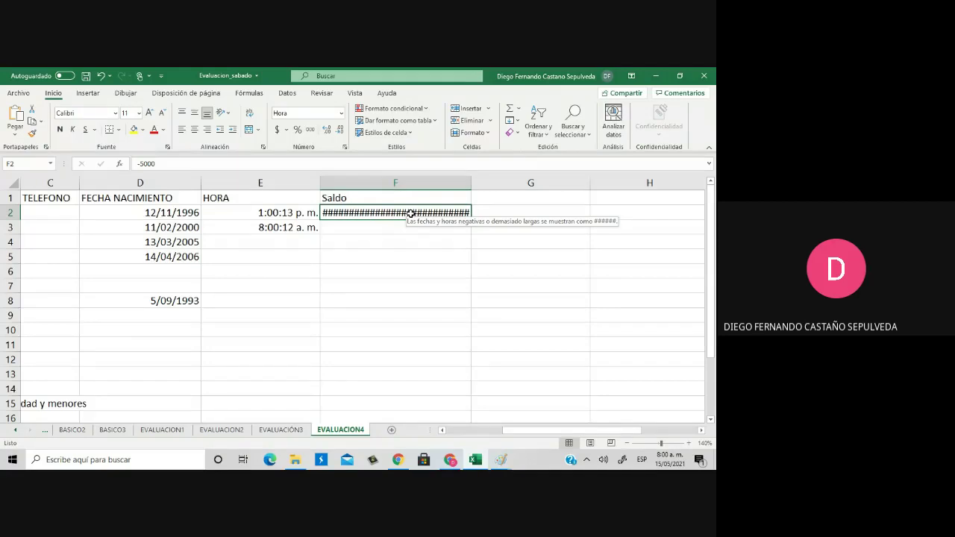
Check the stored value of F2 without changing it and apply the General number format to the cell
click(152, 163)
drag(153, 163, 138, 163)
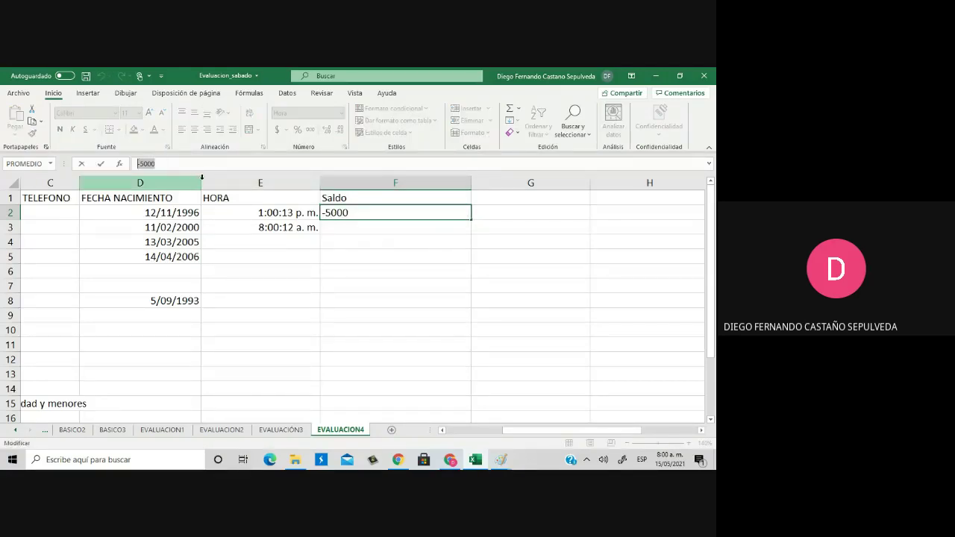
key(Escape)
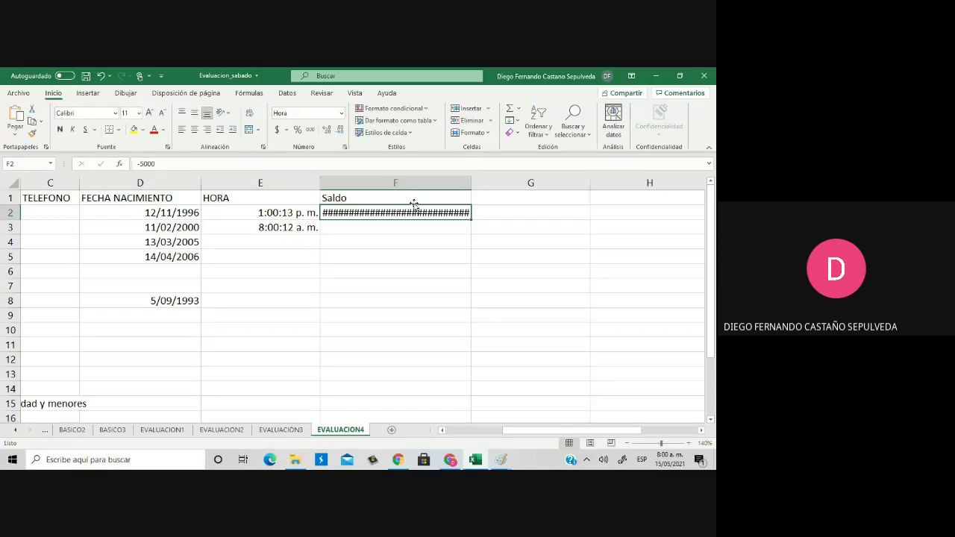
click(340, 113)
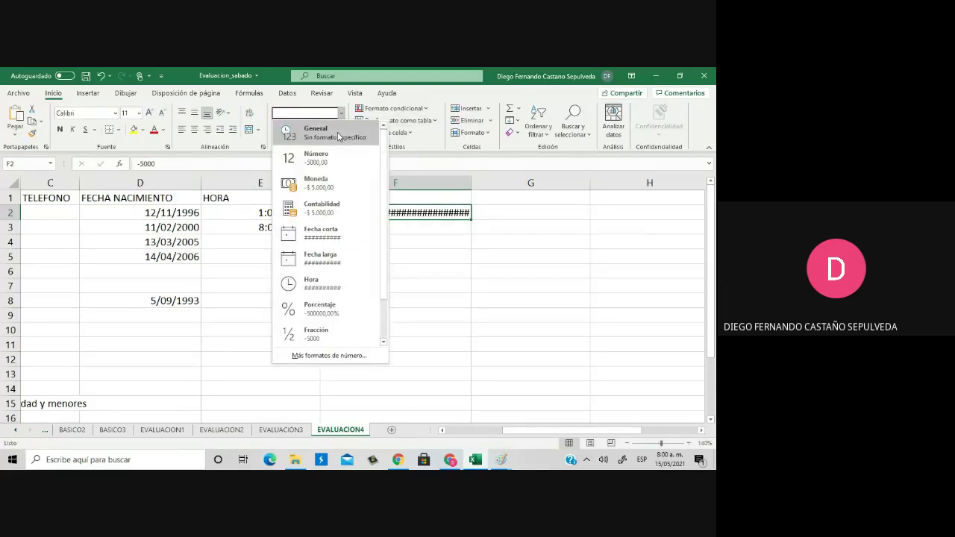
click(336, 136)
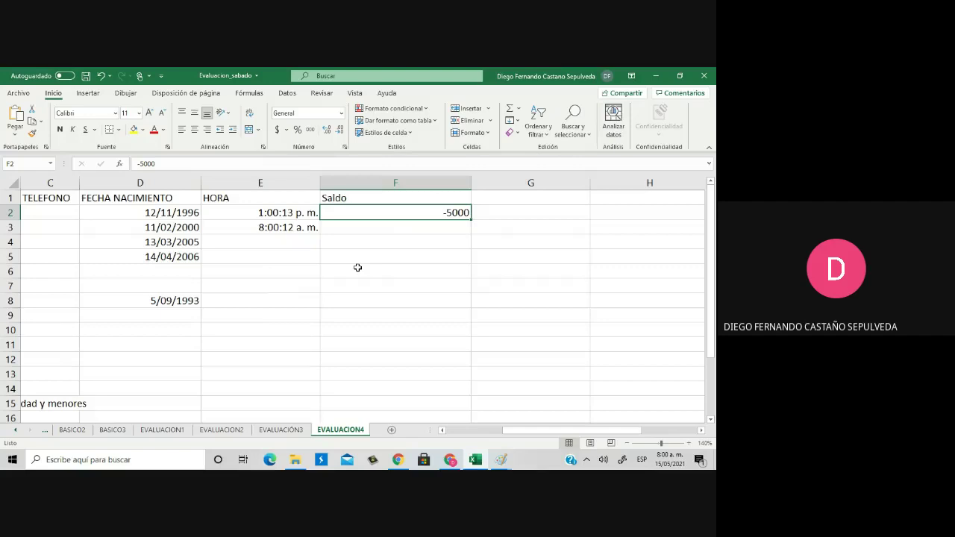
Enter 12344 in cell F3 and apply the General number format to it
key(Down)
text(123)
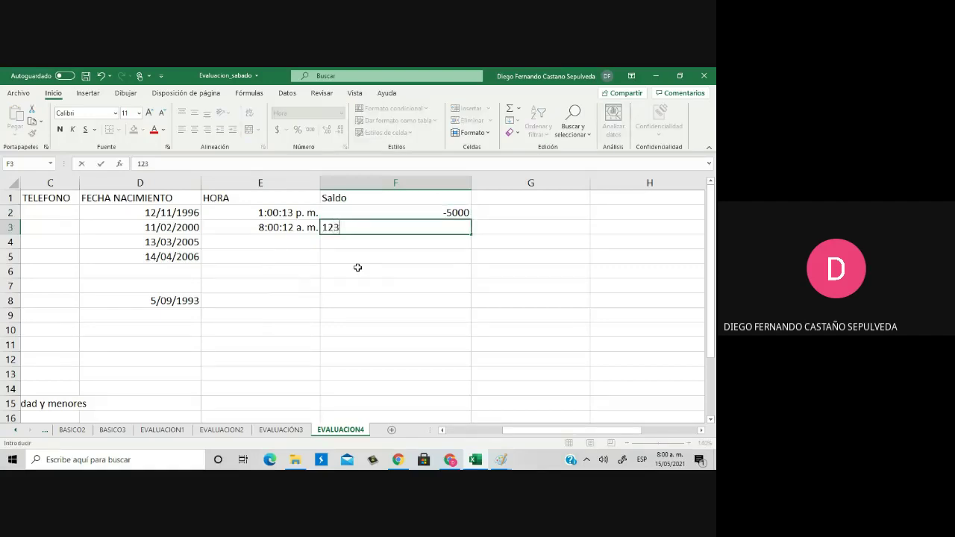
key(Return)
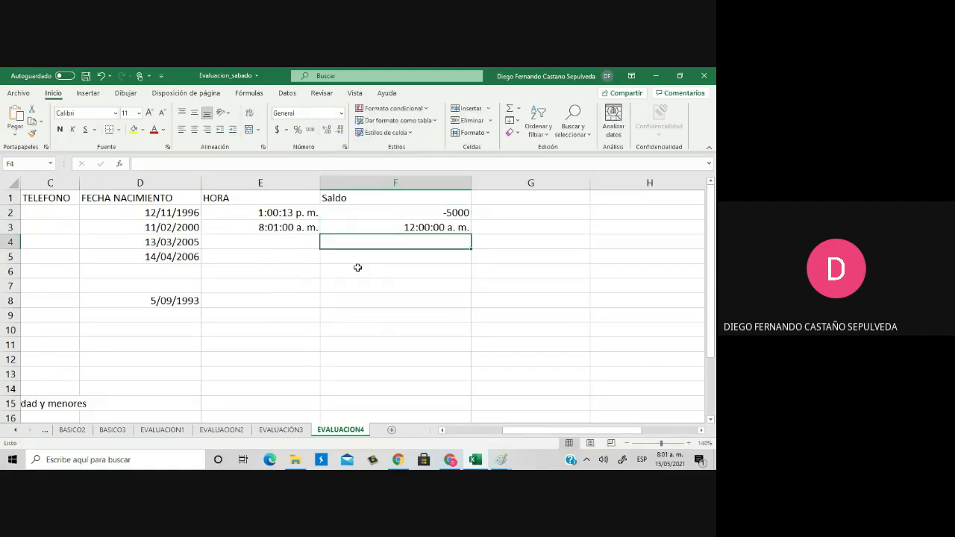
key(Up)
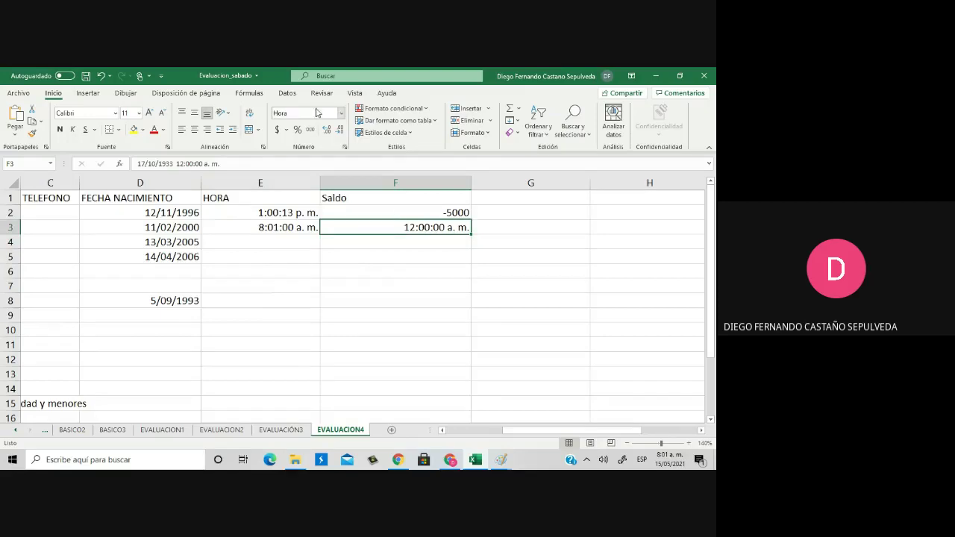
click(340, 112)
click(325, 132)
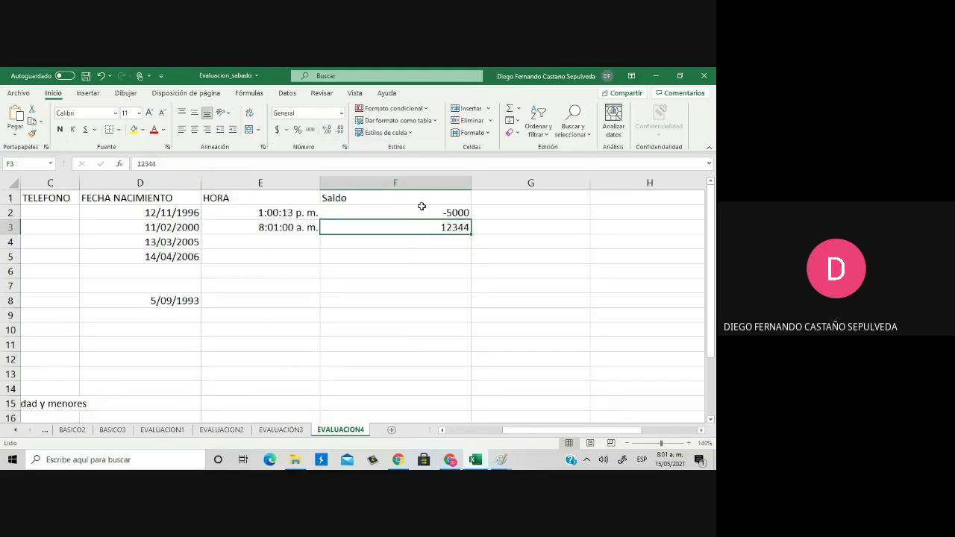
Format F2:F8 as Contabilidad with 2 decimal places and no currency symbol
drag(421, 210, 424, 300)
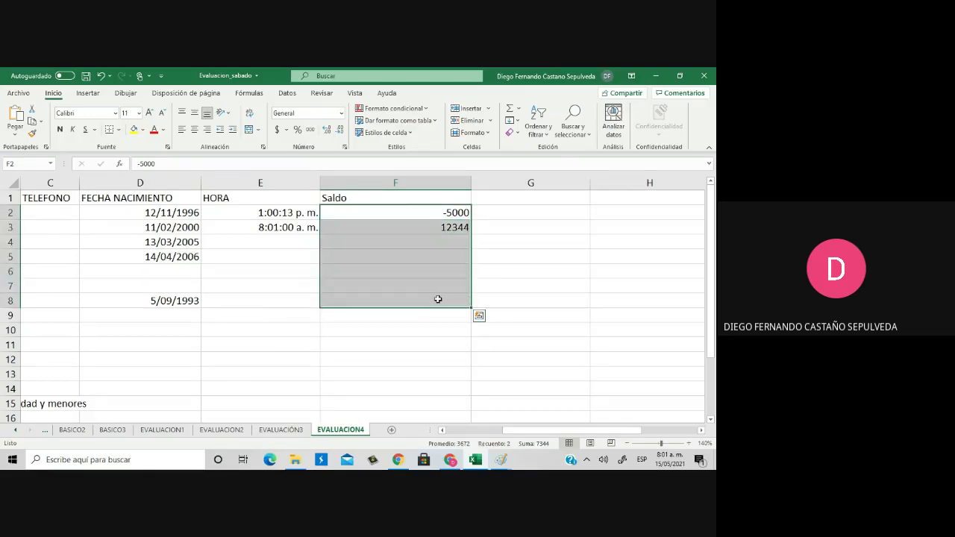
click(344, 147)
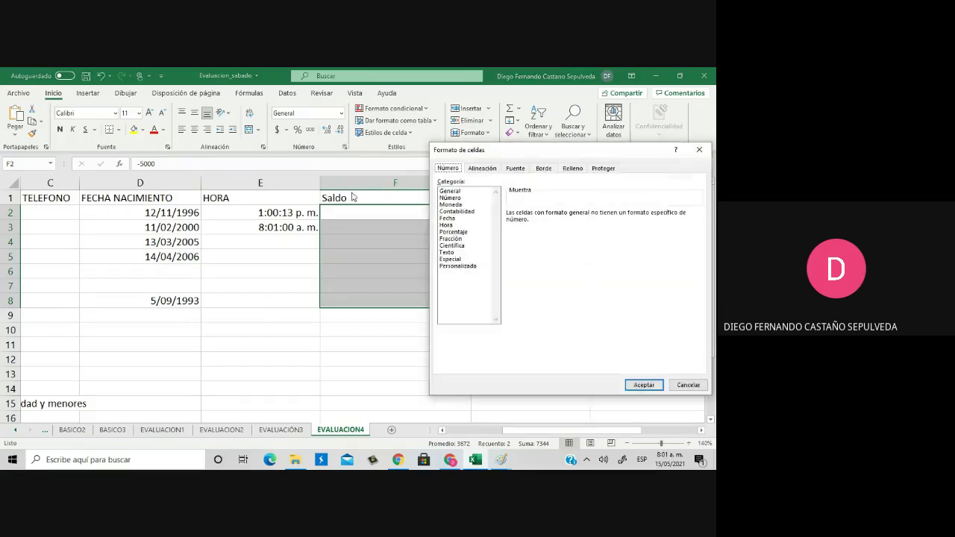
click(463, 205)
click(463, 211)
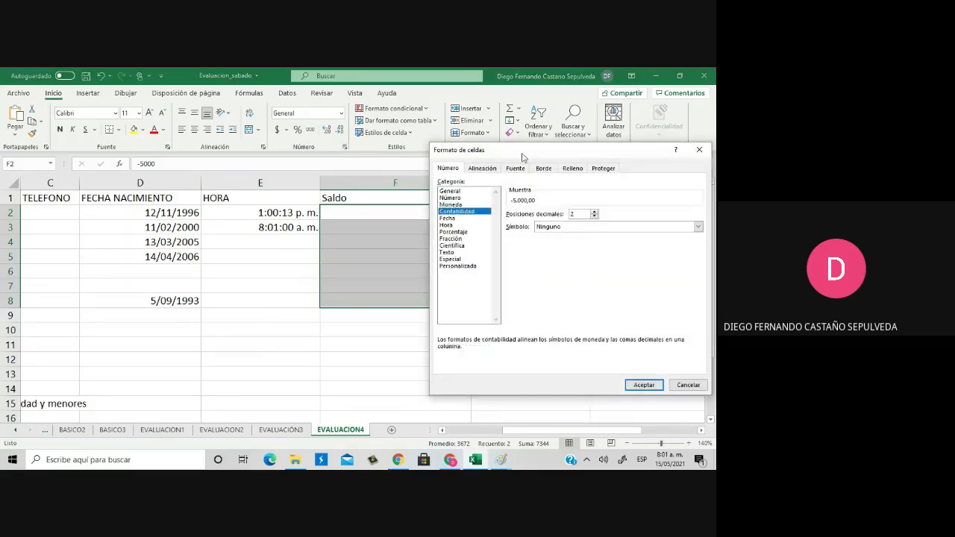
drag(524, 155, 132, 146)
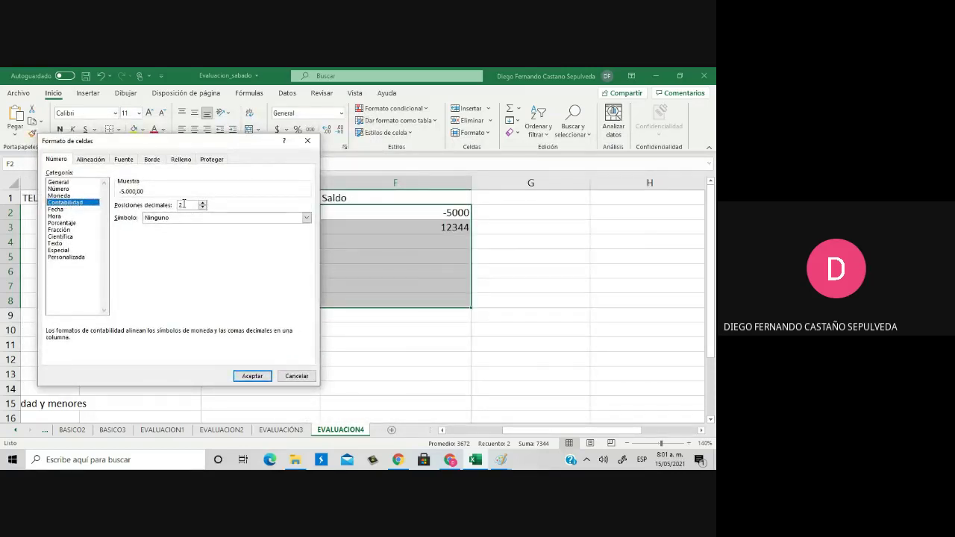
click(256, 376)
click(547, 320)
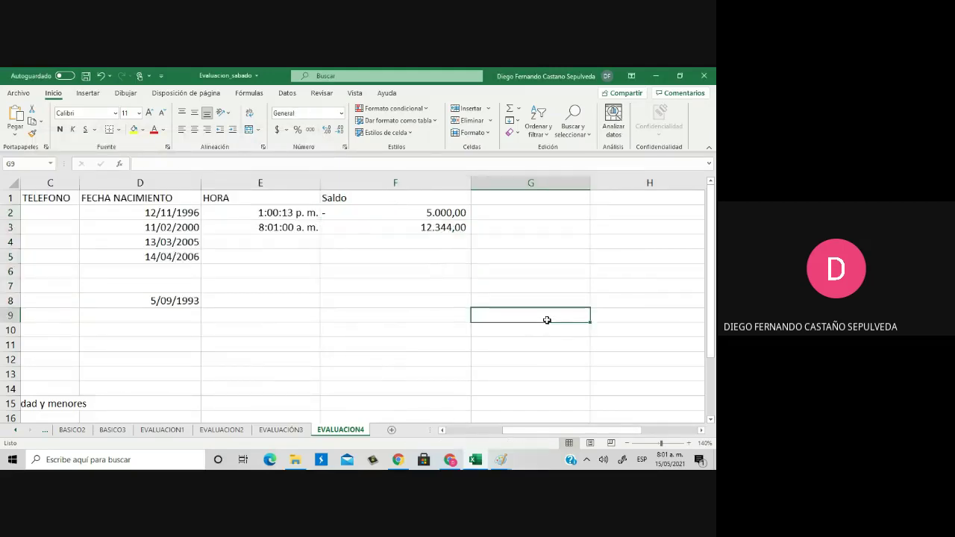
click(433, 216)
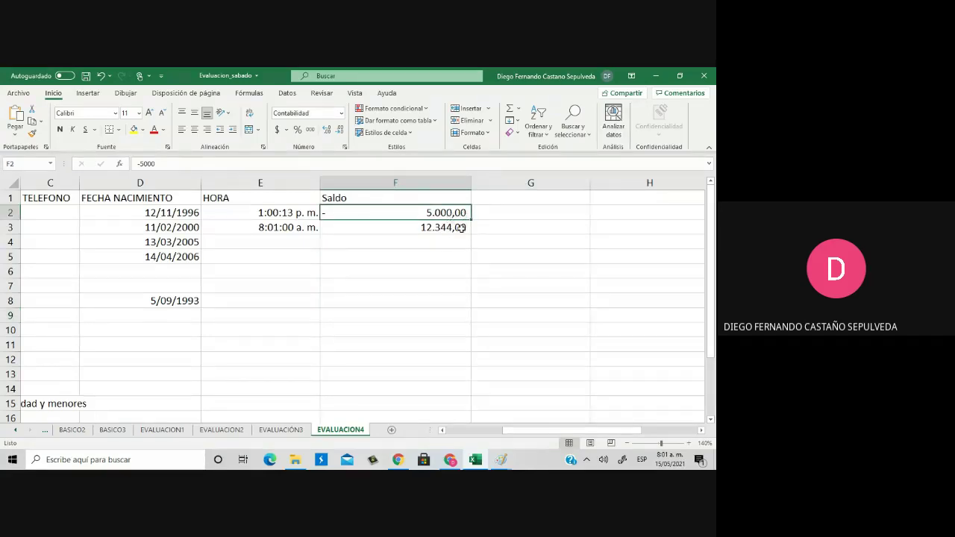
click(445, 253)
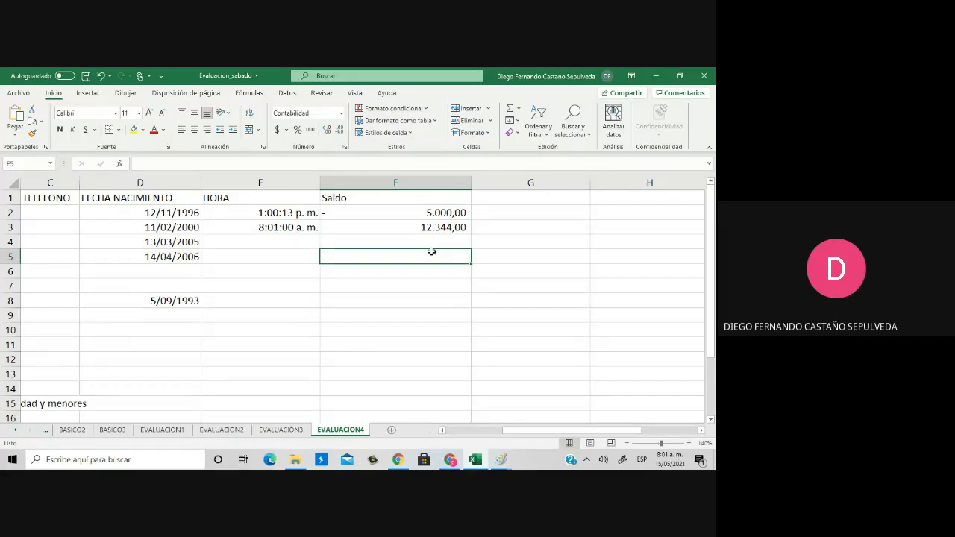
Format F2:F3 as Moneda with the $ symbol, 2 decimal places and negative numbers in red with a minus sign
mouse_move(423, 215)
mouse_down()
mouse_move(424, 238)
mouse_move(424, 230)
mouse_up()
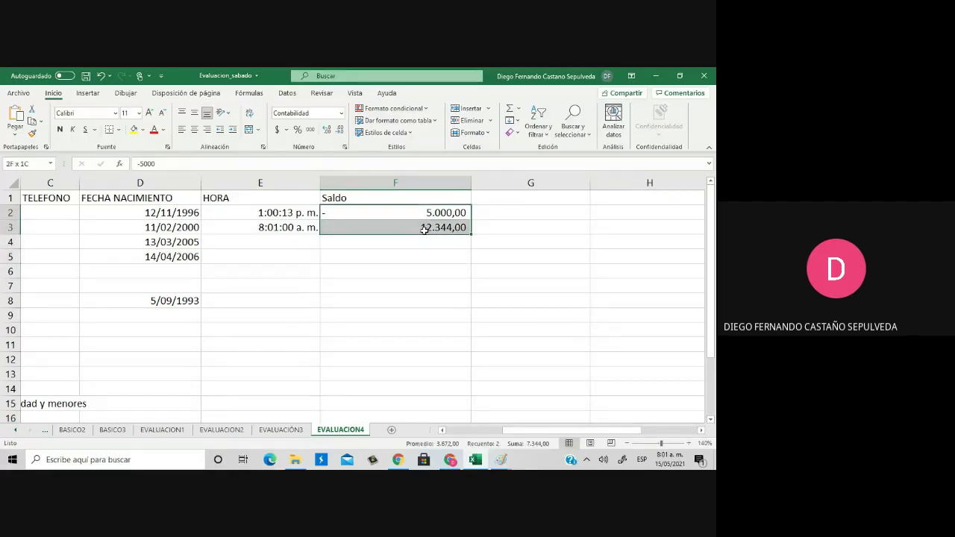
click(341, 113)
click(473, 414)
click(345, 147)
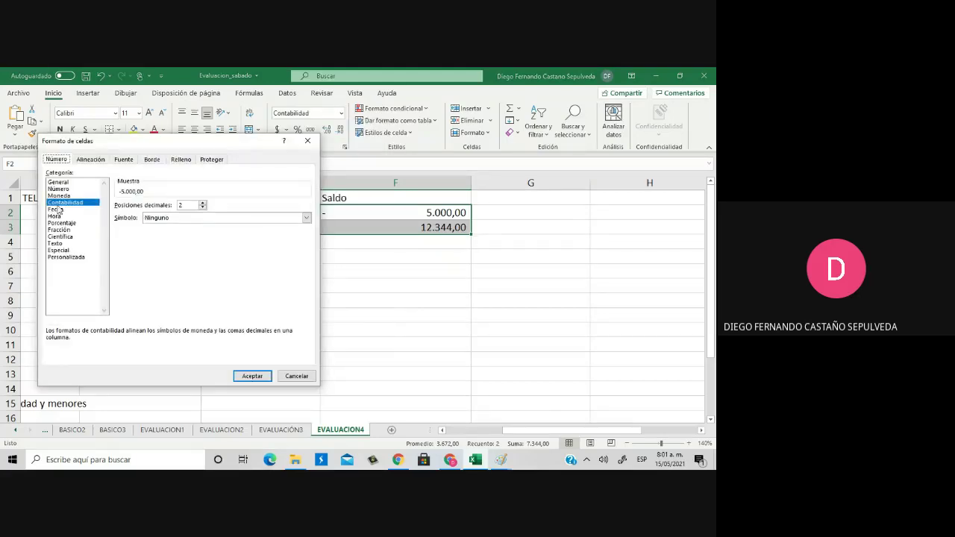
click(66, 196)
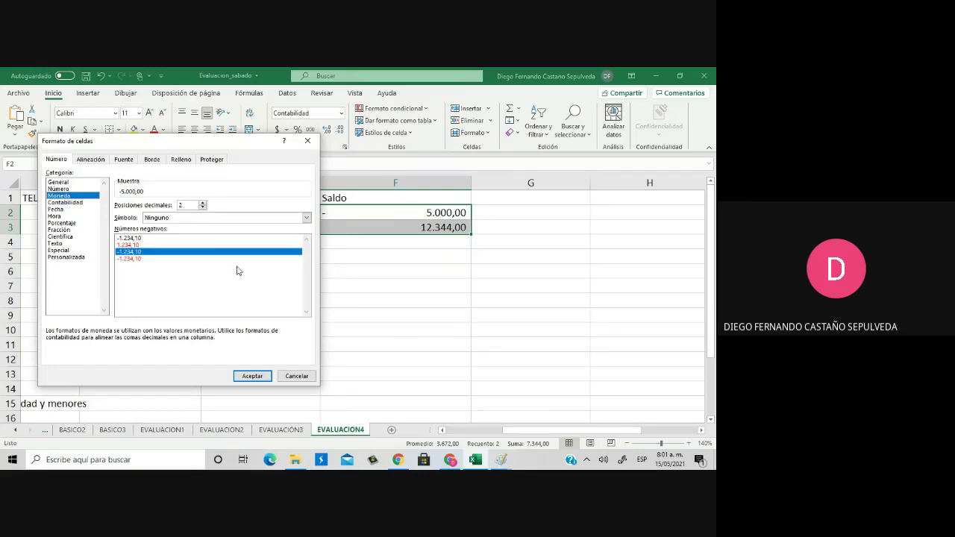
click(221, 218)
click(218, 234)
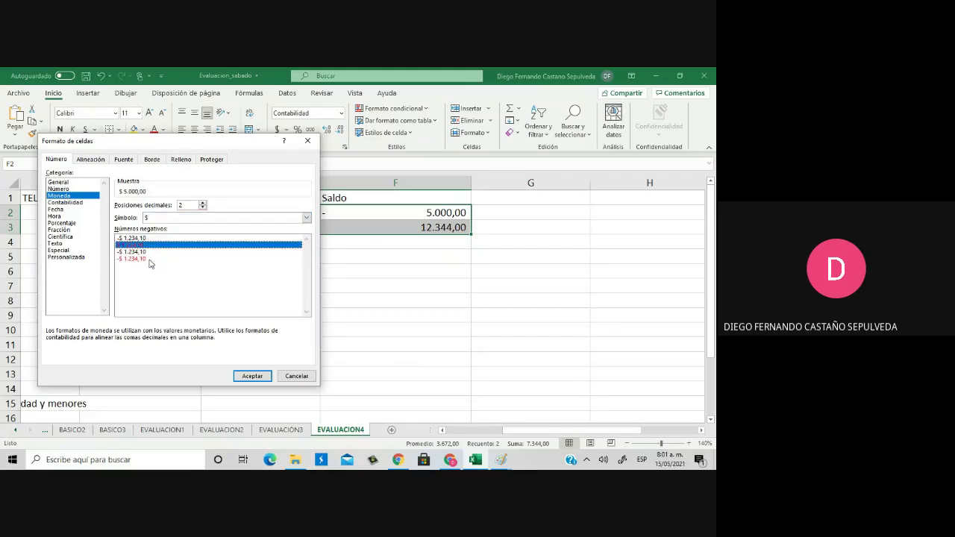
click(150, 260)
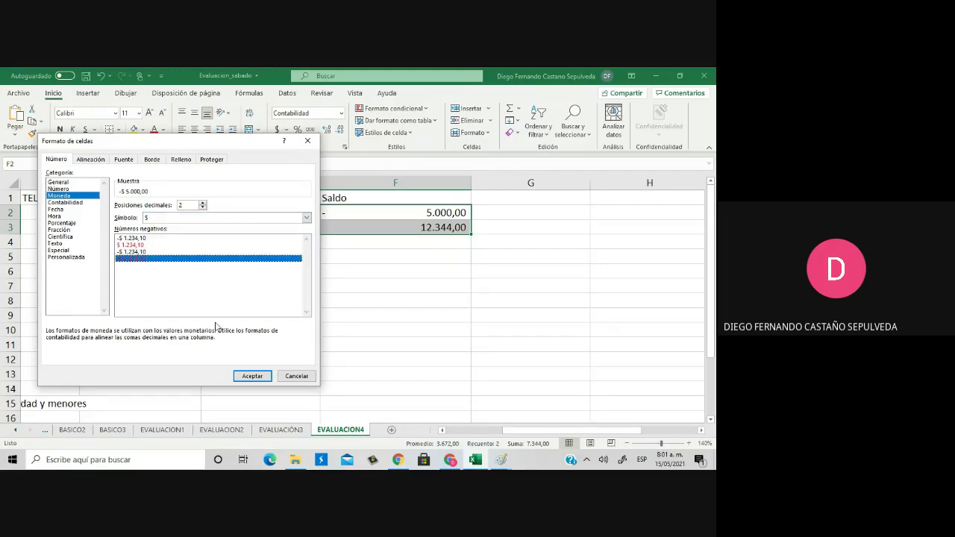
click(252, 376)
click(407, 295)
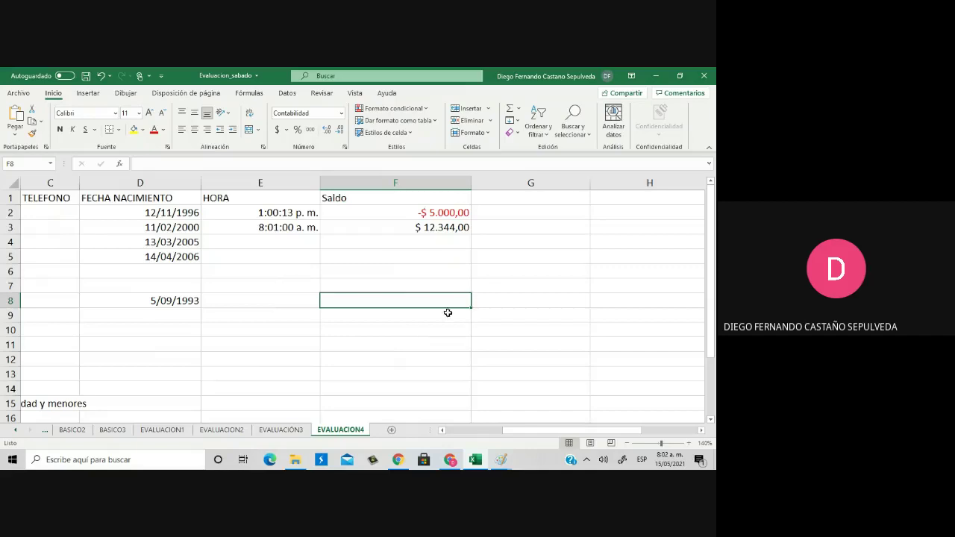
Reset the Saldo cells F2:F8 to the General number format
click(423, 271)
click(422, 255)
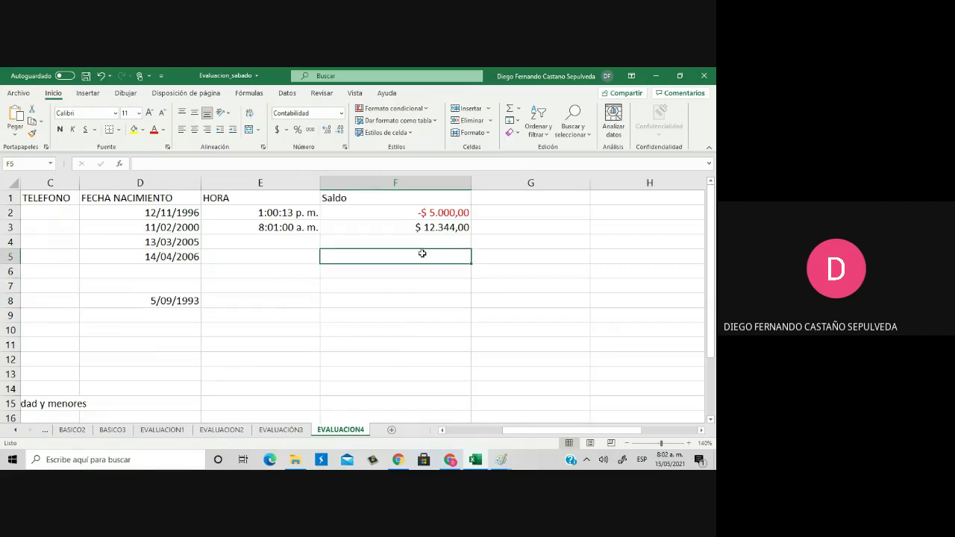
click(393, 200)
click(391, 216)
drag(386, 213, 386, 303)
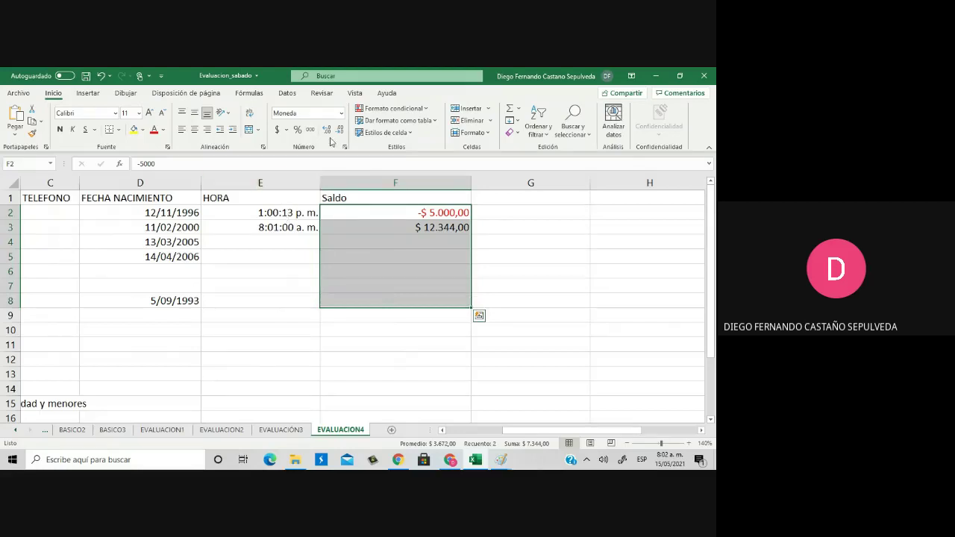
click(340, 113)
click(317, 132)
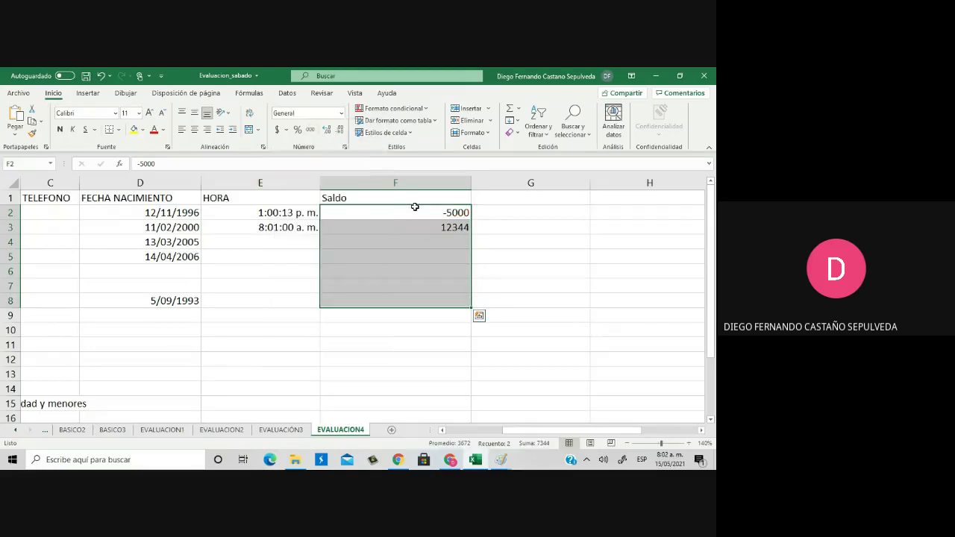
Clear the sample values from the Saldo cells F2:F8 and the HORA cells E2:E6
key(Delete)
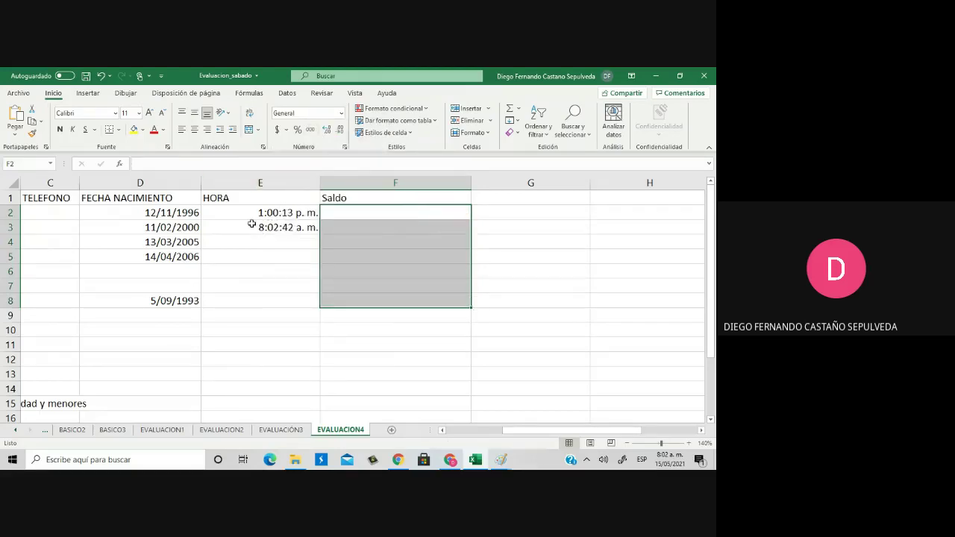
drag(230, 218, 243, 276)
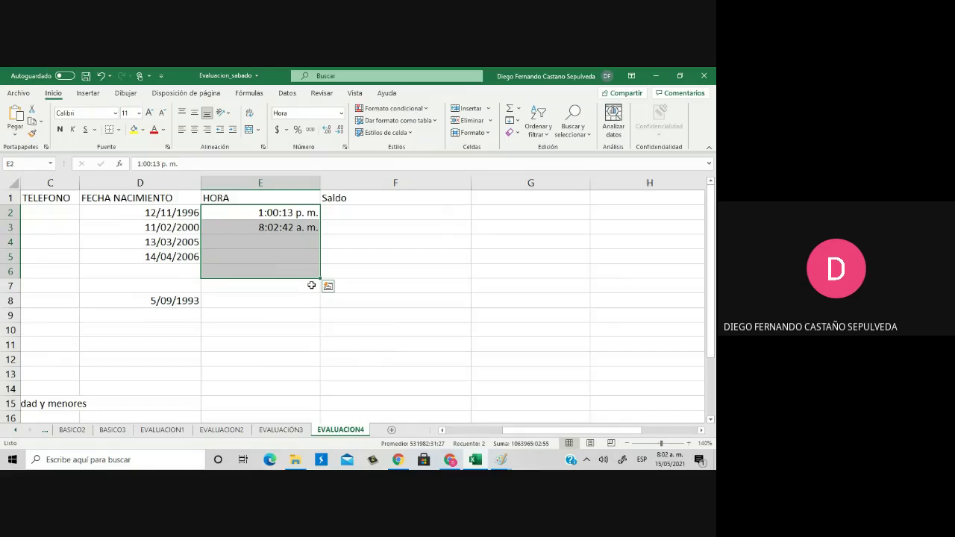
key(Delete)
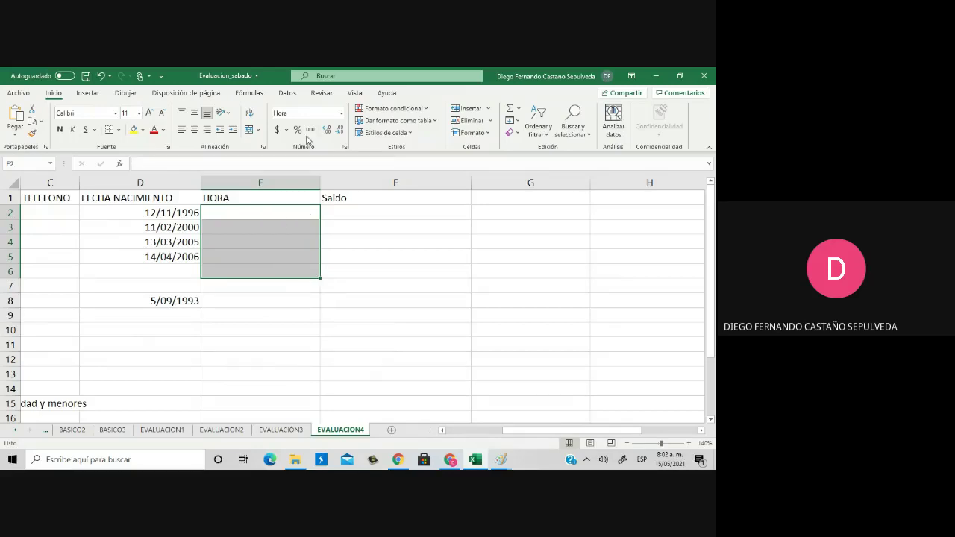
Reset the HORA cells E2:E6 to the General number format
click(341, 113)
click(321, 133)
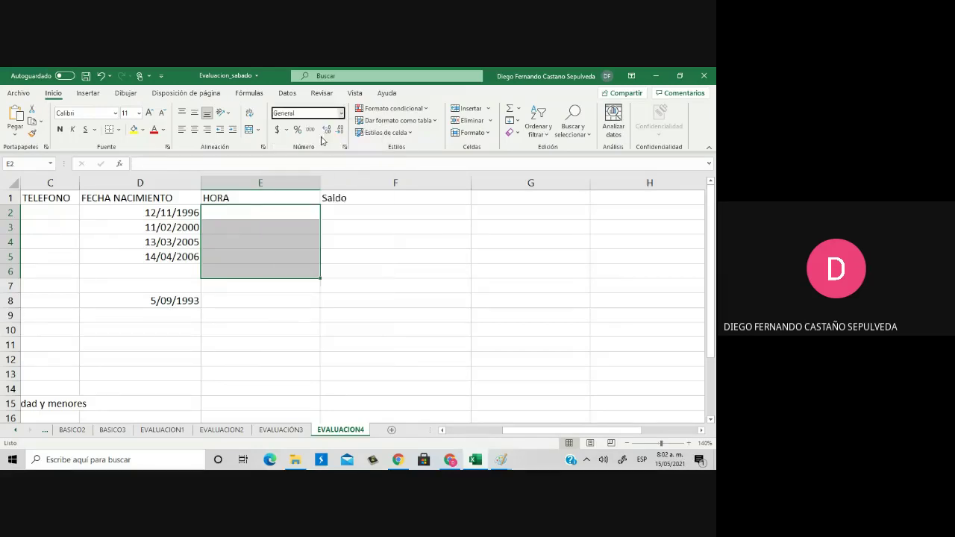
click(371, 232)
click(282, 215)
click(358, 223)
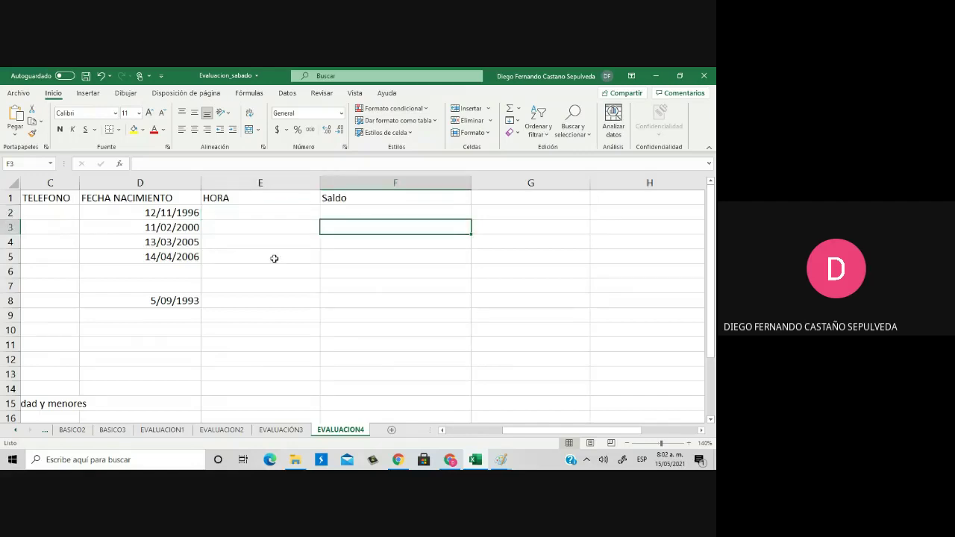
Enter the instruction "Formatear las celdas de hora con el formato am/pm" in cell A17
click(473, 419)
click(475, 431)
drag(475, 431, 469, 432)
scroll(149, 375, down, 1)
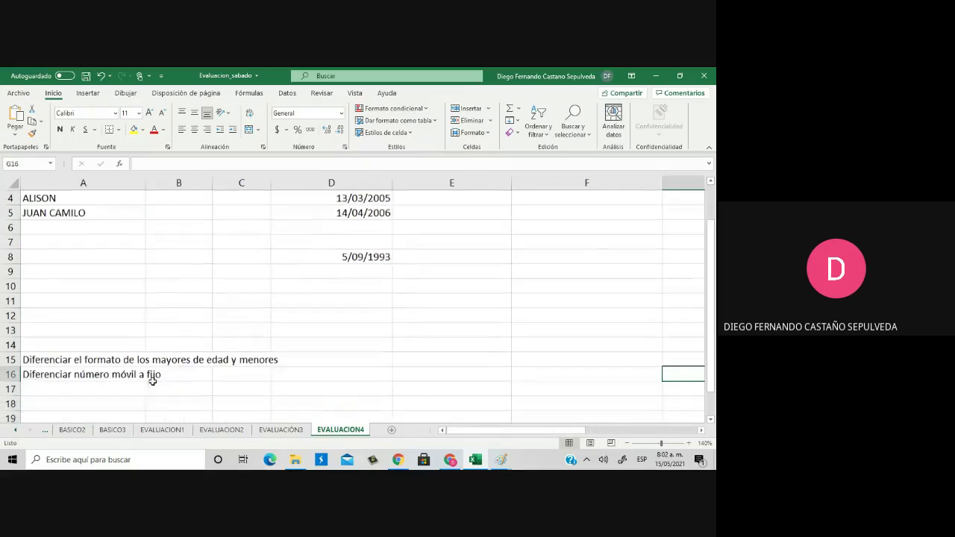
click(66, 388)
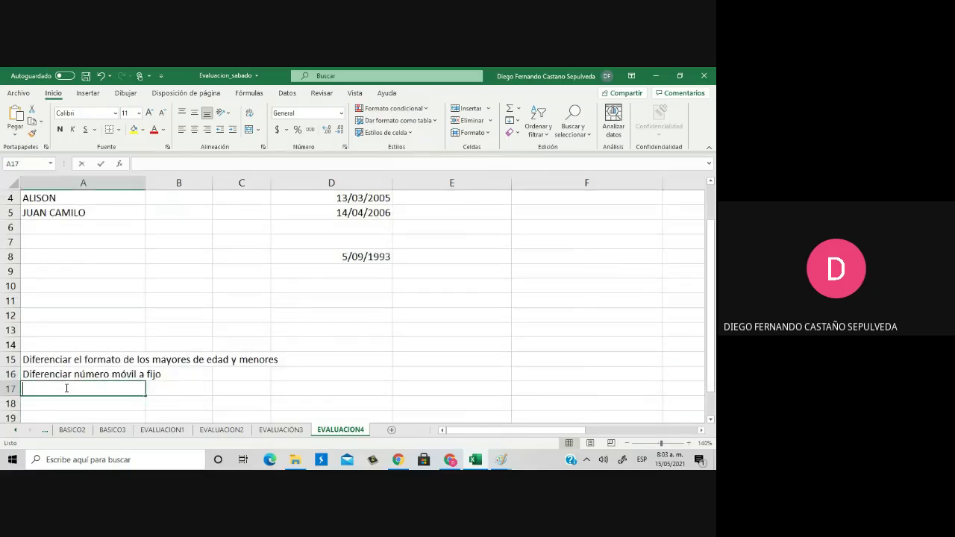
text(Formatear)
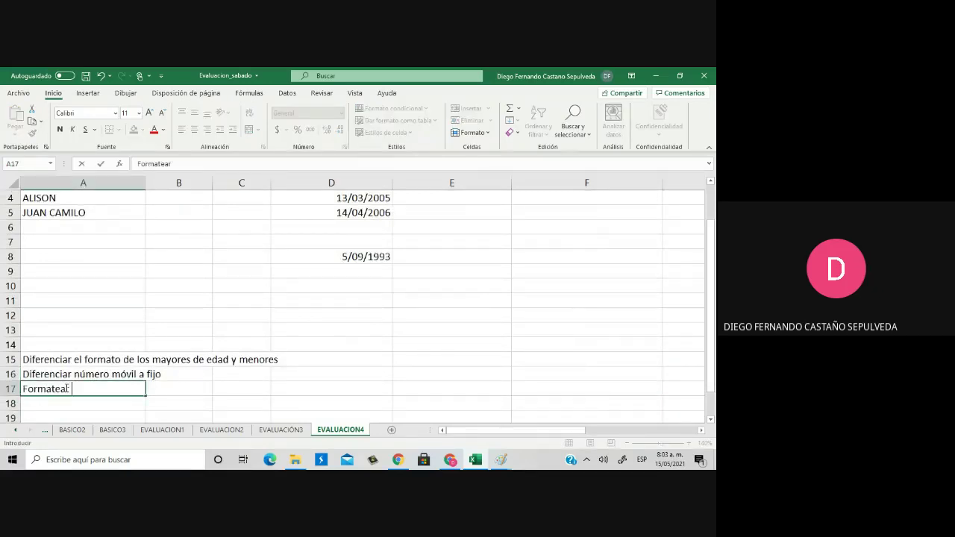
text( las cel)
text(as)
key(BackSpace)
key(BackSpace)
key(BackSpace)
text(das de h)
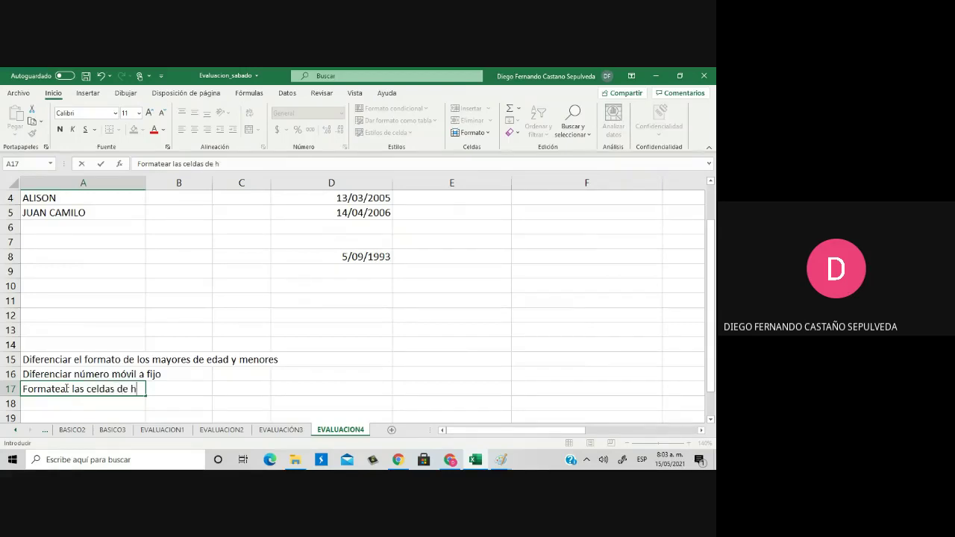
text(ora con el formato a)
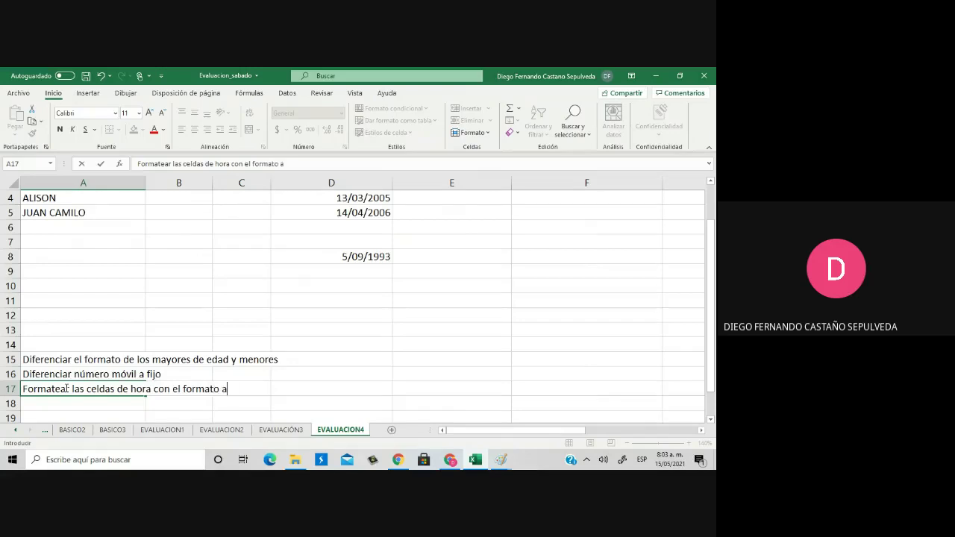
text(m/pm)
key(Return)
Enter the instruction "Formatear las celdas del Saldo con valores inferiores a Cero color rojo" in cell A18
text(Formatear )
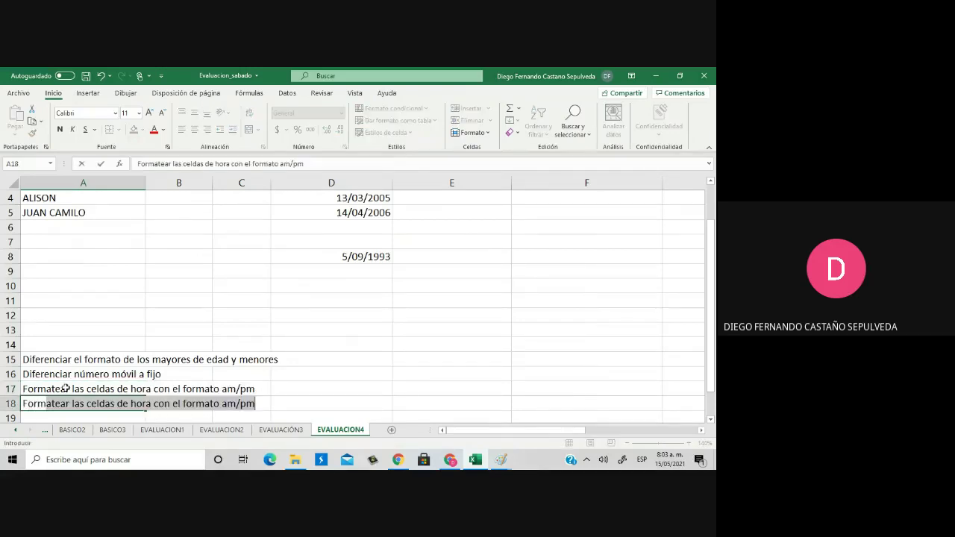
text(las ce)
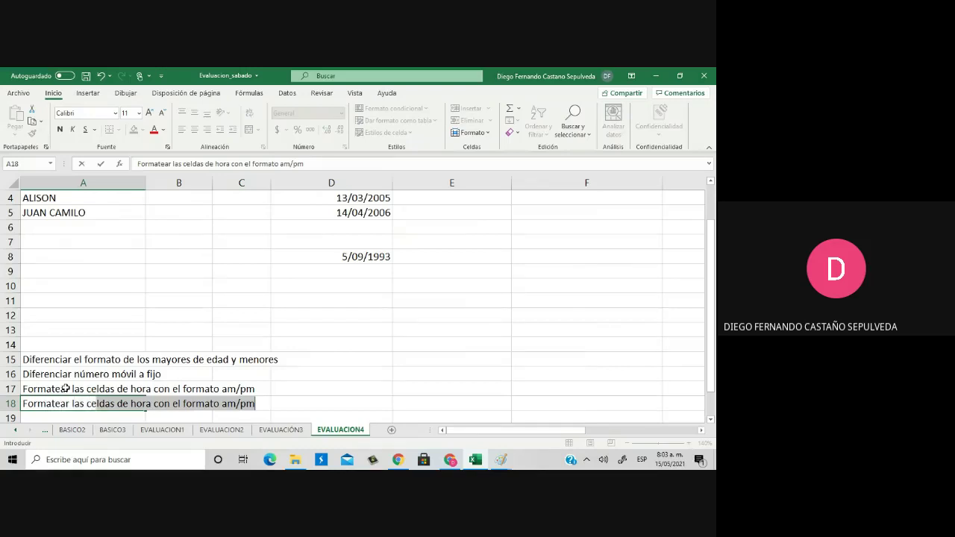
text(ldas del )
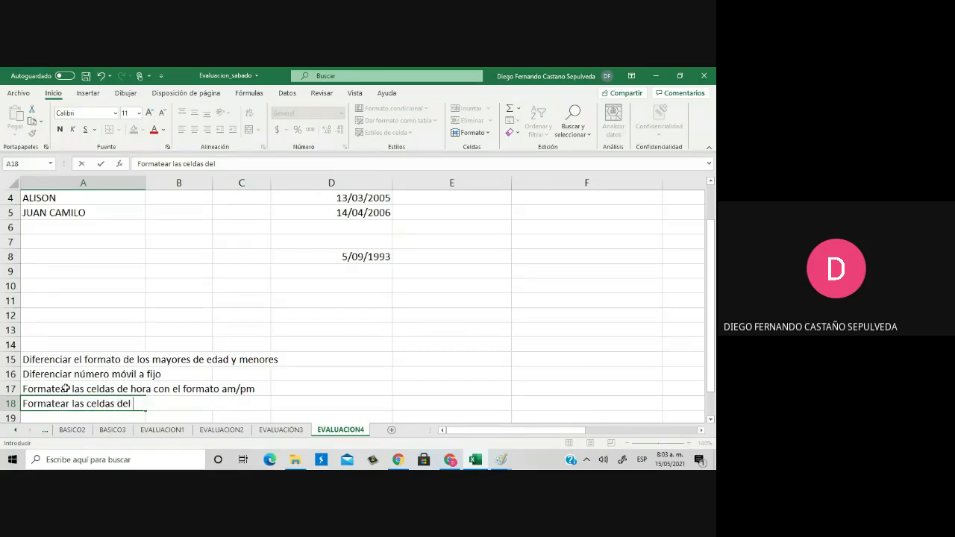
text(Saldo con valores)
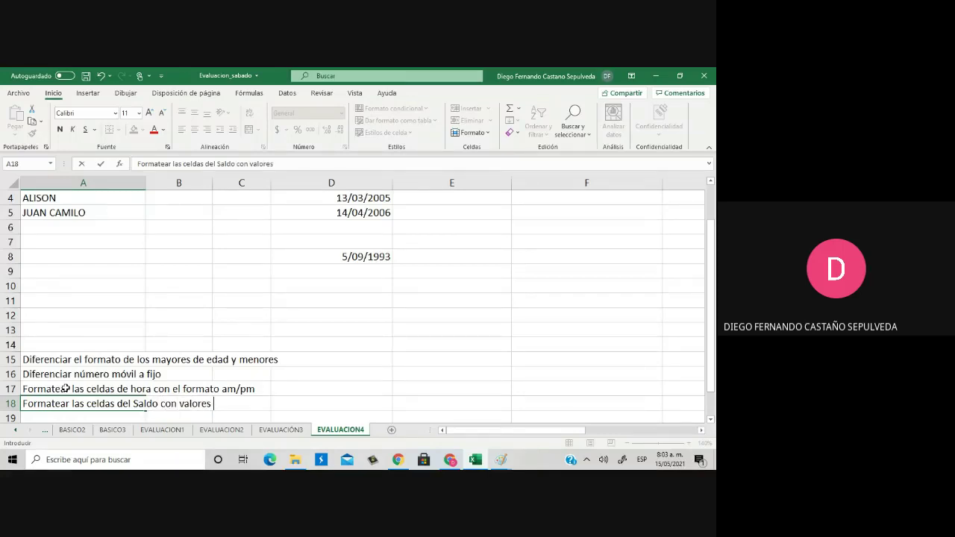
text( infore)
key(BackSpace)
key(BackSpace)
text(ores a Cero)
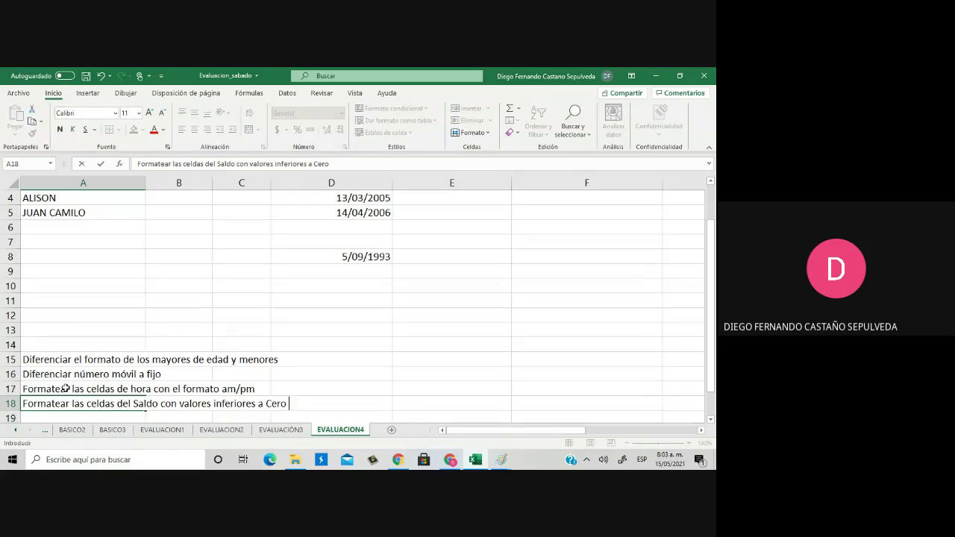
text( color rojo)
key(Return)
Append "y símbolo de moneda" to the end of the Saldo instruction in cell A18
click(65, 389)
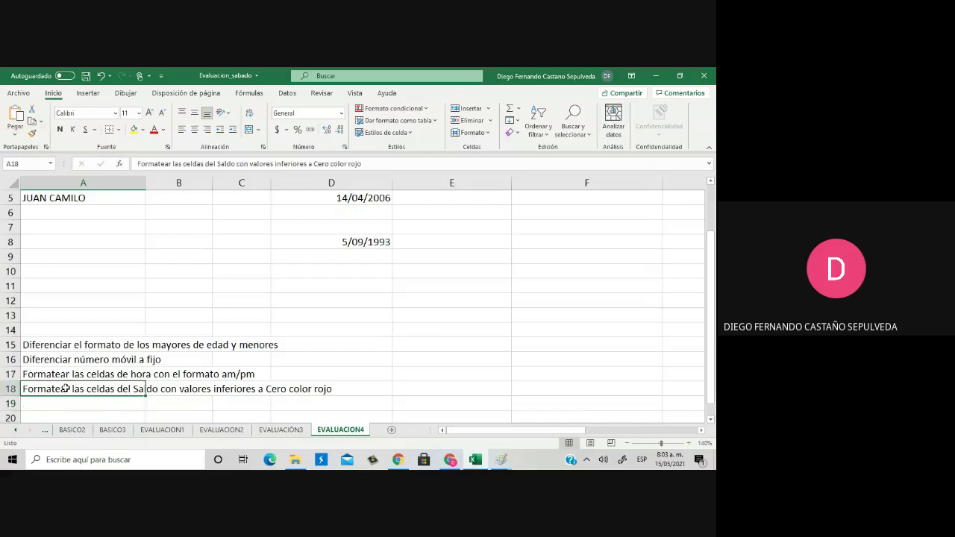
click(373, 164)
text(y s)
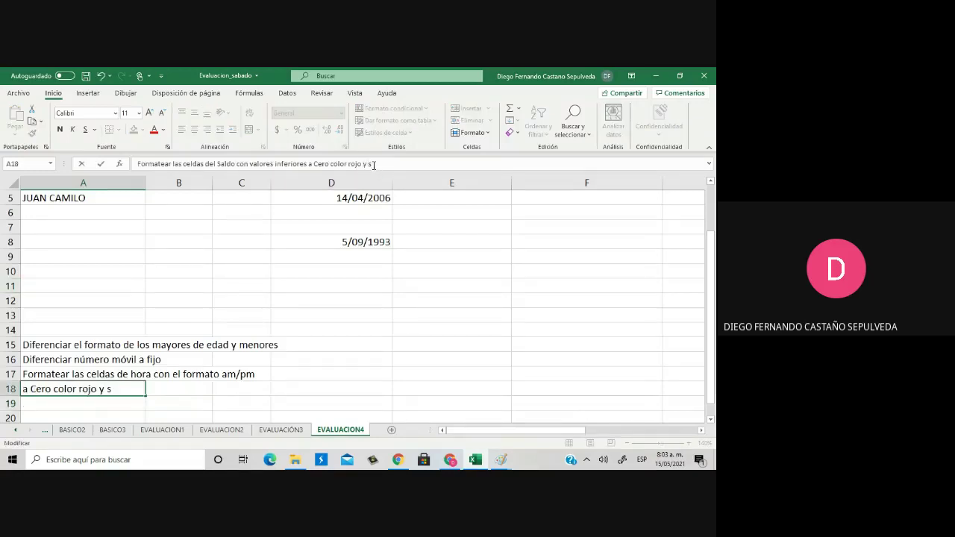
text(ímbolo de moneda)
key(Return)
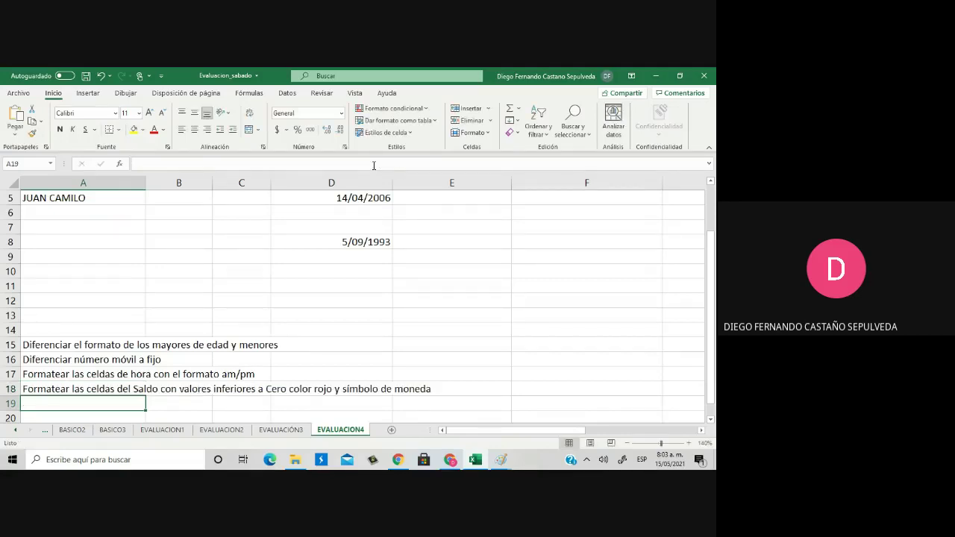
Delete the empty column H between the Saldo and FRACCIONES columns
scroll(493, 226, up, 2)
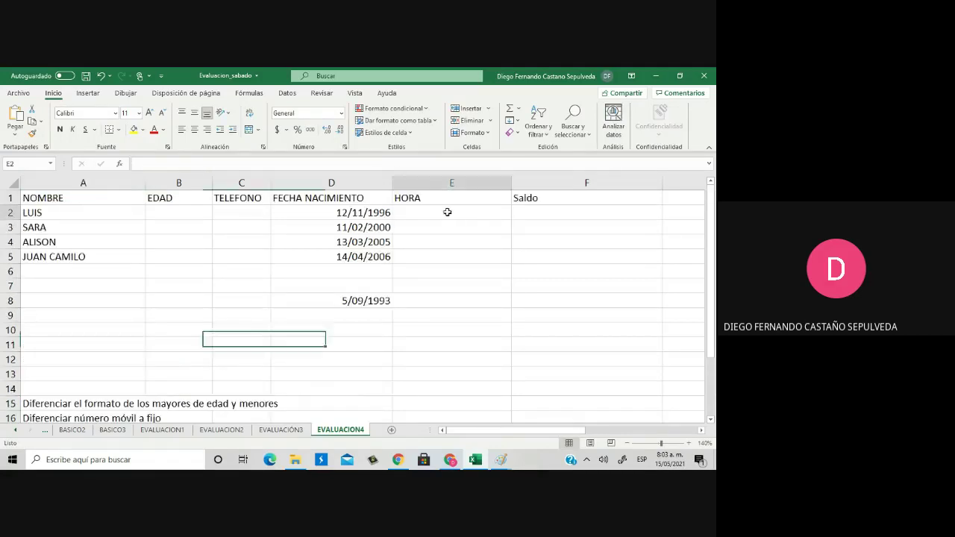
click(450, 212)
click(584, 200)
key(Right)
key(Right)
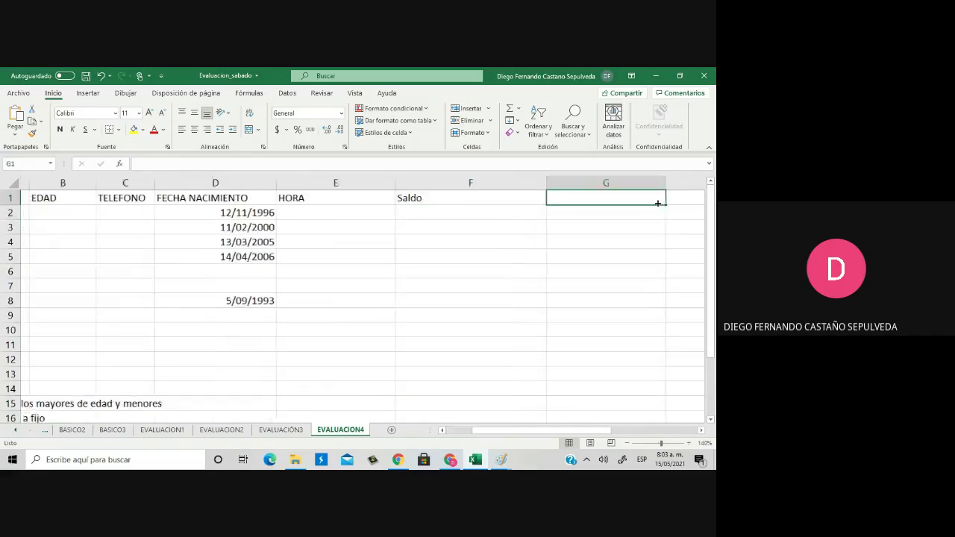
key(Left)
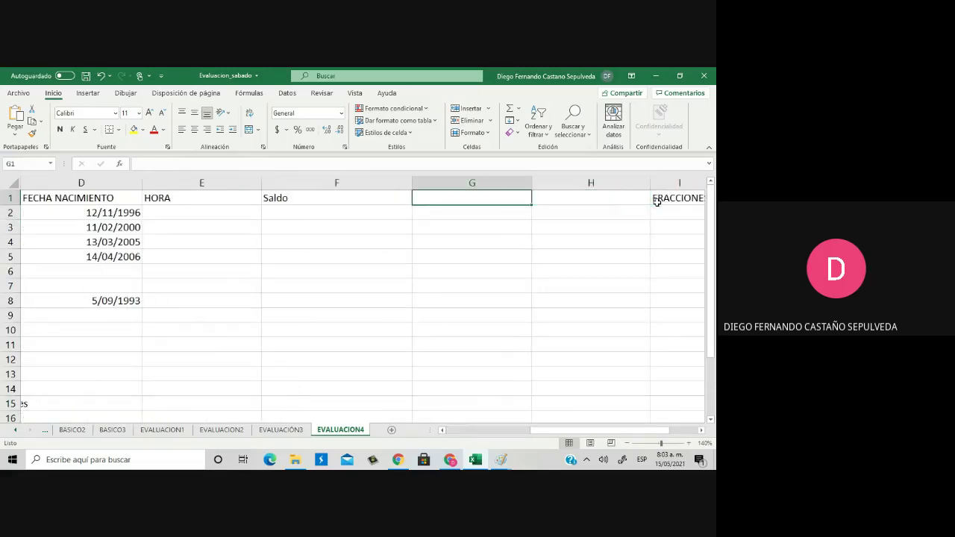
click(577, 182)
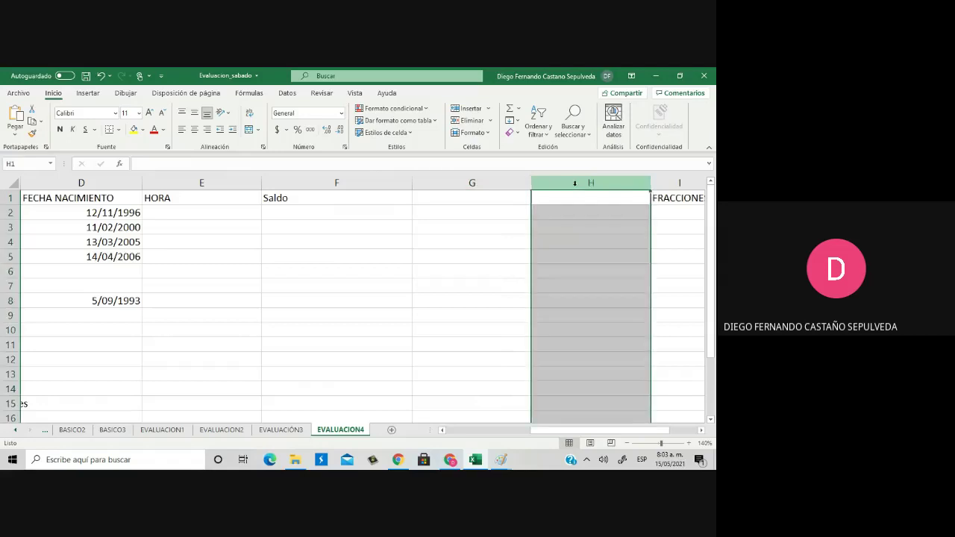
right_click(576, 187)
click(599, 288)
Move the FRACCIONES heading from H1 to G1, next to Saldo
click(457, 210)
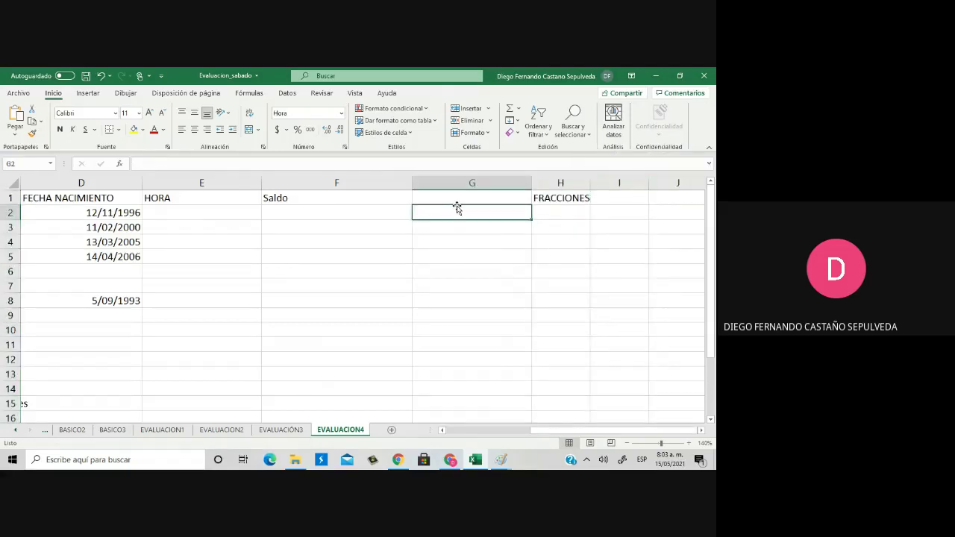
click(458, 197)
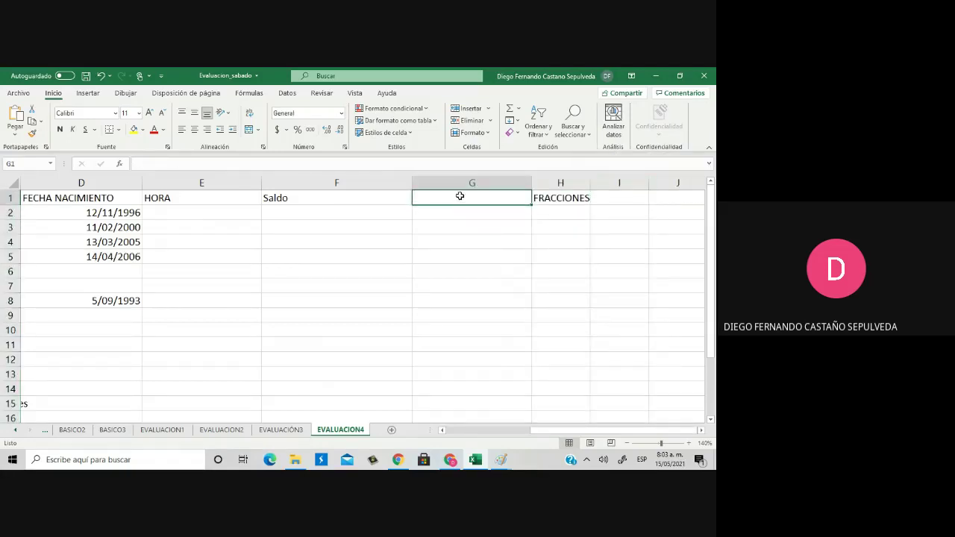
click(563, 203)
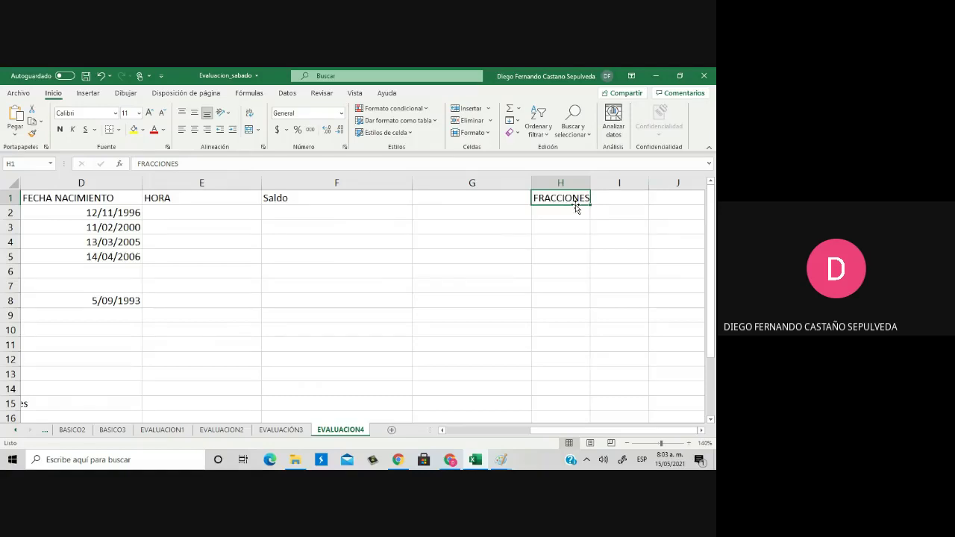
mouse_move(577, 208)
mouse_down()
mouse_move(573, 198)
mouse_move(563, 207)
mouse_up()
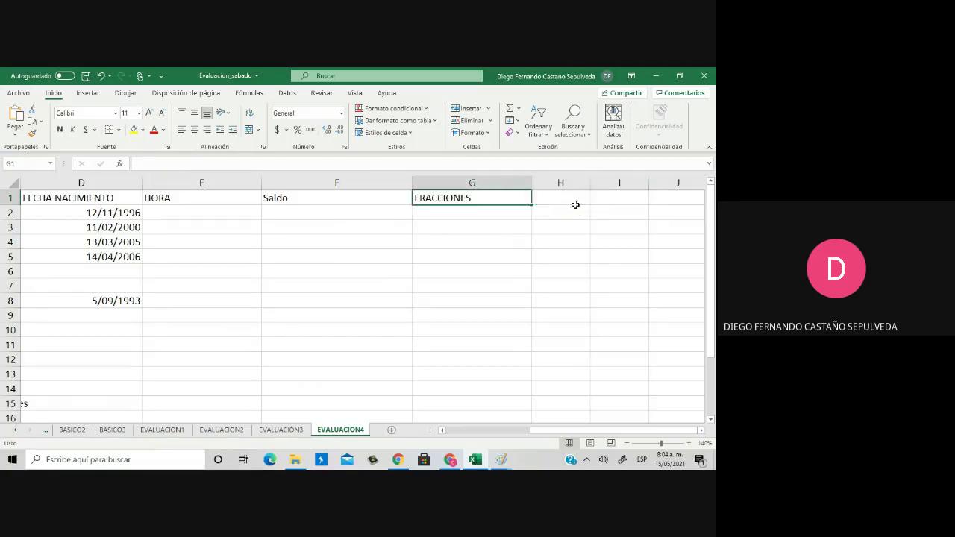
Auto-fit columns E and G to their headings and make column F slightly wider than its Saldo heading
click(432, 184)
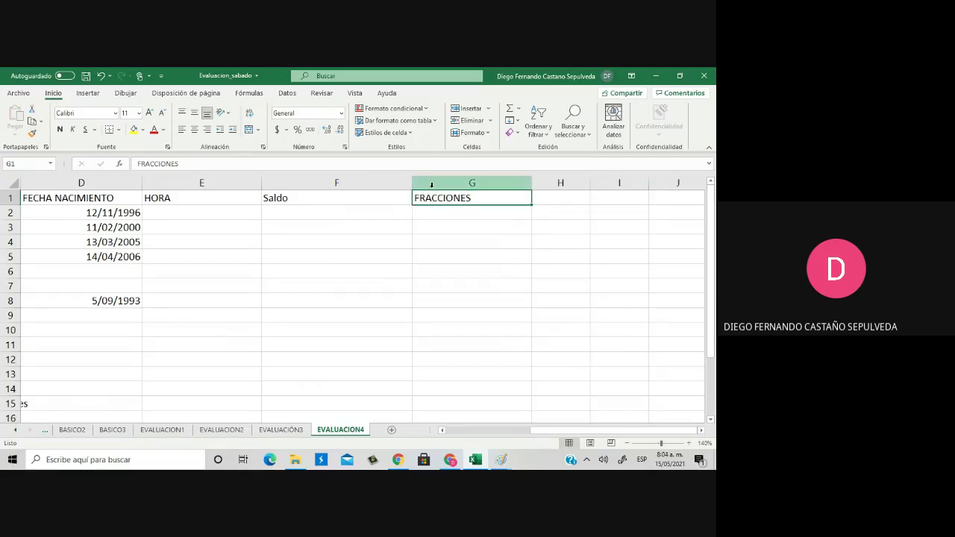
double_click(412, 186)
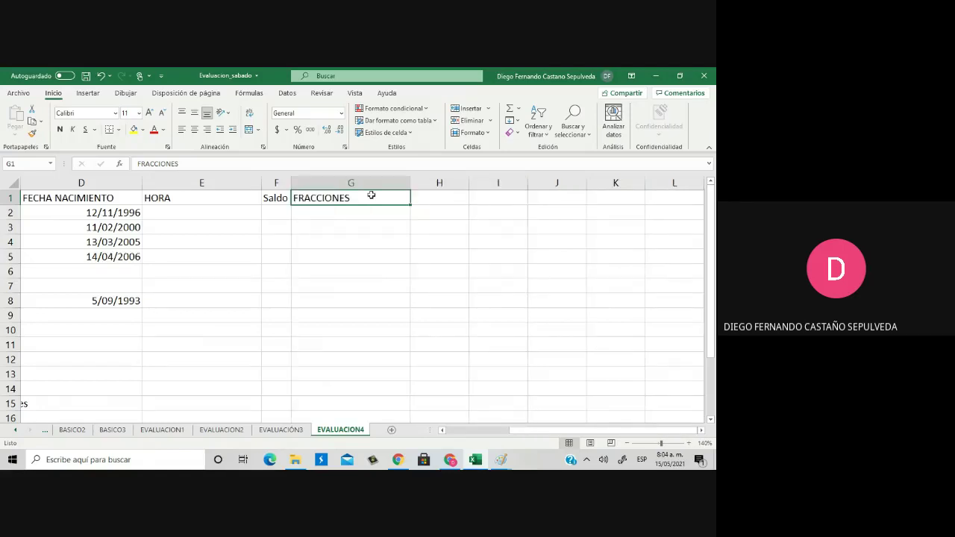
double_click(260, 181)
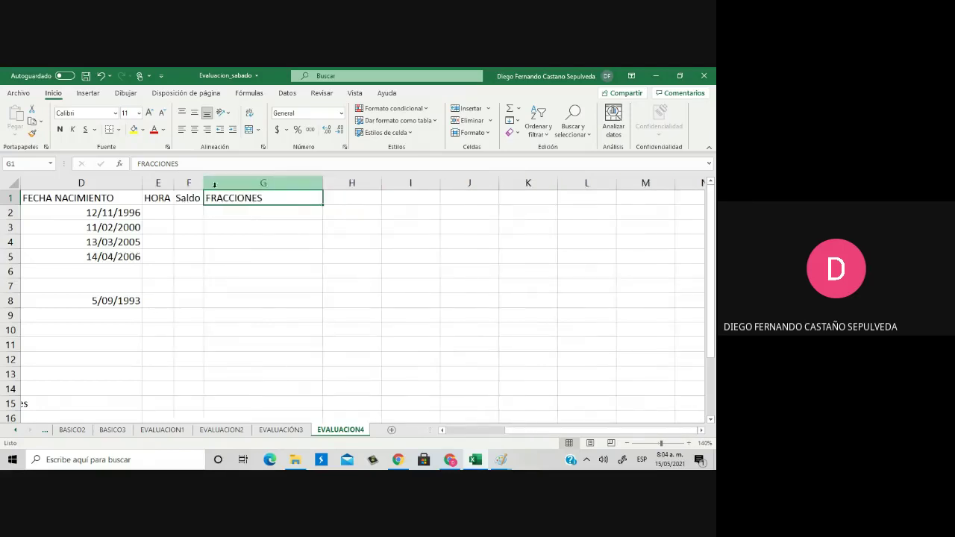
drag(203, 183, 227, 186)
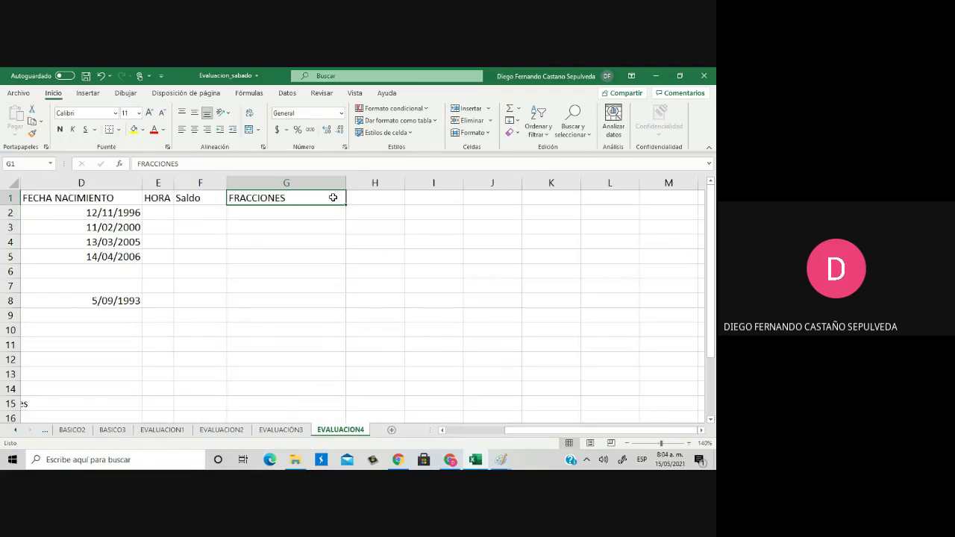
double_click(346, 183)
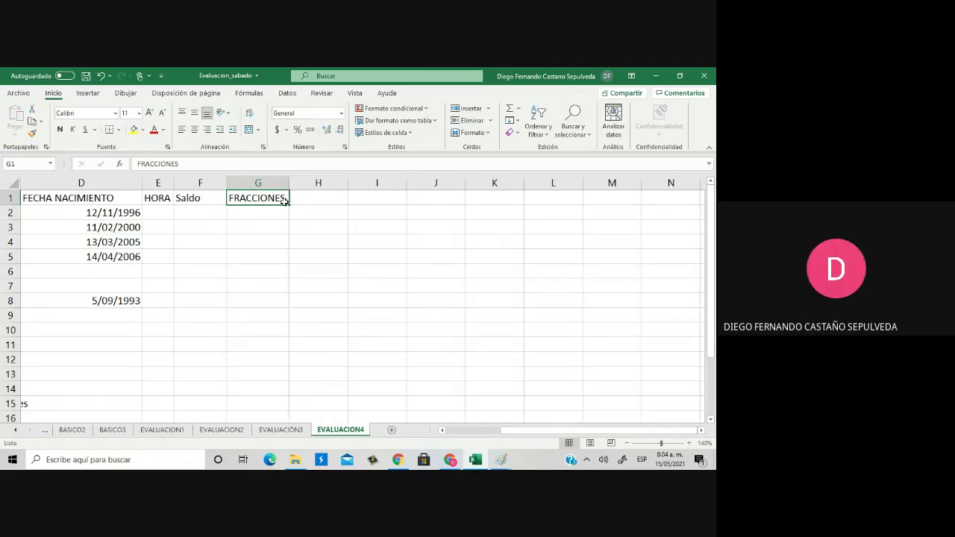
Enter the decimal 0,25 in cell G2 under the FRACCIONES heading
click(261, 224)
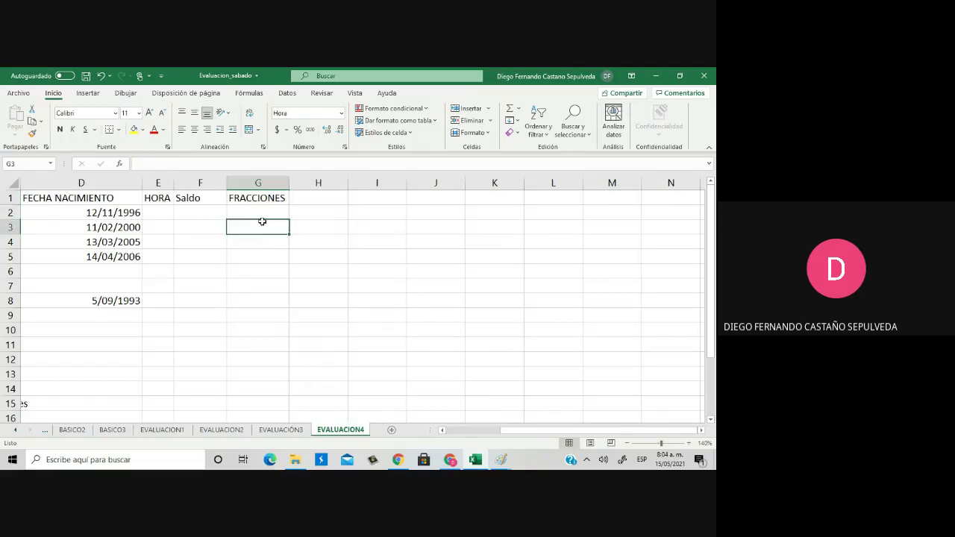
click(262, 215)
click(276, 192)
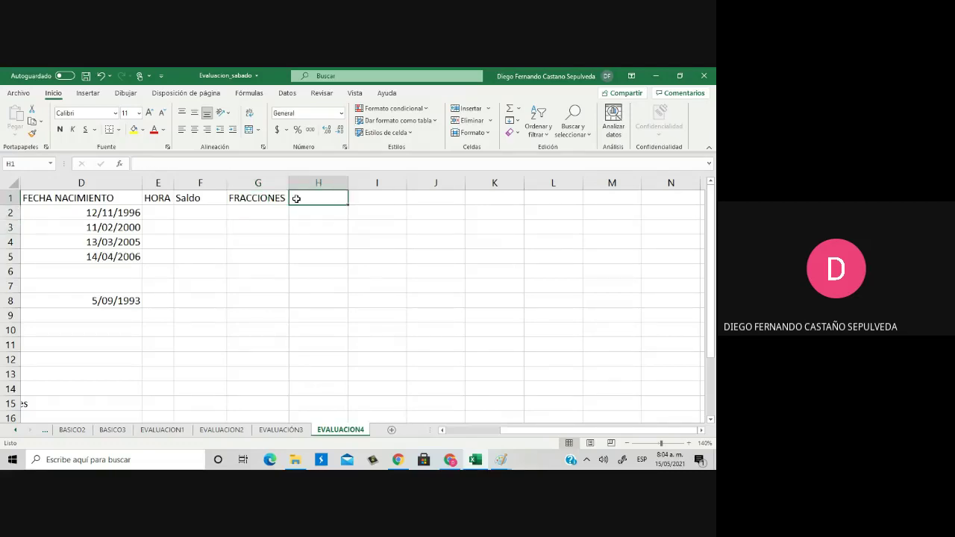
key(Down)
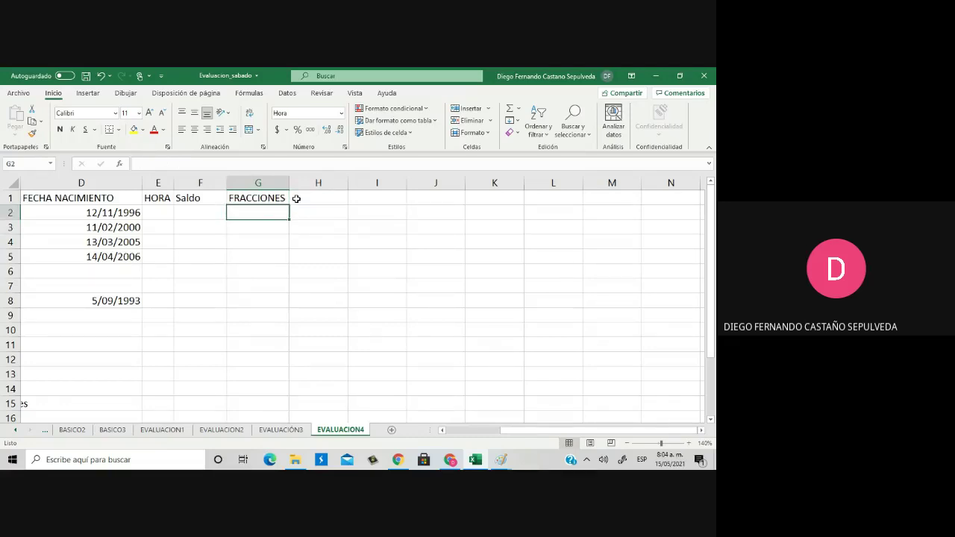
text(0)
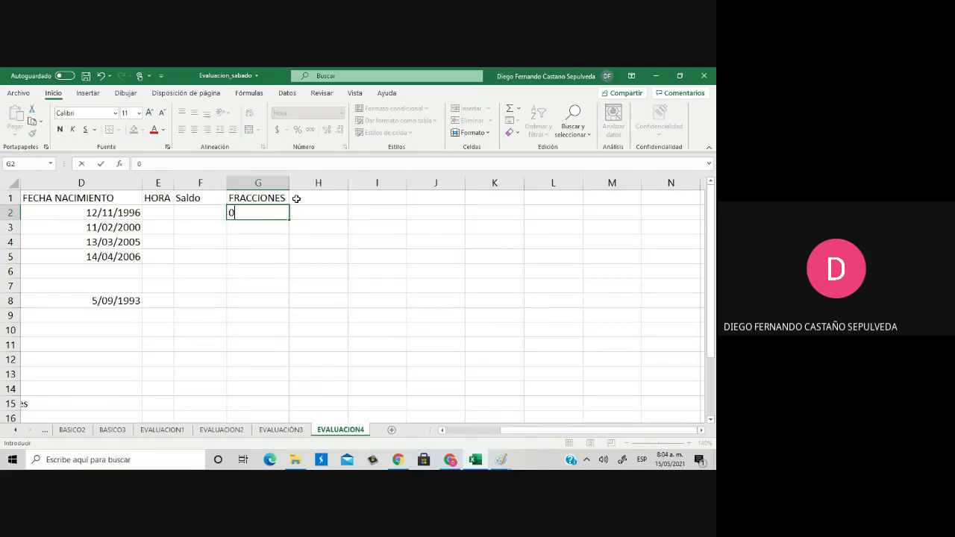
text(,25)
key(Return)
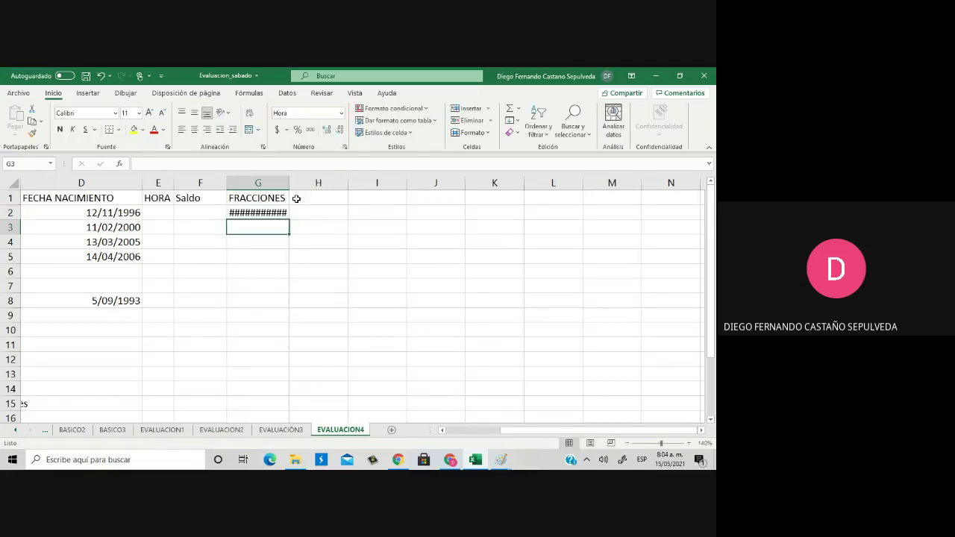
Set the number format of the range G2:L12 to General
drag(250, 215, 575, 361)
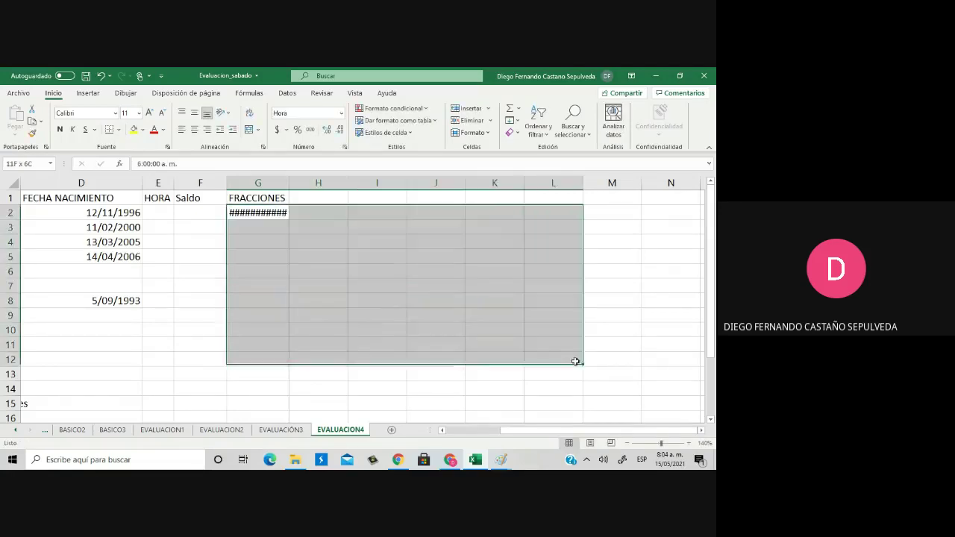
click(341, 114)
click(316, 133)
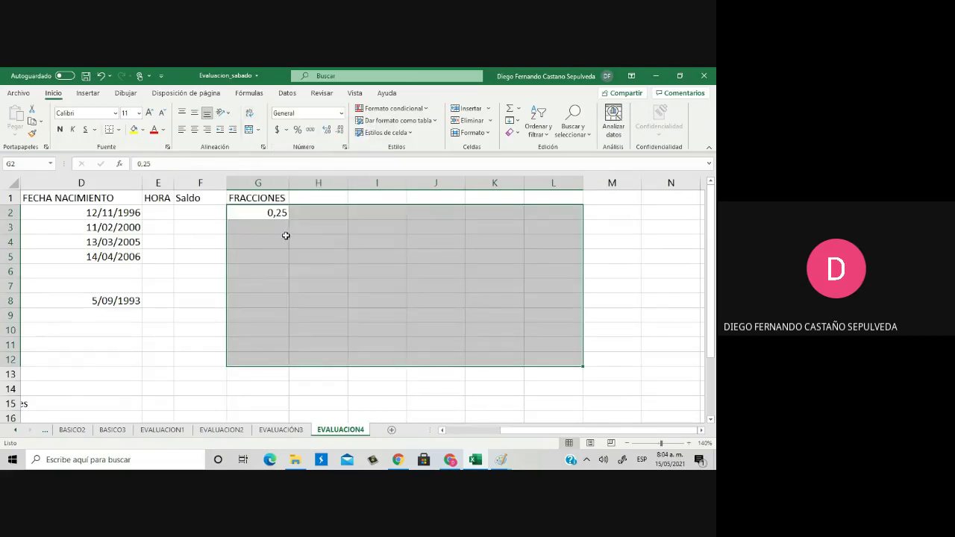
click(267, 216)
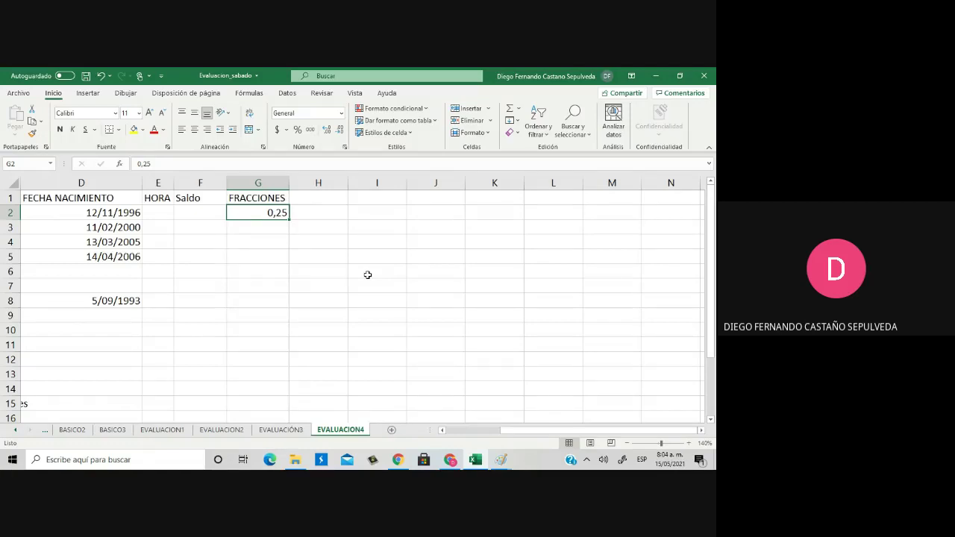
Enter 50% in cell G3 of the FRACCIONES column
click(276, 230)
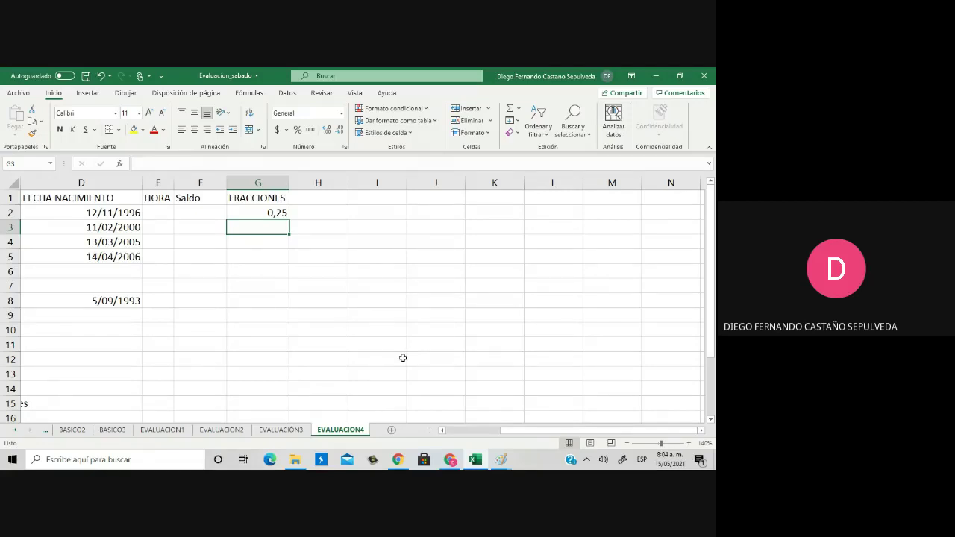
text(50%)
key(Return)
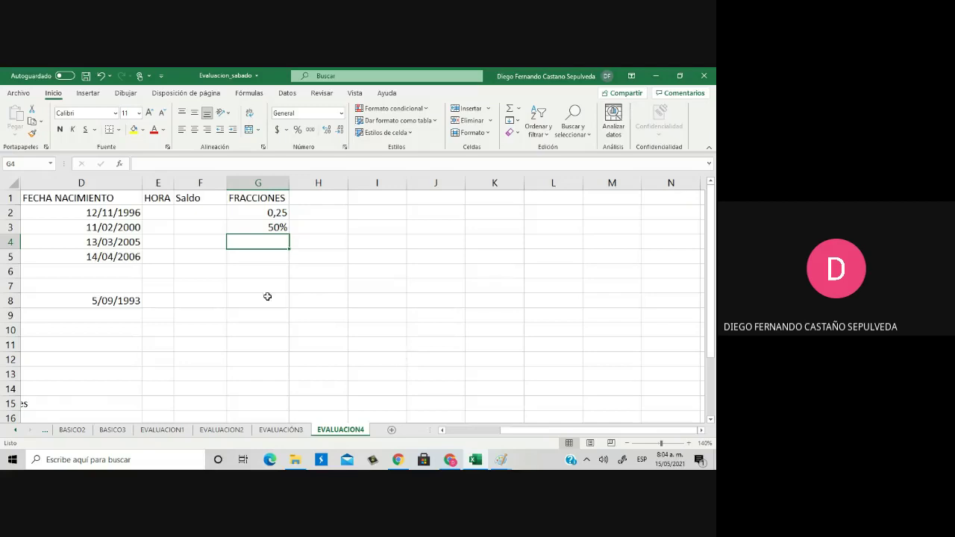
drag(276, 212, 277, 227)
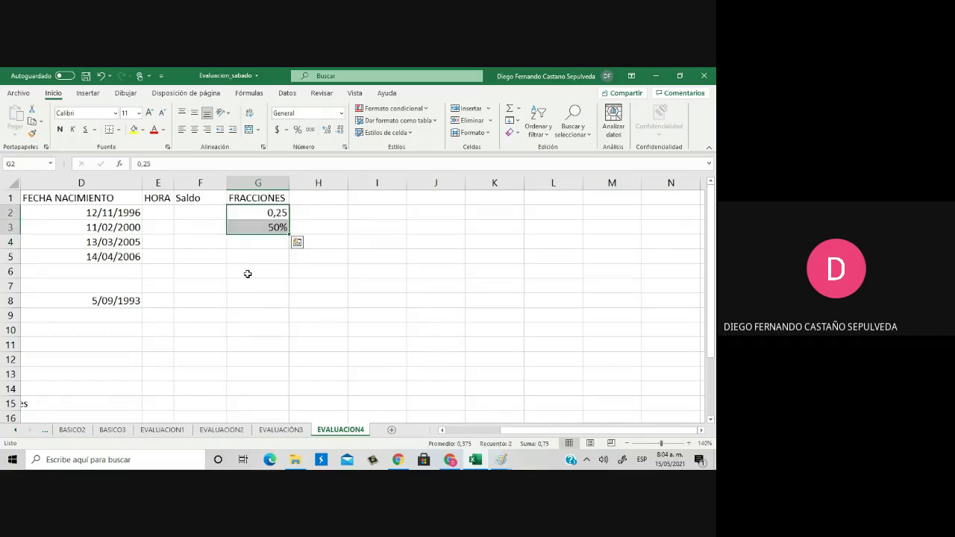
click(261, 243)
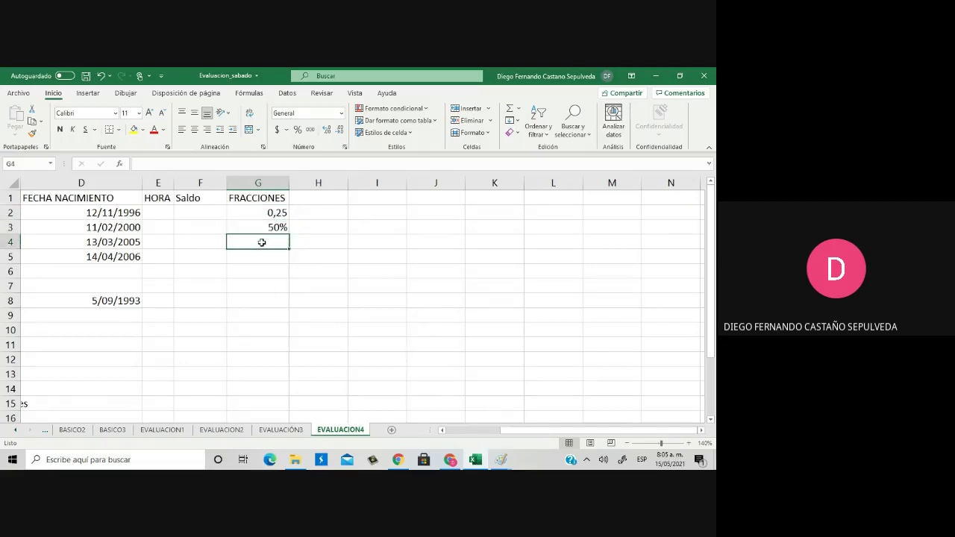
click(266, 214)
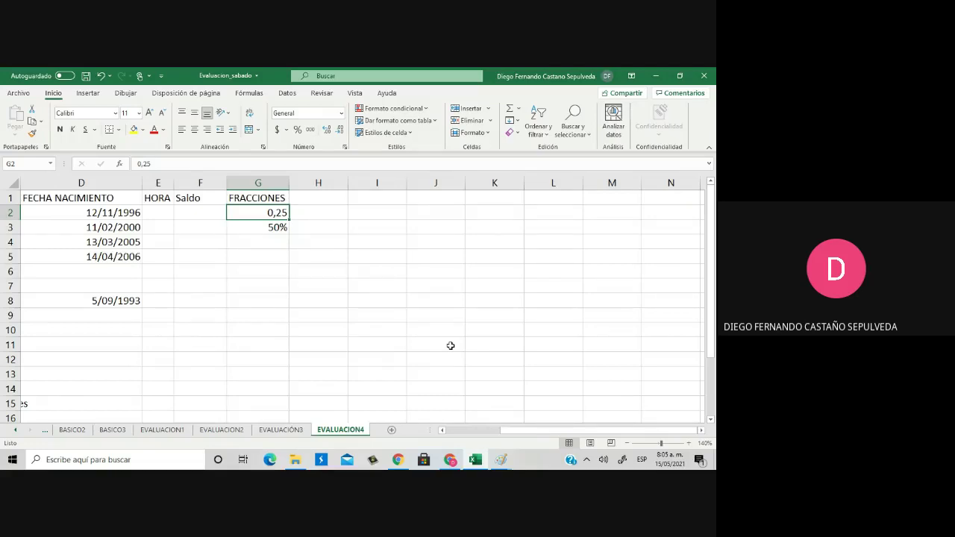
click(266, 254)
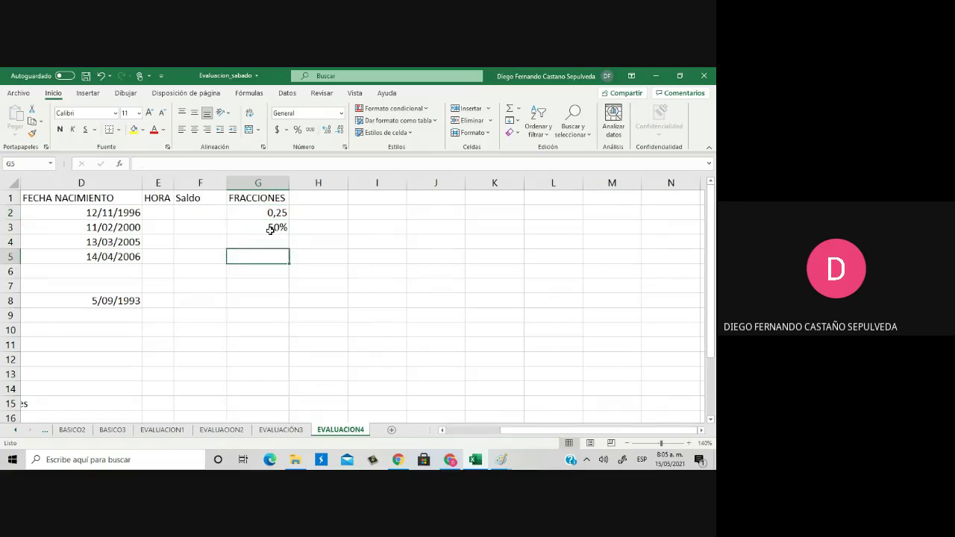
click(270, 230)
click(273, 218)
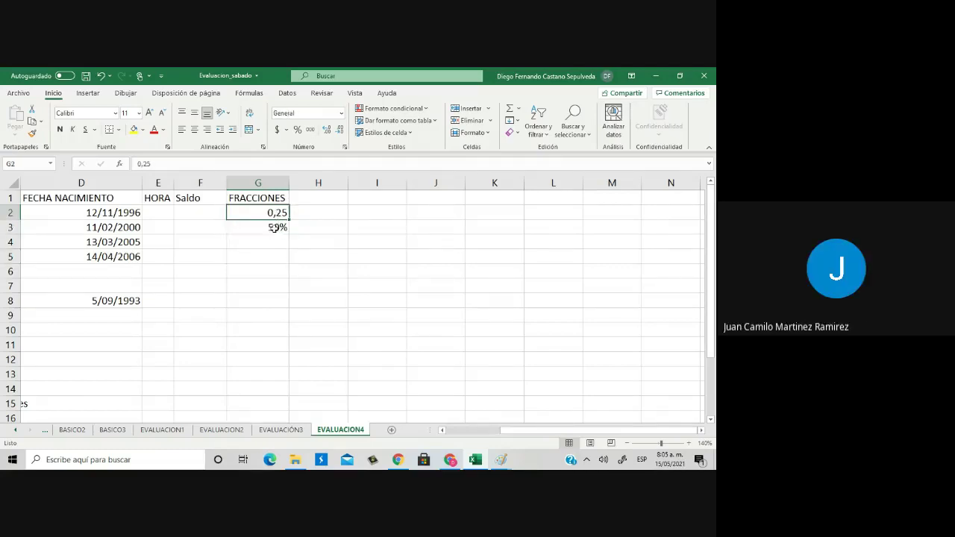
click(274, 228)
click(279, 246)
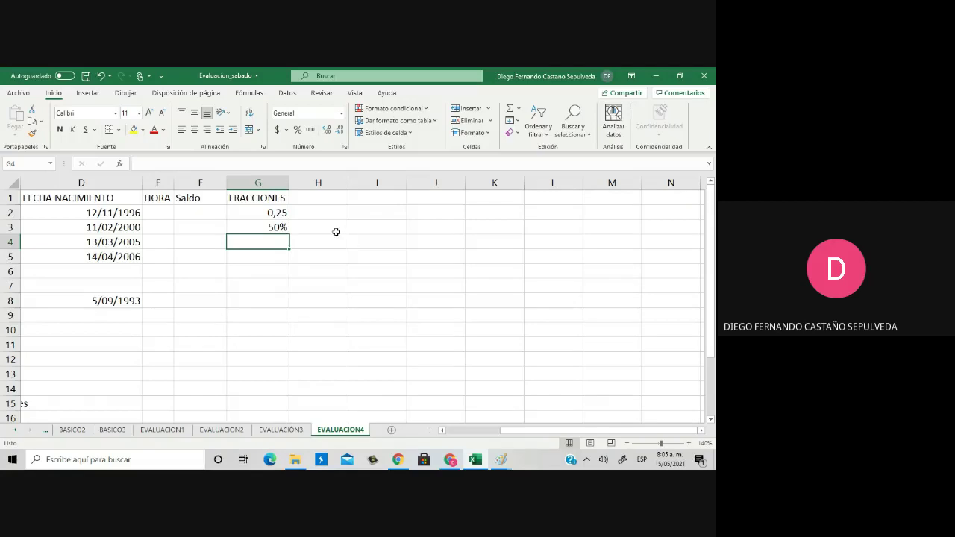
Enter 0,5 in cell H3 and format it as a percentage
click(282, 228)
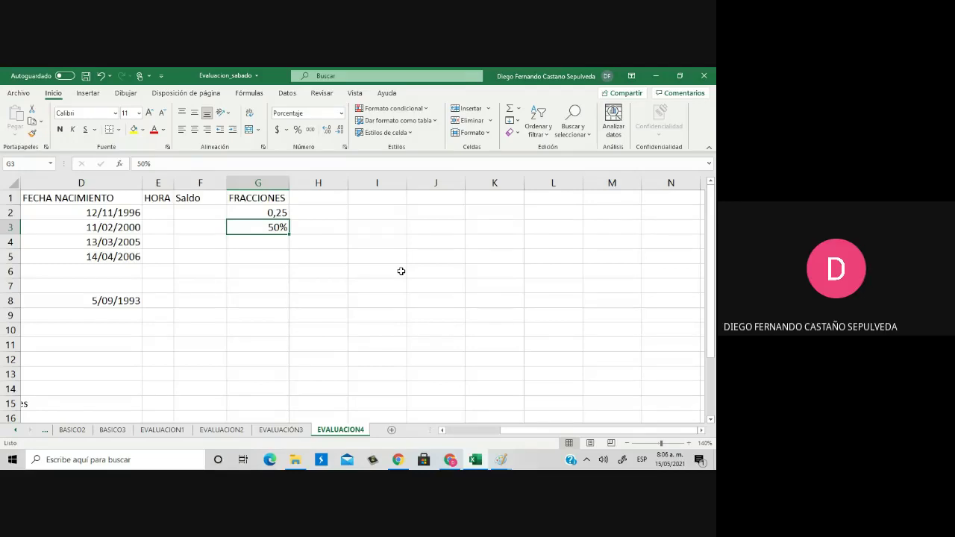
key(Right)
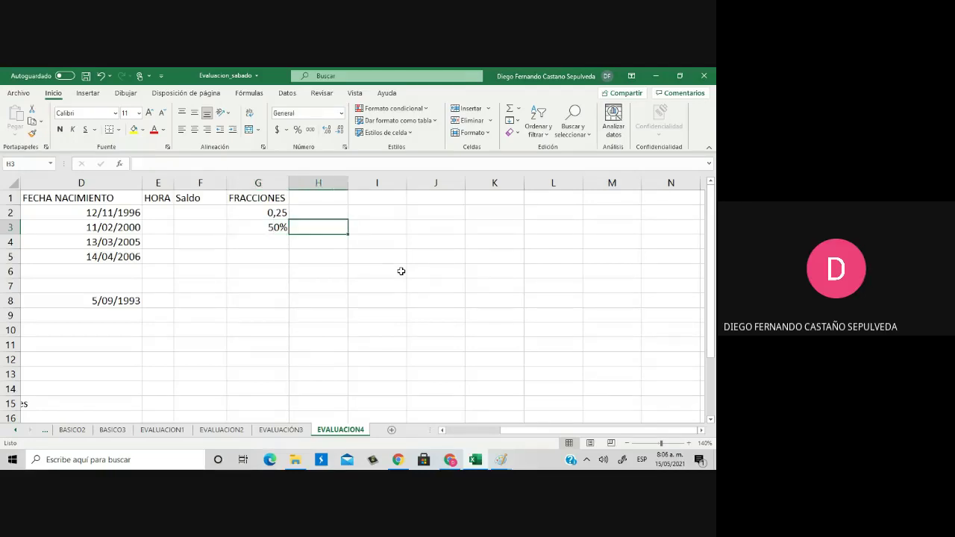
text(0,5)
key(Return)
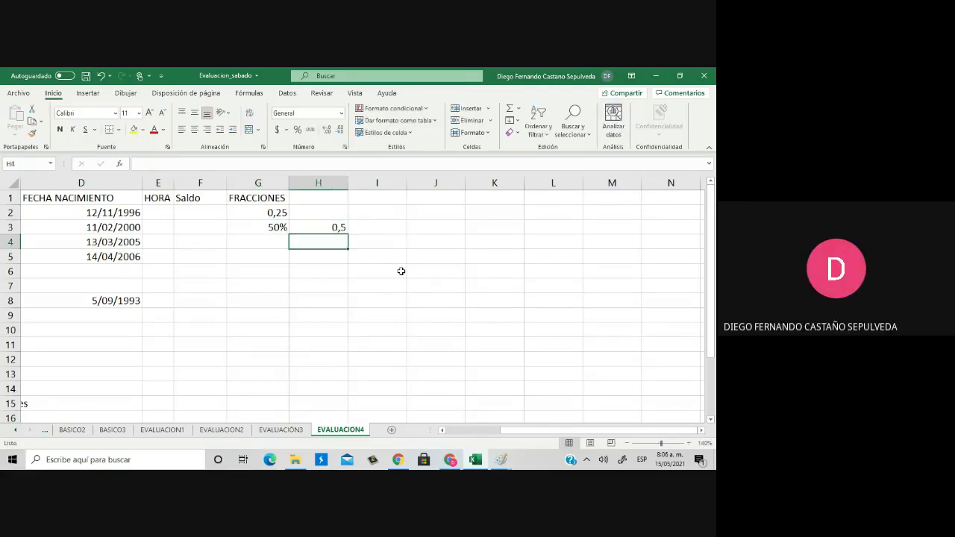
key(Up)
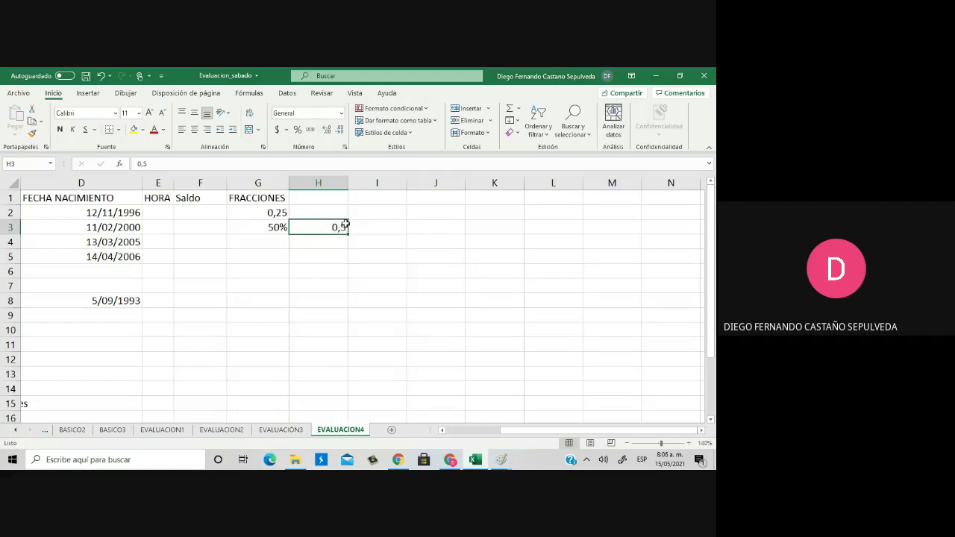
click(298, 131)
Apply the Fracción number format to cells H3, G3 and G2
click(341, 114)
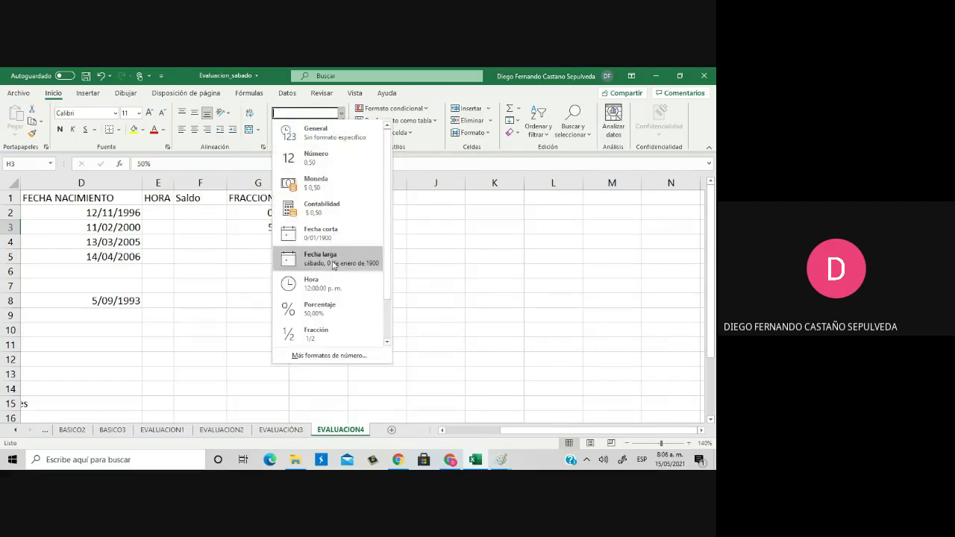
click(337, 335)
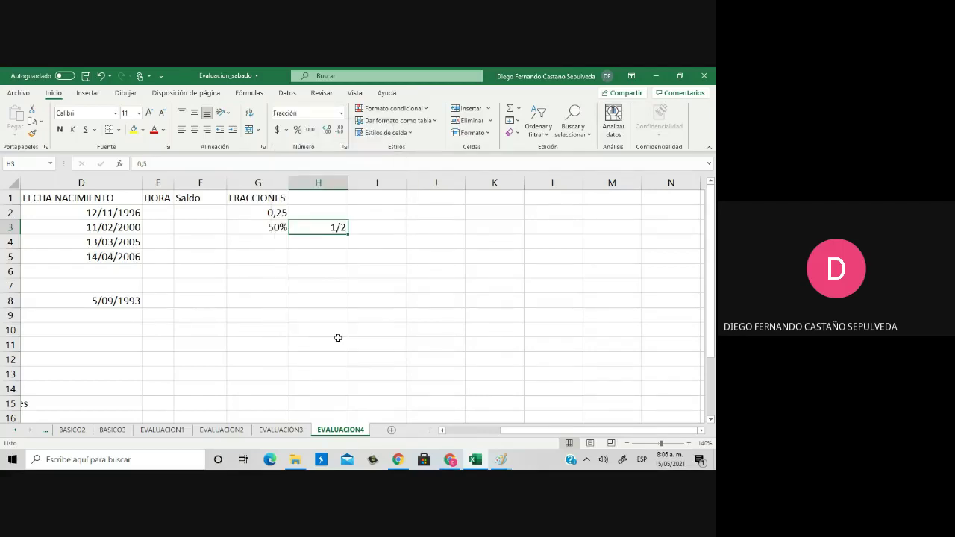
click(276, 228)
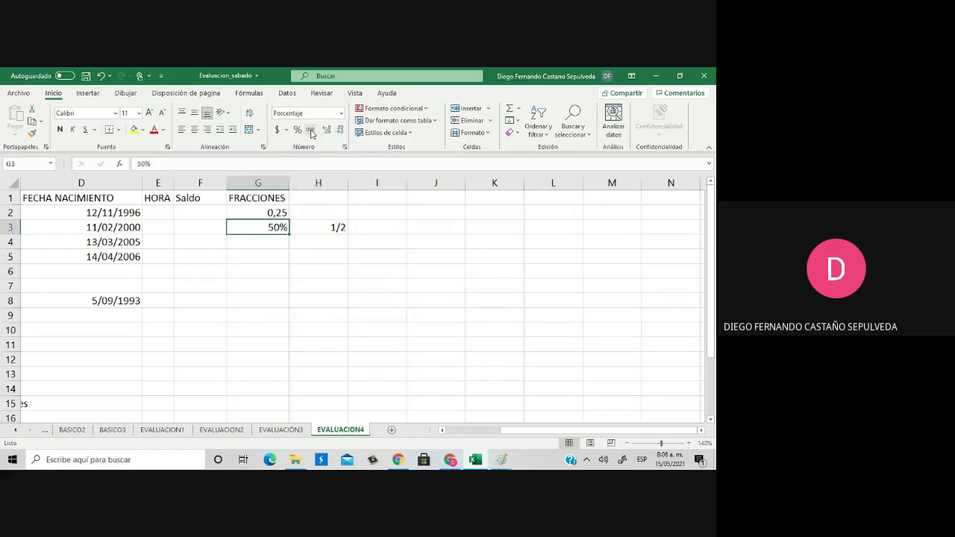
click(340, 113)
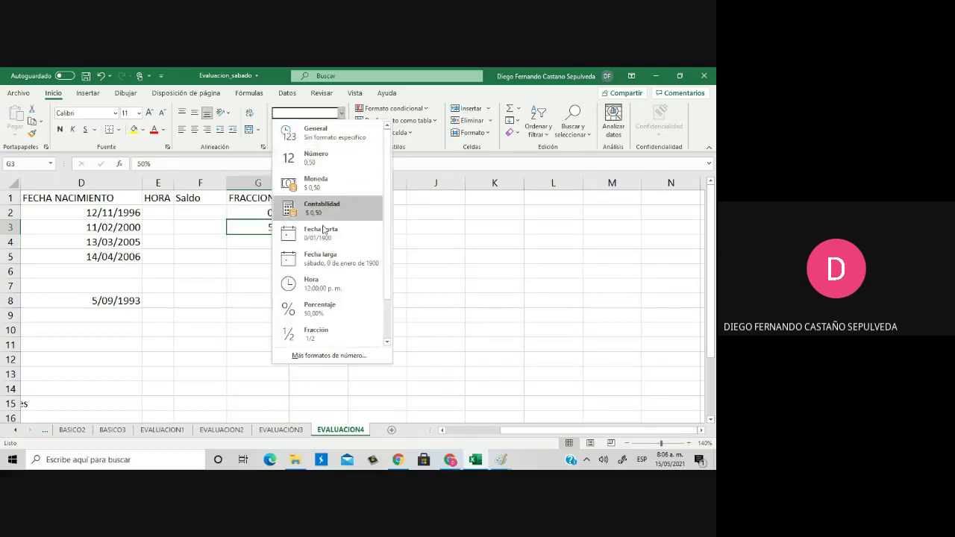
click(326, 335)
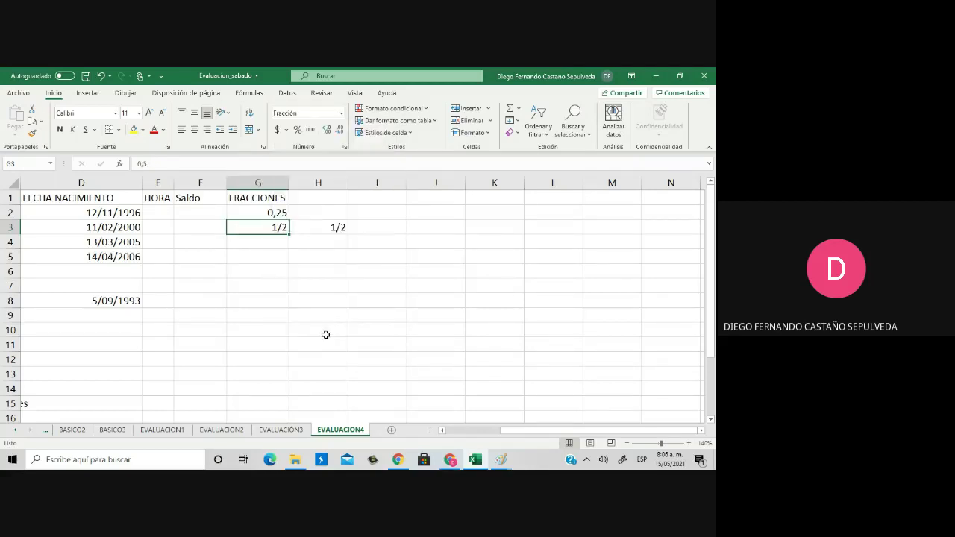
click(277, 212)
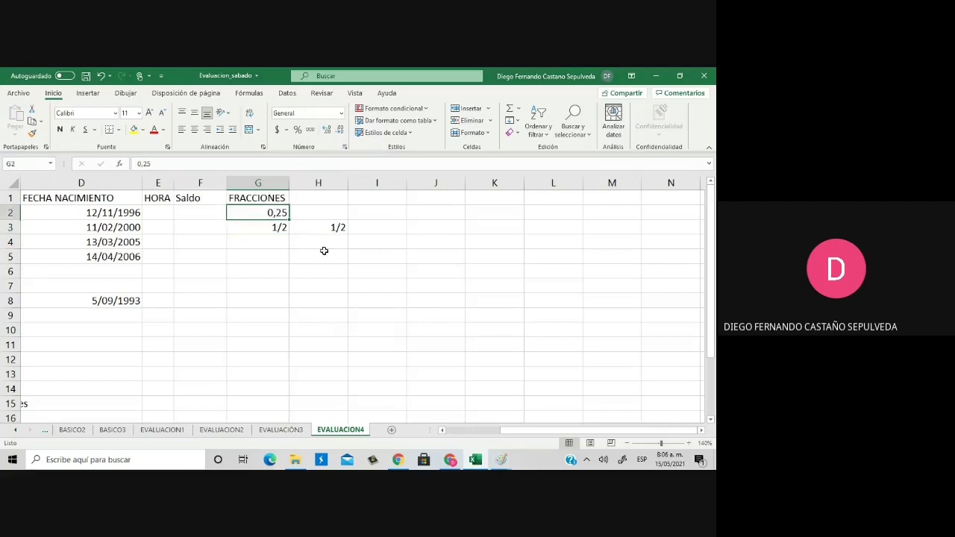
click(342, 114)
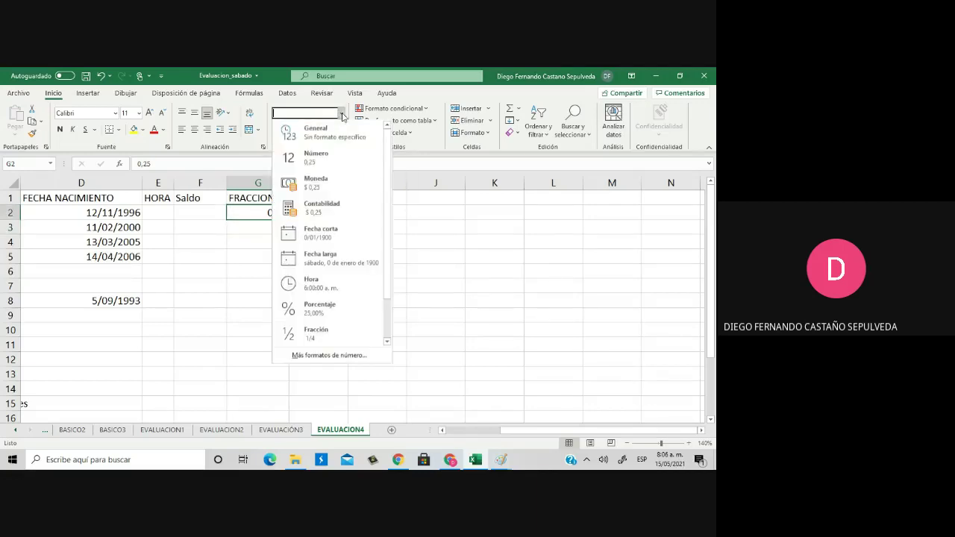
click(326, 335)
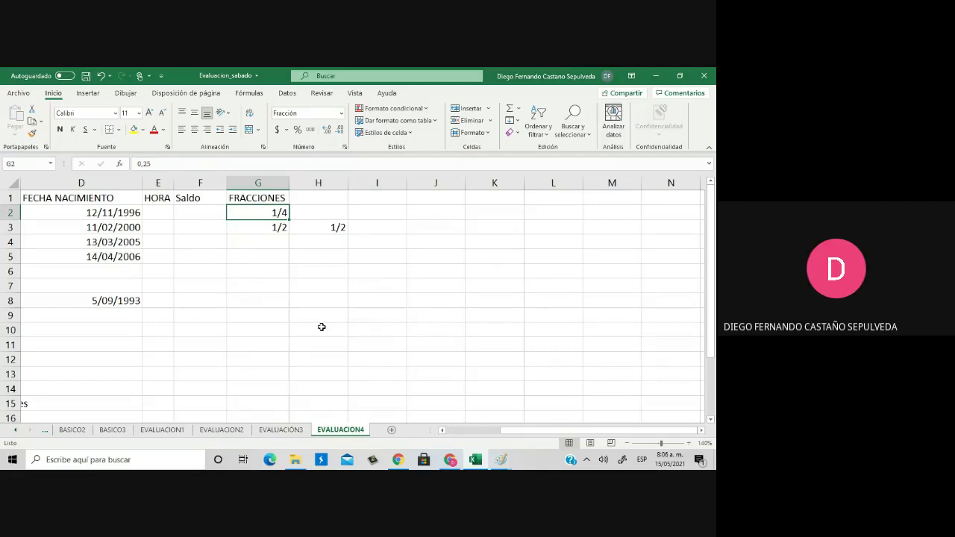
Try entering 1/4 directly as a fraction in cell G6 without changing its General format
key(Down)
key(Down)
key(Down)
key(Down)
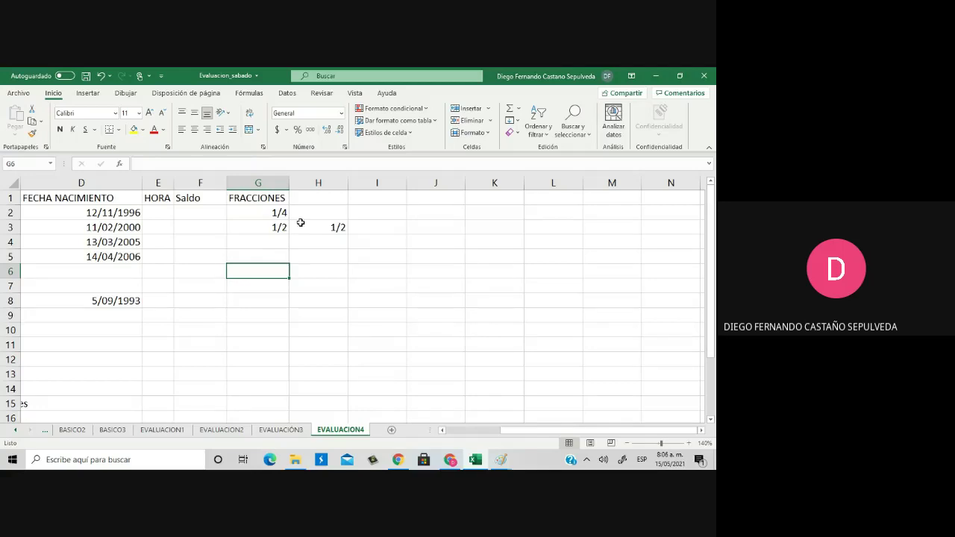
text(1)
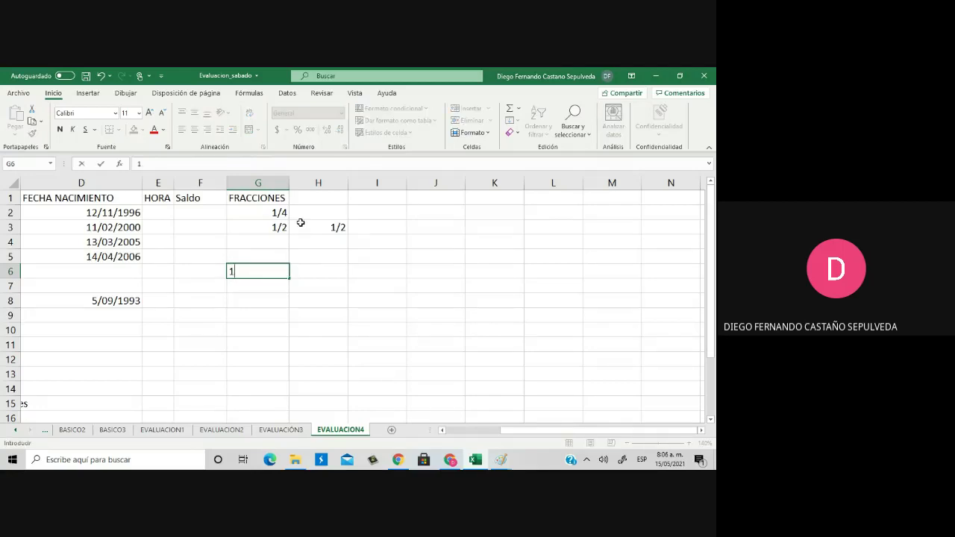
text(/4)
key(Return)
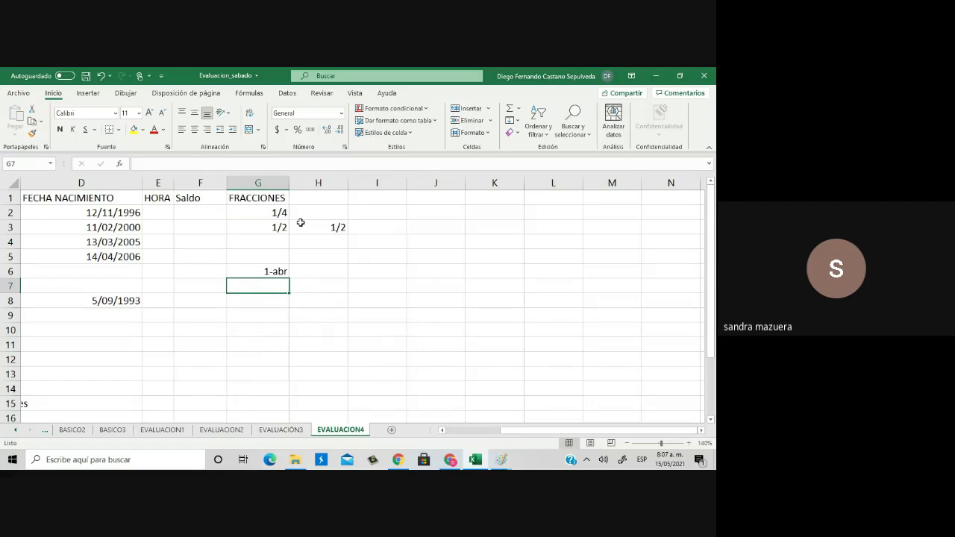
Clear the content of cell G6 and set its number format back to General
key(Up)
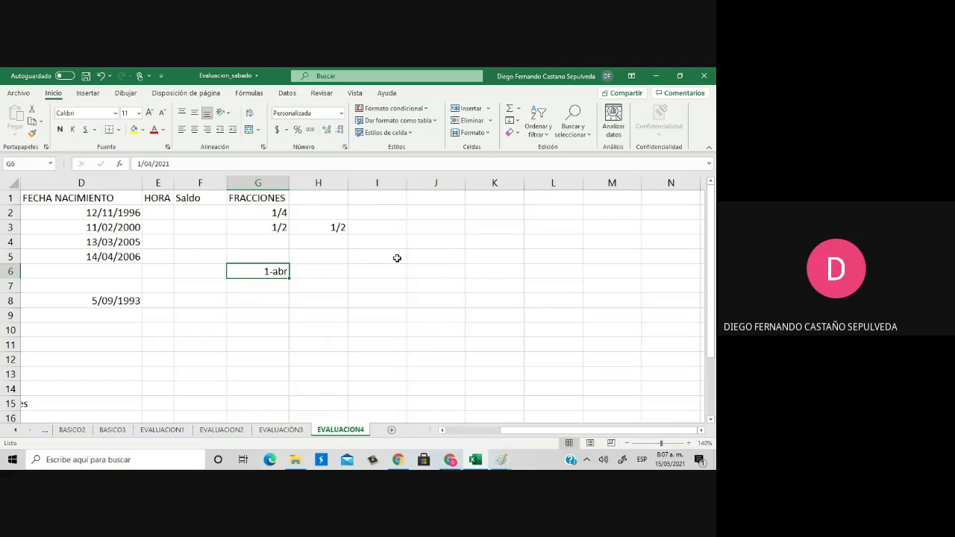
key(Delete)
click(341, 114)
click(327, 133)
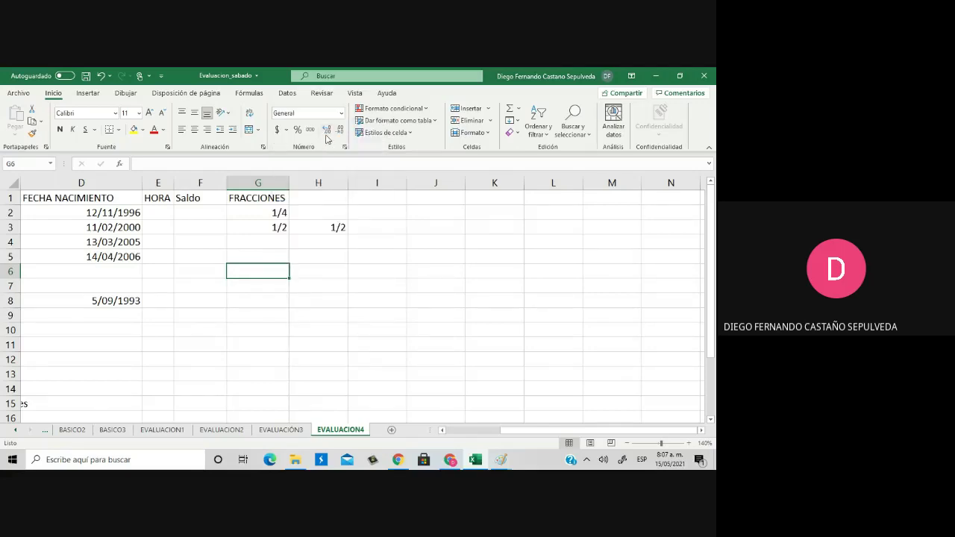
Apply the Fracción number format to the empty range G4:K9
drag(278, 244, 480, 316)
click(342, 113)
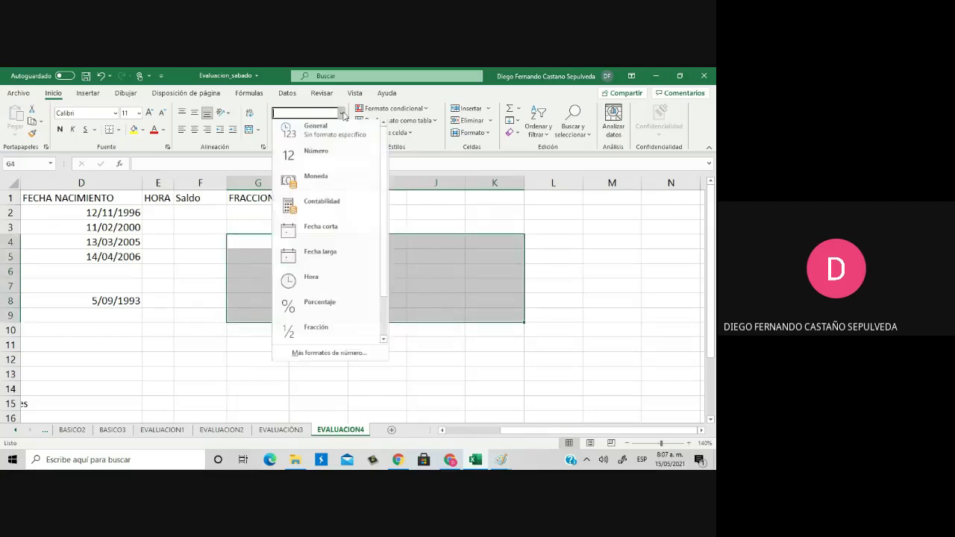
click(329, 330)
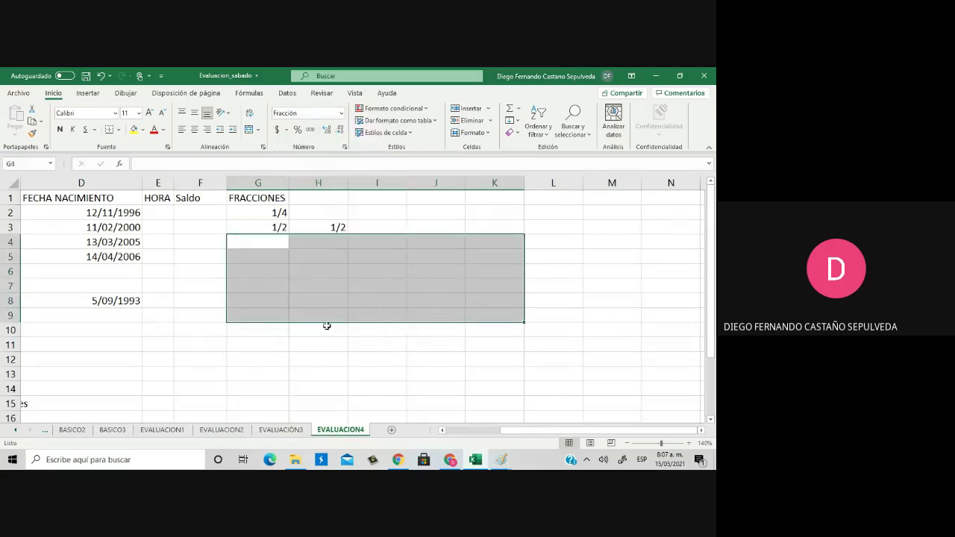
Enter the fractions 1/4, 1/2 and 3/4 in cells G5, H5 and I5
mouse_move(258, 257)
mouse_down()
mouse_move(283, 271)
mouse_move(275, 260)
mouse_up()
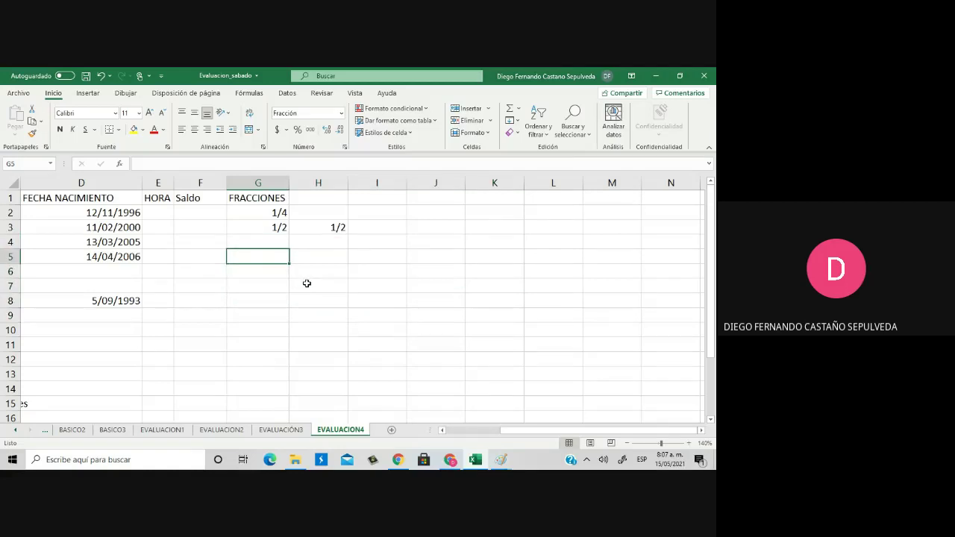
text(1/4)
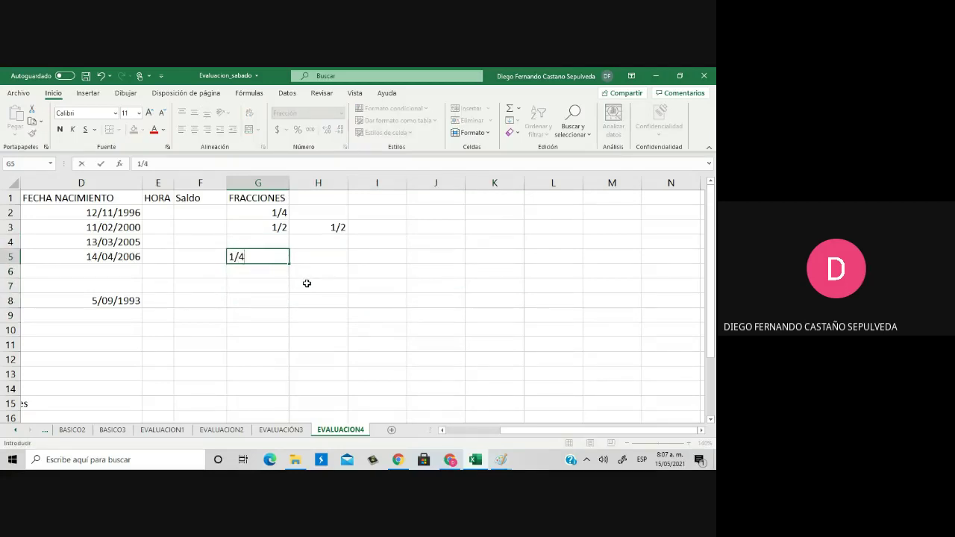
key(Return)
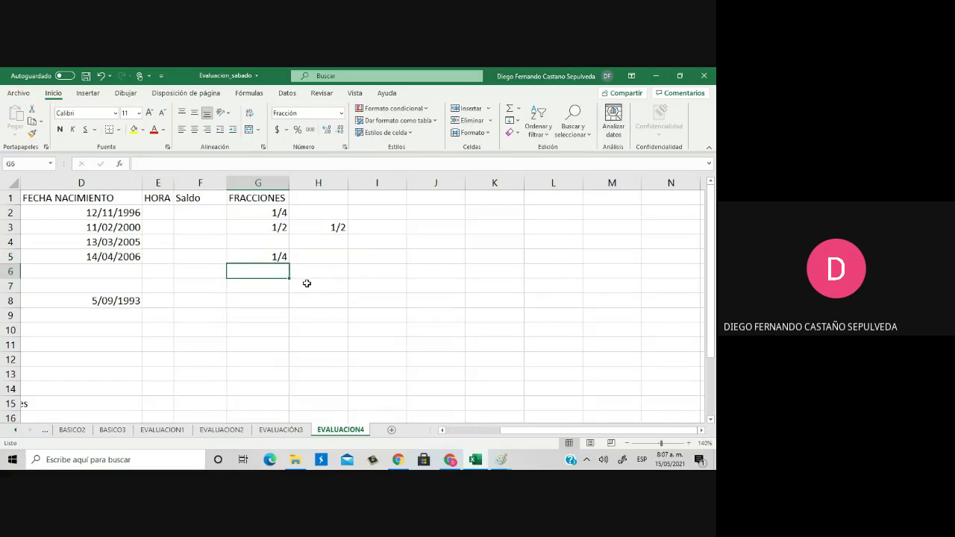
key(Up)
key(Right)
text(1)
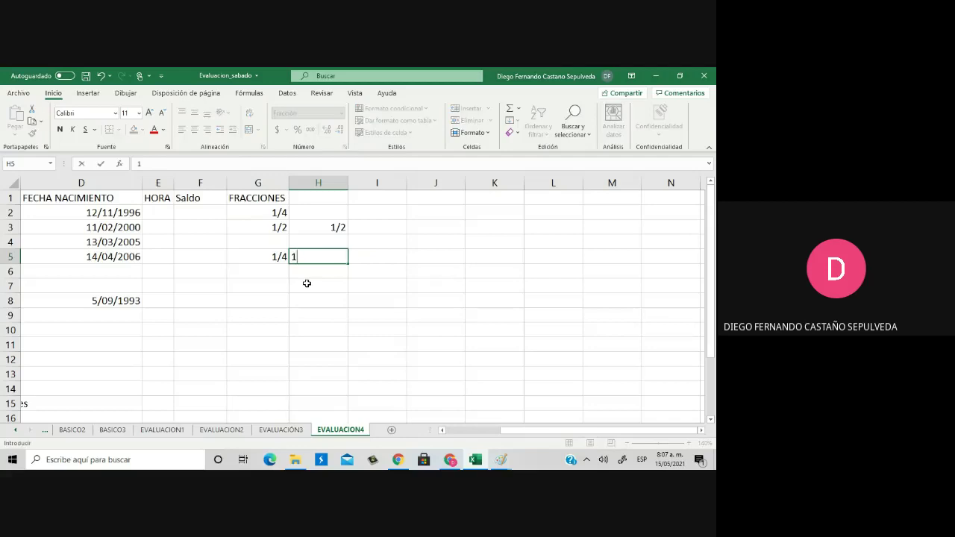
text(/2)
key(Tab)
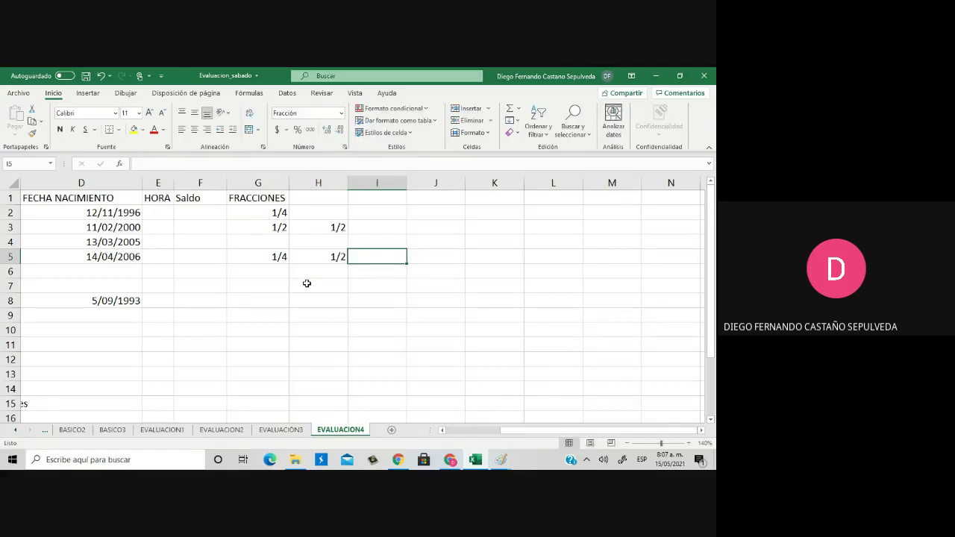
text(3/)
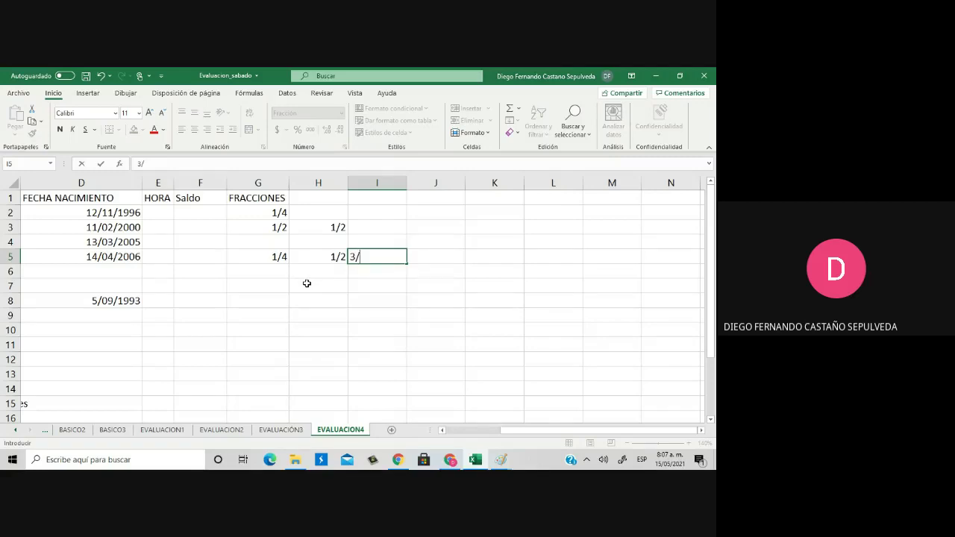
text(4)
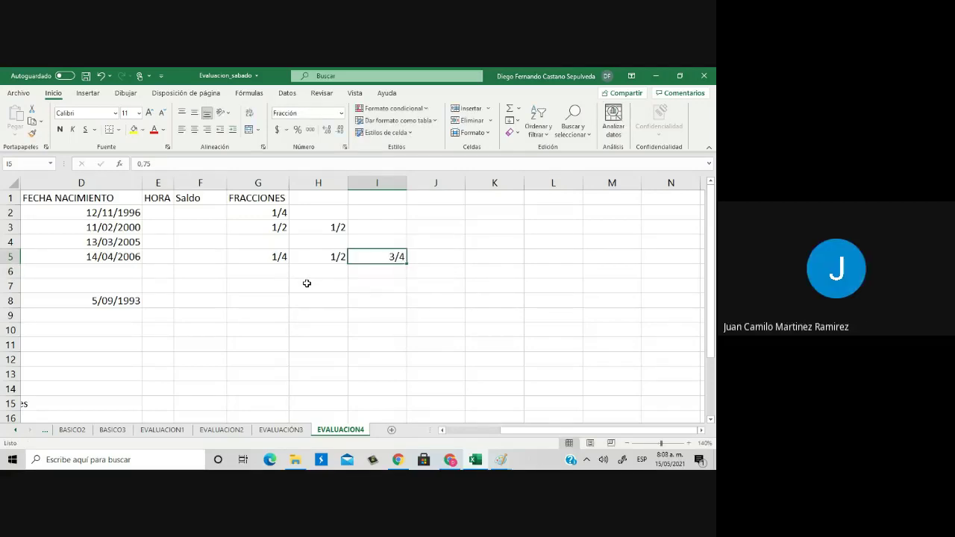
key(Tab)
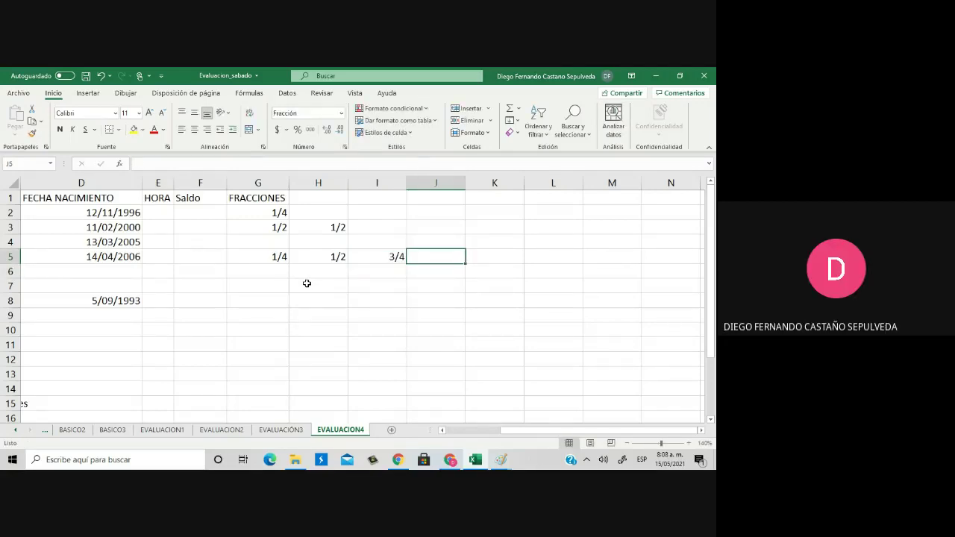
Add up the fractions in G5:I5 with a SUMA formula in cell J5
text(=)
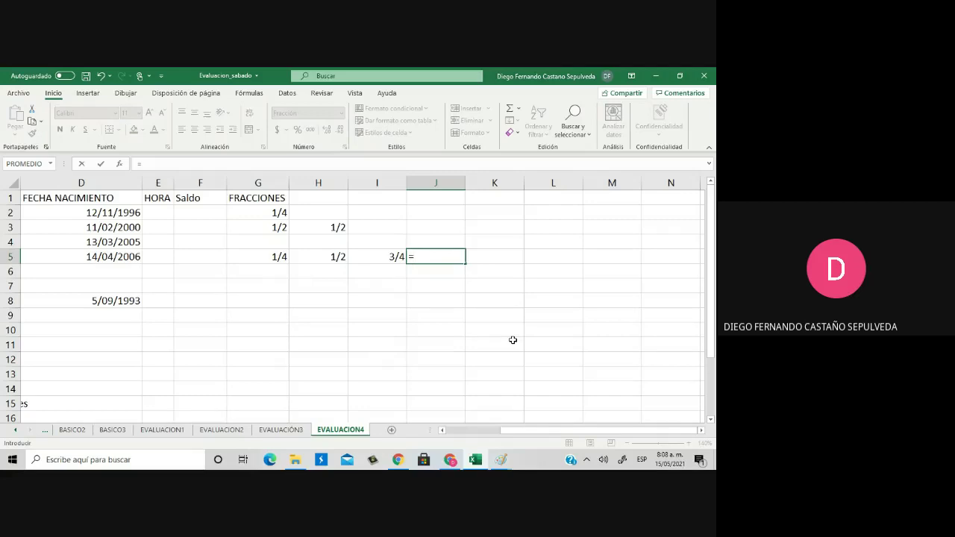
text(suma()
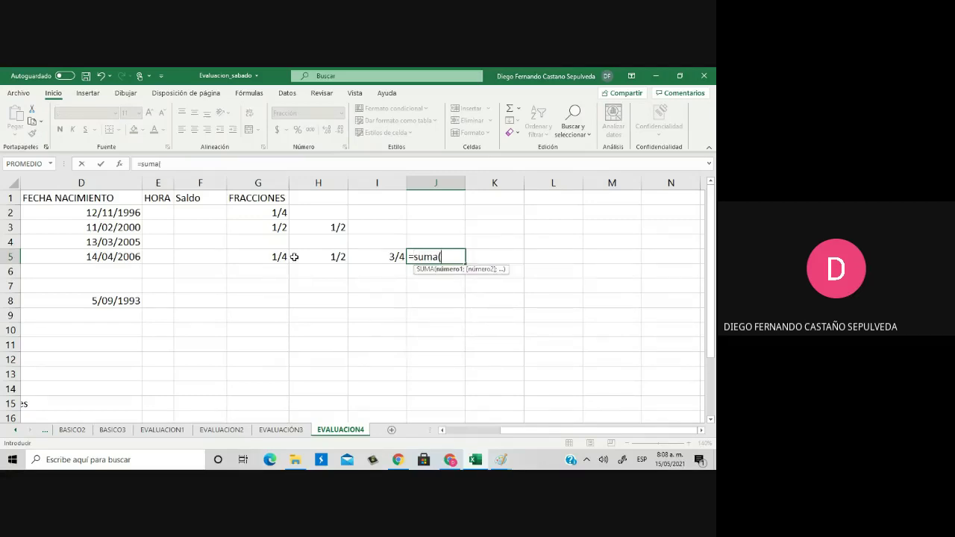
drag(261, 258, 326, 259)
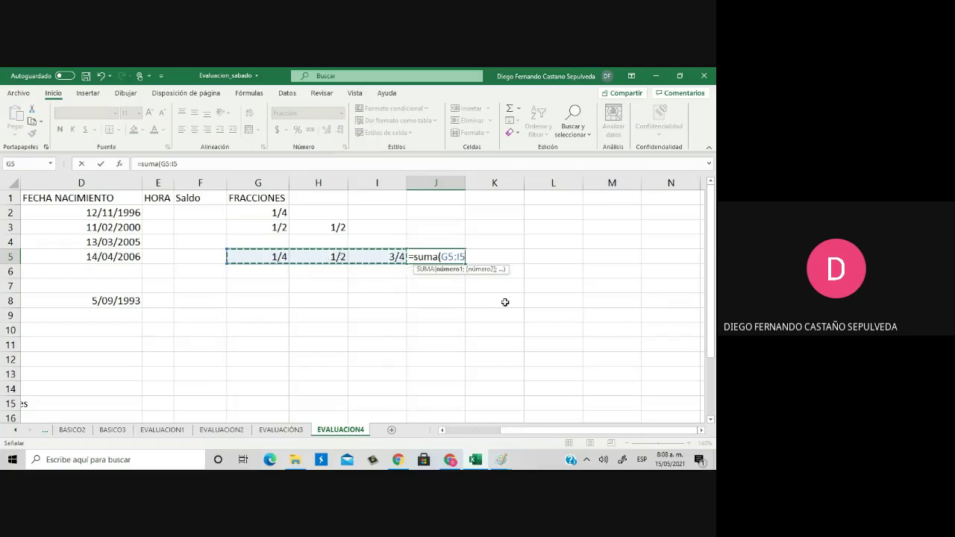
key(Return)
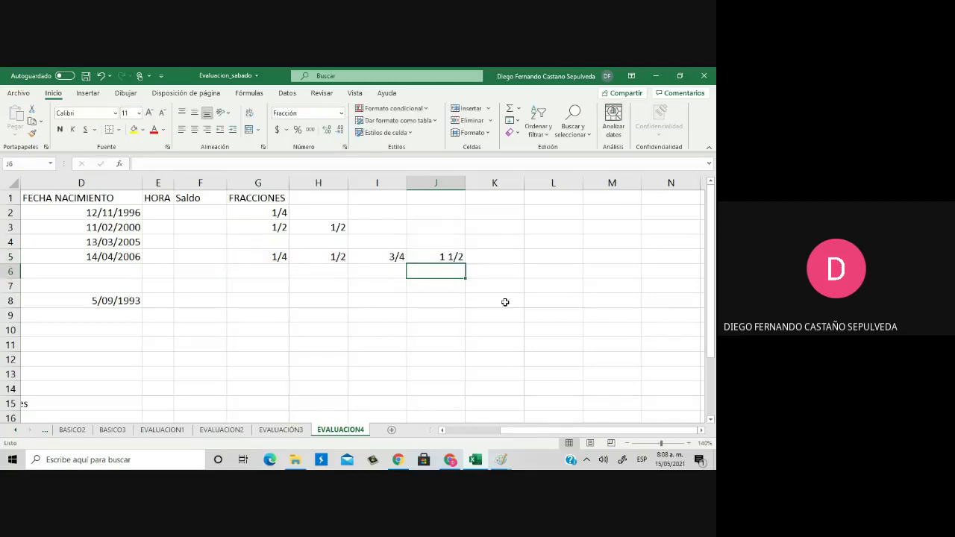
Preview the available fraction types for cell J5 in the cell format settings, including Como octavos (4/8) and Hasta tres dígitos (312/943)
key(Up)
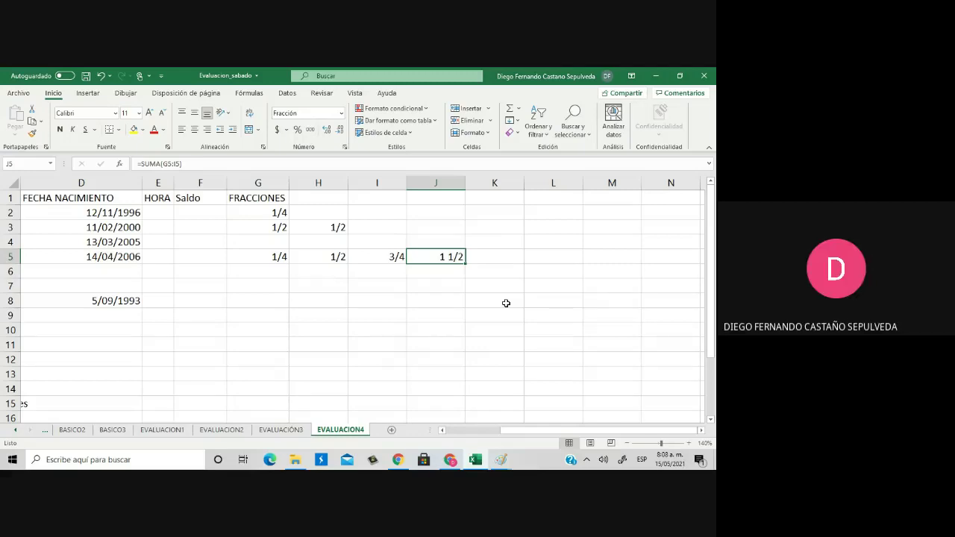
click(341, 113)
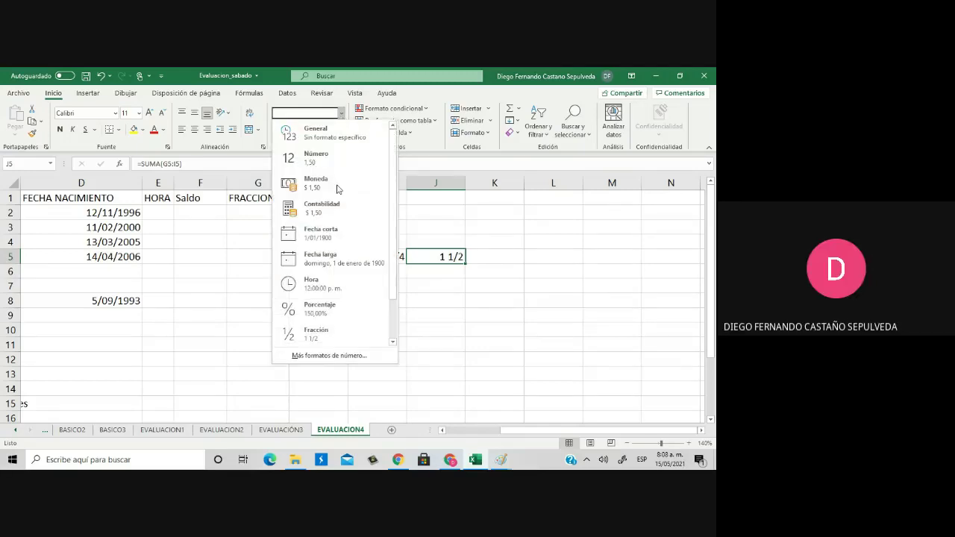
click(343, 356)
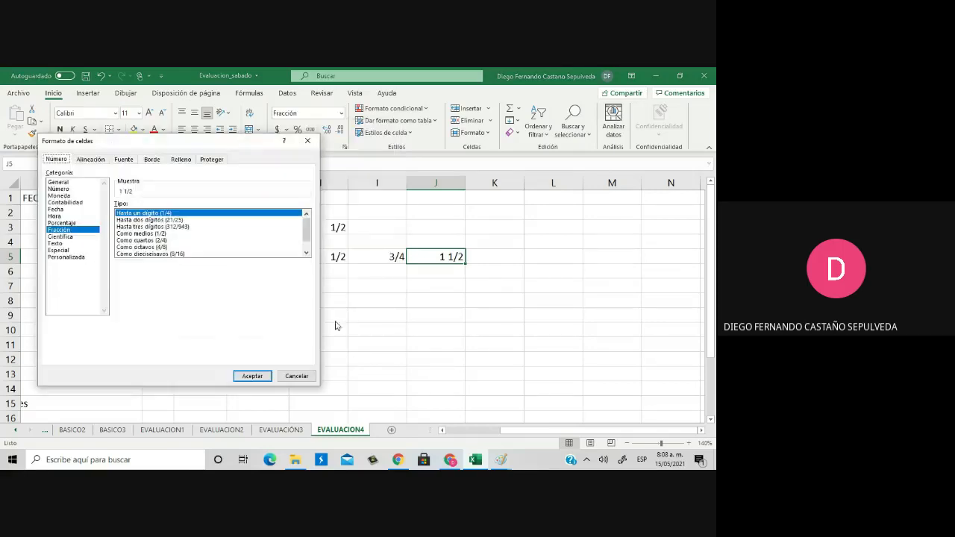
click(189, 219)
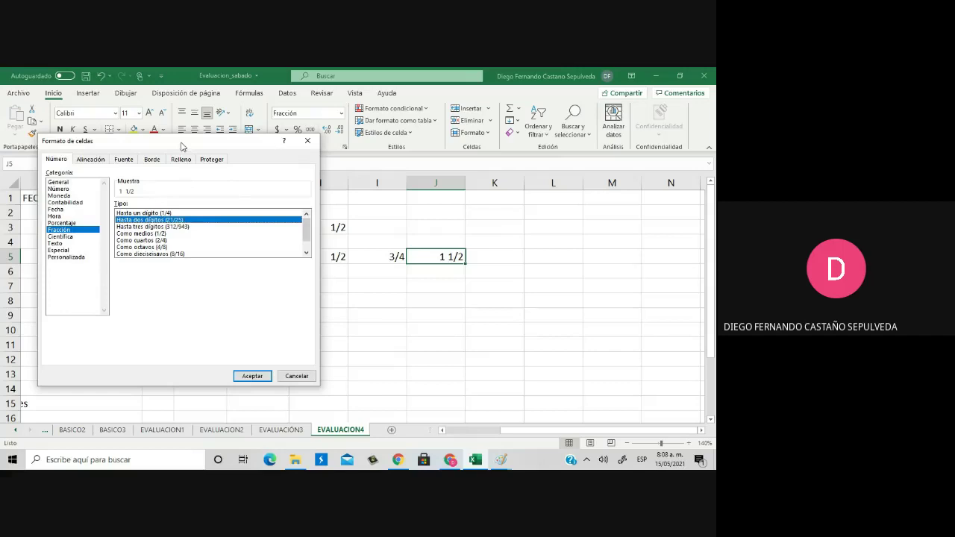
drag(181, 146, 177, 170)
click(551, 204)
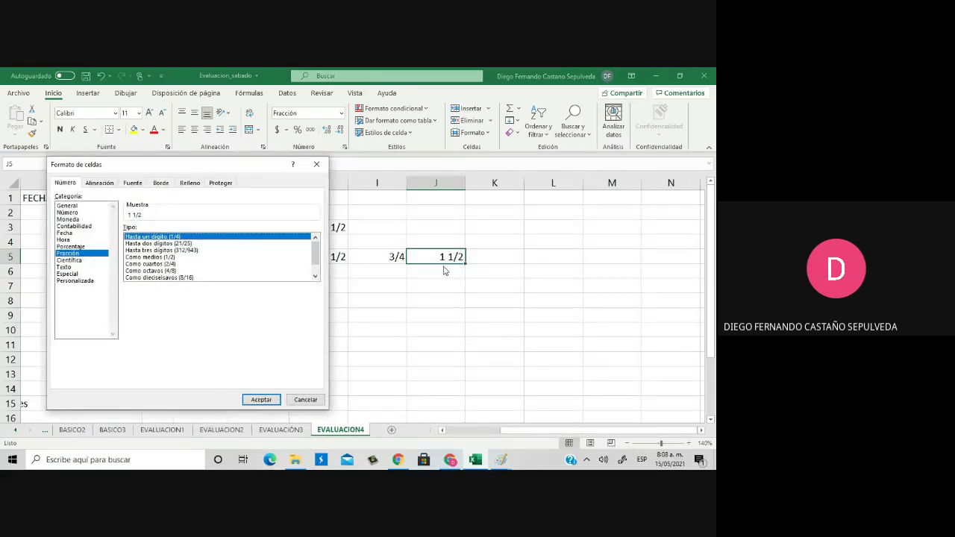
click(191, 278)
click(190, 271)
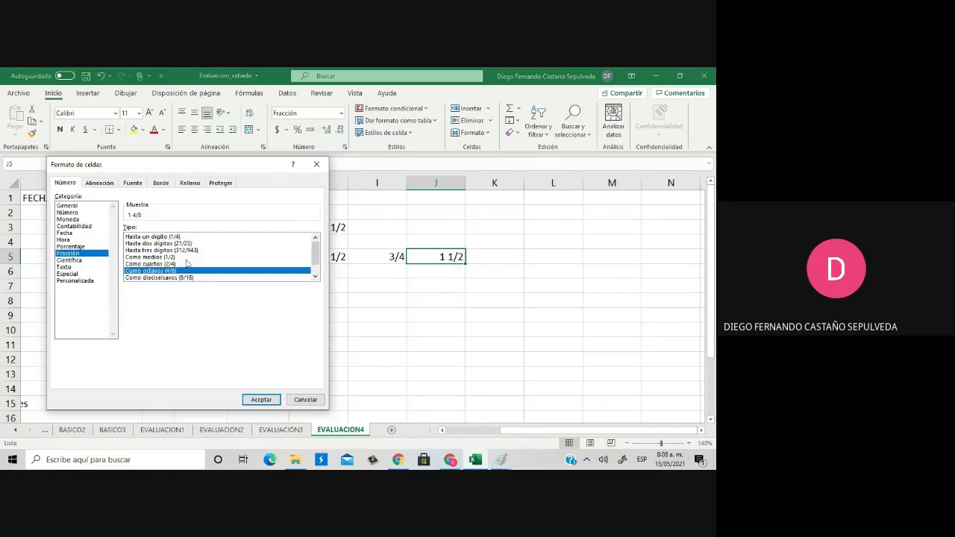
click(188, 257)
click(191, 251)
click(195, 244)
click(195, 250)
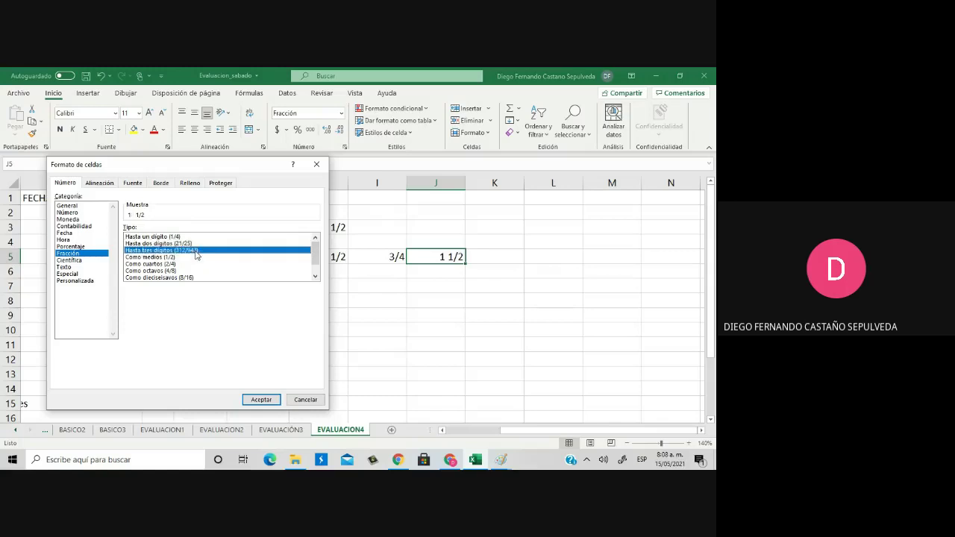
Format the sum in cell J5 as a fraction using the type "Hasta un dígito (1/4)"
click(191, 245)
click(192, 237)
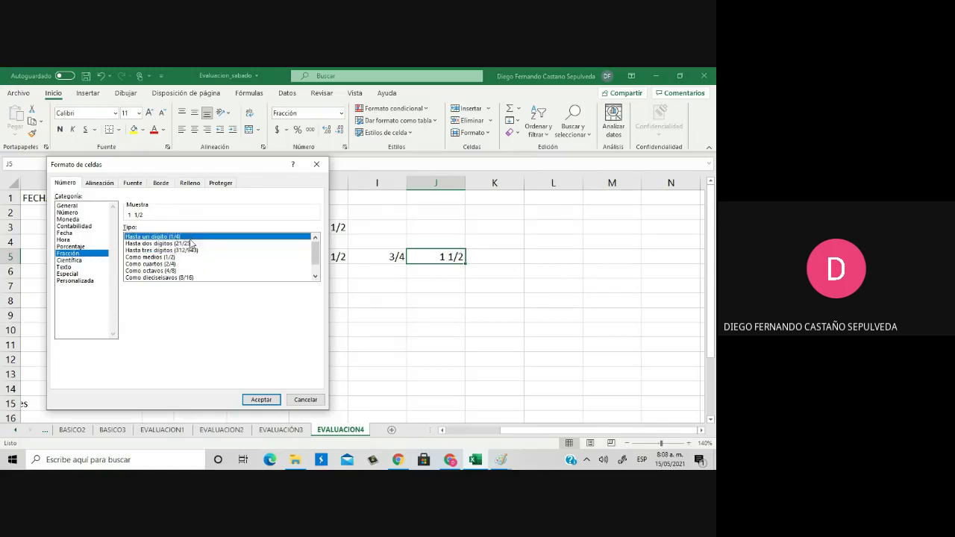
click(266, 404)
click(433, 323)
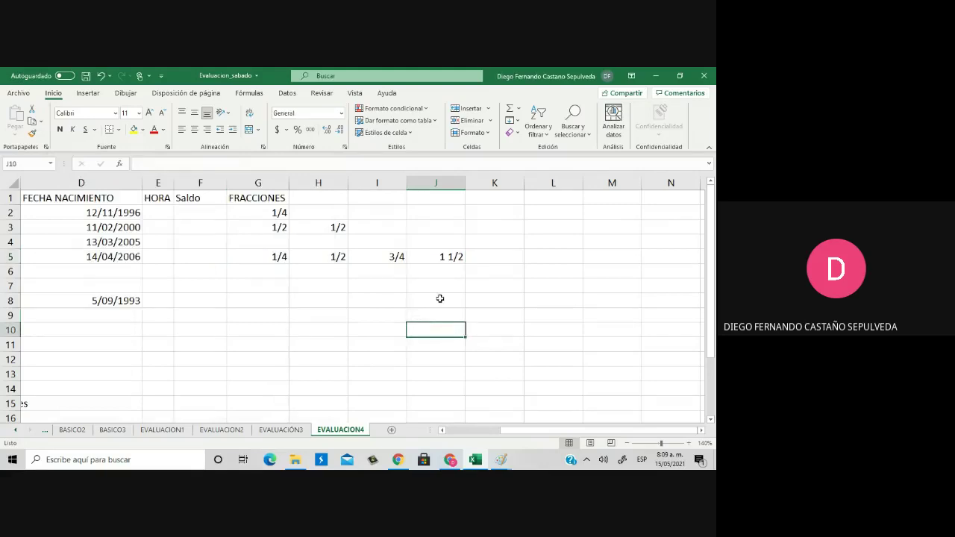
Examine the fractions in G5 to I5 and the SUMA formula in J5 that adds them
click(439, 272)
click(391, 256)
click(437, 256)
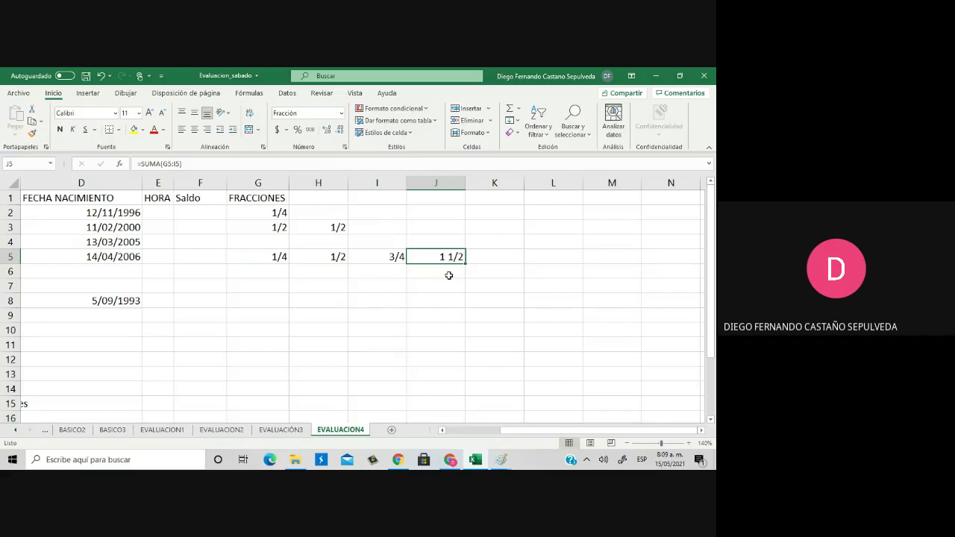
click(395, 258)
click(322, 263)
click(281, 268)
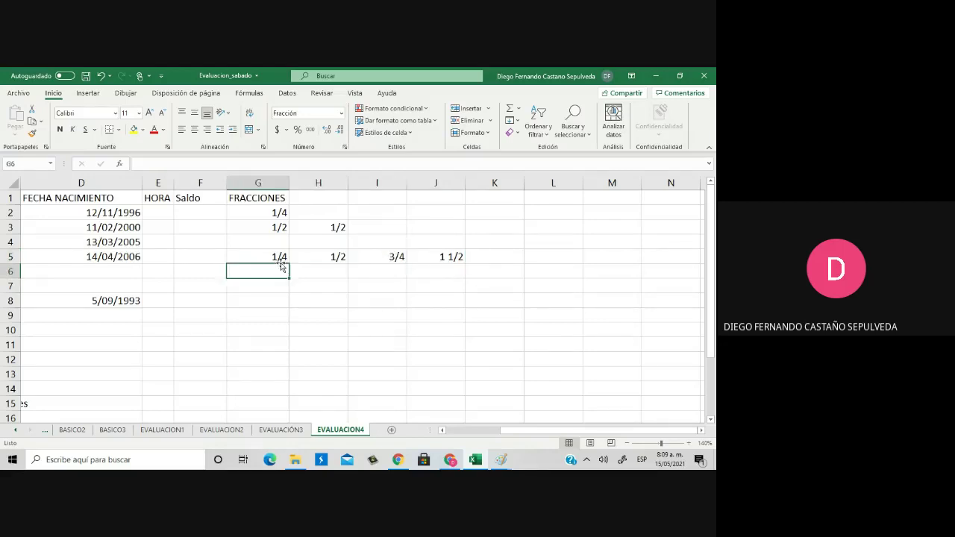
click(279, 254)
click(369, 254)
drag(370, 253, 271, 254)
click(353, 256)
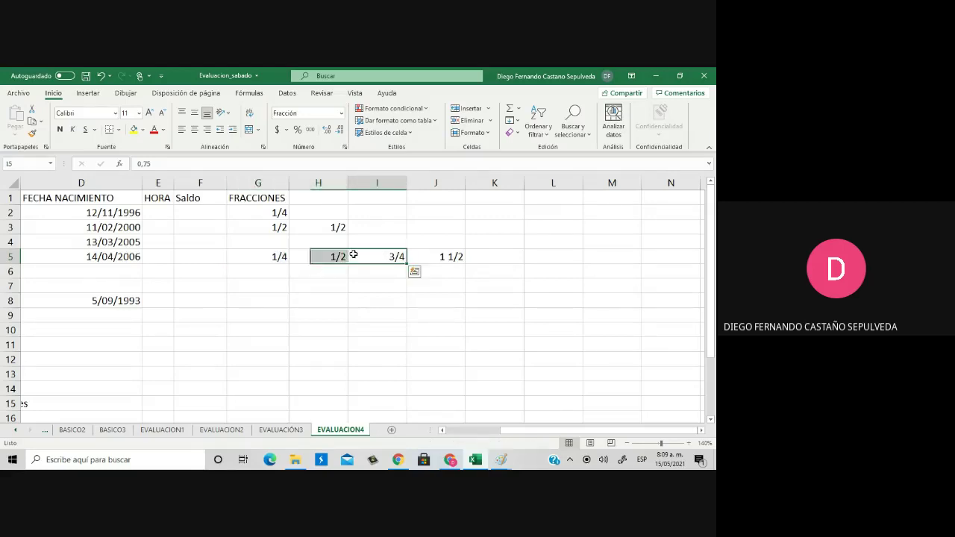
click(329, 255)
click(371, 256)
click(337, 256)
click(356, 256)
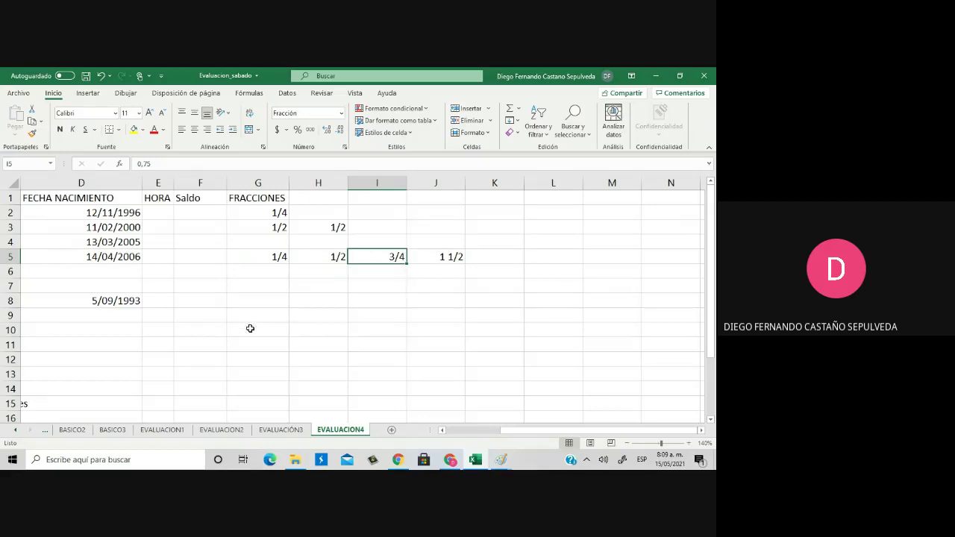
Enter 1 in cell G7, below the row of fractions
click(267, 286)
text(1)
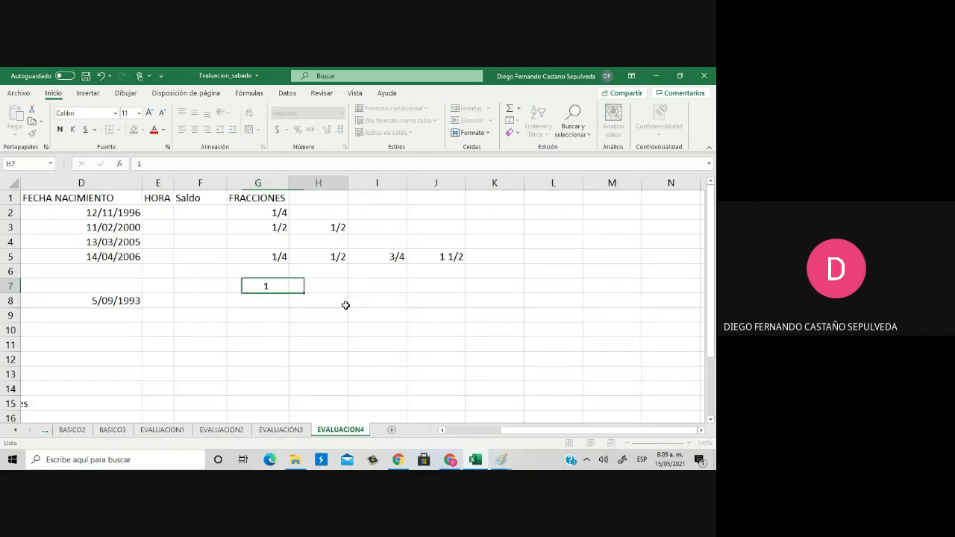
key(Right)
key(Up)
key(Left)
key(Up)
key(Down)
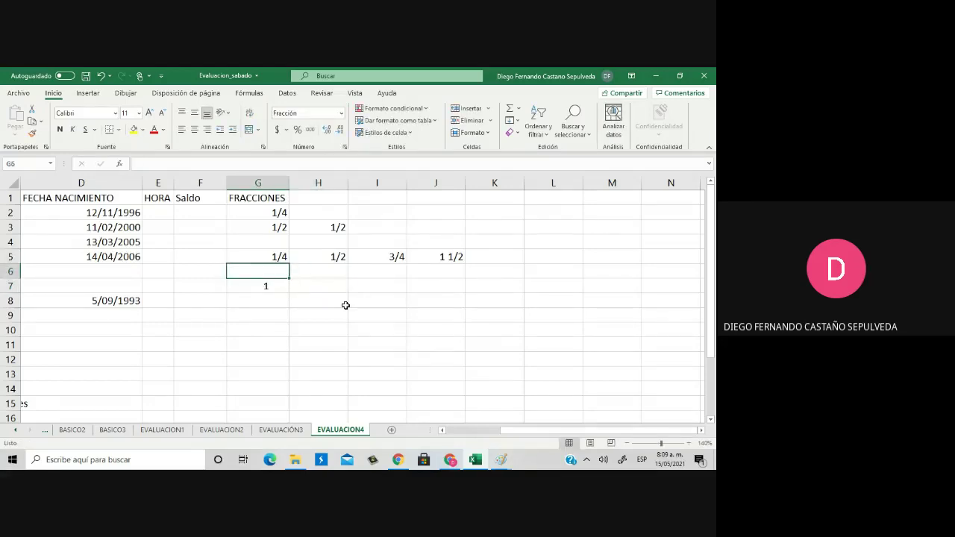
Subtract the fraction in G5 from G7 by entering the formula =G7-G5 in cell H7
key(Down)
key(Right)
text(=)
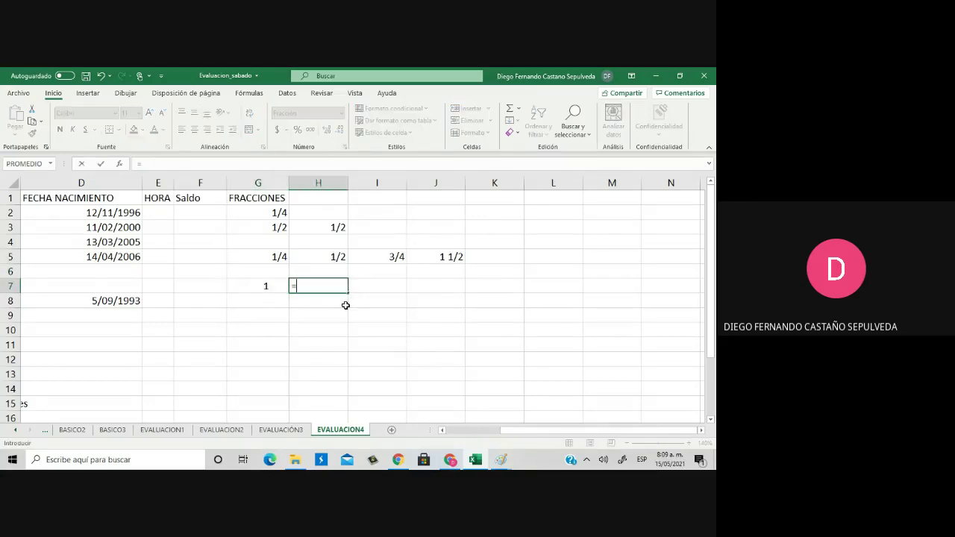
click(252, 287)
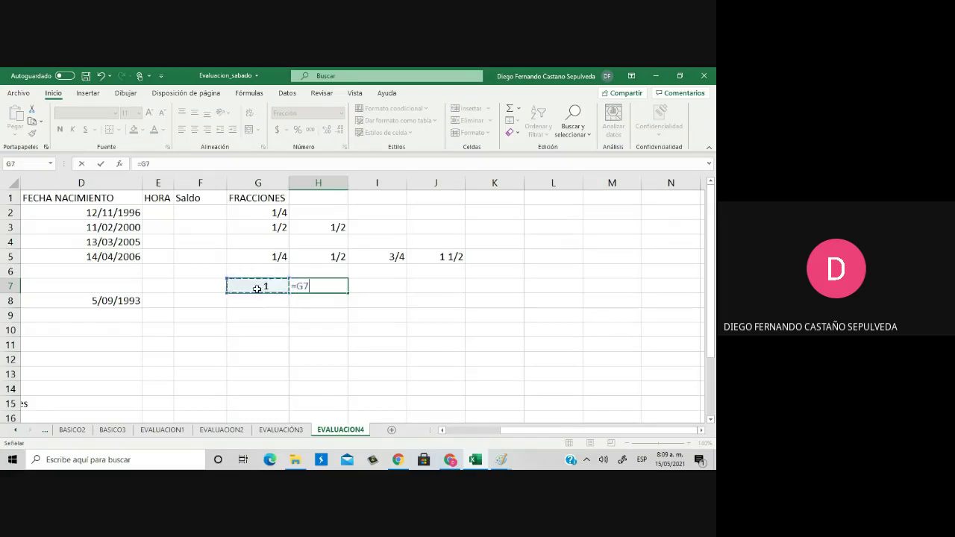
text(-)
click(278, 258)
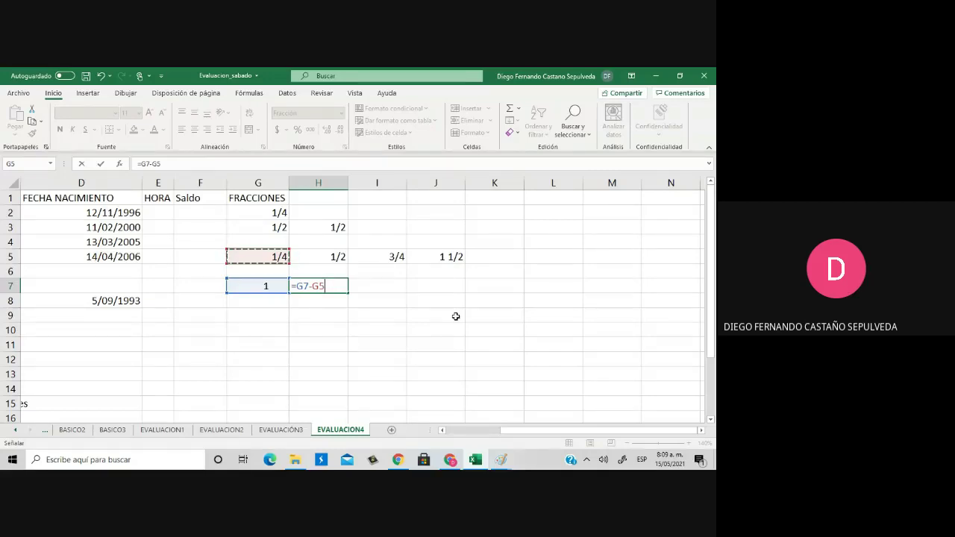
key(Return)
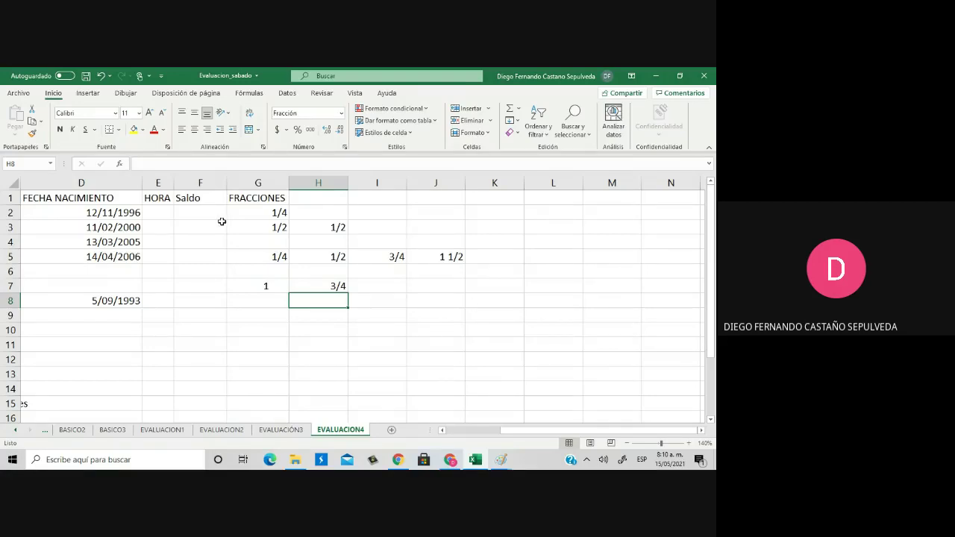
Show the values in G2:K8 as decimals with the General format, and as percentages with Porcentaje
drag(238, 211, 473, 293)
click(307, 114)
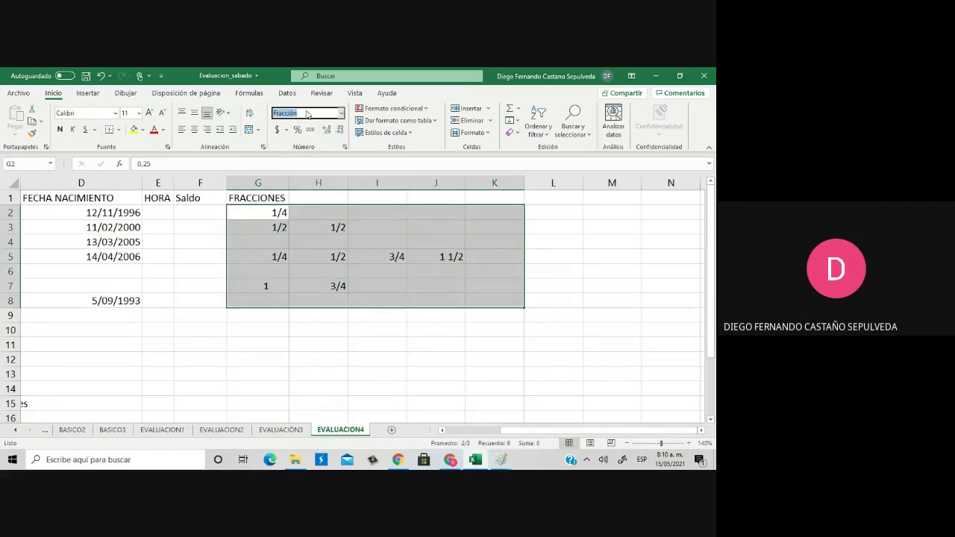
click(341, 113)
click(307, 128)
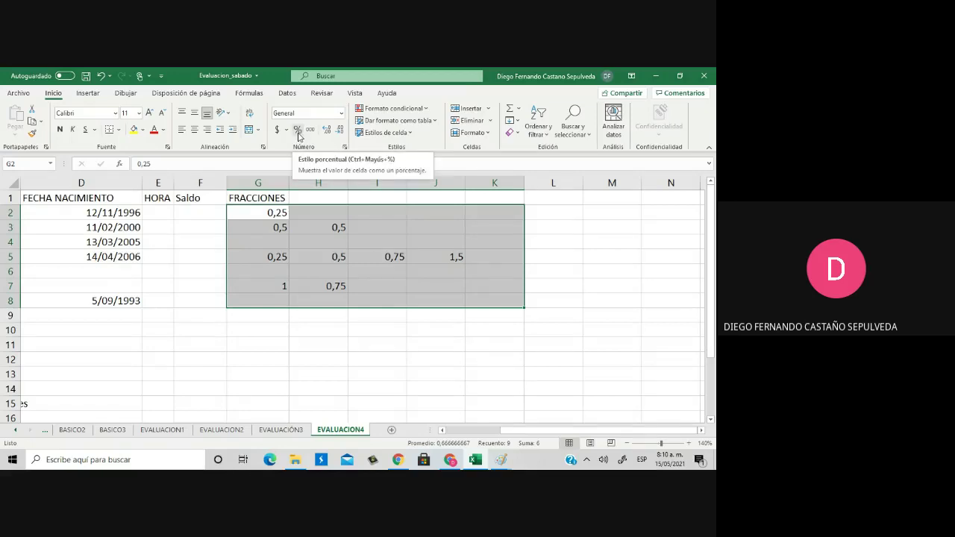
click(341, 113)
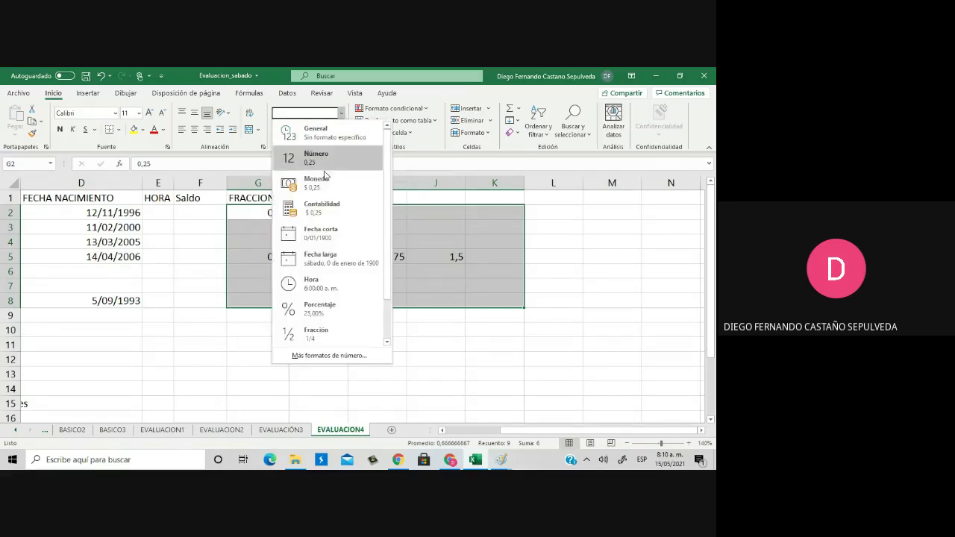
click(323, 312)
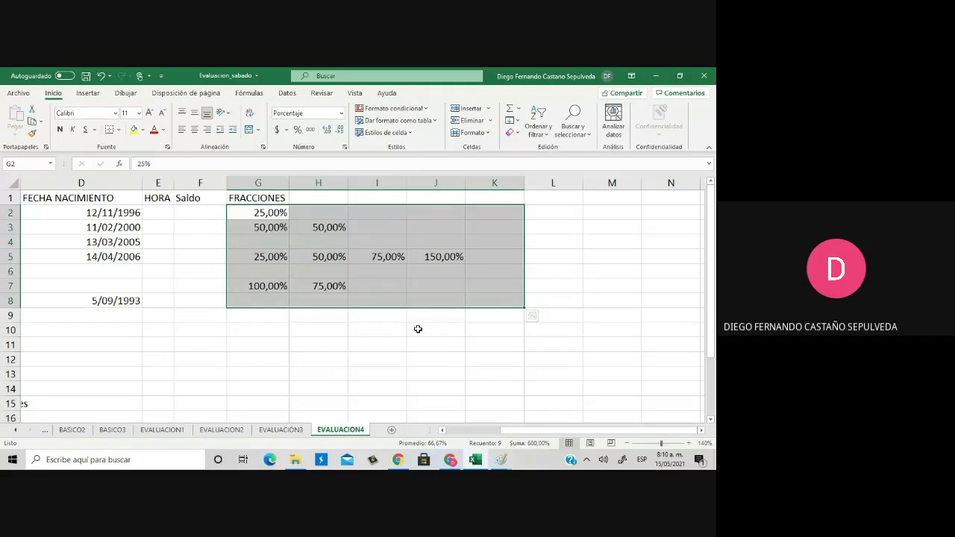
Set the range G2:K8 to the General format and clear its contents
click(341, 113)
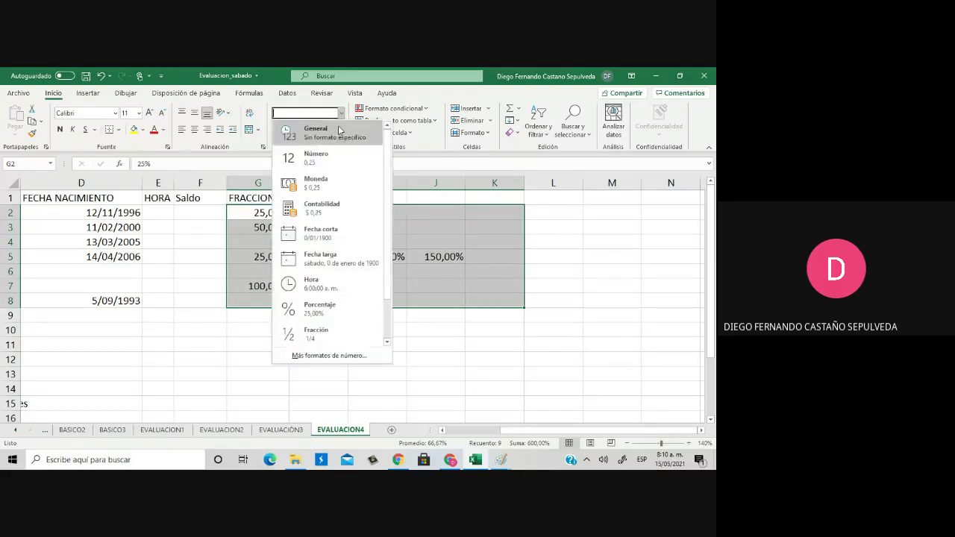
click(339, 130)
key(Delete)
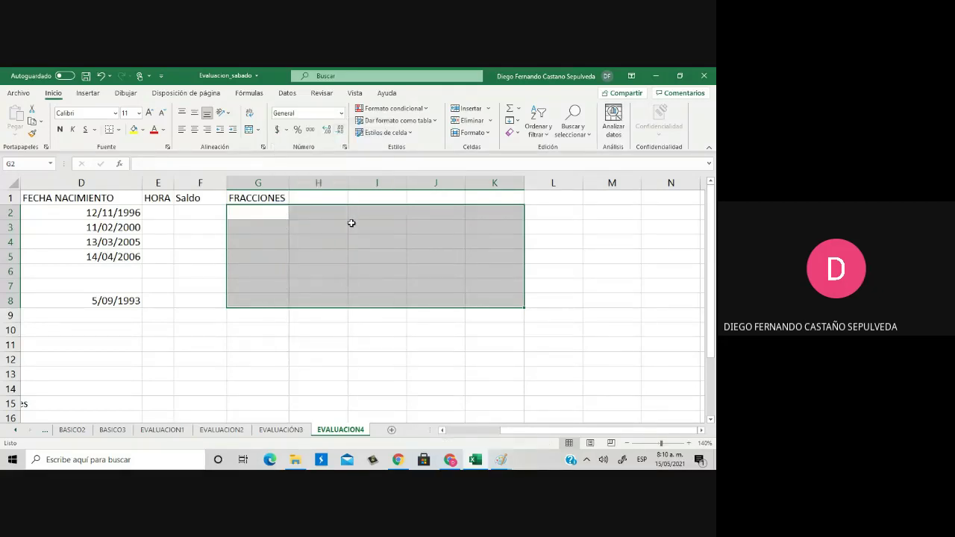
click(273, 214)
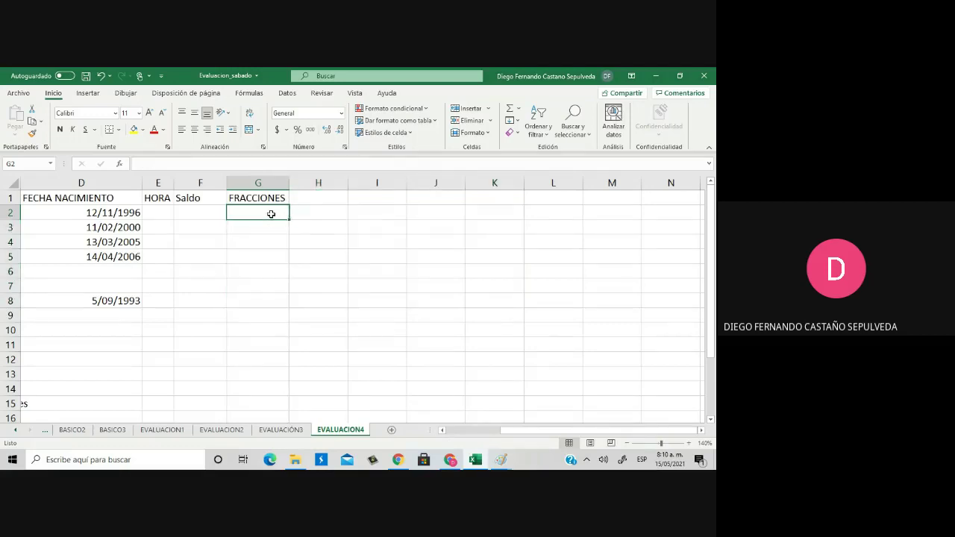
Rotate the text of the names in A2:A5 to a 90 degree vertical orientation
click(480, 431)
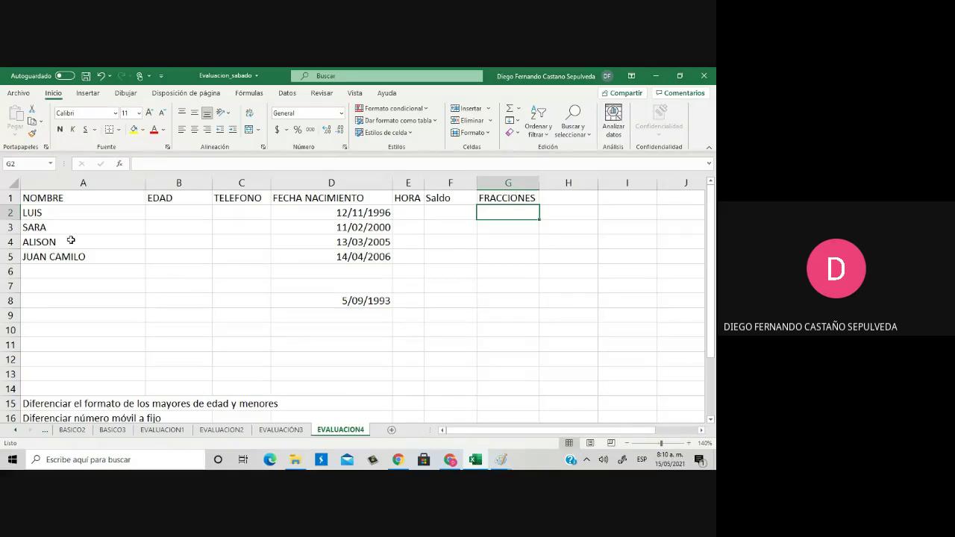
click(45, 214)
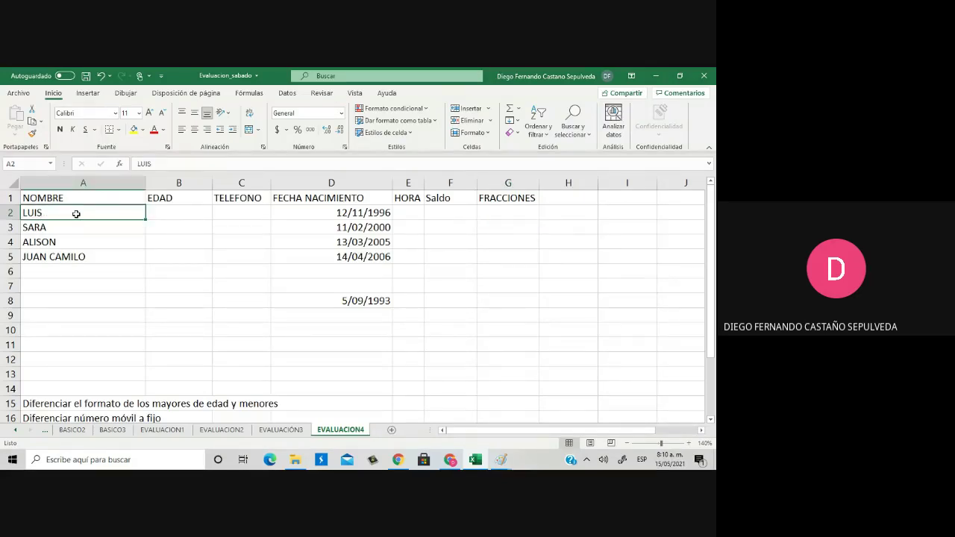
drag(75, 216, 75, 256)
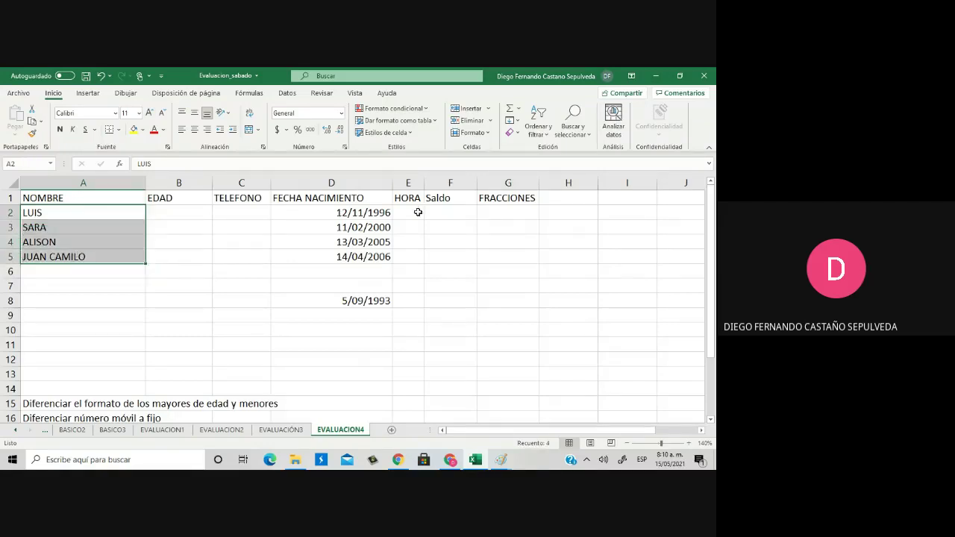
click(581, 197)
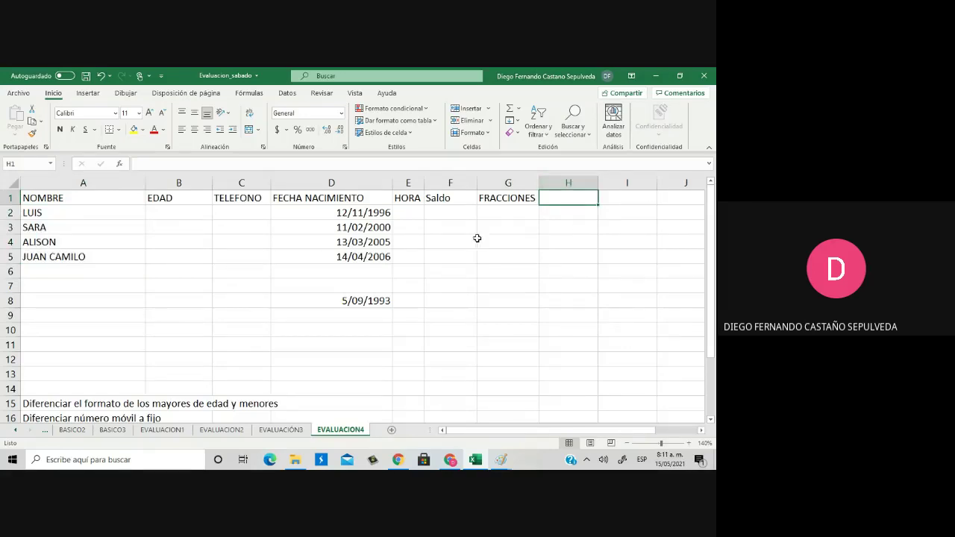
drag(77, 215, 79, 259)
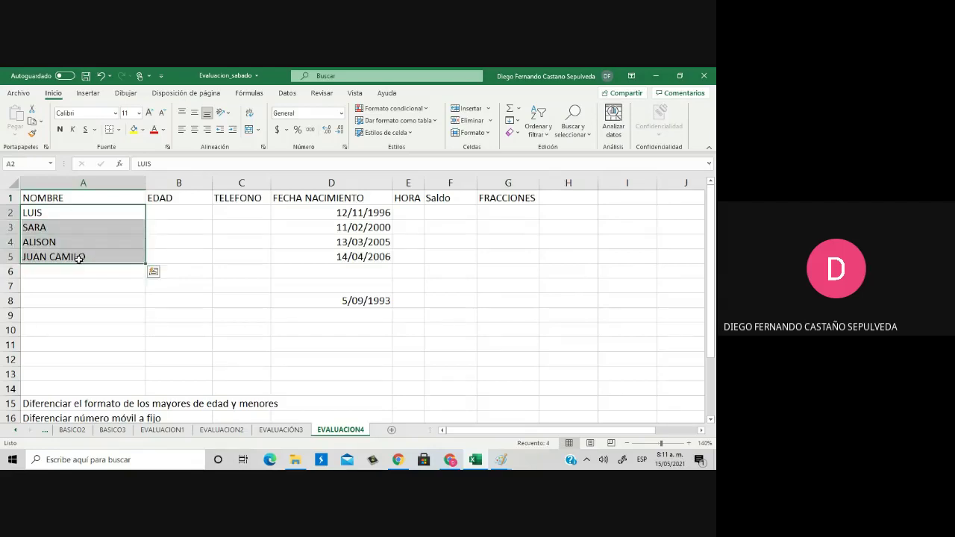
click(344, 147)
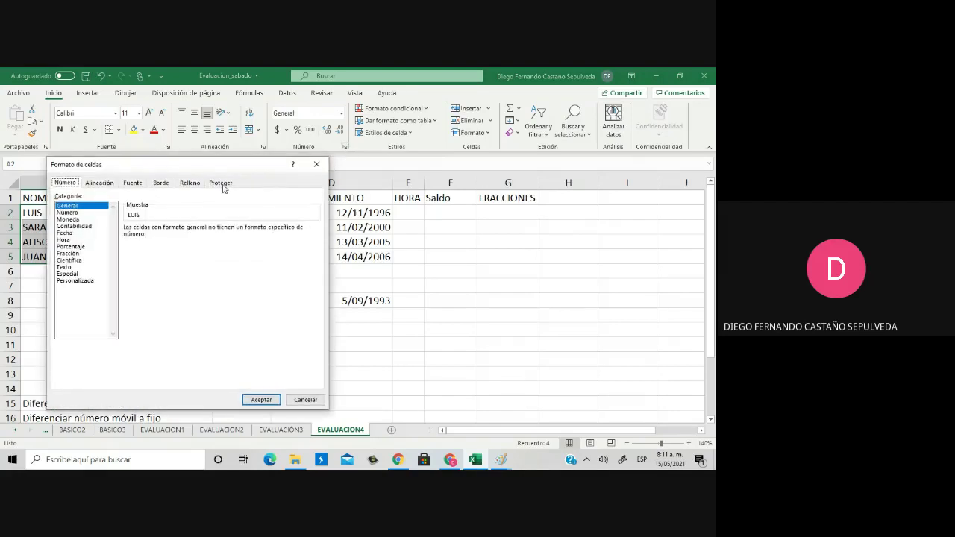
click(107, 186)
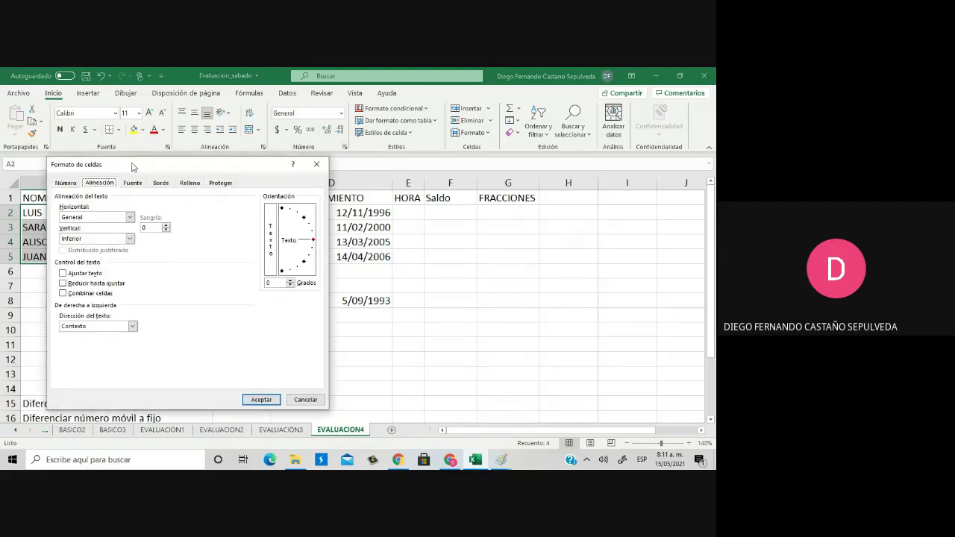
drag(133, 165, 355, 142)
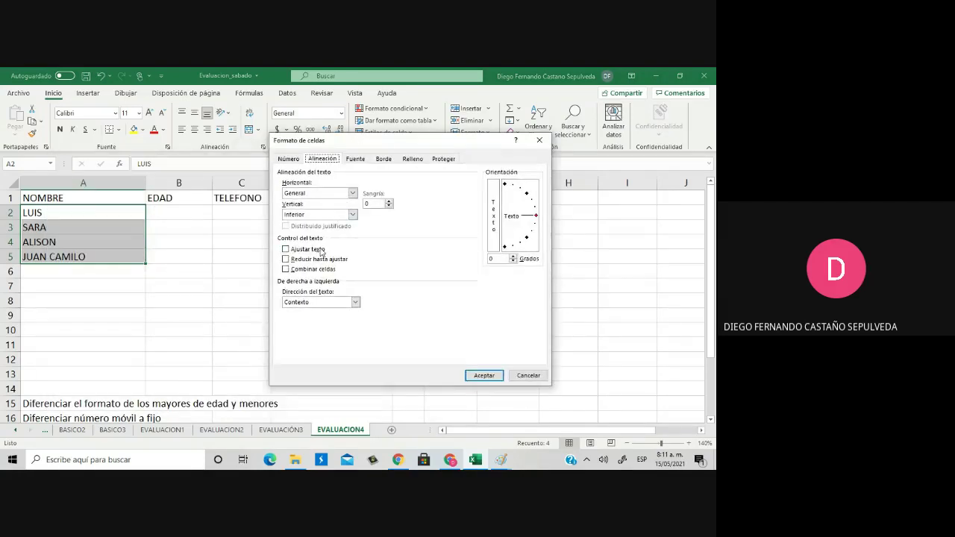
drag(537, 217, 504, 171)
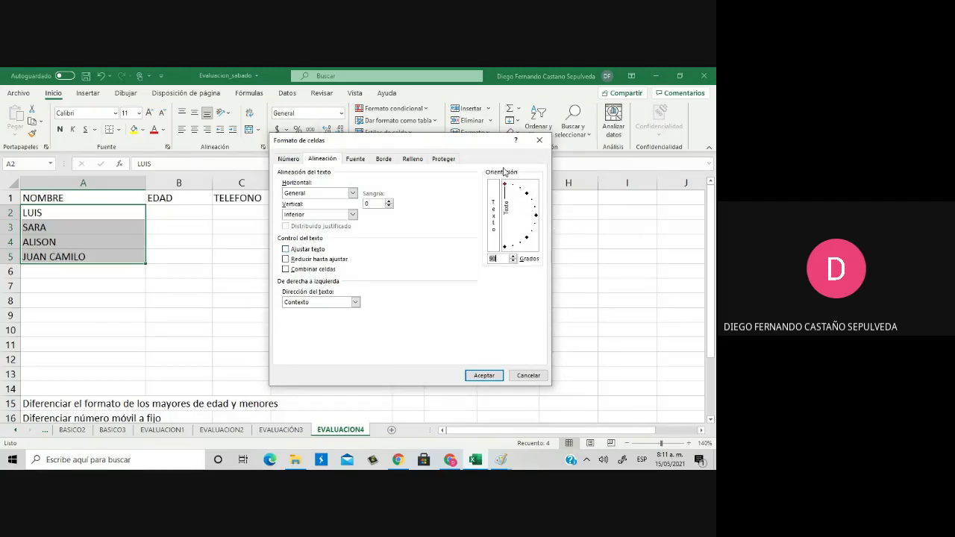
click(484, 376)
click(147, 285)
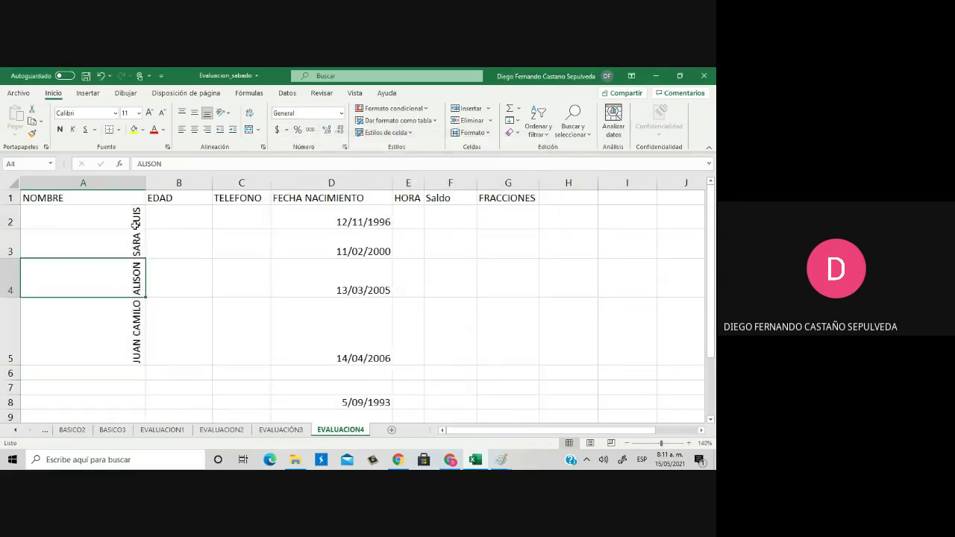
Narrow column A to about the width of the NOMBRE heading
drag(145, 183, 64, 185)
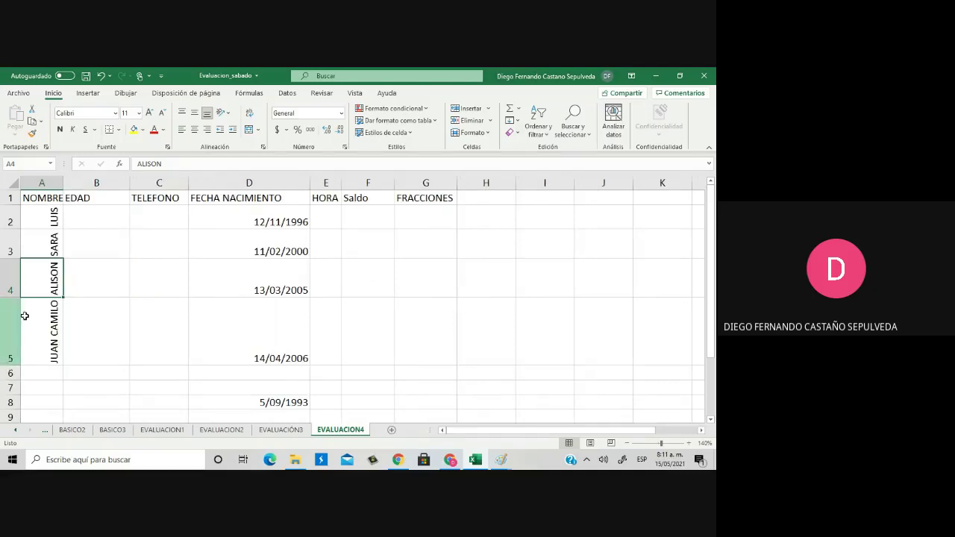
click(40, 225)
click(34, 252)
click(33, 277)
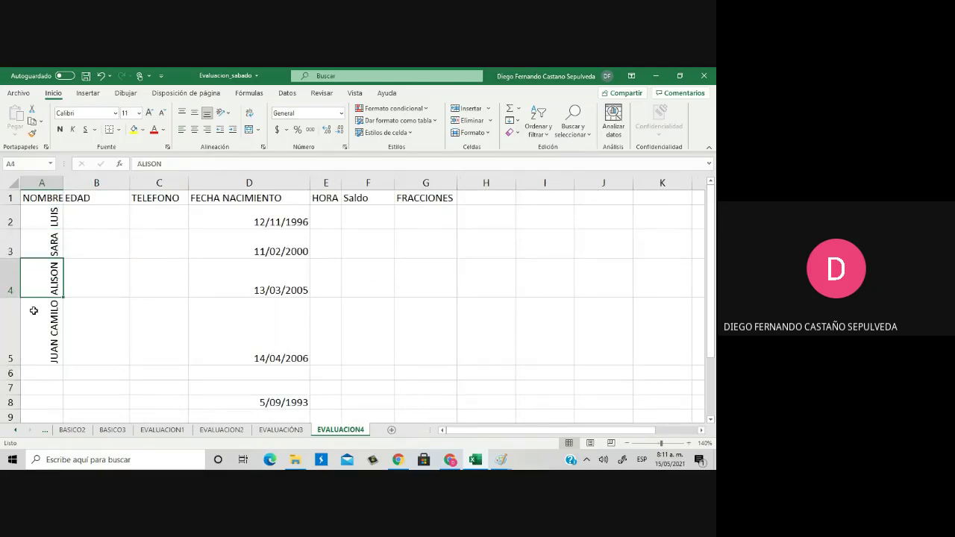
click(36, 318)
click(42, 270)
Rotate the NOMBRE heading in A1 to a 90 degree vertical orientation
click(47, 202)
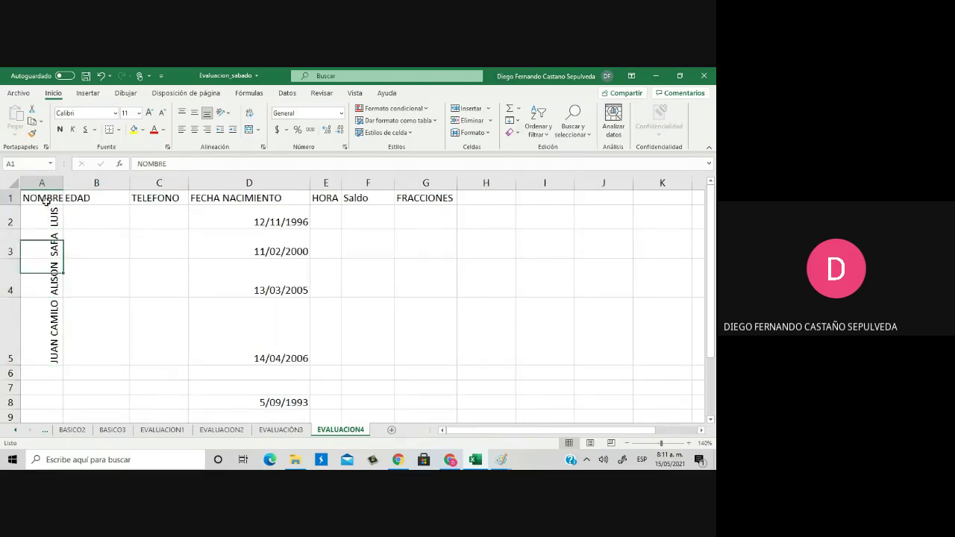
click(345, 147)
click(323, 160)
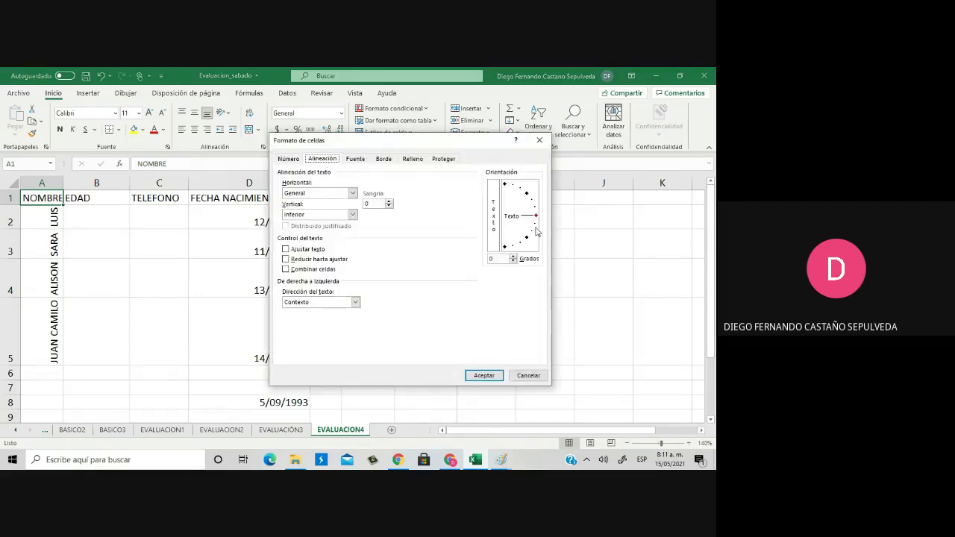
drag(536, 219, 494, 189)
mouse_move(501, 459)
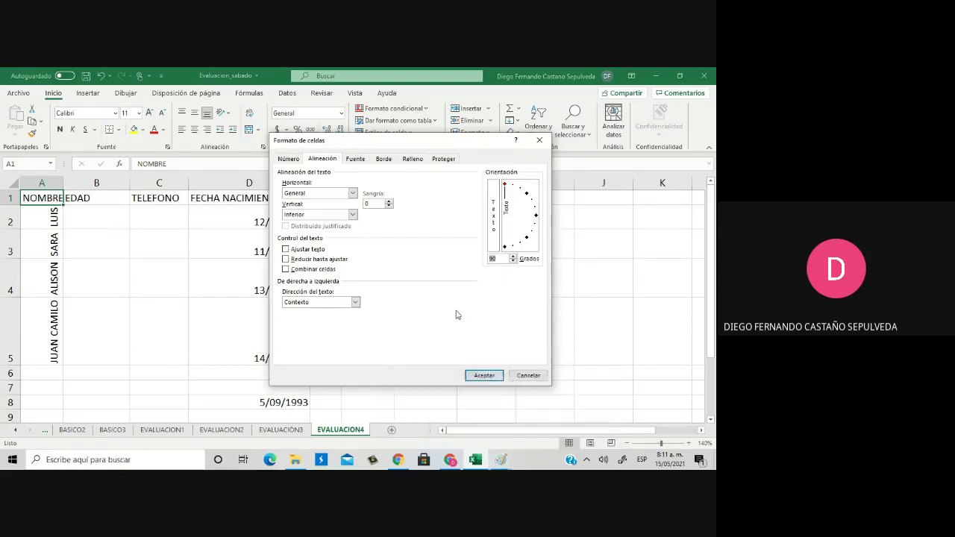
click(485, 378)
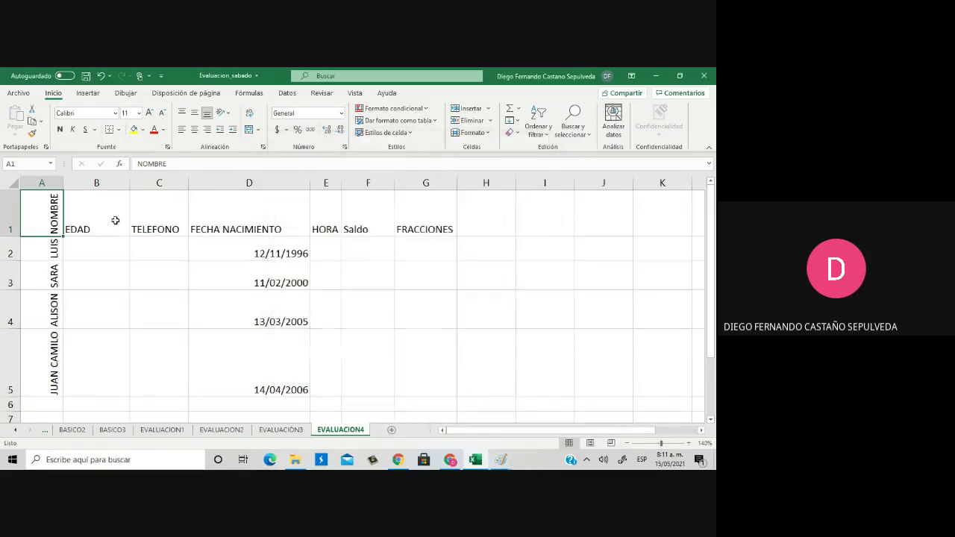
Adjust the width of column A around its vertical names and narrow column B to about the width of the EDAD heading
double_click(63, 184)
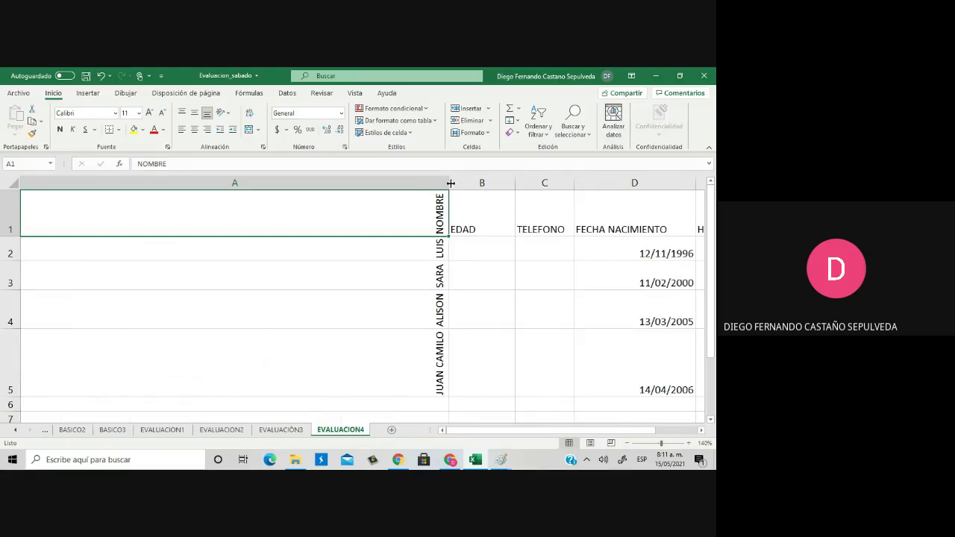
drag(448, 184, 42, 189)
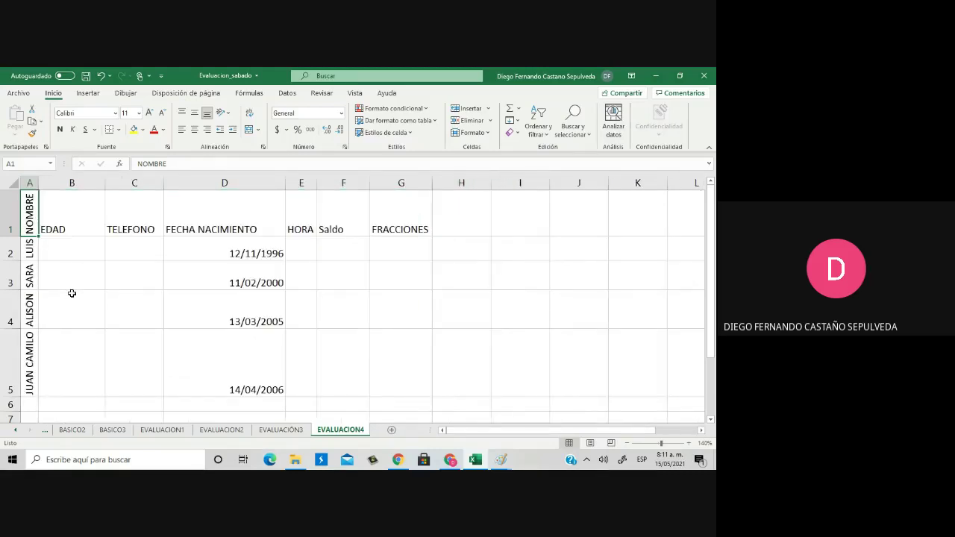
drag(106, 191, 70, 192)
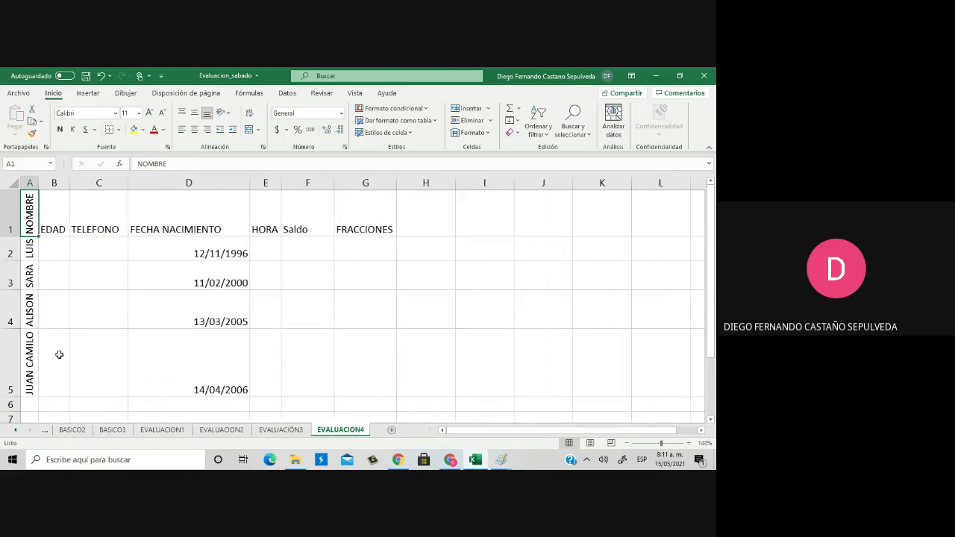
drag(34, 374, 33, 214)
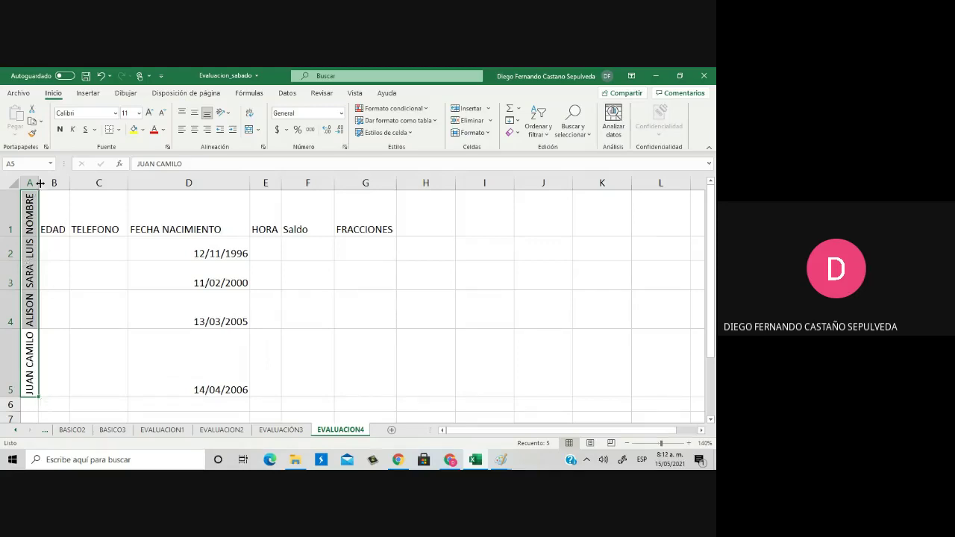
drag(39, 183, 62, 185)
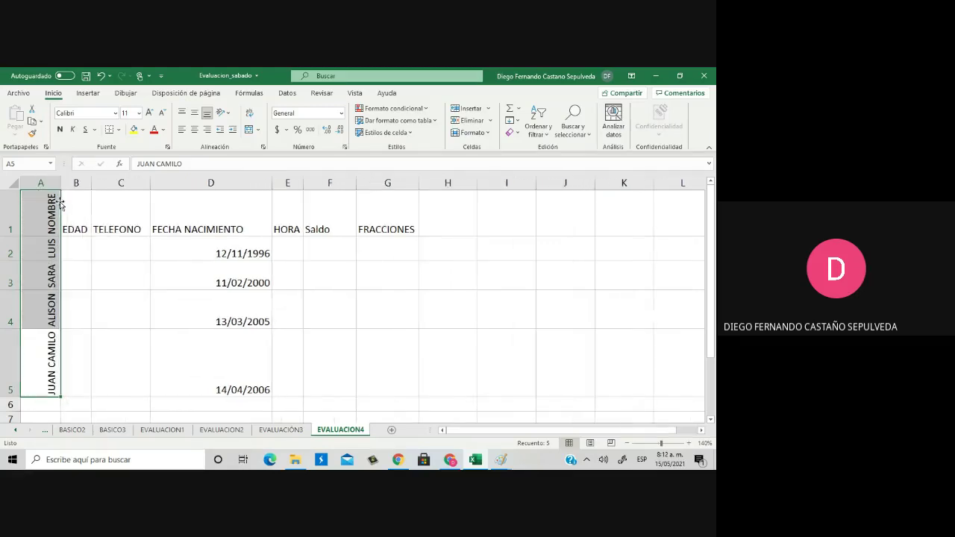
Auto-fit column A to the width of the instruction texts in A15:A18
scroll(42, 272, down, 4)
scroll(46, 287, up, 2)
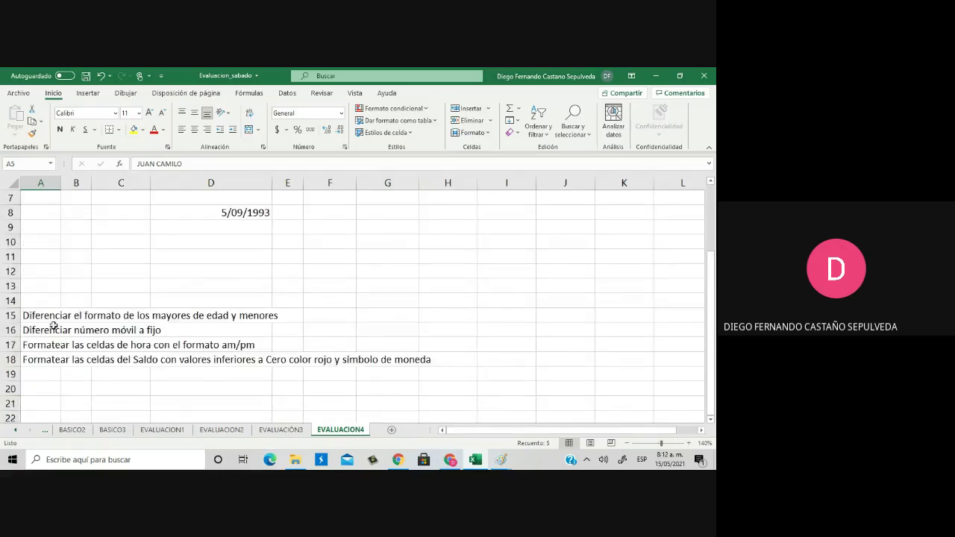
drag(48, 315, 66, 363)
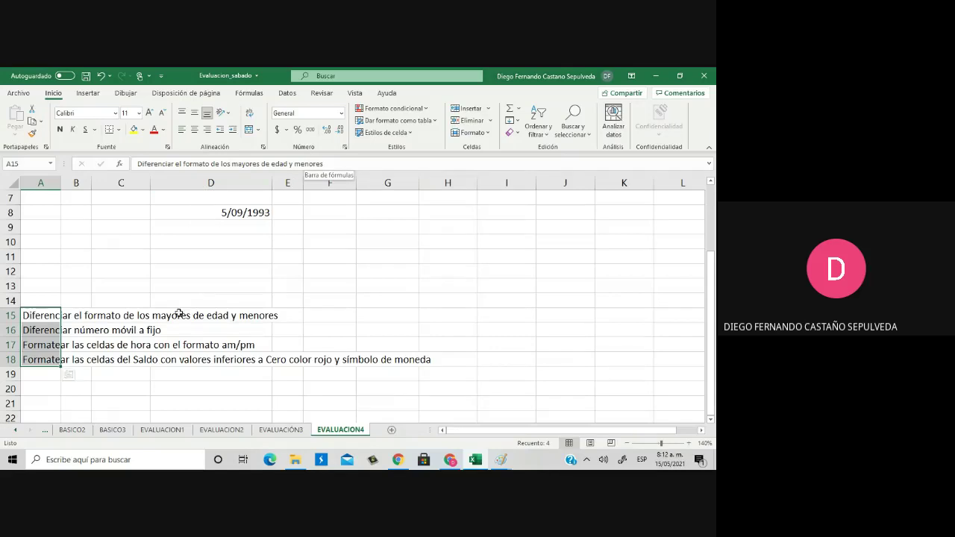
double_click(61, 183)
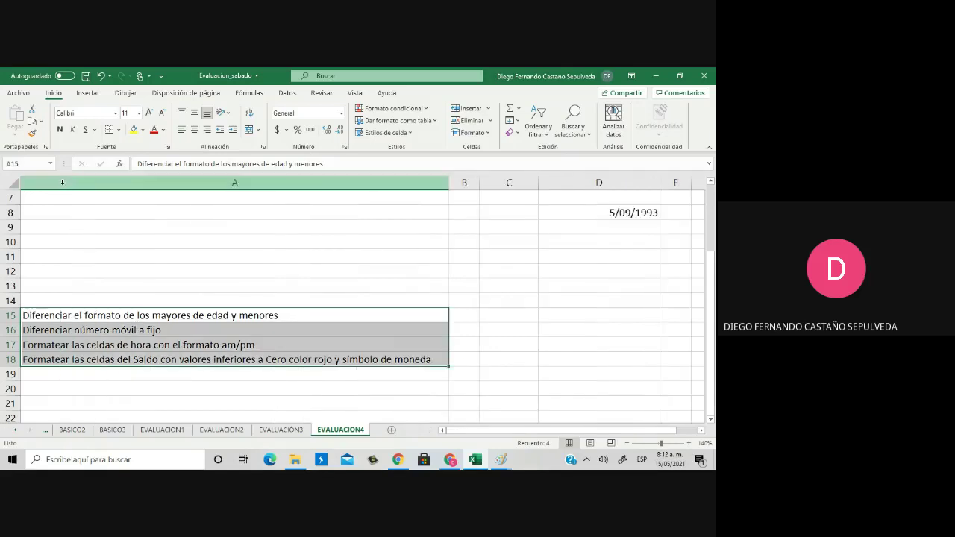
click(419, 319)
click(395, 362)
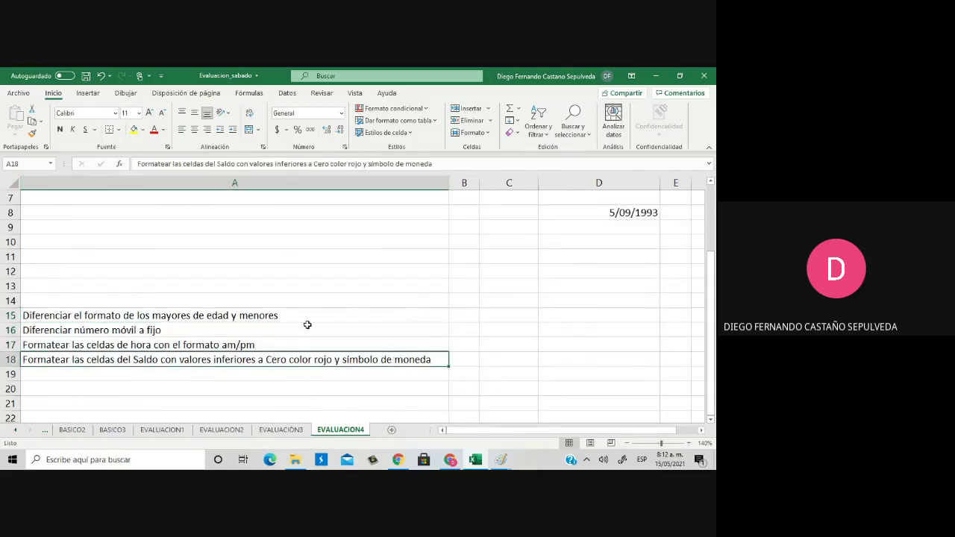
Turn on text wrapping for the instruction texts in A15:A18
click(303, 314)
drag(303, 314, 309, 361)
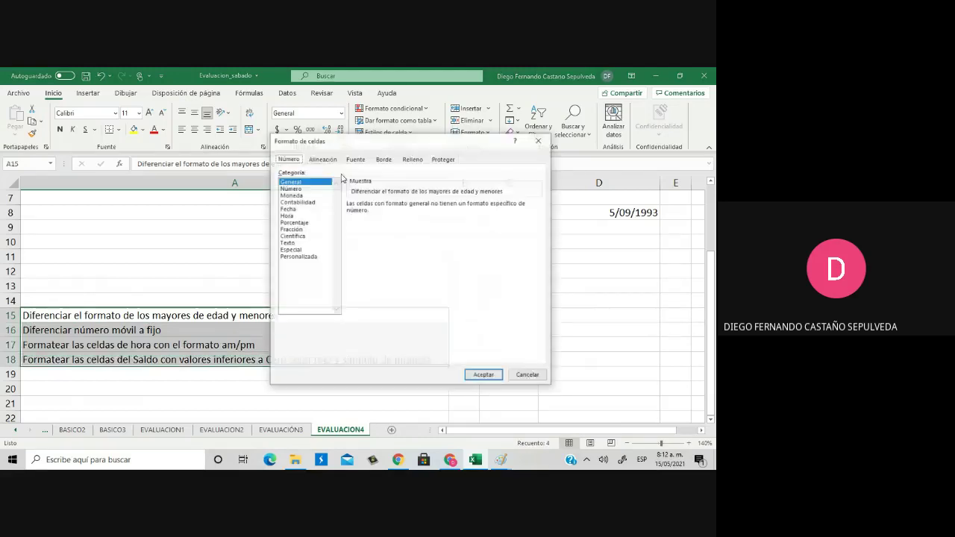
click(344, 147)
click(321, 159)
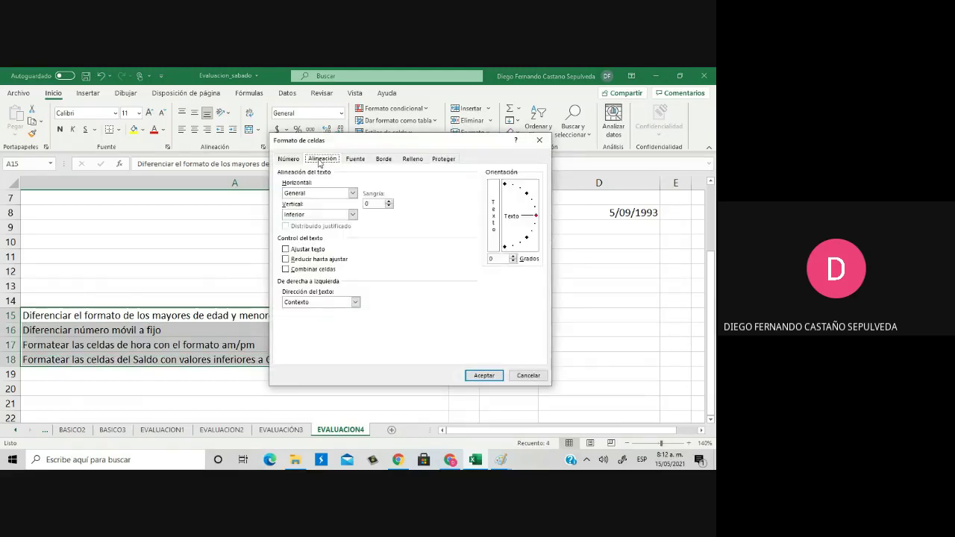
click(314, 250)
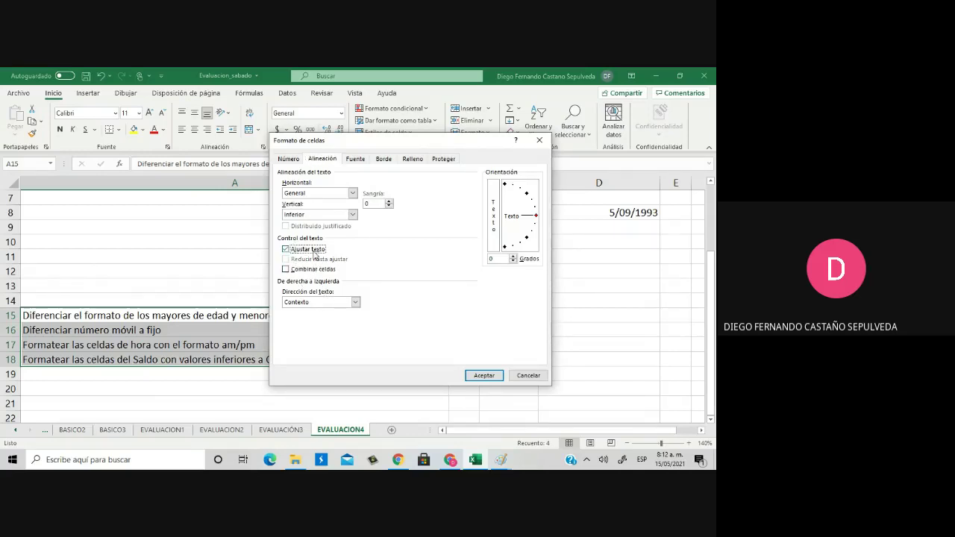
click(484, 375)
Narrow column A to well under half its width and increase the heights of rows 15 to 18 to fit the wrapped texts
drag(449, 183, 219, 181)
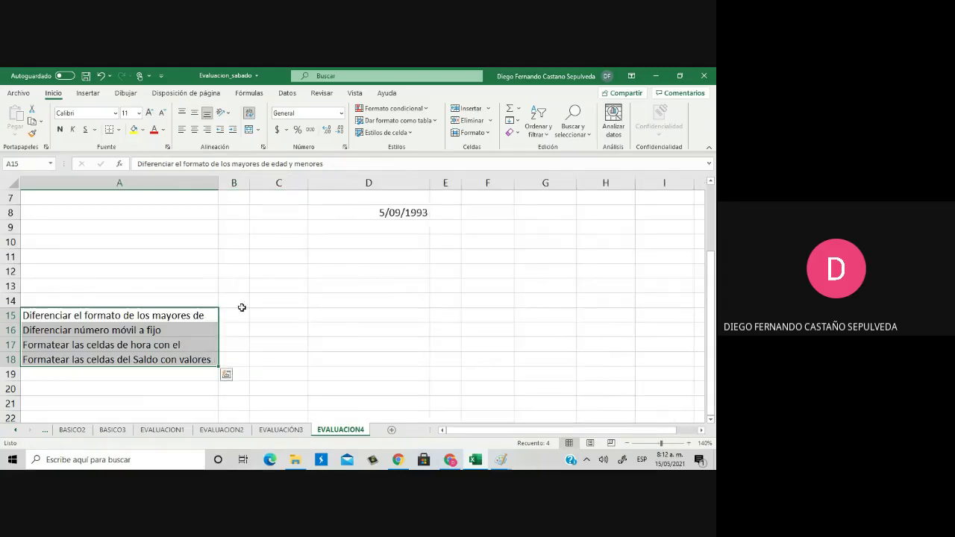
click(199, 315)
drag(18, 322, 14, 382)
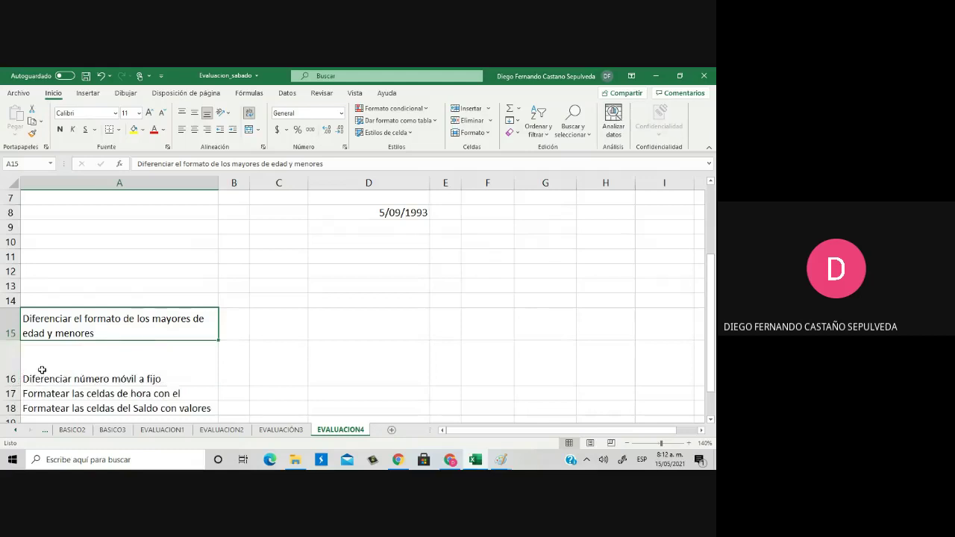
scroll(42, 370, down, 2)
drag(14, 313, 14, 378)
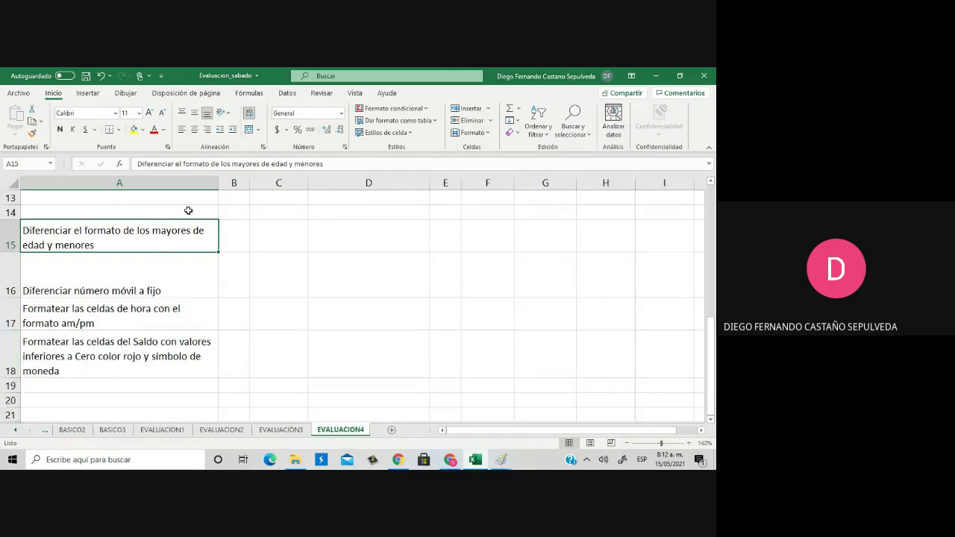
drag(219, 184, 186, 189)
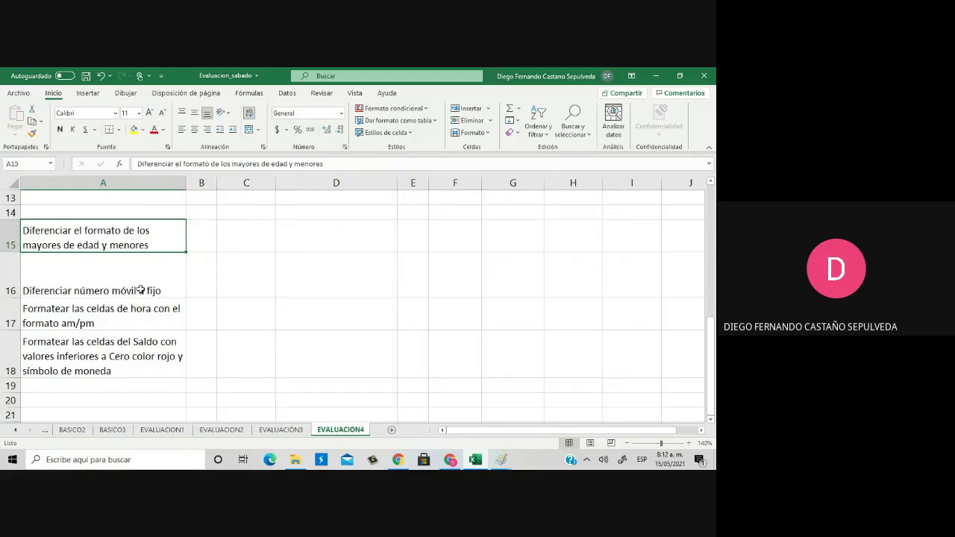
Set the texts in A15:A18 to font size 8 with middle vertical alignment, and narrow column A slightly
drag(128, 244, 130, 344)
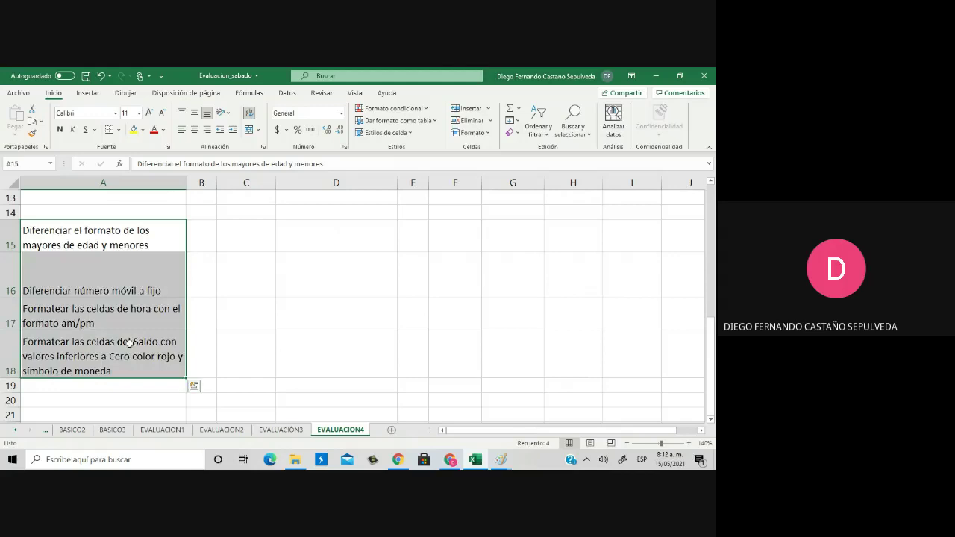
click(162, 115)
click(162, 114)
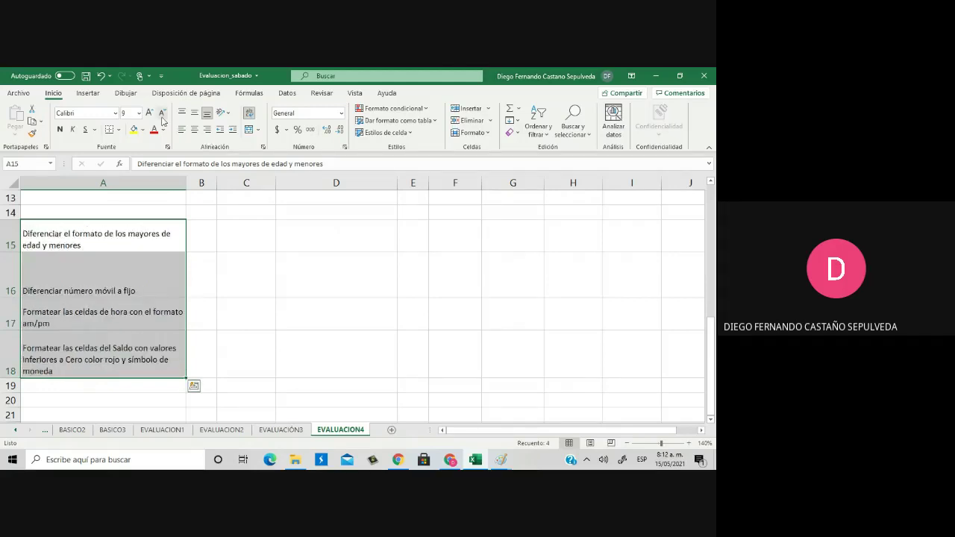
click(162, 118)
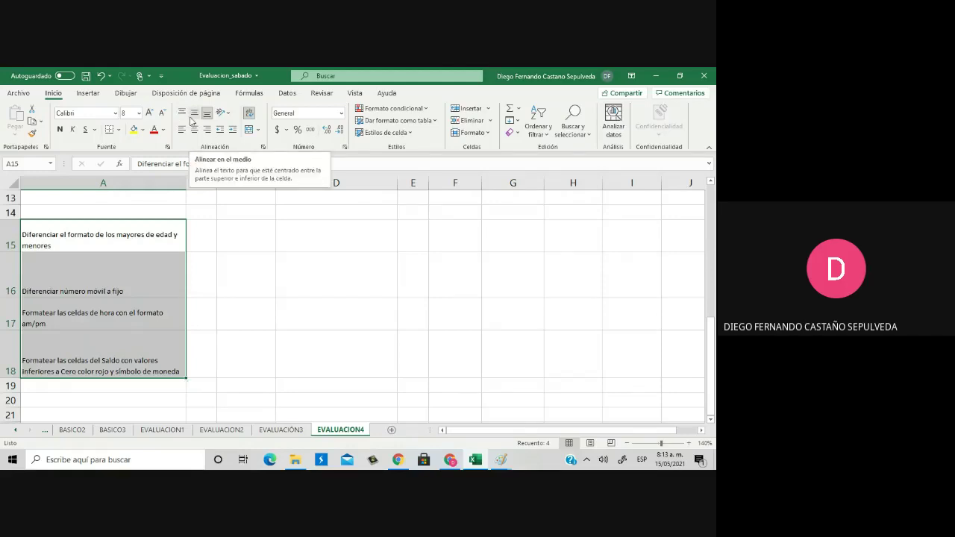
click(193, 116)
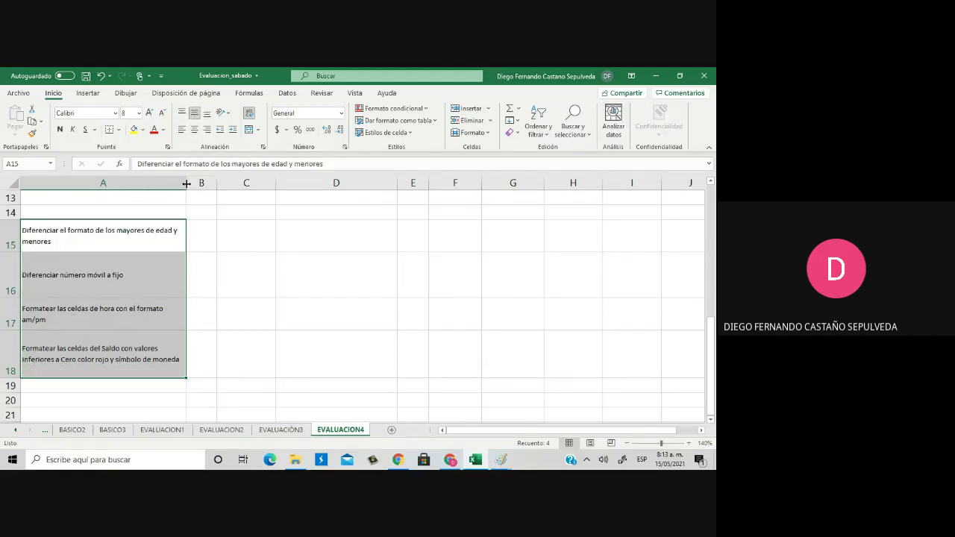
drag(187, 182, 169, 182)
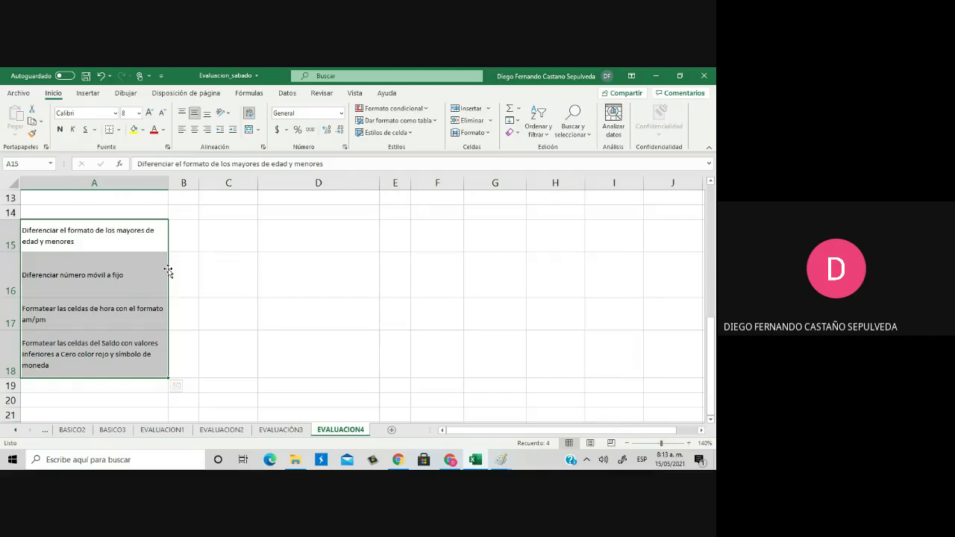
click(82, 253)
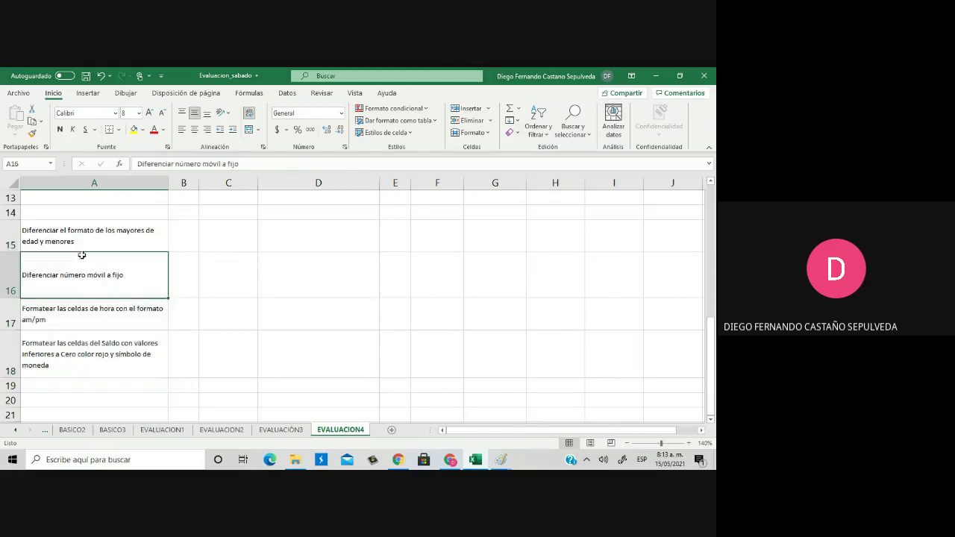
click(78, 308)
click(82, 346)
scroll(181, 277, up, 4)
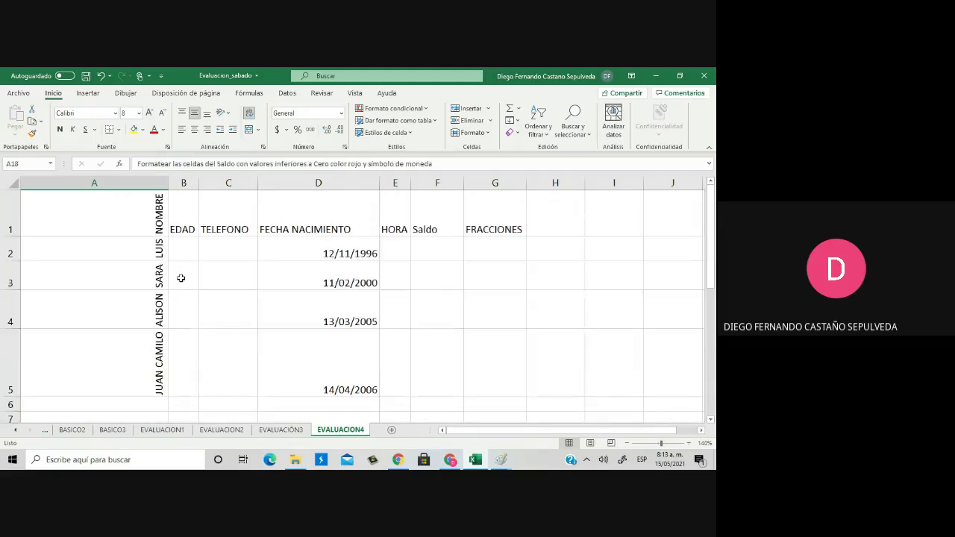
scroll(180, 270, down, 3)
scroll(179, 267, up, 3)
Switch to Paint and look over the reference picture with the formatted example tables
mouse_move(499, 460)
click(469, 409)
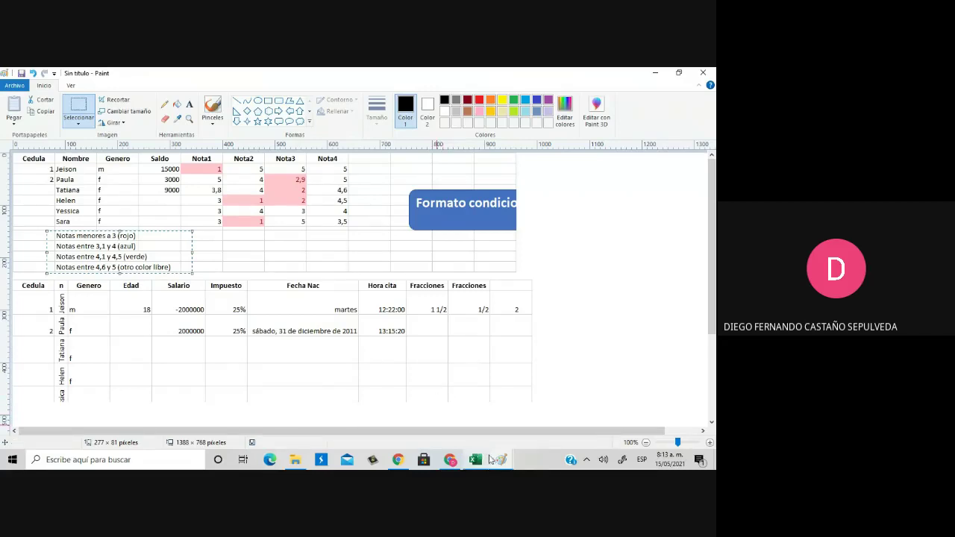
mouse_move(497, 461)
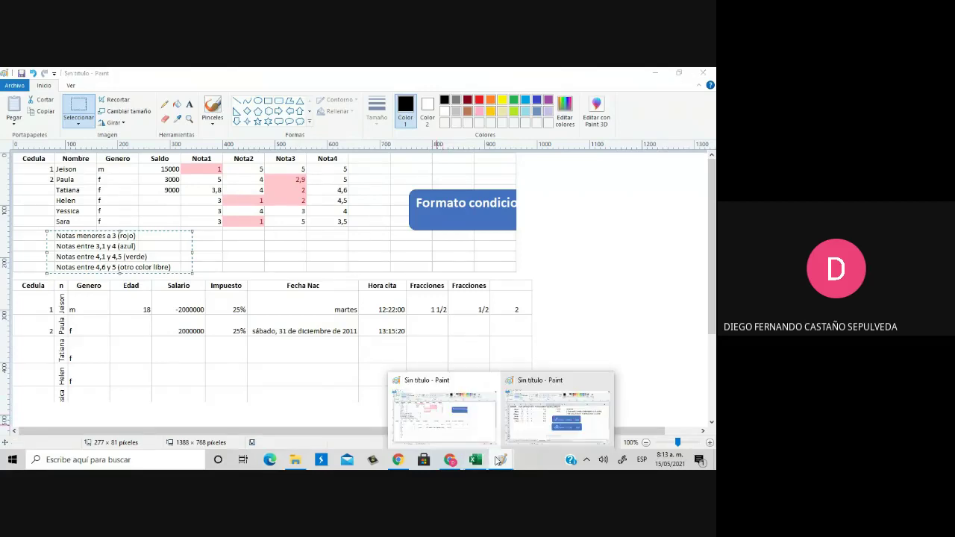
click(345, 376)
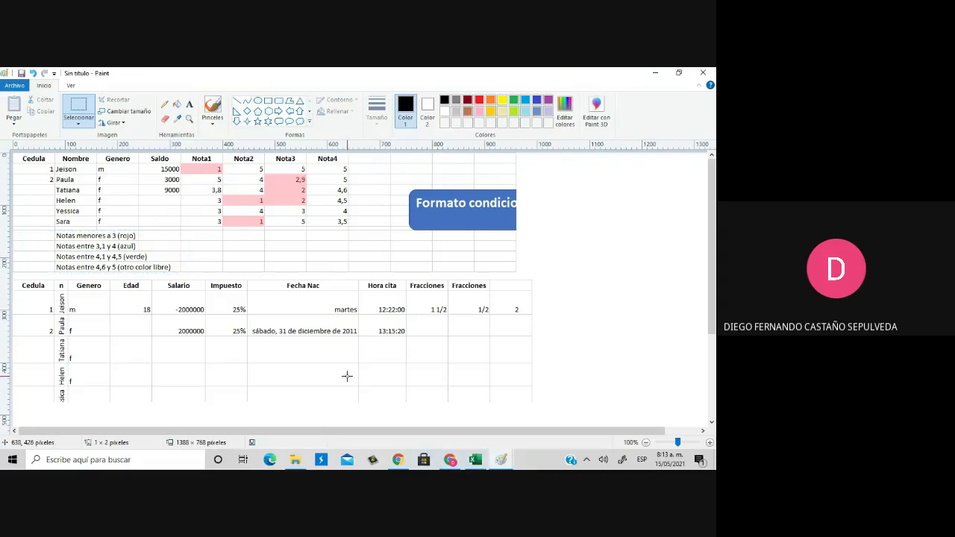
Return to Excel, add two new sheets and rename Hoja2 as EVALUACIÓN5
click(474, 460)
click(392, 431)
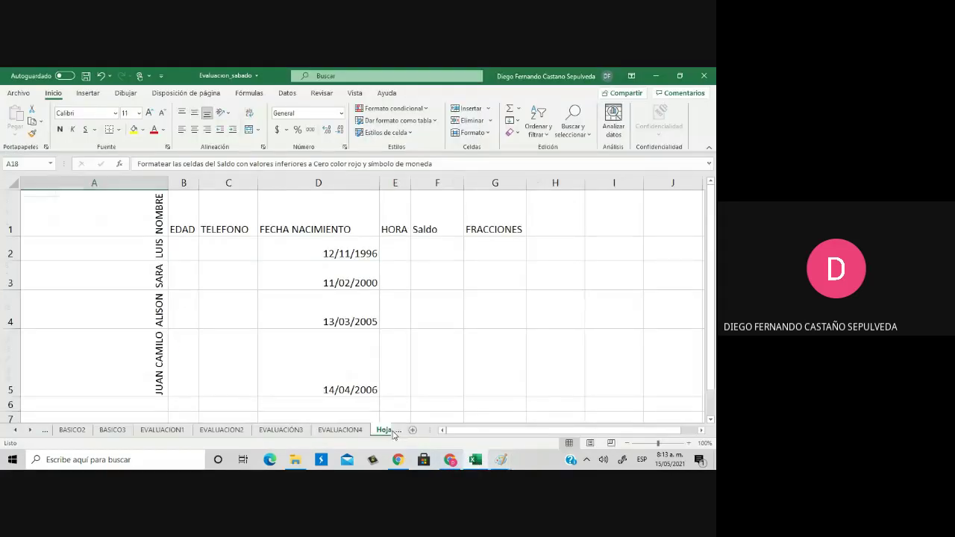
click(391, 432)
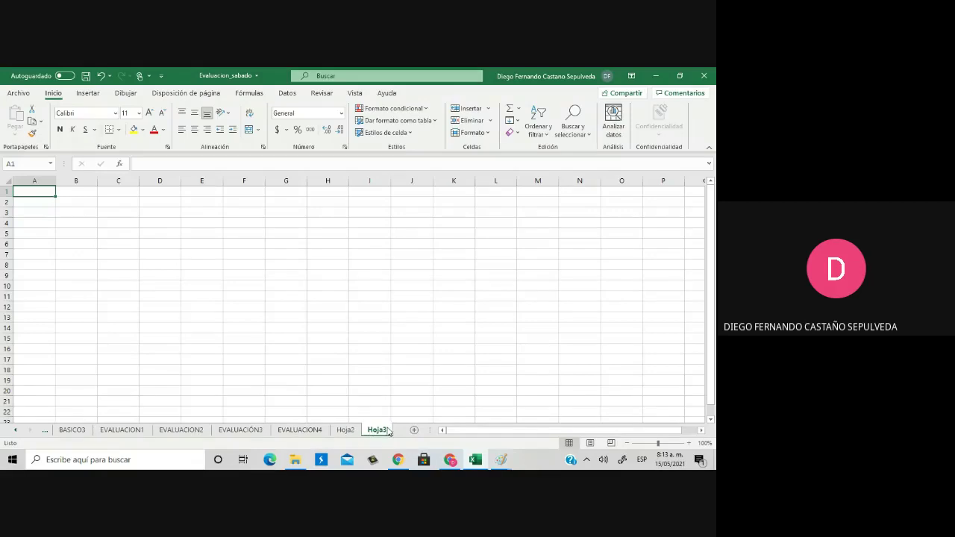
click(342, 430)
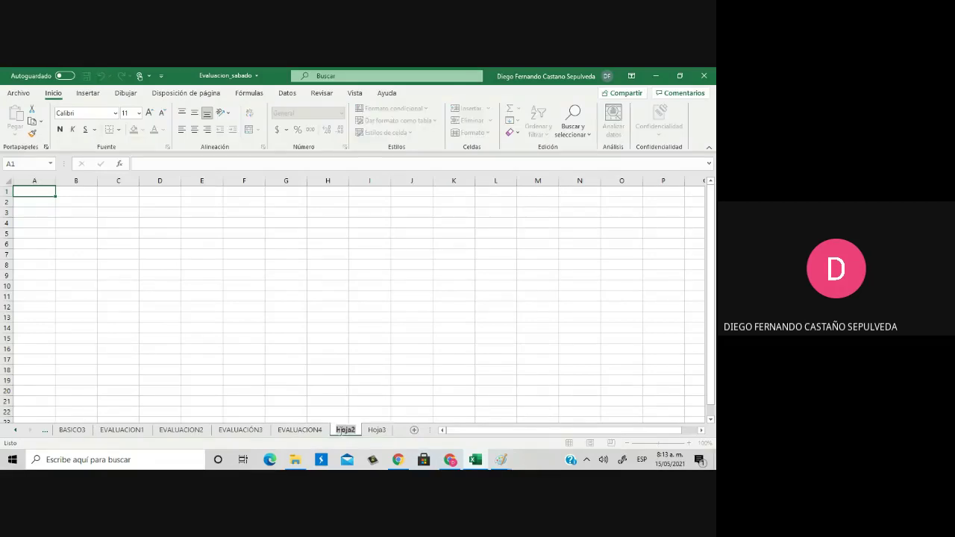
text(EVALUACIÓ)
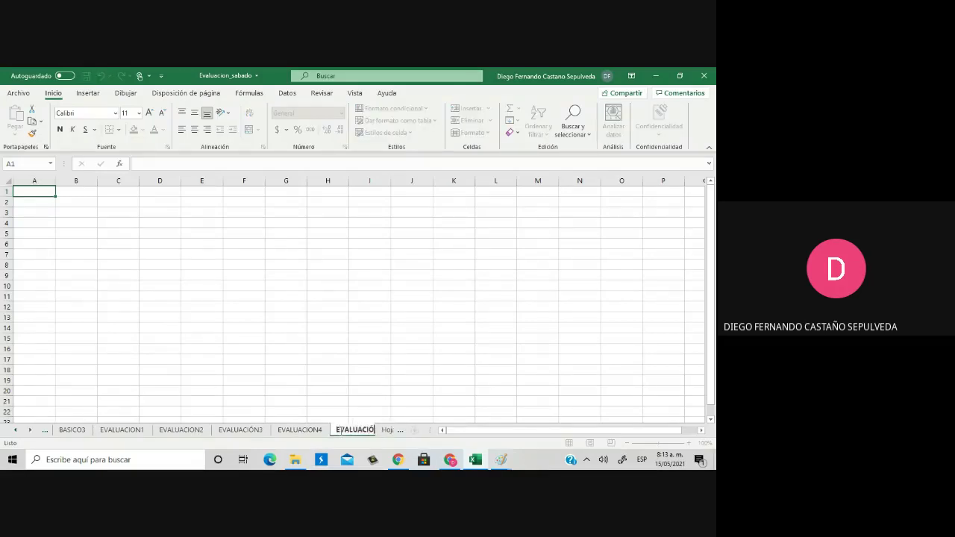
text(N5)
key(Return)
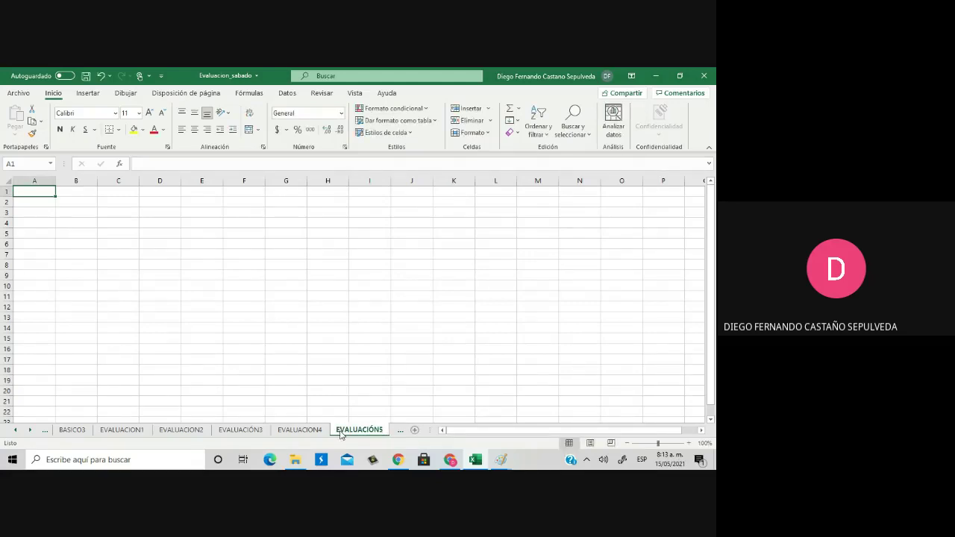
Widen column A to about twice its width on the EVALUACIÓN5 sheet and enter the heading NOMBRE in A1
drag(56, 181, 91, 181)
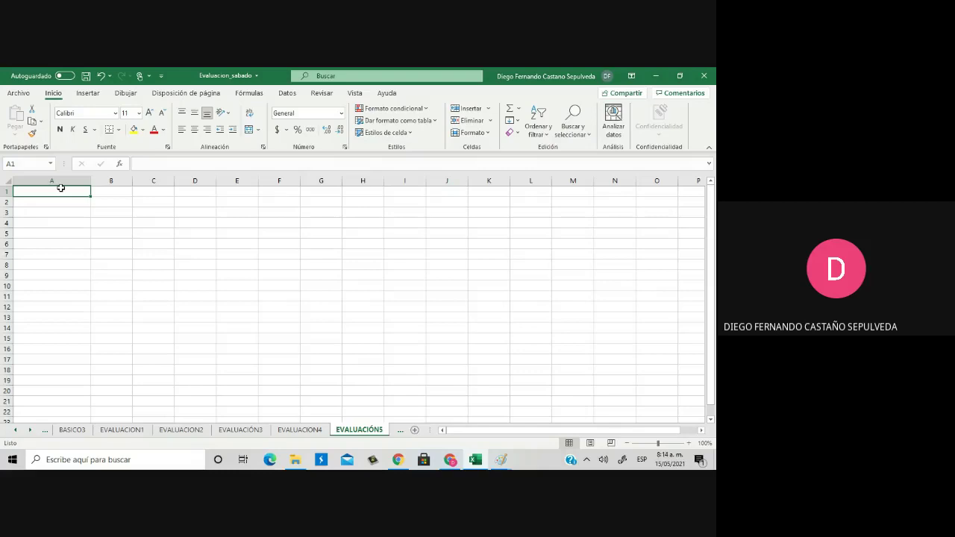
text(NOMB)
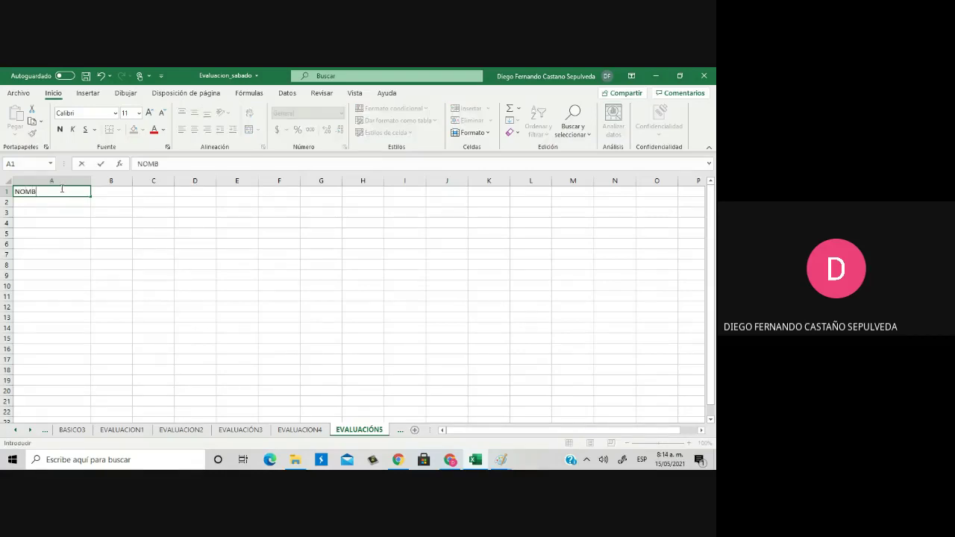
text(RE)
key(Return)
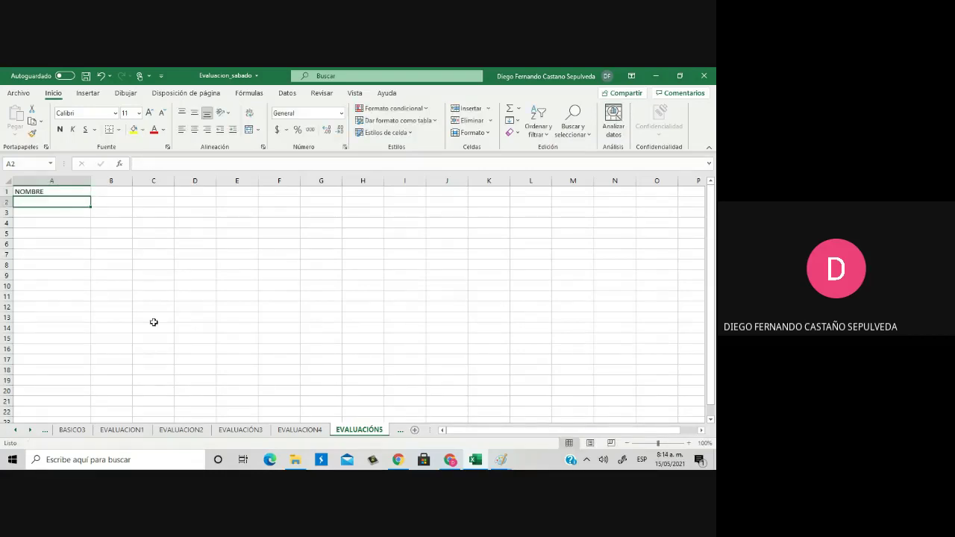
Copy the four names in A2:A5 of the EVALUACION4 sheet and paste them into EVALUACIÓN5 starting at A2
click(279, 431)
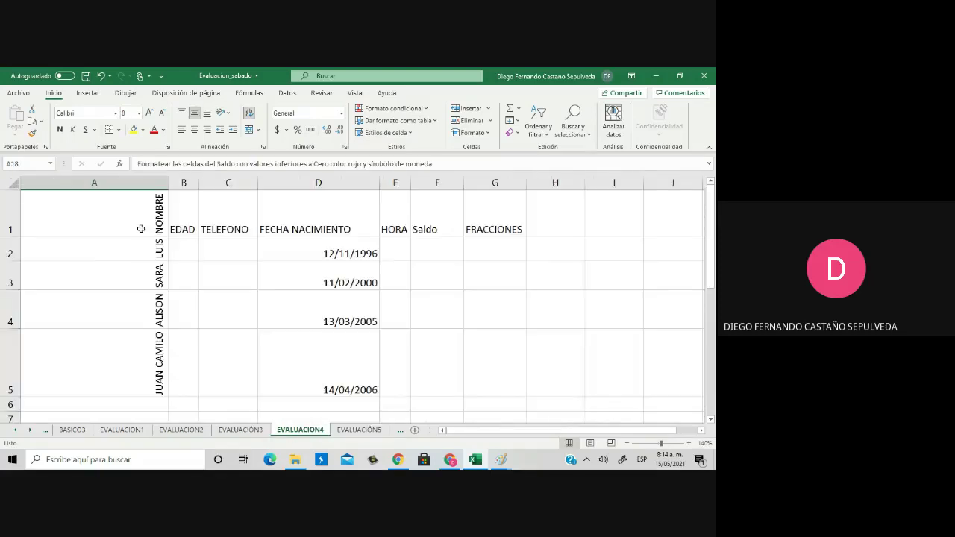
drag(139, 245, 141, 360)
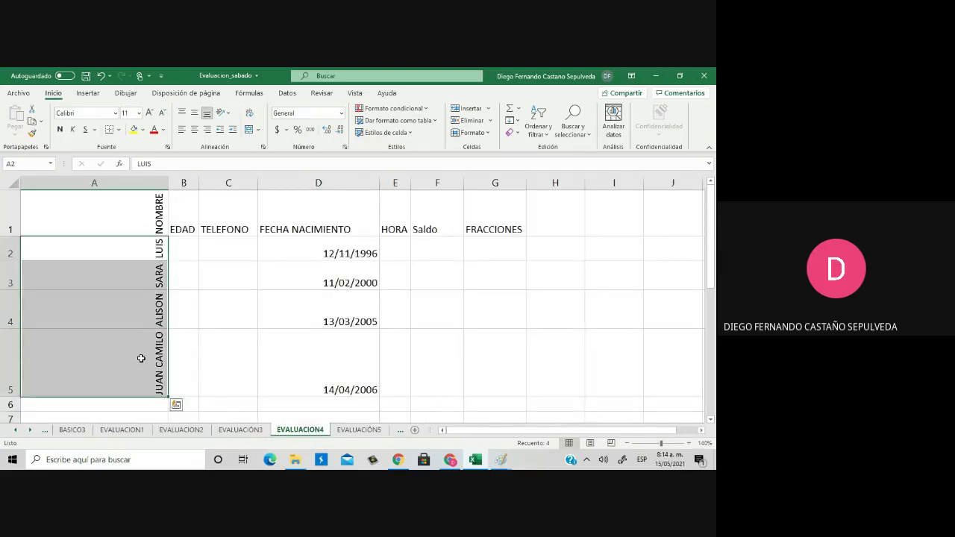
key(ctrl+c)
click(359, 430)
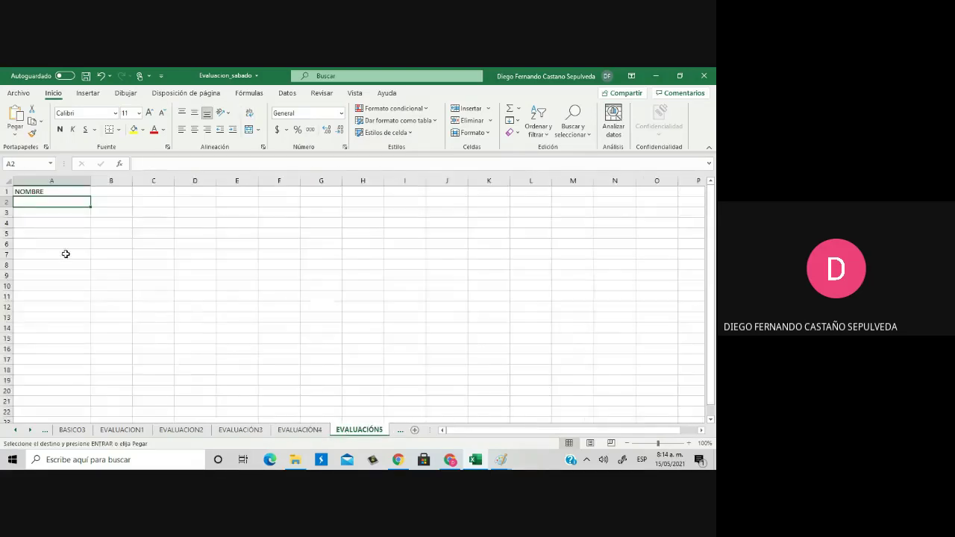
click(15, 116)
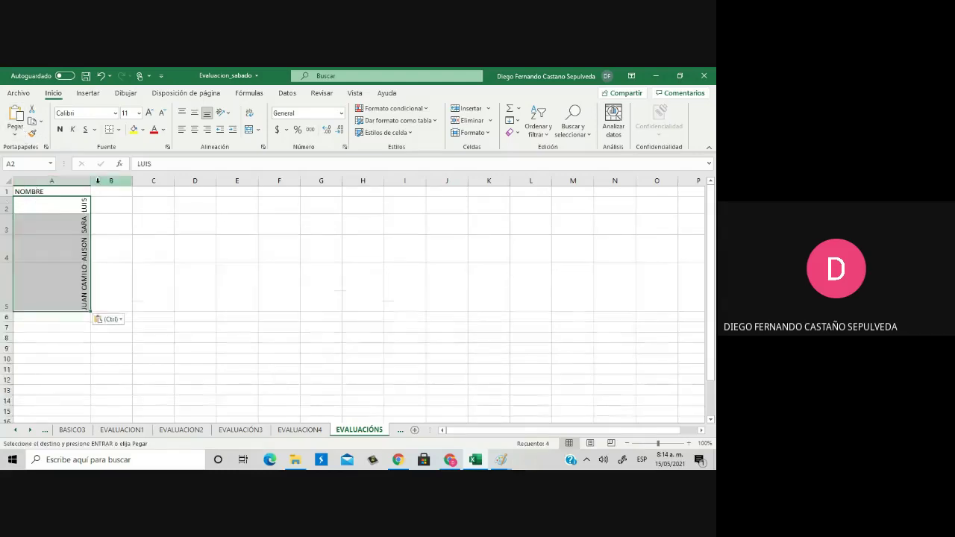
Set the text orientation of the pasted names in A2:A5 to 0 degrees
click(344, 148)
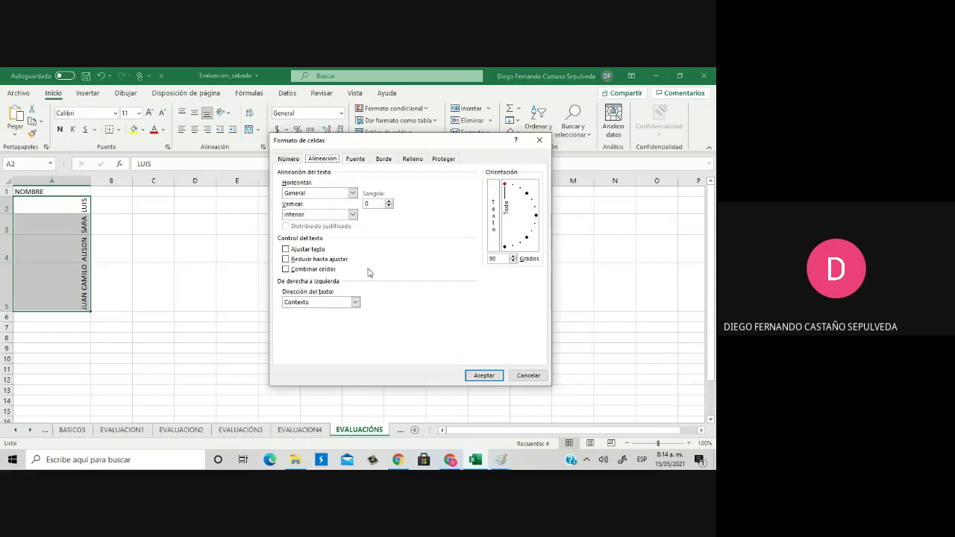
click(526, 195)
drag(526, 195, 541, 220)
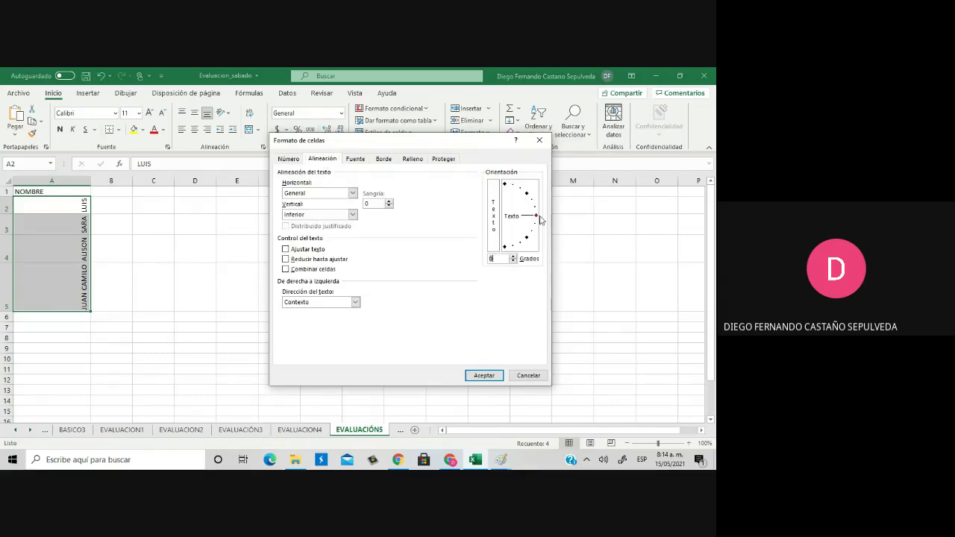
click(470, 375)
click(60, 254)
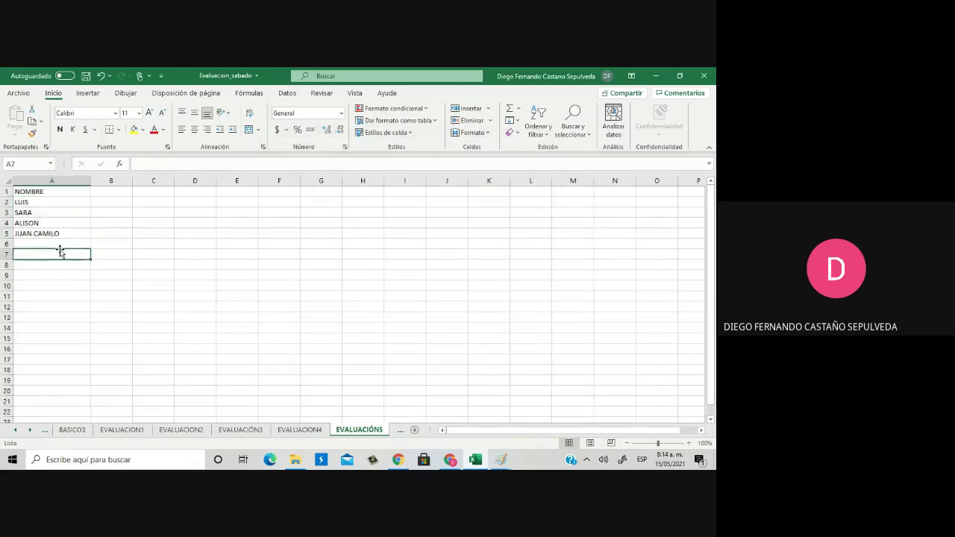
Make the NOMBRE heading in A1 bold
click(49, 193)
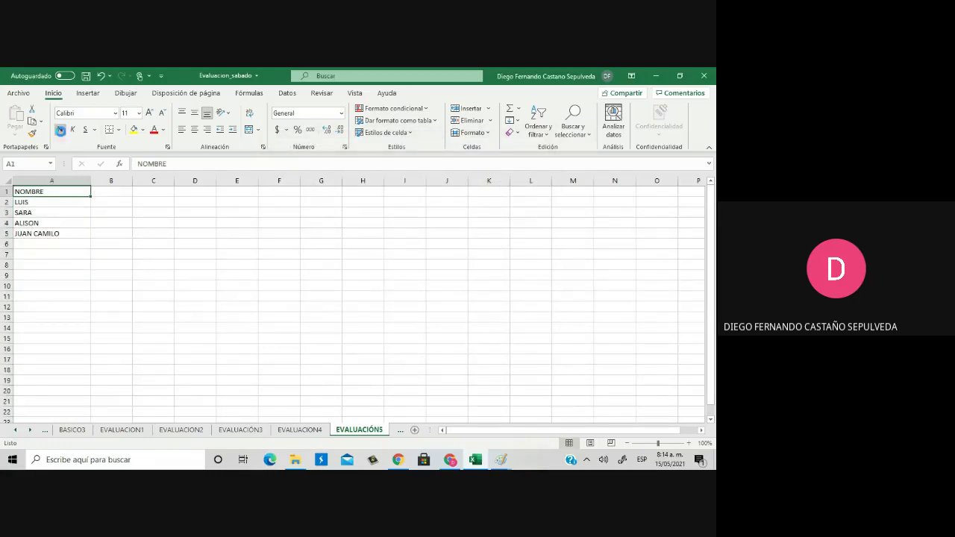
click(59, 129)
click(121, 197)
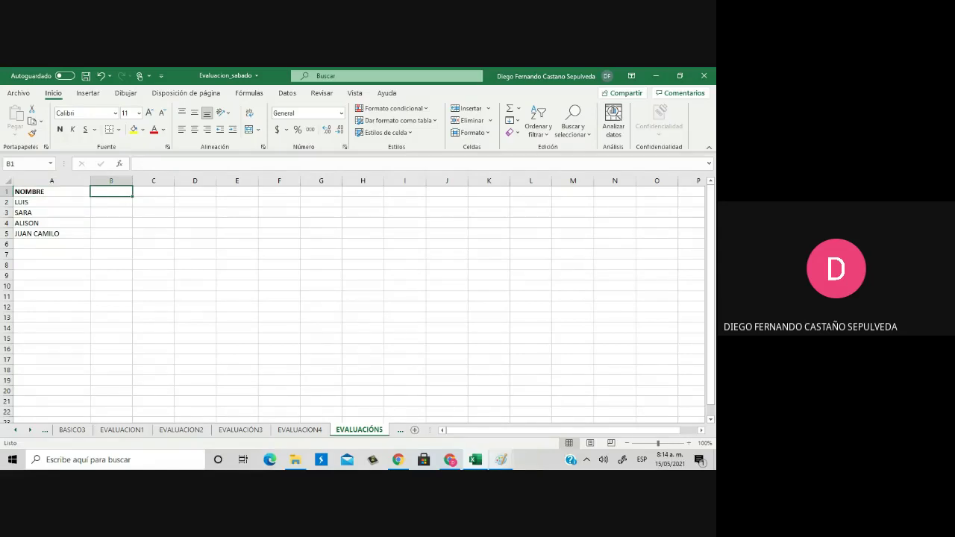
Switch to Paint to check the column headings and criteria in the reference picture, and return to Excel
click(502, 460)
click(535, 425)
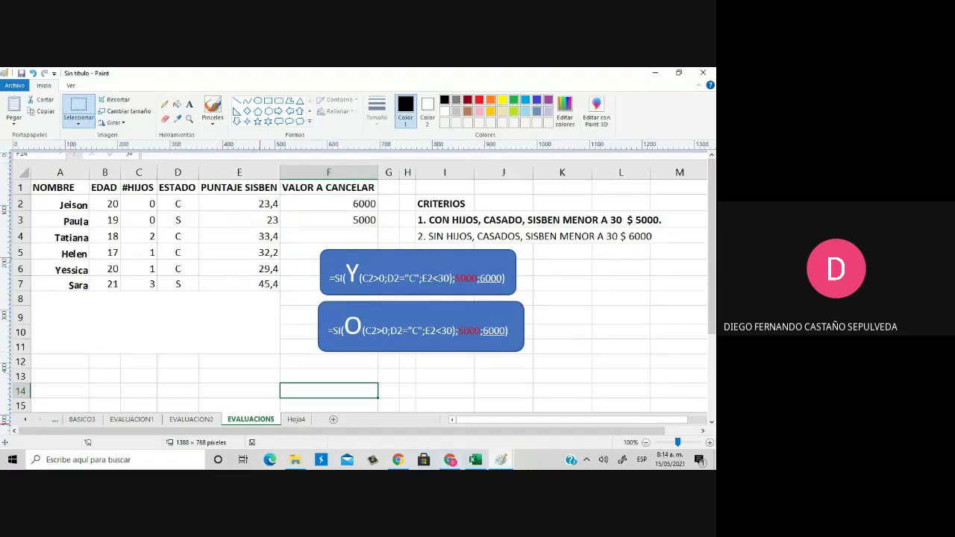
mouse_move(477, 462)
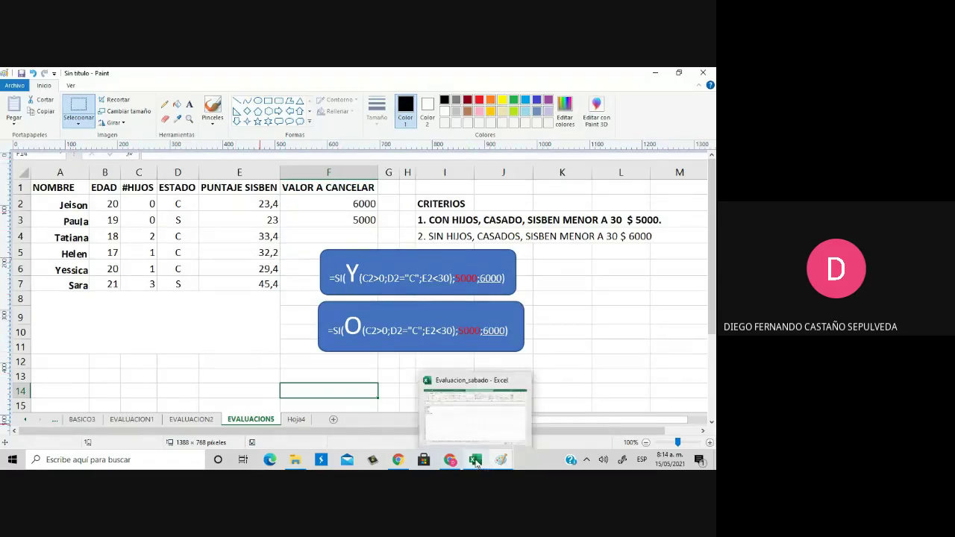
click(464, 408)
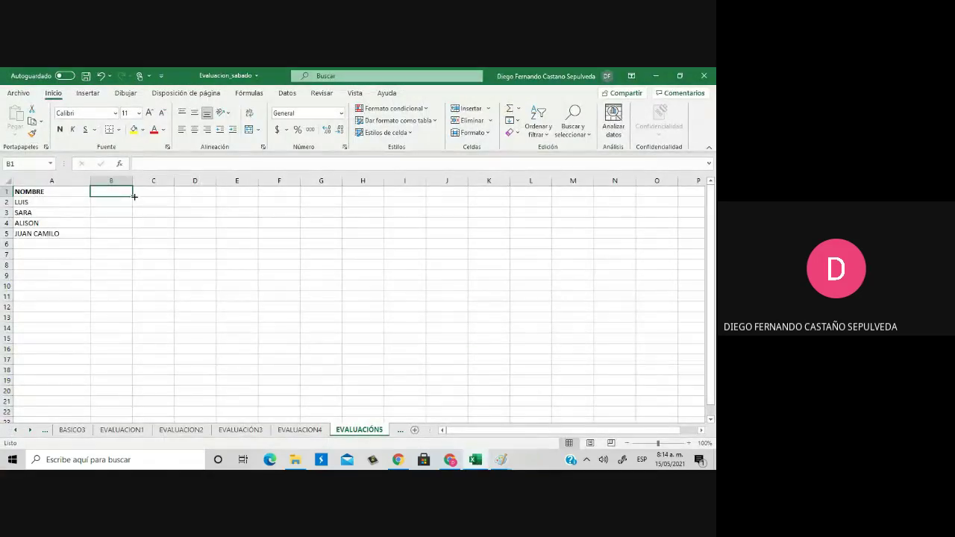
Enter the heading # HIJOS in B1
text(# HIJO)
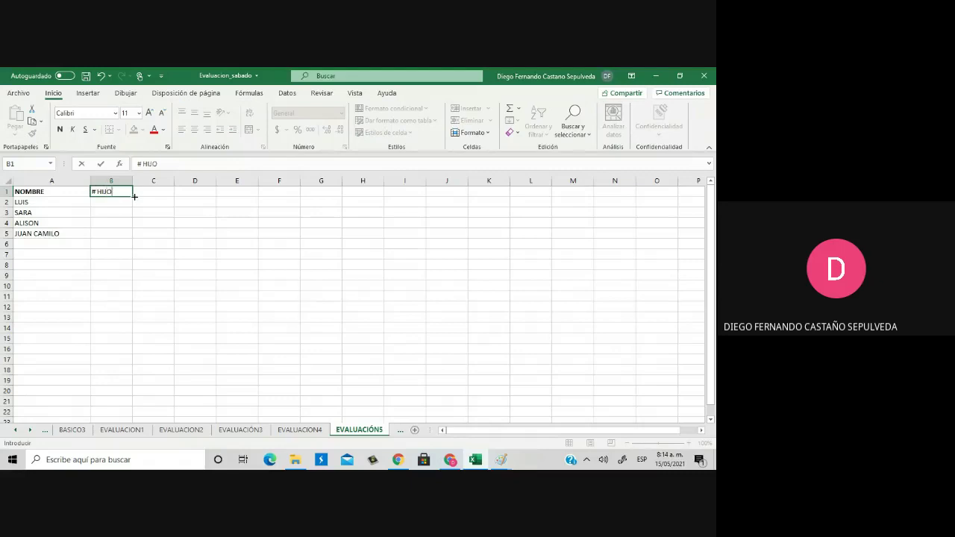
key(ctrl+Return)
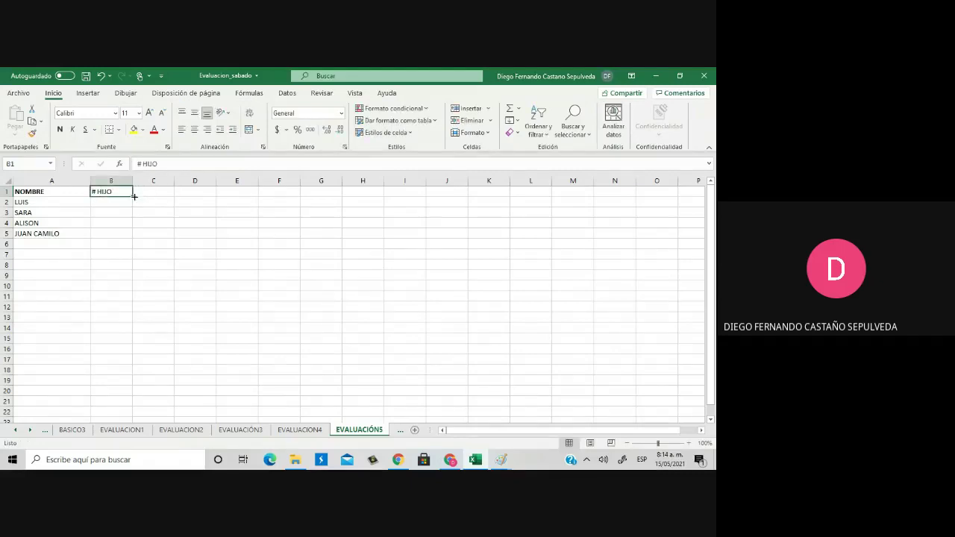
click(179, 163)
text(S)
key(Tab)
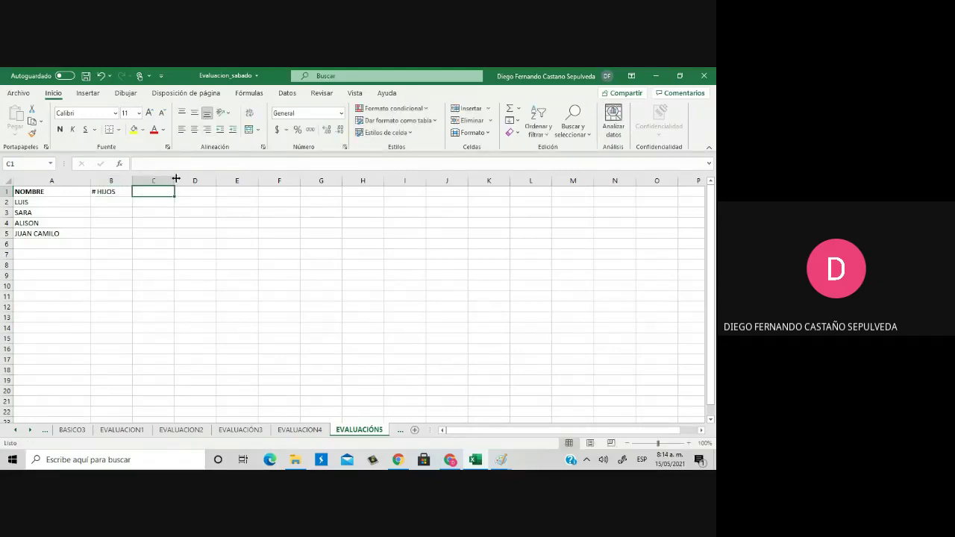
Enter the heading PUNTAJE SISBEN in C1 and fit column C to its text
text(PUNTA)
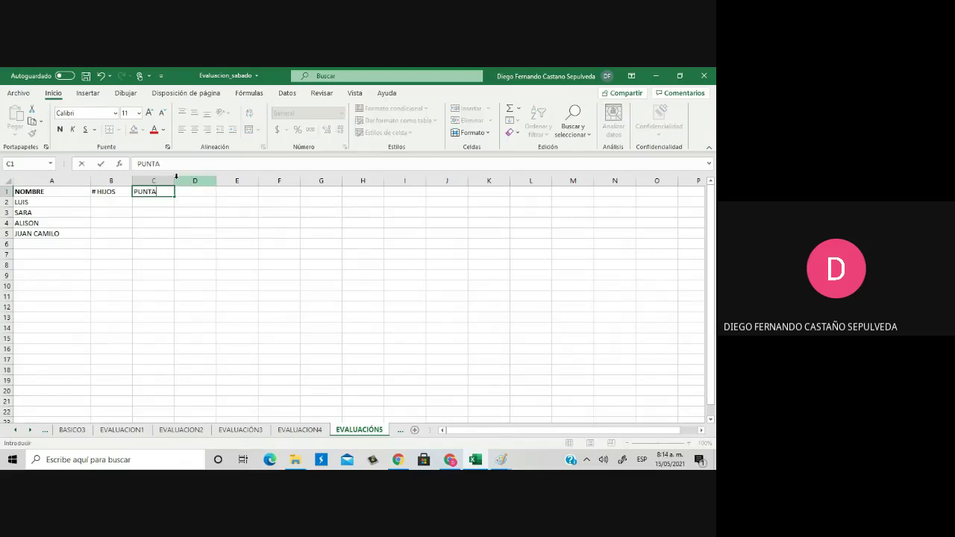
text(JE SISBEN)
key(Tab)
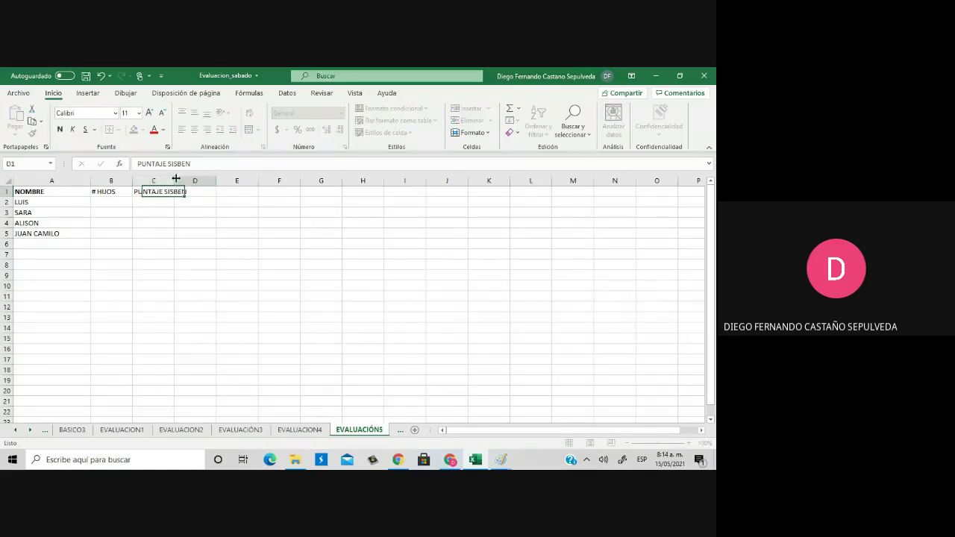
click(176, 179)
double_click(176, 179)
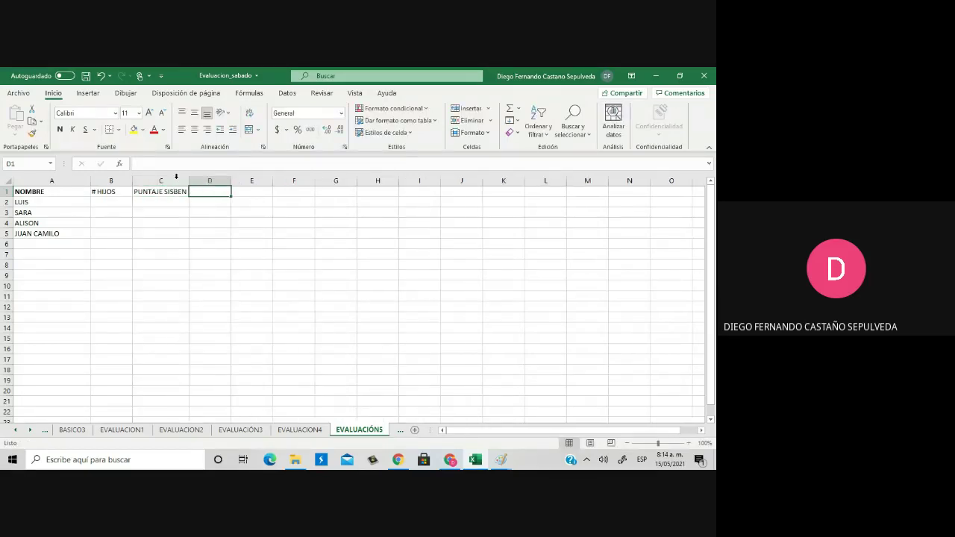
Enter the headings CASADOS in D1 and SALARIO in E1
text(CASADOS)
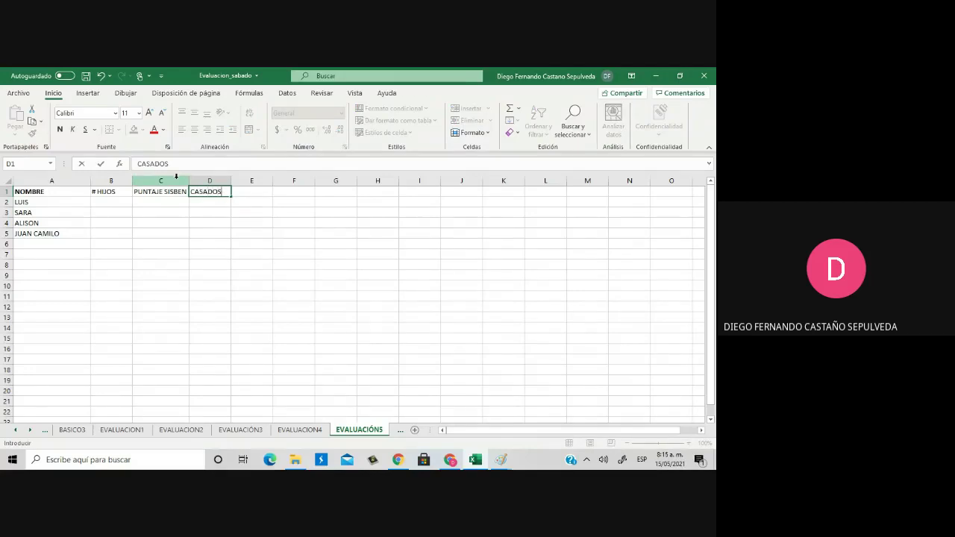
key(Tab)
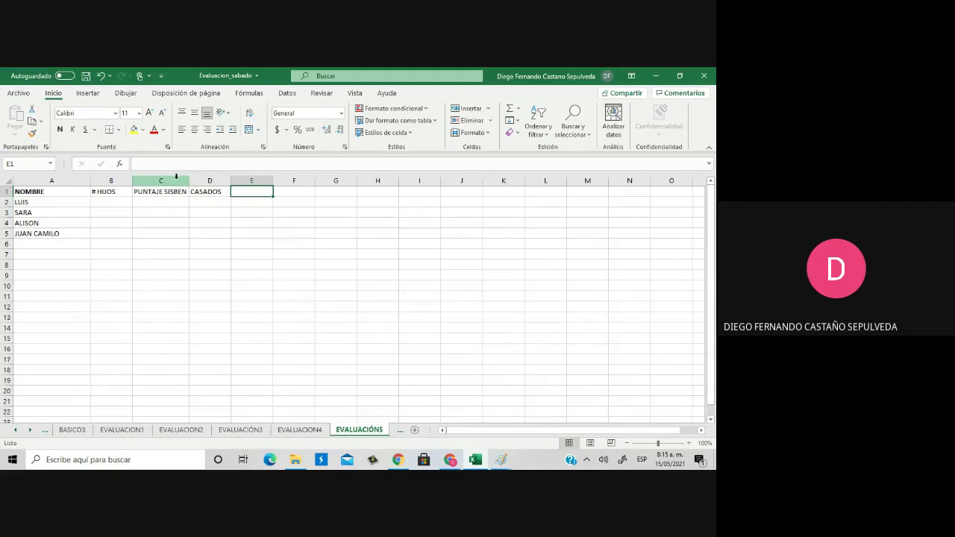
text(SALA)
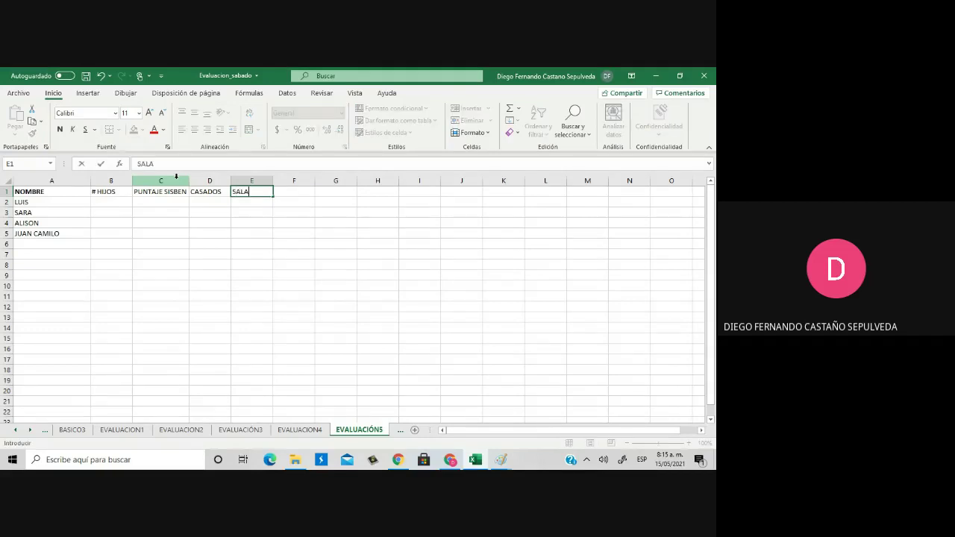
text(RIO)
key(Tab)
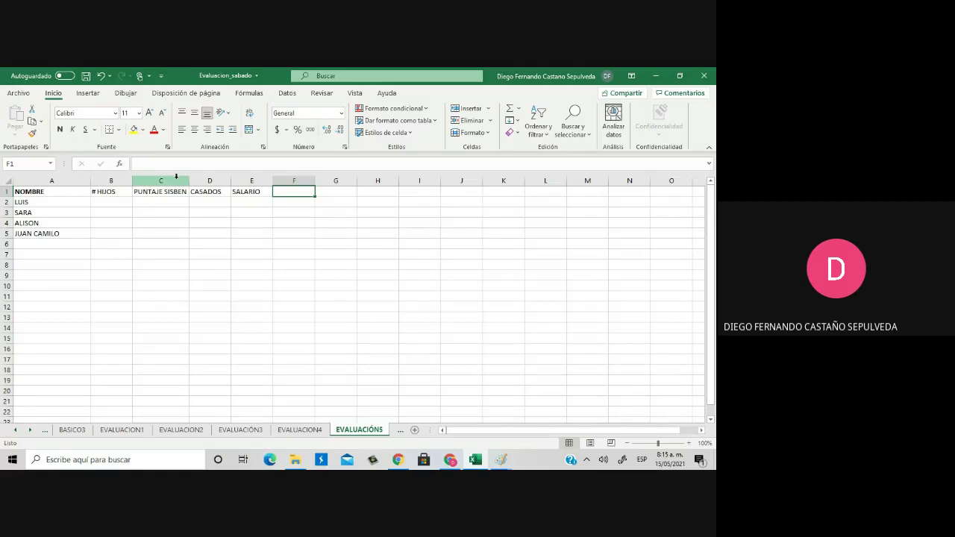
Fill the # HIJOS column in B2:B5 with 0, 4, 5 and 3
click(94, 203)
text(0)
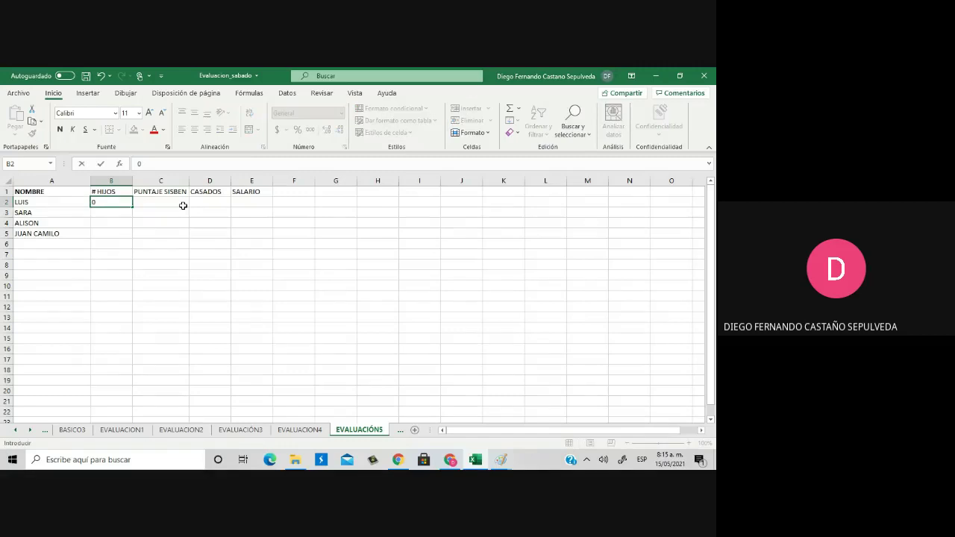
key(Return)
text(4)
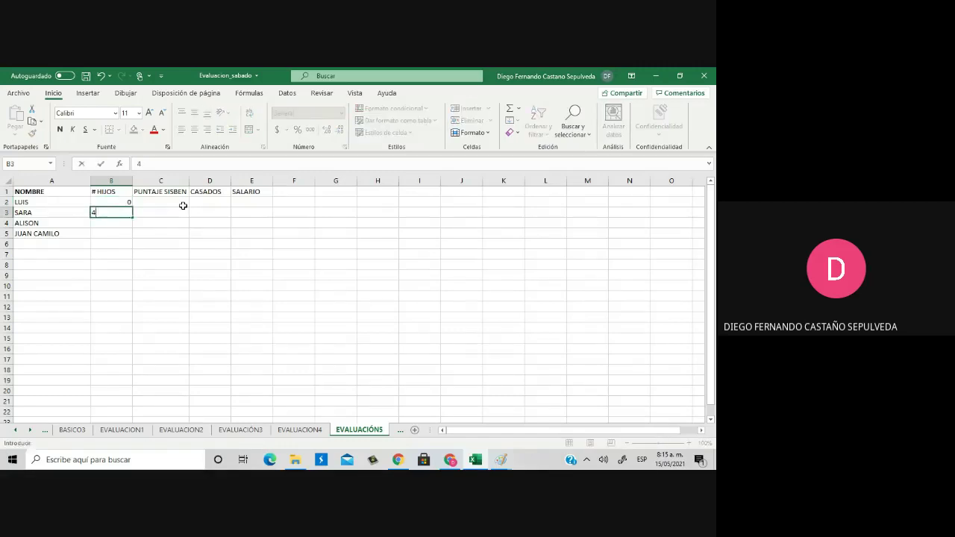
key(Return)
text(5)
key(Return)
text(3)
key(Return)
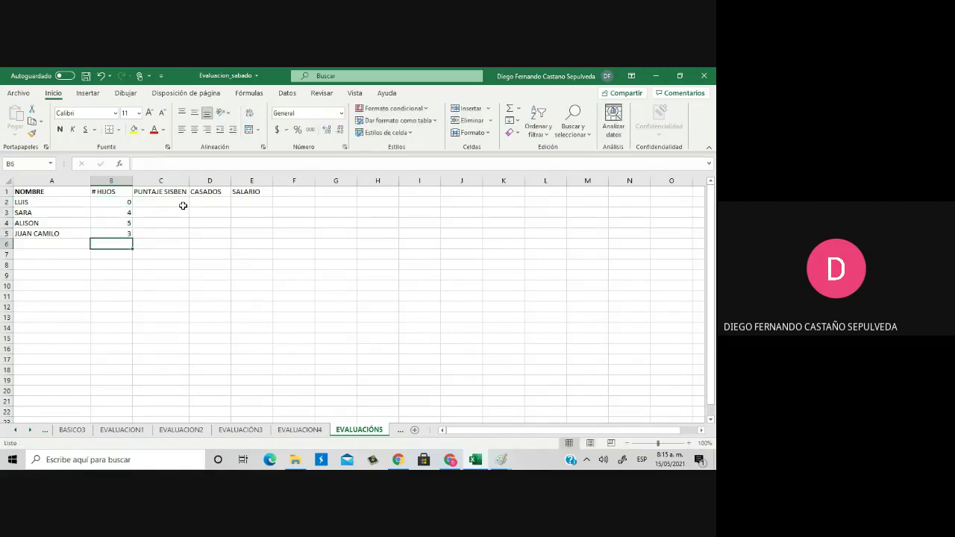
Enter the PUNTAJE SISBEN scores 12,3 in C2 and 33,4 in C3
key(Up)
key(Up)
key(Up)
click(182, 205)
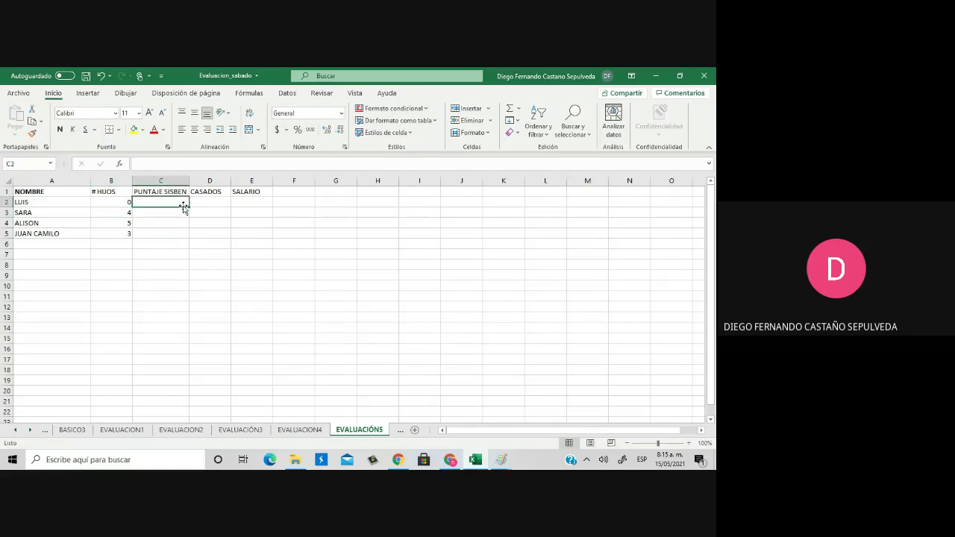
text(12,3)
key(Return)
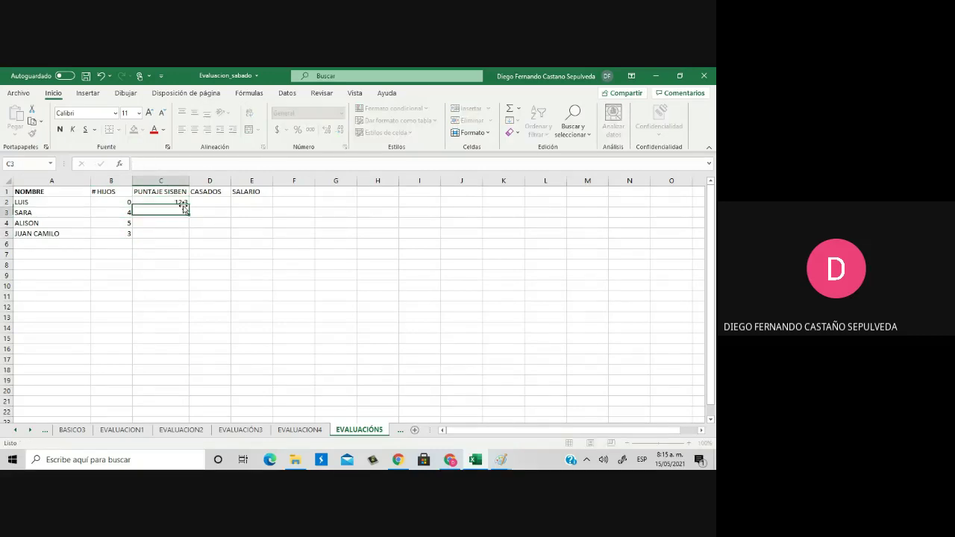
text(33)
text(2)
key(ctrl+Return)
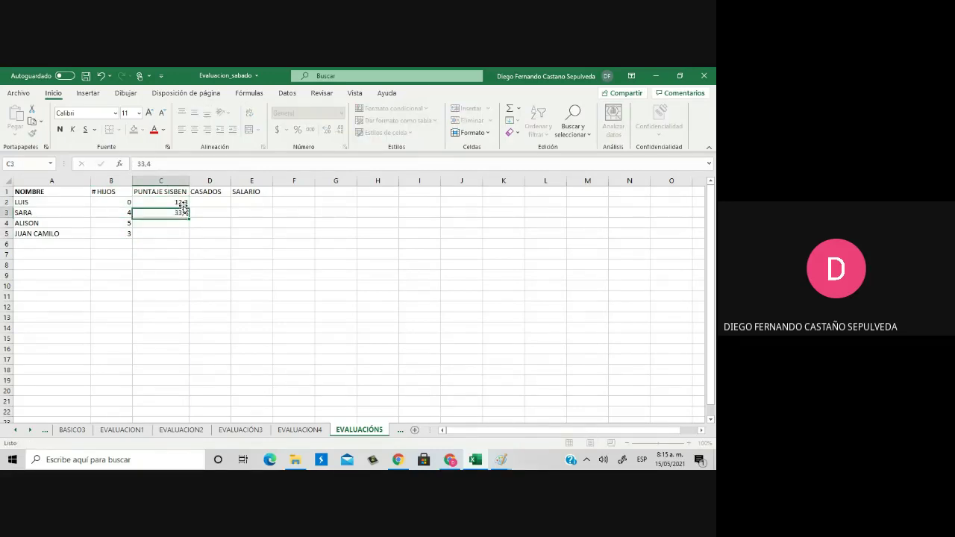
text(2)
key(Return)
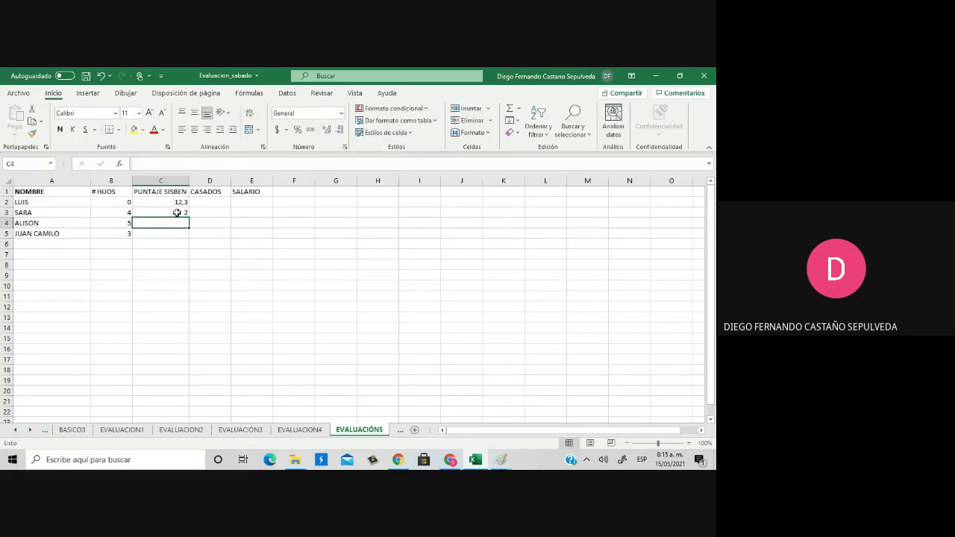
click(177, 211)
text(33,4)
key(Return)
Enter the PUNTAJE SISBEN scores 23,7 in C4 and 39,5 in C5
text(23,7)
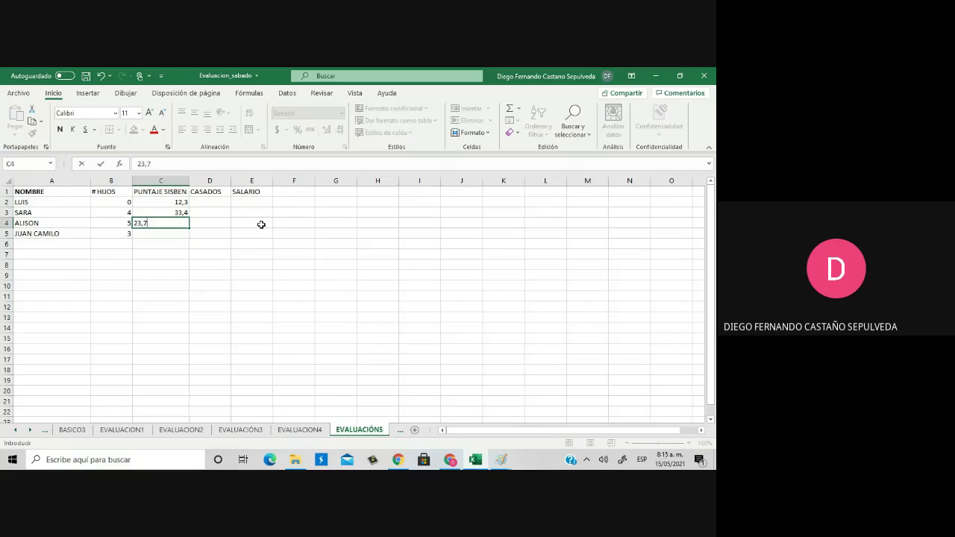
key(Return)
text(3)
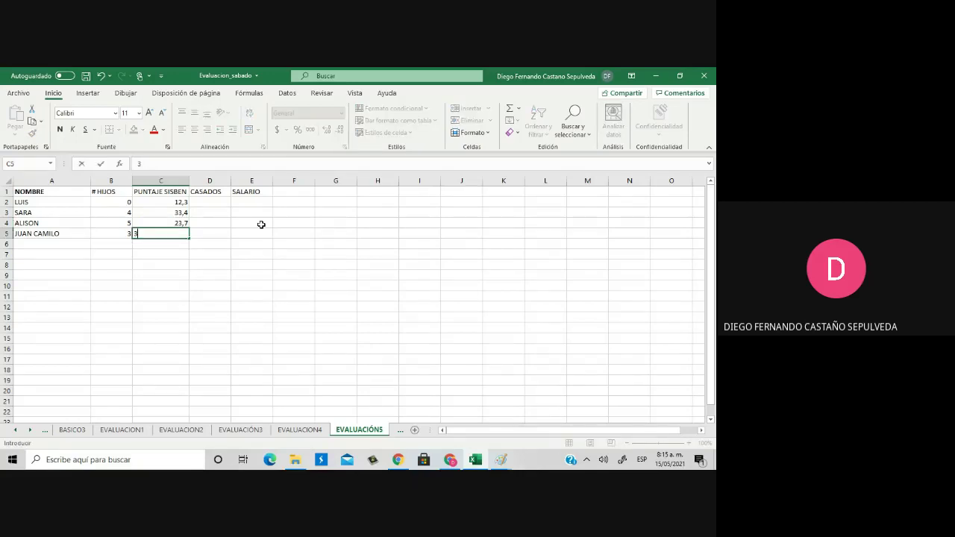
text(9,5)
key(Tab)
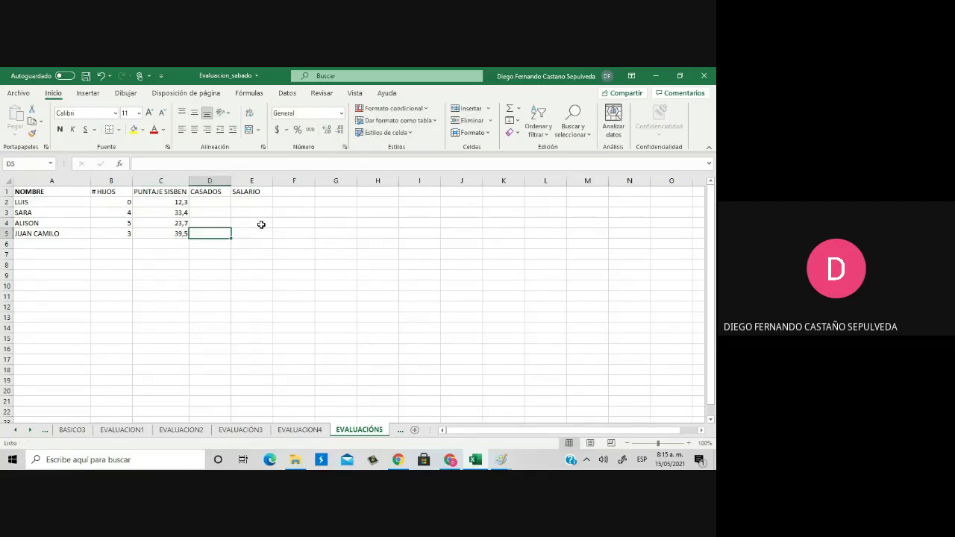
Fill the CASADOS column in D2:D5 with S, N, N and S
key(Up)
key(Up)
key(Up)
text(S)
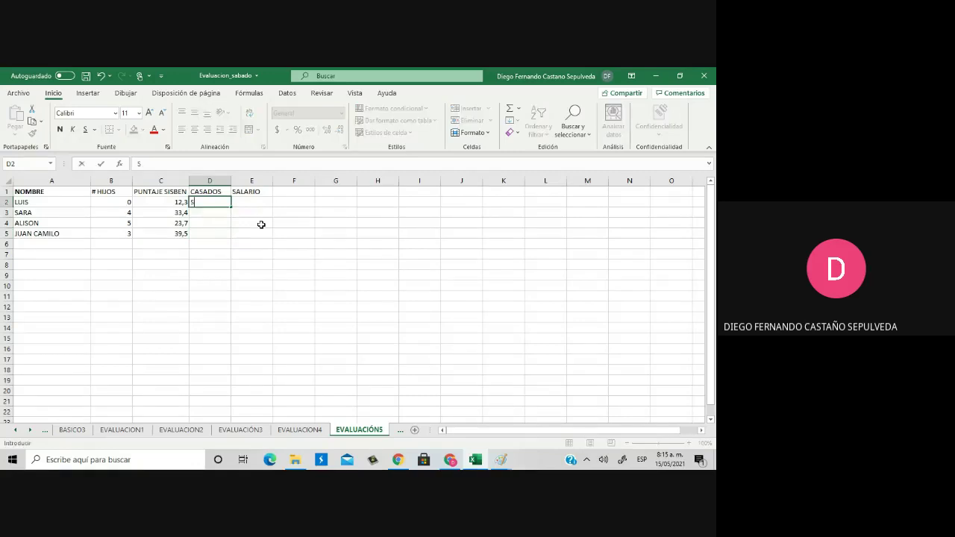
key(Return)
text(N)
key(Return)
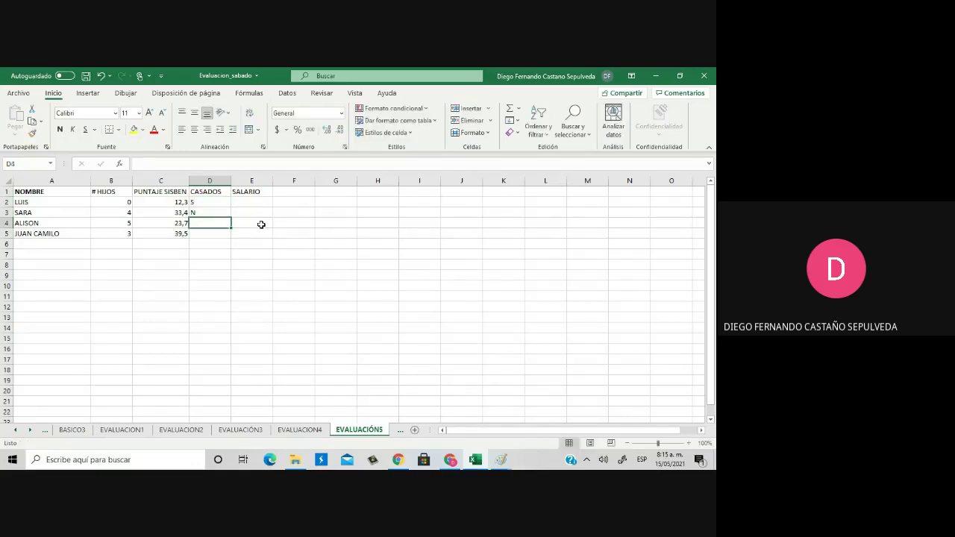
text(N)
key(Return)
text(S)
key(Return)
key(Up)
key(Up)
key(Up)
key(Up)
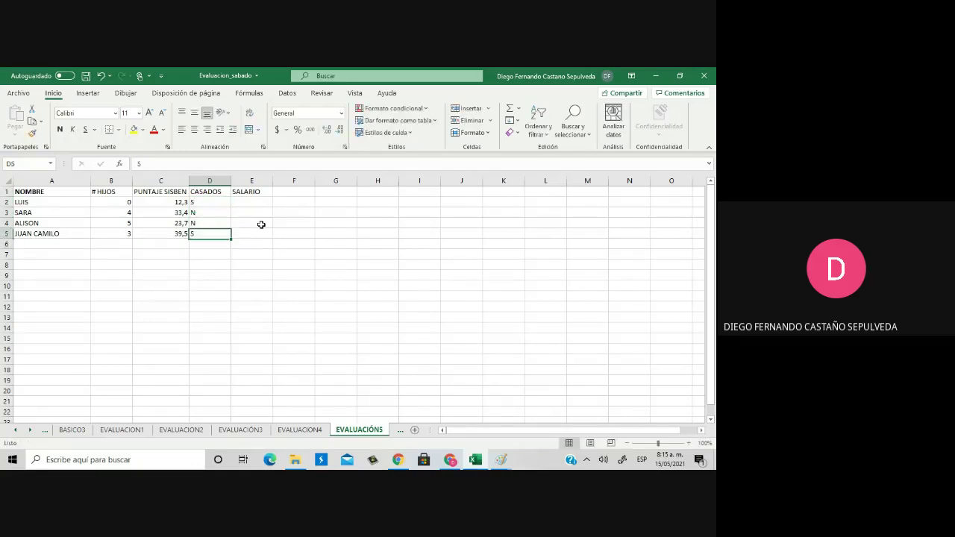
Enter the salary 2000000 for LUIS in cell E2 of the SALARIO column
key(Right)
text(2)
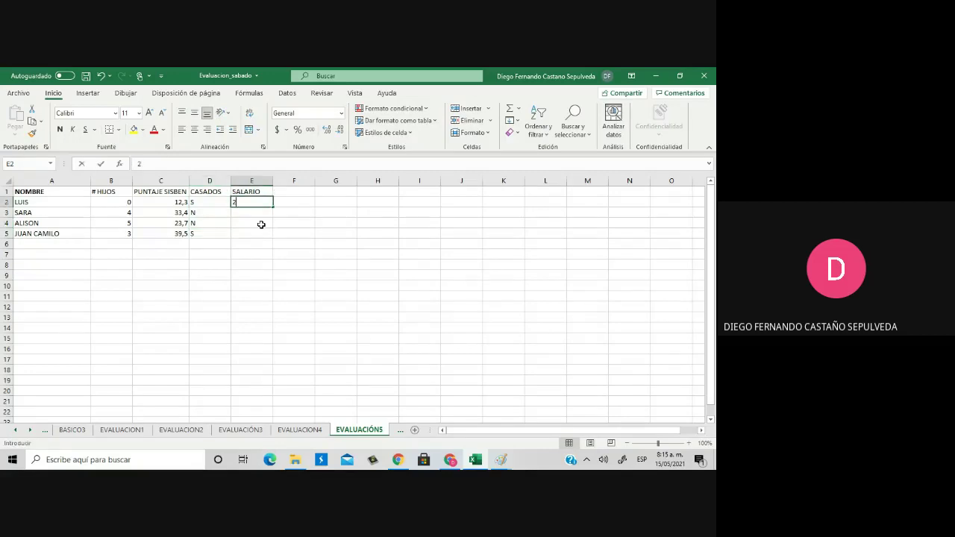
text(000000)
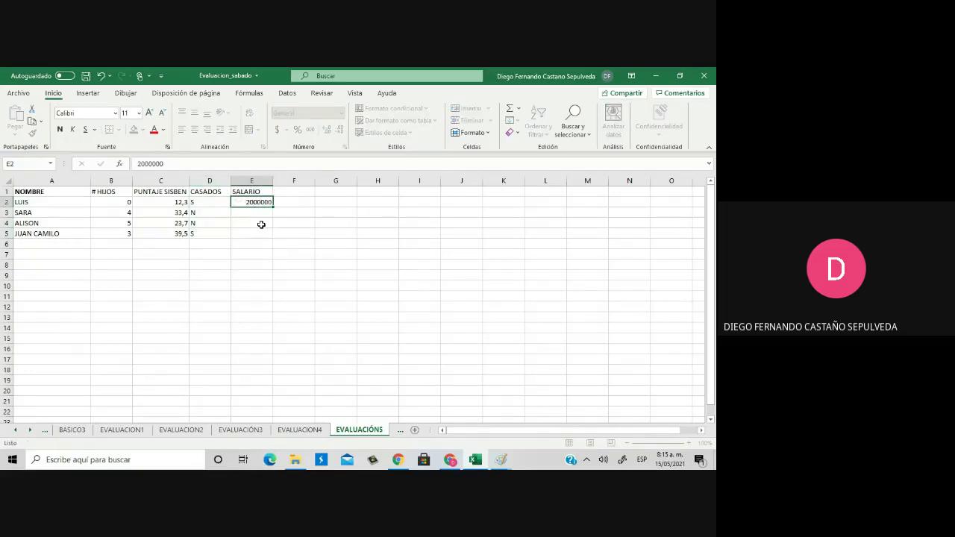
key(Return)
key(Up)
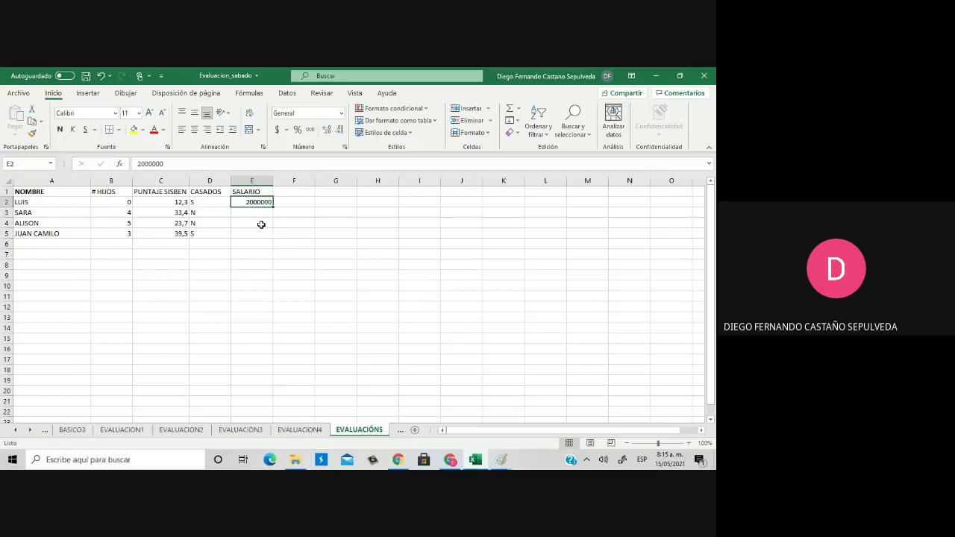
Format the salary cells E2:E5 with thousands separators and no decimal places
key(shift+Down)
key(shift+Down)
key(shift+Down)
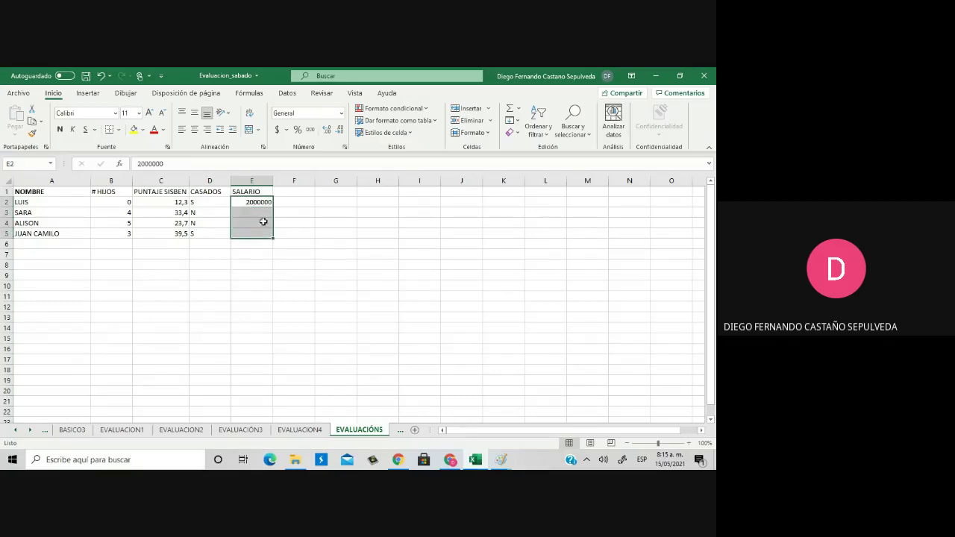
click(310, 129)
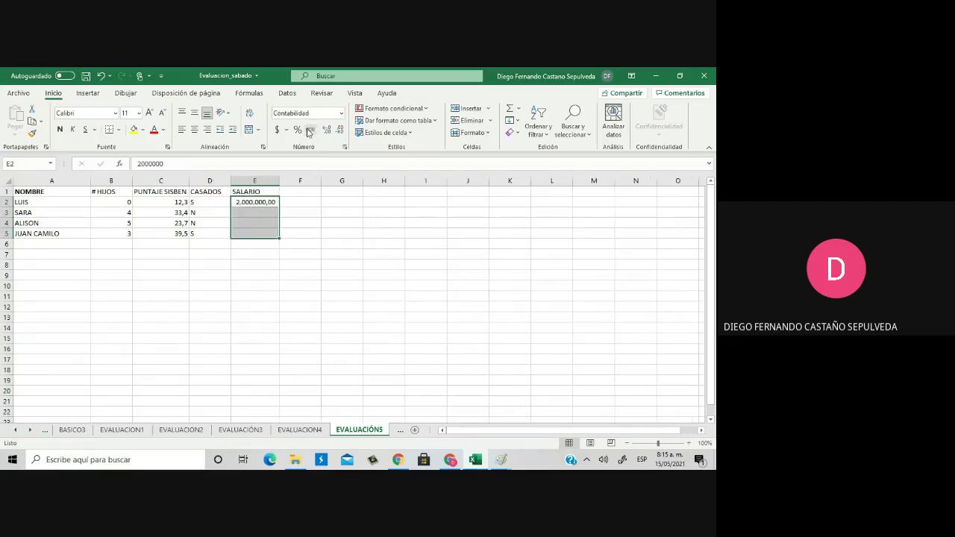
click(340, 130)
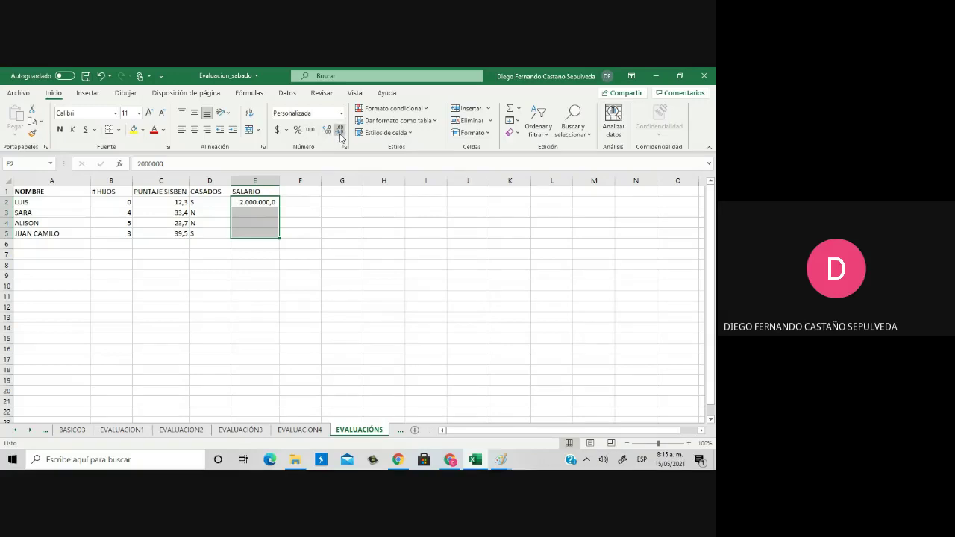
click(339, 130)
Enter the salaries 1000000, 800000 and 150.000 in cells E3 to E5
click(273, 211)
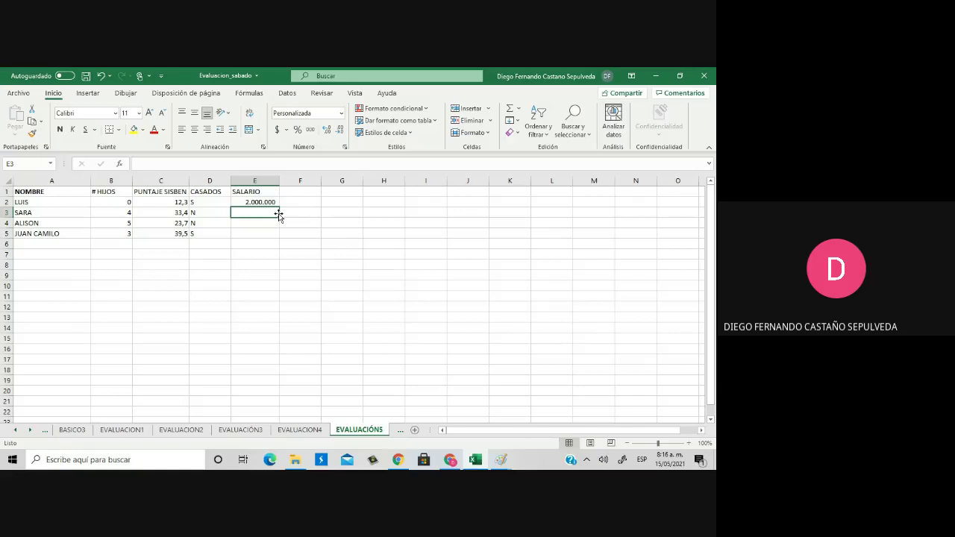
text(1000000)
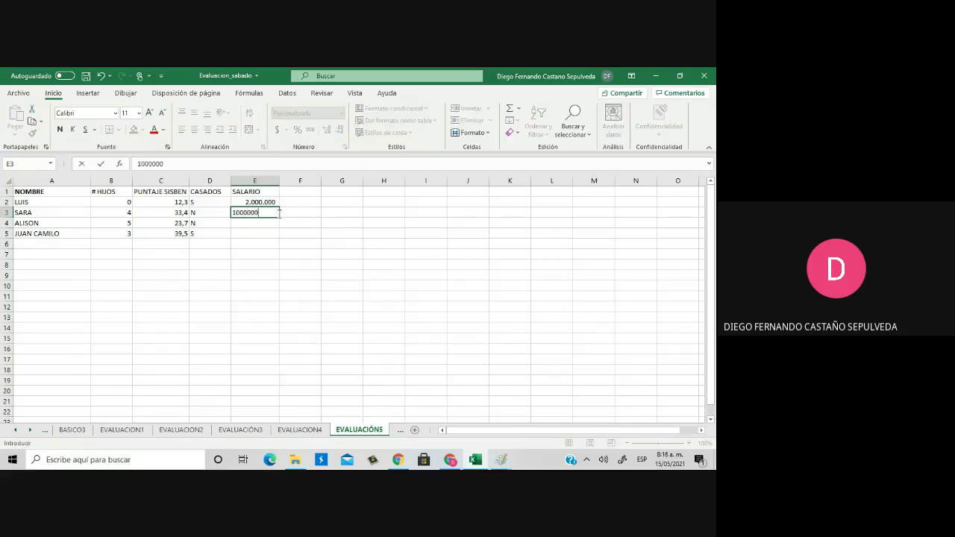
key(Return)
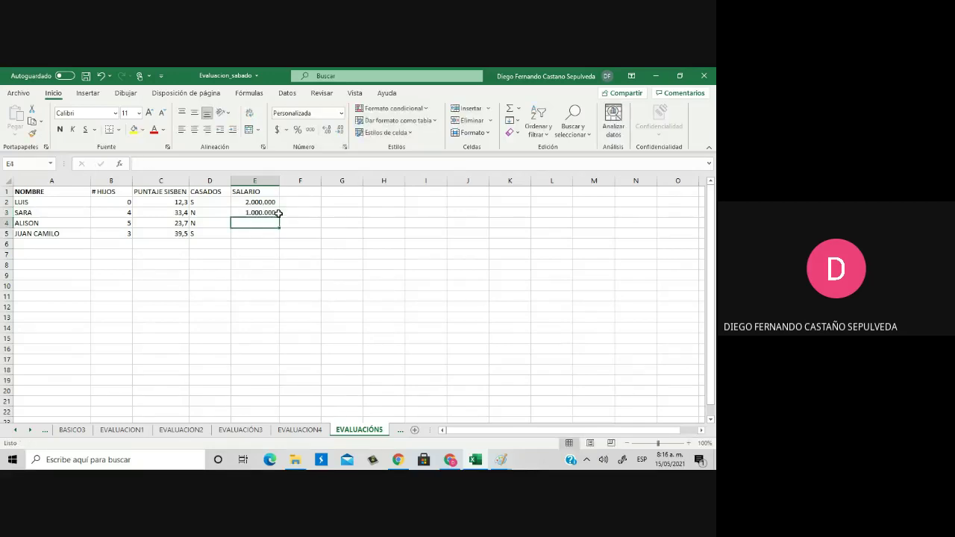
text(800000)
key(Return)
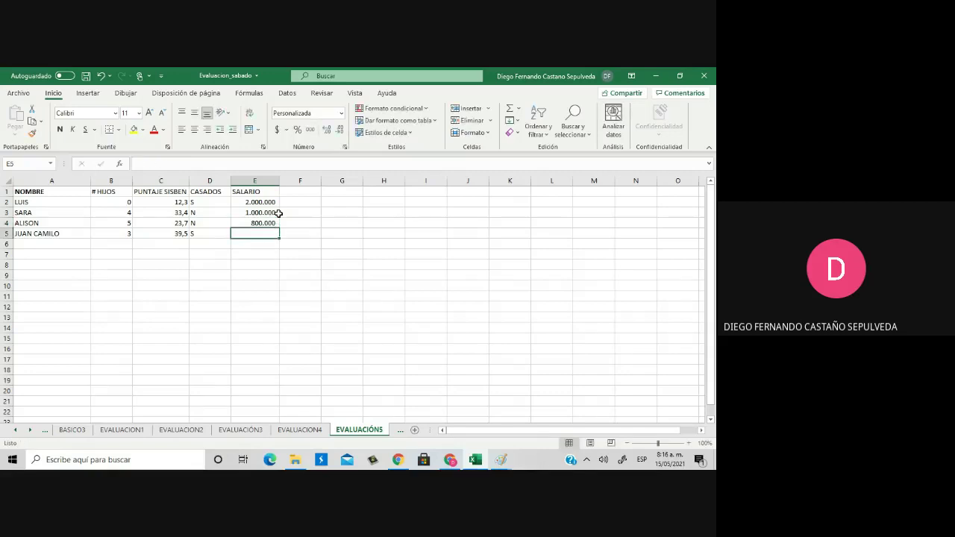
text(15)
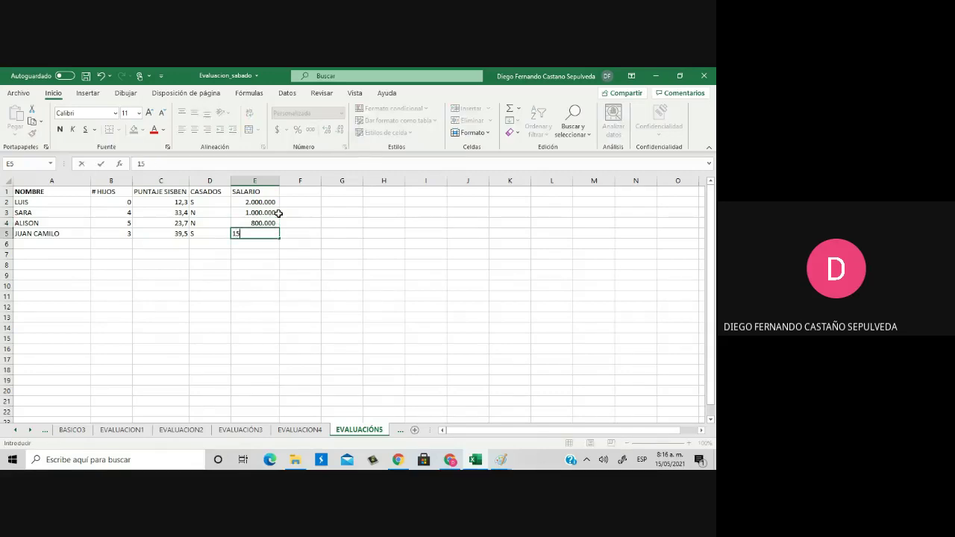
text(0.000)
key(Return)
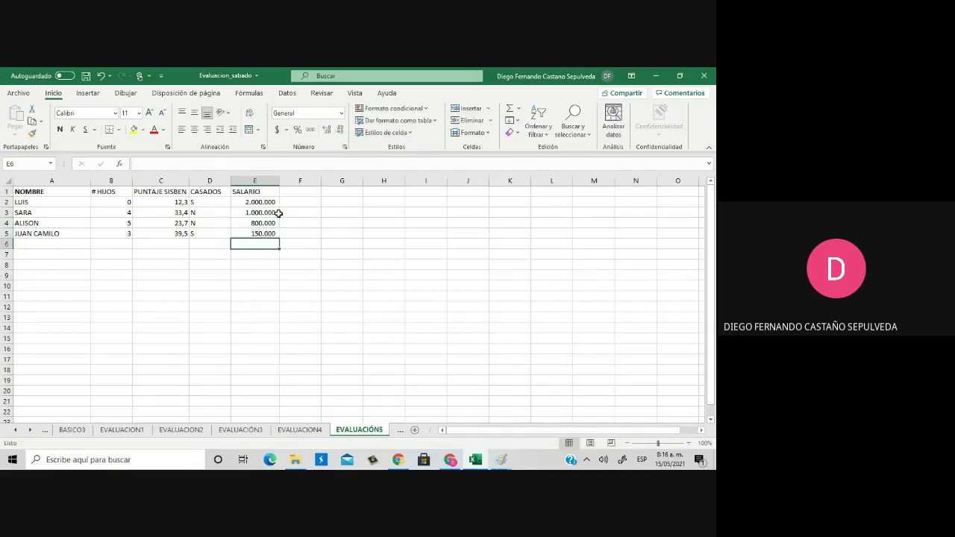
Correct JUAN CAMILO's salary in E5 to 1500000
key(Up)
key(Up)
key(Down)
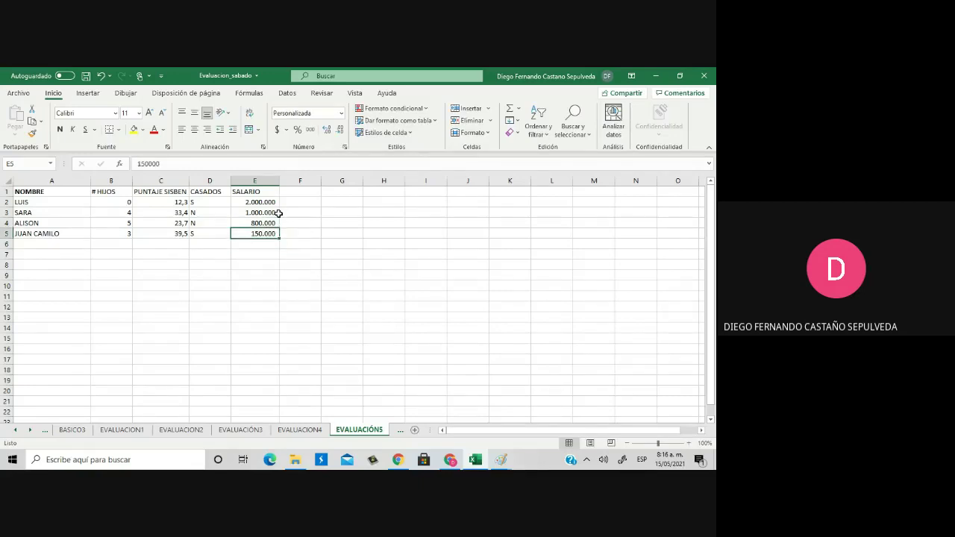
click(181, 162)
text(0)
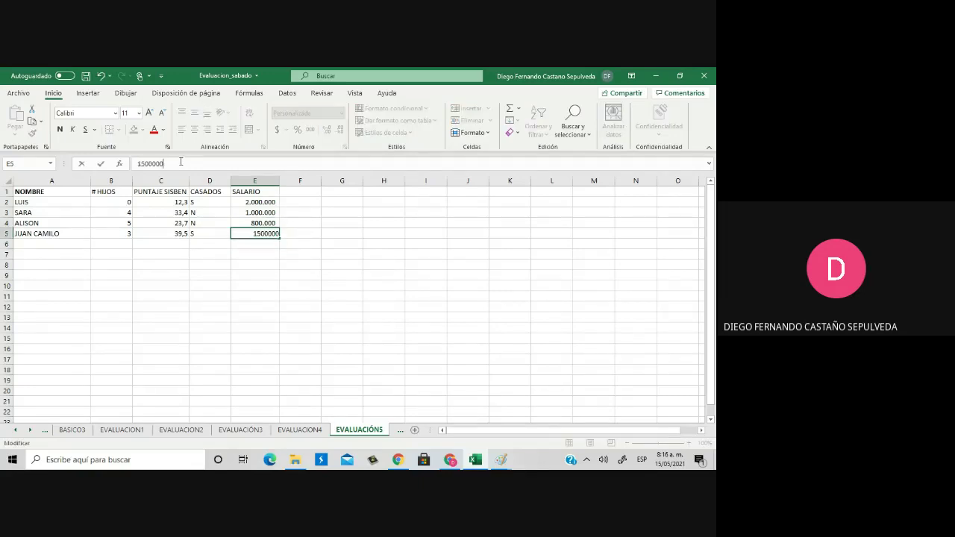
key(Return)
Add the column heading SUBSIDIO in F1 and make it bold
click(286, 192)
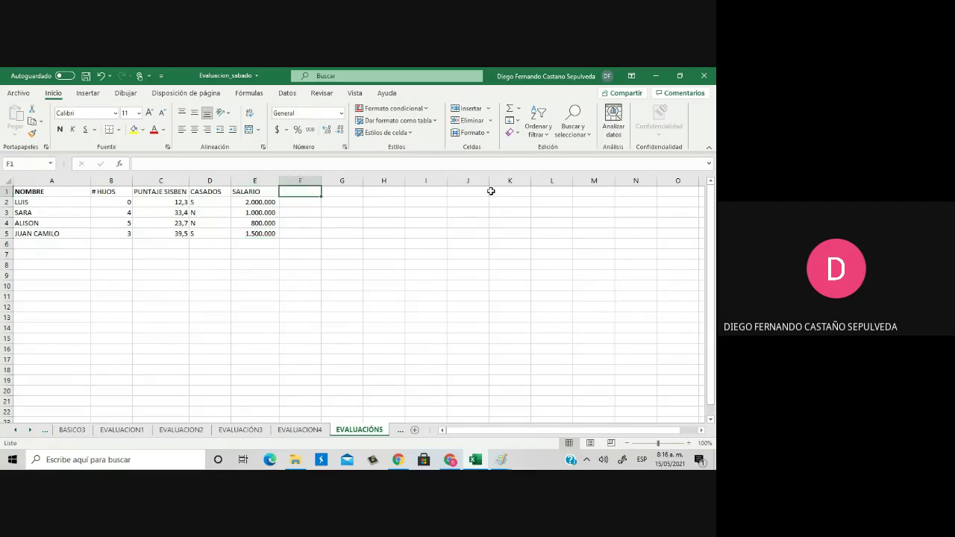
text(SU)
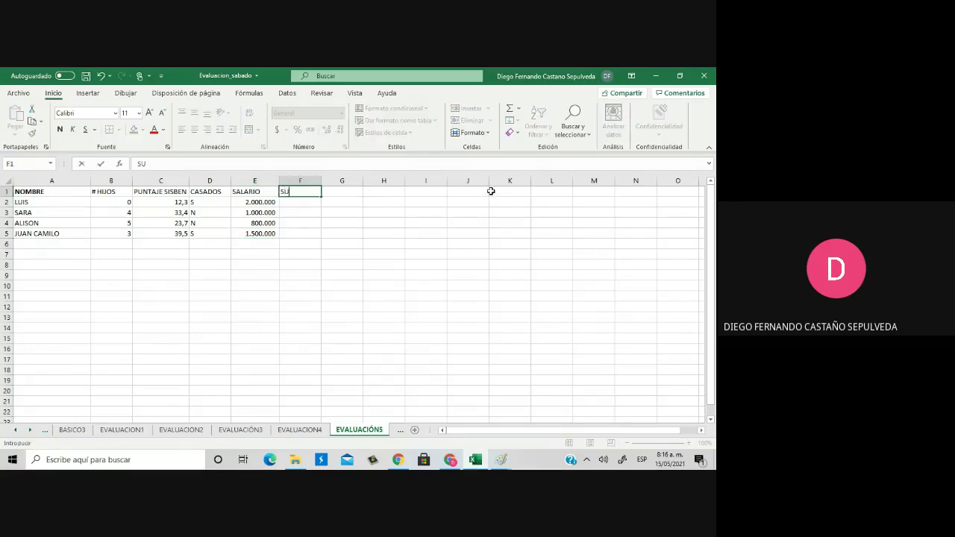
text(BSIDIO)
key(Return)
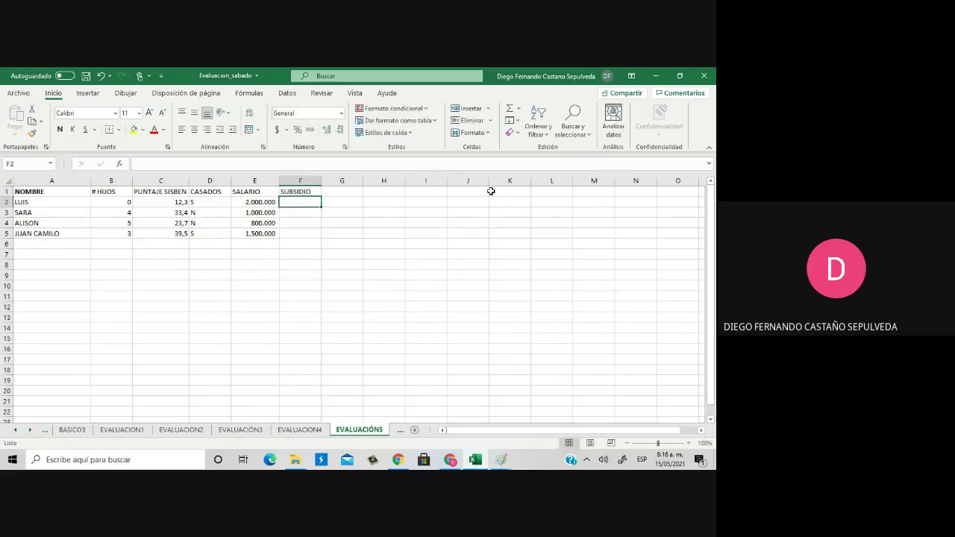
key(Up)
key(ctrl+n)
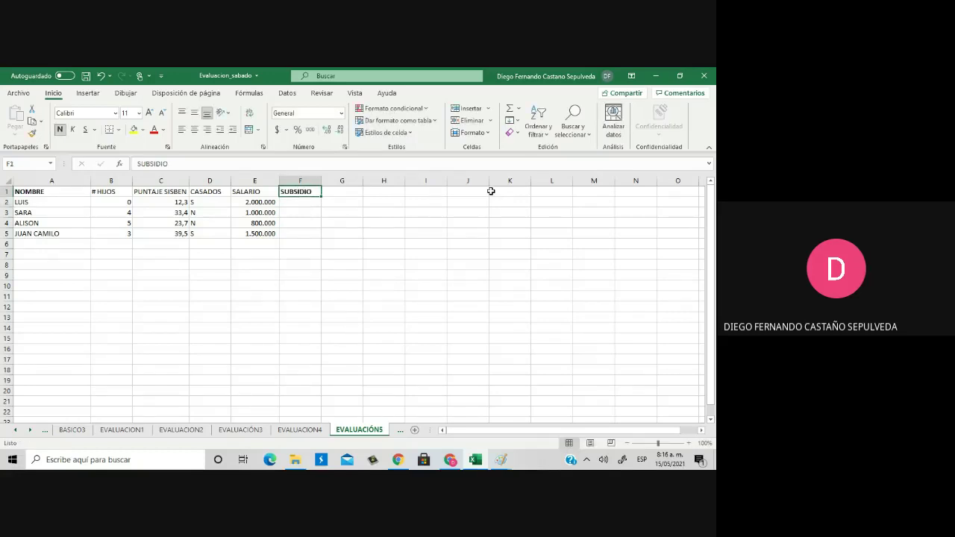
Make the headings from # HIJOS to SALARIO in B1:E1 bold
key(Left)
key(Left)
key(Left)
key(Left)
key(Left)
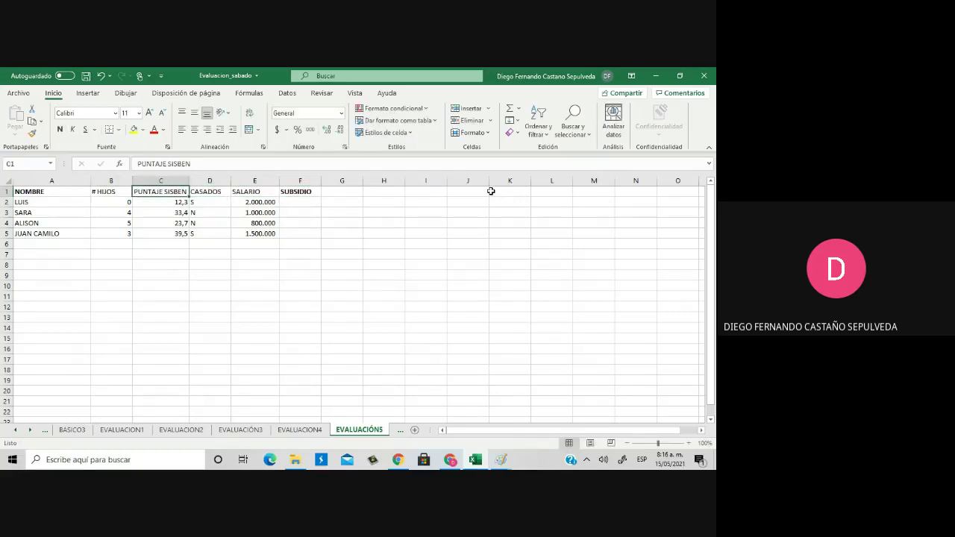
key(Right)
key(shift+Right)
key(shift+Right)
key(shift+Right)
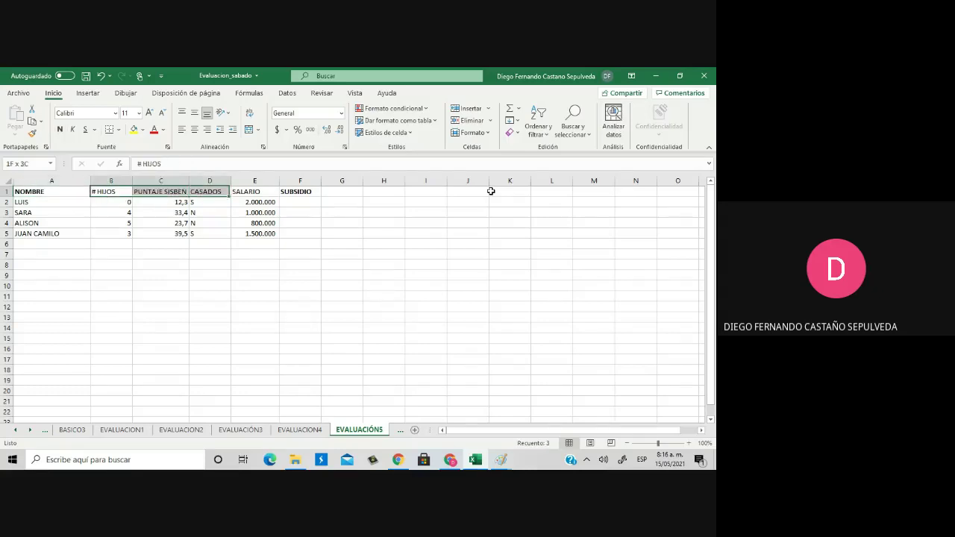
key(ctrl+n)
key(Return)
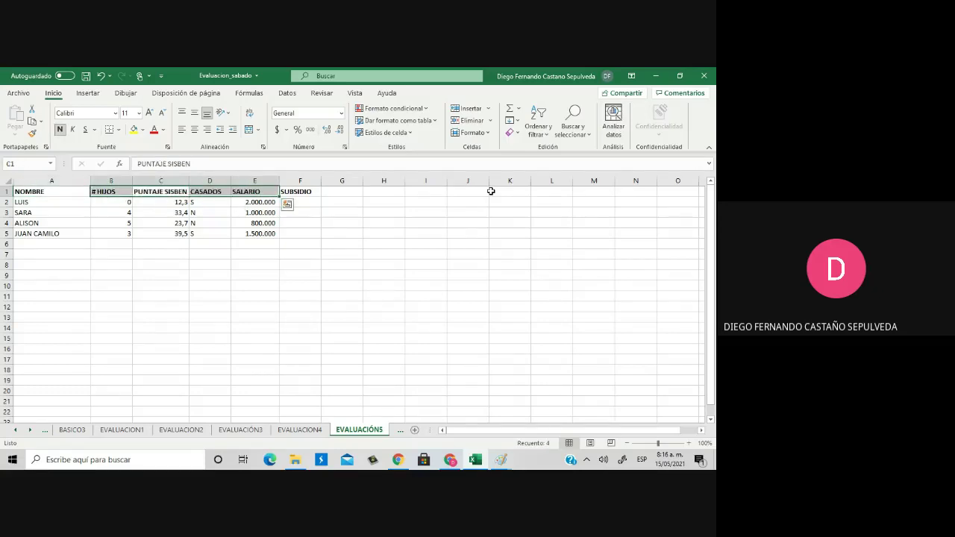
click(498, 255)
click(498, 211)
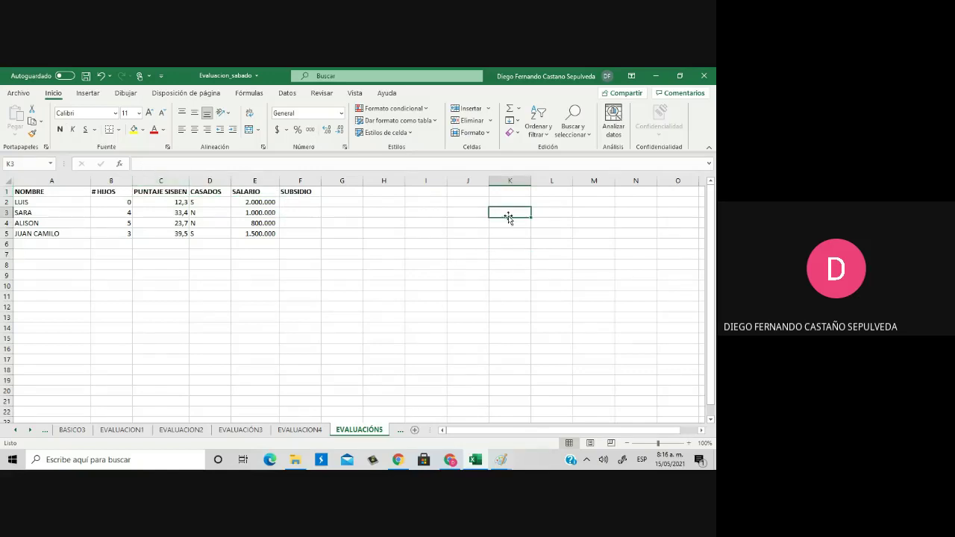
Enter the label FORMULAS LÓGICAS in A13 and make it bold
drag(41, 326, 42, 318)
click(42, 319)
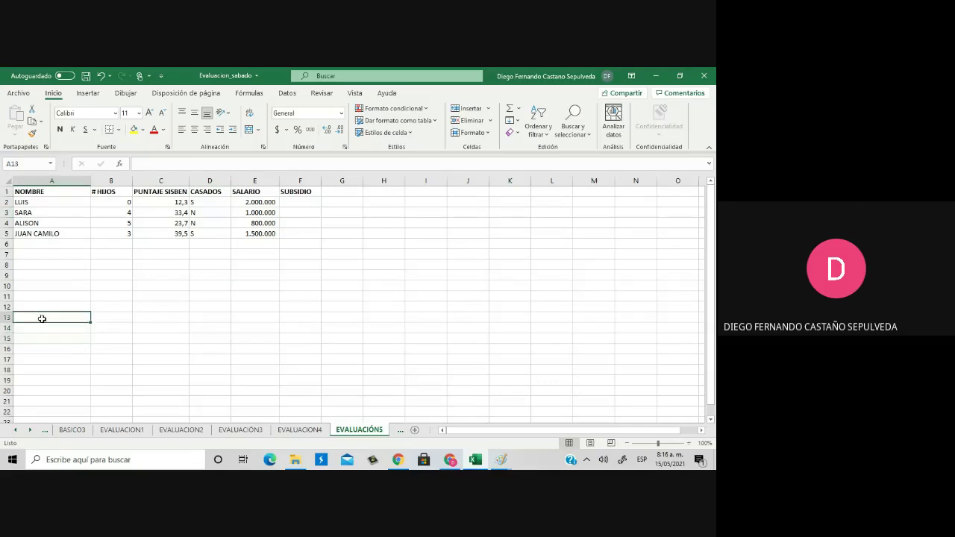
text(FORM)
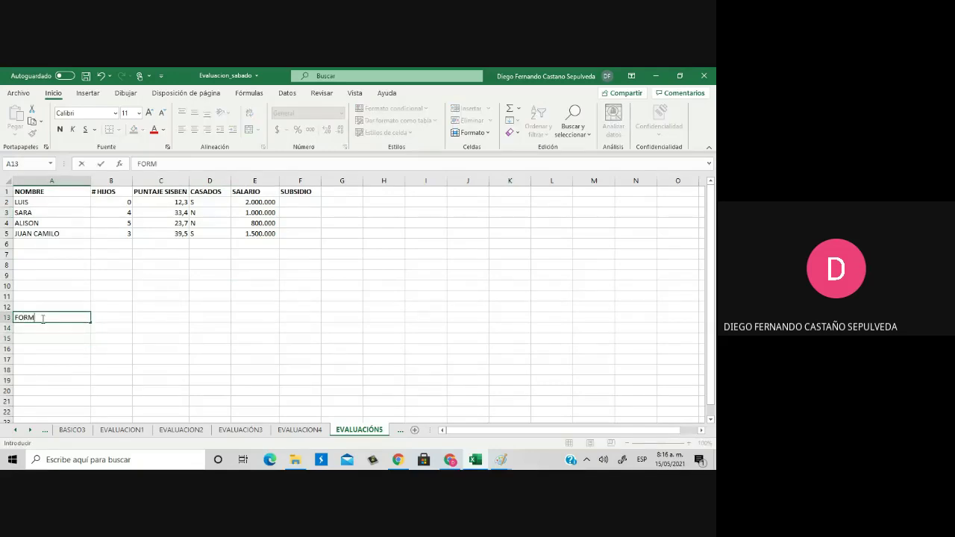
text(ULAS LÓGICAS)
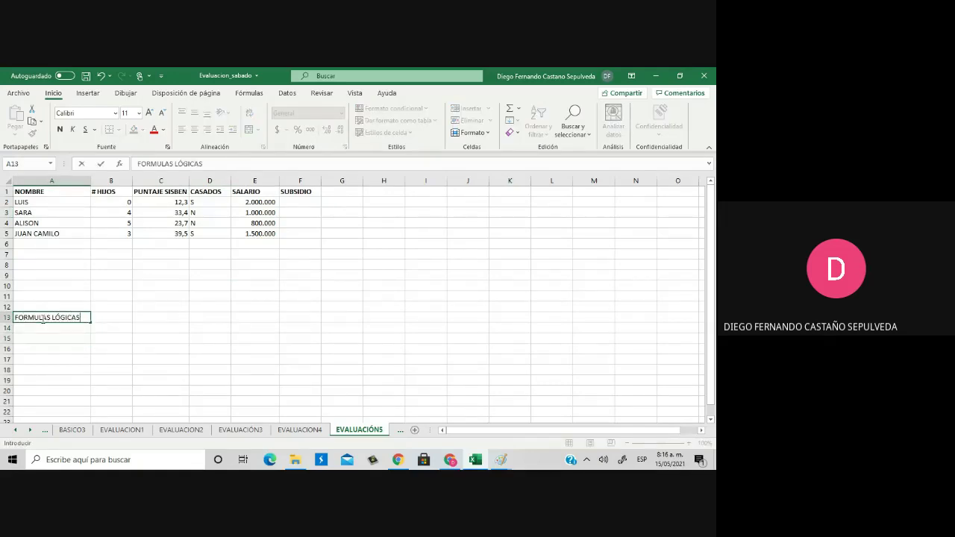
key(Return)
click(41, 319)
key(ctrl+n)
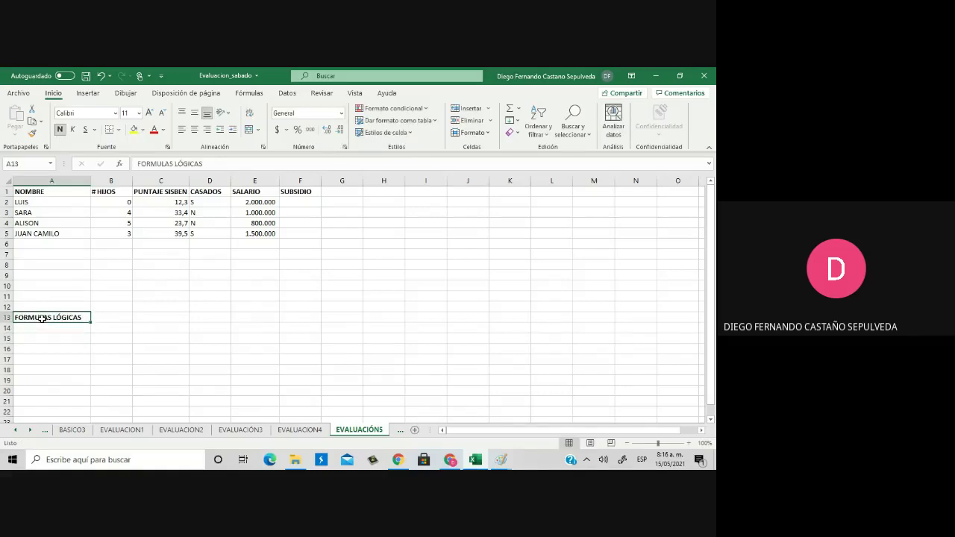
Enter the logical function names SI, Y and O together in B13 and make them bold
key(Tab)
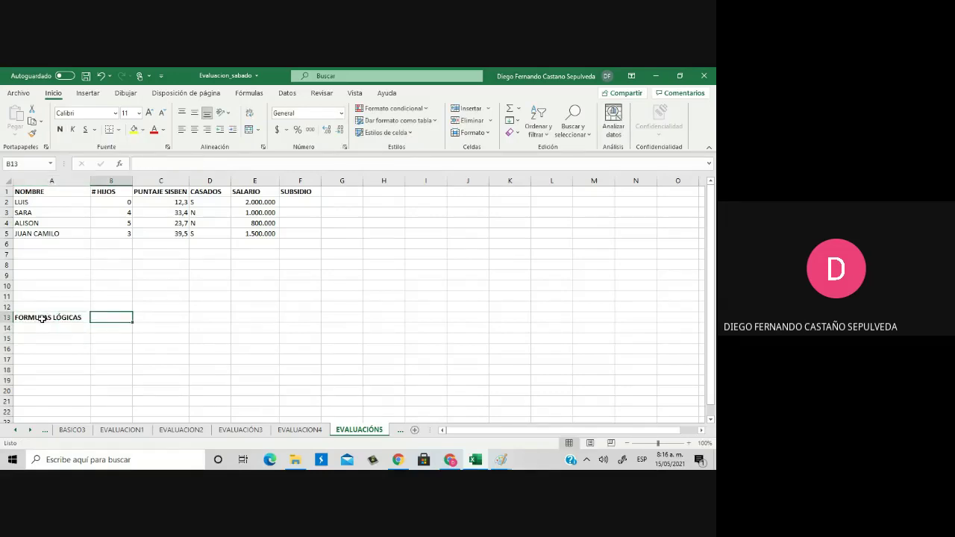
text(SI)
key(Return)
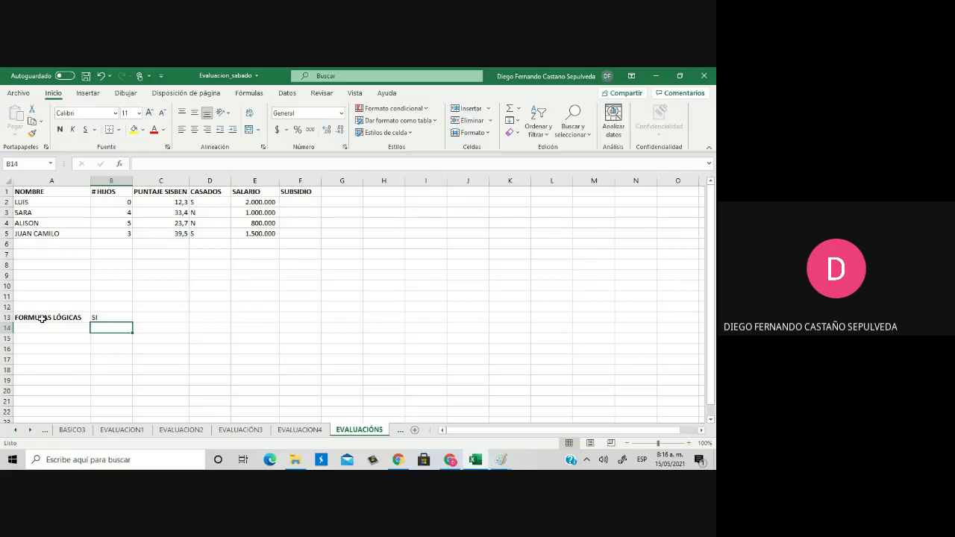
key(Up)
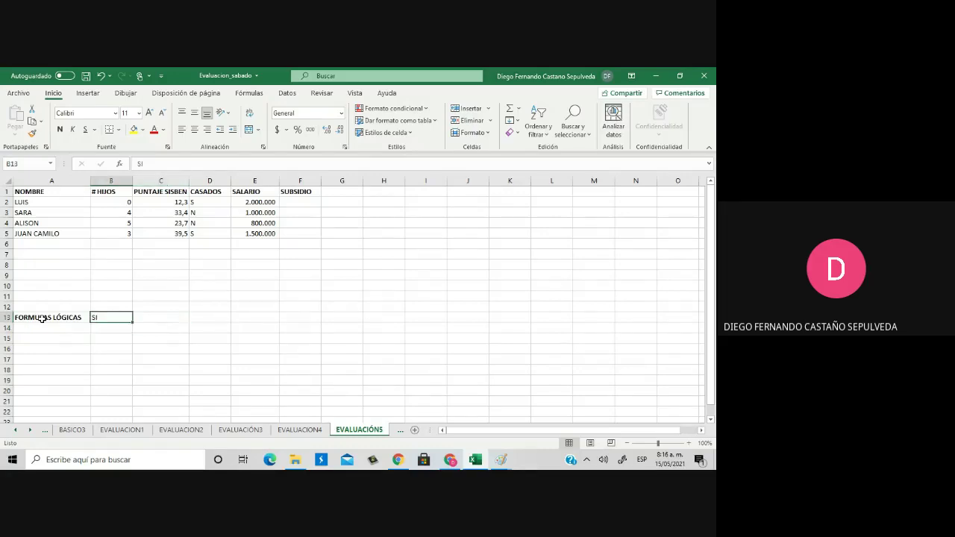
click(157, 165)
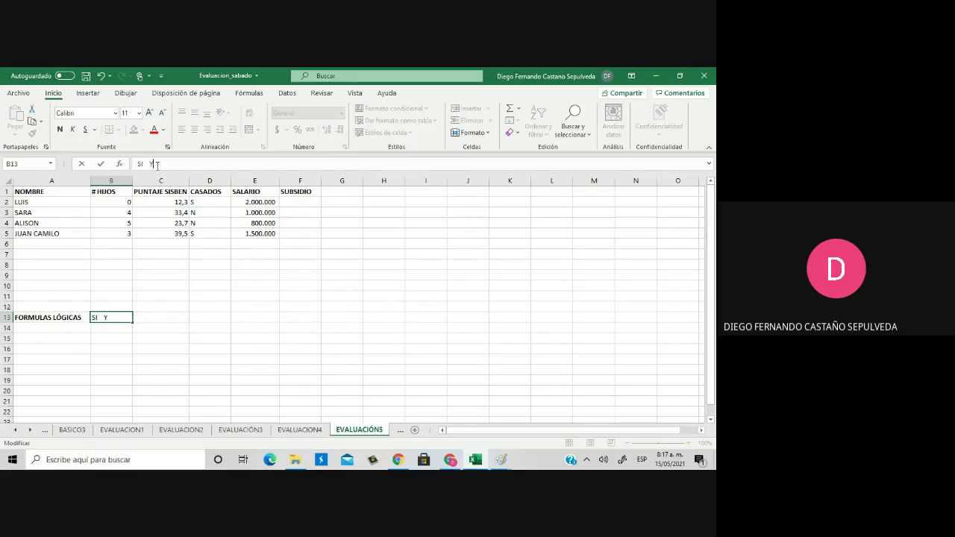
text(Y  O)
key(Return)
key(Up)
key(ctrl+n)
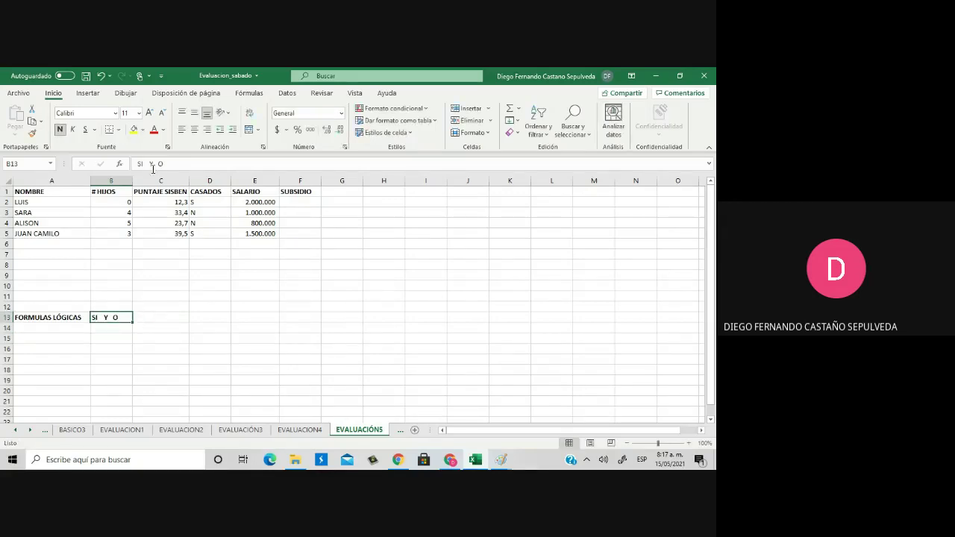
Enter the subsidy conditions CASADO, TENER HIJOS and SISBEN MENOS DE 30 in J2, K2 and L2
click(309, 203)
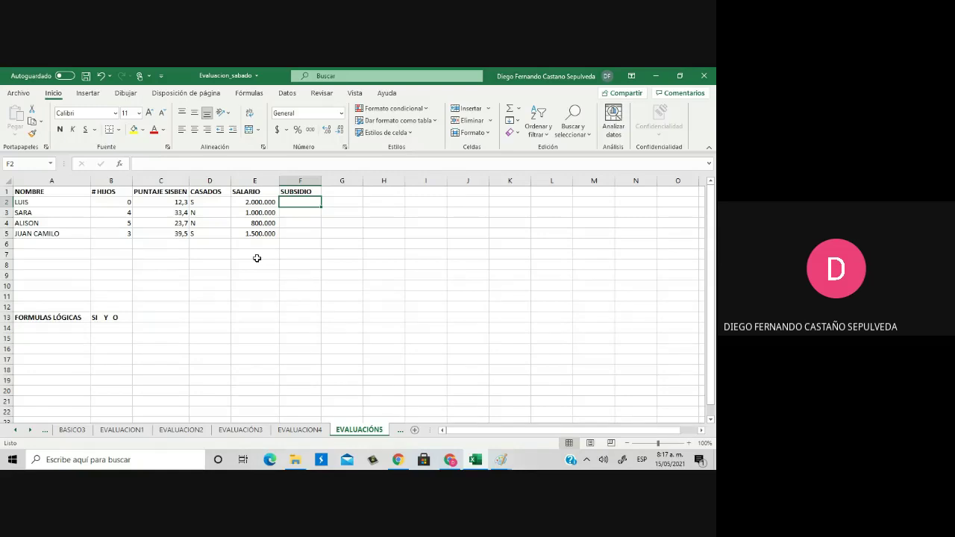
key(Right)
key(Right)
key(Right)
key(Right)
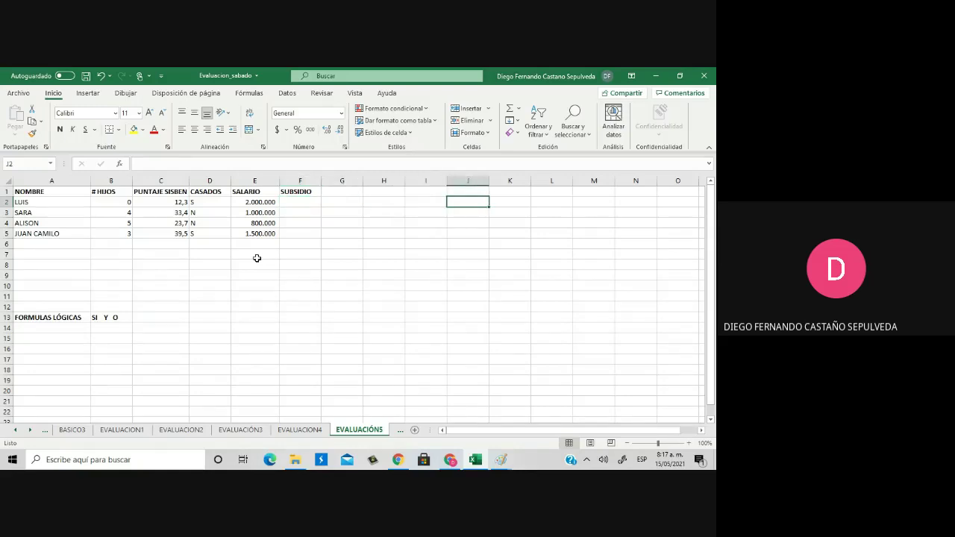
text(CASADO)
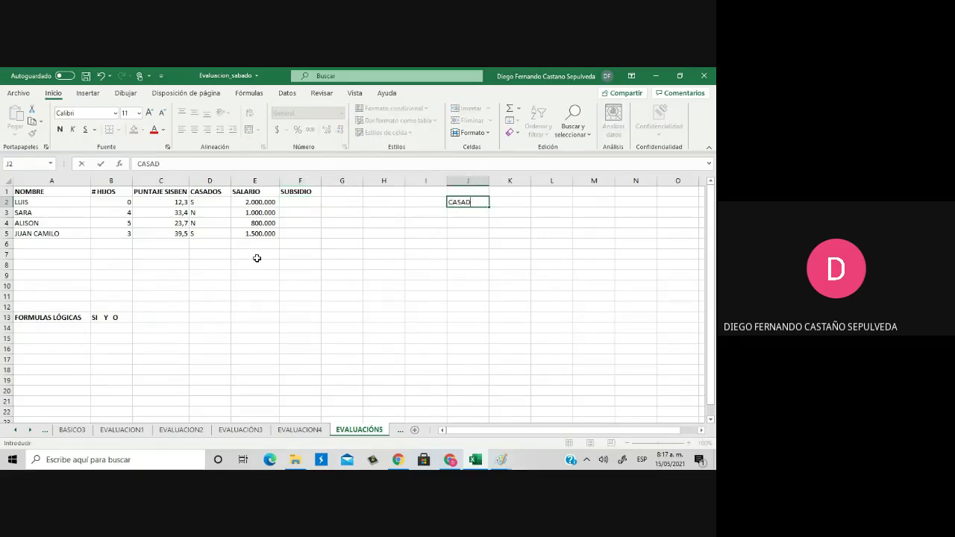
key(Tab)
text(TENER HIJOS)
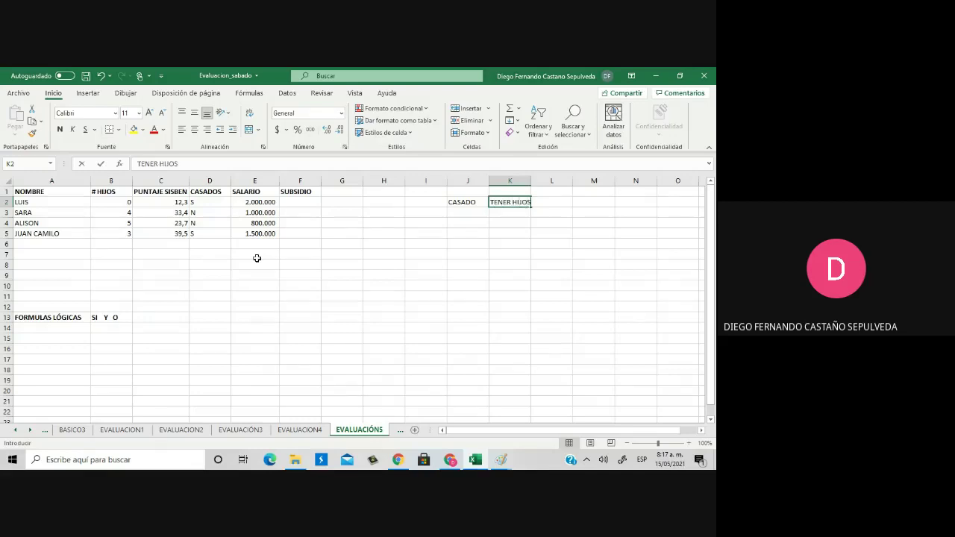
key(Tab)
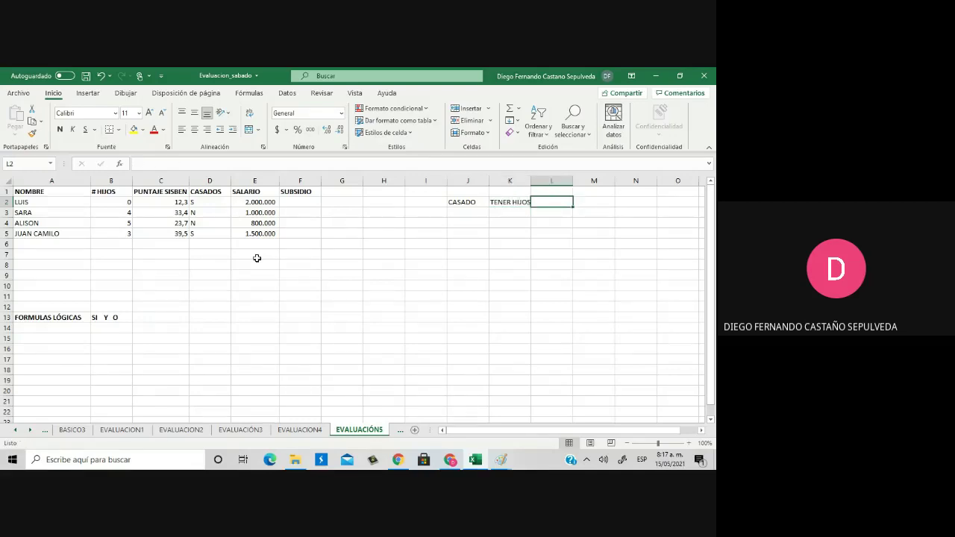
text(SISBEN)
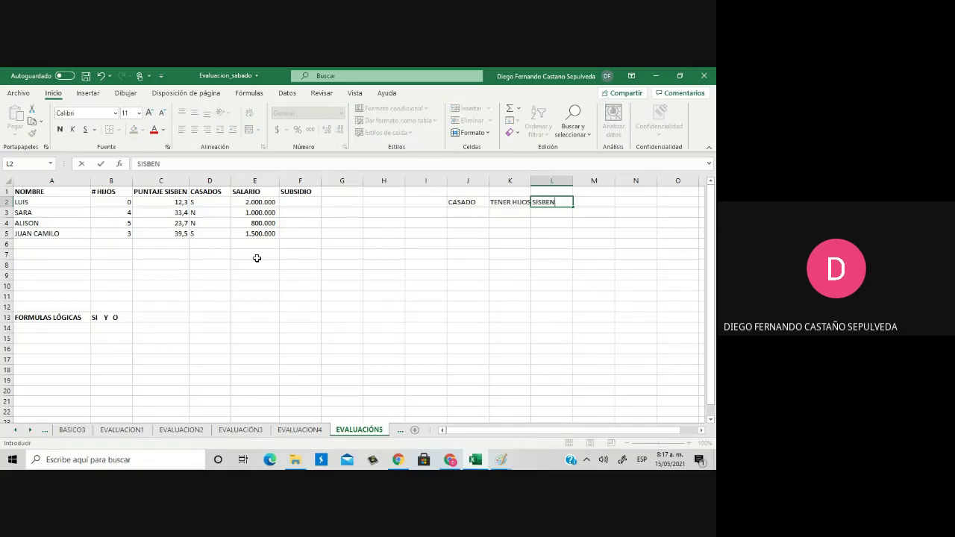
text( MENOS DE 30)
key(Return)
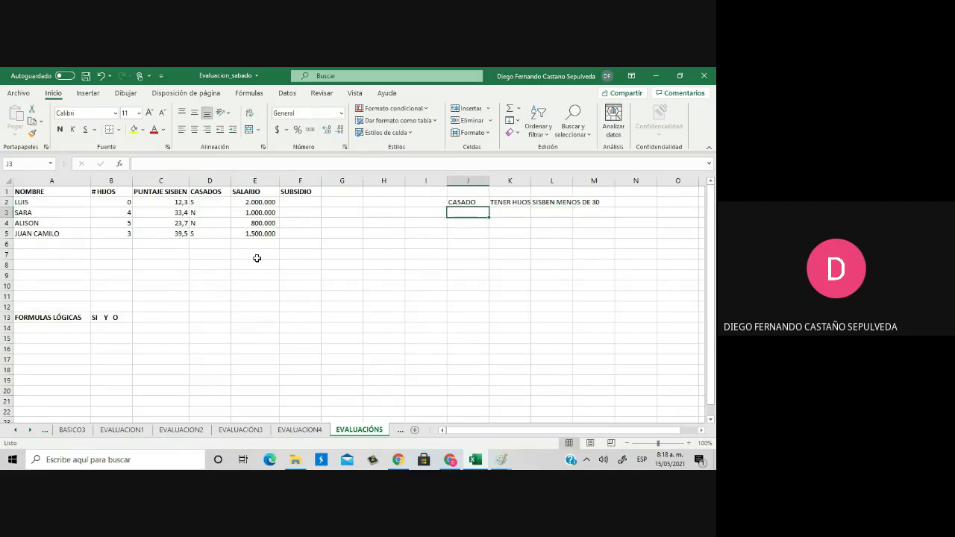
Enter the salary condition SALARIO MAS DEL MINIMO in J3
text(SALA)
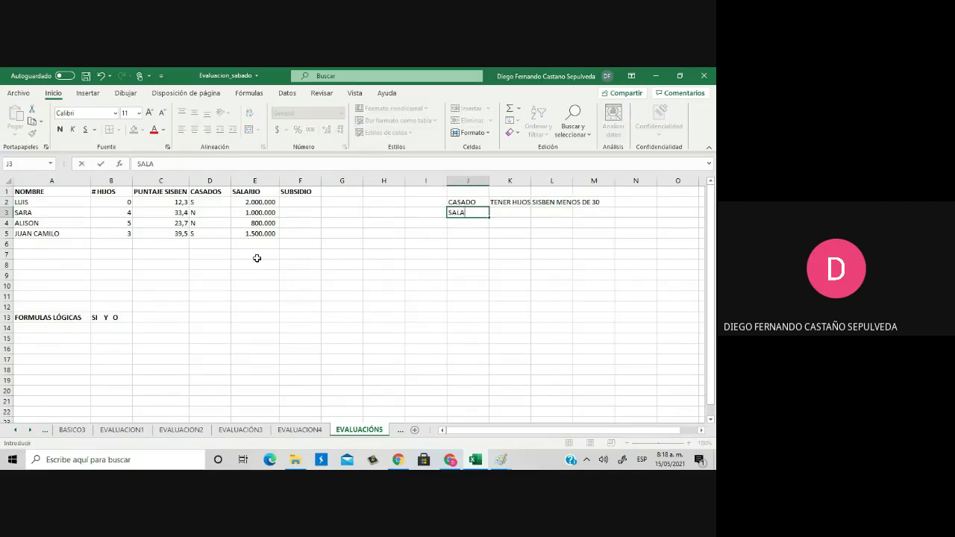
text(RIO MAS DE L MINIMO)
key(Return)
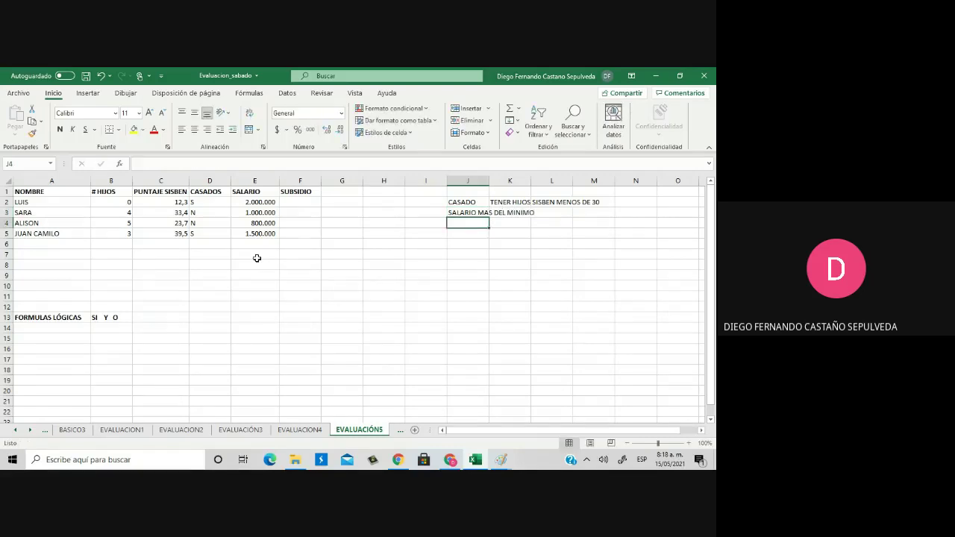
key(Up)
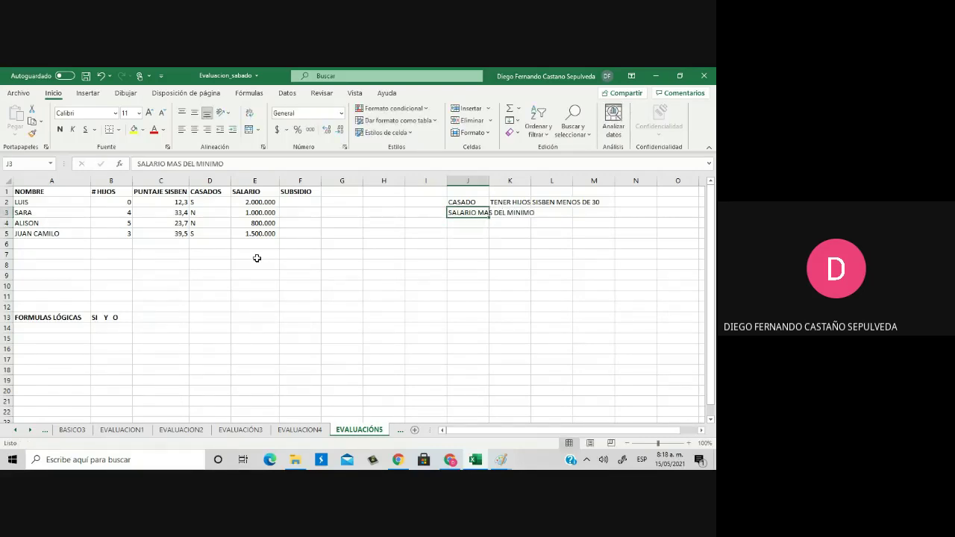
Enter the formula =SI(E2>908000;50000;0) in F2 to calculate the subsidy from the salary in that row
click(307, 203)
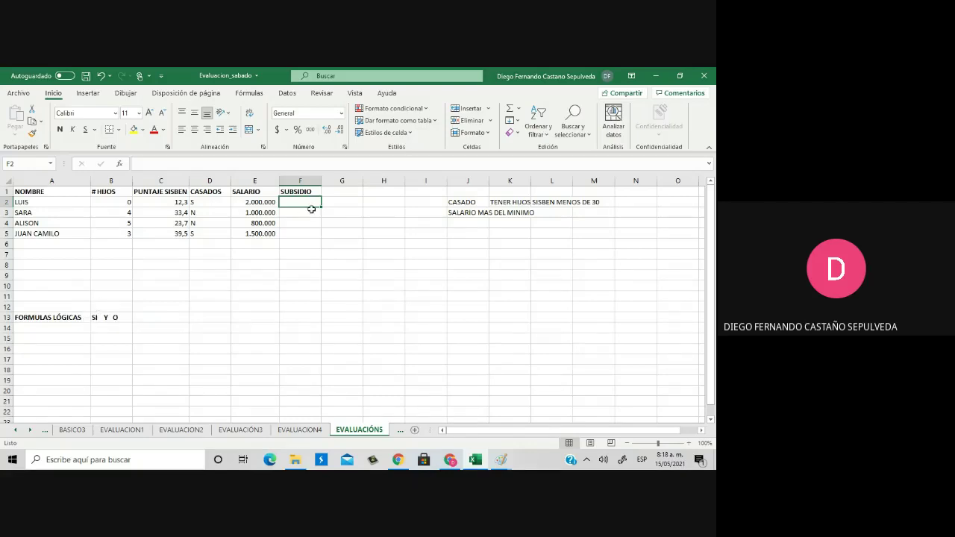
text(=SI)
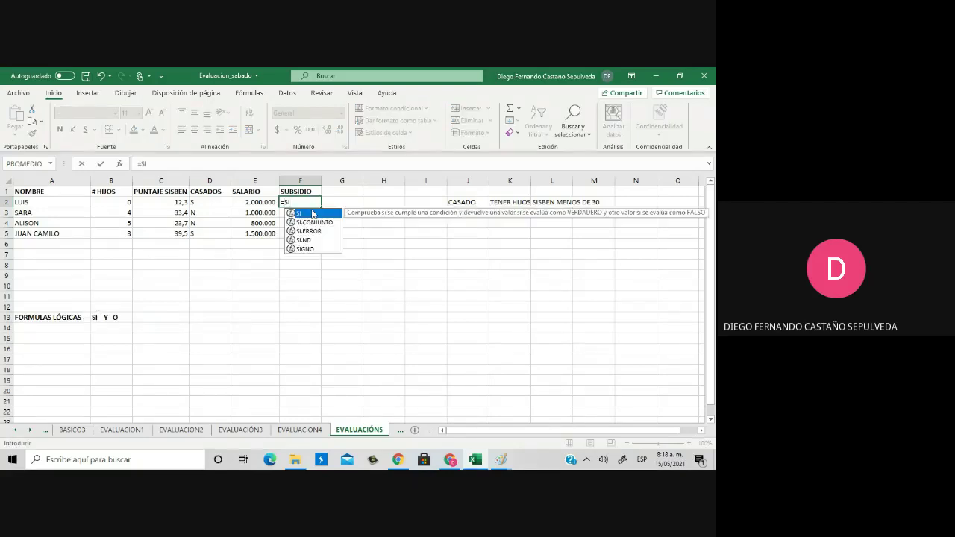
double_click(312, 214)
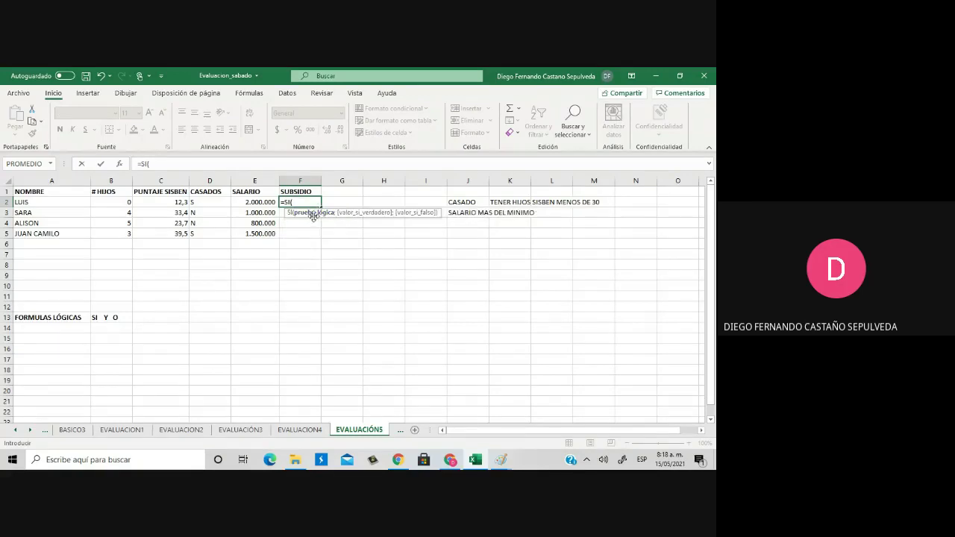
click(257, 202)
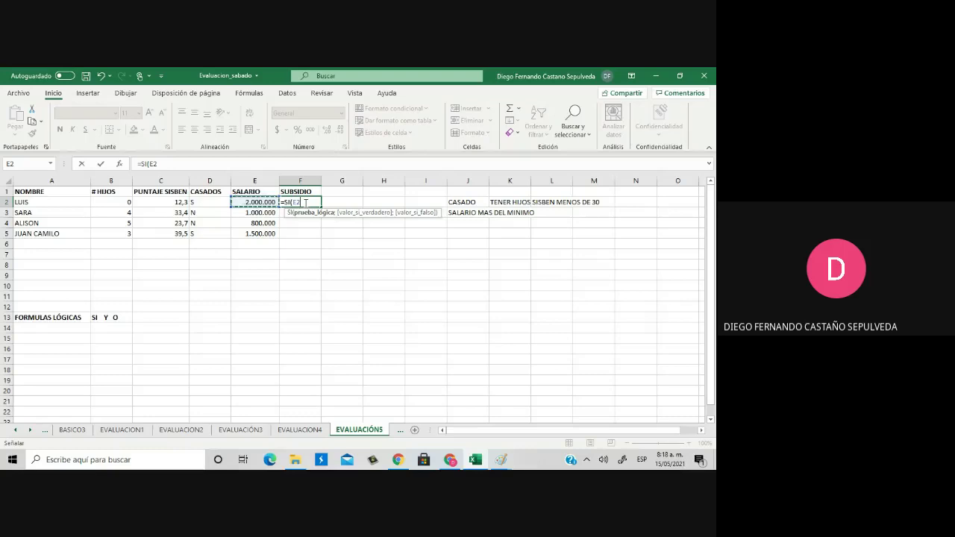
click(640, 459)
click(608, 403)
text(>)
text(908000)
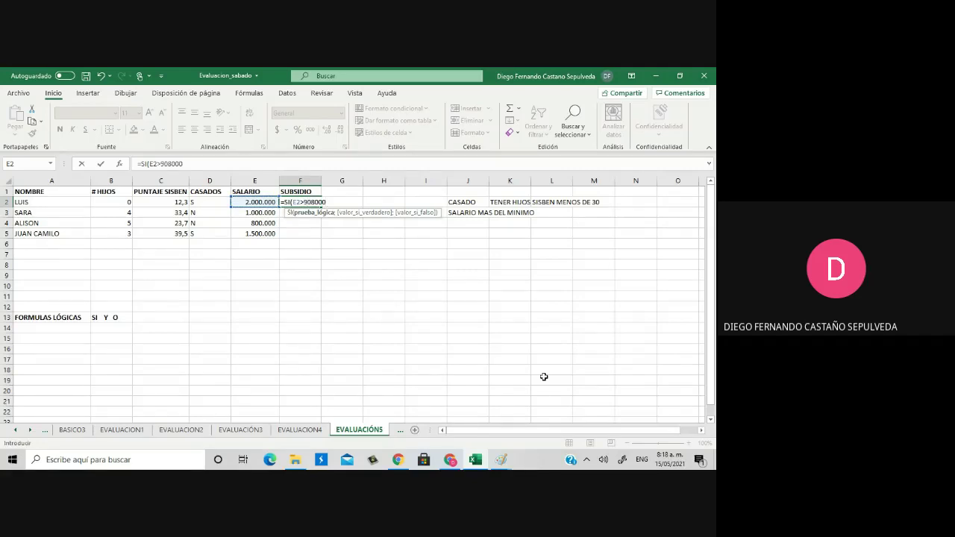
text(<)
text(;)
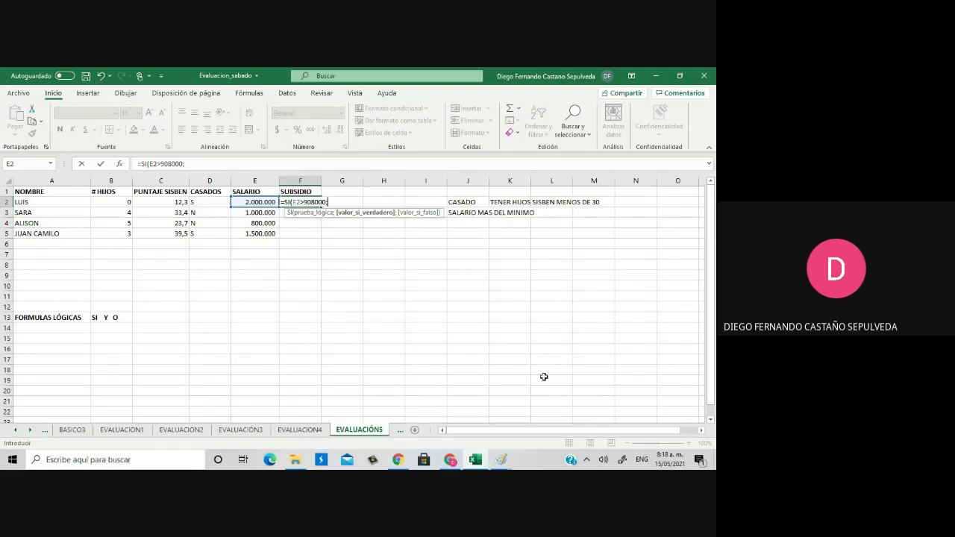
text(50000;)
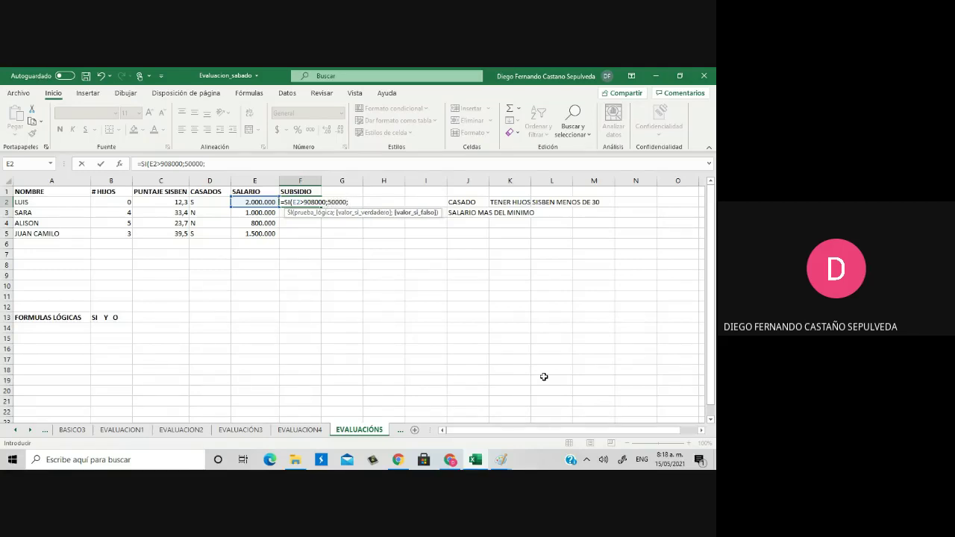
text(0))
key(Return)
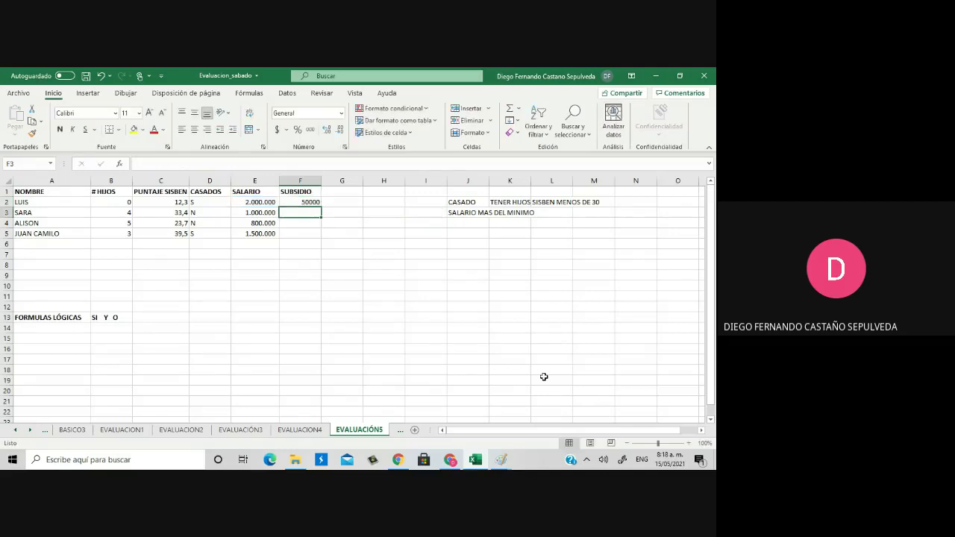
key(Up)
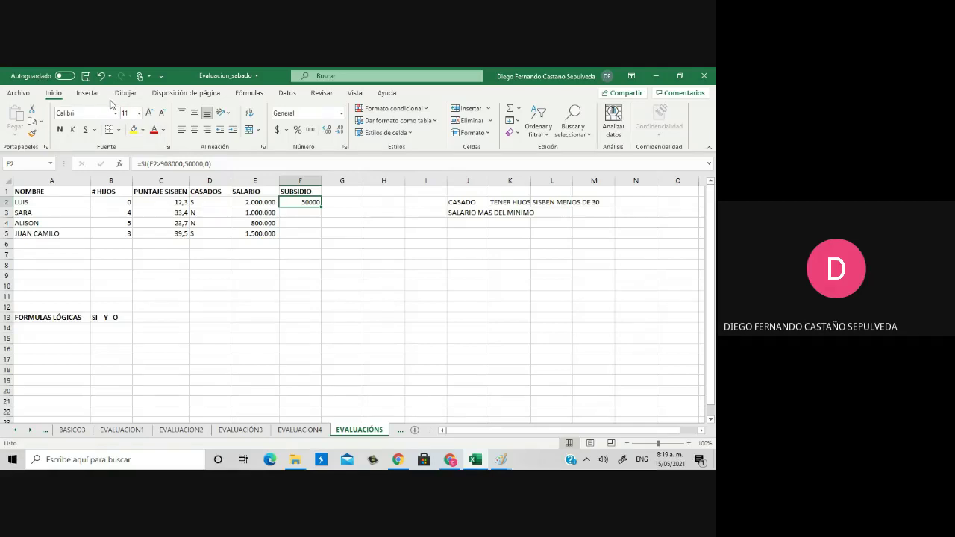
Insert a rounded rectangle shape below the condition notes, covering about J8 to O13
click(87, 95)
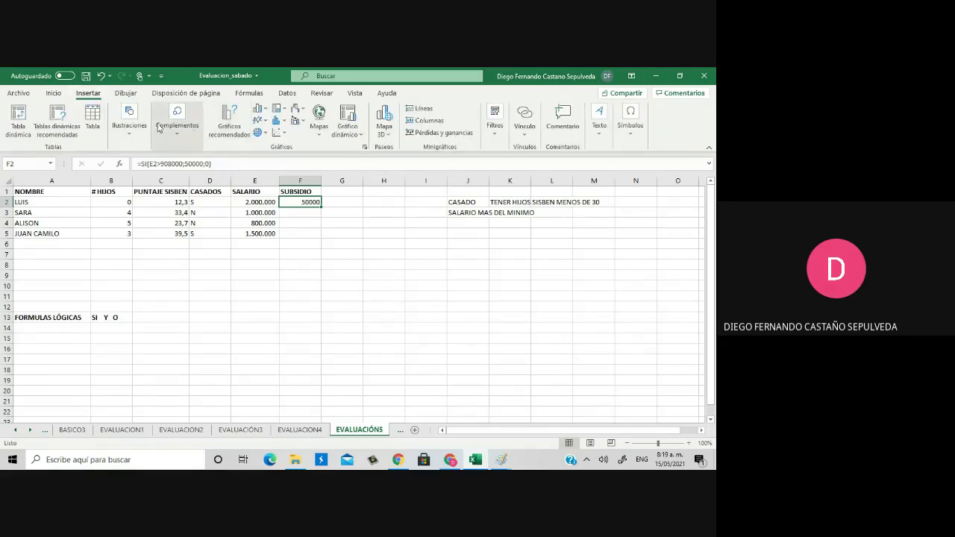
click(129, 121)
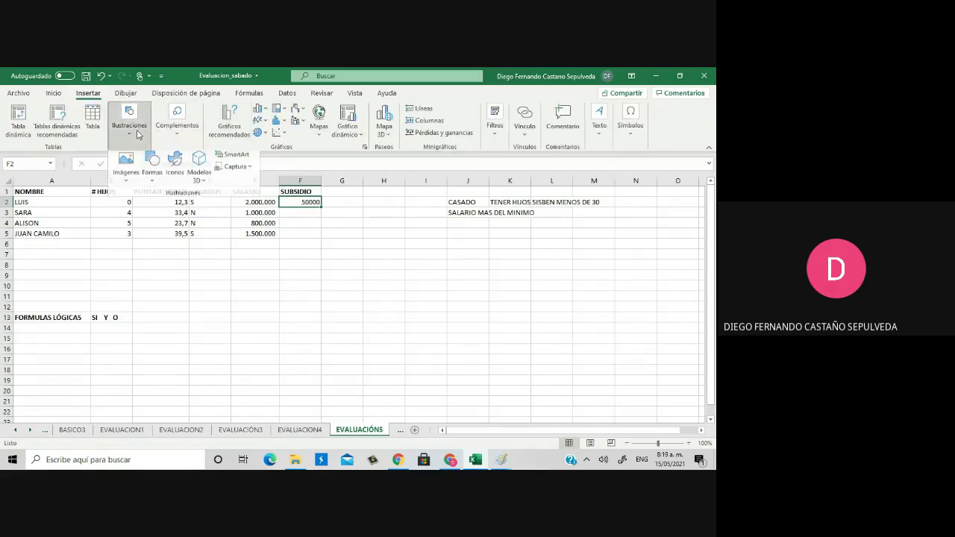
click(157, 180)
click(204, 218)
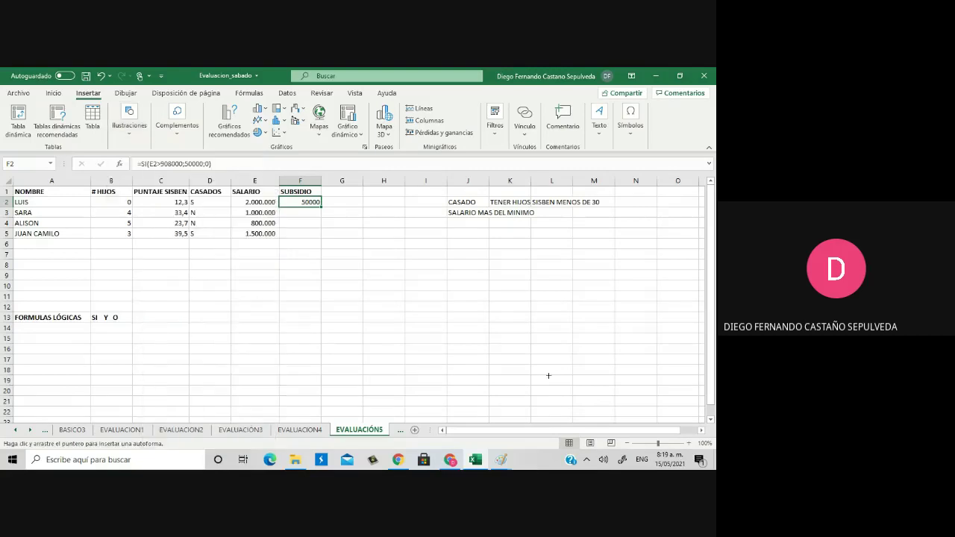
drag(441, 257, 680, 324)
Copy the formula text =SI(E2>908000;50000;0) from F2 into the rounded rectangle
click(309, 202)
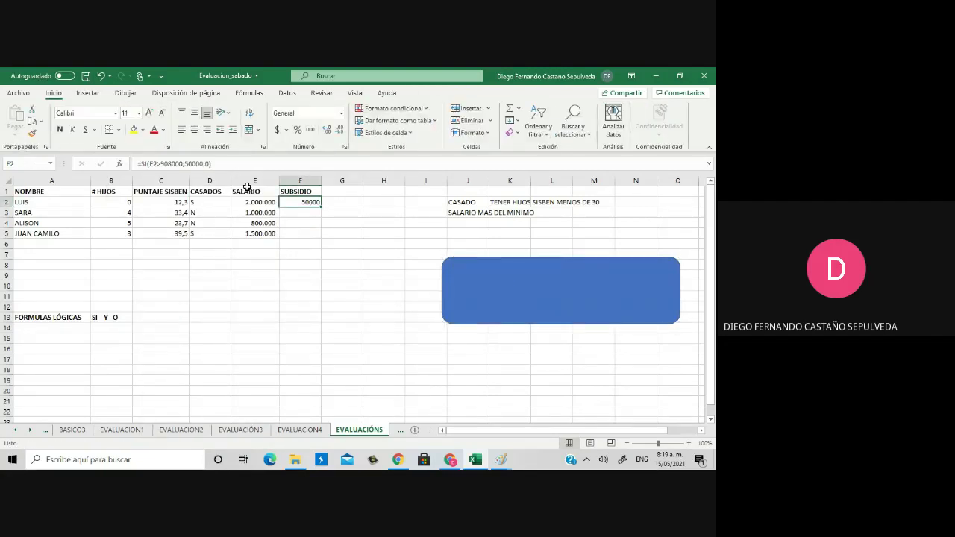
drag(229, 164, 136, 163)
key(ctrl+c)
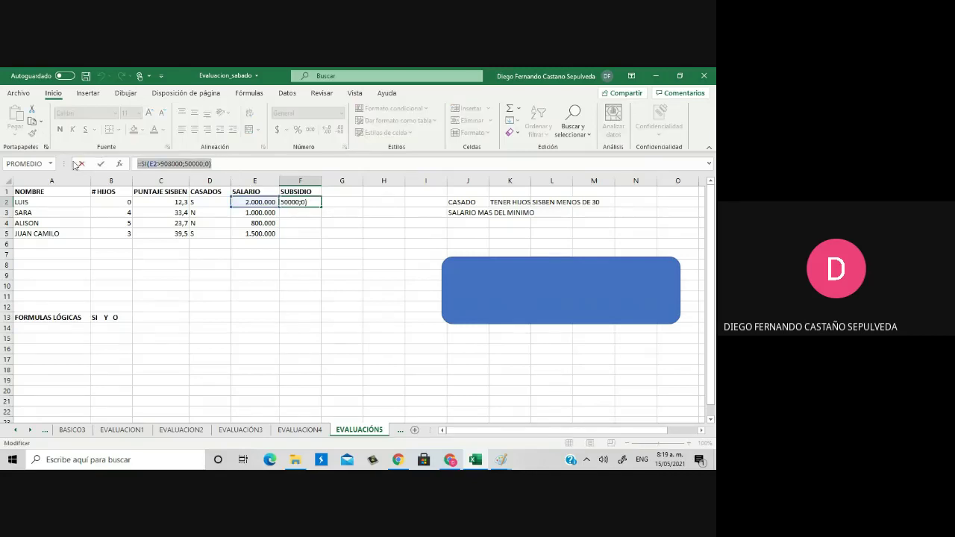
click(77, 164)
click(539, 303)
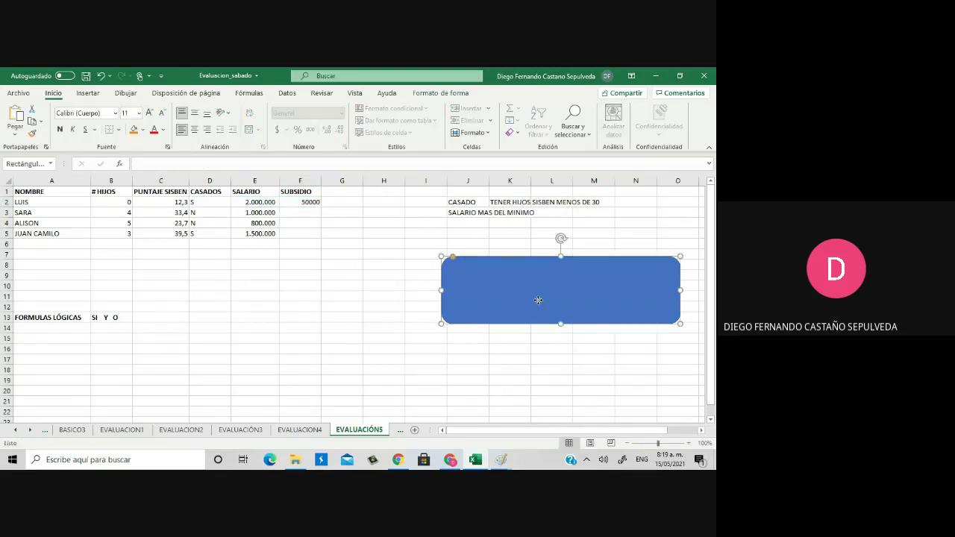
right_click(539, 303)
click(571, 253)
key(ctrl+v)
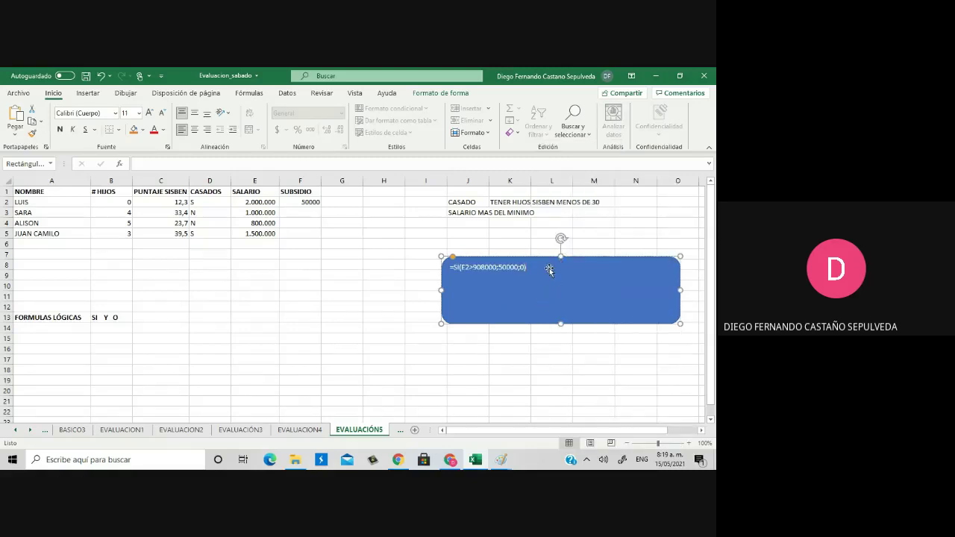
Enlarge the formula text in the rounded rectangle to font size 28
drag(525, 267, 450, 267)
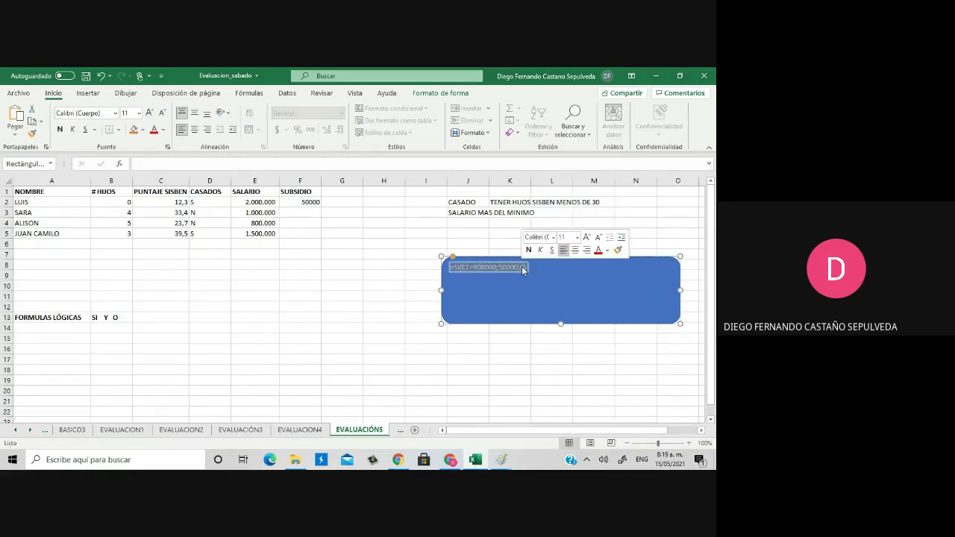
click(150, 113)
click(149, 112)
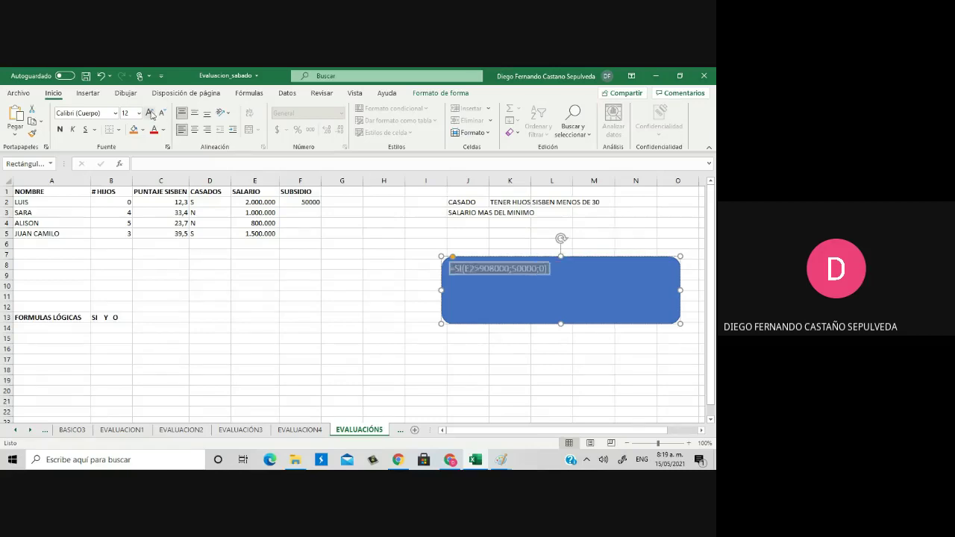
click(150, 112)
click(150, 113)
click(150, 112)
click(150, 112)
click(150, 113)
click(151, 113)
click(150, 113)
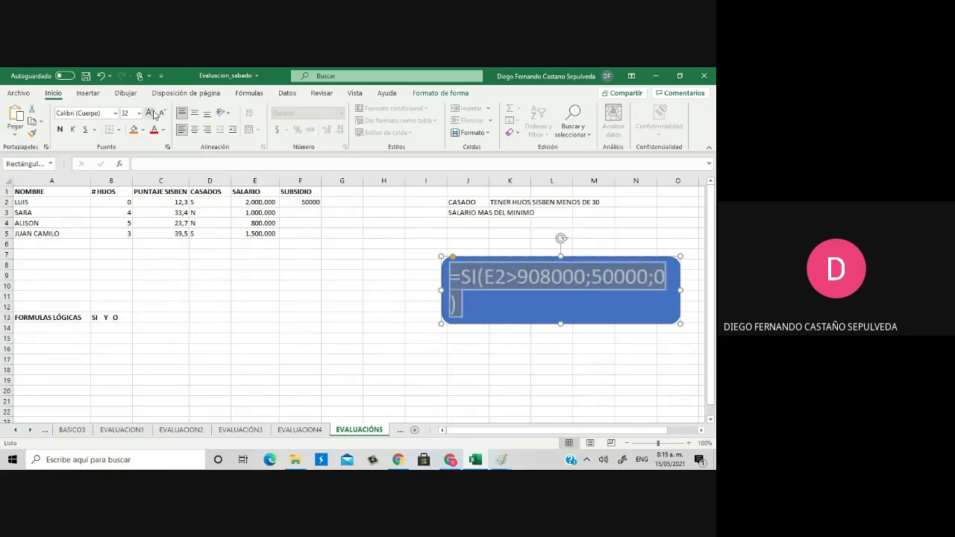
click(162, 113)
click(272, 276)
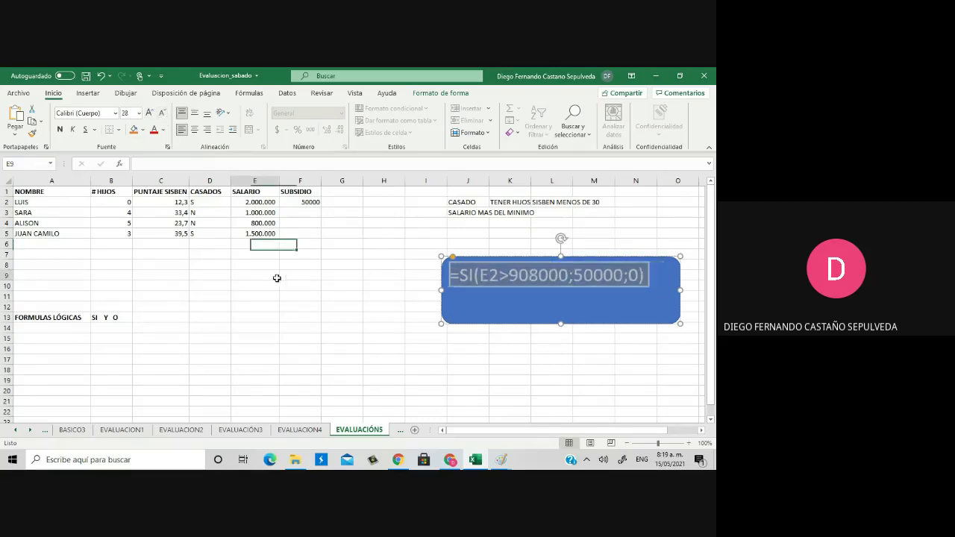
Shorten the rounded rectangle from below so that it ends at about row 11, close under its formula text
click(459, 299)
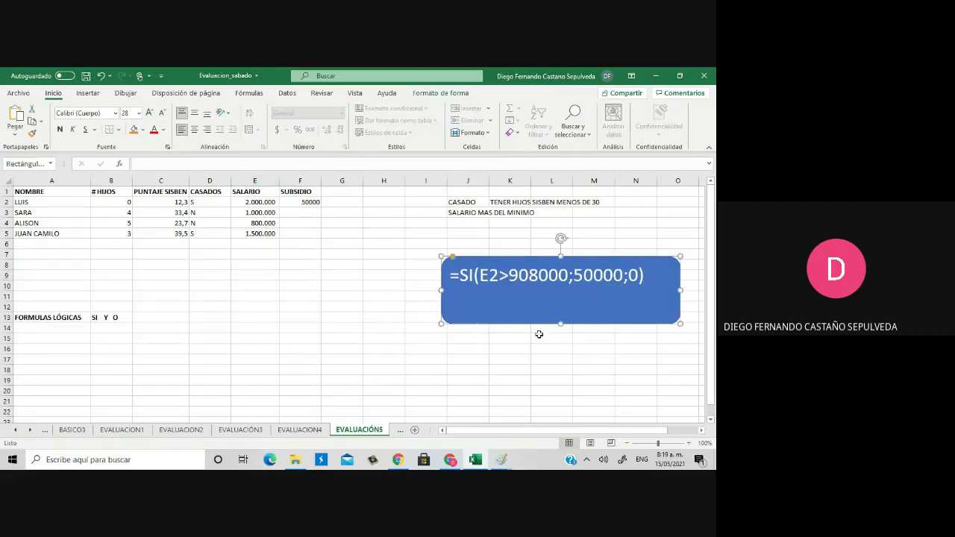
drag(563, 328, 561, 301)
click(312, 203)
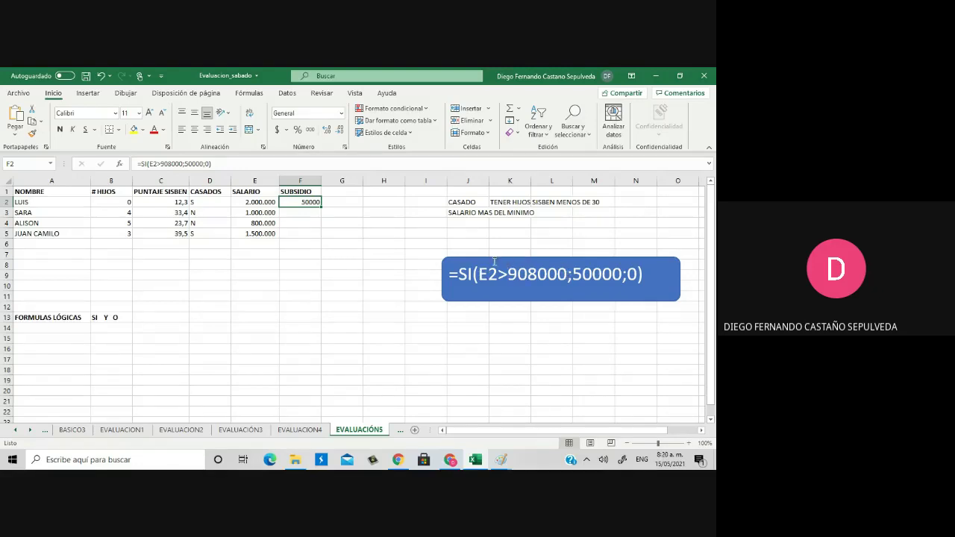
Color the logical test E2>908000 red in the rounded rectangle's formula text
drag(479, 275, 567, 275)
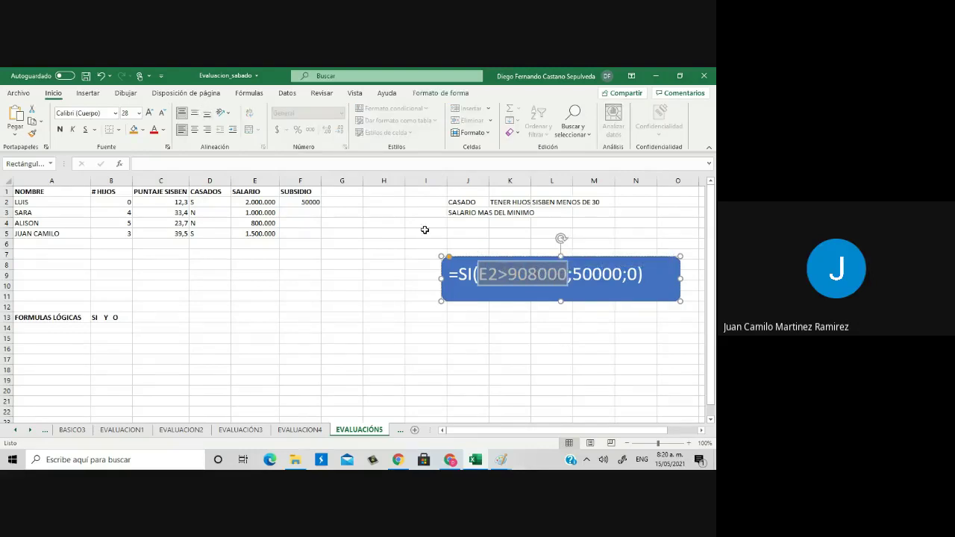
click(153, 129)
click(282, 256)
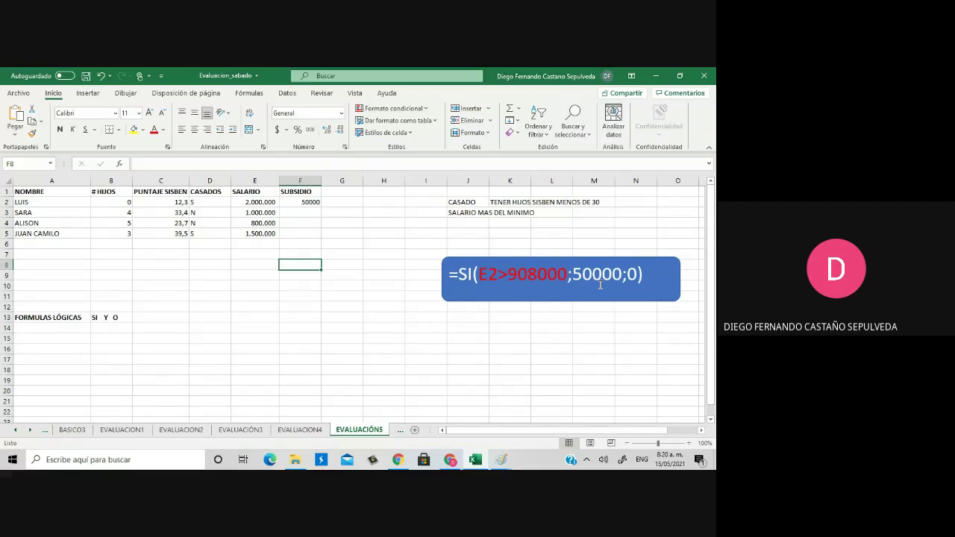
click(316, 201)
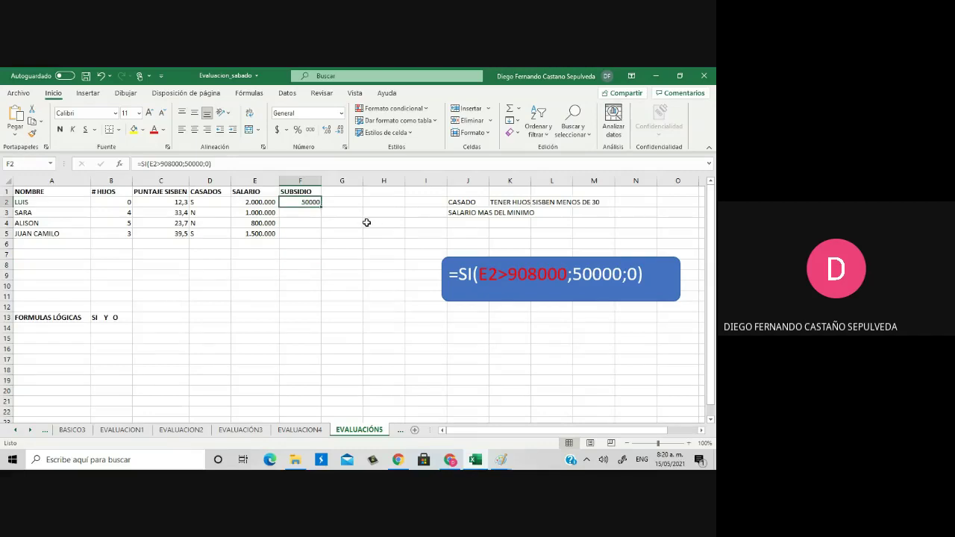
Replace the formula in F2 with a Y function that starts with the conditions D2="S" and B2>0
key(Delete)
text())
text(=)
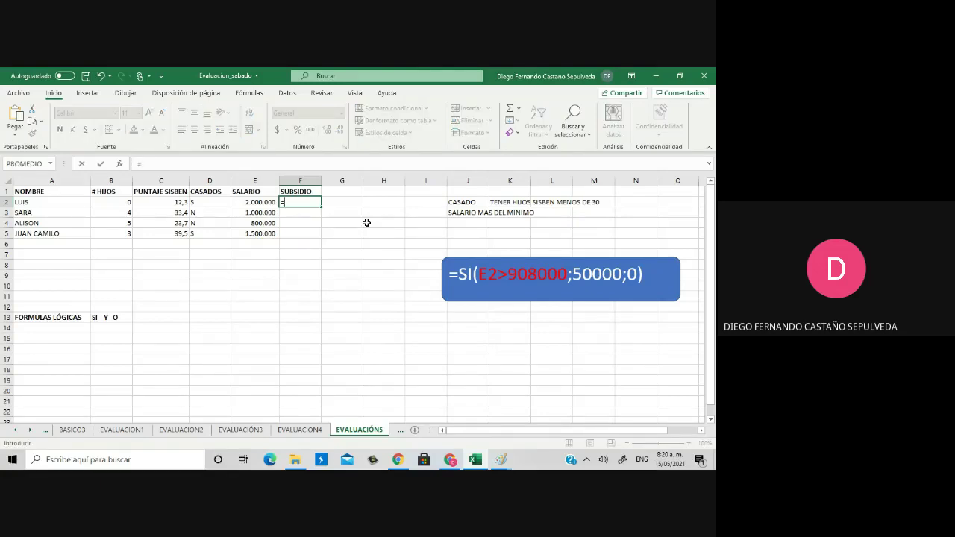
text(y)
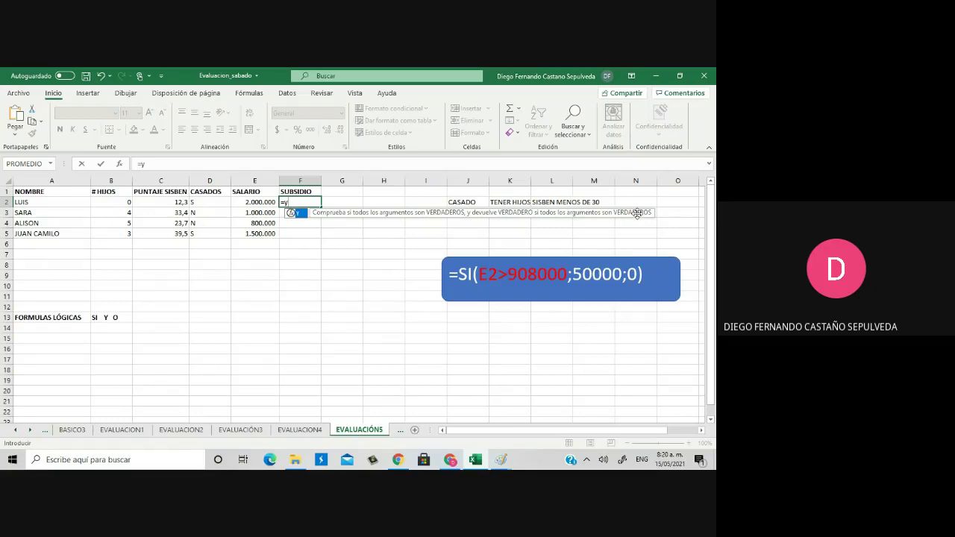
text(()
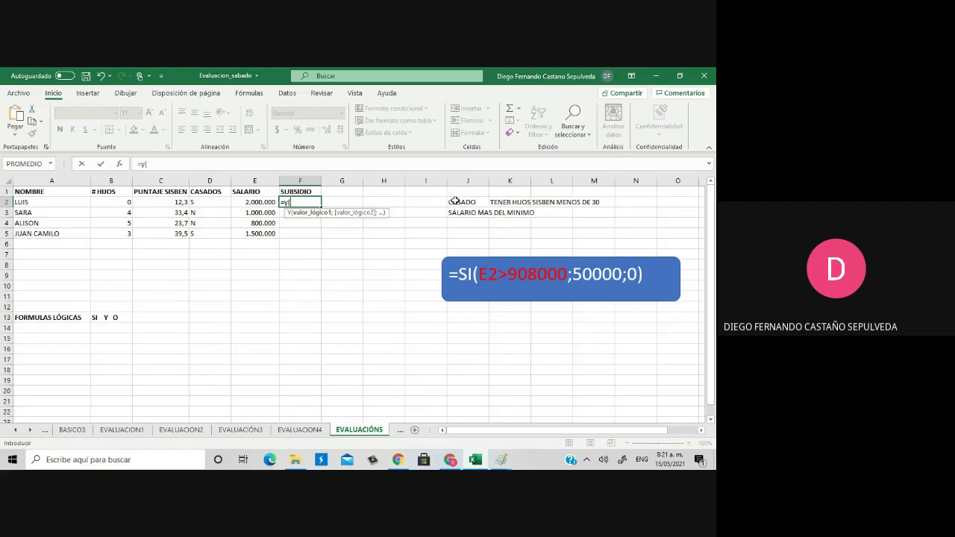
click(208, 201)
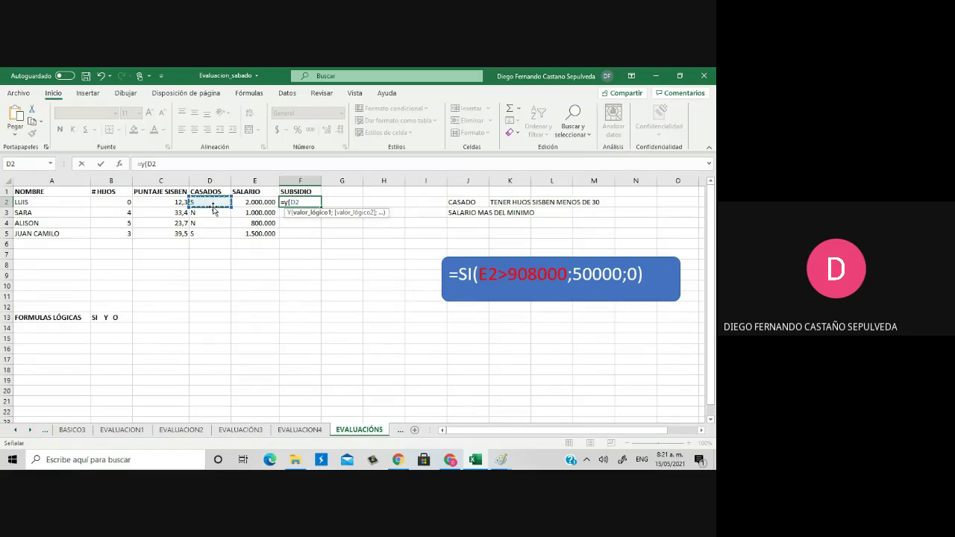
text(="S";)
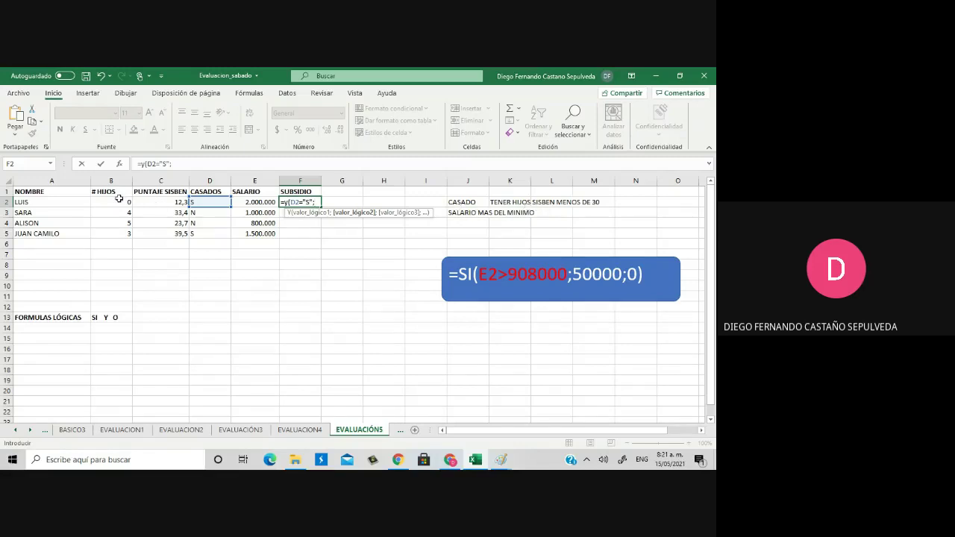
click(118, 200)
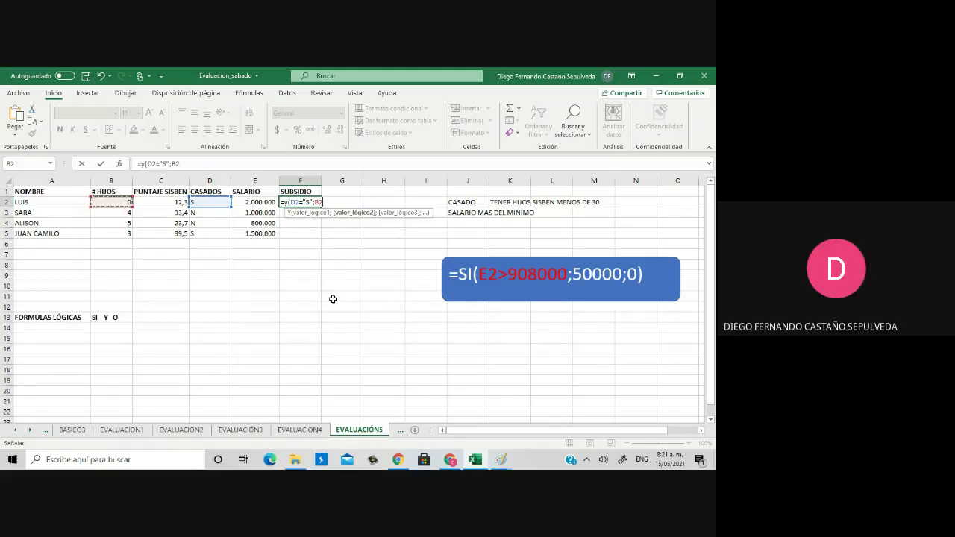
text(>0)
text(;)
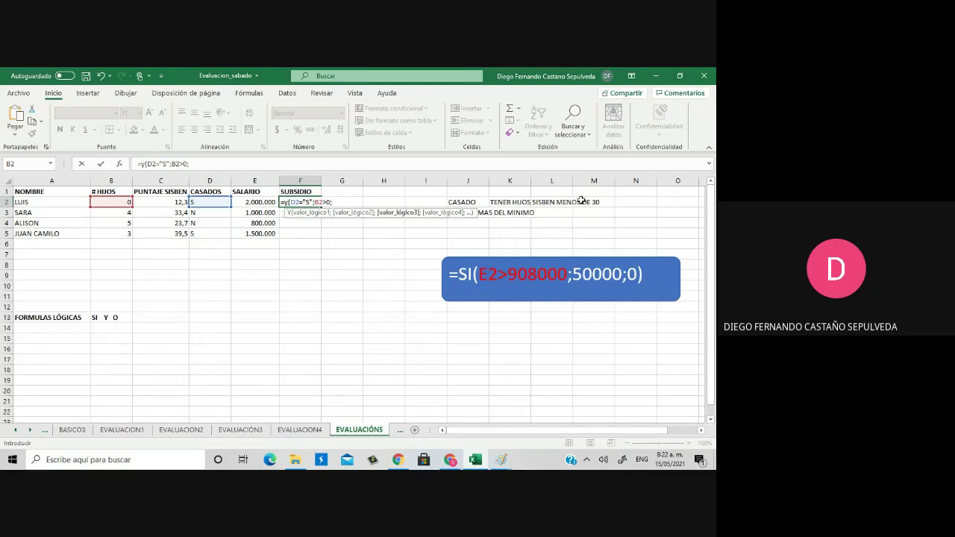
Complete the Y formula in F2 with the conditions C2<30 and E2<1815000
click(173, 201)
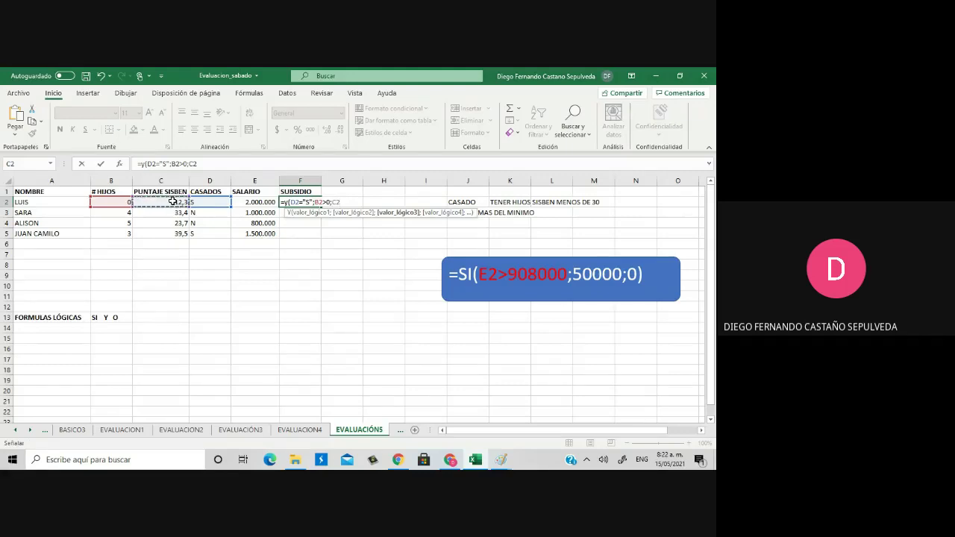
text(<30;)
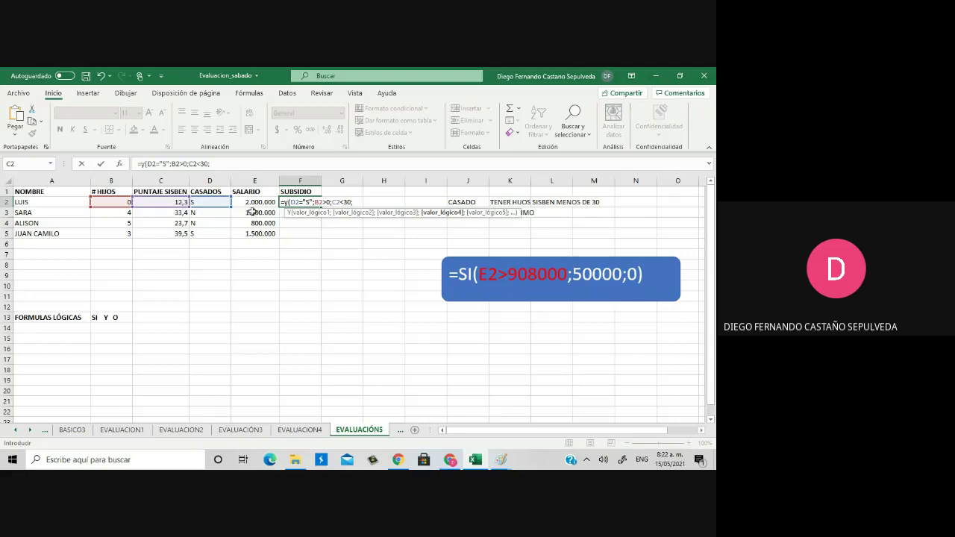
click(257, 201)
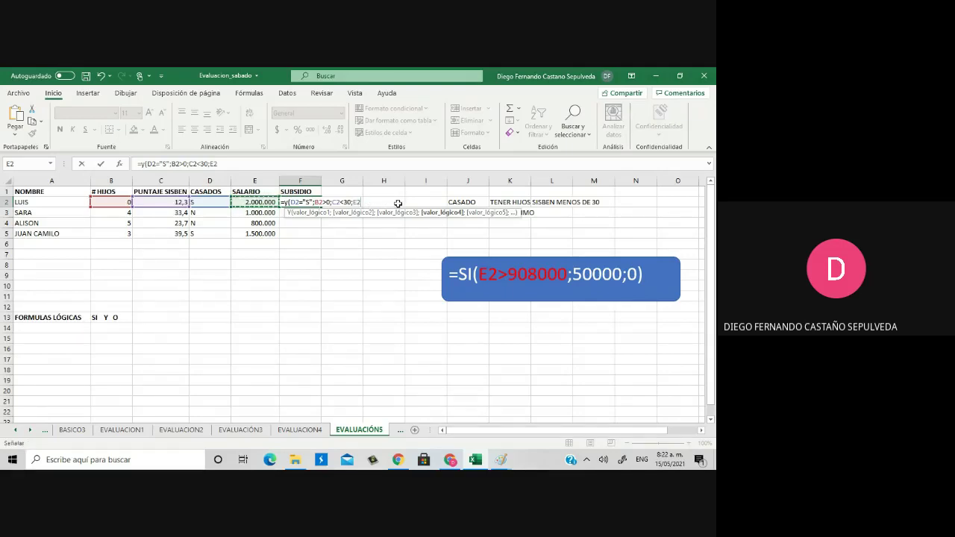
text(<1815000)
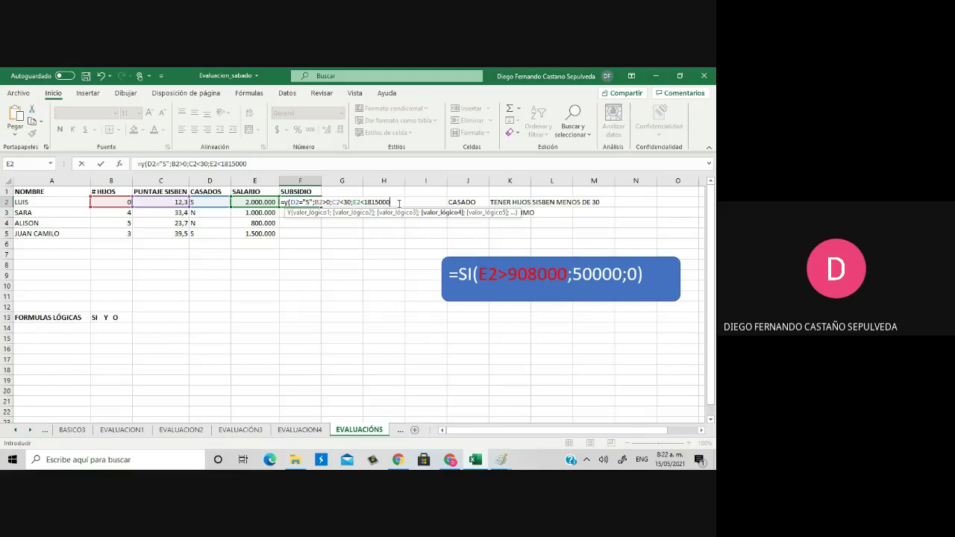
text())
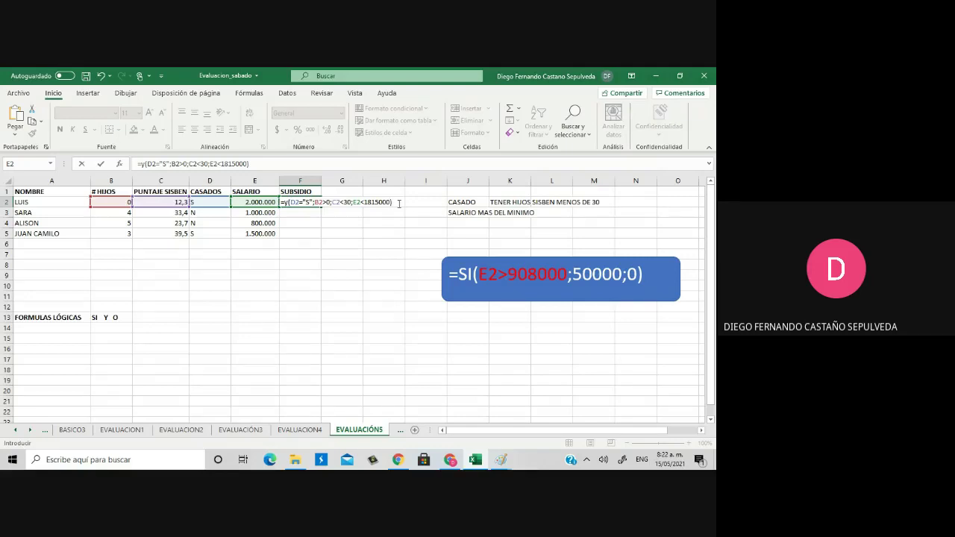
key(Return)
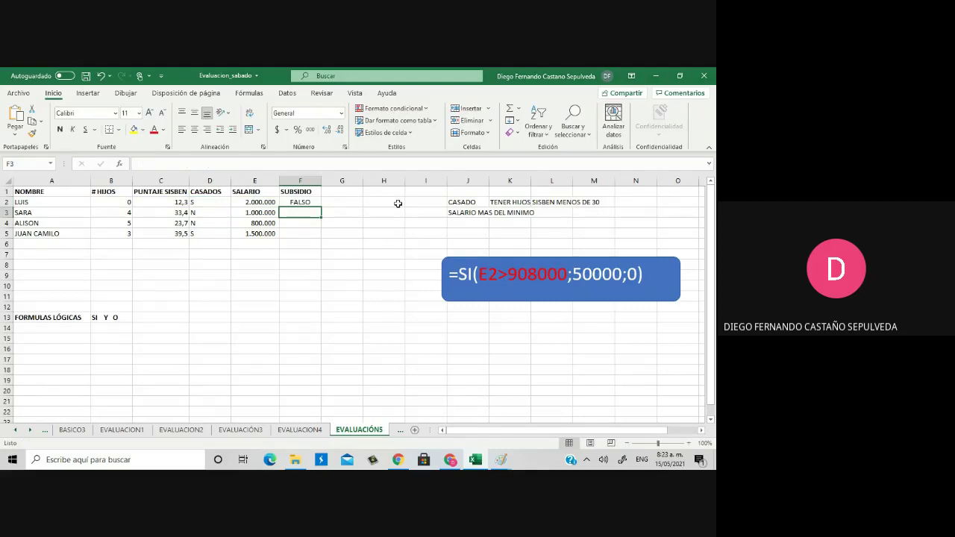
key(Up)
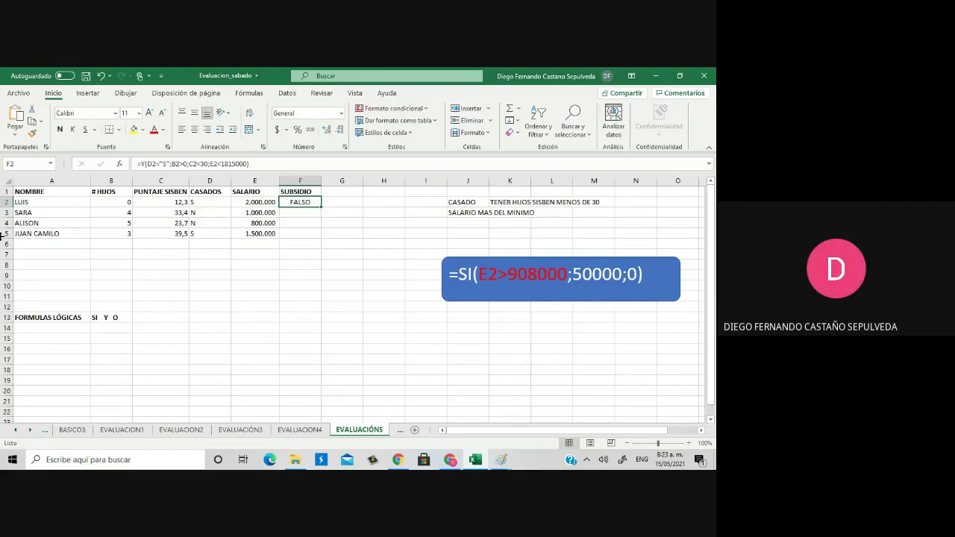
Enter VERDADERO O FALSO in bold in C13, beside the list of logical functions
click(79, 315)
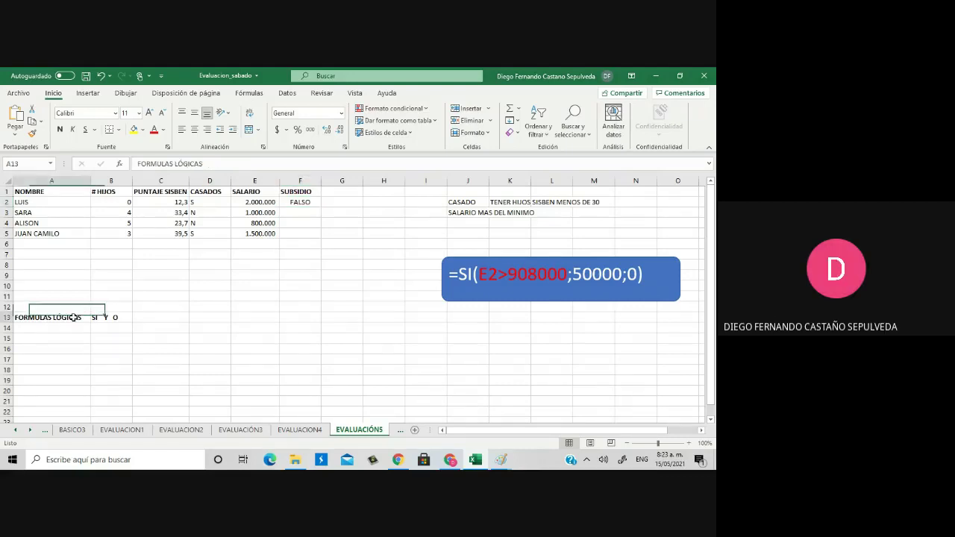
click(152, 319)
text(V)
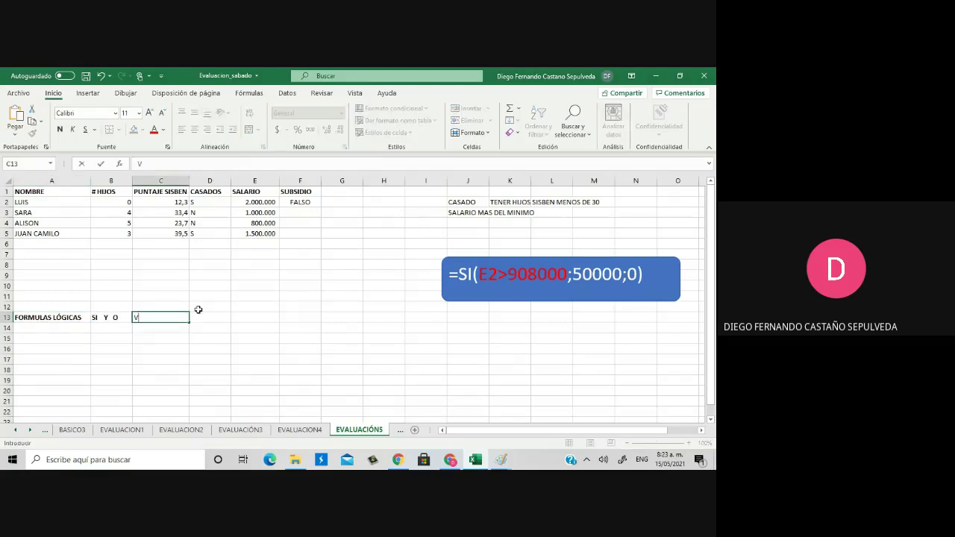
text(ERDADERO O FALSO)
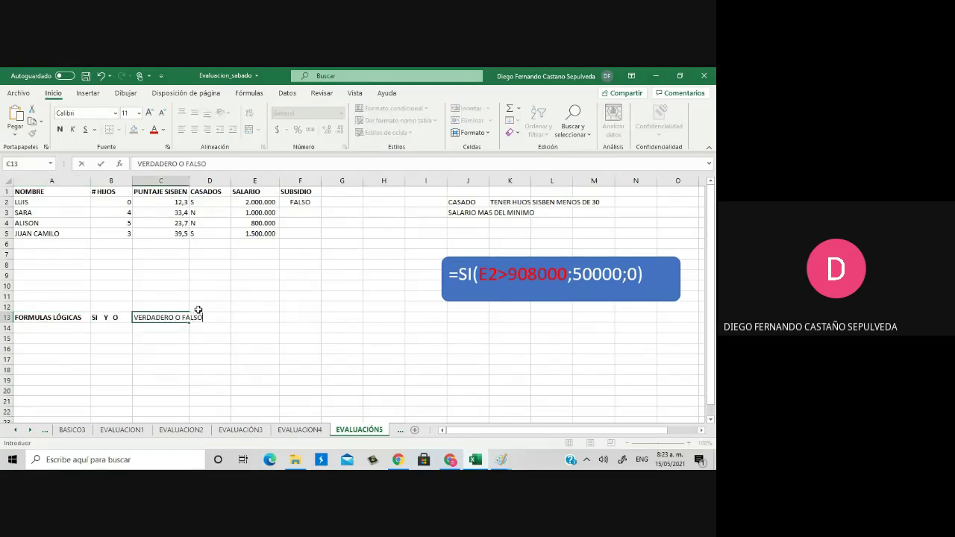
key(Return)
key(Up)
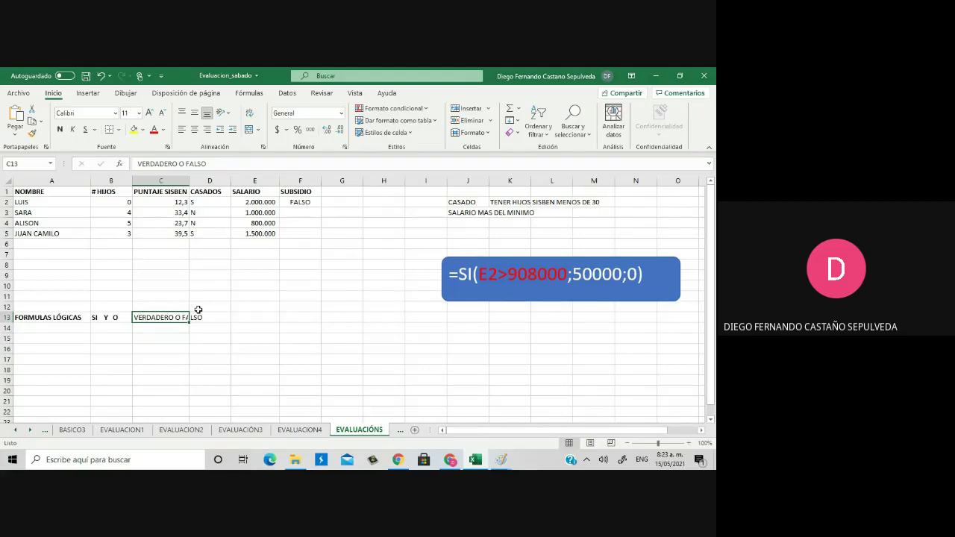
key(ctrl+n)
Fill the Y formula from F2 down through F5 in the SUBSIDIO column
click(312, 203)
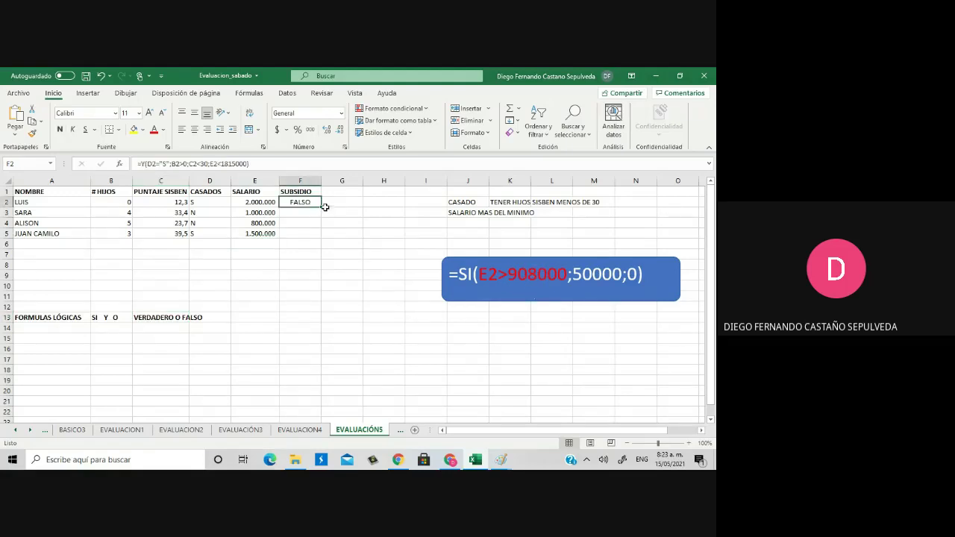
drag(322, 207, 320, 237)
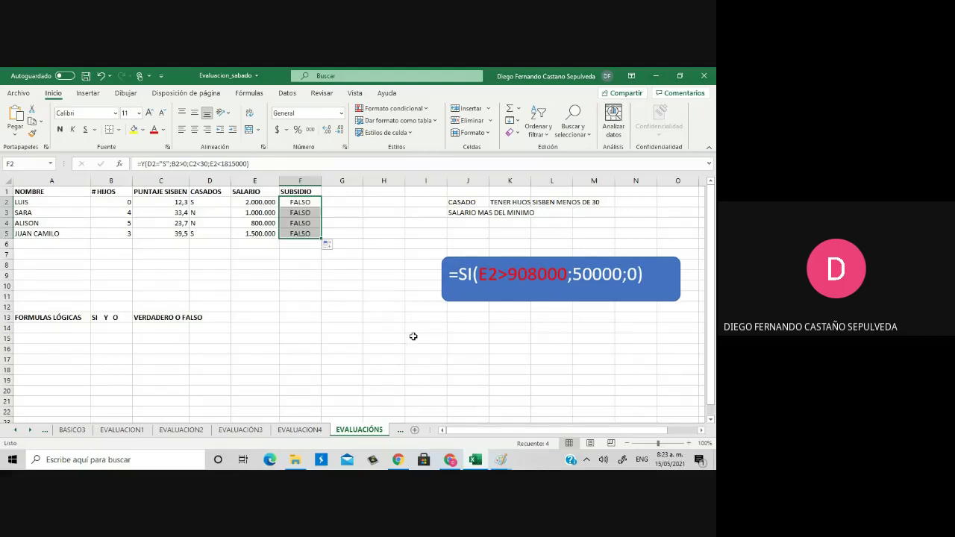
click(115, 223)
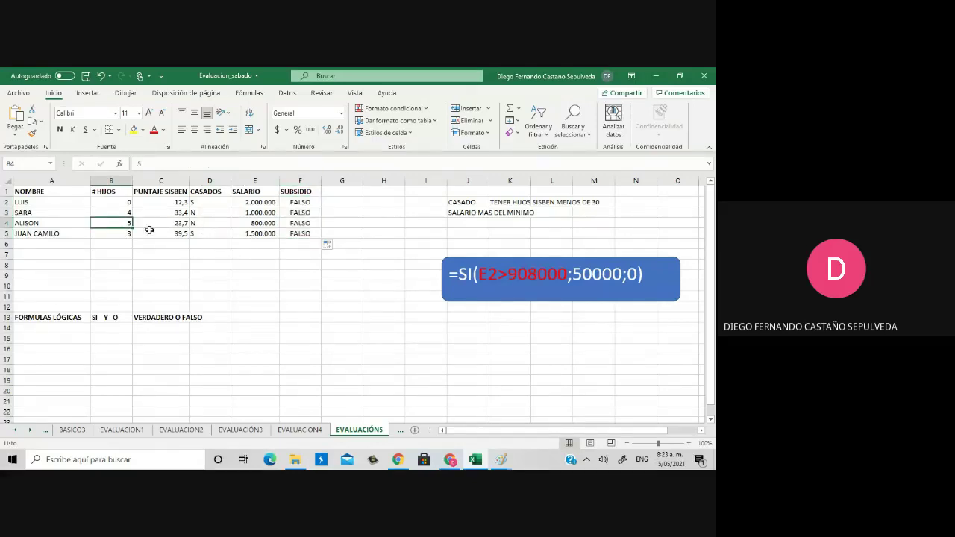
Go over the subsidy criteria beside the table and change the salary criterion in J3 to SALARIO MENOS DE 2 SMLV
click(467, 203)
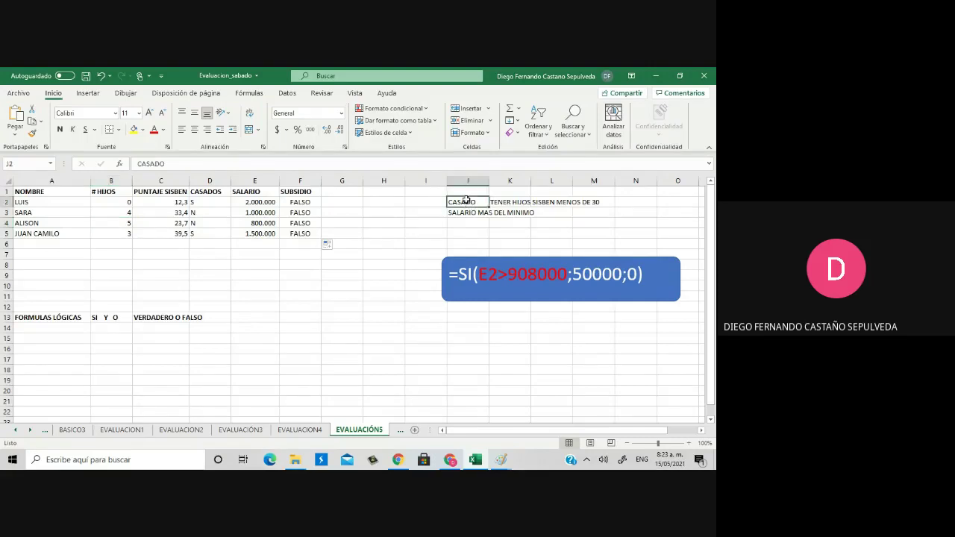
click(503, 200)
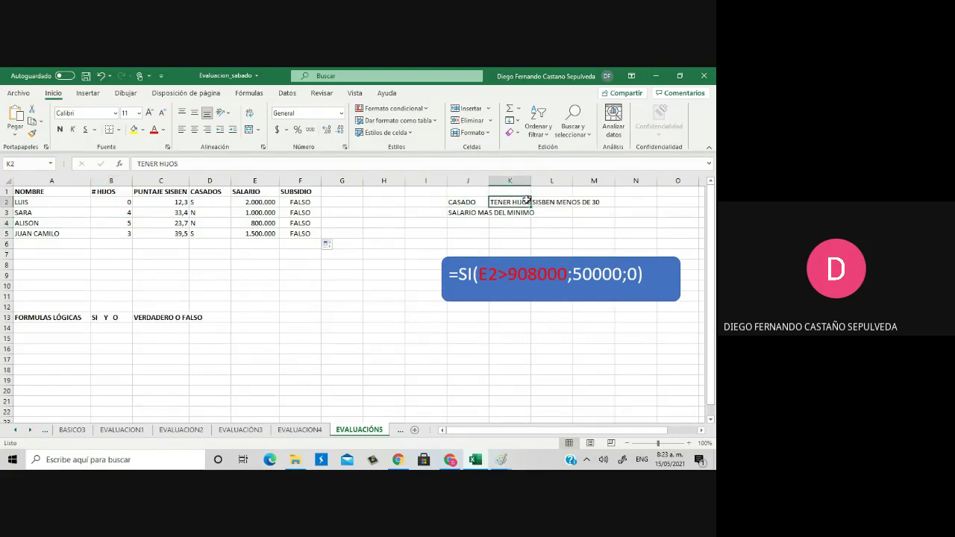
click(564, 203)
click(473, 212)
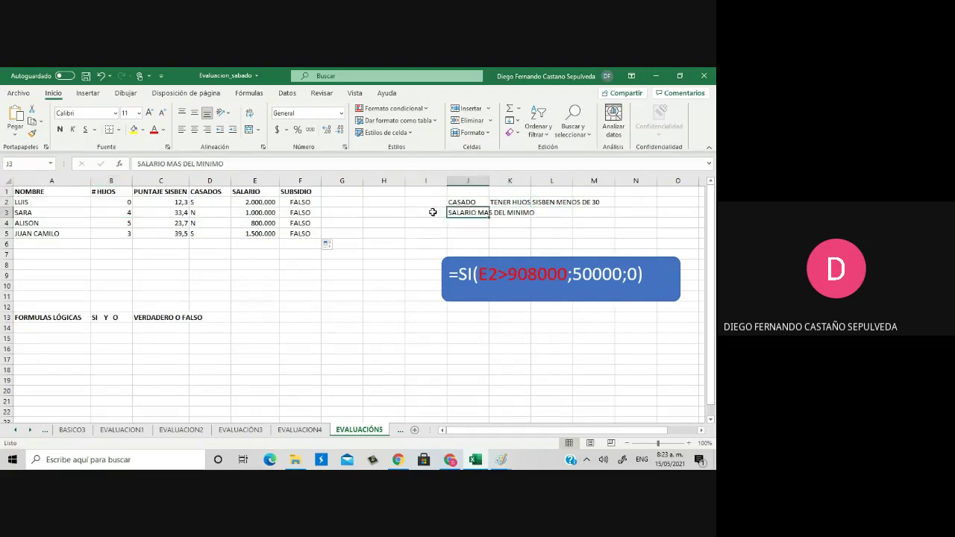
double_click(174, 164)
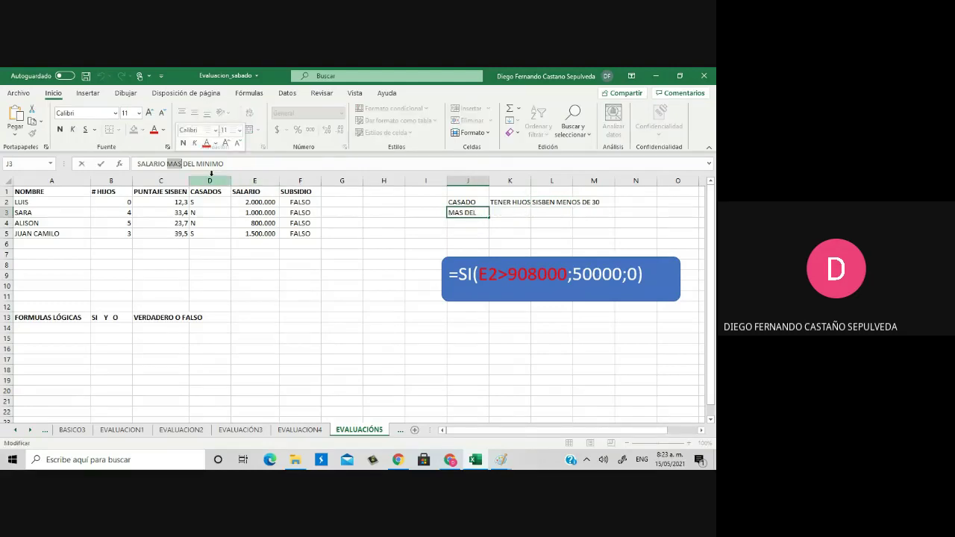
text(MENOS DE D)
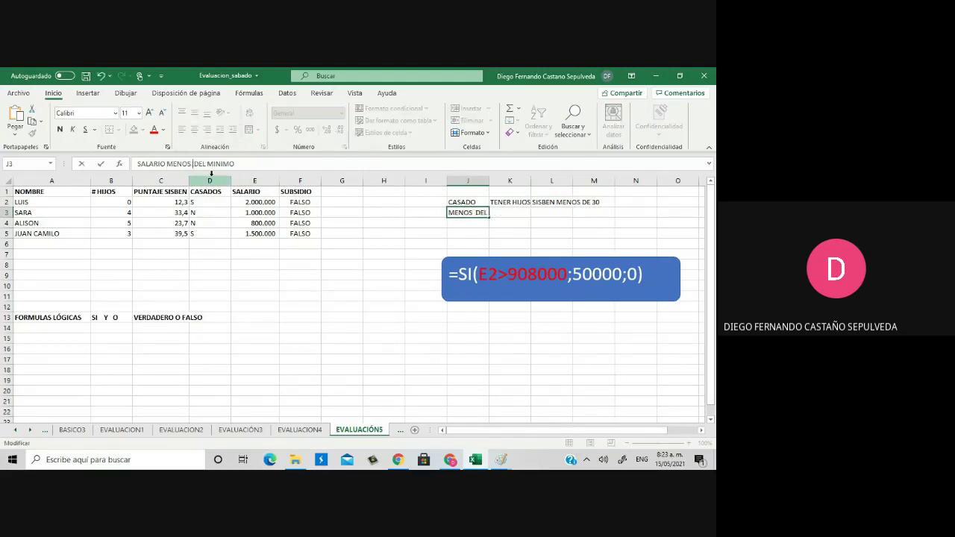
key(BackSpace)
text(2SML)
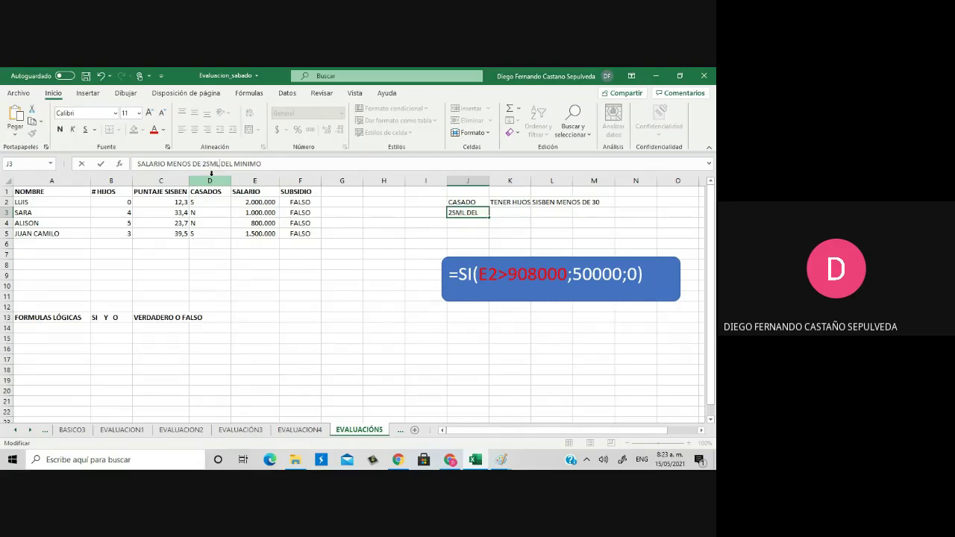
text(V)
key(Delete)
key(Delete)
key(Delete)
key(Delete)
key(Delete)
key(Delete)
key(Delete)
key(Delete)
key(Delete)
key(Delete)
key(Delete)
key(Left)
key(Left)
key(Left)
key(Left)
key(Return)
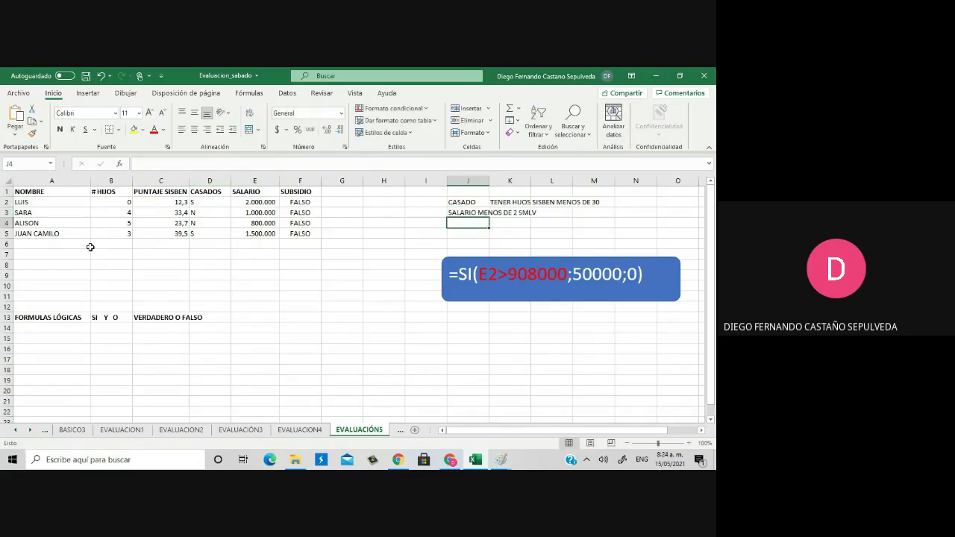
Check the row 5 data against the criteria and change the PUNTAJE SISBEN value in C5 to 29,5
click(116, 234)
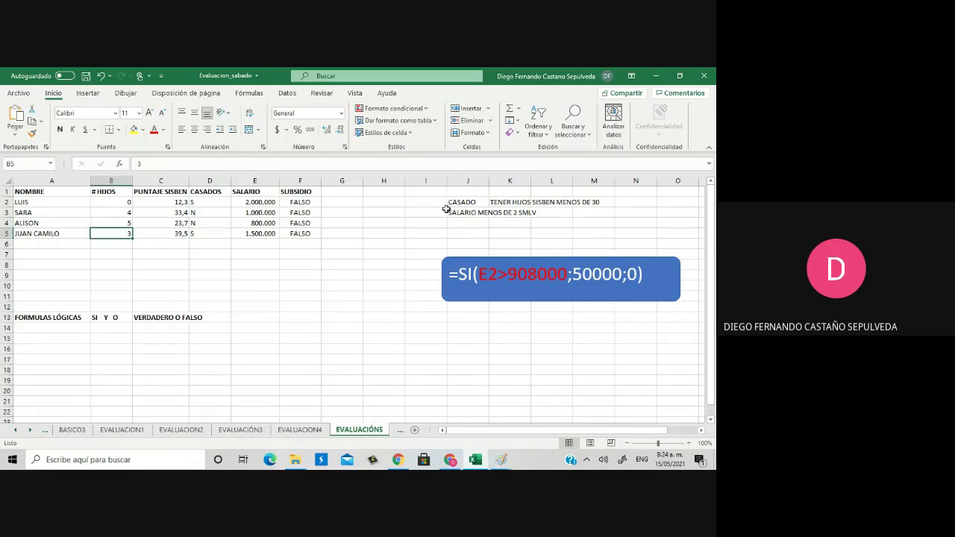
click(202, 233)
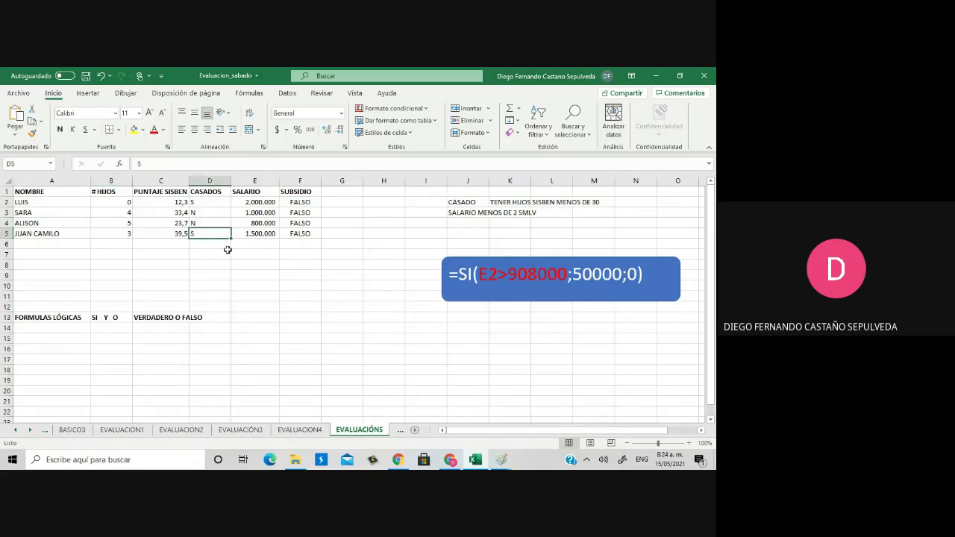
key(Left)
key(Left)
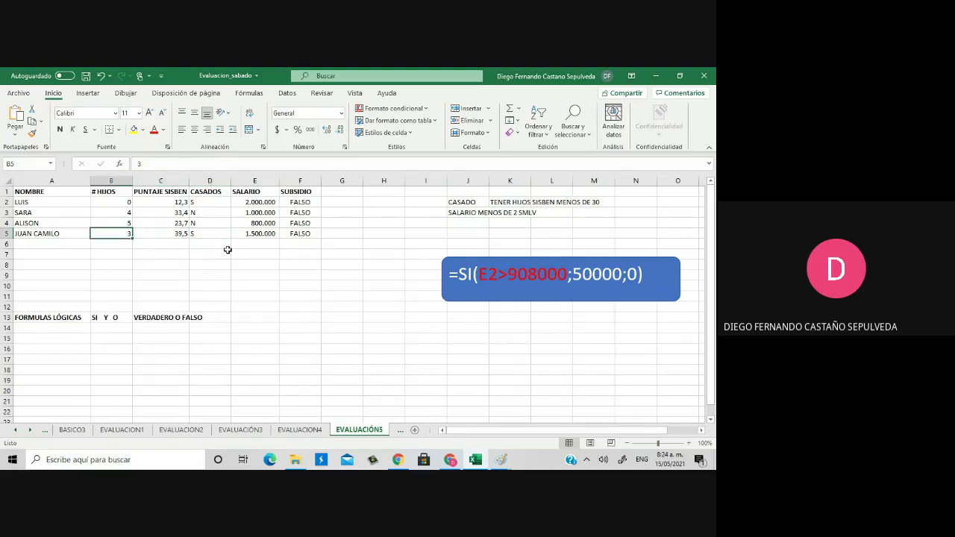
key(Right)
key(Right)
key(Left)
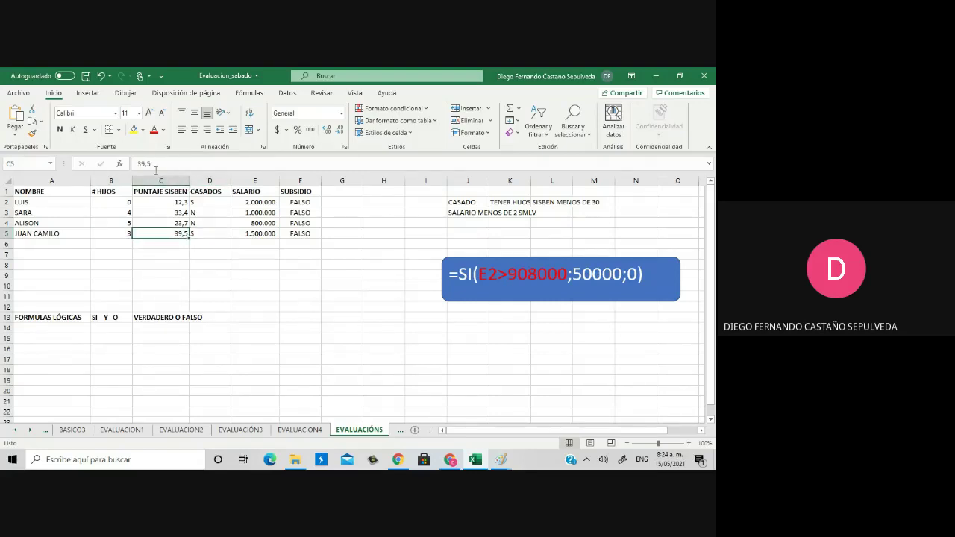
click(144, 164)
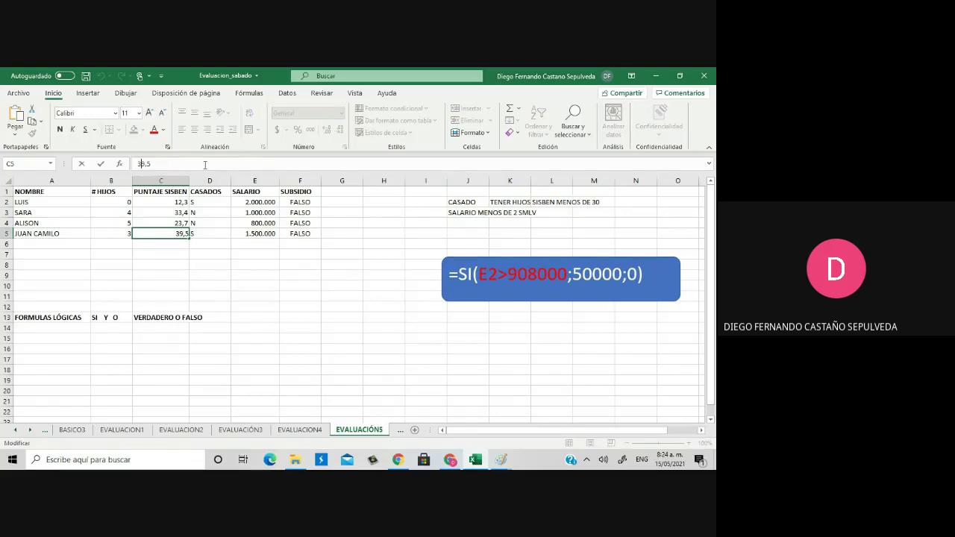
key(BackSpace)
key(Return)
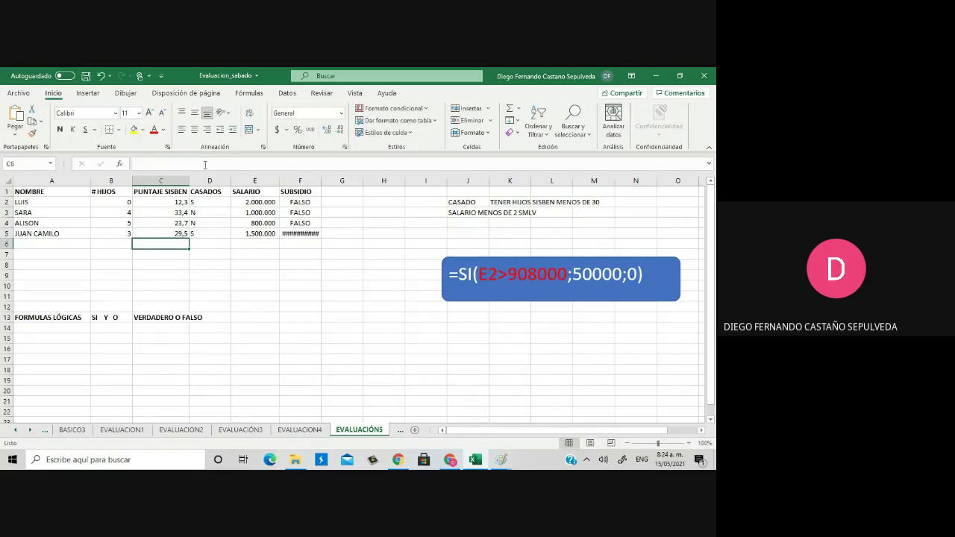
key(Up)
key(Right)
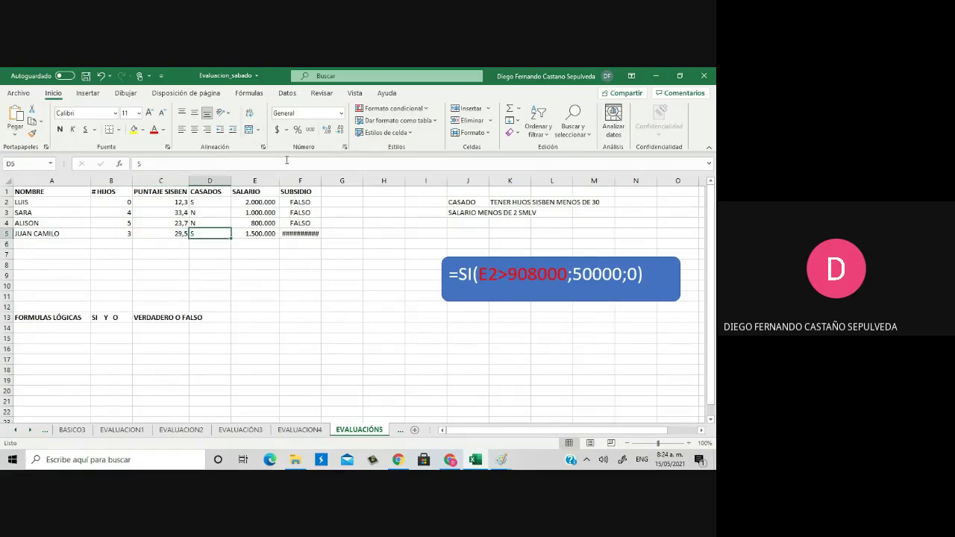
Widen the SUBSIDIO column so the row 5 result fits, and check F5's formula and the salary in E5
drag(322, 181, 343, 184)
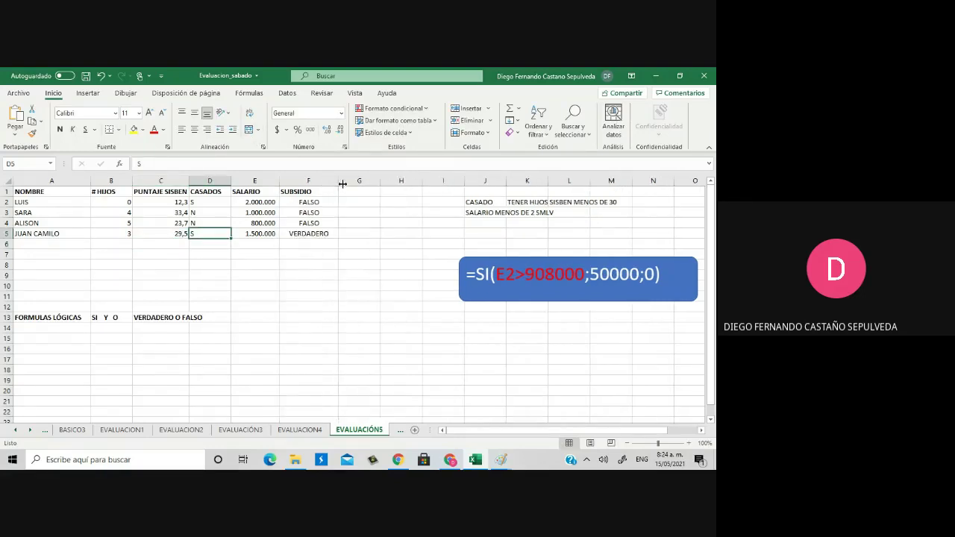
click(326, 234)
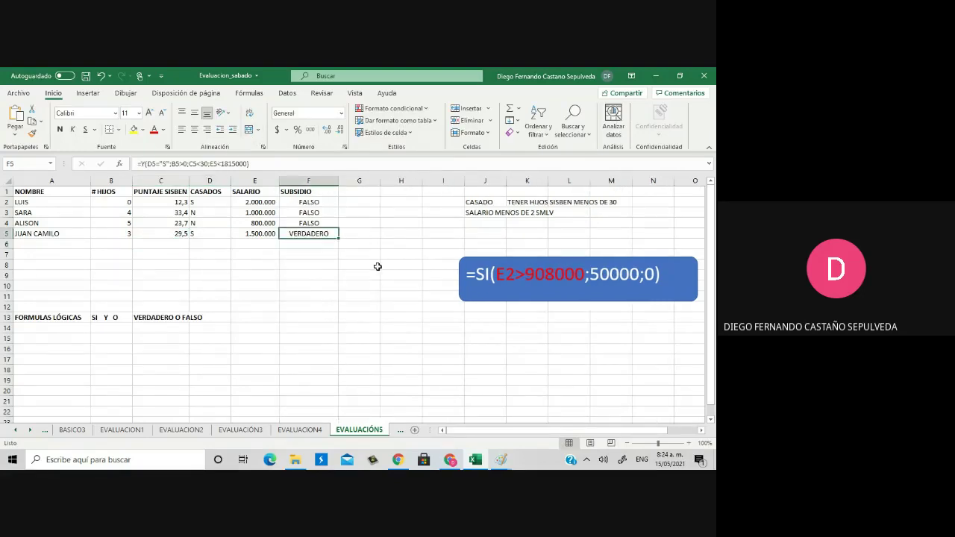
click(268, 235)
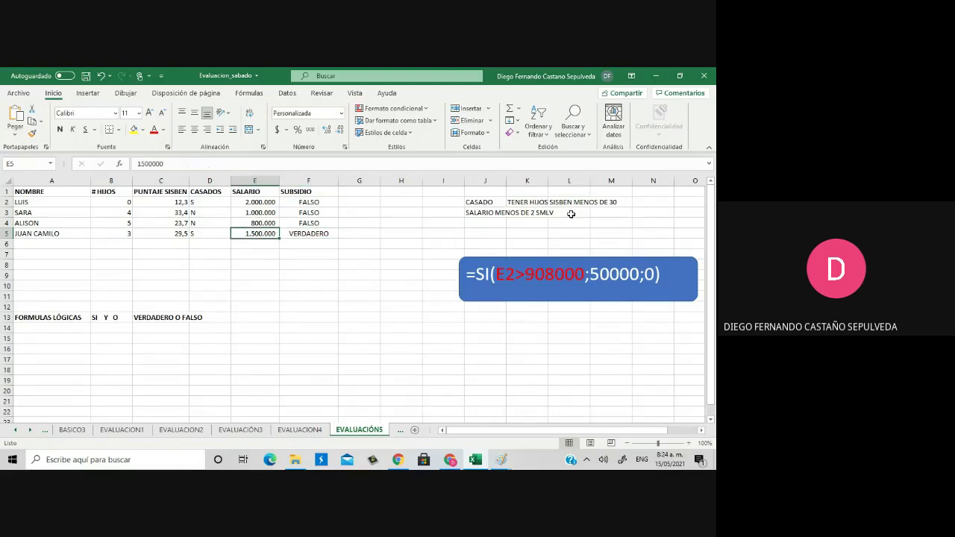
Duplicate the blue SI formula callout and align the copy directly below the original
click(528, 259)
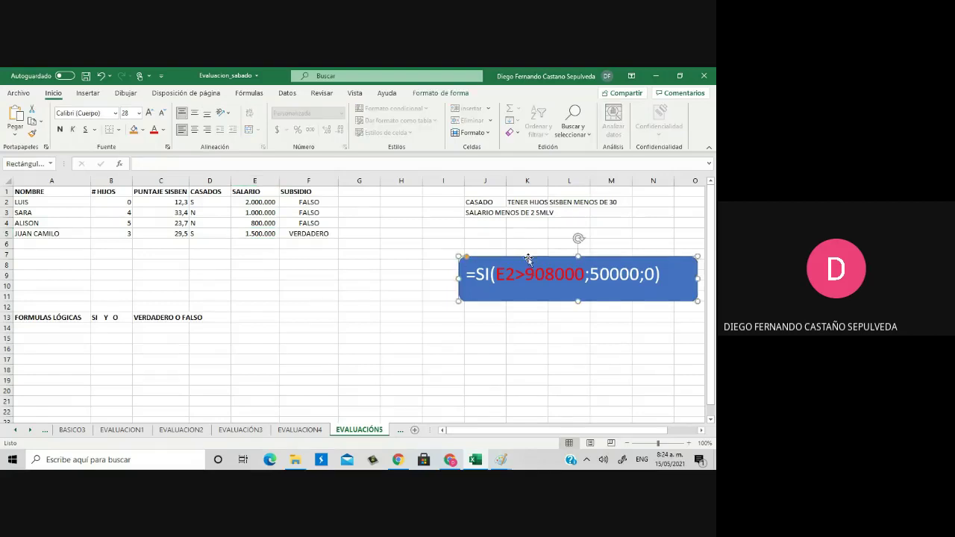
click(471, 331)
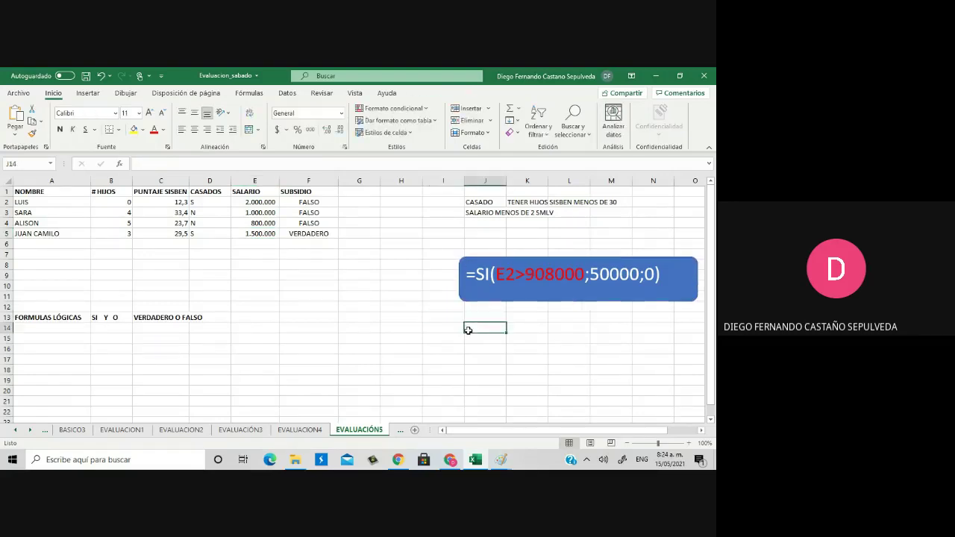
key(ctrl+v)
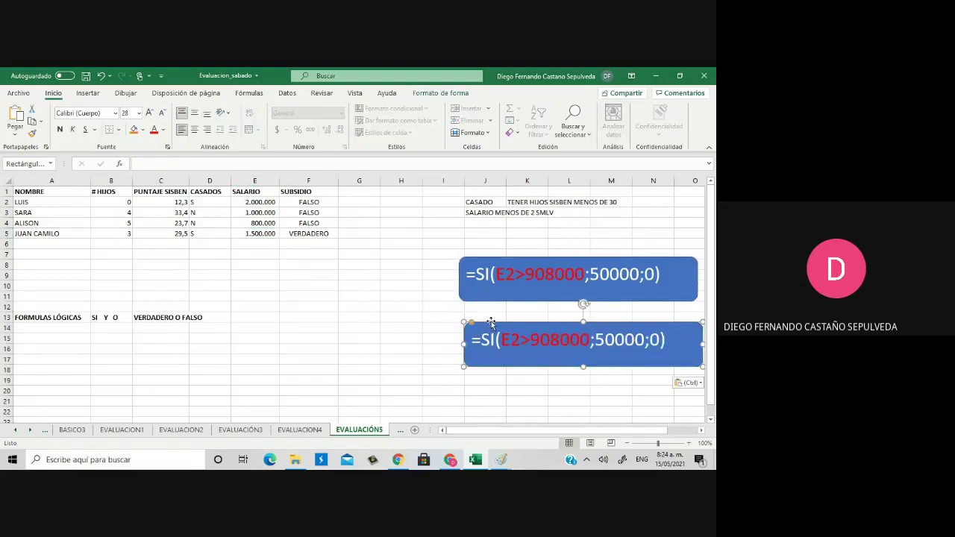
drag(486, 315, 486, 314)
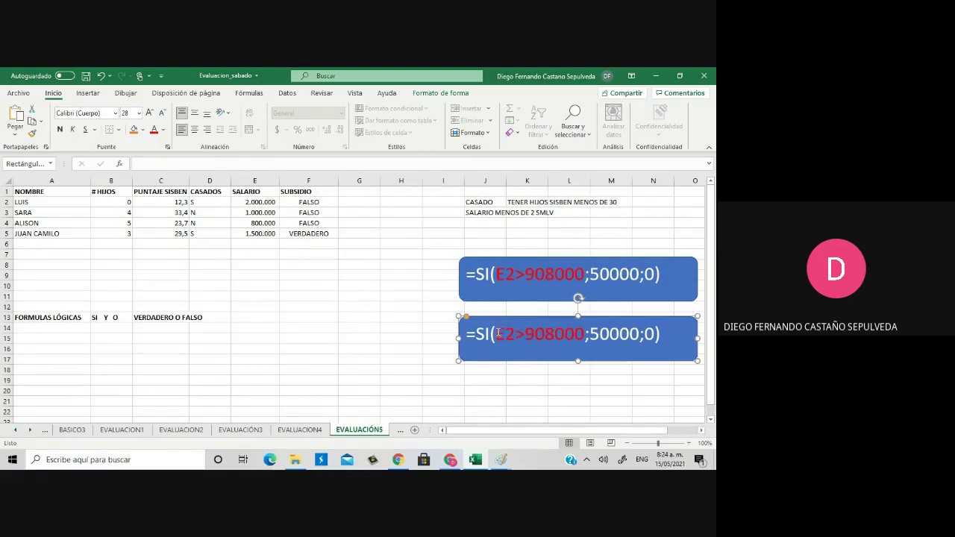
drag(499, 334, 584, 333)
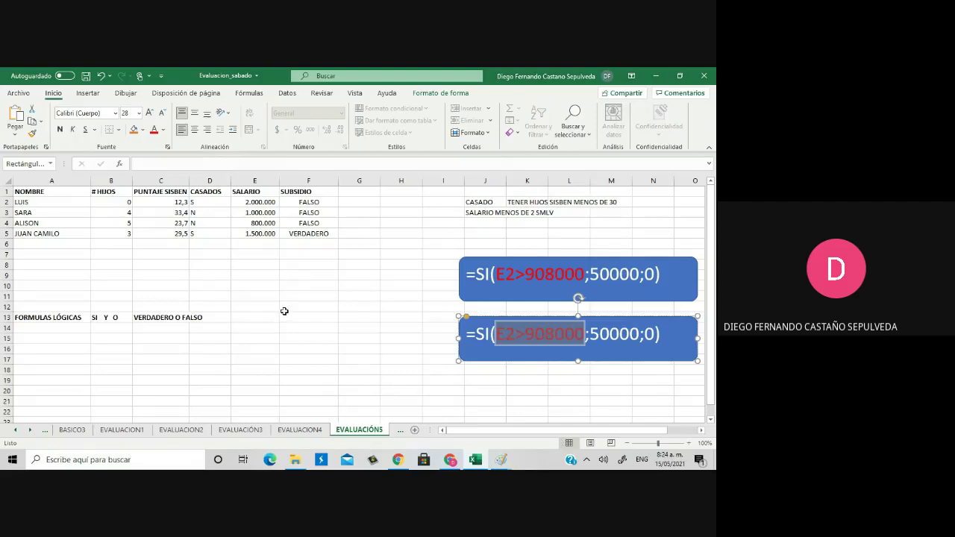
key(Escape)
Nest the Y formula in F2 inside an SI function as its logical test
click(315, 202)
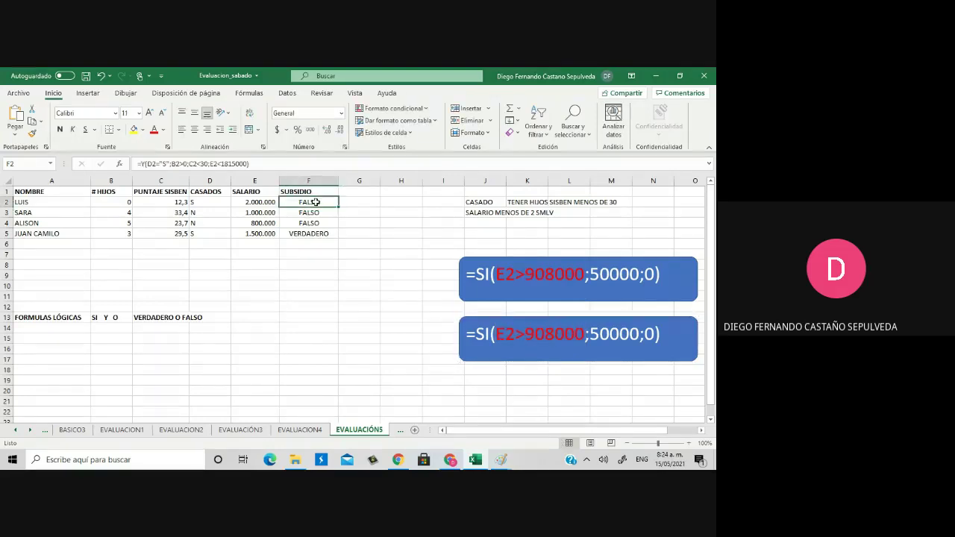
double_click(315, 203)
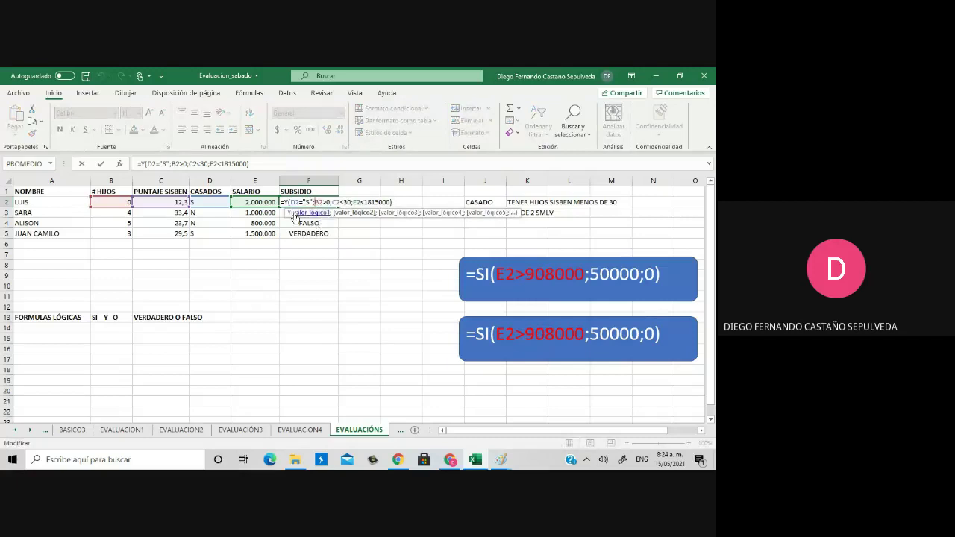
click(285, 203)
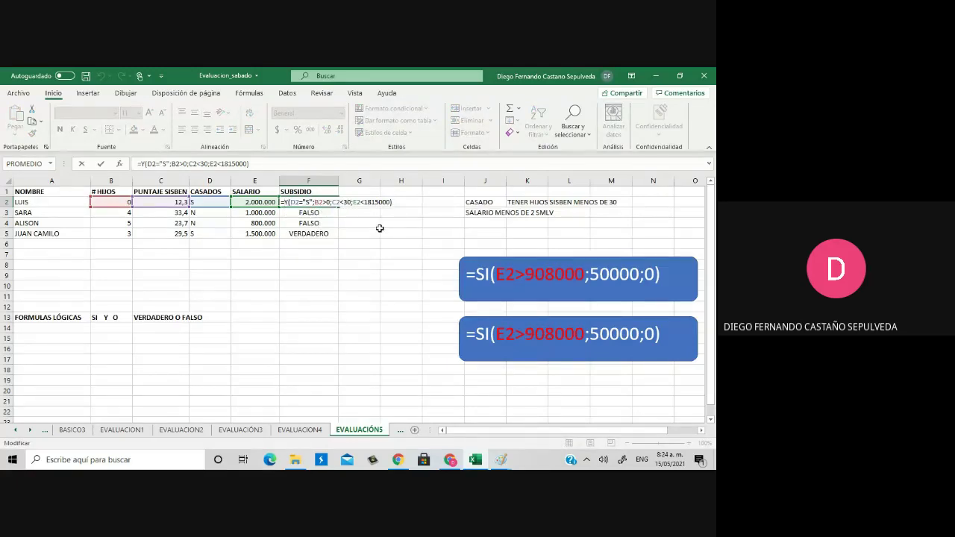
text(SI)
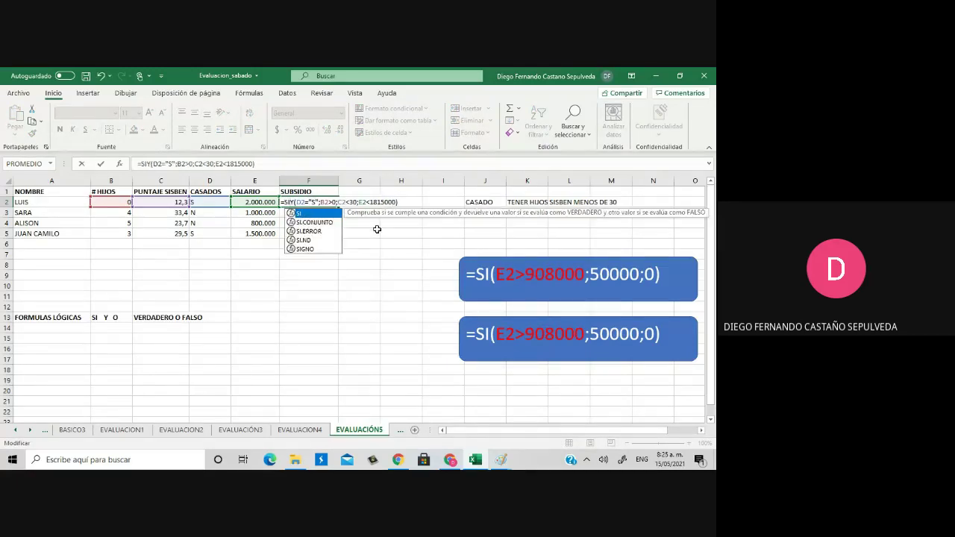
text(()
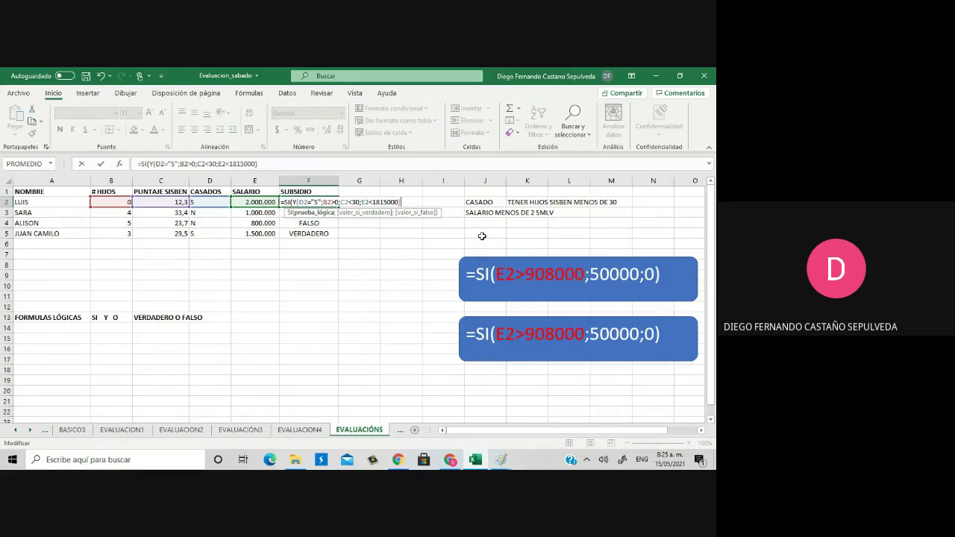
Complete the SI formula in F2 with 50000*B2 if true and 0 if false, and fill it down through F5
text(;)
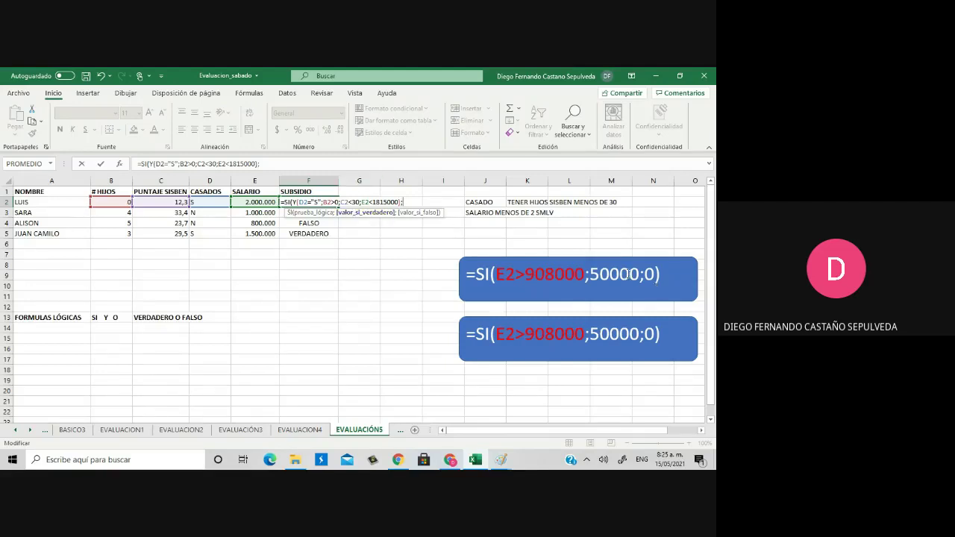
text(5000)
text(0)
text())
click(115, 203)
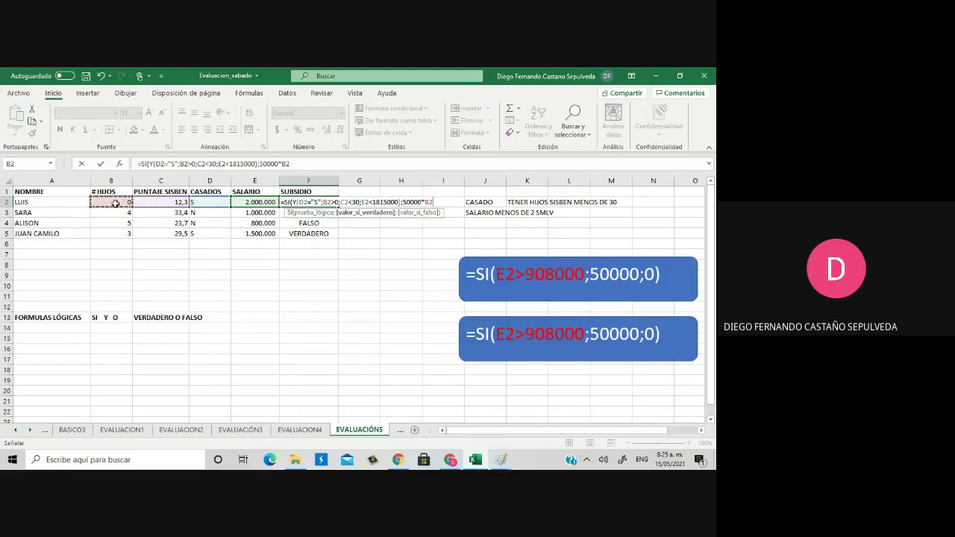
text(;)
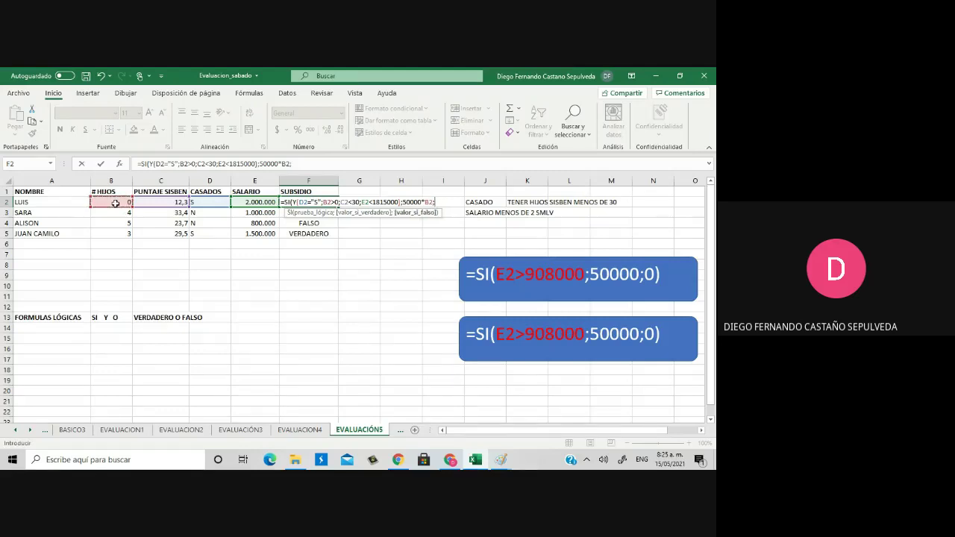
text(0))
key(Return)
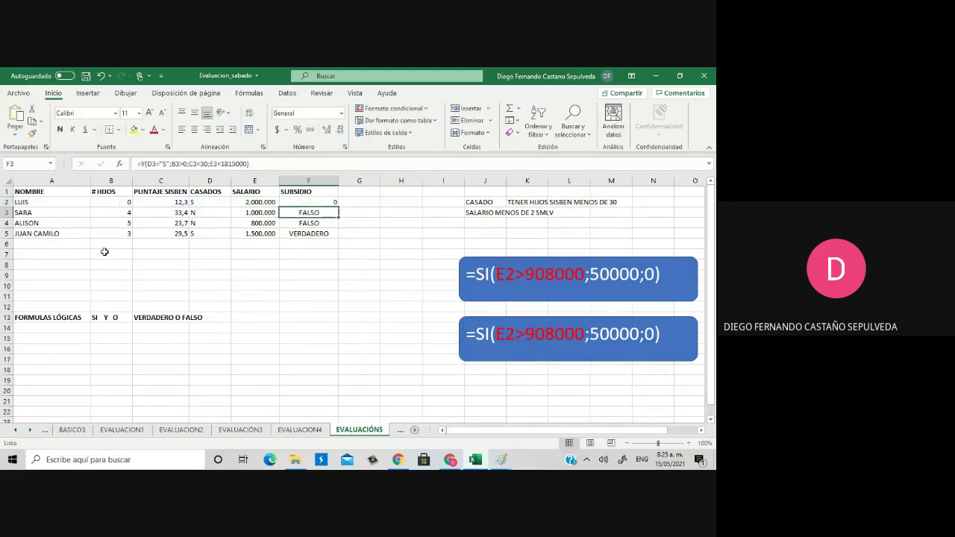
click(322, 203)
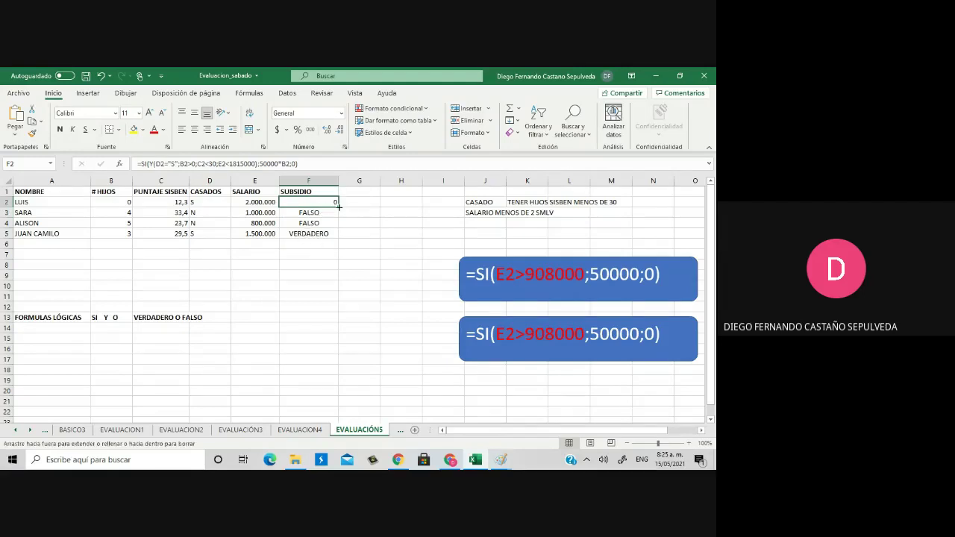
drag(338, 207, 332, 250)
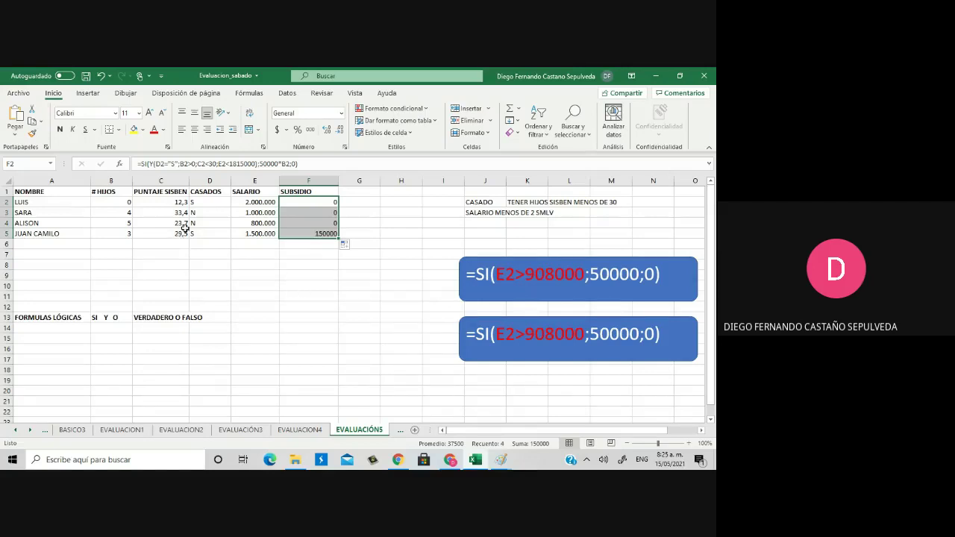
Change the CASADOS value in D3 to S
click(123, 213)
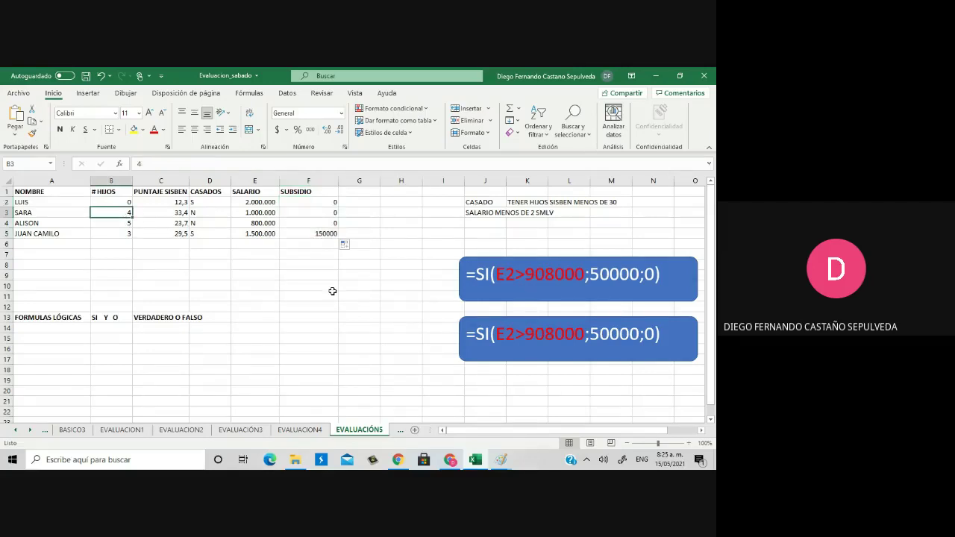
key(Right)
key(Right)
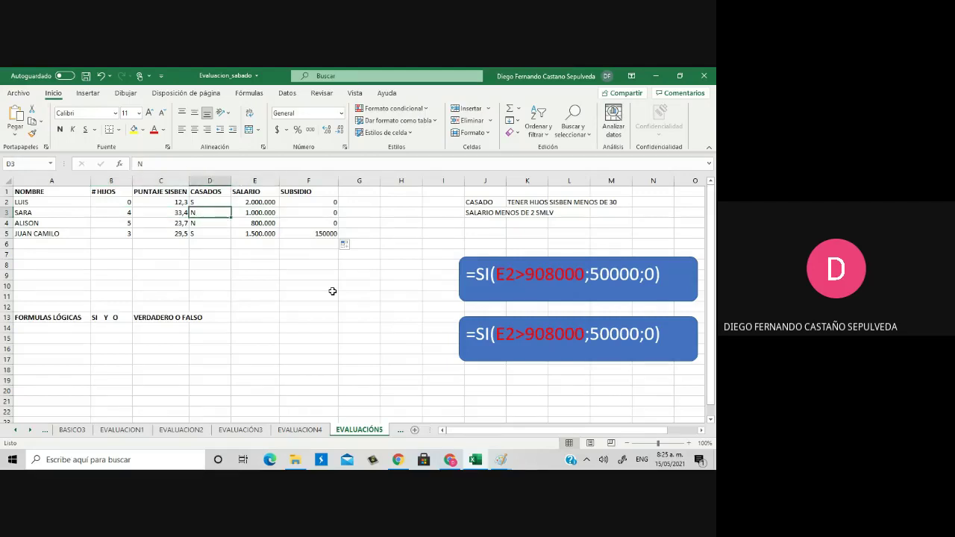
text(S)
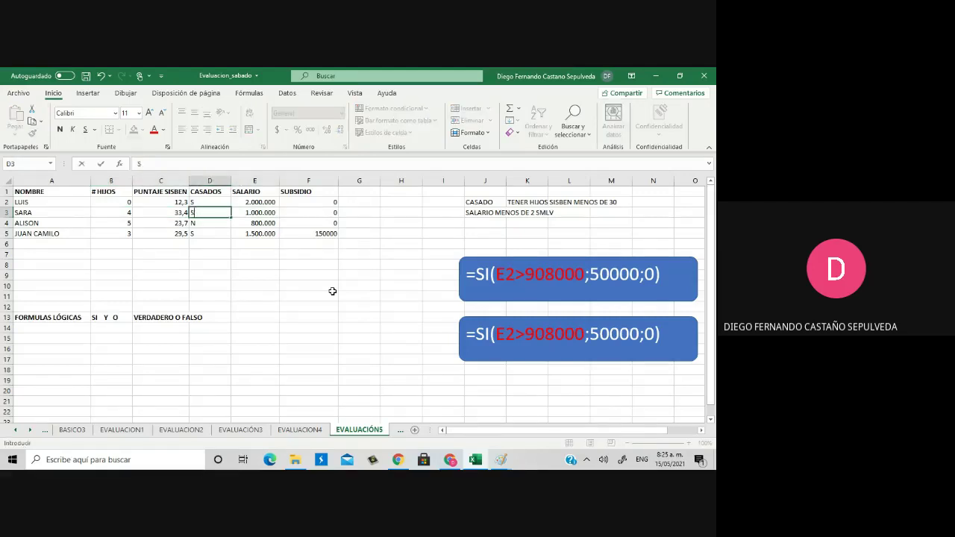
key(Return)
key(Up)
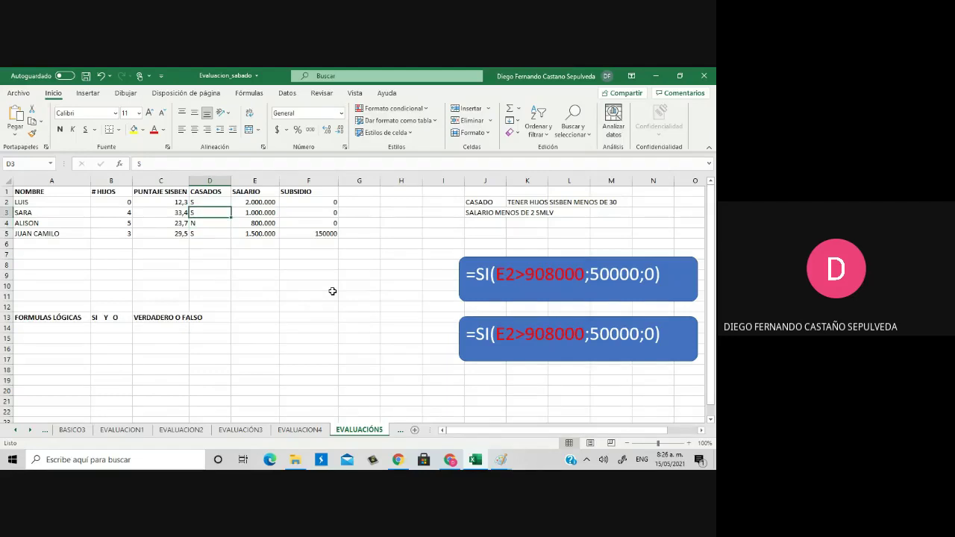
Change the PUNTAJE SISBEN value in C3 to 23,4 and check the number of children in B3
key(Left)
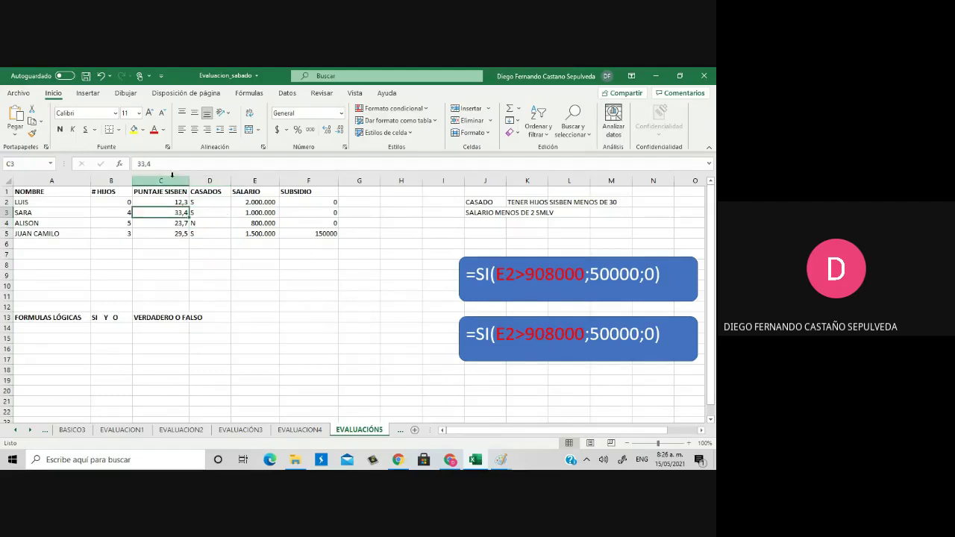
click(141, 163)
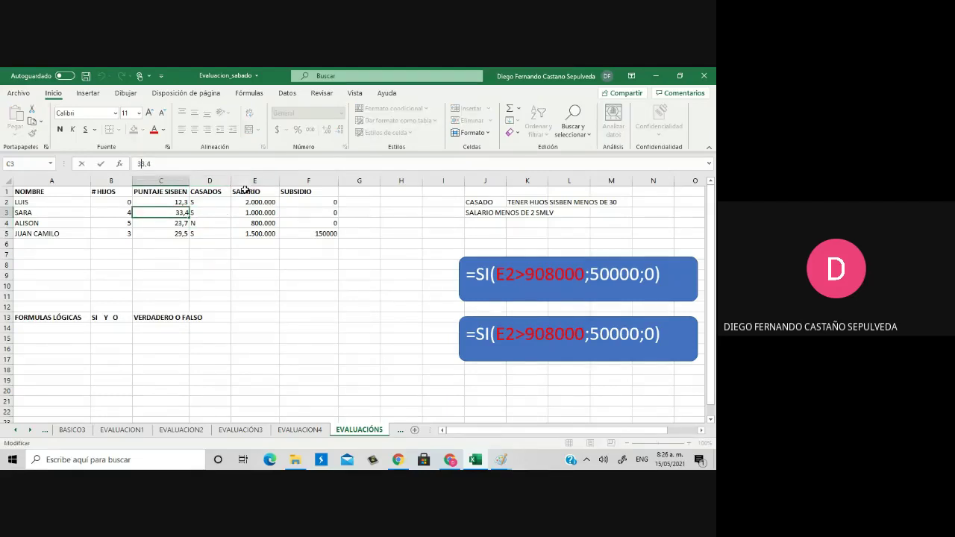
key(BackSpace)
text(2)
key(Return)
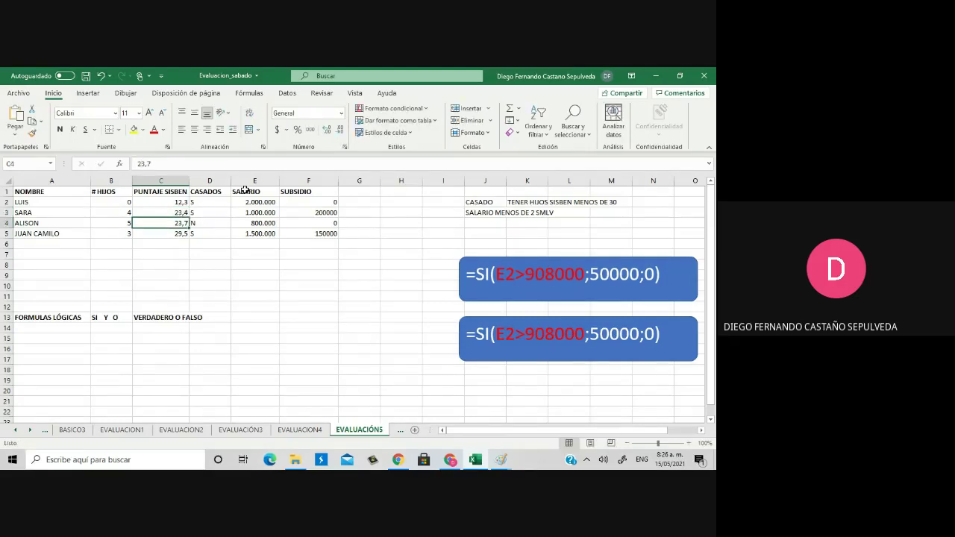
click(111, 214)
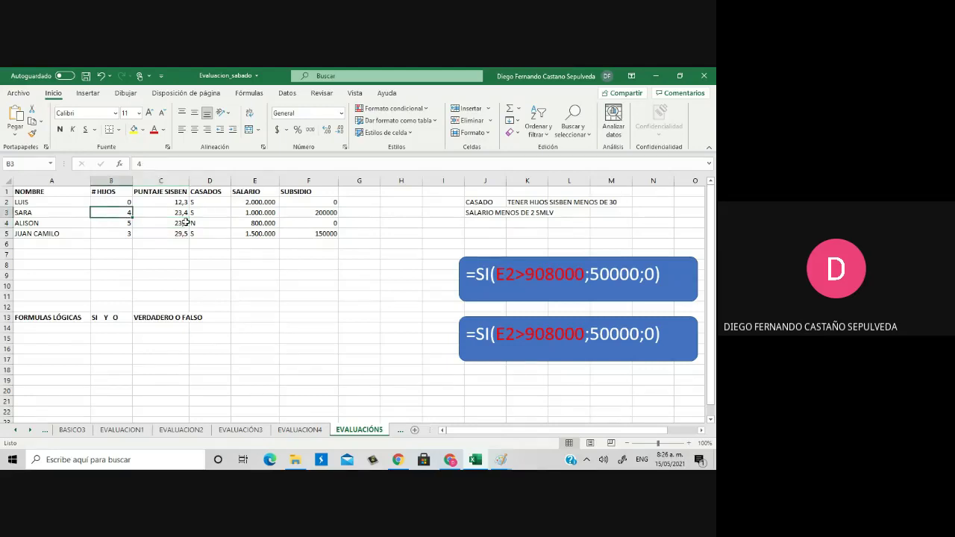
Replace the lower callout's text with the formula copied from F3, =SI(Y(D3="S";B3>0;C3<30;E3<1815000);50000*B3;0)
click(317, 213)
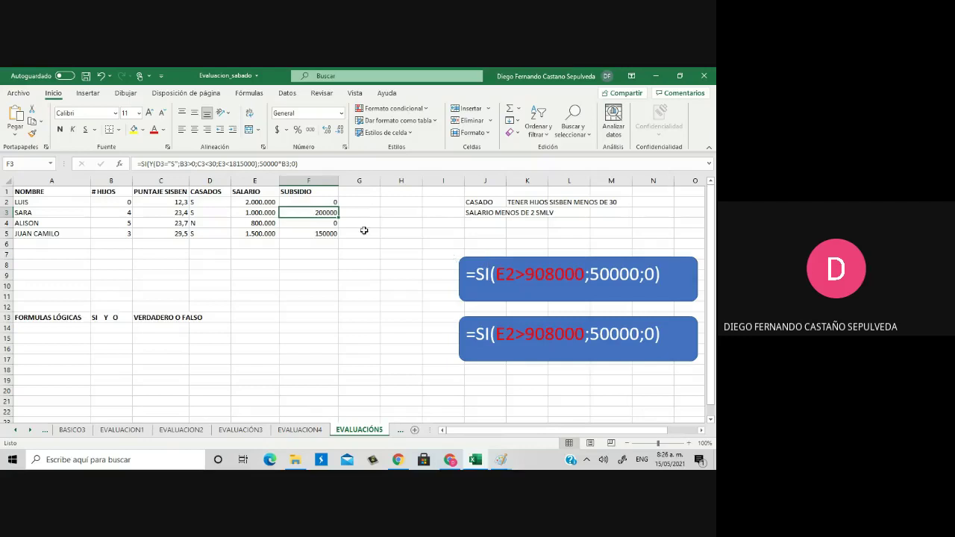
drag(300, 163, 108, 164)
key(ctrl+c)
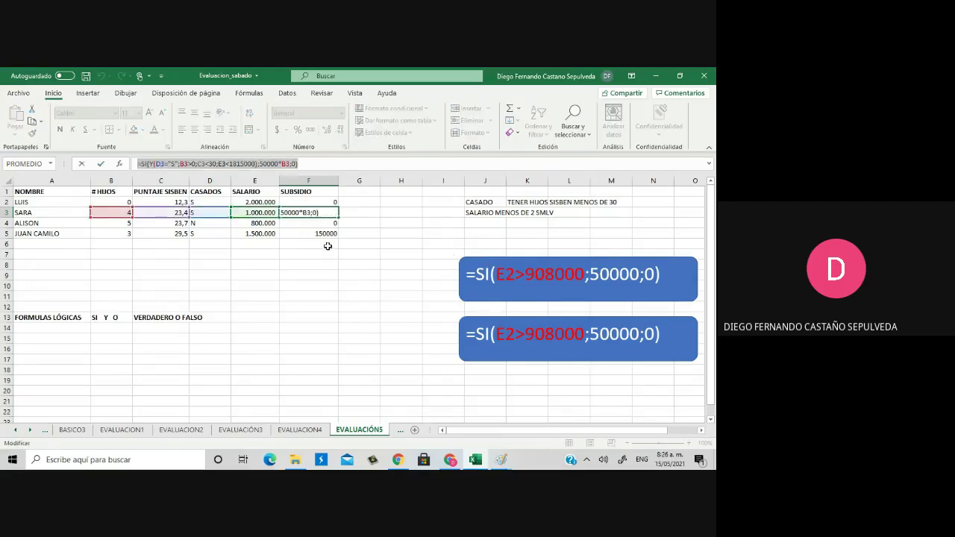
key(Escape)
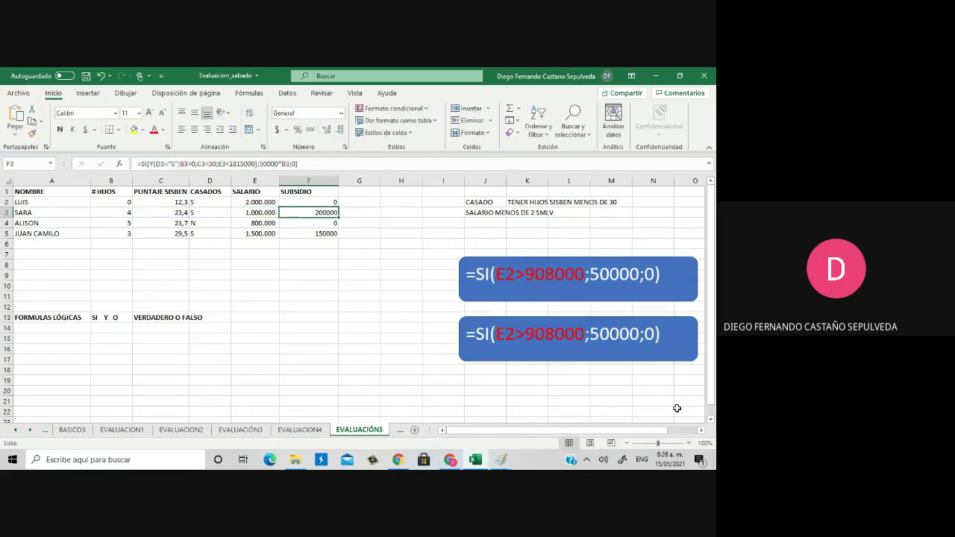
click(597, 338)
double_click(597, 338)
key(ctrl+a)
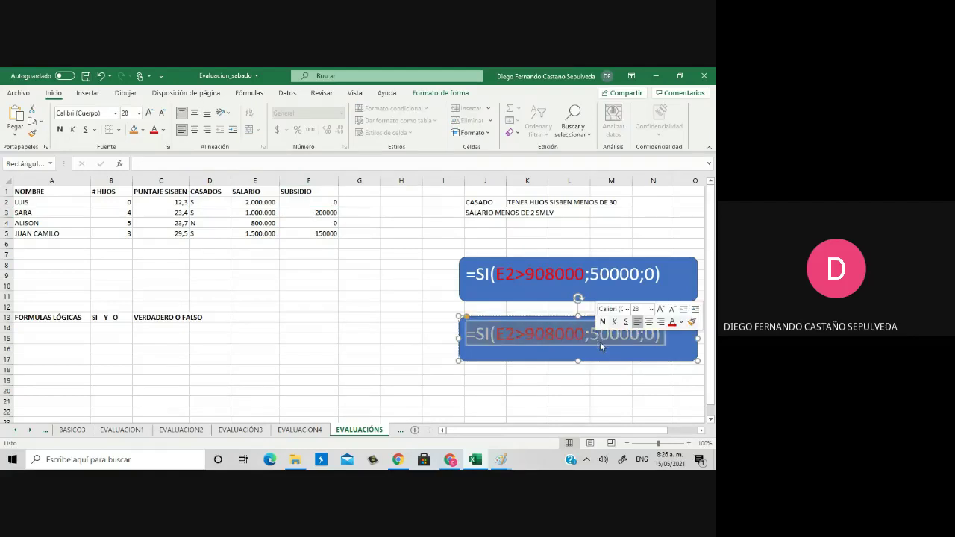
key(ctrl+v)
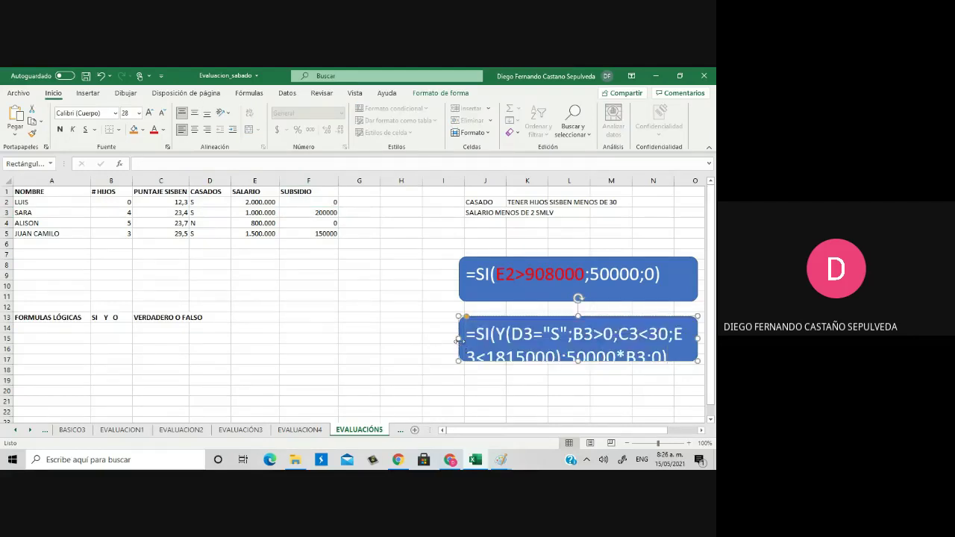
Widen the lower callout towards column E so the whole formula fits on one line
drag(457, 338, 237, 335)
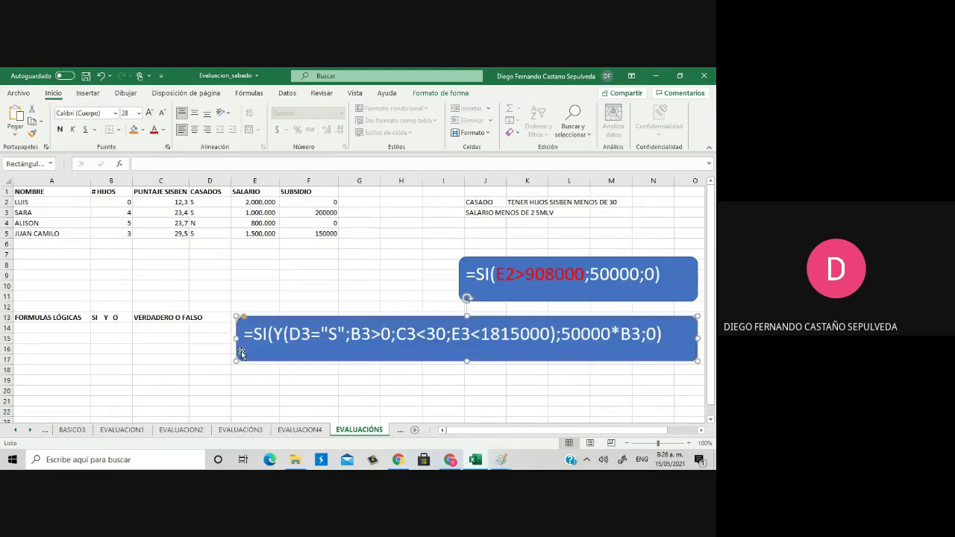
click(218, 391)
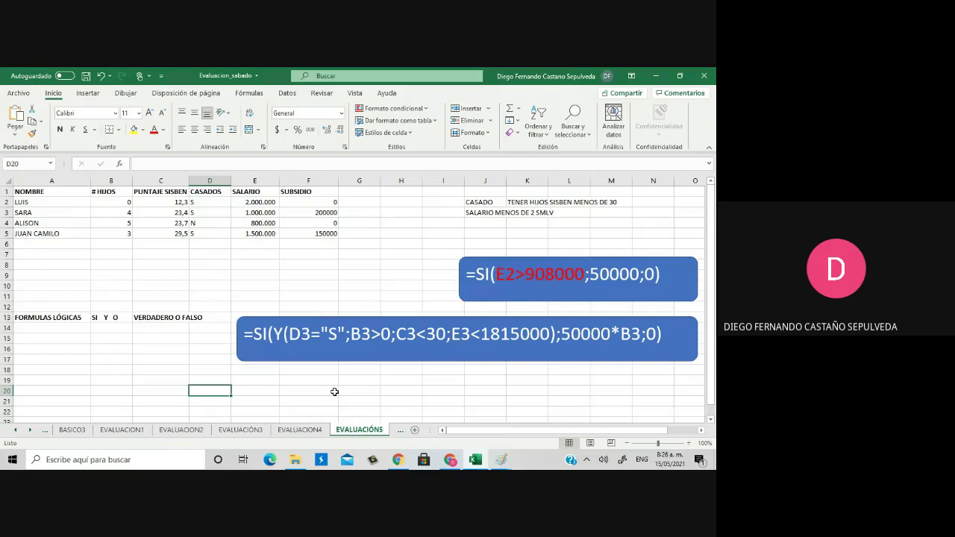
click(556, 333)
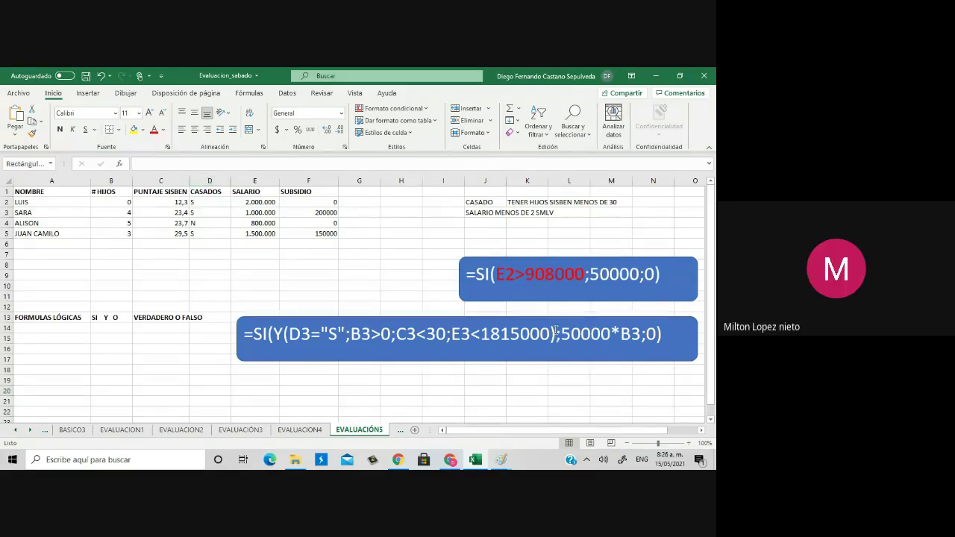
Colour the condition Y(D3="S";B3>0;C3<30;E3<1815000); orange in the lower callout
drag(556, 332, 273, 332)
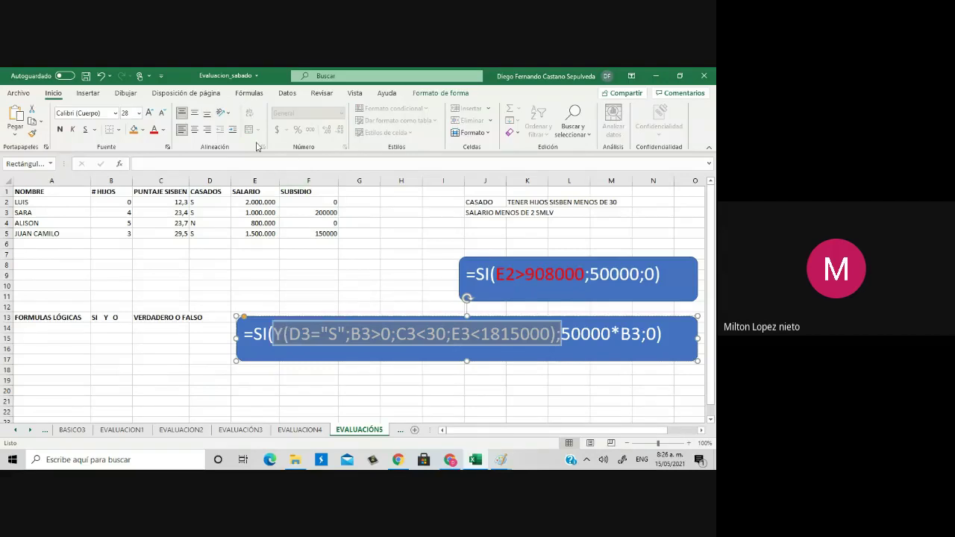
click(163, 130)
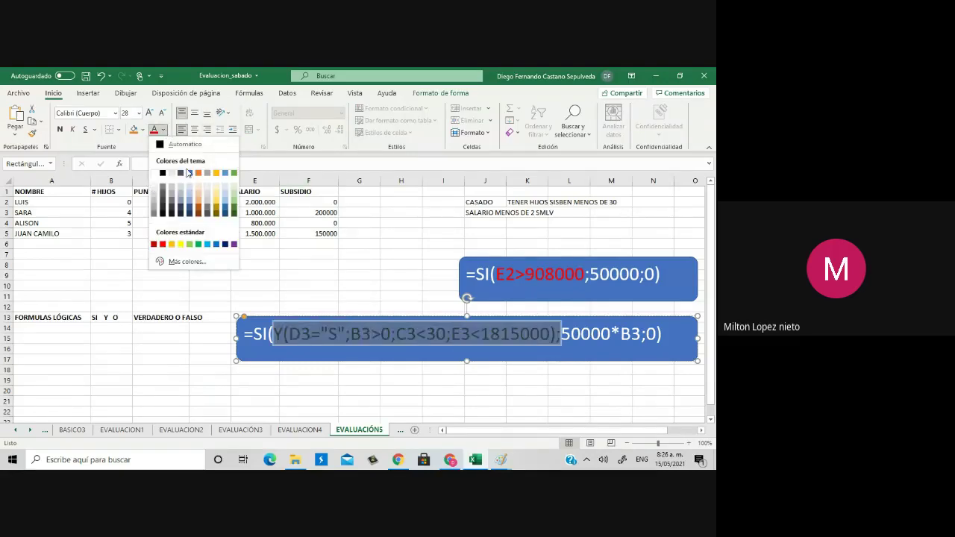
click(173, 247)
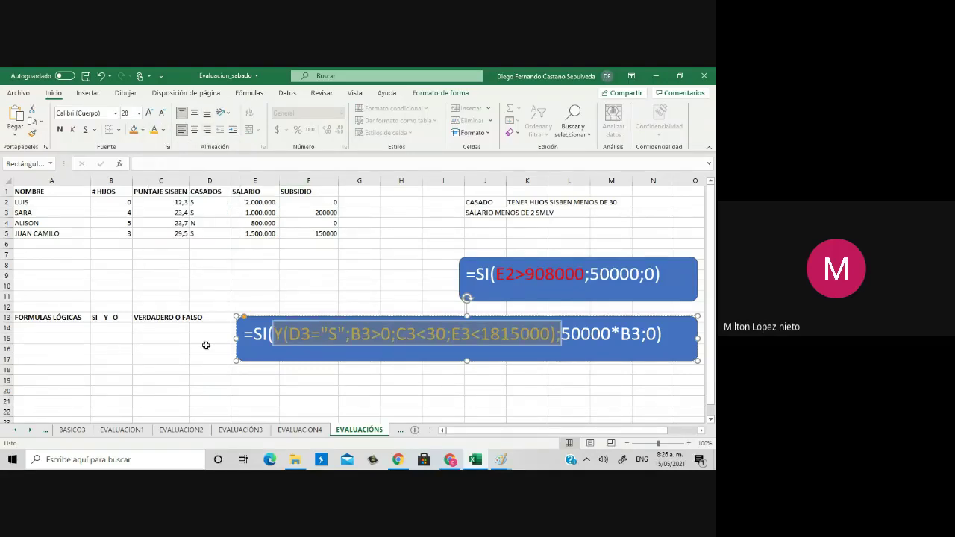
click(204, 377)
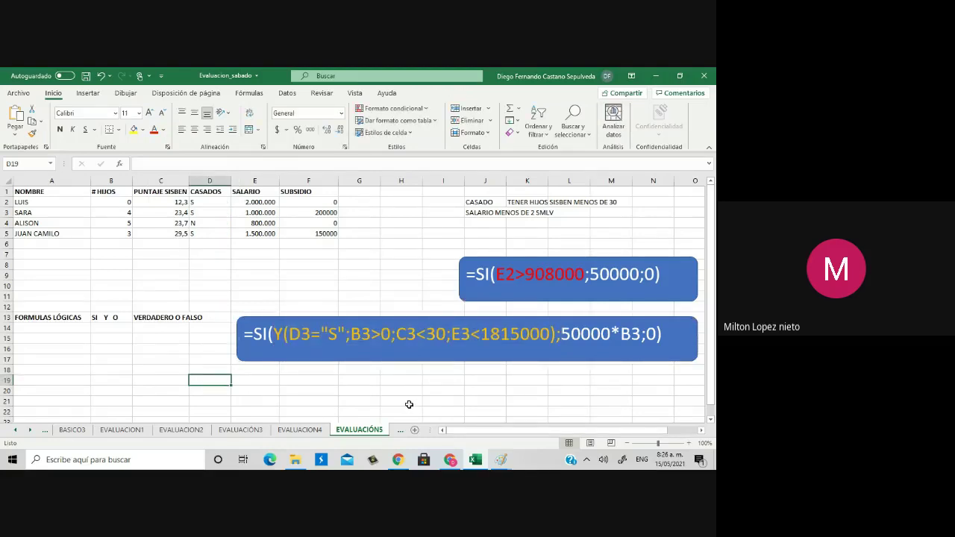
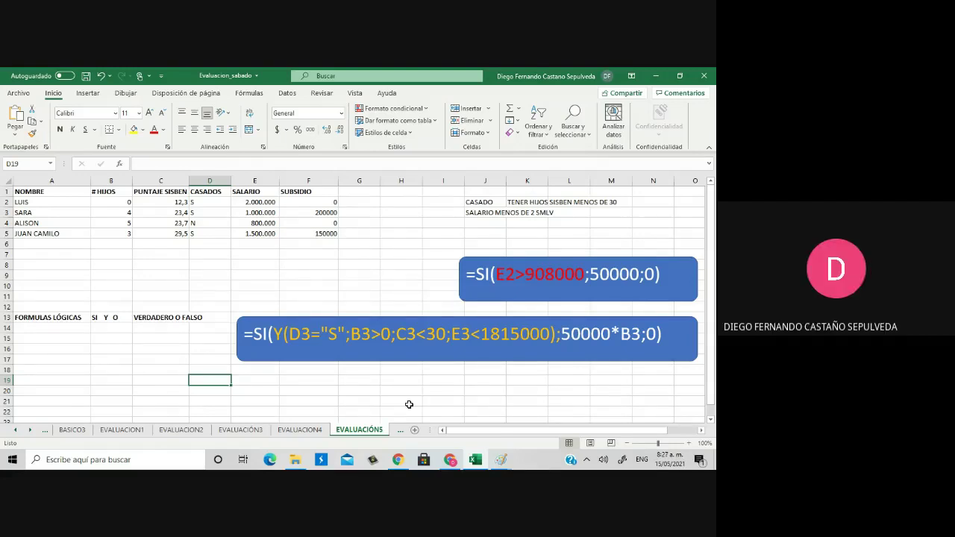
Review the SI formula callout on the EVALUACION2 sheet and the condition E2>908000 in the upper callout on EVALUACIÓN5
click(161, 433)
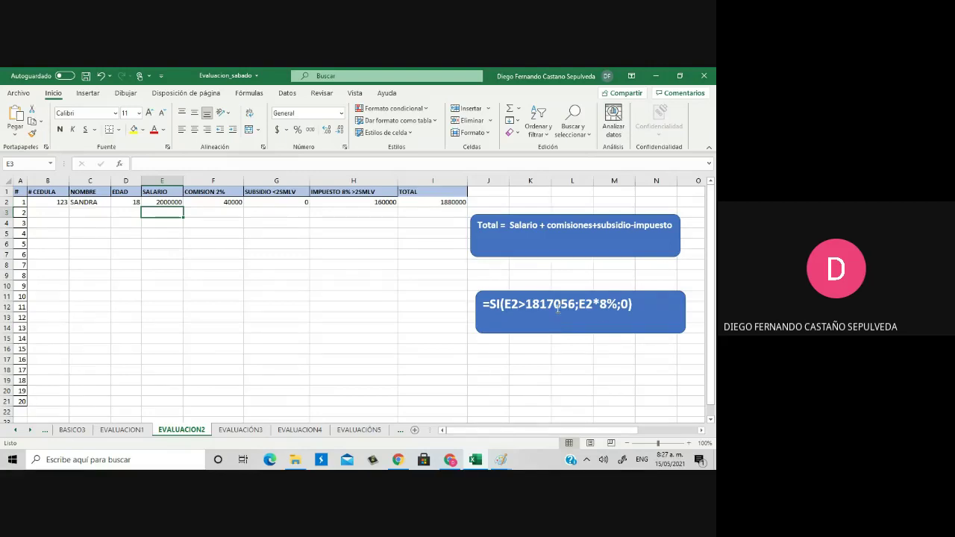
click(354, 433)
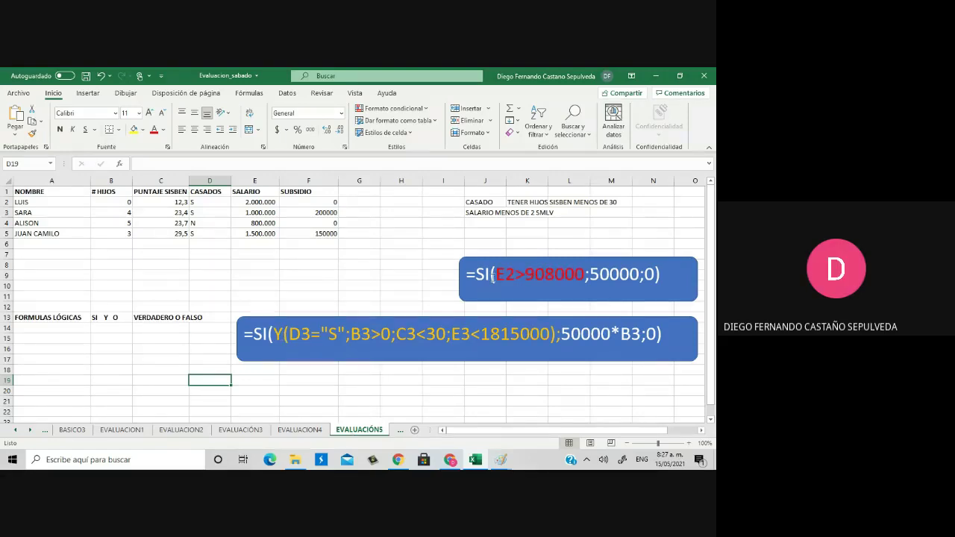
click(496, 270)
drag(496, 270, 586, 274)
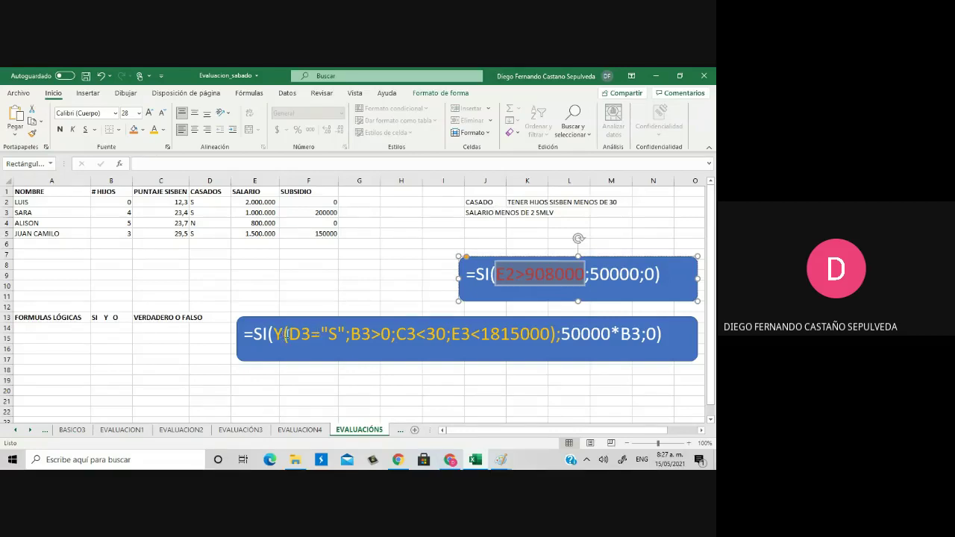
Colour the condition B3>0 red in the lower callout's formula
drag(283, 334, 350, 336)
click(352, 335)
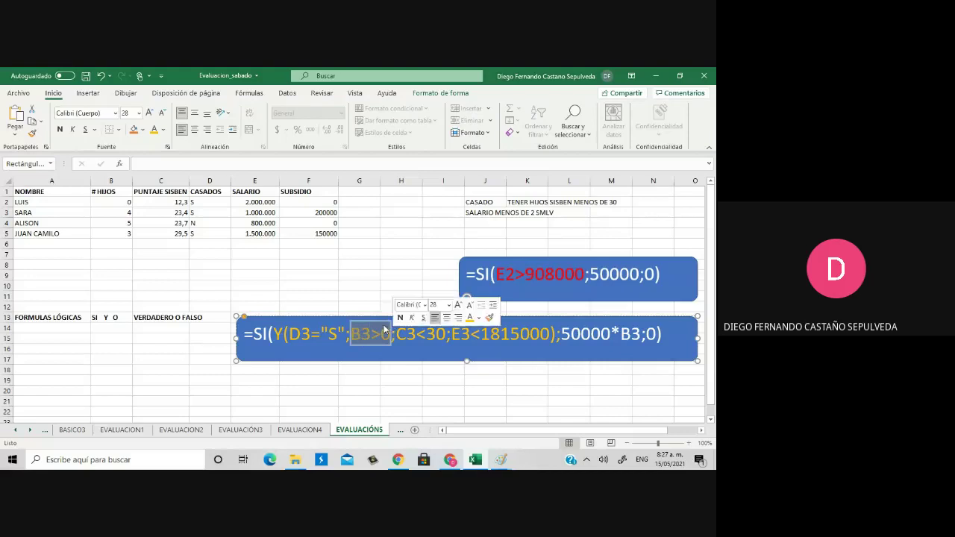
click(165, 131)
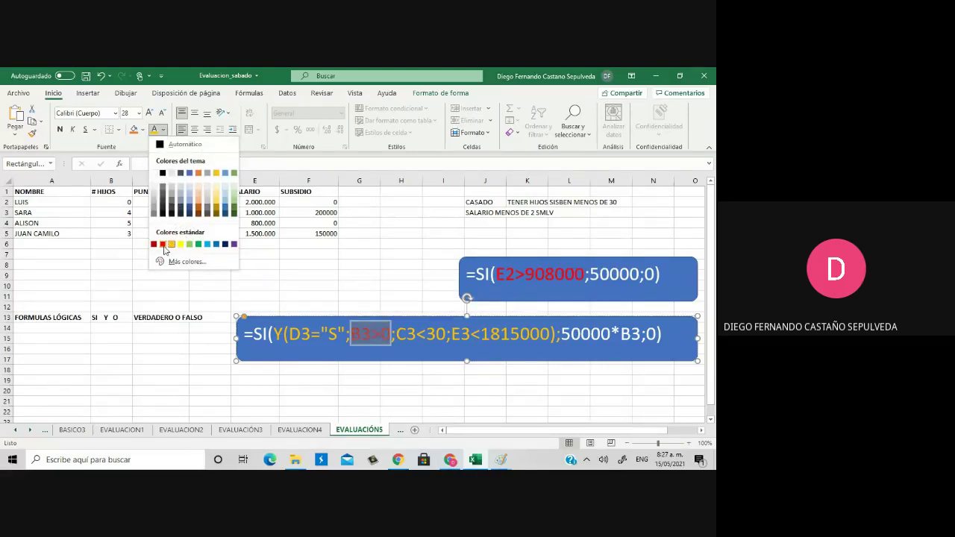
click(163, 245)
Colour the condition C3<30 purple in the lower callout's formula
click(443, 330)
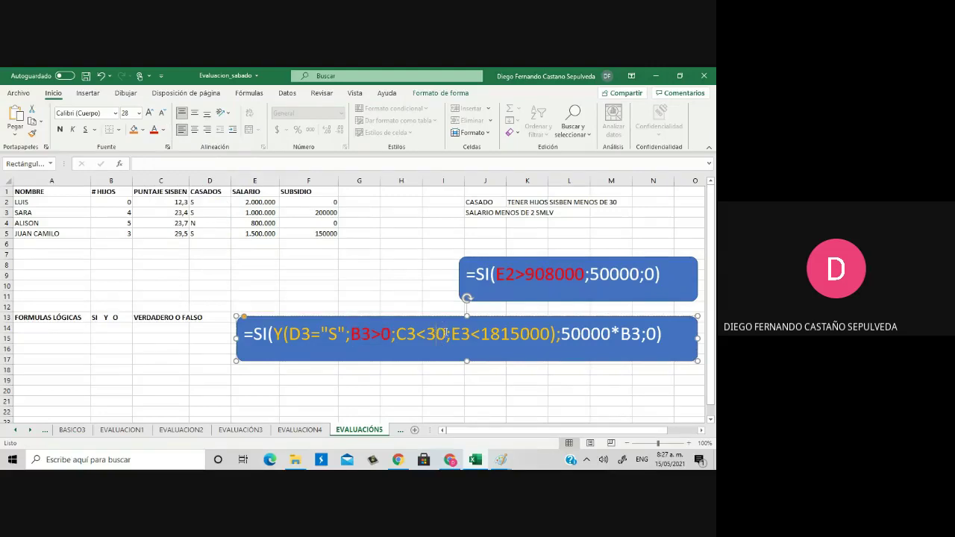
drag(446, 333, 396, 334)
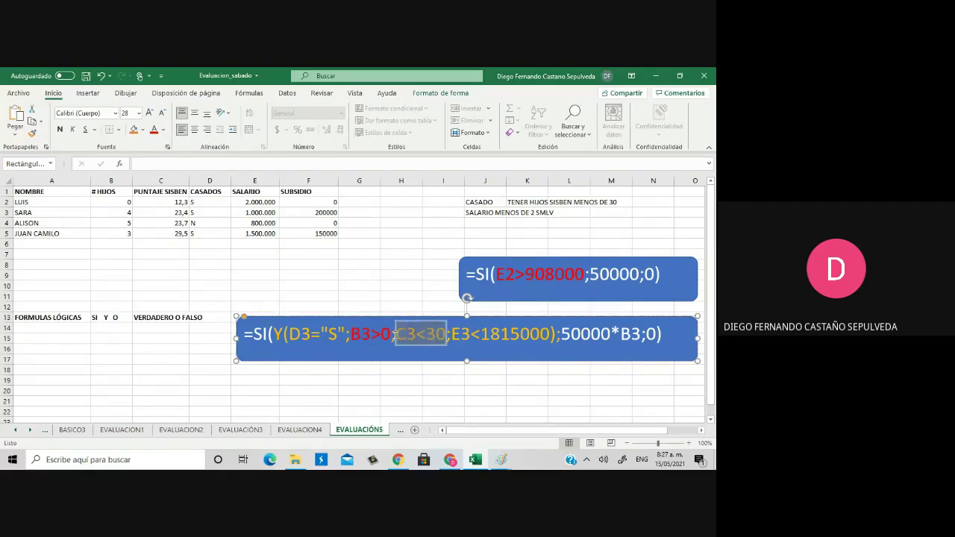
click(163, 130)
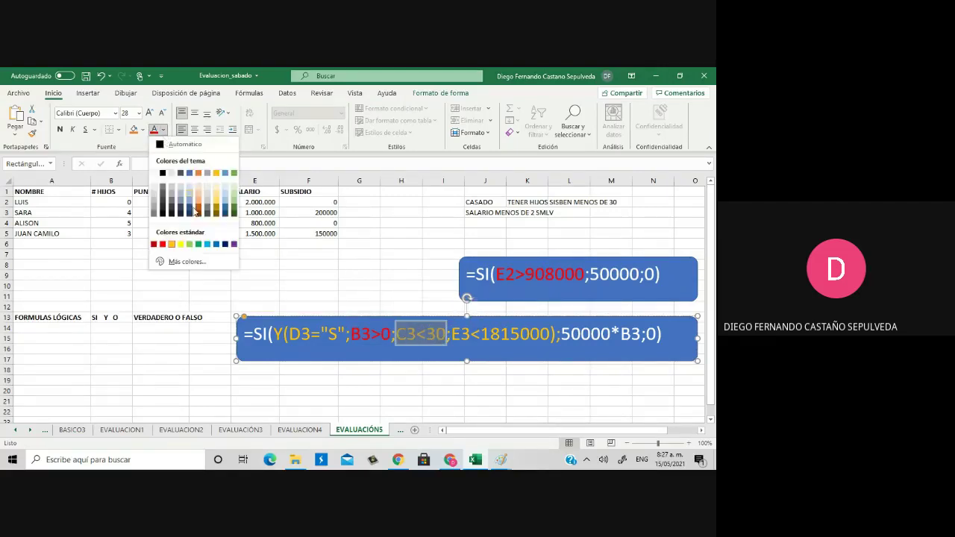
click(224, 245)
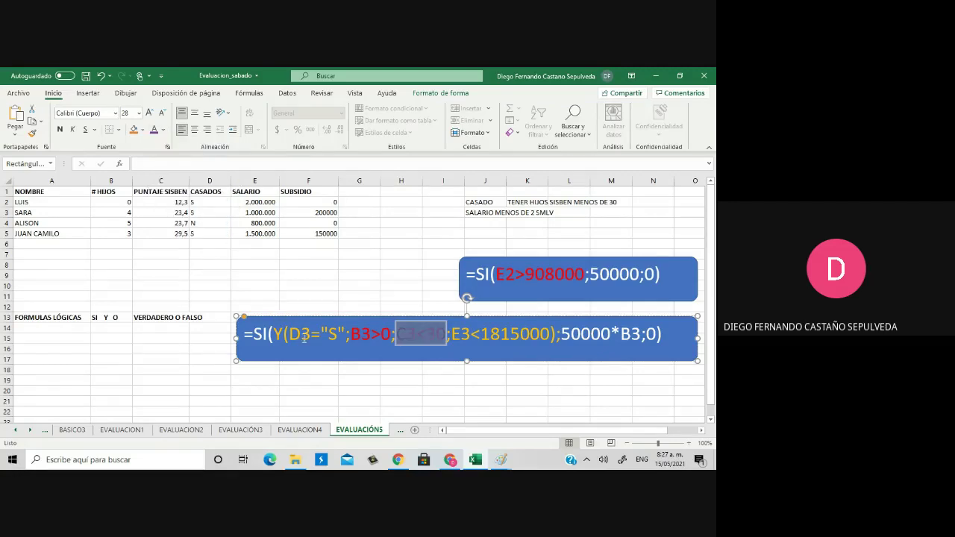
click(468, 339)
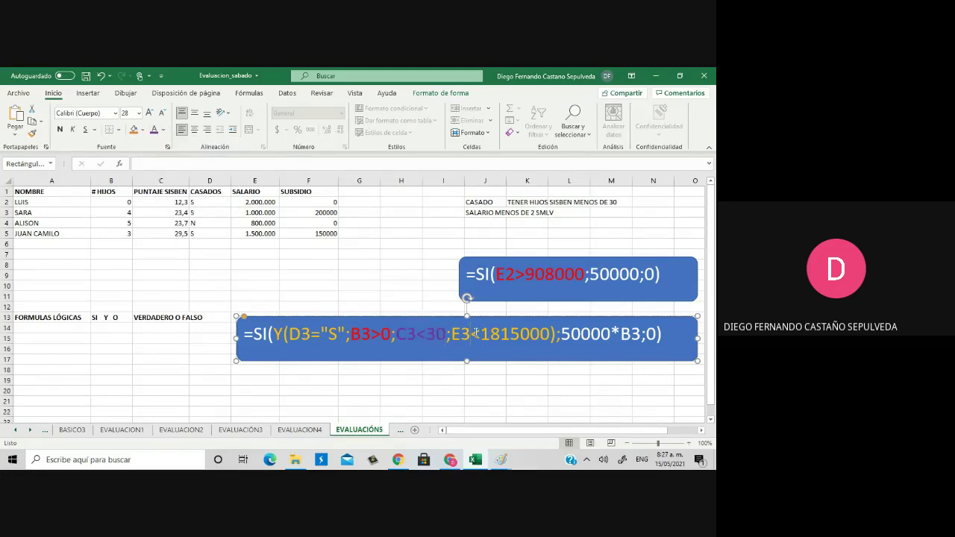
click(323, 379)
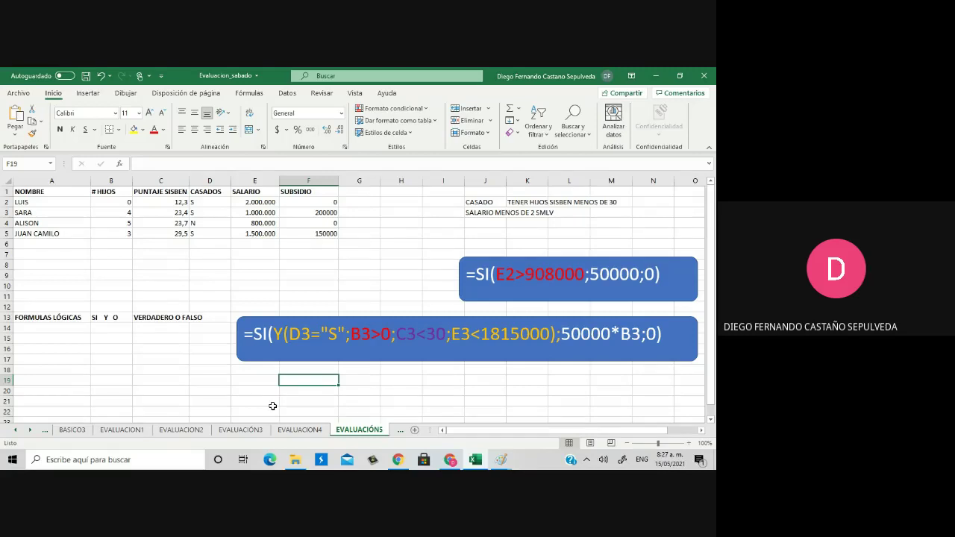
Duplicate the SI and Y formula callout and place the copy directly beneath the original
click(241, 358)
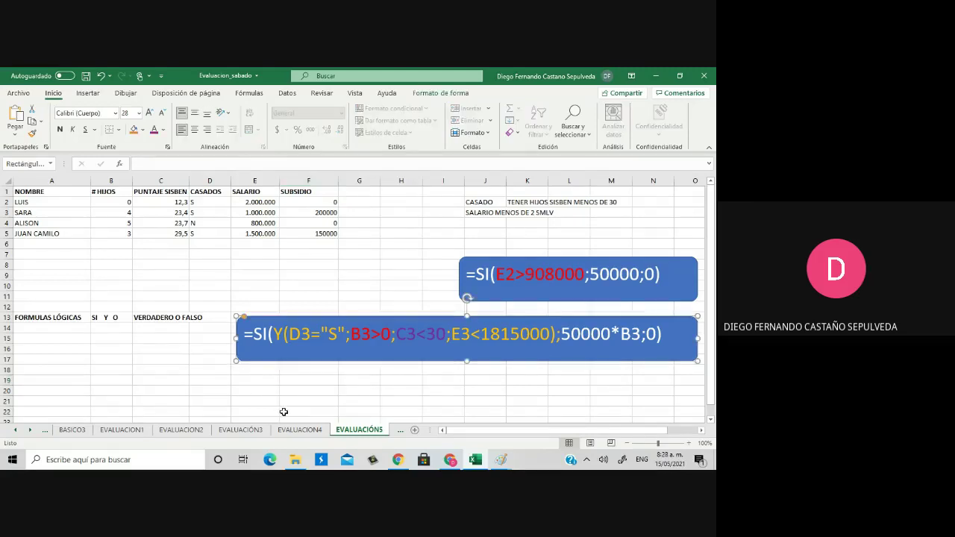
click(254, 381)
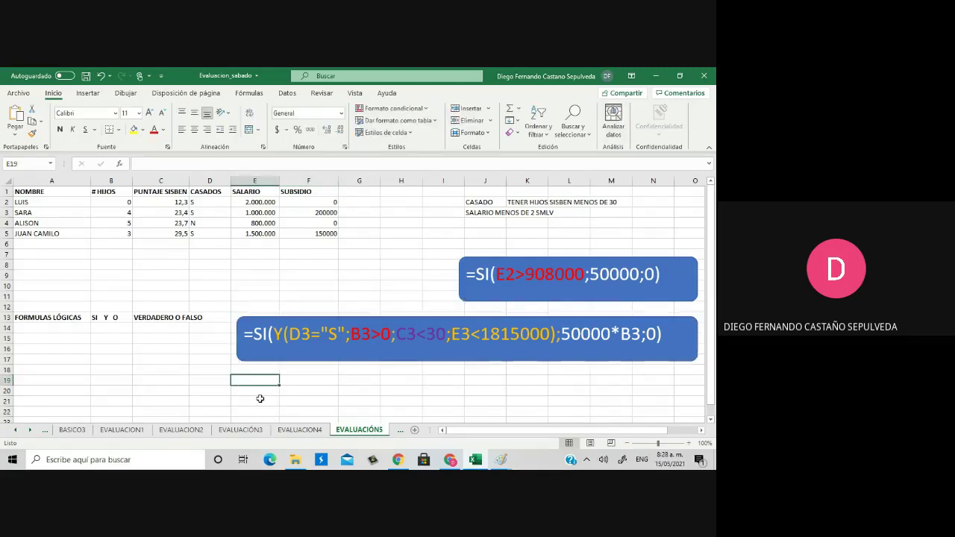
key(ctrl+v)
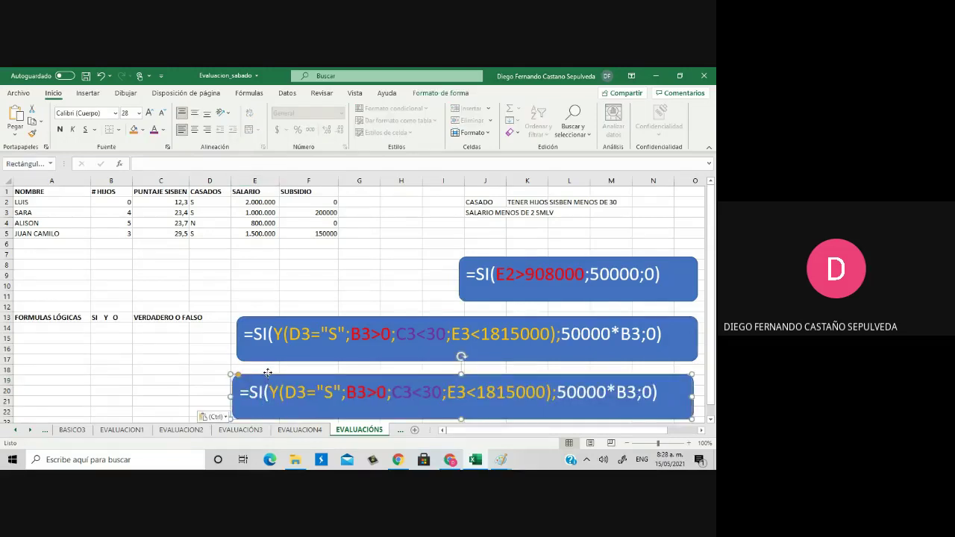
drag(268, 370, 276, 364)
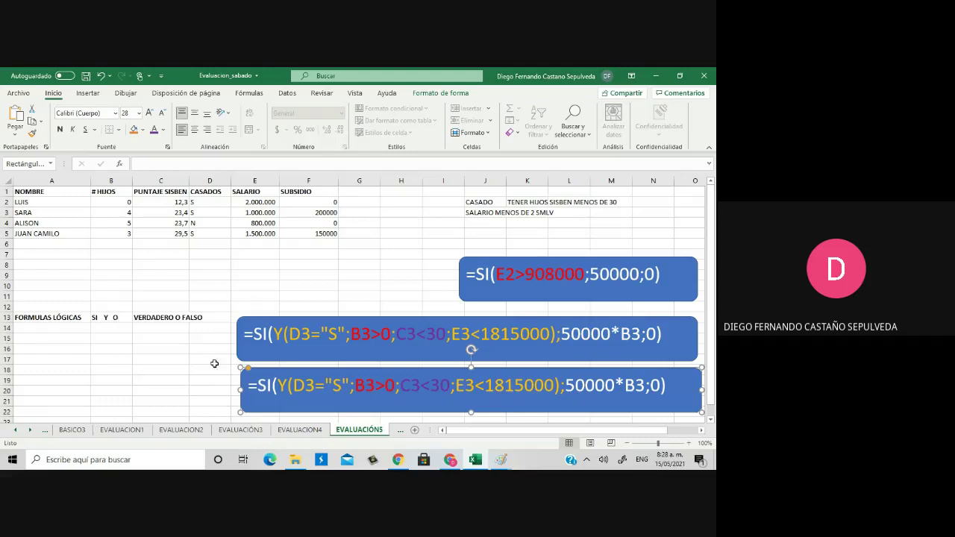
Replace the Y function with O in the copied callout's formula and colour the O dark red
drag(277, 384, 288, 385)
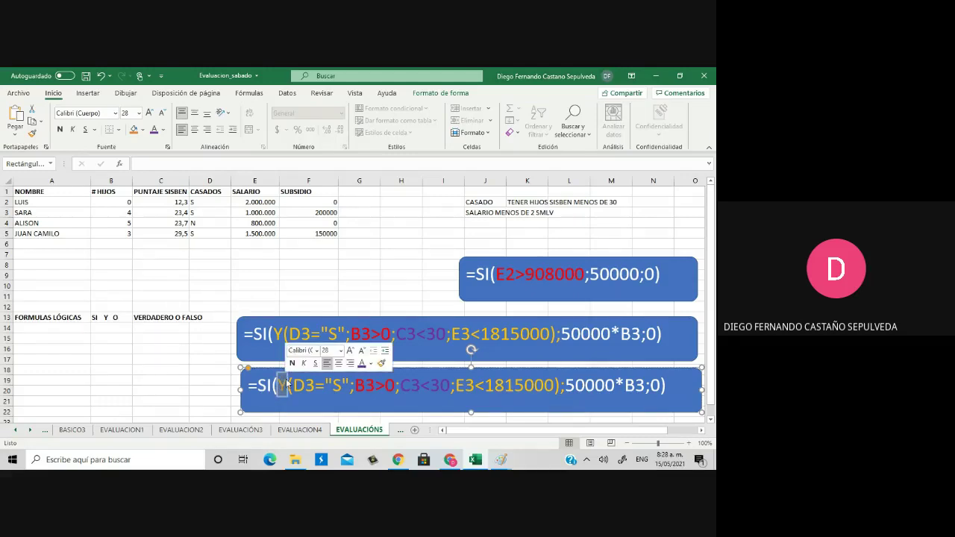
text(O)
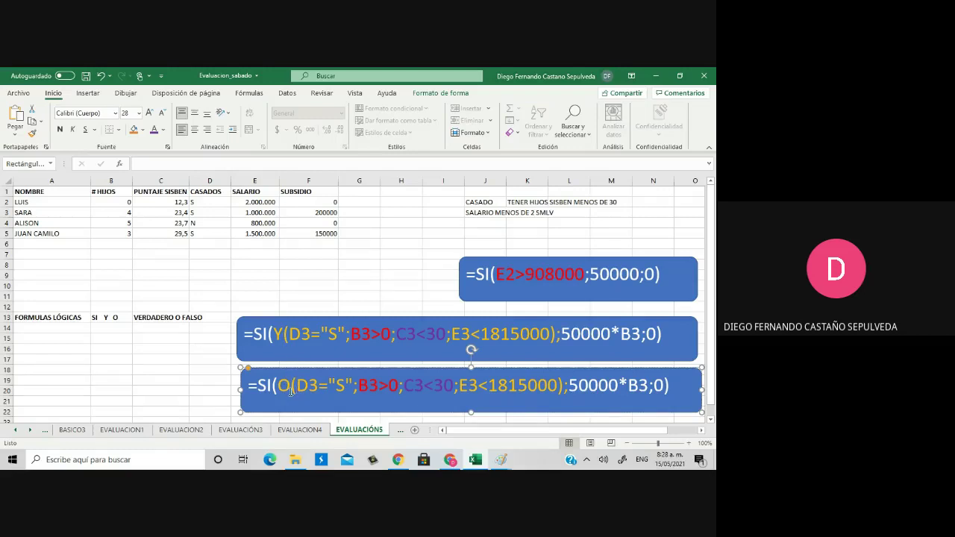
drag(290, 386, 278, 386)
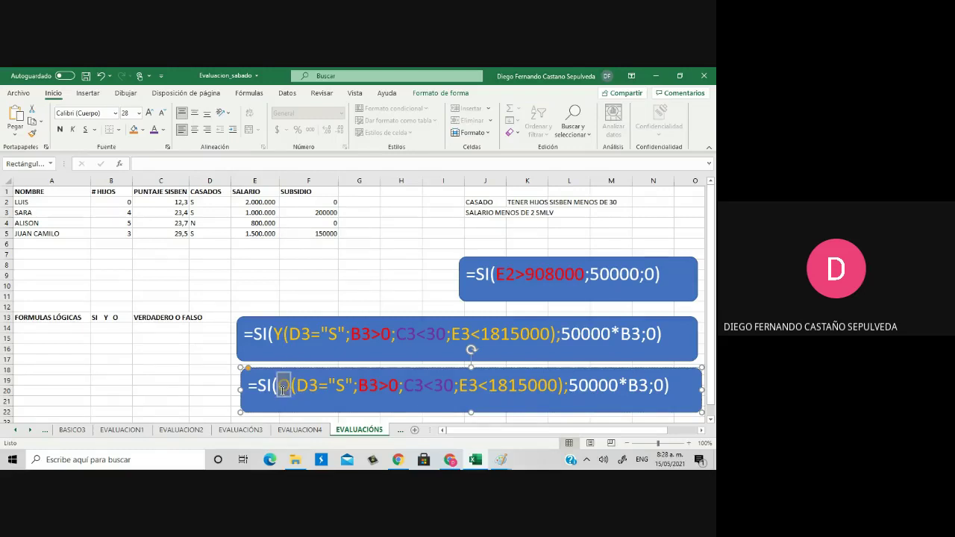
click(165, 131)
click(153, 244)
click(139, 324)
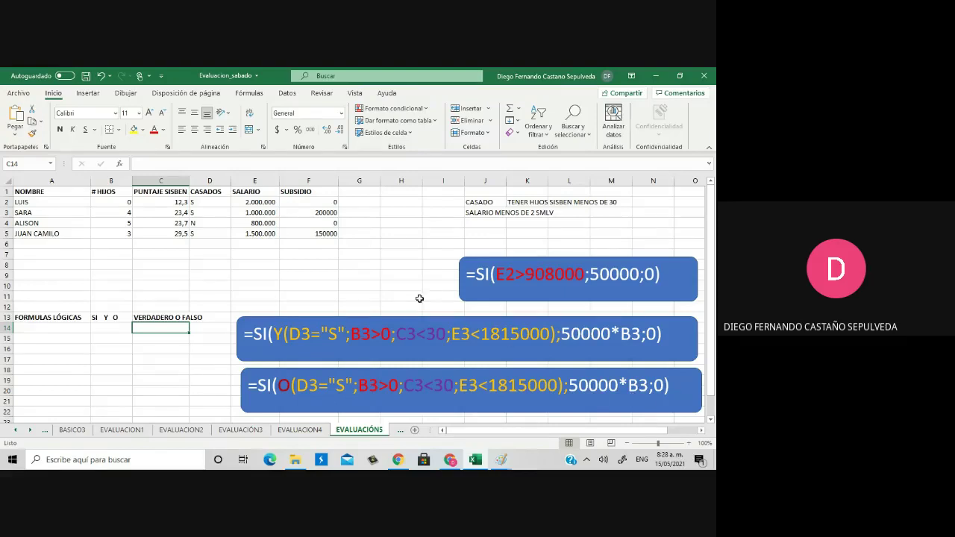
Rename the SUBSIDIO header in F1 as SUBSIDIO (y)
click(300, 193)
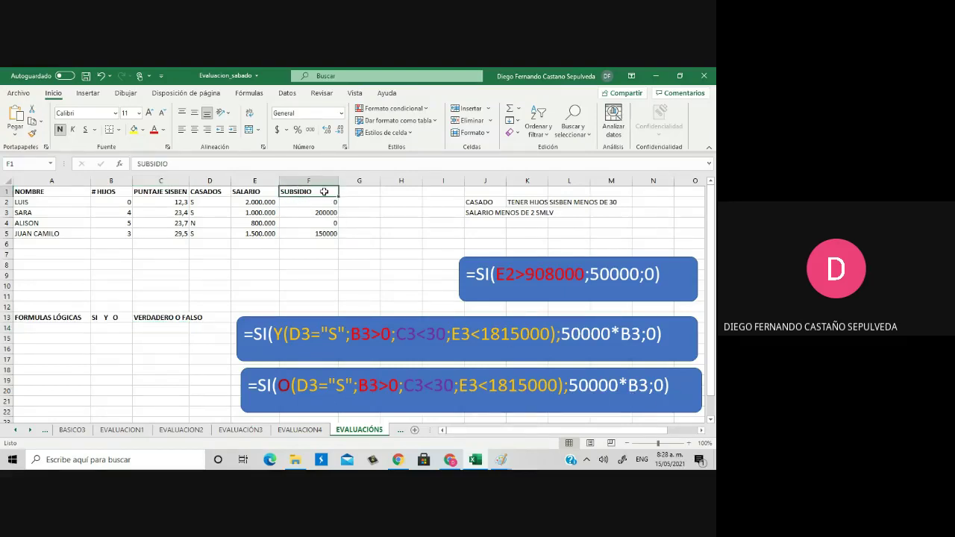
double_click(333, 192)
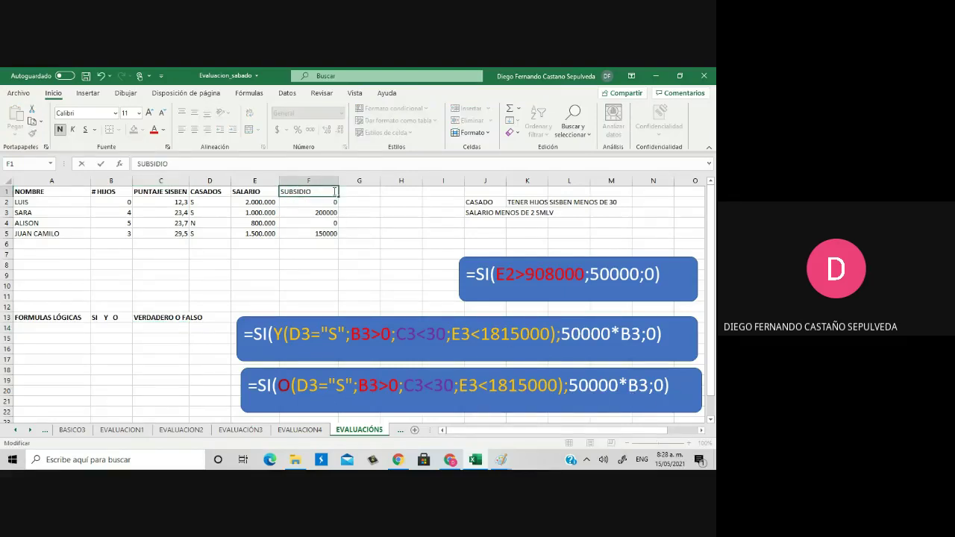
text(*)
key(BackSpace)
text(9)
key(BackSpace)
text((y))
key(ctrl+Return)
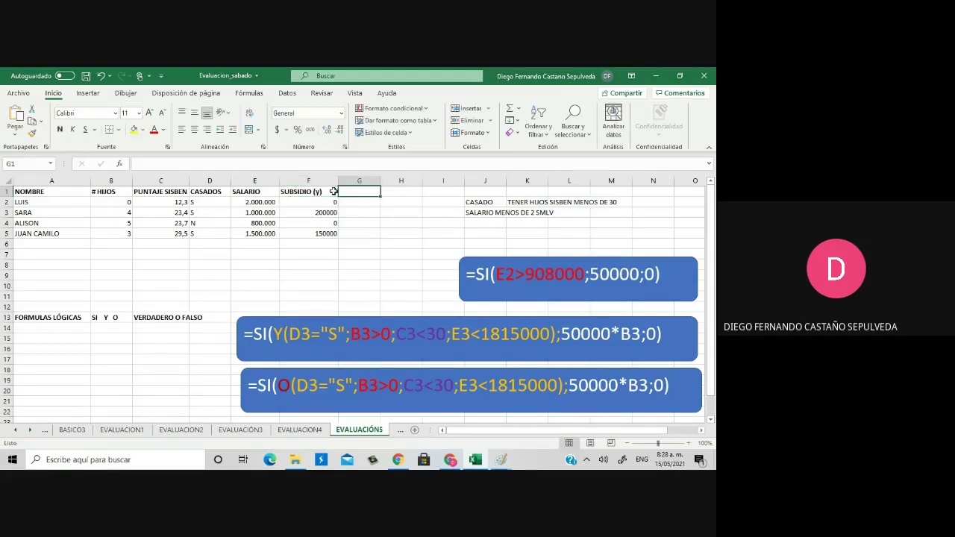
key(Right)
Copy the F1 header into G1 and change it to SUBSIDIO (o)
click(321, 191)
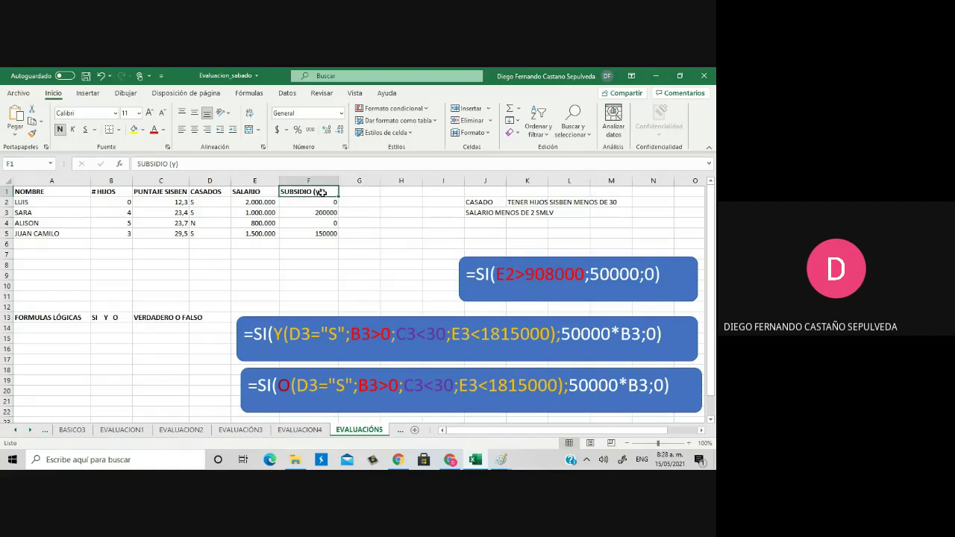
drag(321, 192, 363, 192)
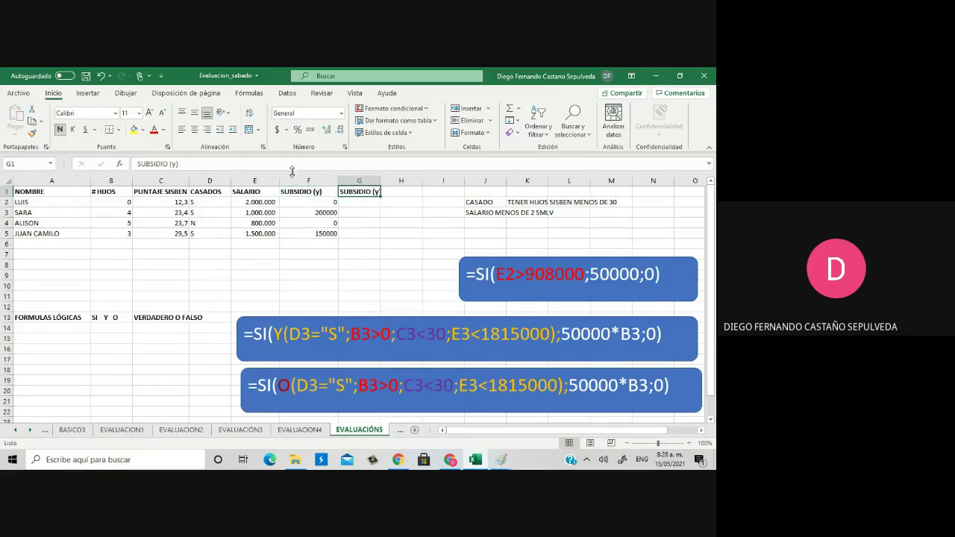
drag(169, 164, 186, 162)
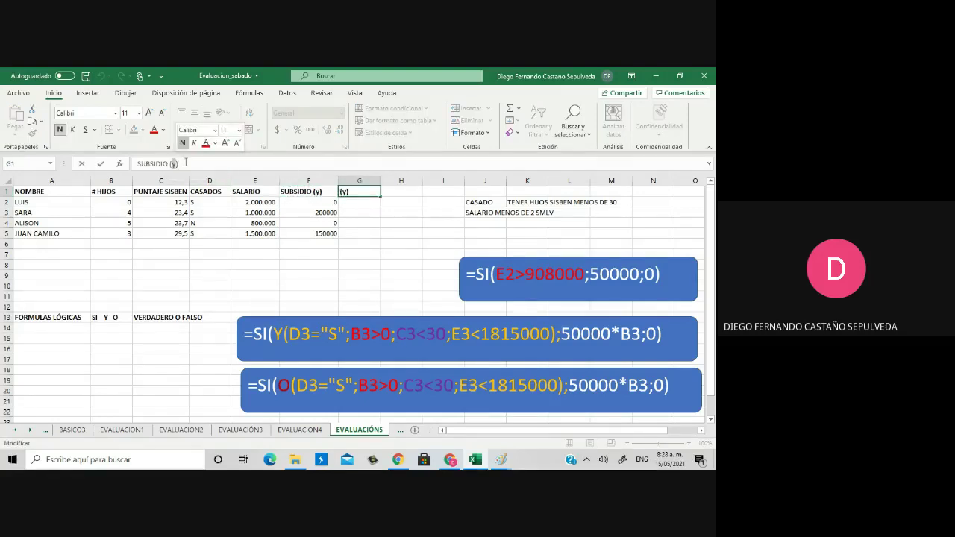
text(o)
key(Return)
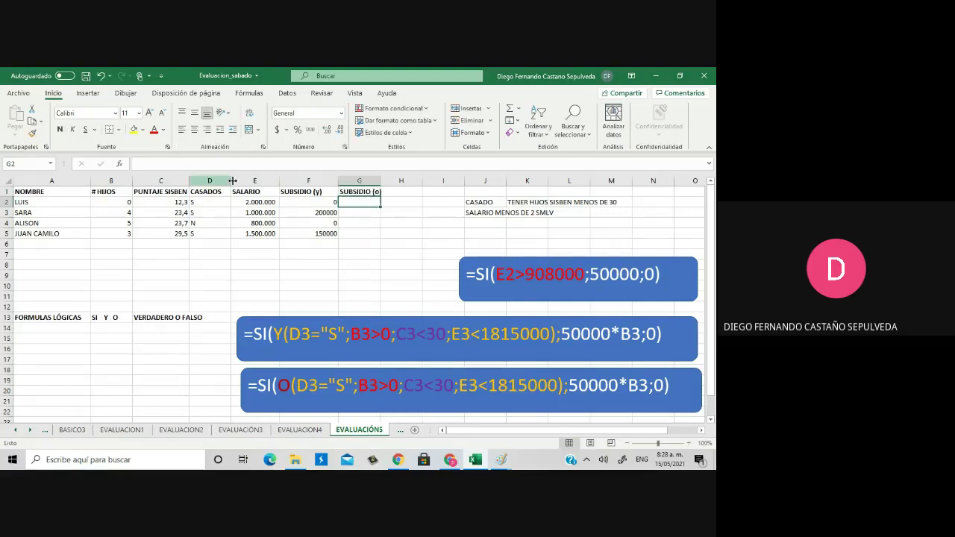
Copy the text of the F2 subsidy formula into G2 with its row 2 references intact
click(306, 203)
drag(298, 164, 124, 163)
key(ctrl+c)
key(Escape)
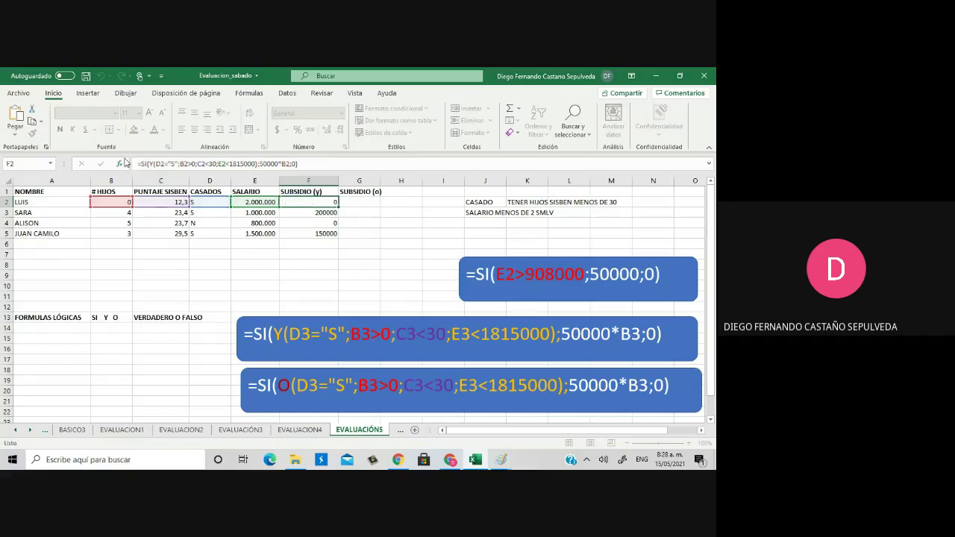
click(354, 201)
double_click(354, 201)
key(ctrl+v)
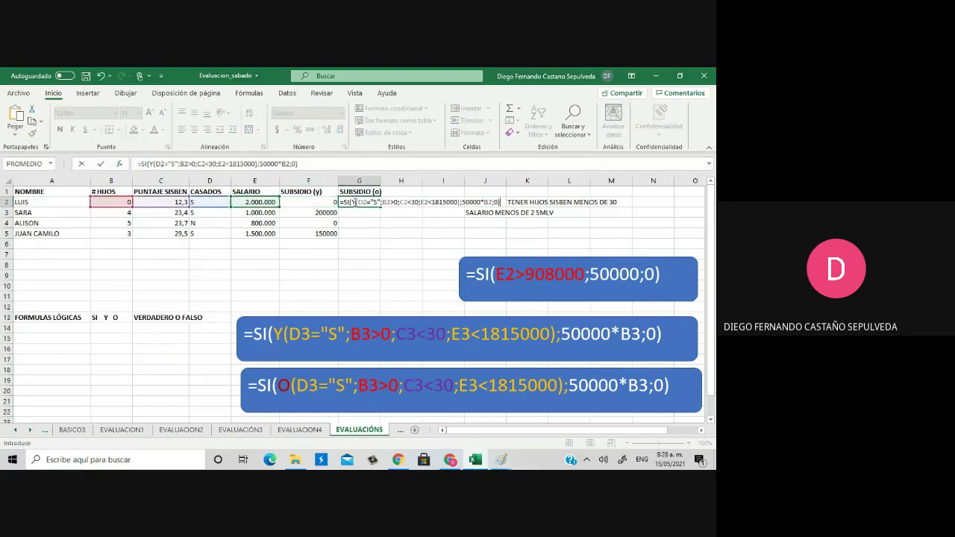
Replace the Y function with O in the G2 formula and commit it
click(353, 202)
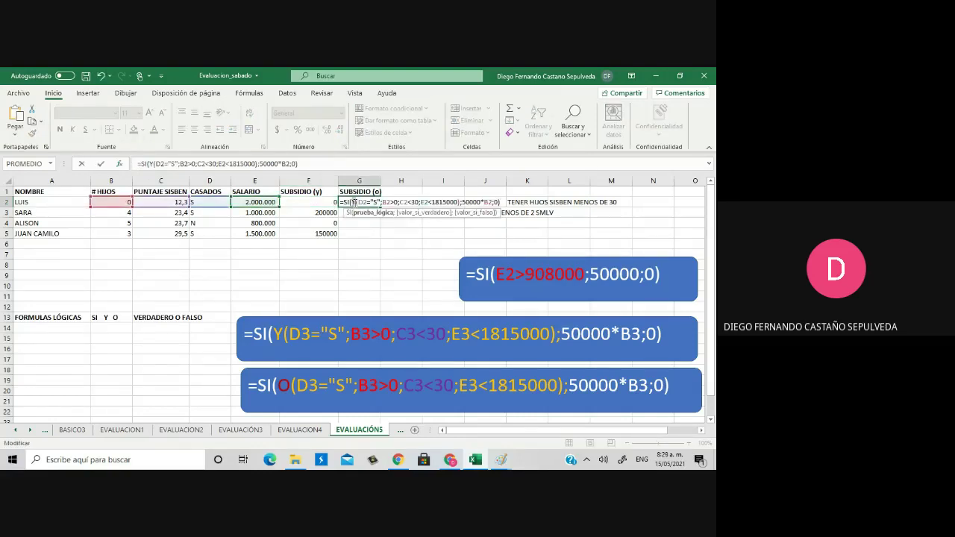
key(BackSpace)
text(o)
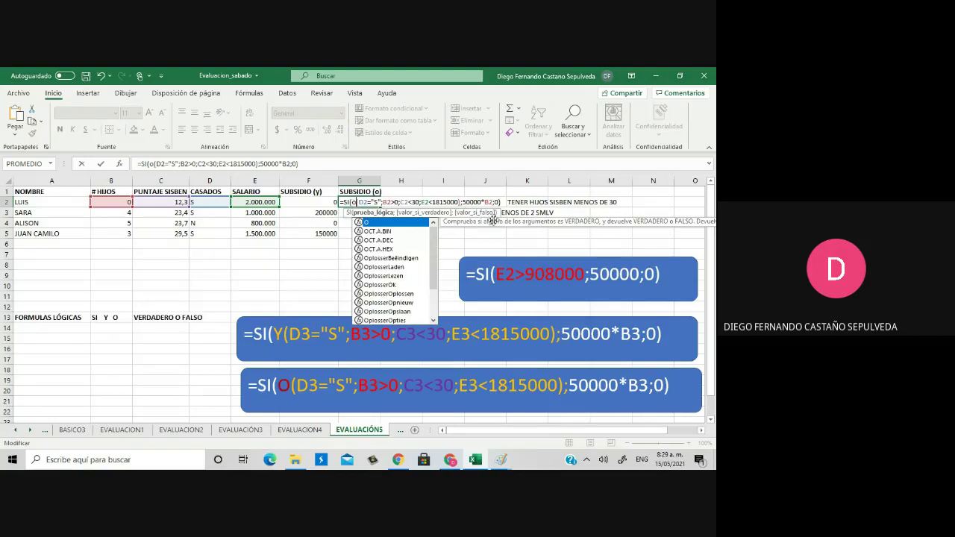
key(Return)
key(Up)
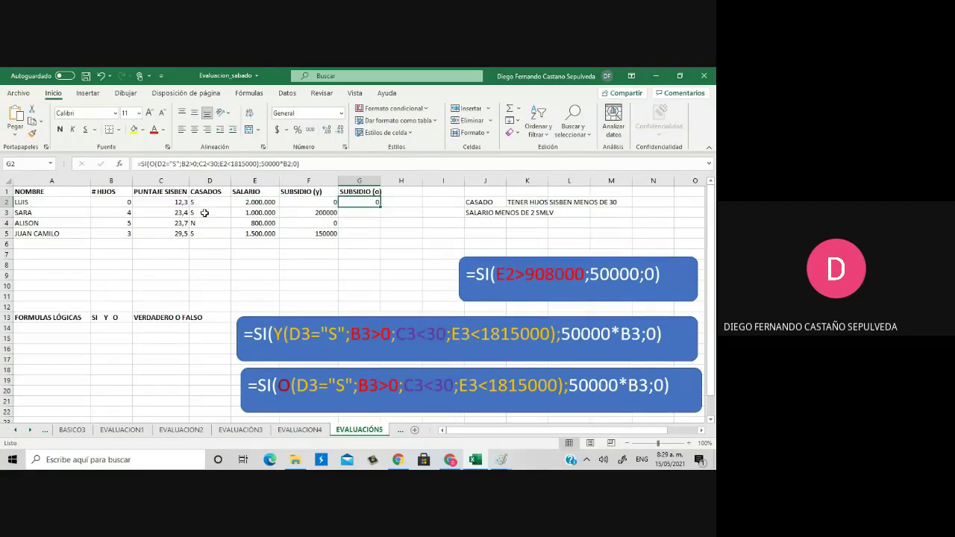
Fill the G2 formula down the SUBSIDIO (o) column through G5
click(486, 205)
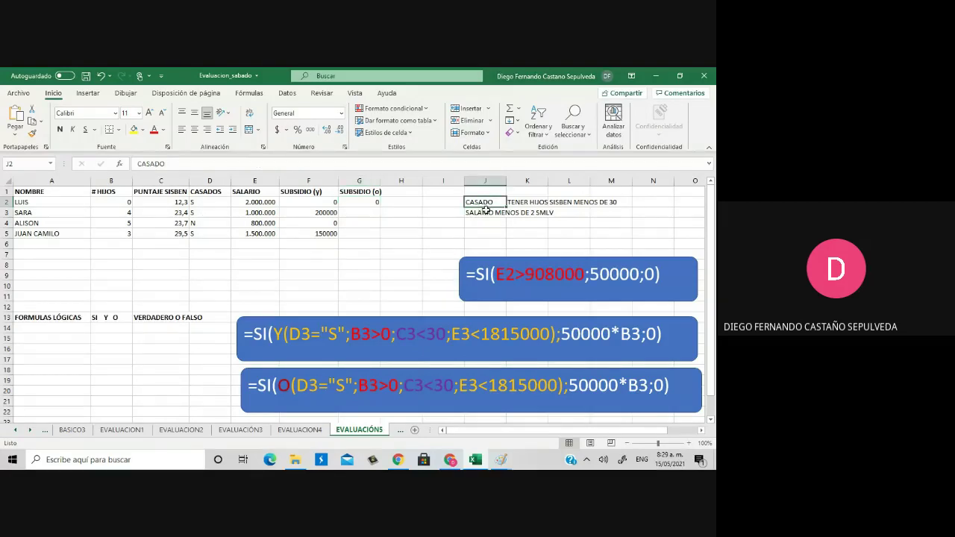
click(518, 206)
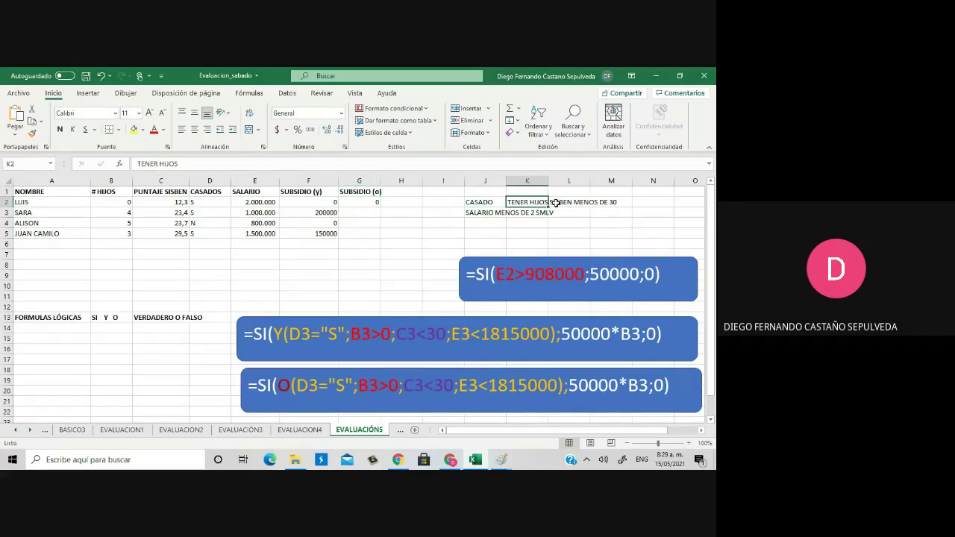
click(569, 202)
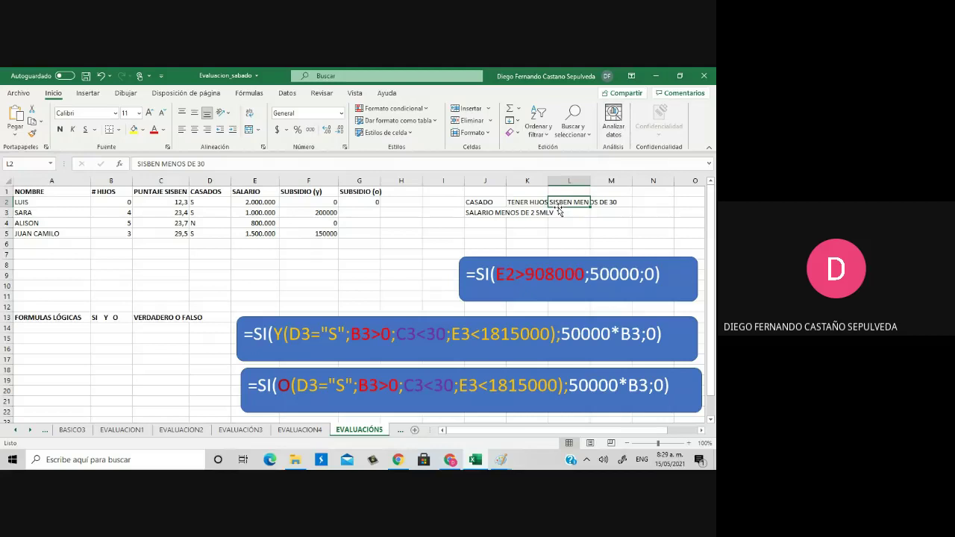
click(487, 212)
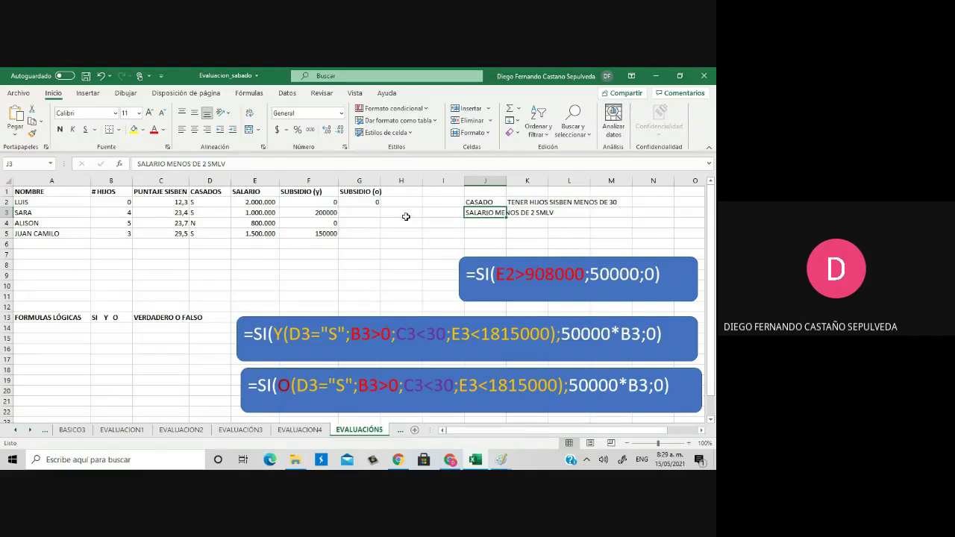
click(361, 201)
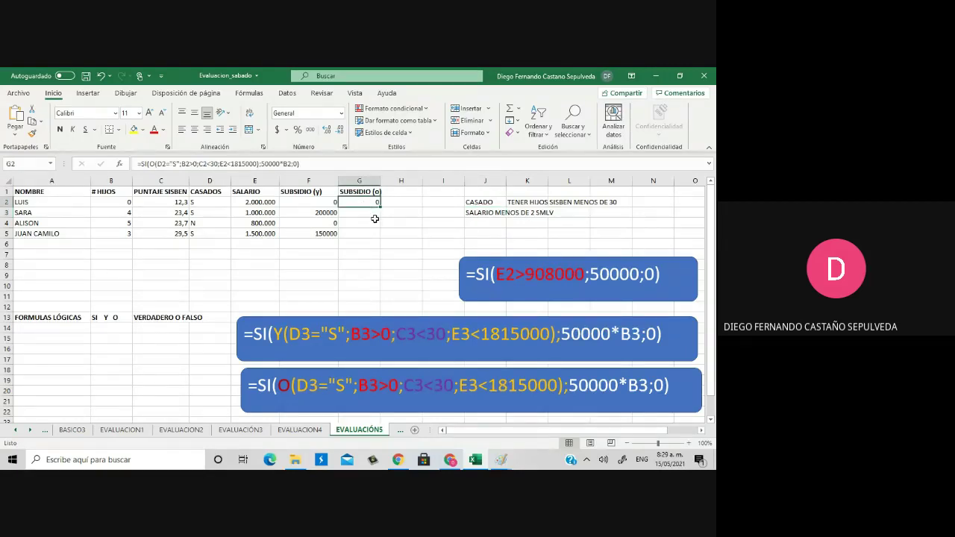
drag(380, 207, 377, 236)
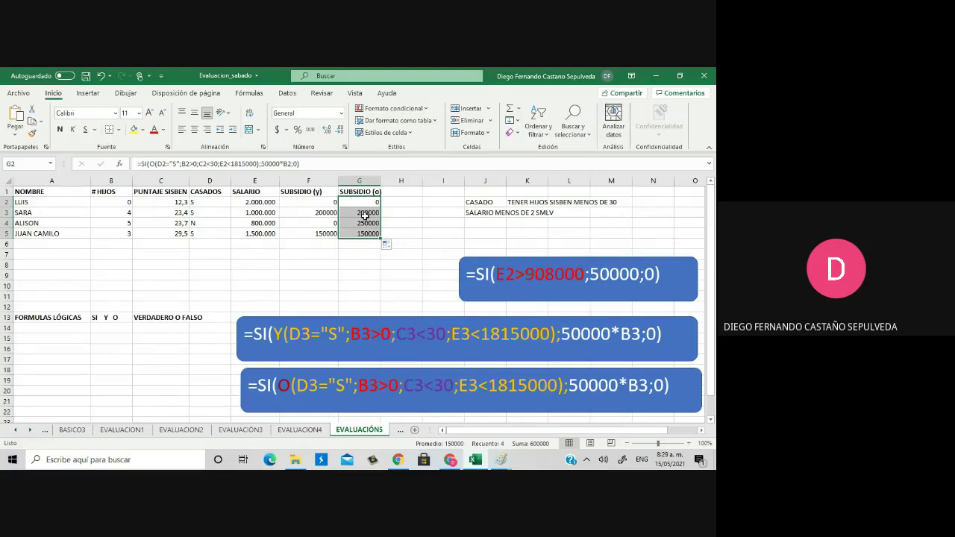
click(368, 254)
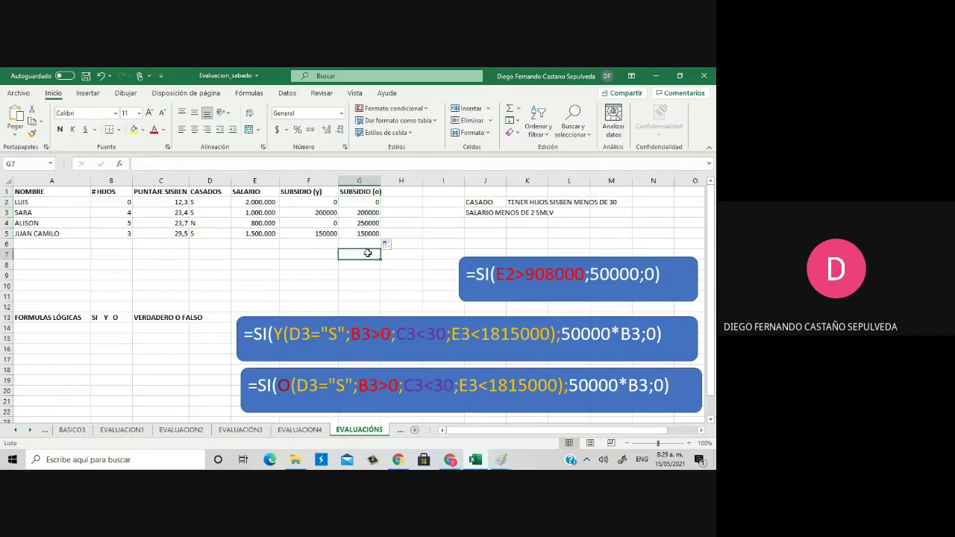
Examine the children, SISBEN score, marital status and salary in row 2 against the conditions of the G2 formula
click(367, 202)
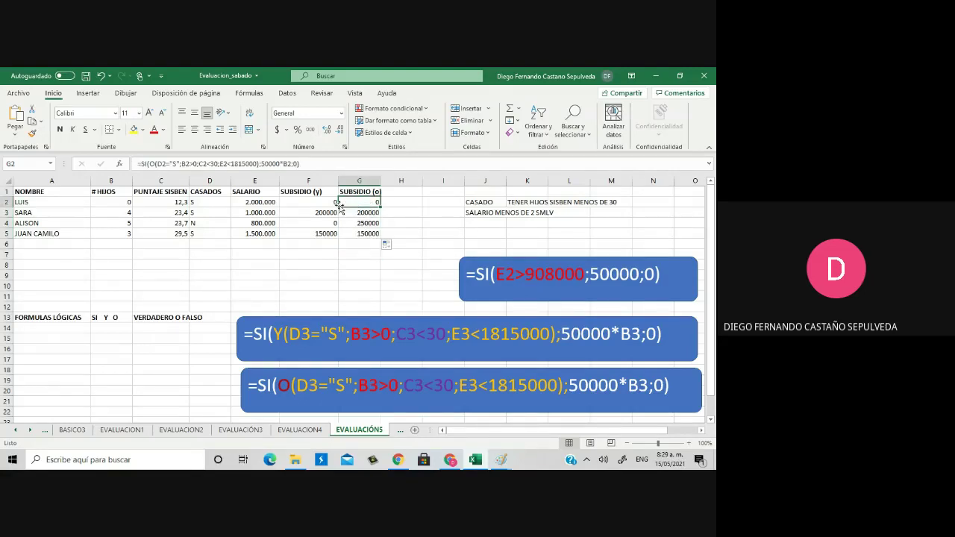
click(119, 203)
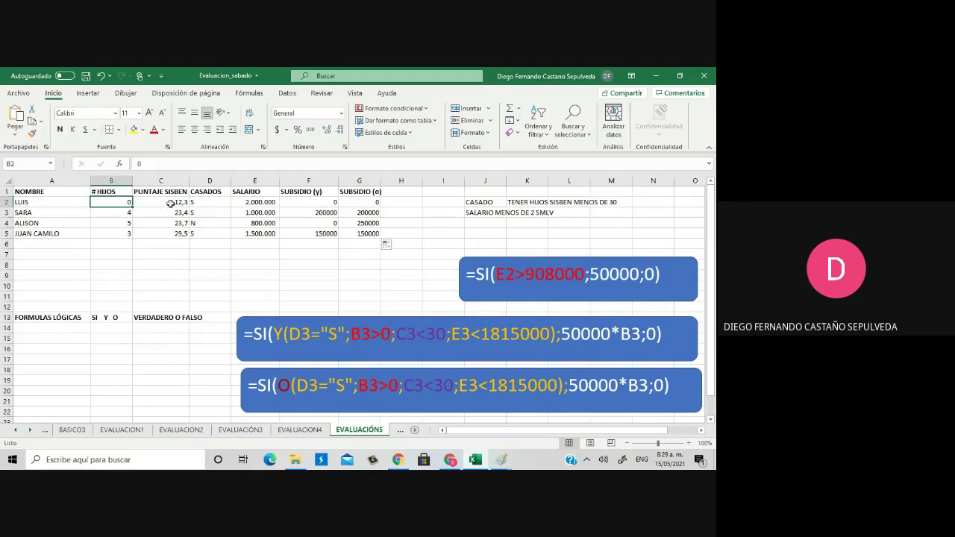
click(171, 201)
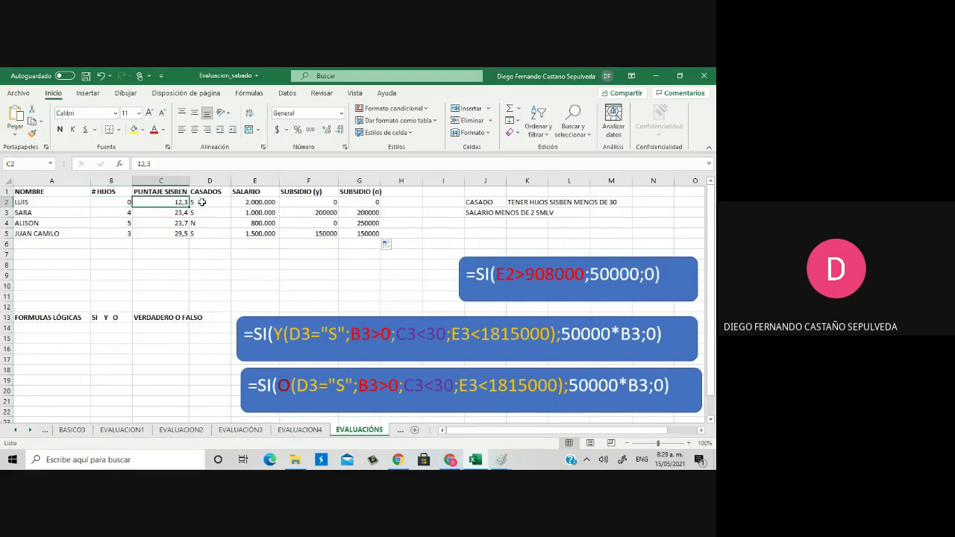
click(201, 202)
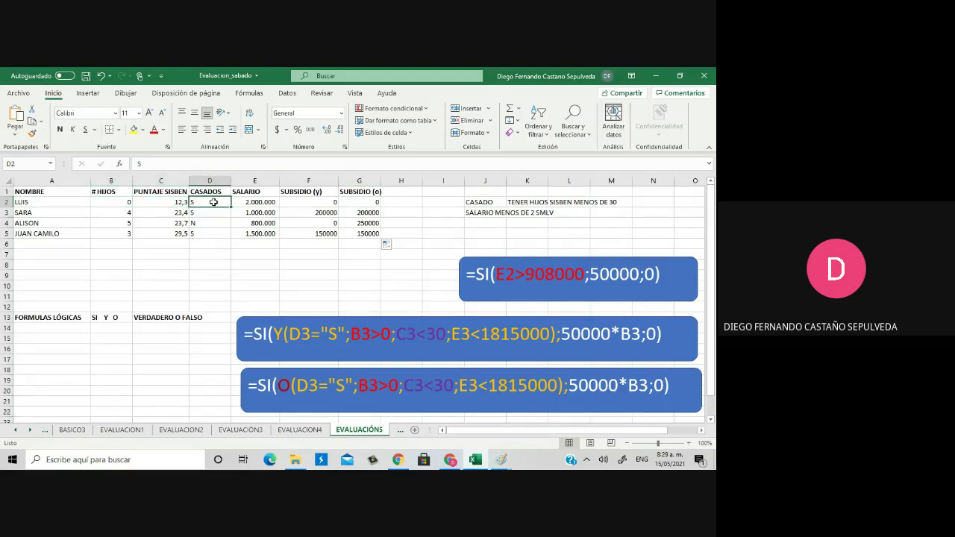
click(276, 203)
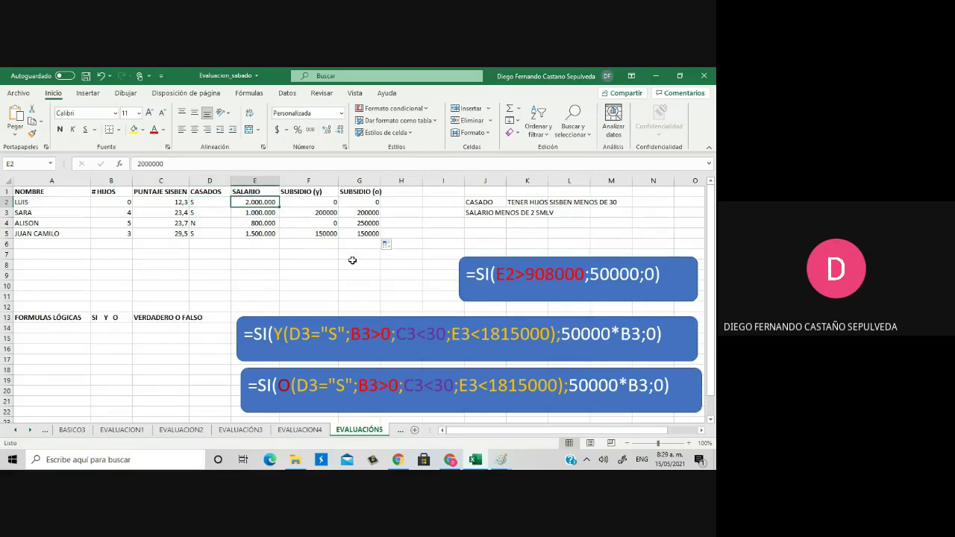
key(Right)
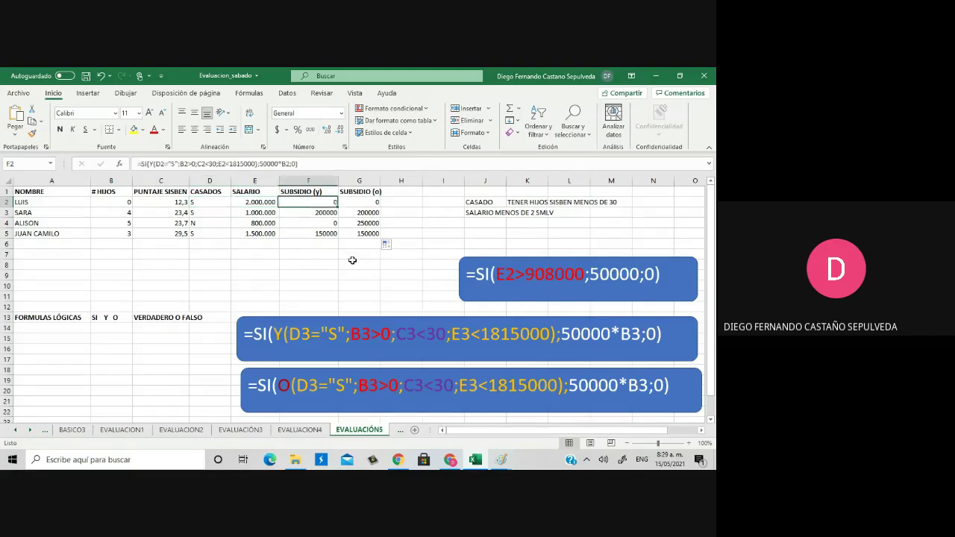
key(Left)
key(Left)
key(Left)
key(Right)
key(Right)
key(Right)
key(Right)
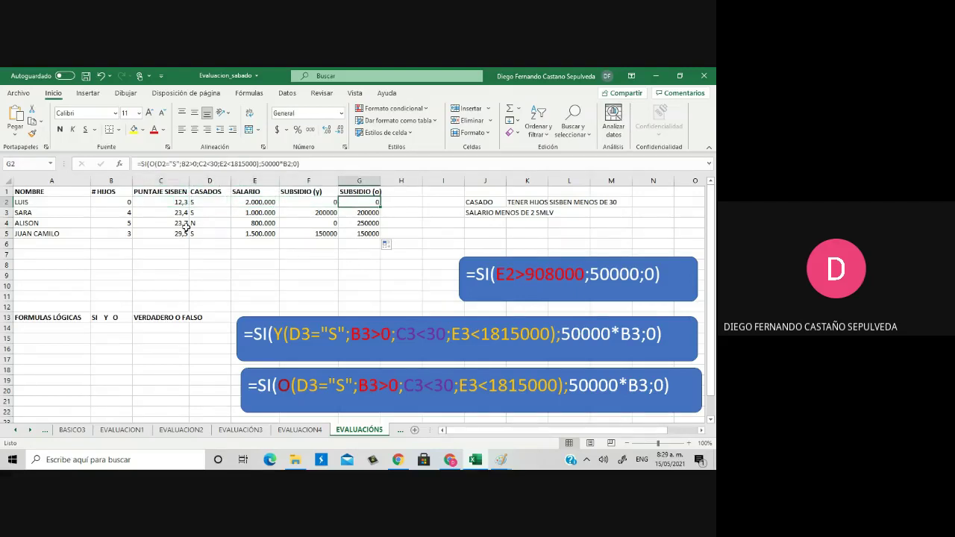
double_click(349, 201)
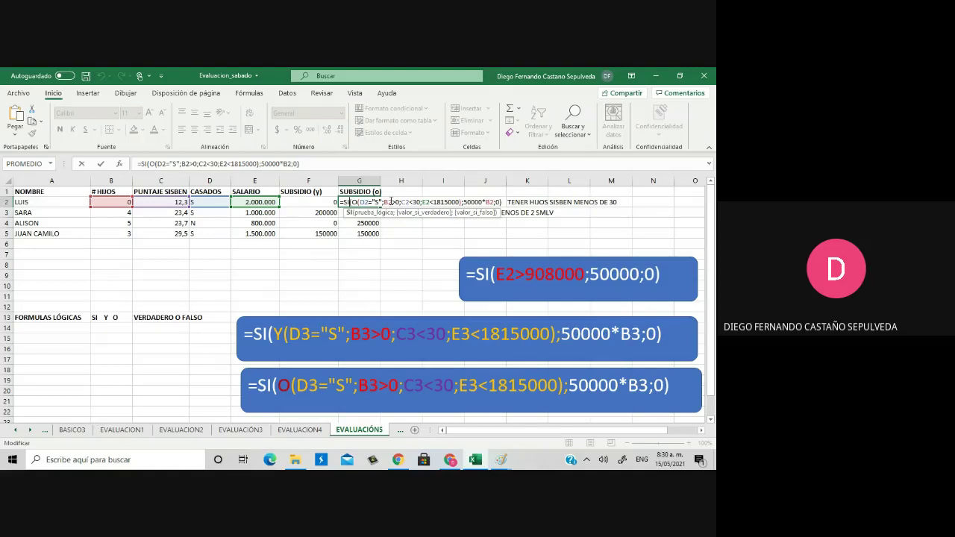
key(Escape)
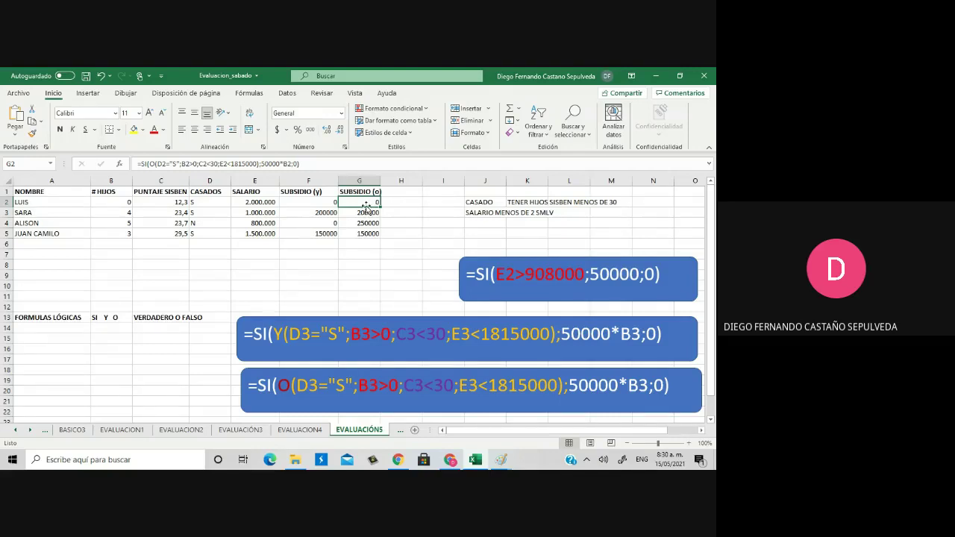
Strip the SI function and its result arguments from G2, leaving =O(D2="S";B2>0;C2<30;E2<1815000)
double_click(367, 202)
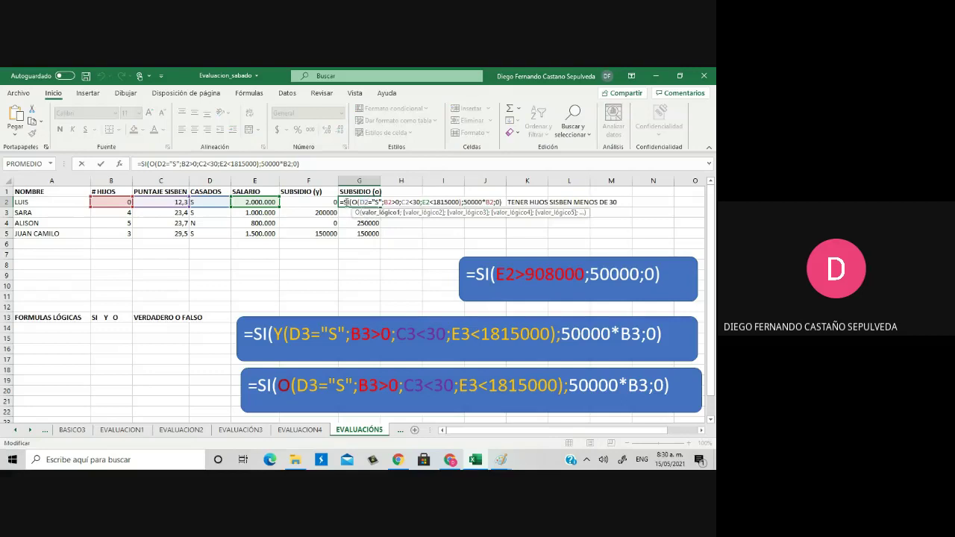
click(344, 202)
key(Delete)
key(Delete)
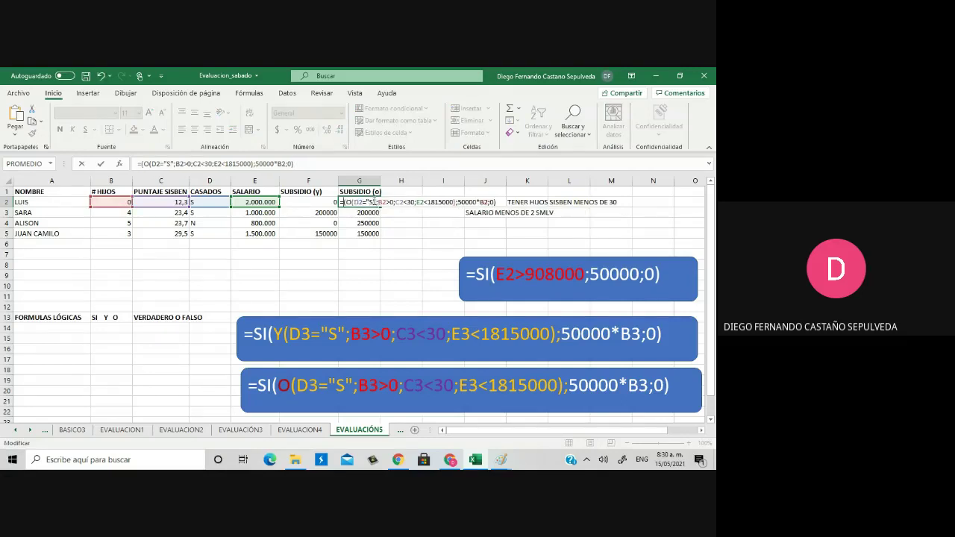
key(Delete)
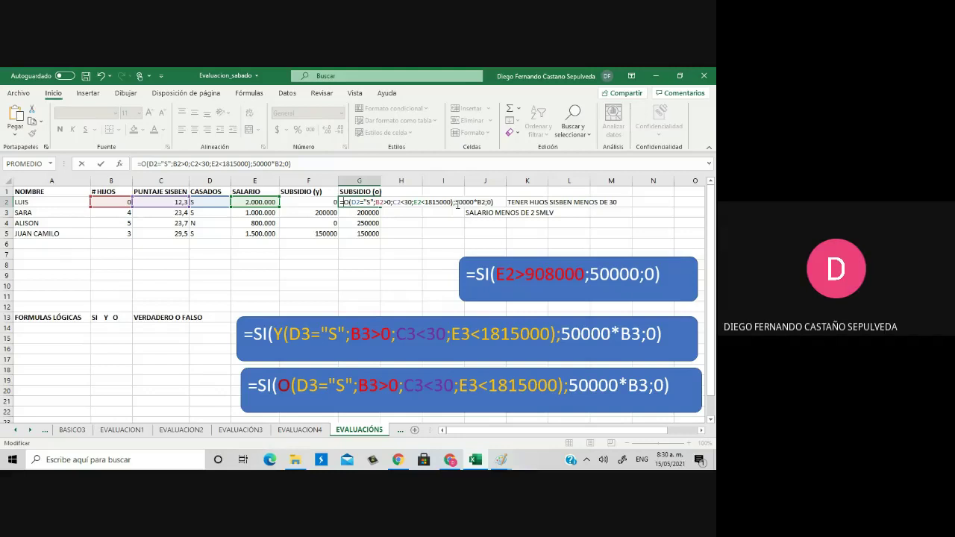
drag(452, 203, 526, 203)
key(BackSpace)
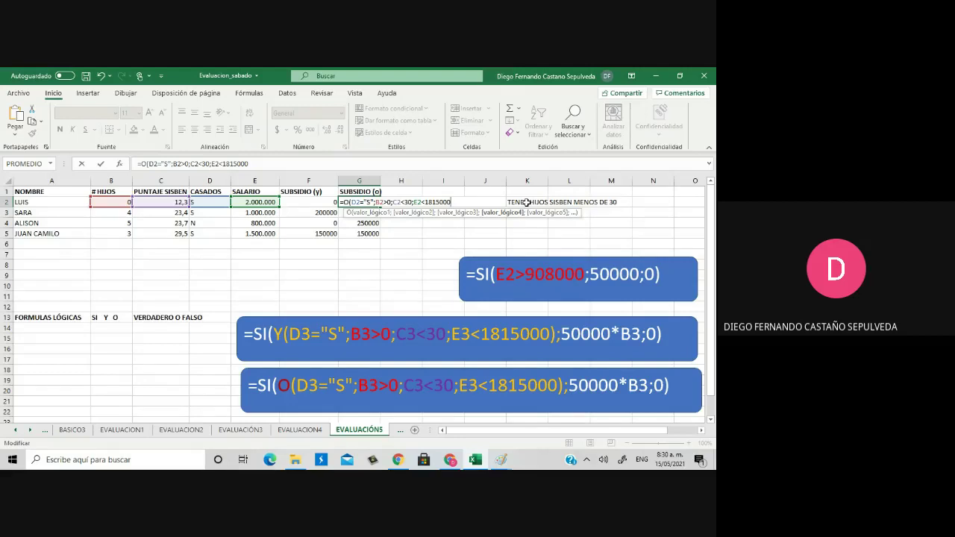
text())
key(Return)
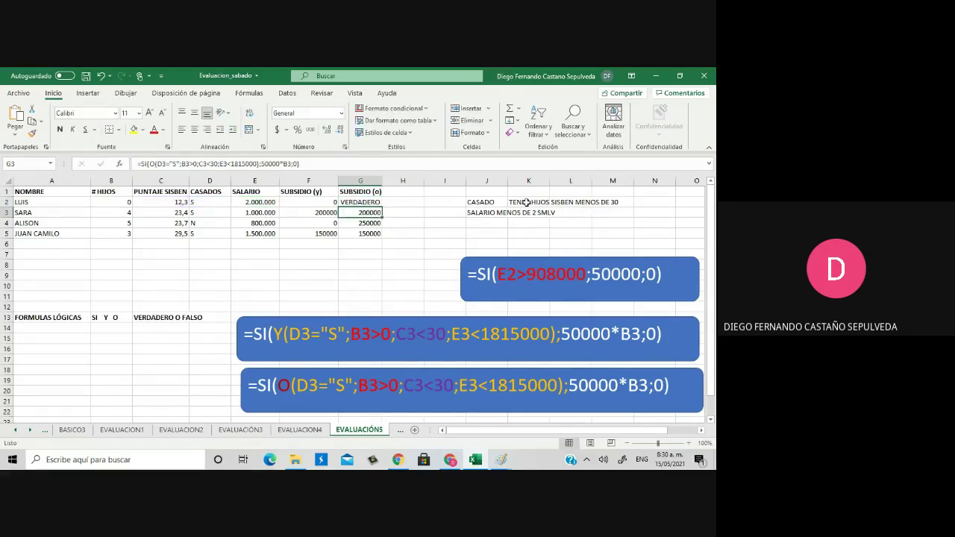
key(Up)
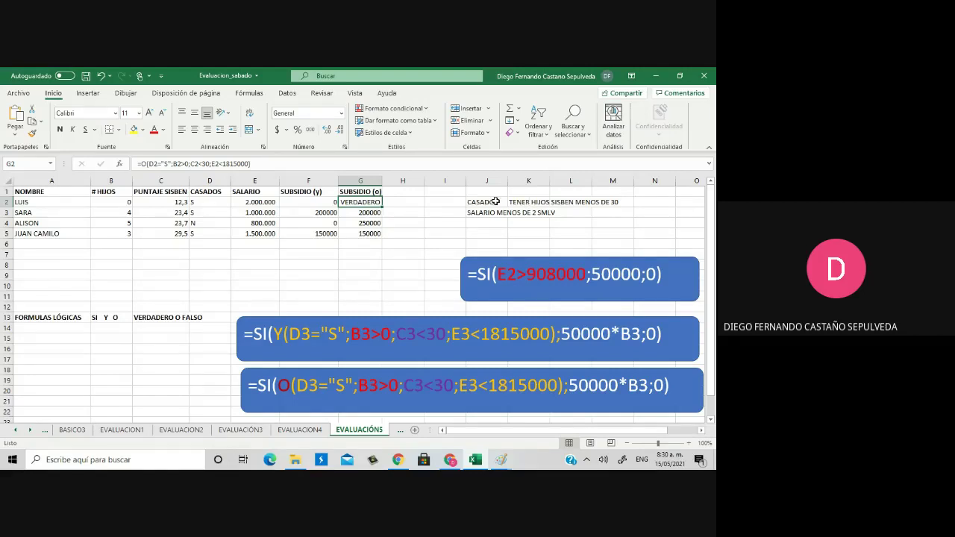
Try to wrap the O test in G2 in an SI function again, and undo the removal of the original SI
click(143, 163)
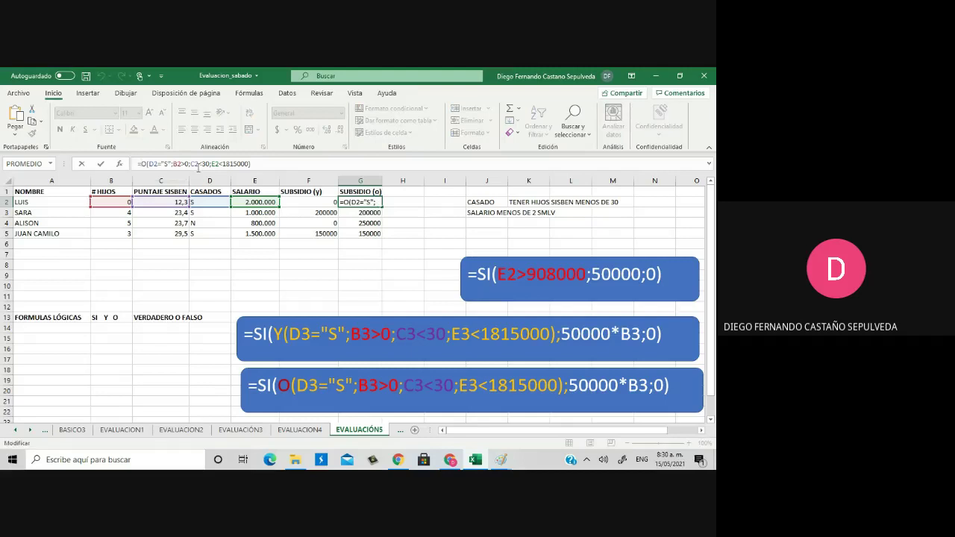
text(si)
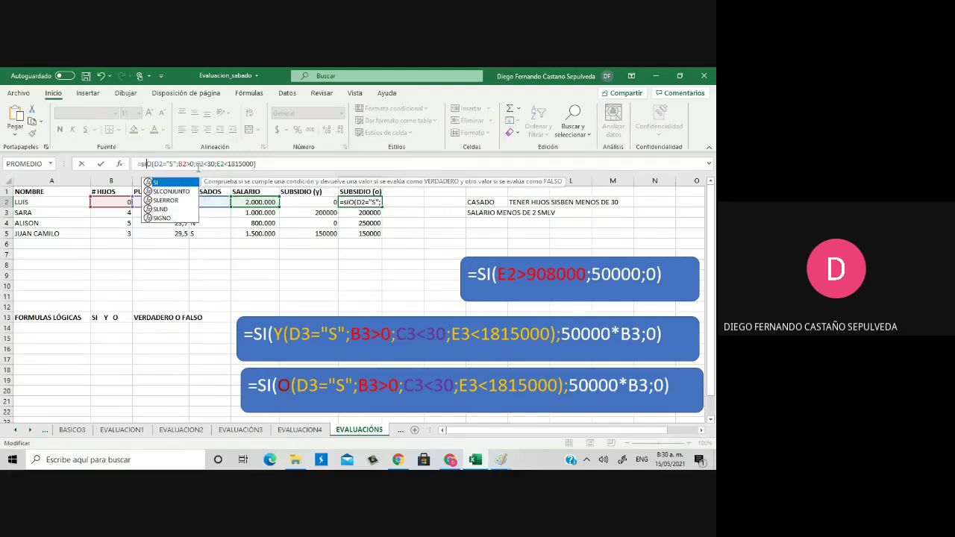
text(()
click(276, 163)
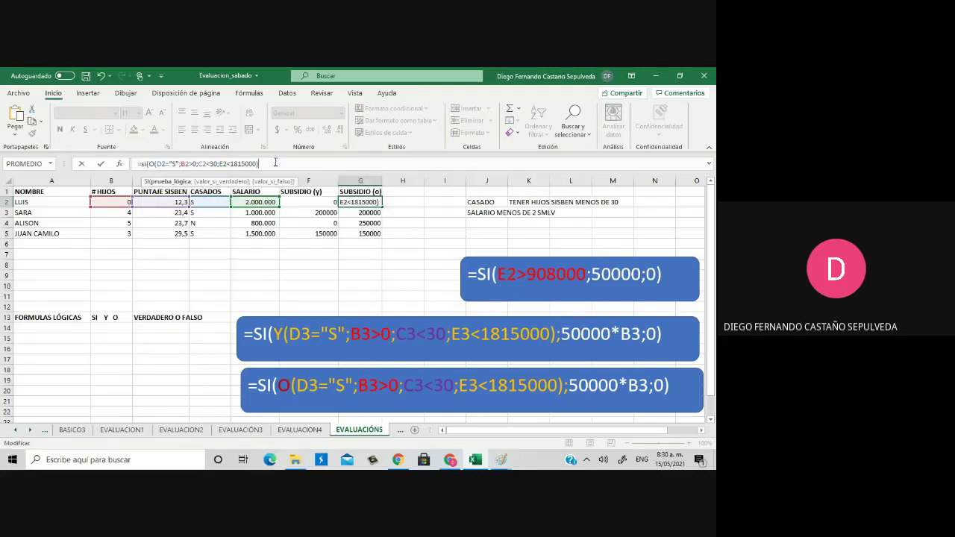
text(;)
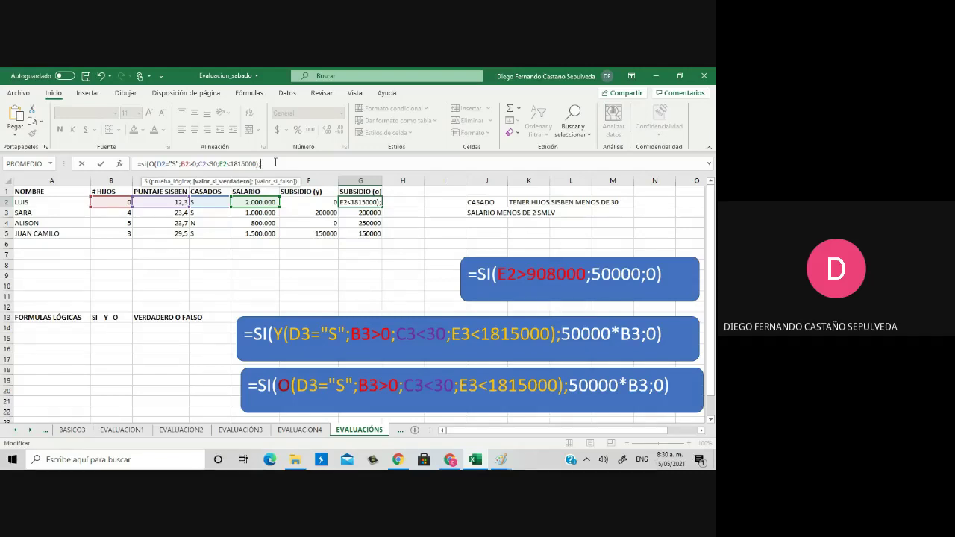
key(Escape)
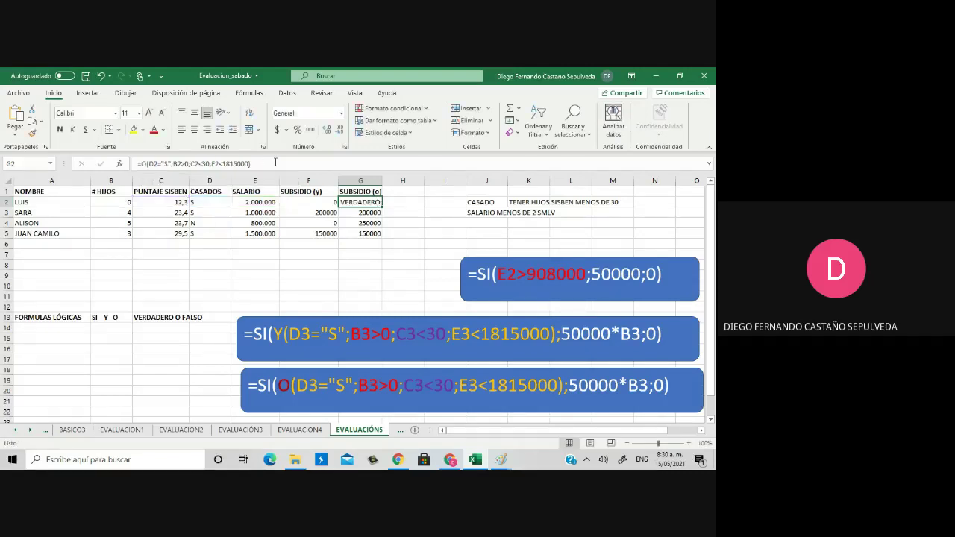
key(ctrl+z)
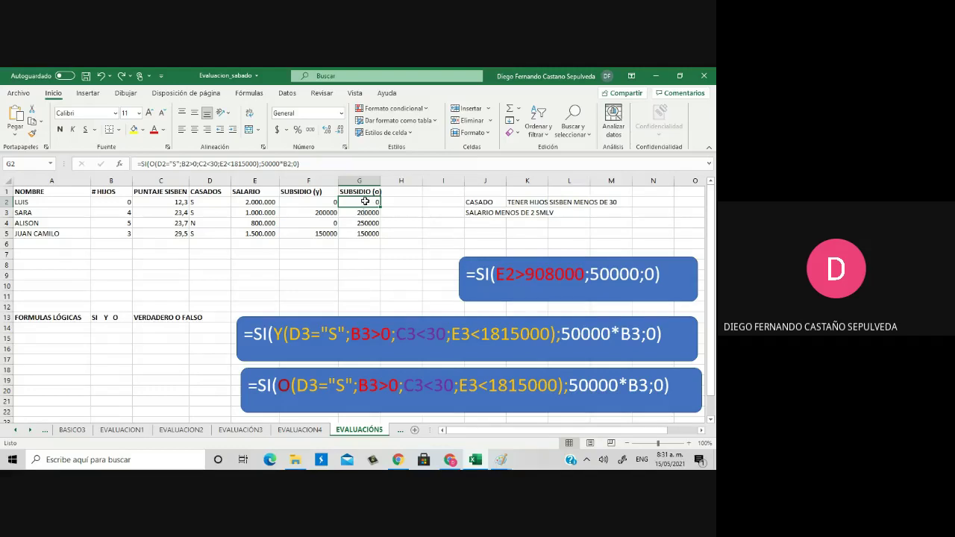
Set the number of children in B2 to 1
click(125, 202)
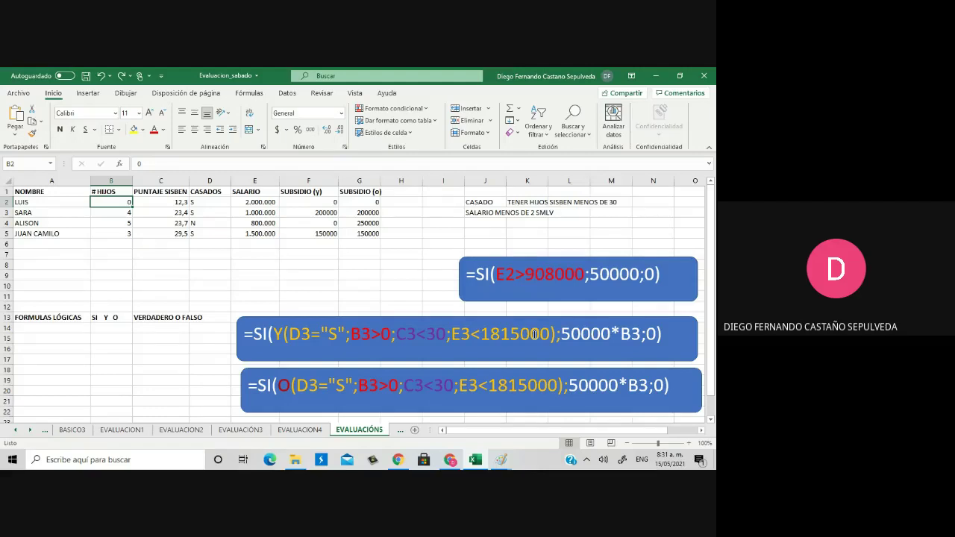
text(1)
key(Return)
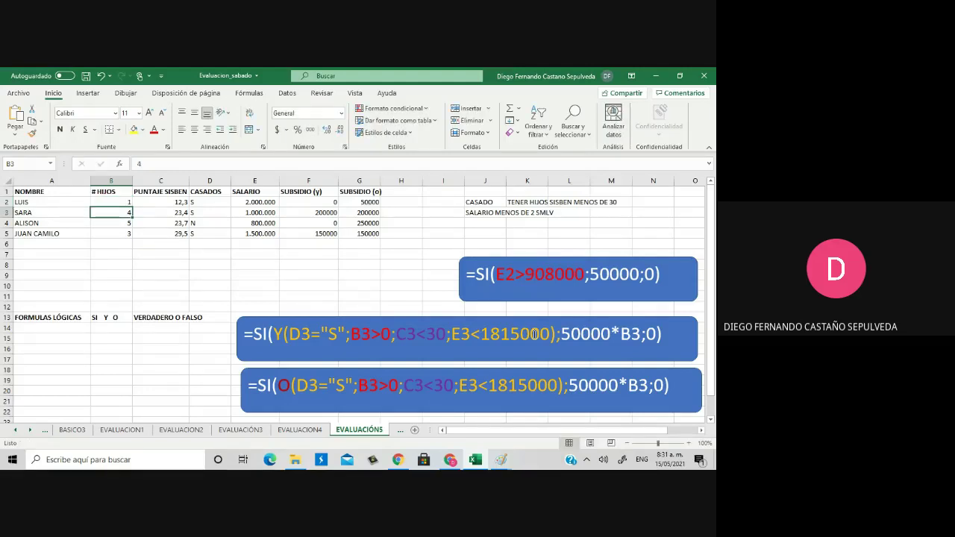
Try 0 as the number of children in B2, and restore the value to 1
key(Up)
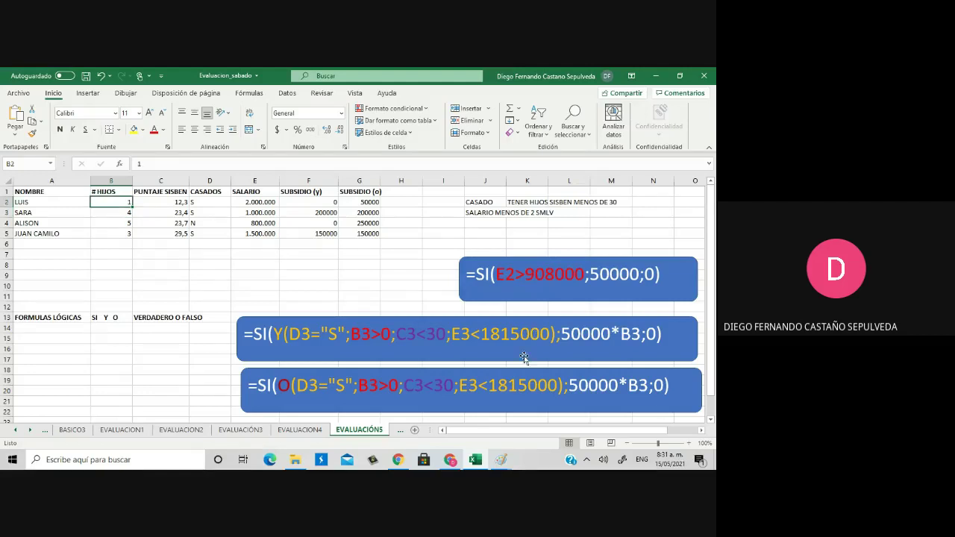
click(180, 208)
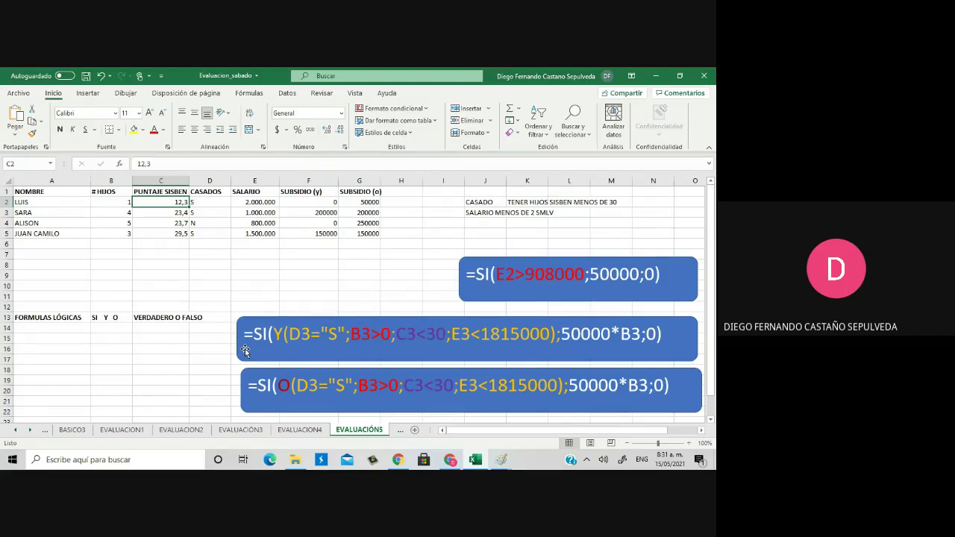
click(117, 201)
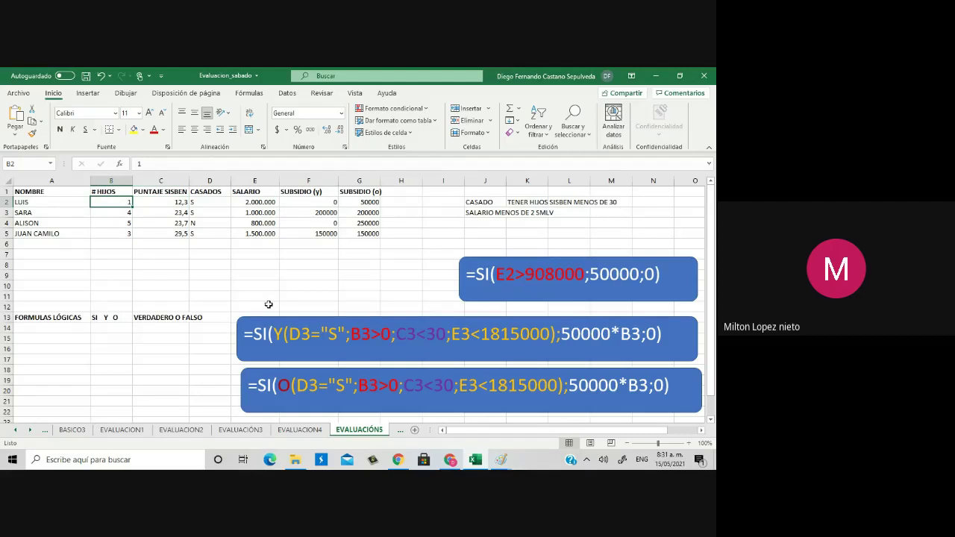
text(0)
key(ctrl+Return)
key(ctrl+z)
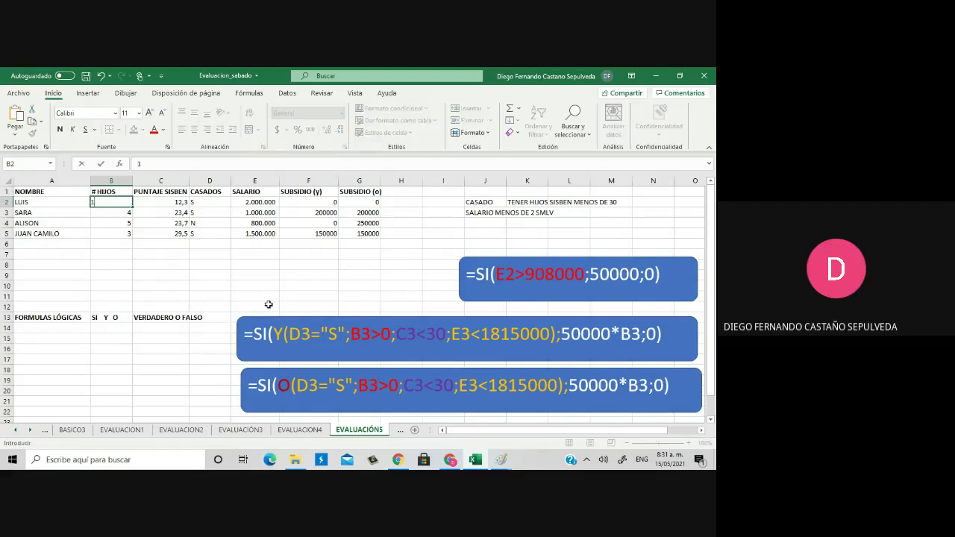
key(Right)
Examine the row 2 values from children through both subsidy columns against the SI/Y and SI/O formulas
key(Right)
key(Left)
key(Left)
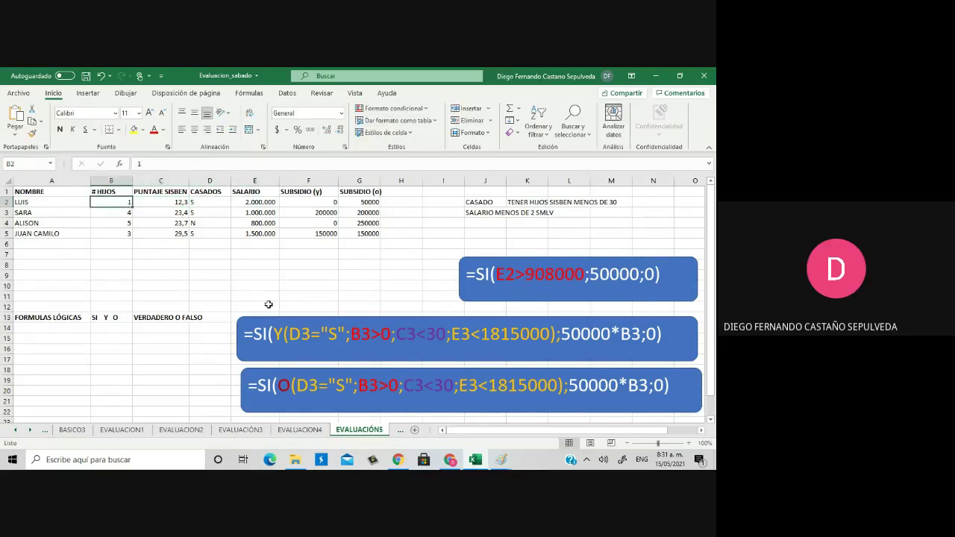
key(Right)
key(Right)
key(Right)
key(Left)
key(Left)
key(Left)
key(Right)
key(Right)
key(Right)
key(Right)
key(Right)
key(Right)
key(Left)
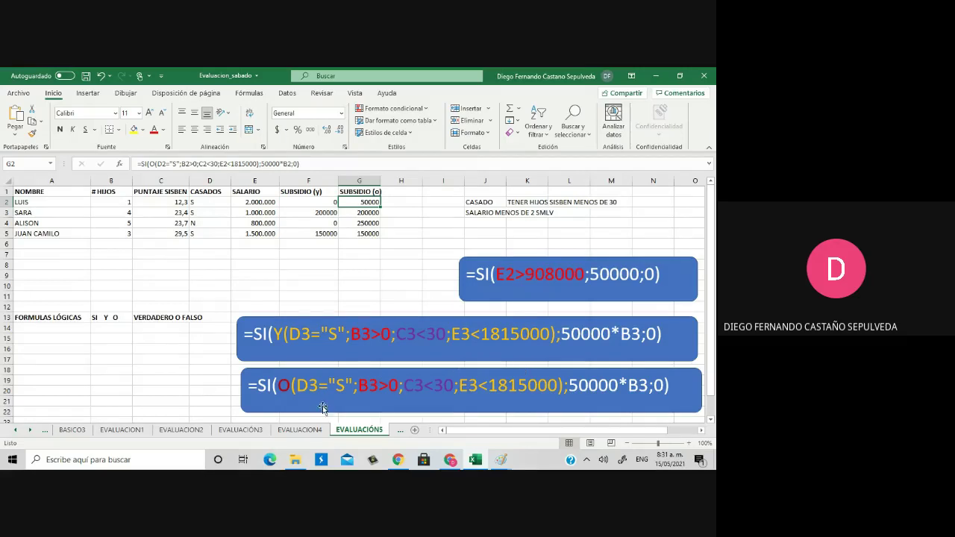
click(276, 340)
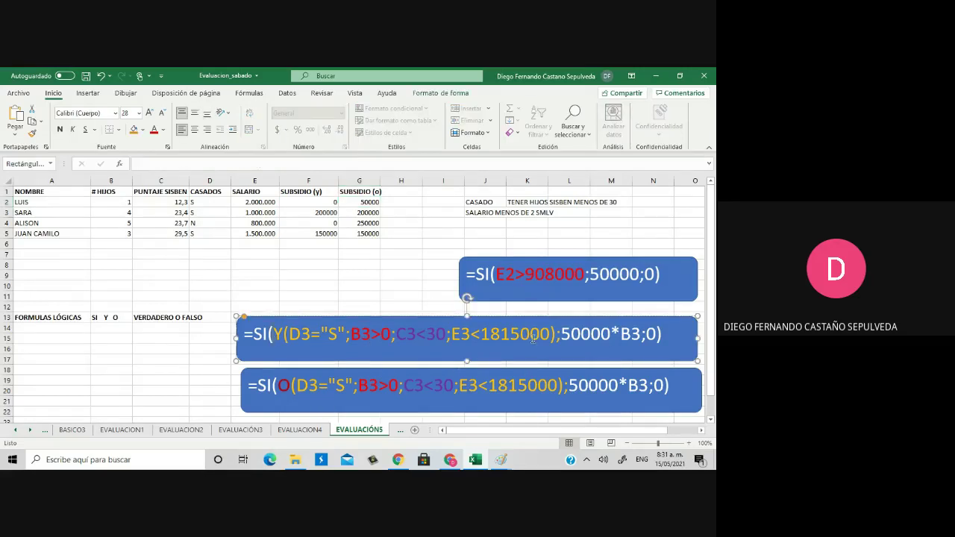
click(182, 304)
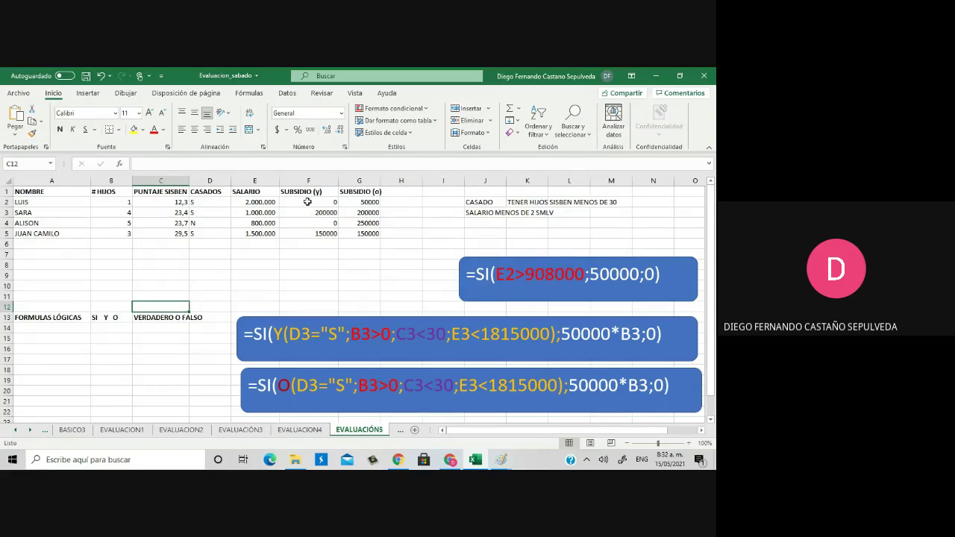
Clear the subsidy formulas from F2:G6 under SUBSIDIO (y) and SUBSIDIO (o)
drag(315, 202, 375, 241)
key(Delete)
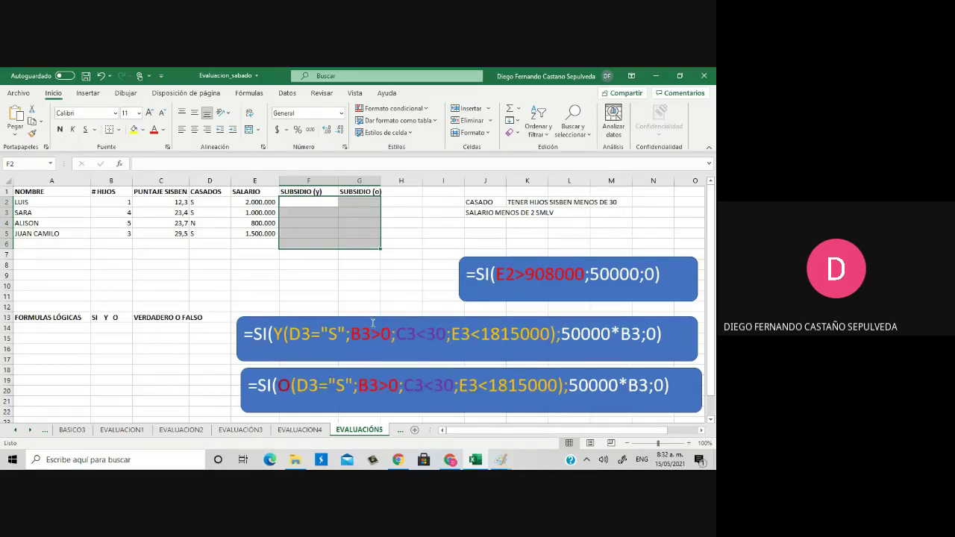
click(376, 295)
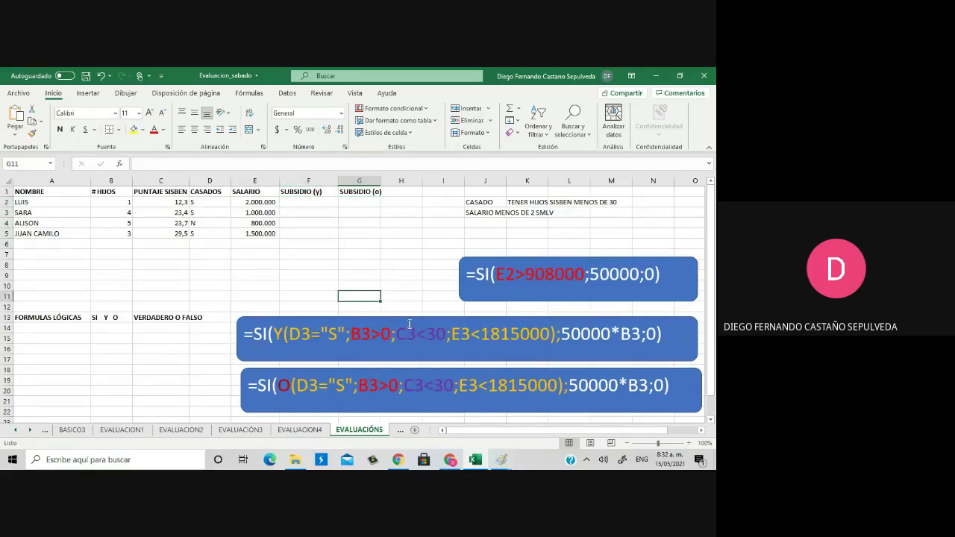
click(220, 293)
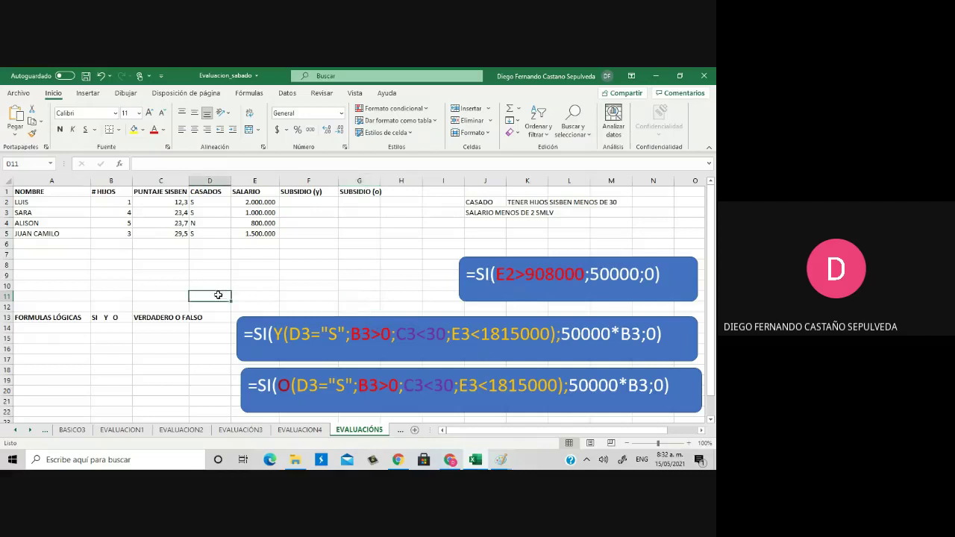
click(290, 293)
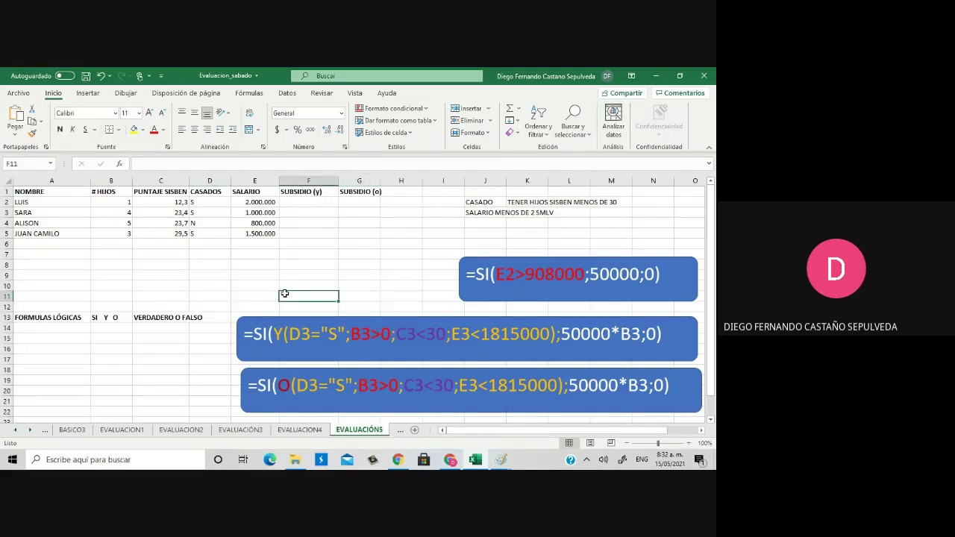
Enter "Un ejemplo de uso de condicional Y / O" in A15 and make it bold
click(58, 341)
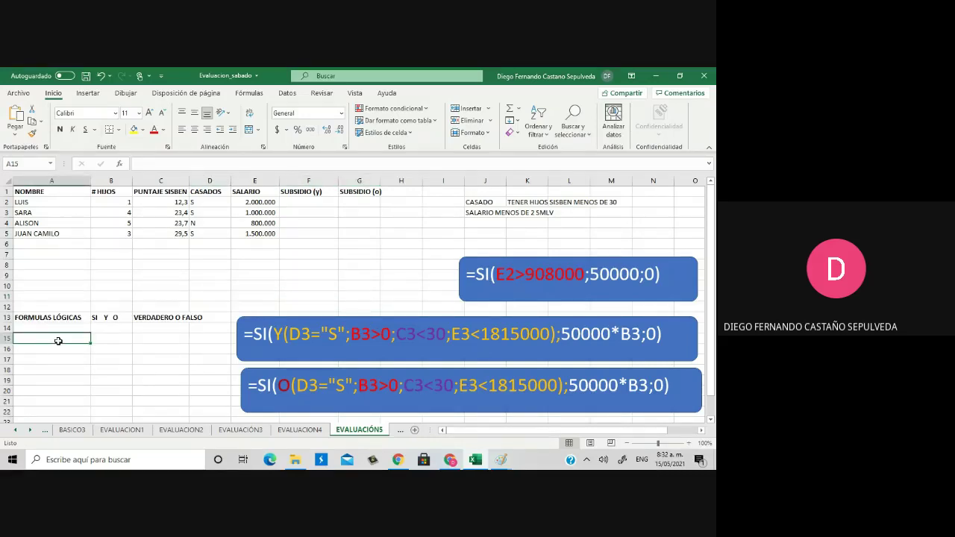
text(Un ejm)
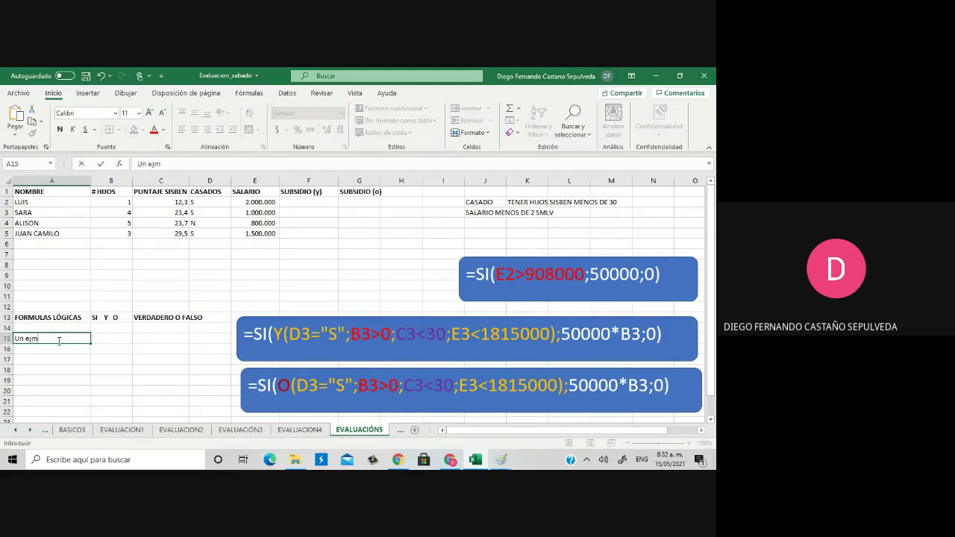
key(BackSpace)
text(emplo de uso de condicional)
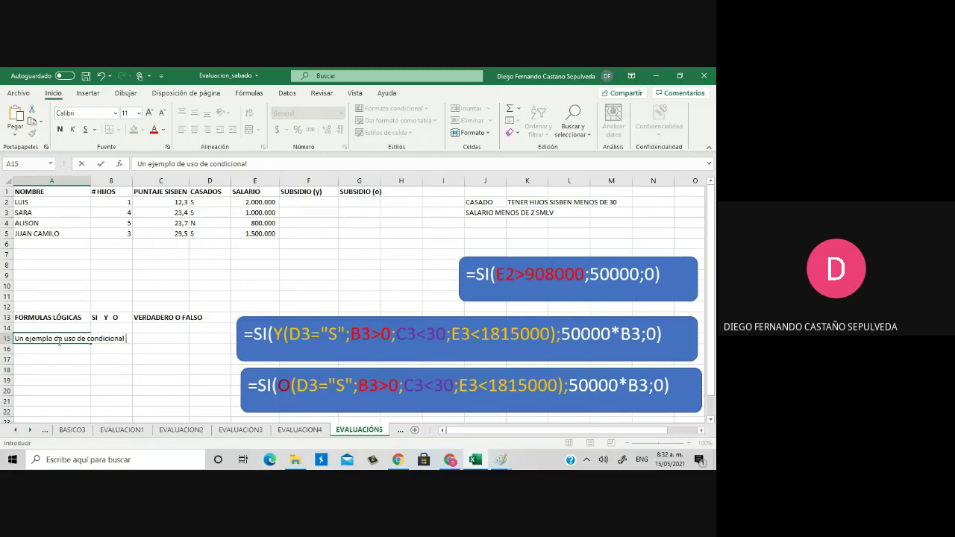
text( Y / o)
key(BackSpace)
text(O)
key(Return)
click(59, 340)
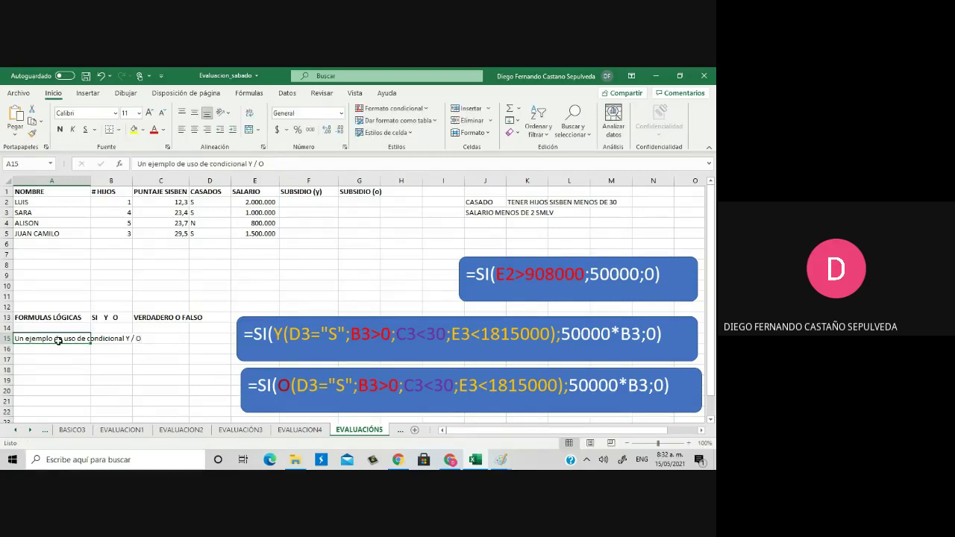
key(ctrl+n)
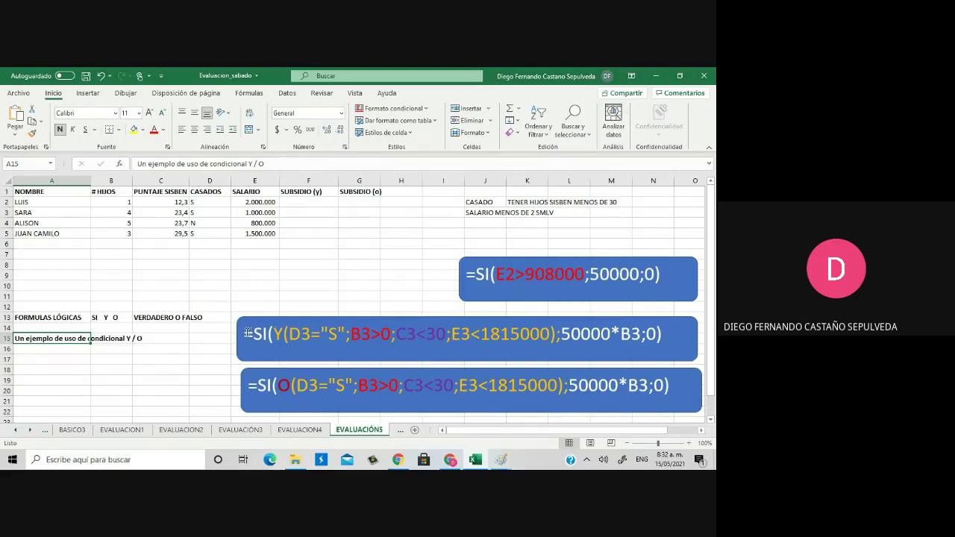
Review the SI/Y formula text in its blue shape, and save the workbook
drag(246, 333, 680, 356)
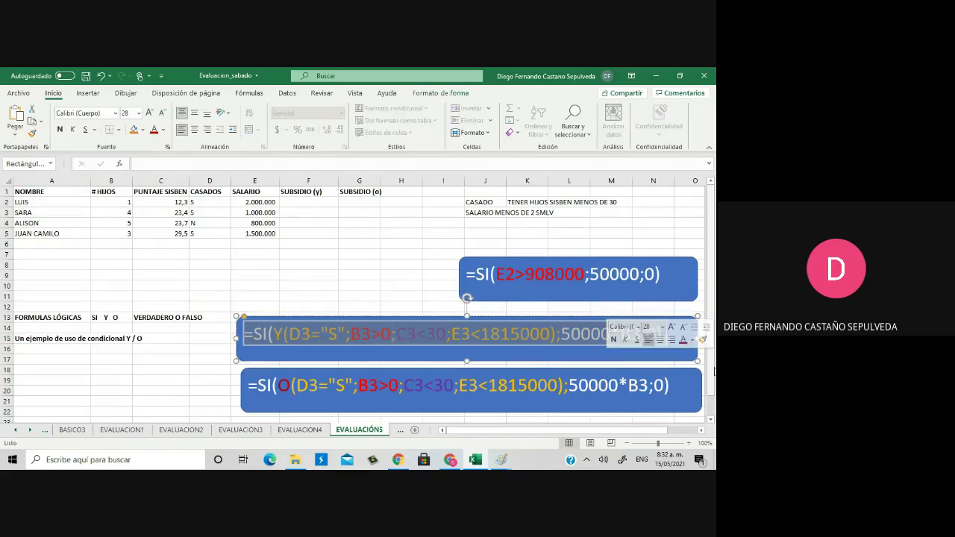
key(Escape)
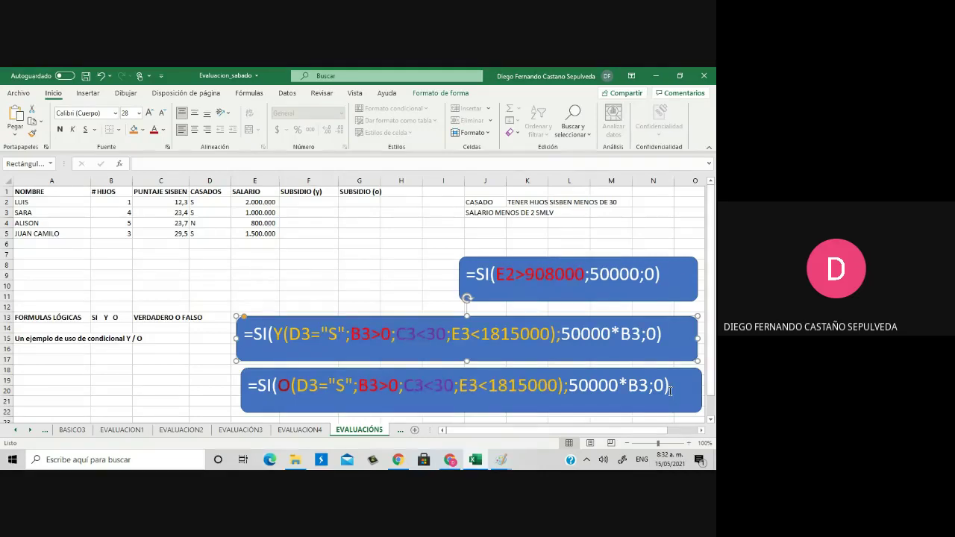
click(302, 295)
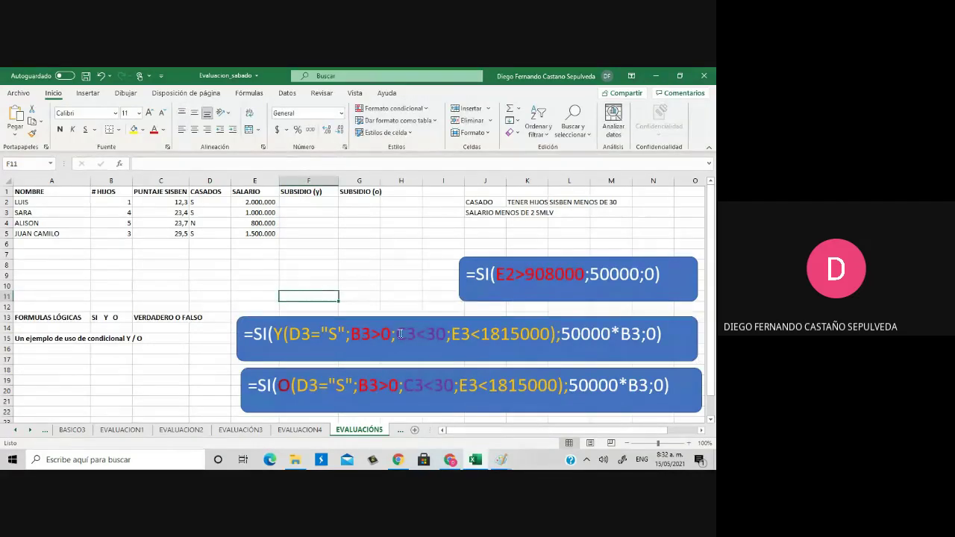
click(86, 77)
Review the TRABAJO EN CLASE tasks in A9:A12 of the EVALUACIÓN3 sheet at 170% zoom
click(260, 432)
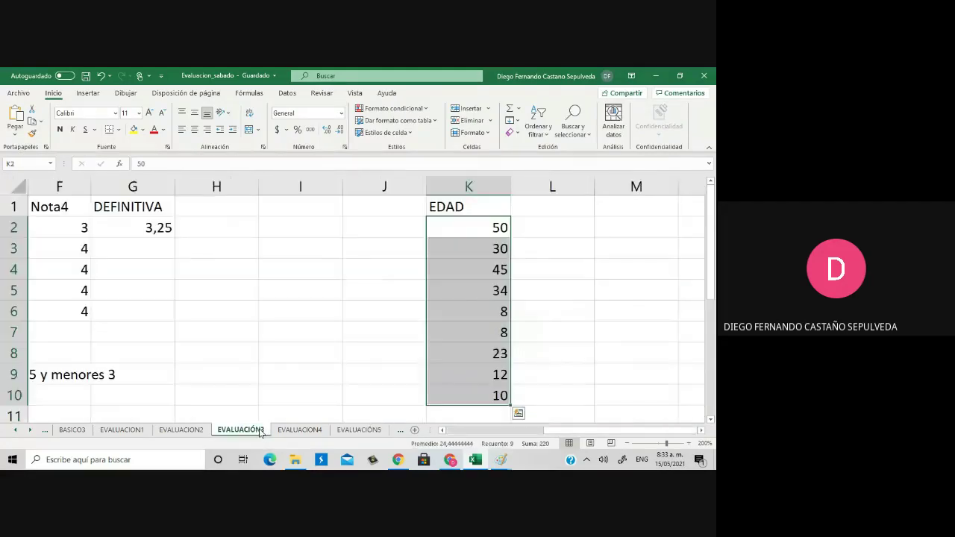
click(627, 443)
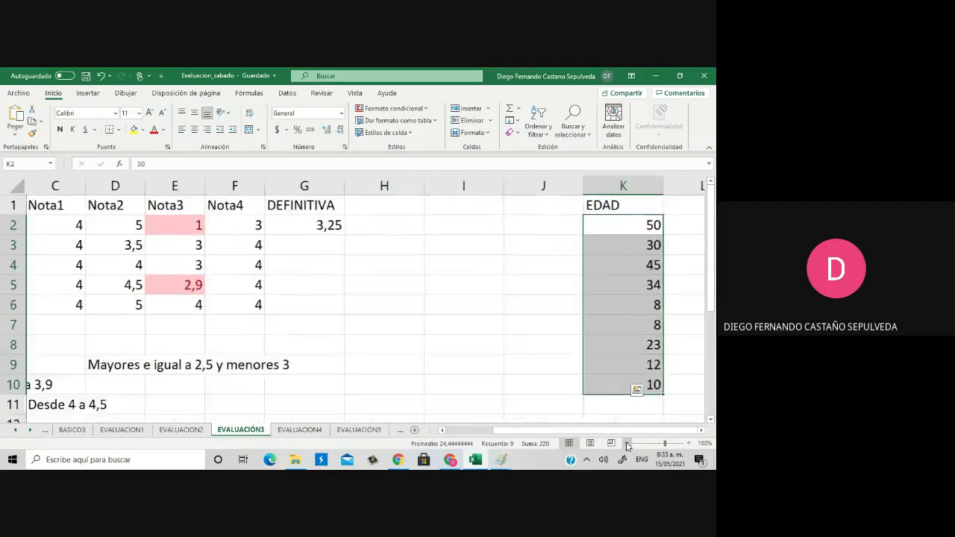
click(627, 443)
click(626, 444)
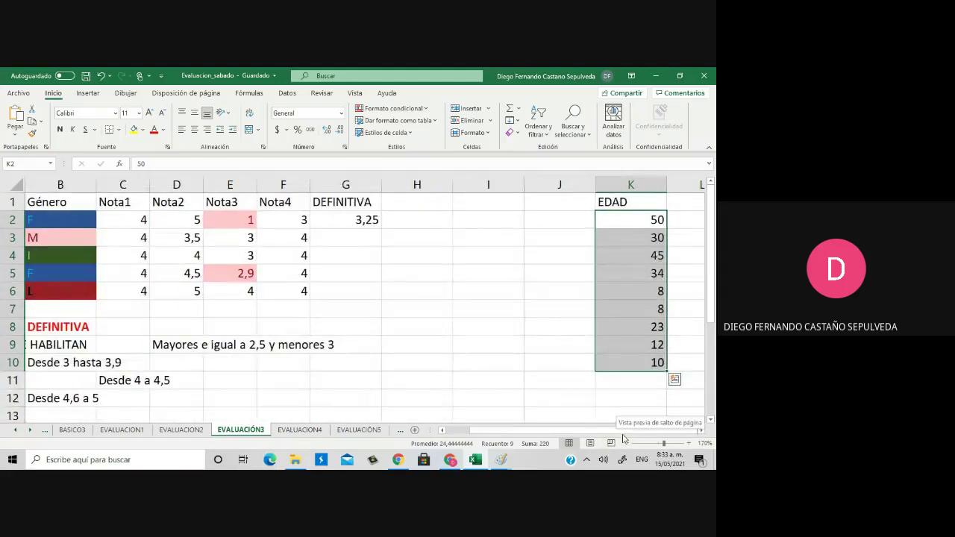
drag(613, 432, 589, 434)
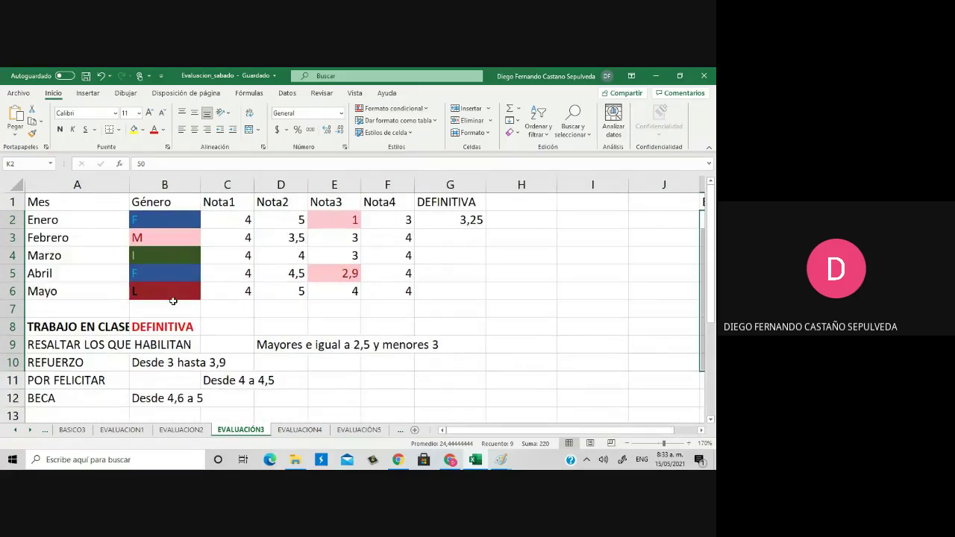
drag(94, 338, 74, 395)
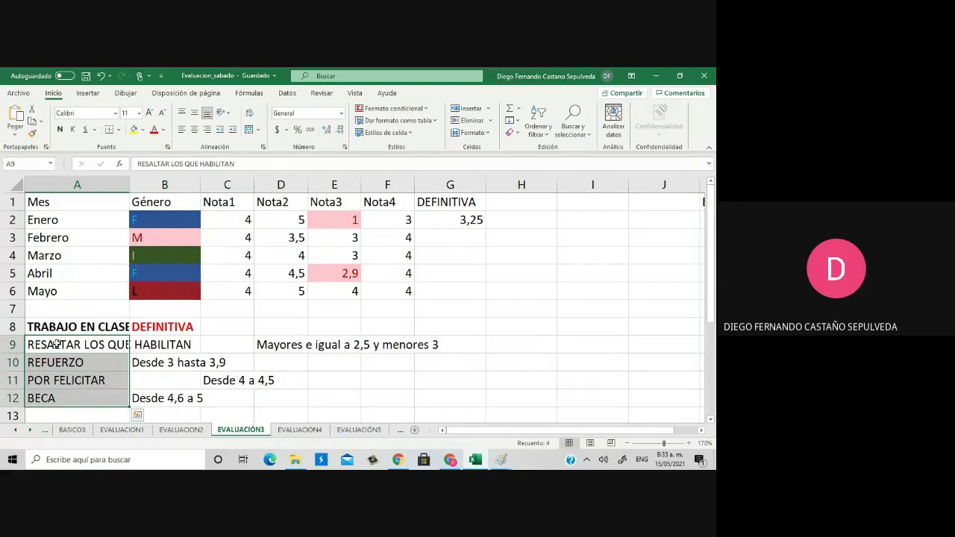
click(115, 382)
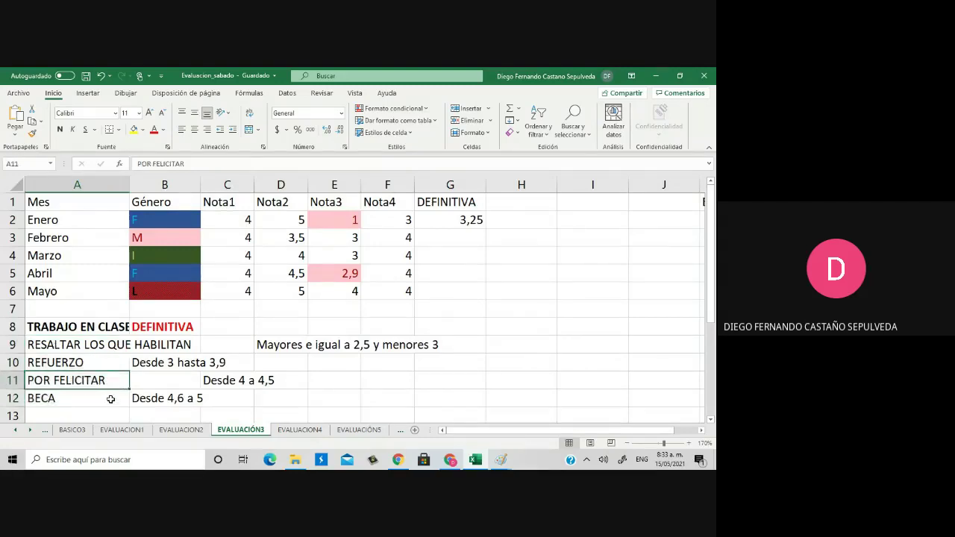
click(116, 400)
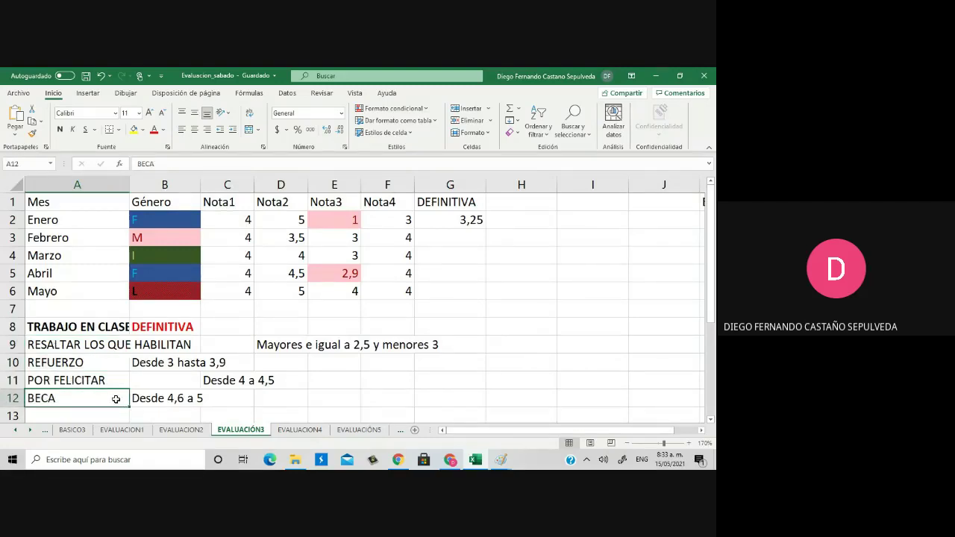
Review the formatting tasks in A15:A18 of the EVALUACION4 sheet, and return to EVALUACIÓN5
click(296, 432)
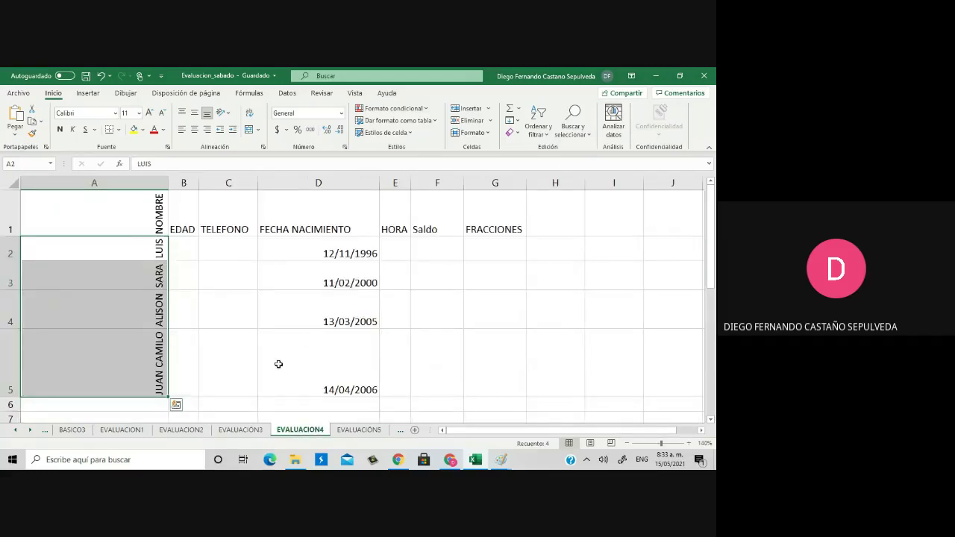
scroll(268, 304, down, 4)
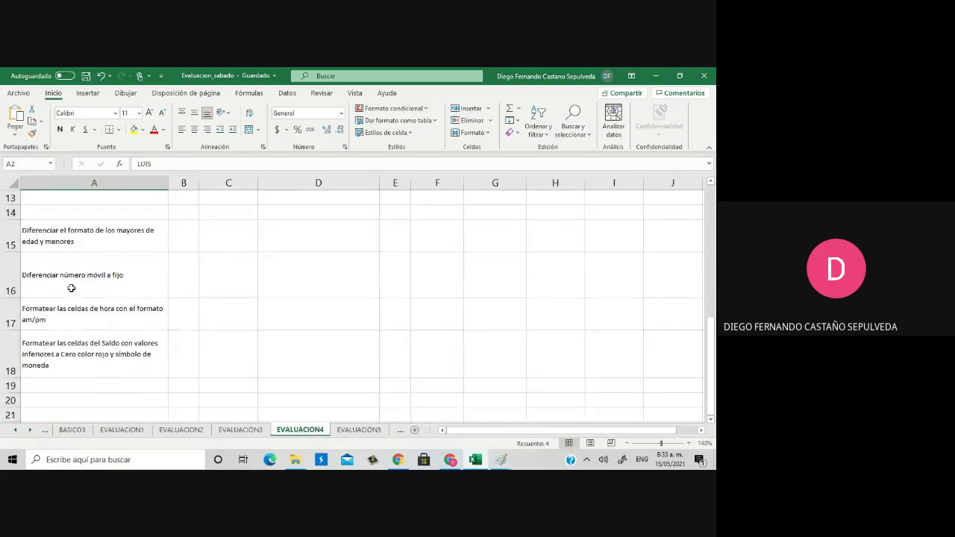
drag(83, 239, 145, 365)
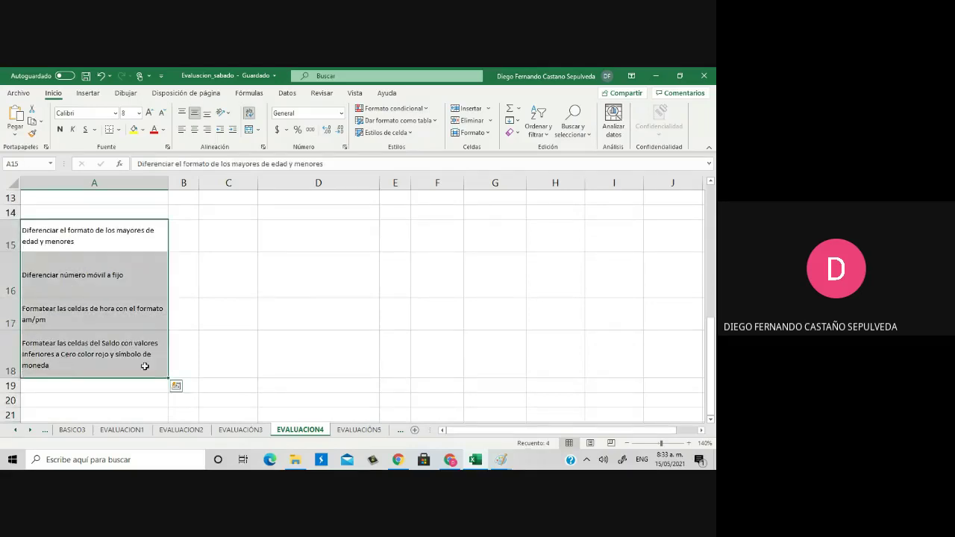
scroll(150, 351, up, 4)
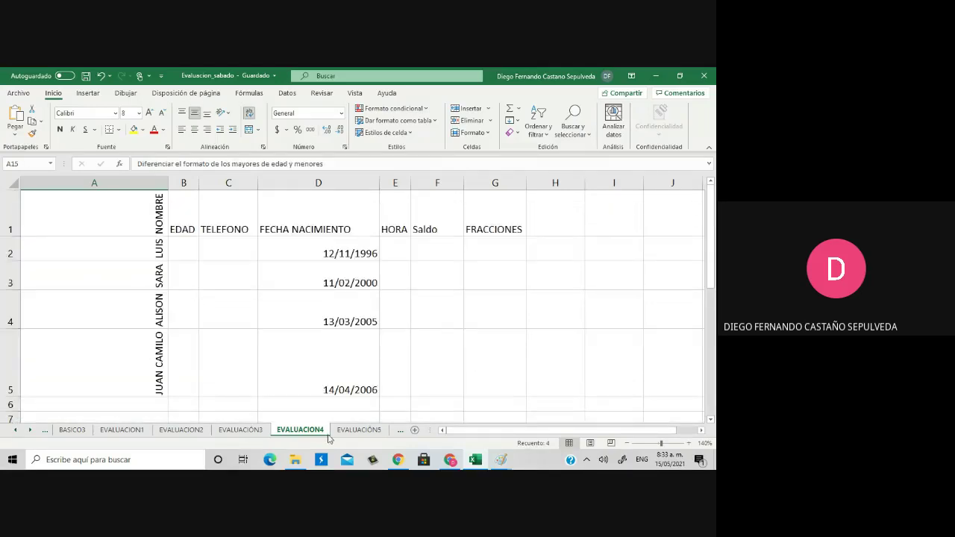
click(359, 430)
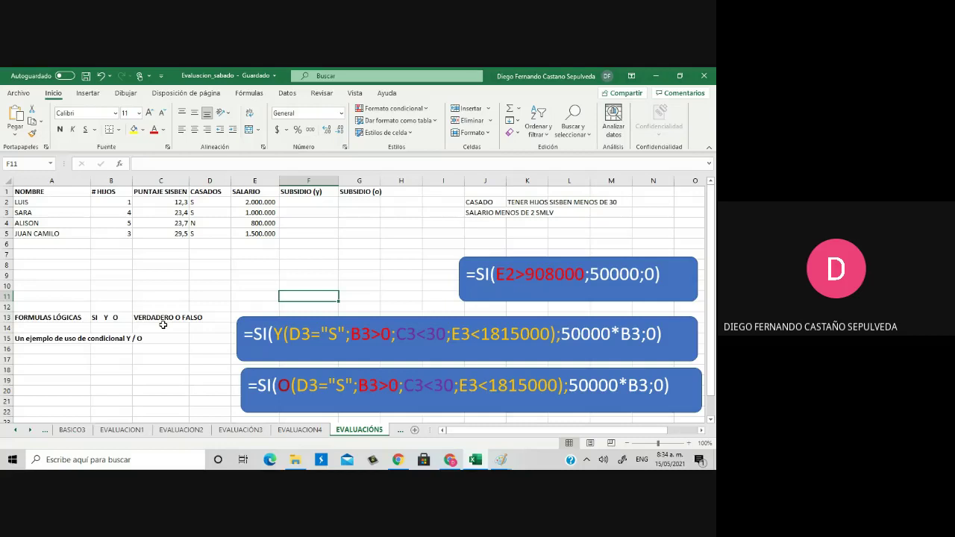
Open the recent workbook Datos TD and go to the first rows of its Datos sheet
click(24, 95)
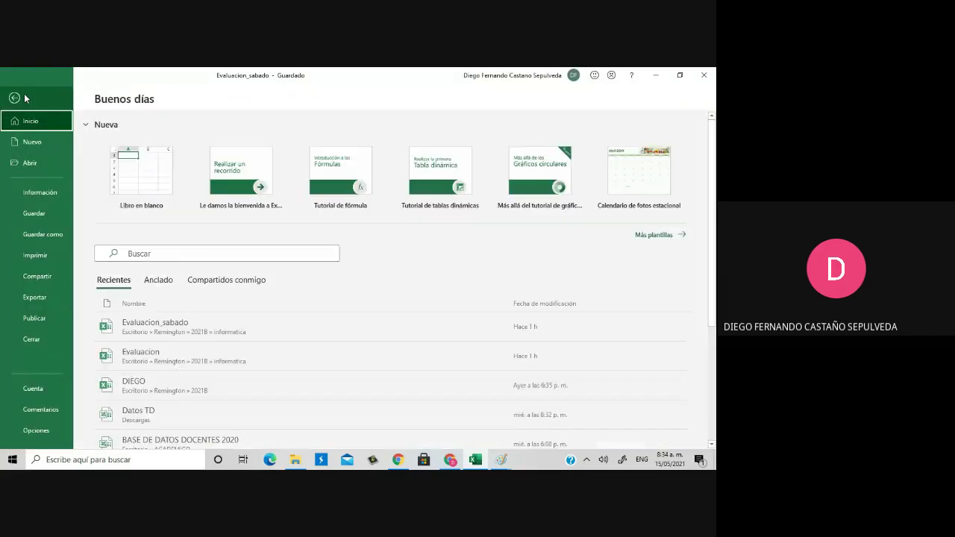
click(132, 409)
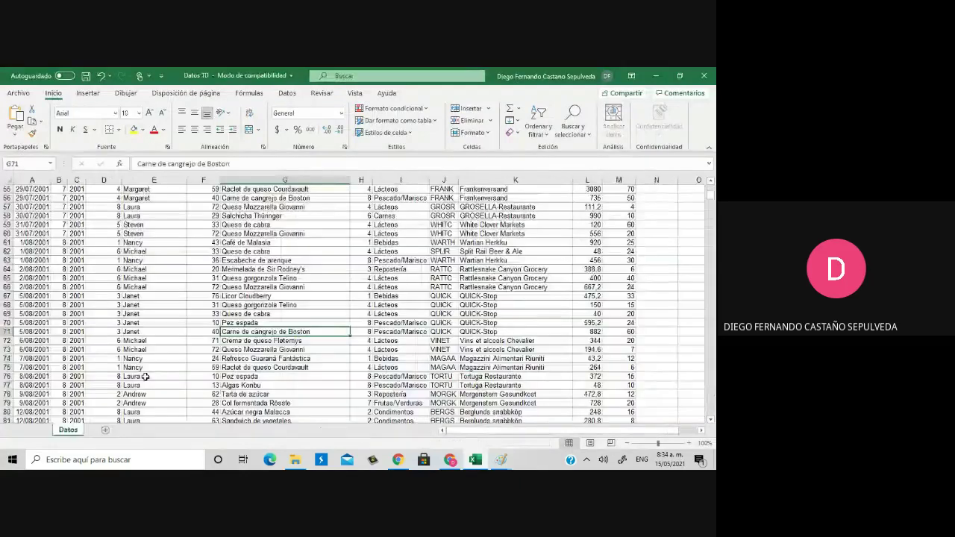
scroll(41, 281, up, 18)
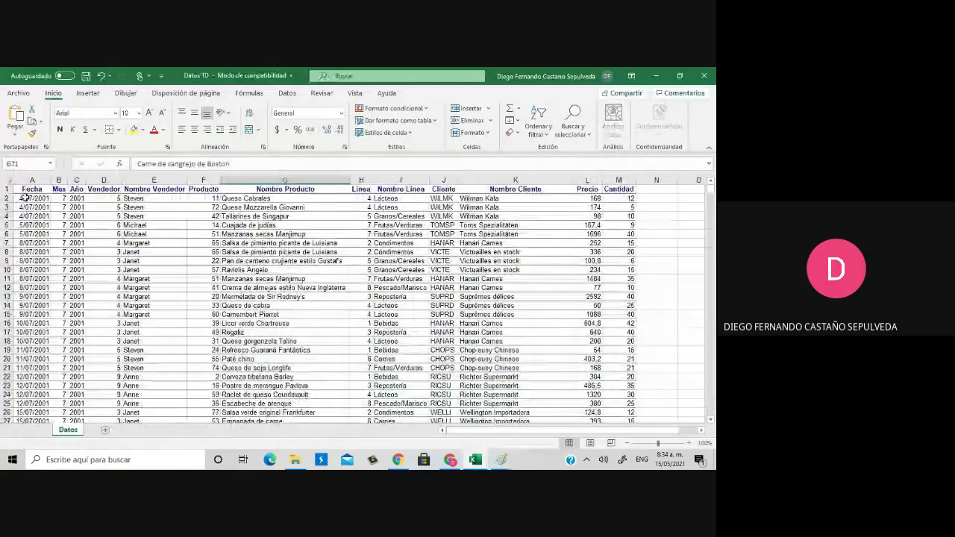
Go to the last sales records in the Datos sheet, near row 2156
key(ctrl+Home)
key(End)
key(Down)
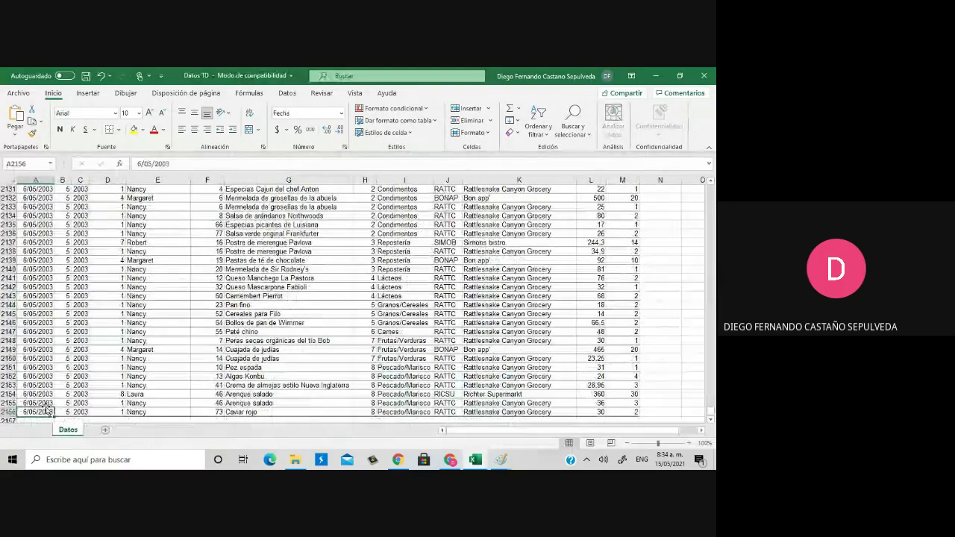
click(183, 385)
key(Up)
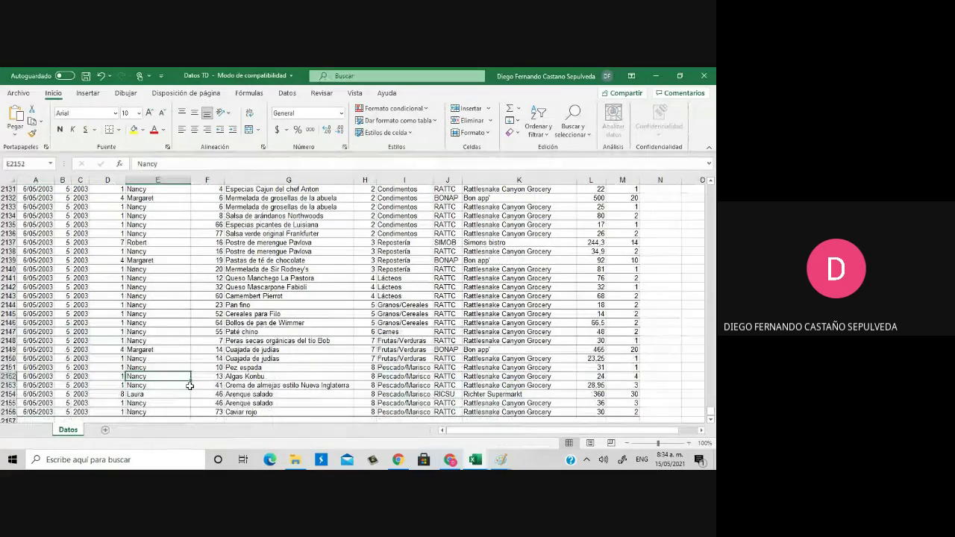
Examine the fields of the record in row 2152, moving across to column M and back to column A
key(Right)
key(Right)
key(Right)
key(Right)
key(Right)
key(Right)
key(Right)
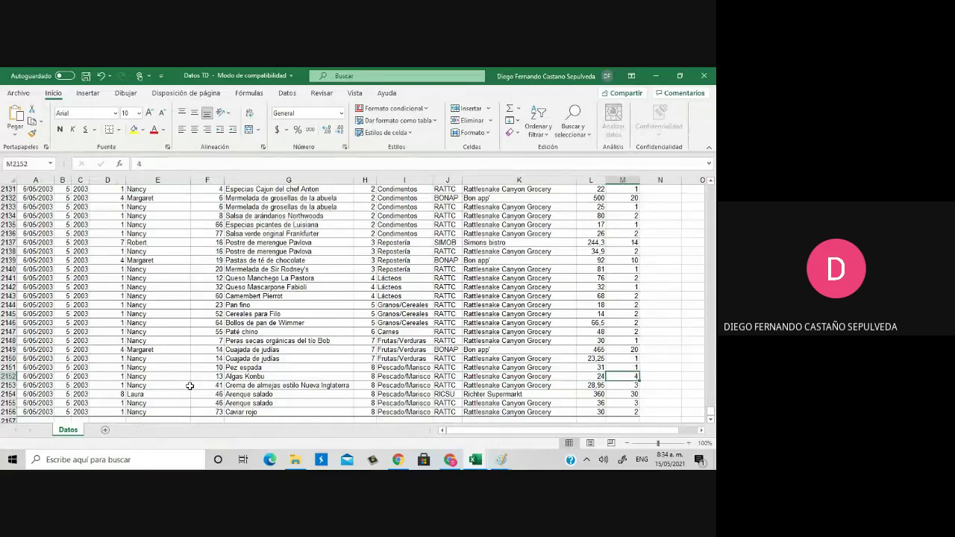
key(Left)
key(Left)
key(Left)
key(Left)
key(Left)
key(Left)
key(Left)
key(Left)
key(Left)
key(Left)
key(Left)
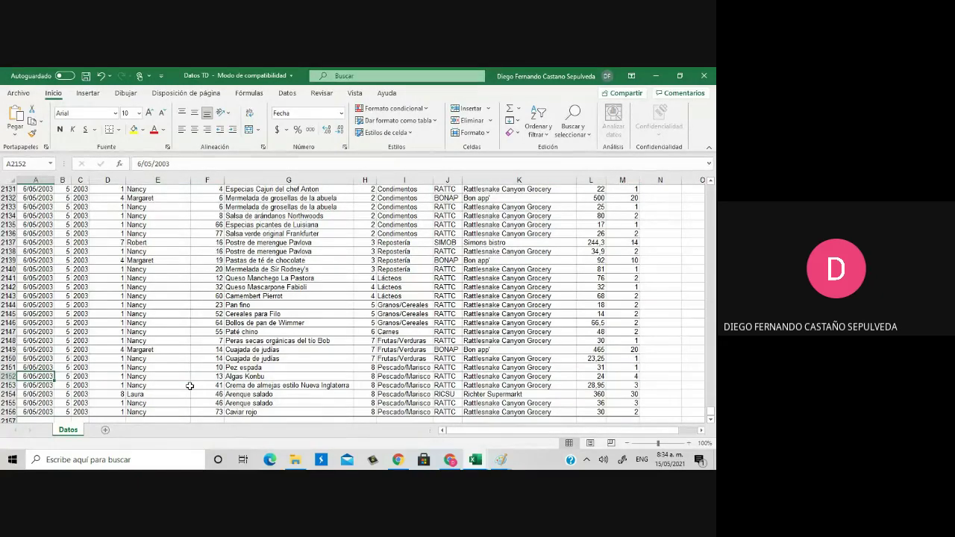
Return to the Fecha header in A1, then save and close the Datos TD workbook
key(ctrl+Up)
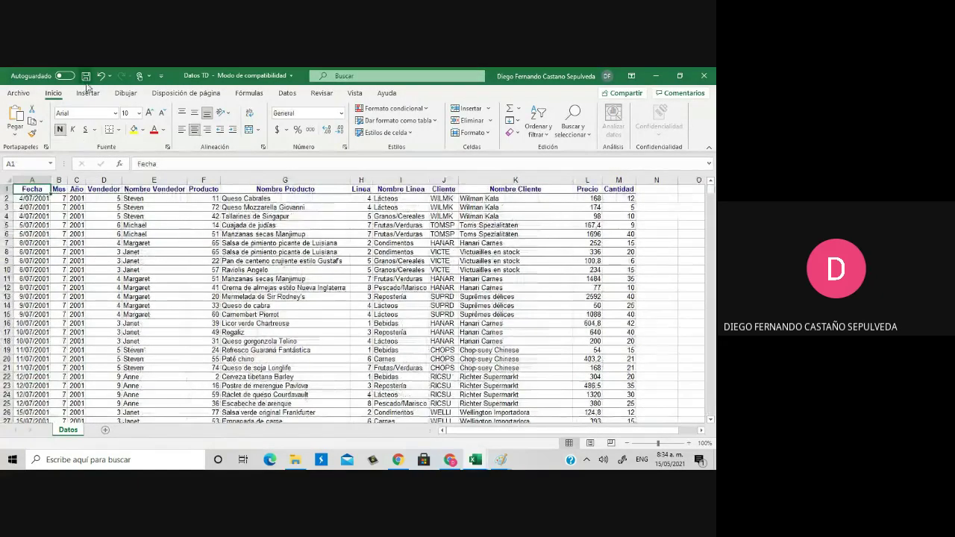
click(85, 76)
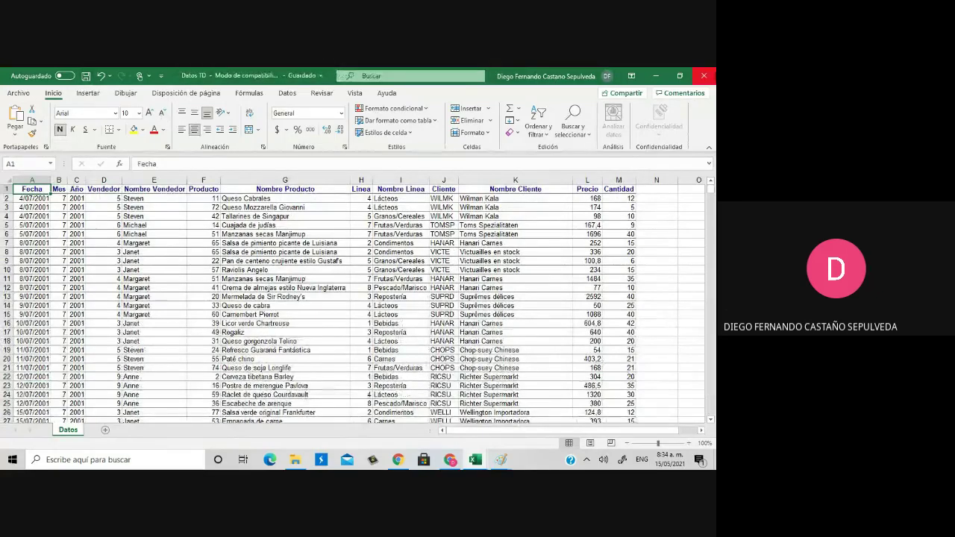
click(705, 76)
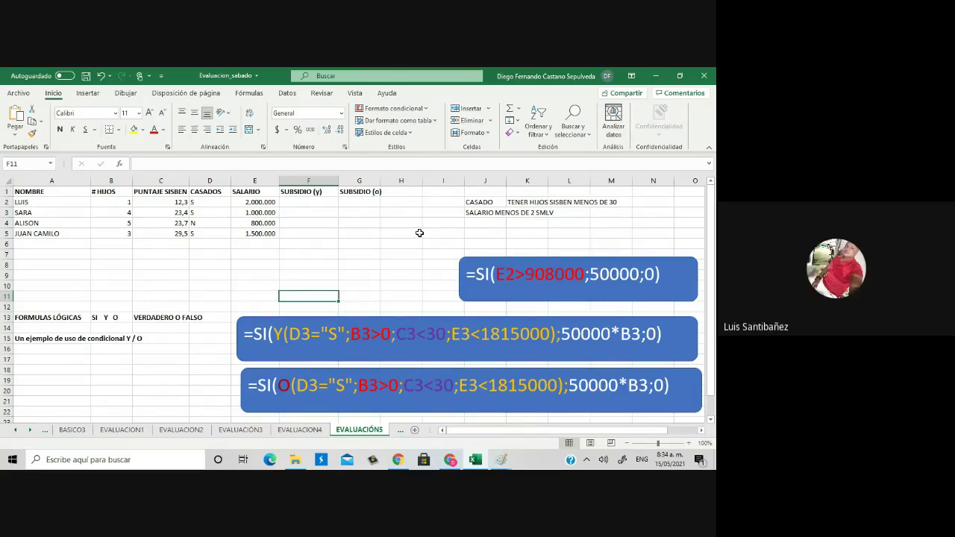
Review the TRABAJO EN CLASE tasks in A8:A12 of EVALUACIÓN3 and glance at EVALUACION4, returning to EVALUACIÓN5
click(273, 255)
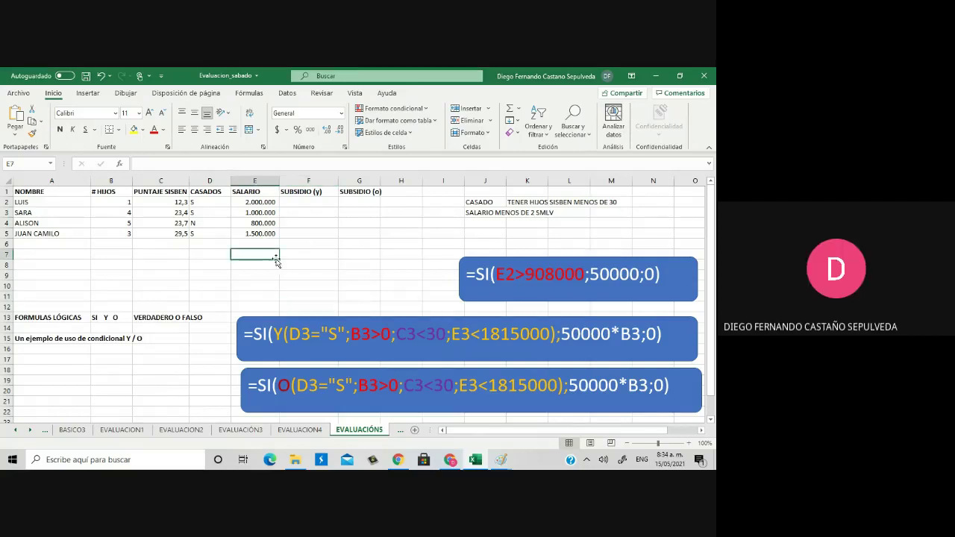
click(240, 430)
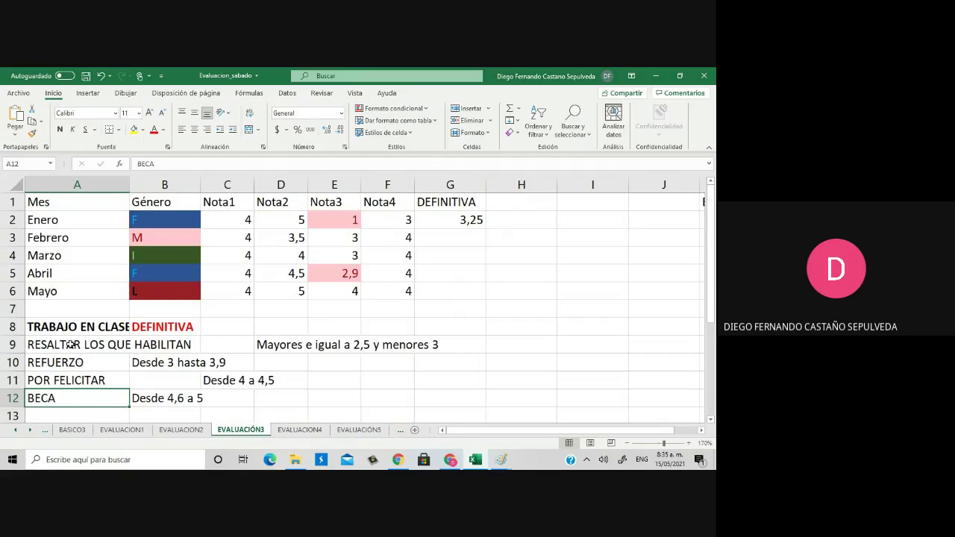
click(291, 430)
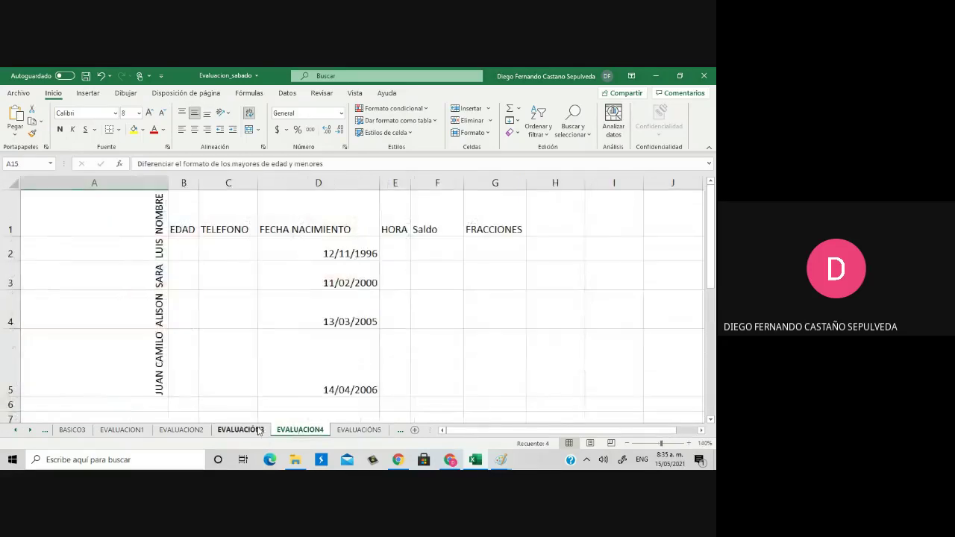
click(256, 430)
drag(102, 329, 81, 394)
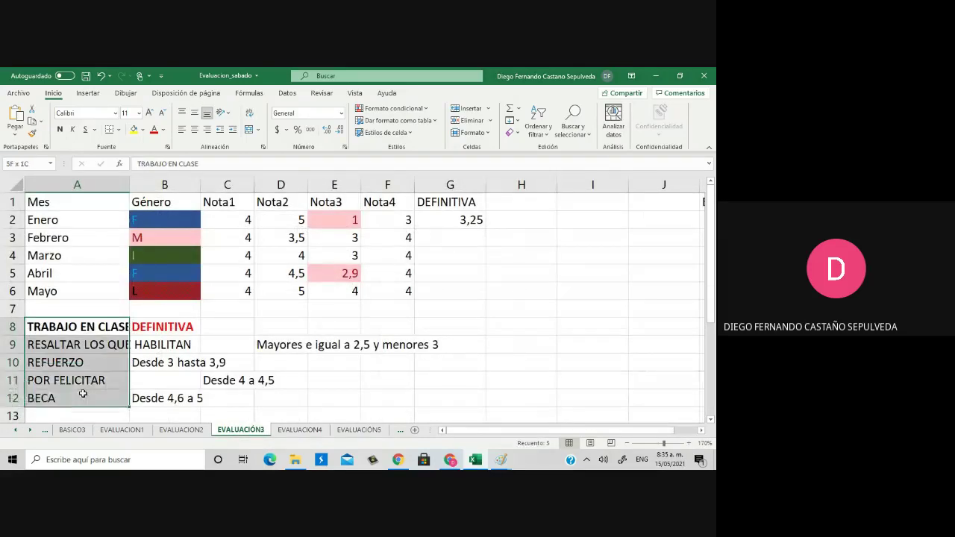
click(357, 430)
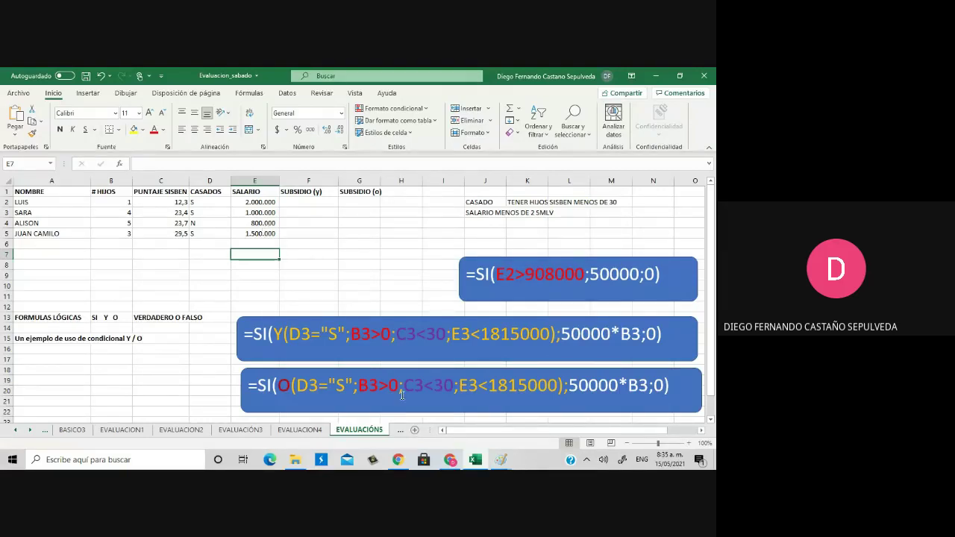
Switch to the Google Meet call in Chrome and stop presenting the screen
click(450, 460)
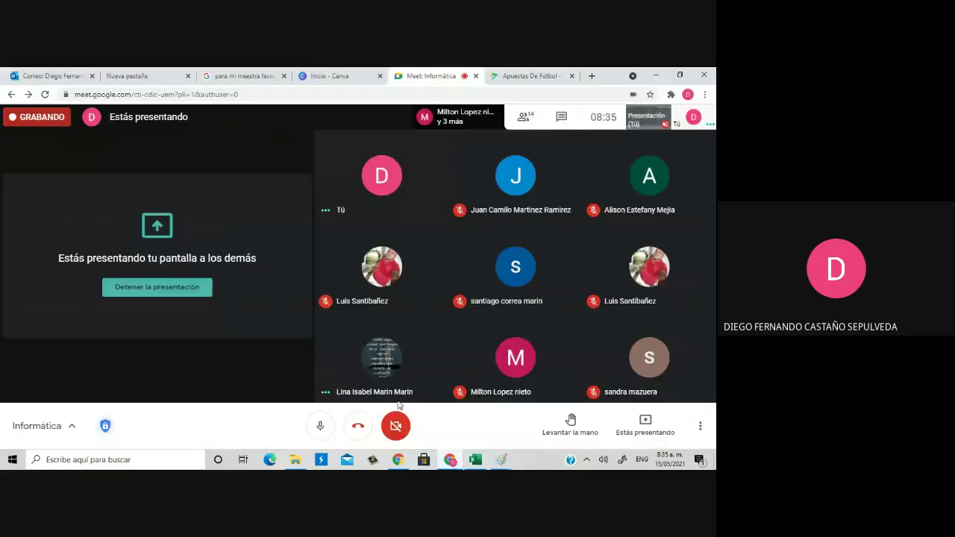
click(169, 290)
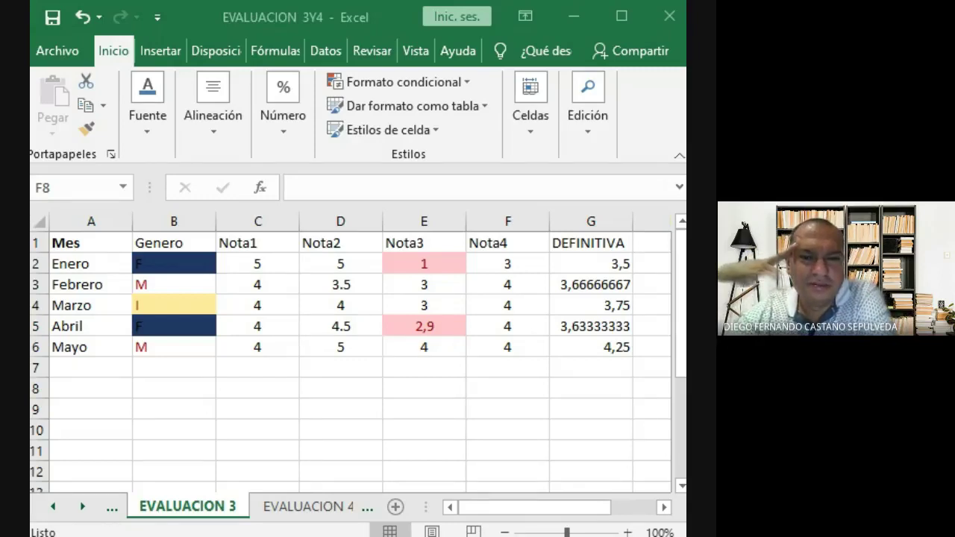
Review the EVALUACION 3 and EVALUACION 4 sheets of the shared EVALUACION 3Y4 workbook
key(alt+Tab)
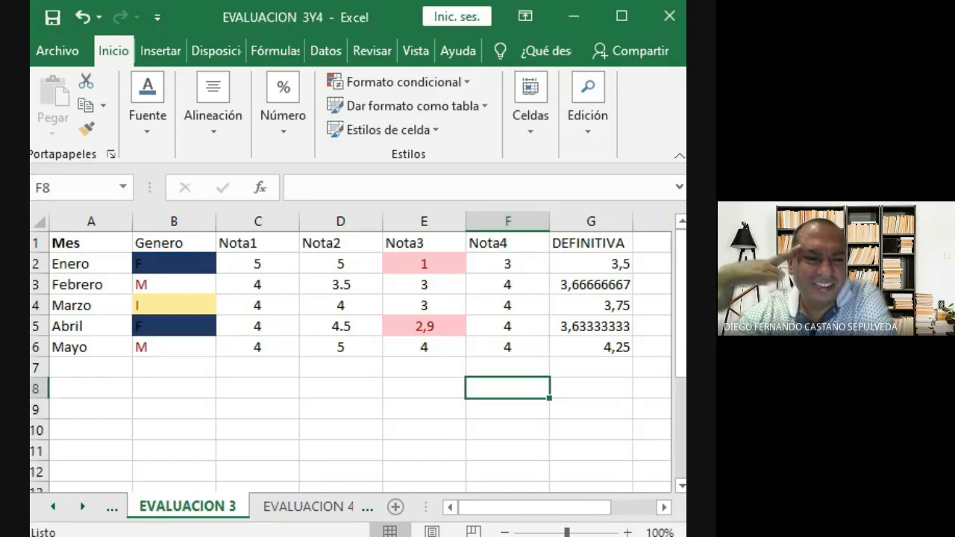
click(303, 510)
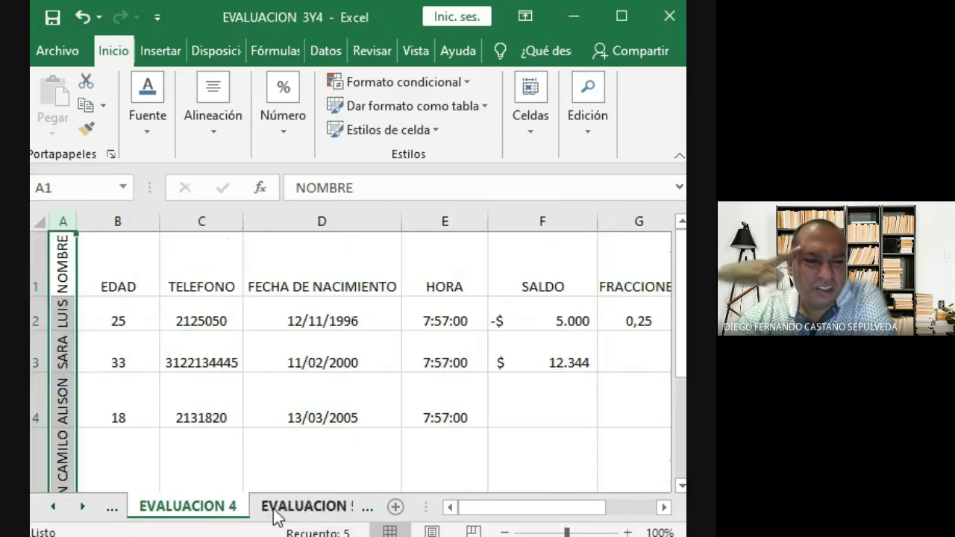
click(53, 508)
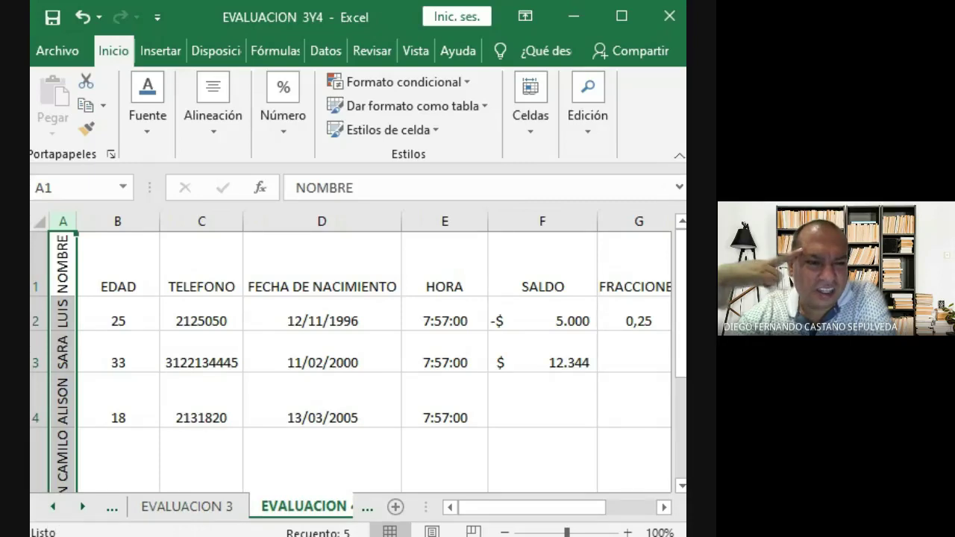
key(alt+Tab)
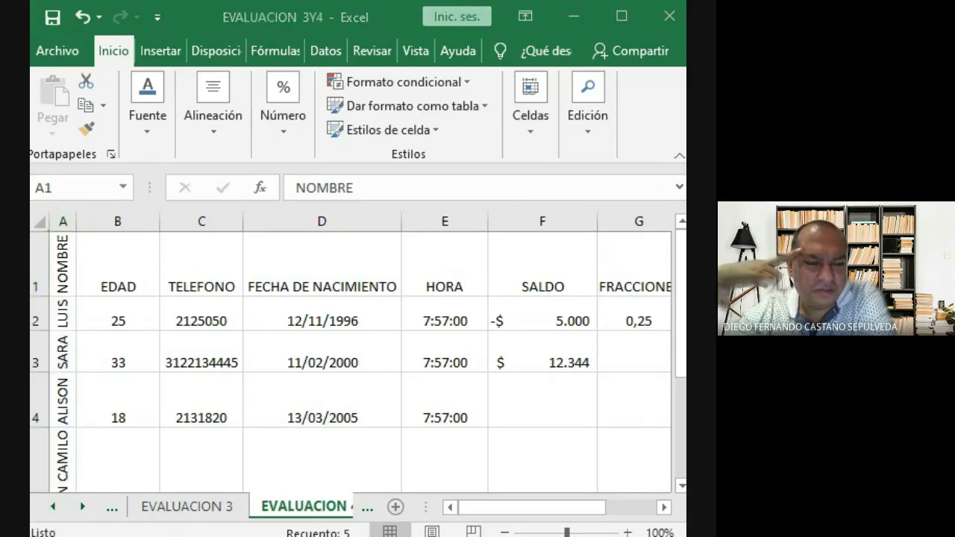